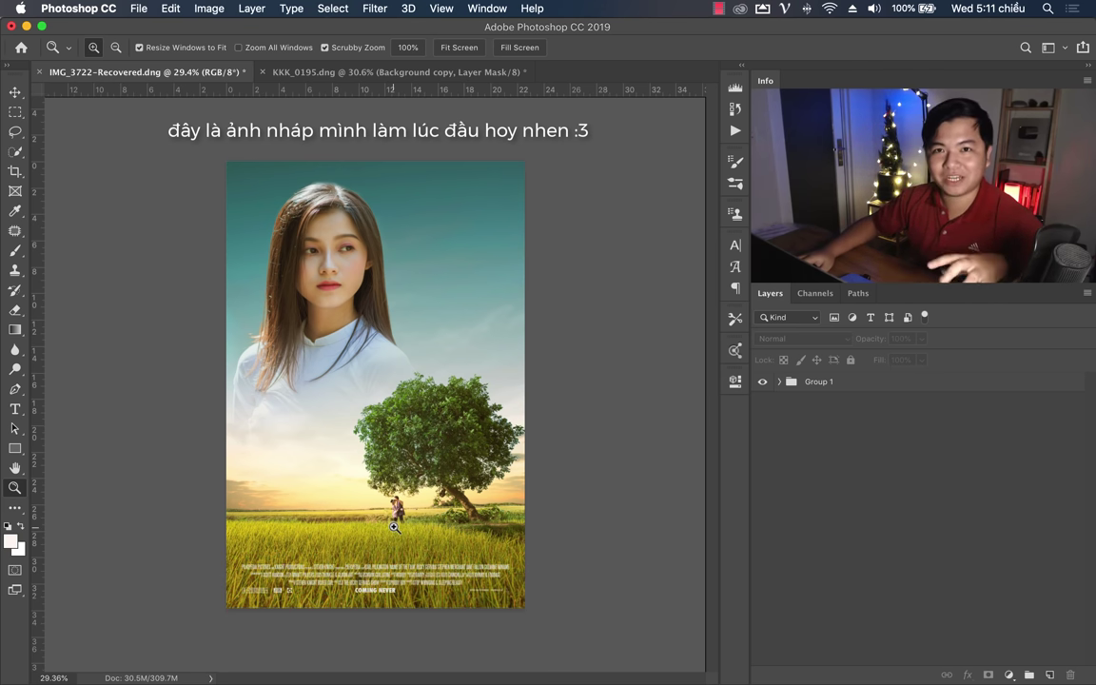
Step: Check Group 1's layers, close the IMG_3722-Recovered draft without saving, and close KKK_0195
{"action": "left_click", "coordinate": [802, 390]}
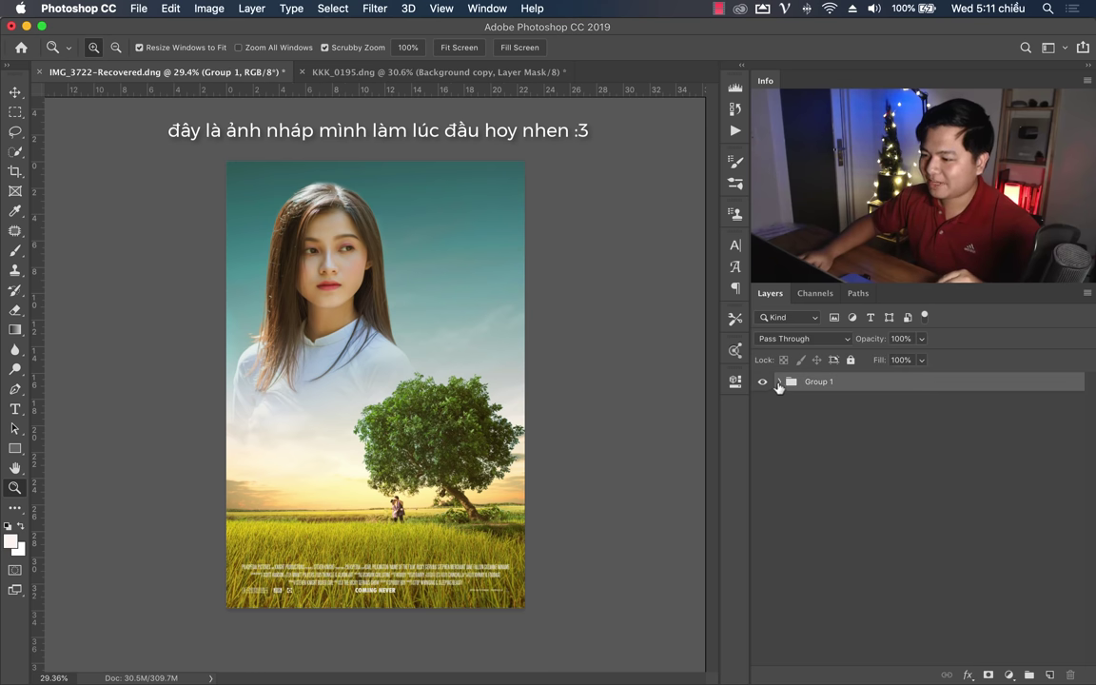
{"action": "scroll", "coordinate": [856, 523], "scroll_direction": "down", "scroll_amount": 5}
{"action": "scroll", "coordinate": [861, 568], "scroll_direction": "up", "scroll_amount": 5}
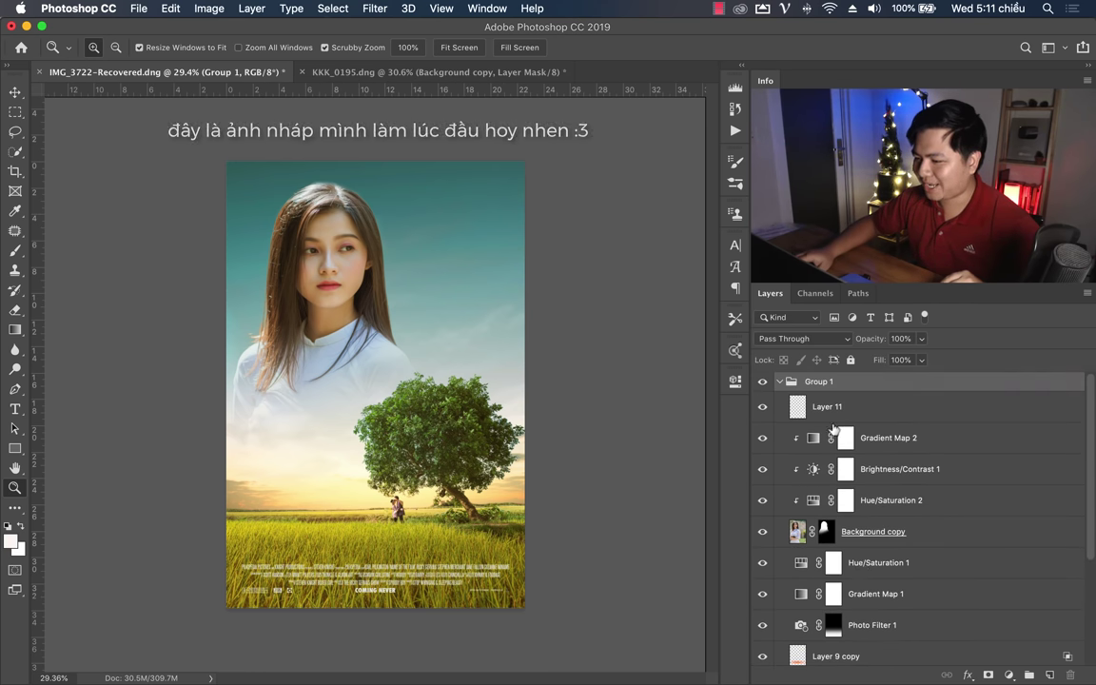
{"action": "left_click", "coordinate": [41, 72]}
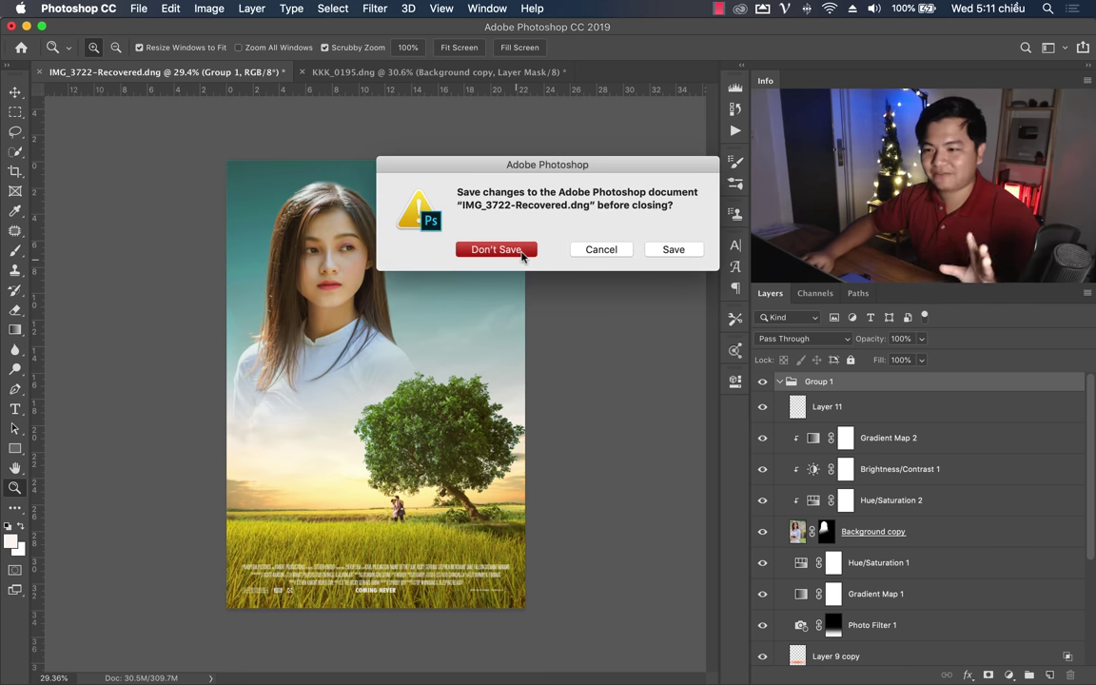
{"action": "left_click", "coordinate": [495, 249]}
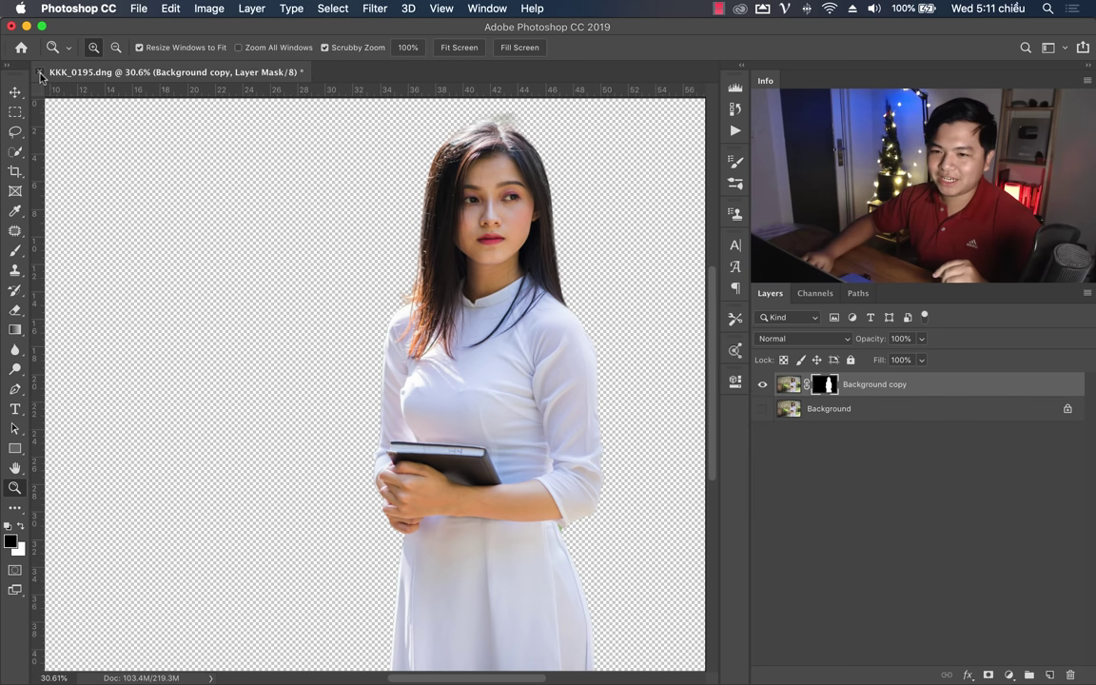
{"action": "left_click", "coordinate": [39, 72]}
Step: Discard KKK_0195's changes and drag IMG_3722.dng from stock mat biec 2 into Camera Raw
{"action": "left_click", "coordinate": [505, 255]}
{"action": "mouse_move", "coordinate": [382, 681]}
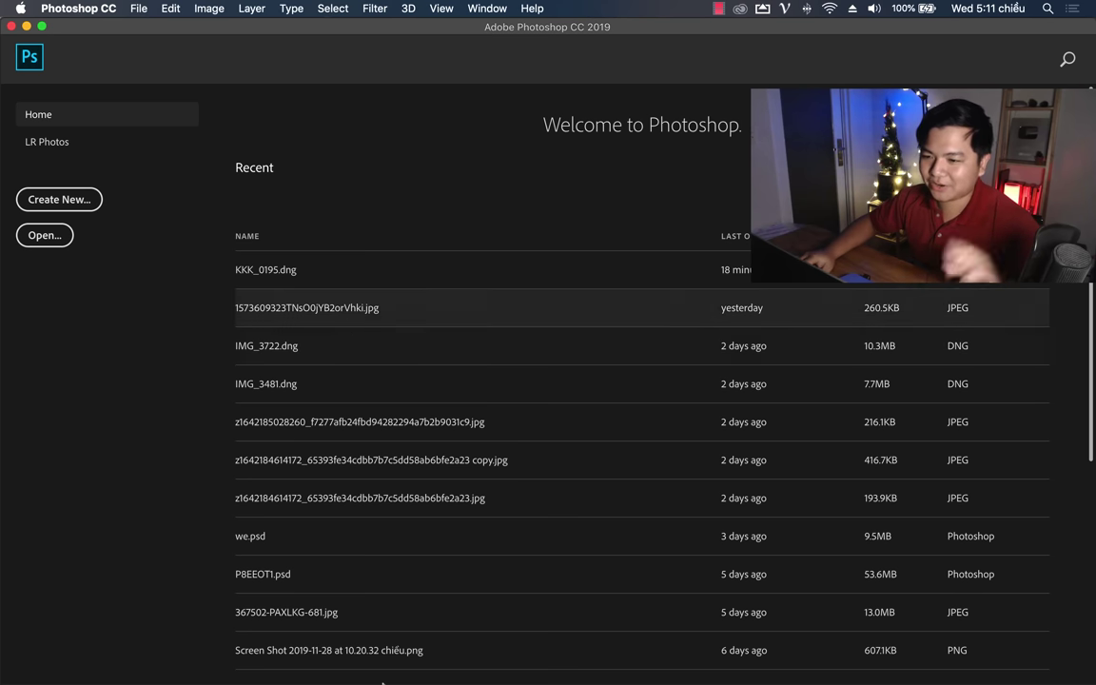
{"action": "left_click", "coordinate": [143, 654]}
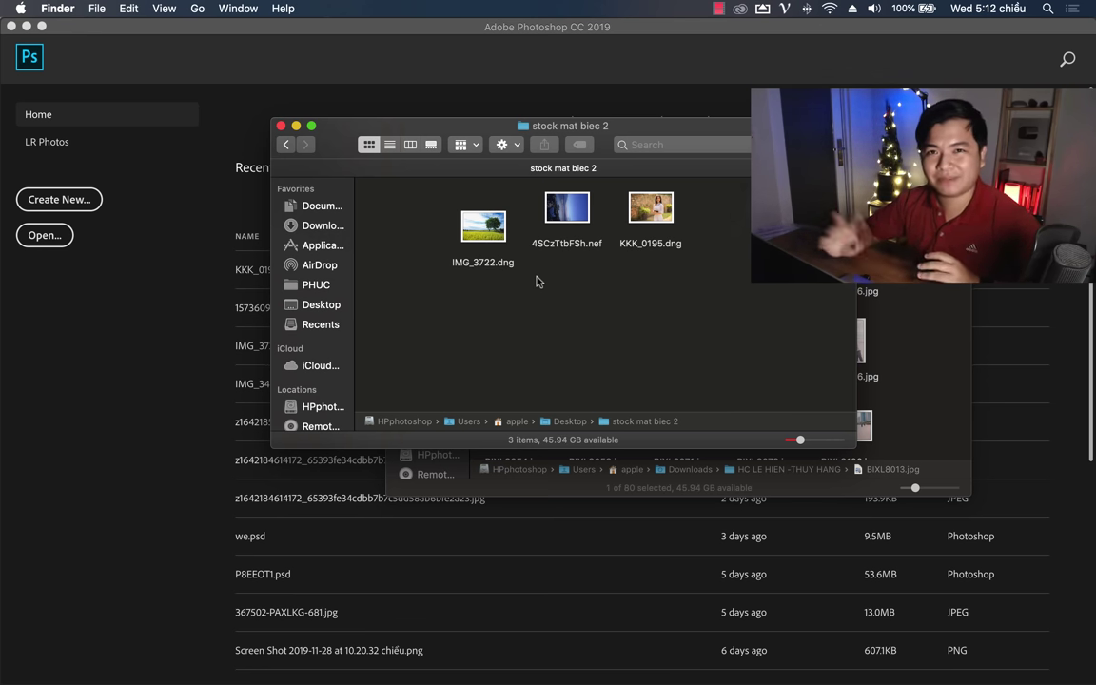
{"action": "left_click", "coordinate": [620, 243]}
{"action": "left_click", "coordinate": [483, 233], "text": "super"}
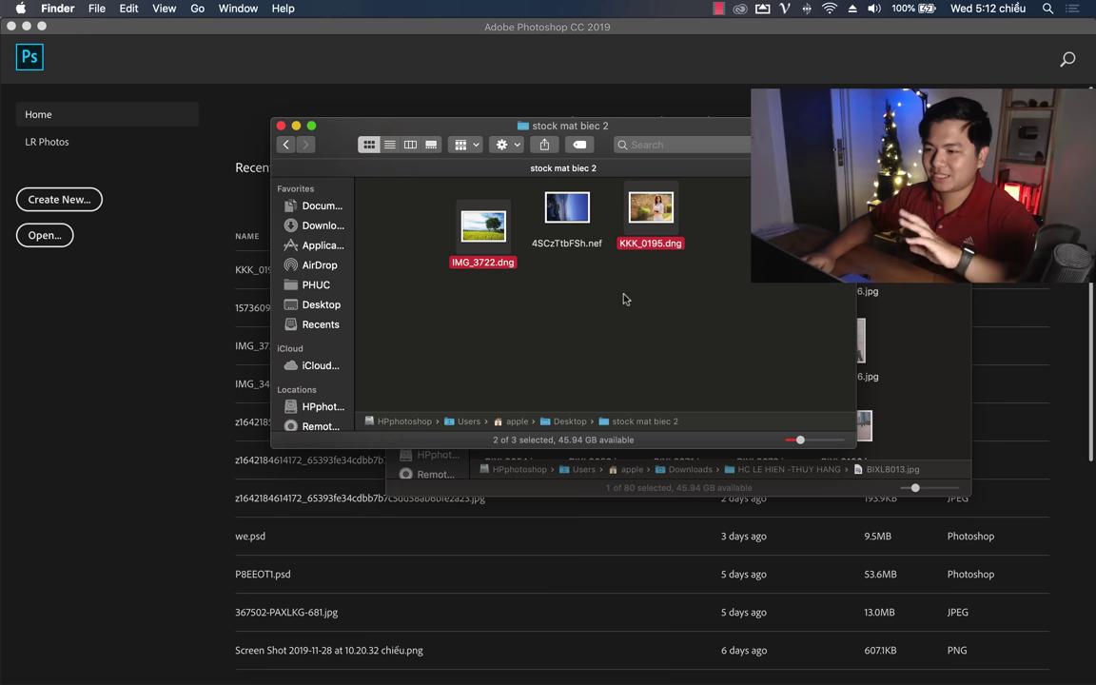
{"action": "left_click", "coordinate": [544, 261]}
{"action": "mouse_move", "coordinate": [485, 244]}
{"action": "left_mouse_down"}
{"action": "mouse_move", "coordinate": [136, 404]}
{"action": "mouse_move", "coordinate": [160, 392]}
{"action": "left_mouse_up"}
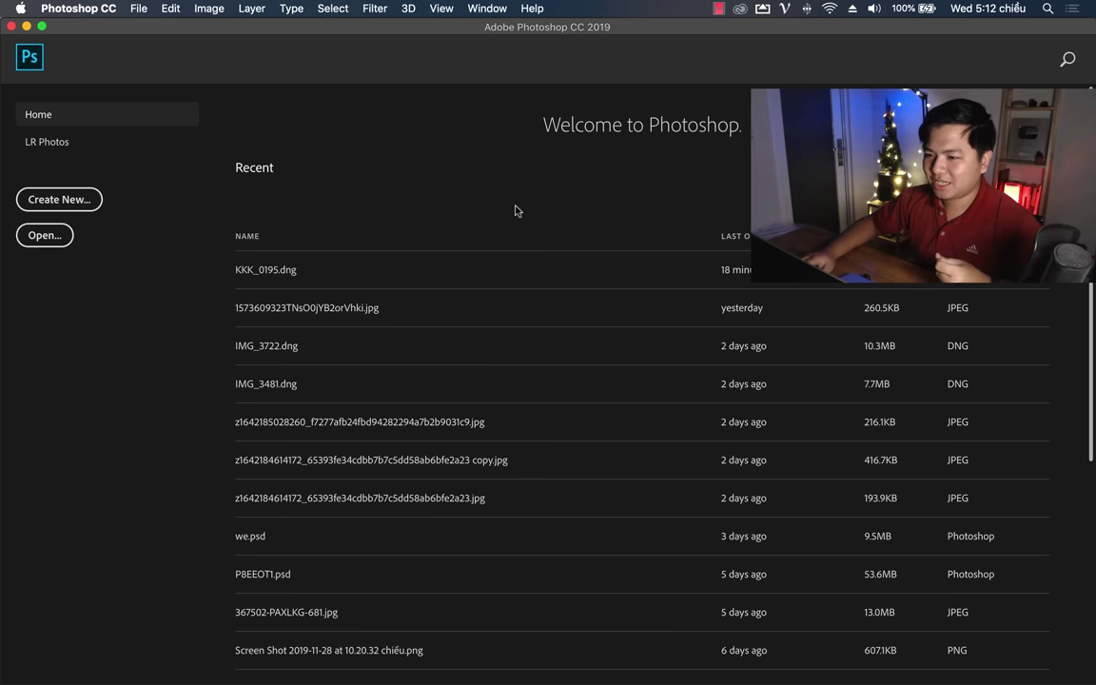
{"action": "left_click", "coordinate": [532, 346]}
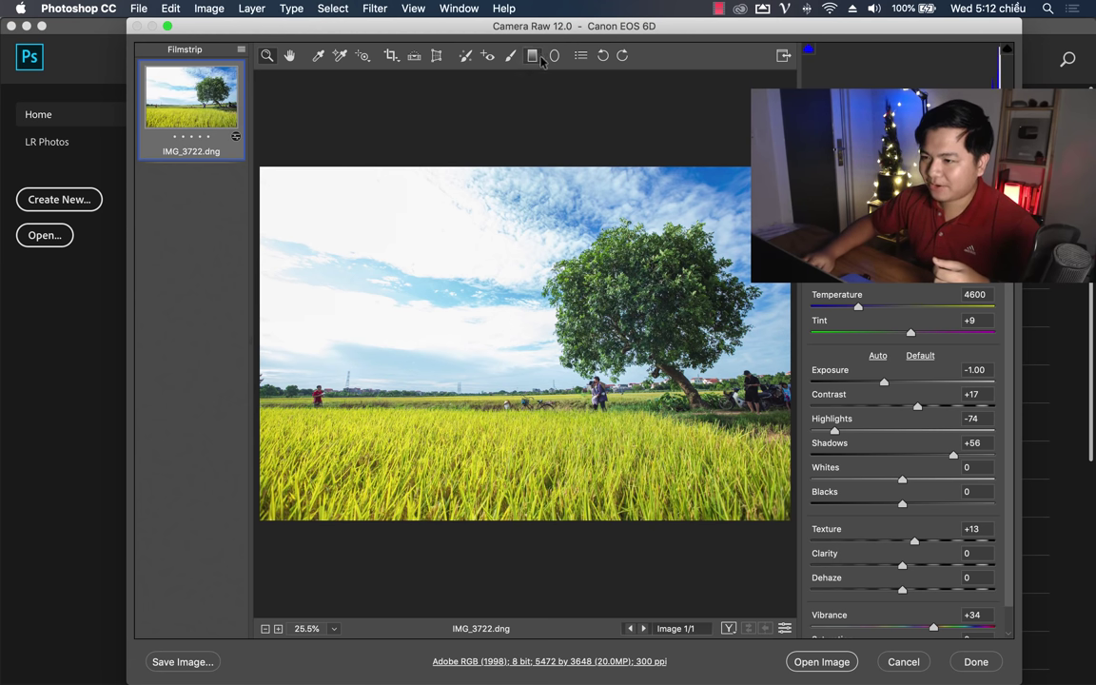
Step: Set the rice-field photo's Basic Exposure to -1.50 and Contrast to +8
{"action": "left_click", "coordinate": [535, 56]}
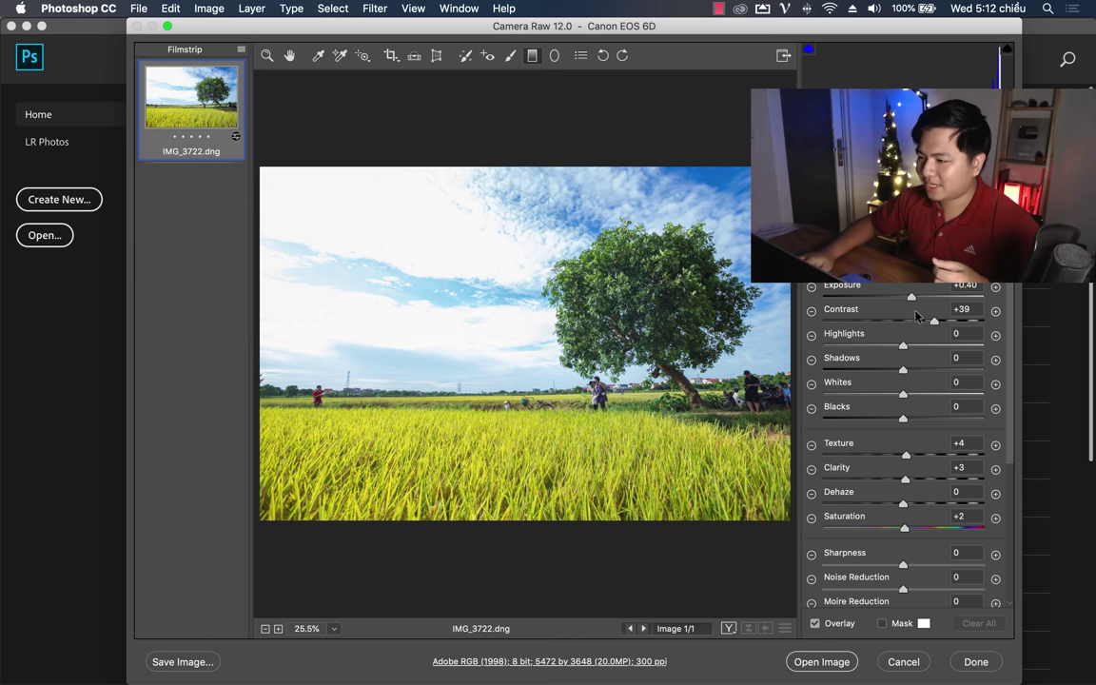
{"action": "left_click", "coordinate": [268, 55]}
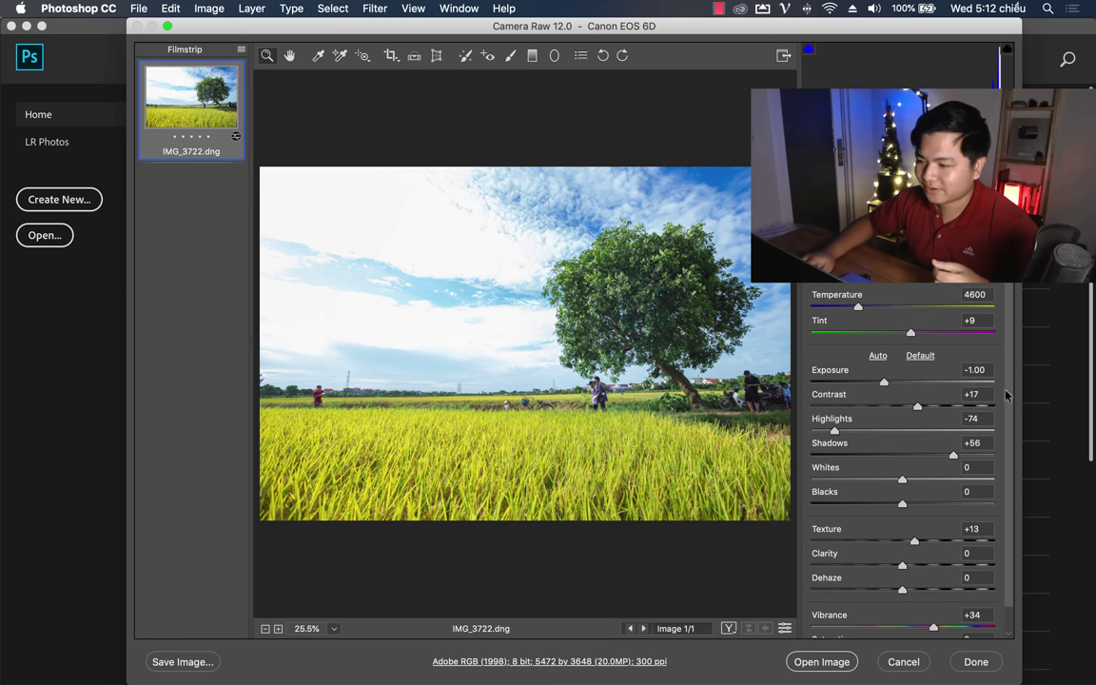
{"action": "scroll", "coordinate": [1007, 366], "scroll_direction": "down", "scroll_amount": 1}
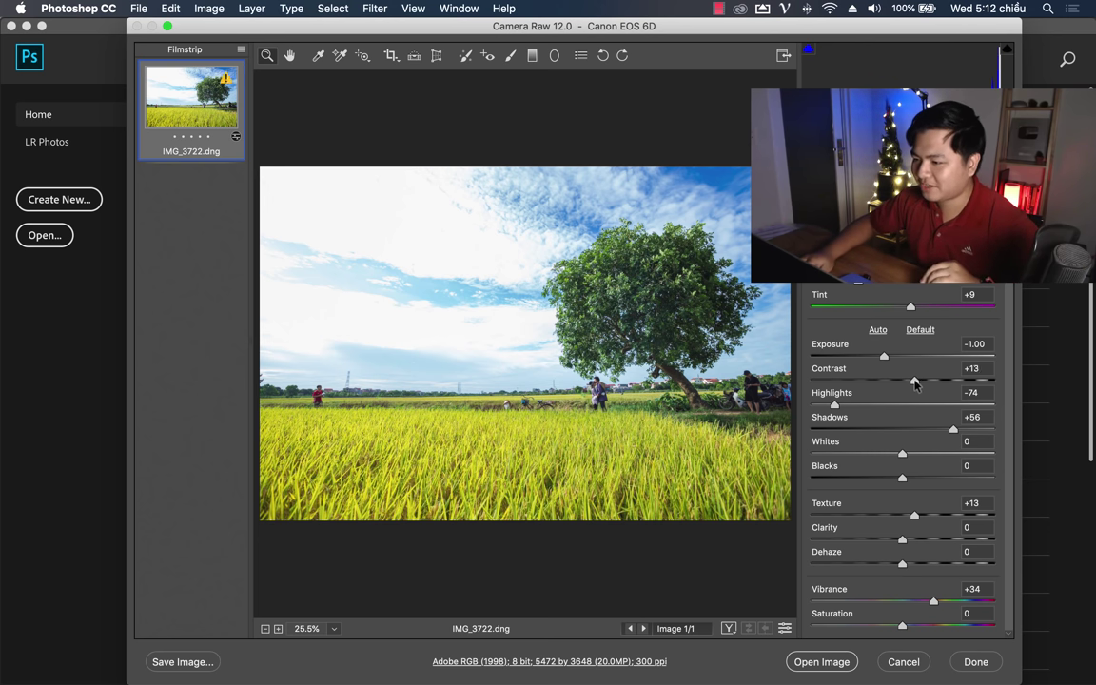
{"action": "left_click_drag", "start_coordinate": [914, 383], "coordinate": [874, 362]}
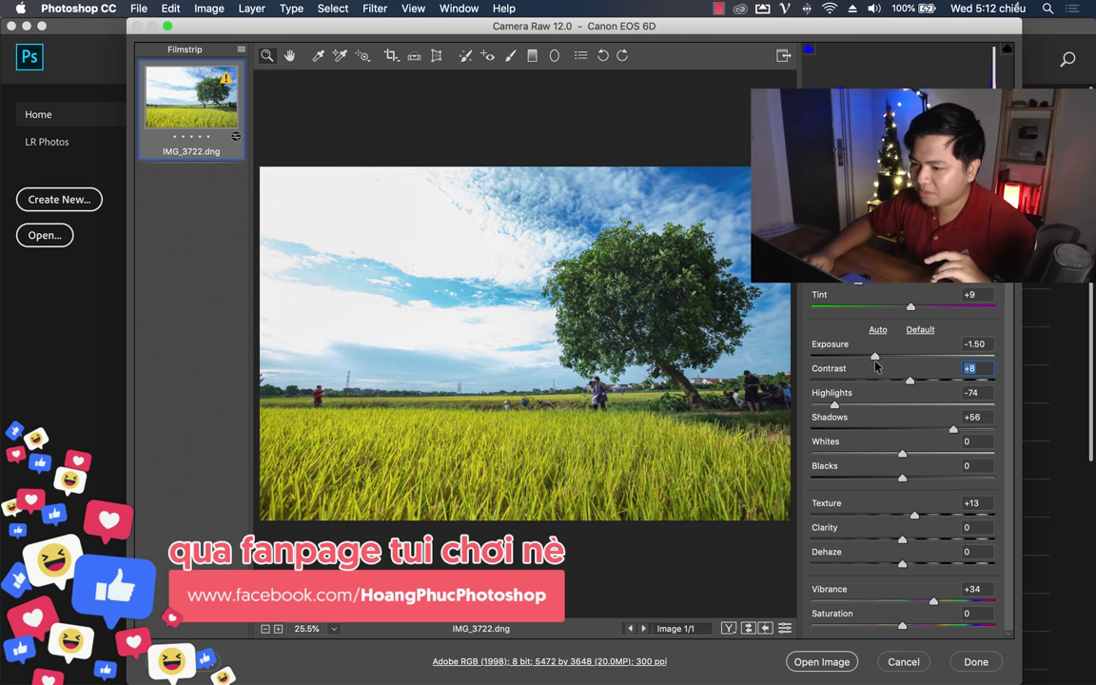
Step: Drag a graduated filter up over the rice field: Exposure -1.35, Contrast -10, Texture +20, Clarity -11
{"action": "left_click", "coordinate": [533, 57]}
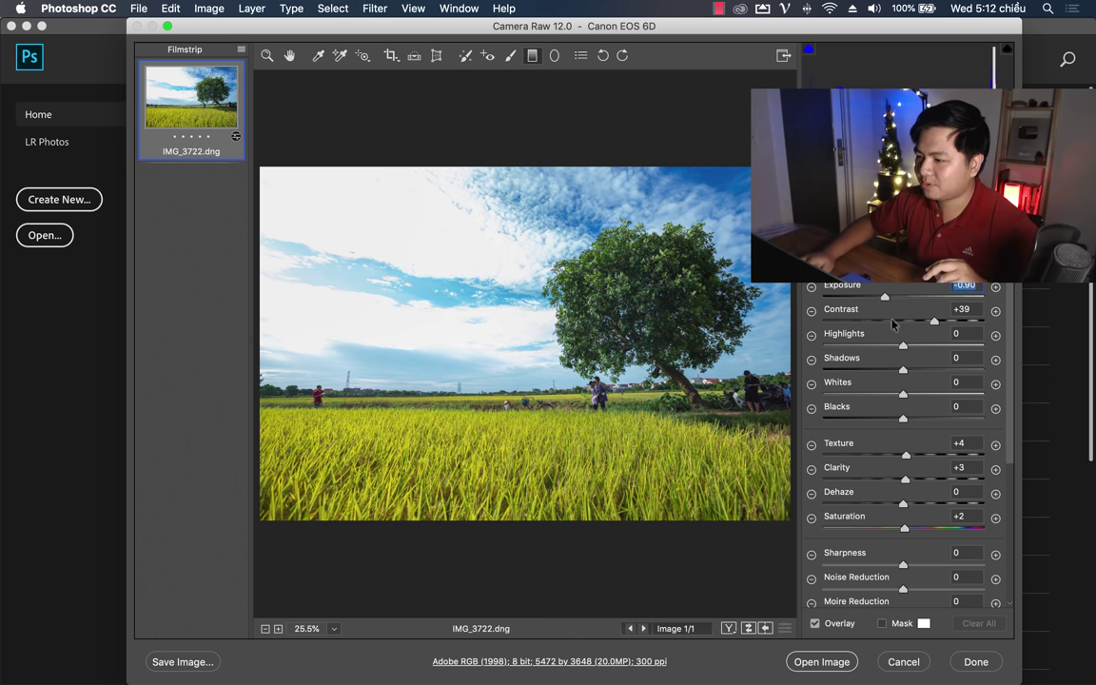
{"action": "left_click_drag", "start_coordinate": [885, 297], "coordinate": [876, 297]}
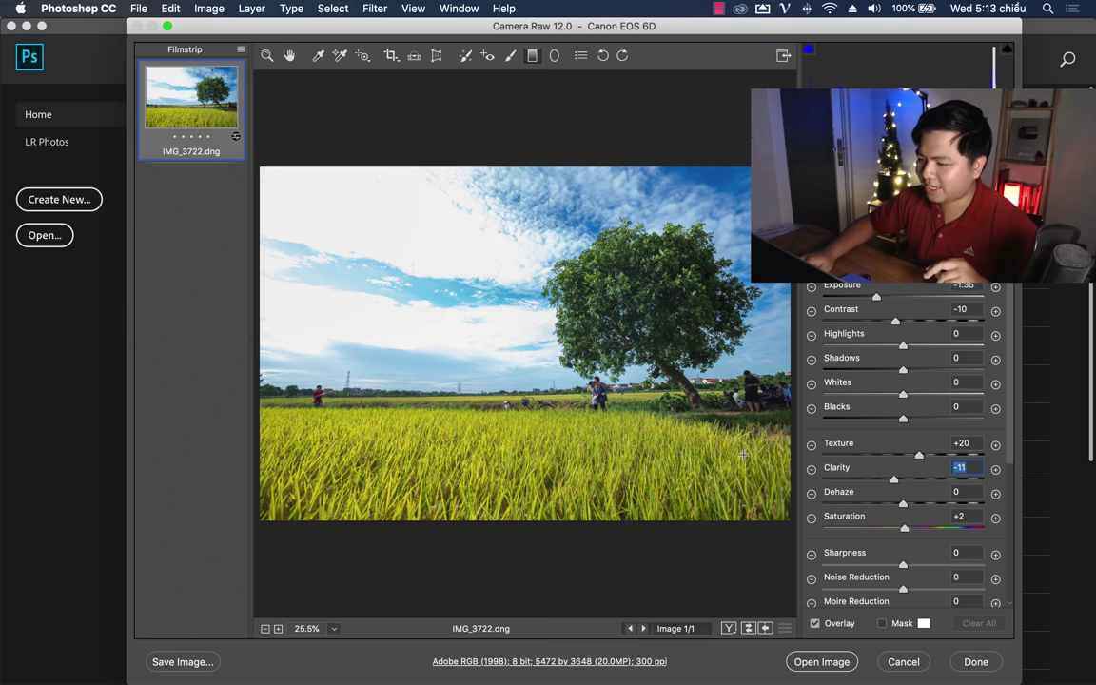
{"action": "left_click_drag", "start_coordinate": [559, 466], "coordinate": [561, 394]}
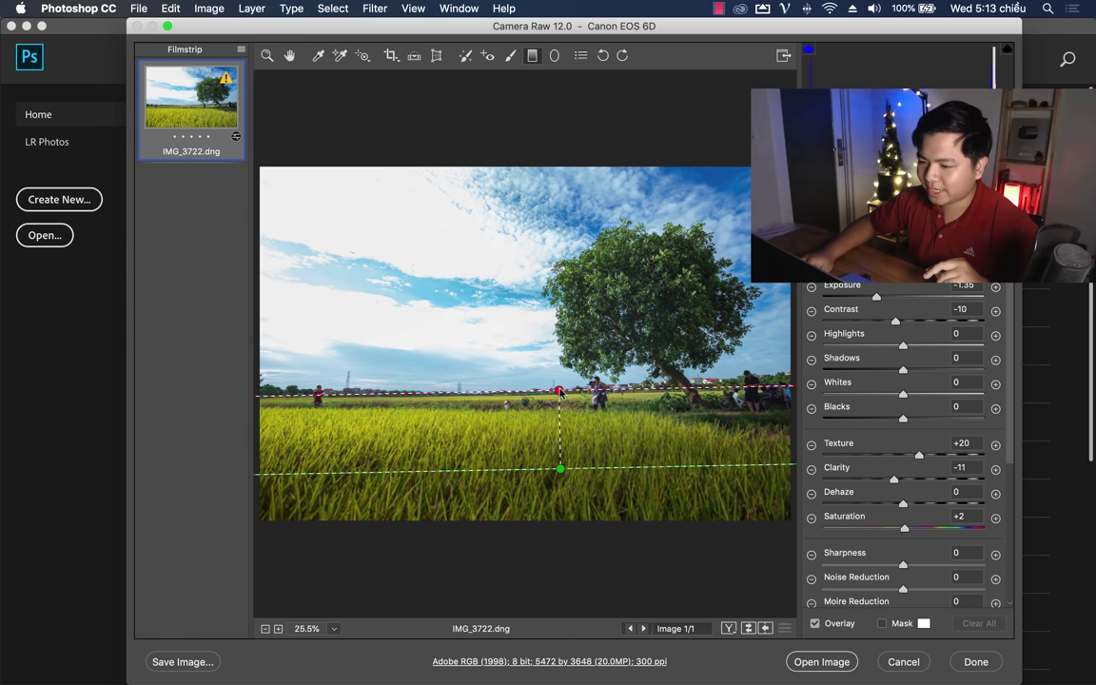
{"action": "mouse_move", "coordinate": [609, 468]}
{"action": "left_mouse_down"}
{"action": "mouse_move", "coordinate": [609, 457]}
{"action": "mouse_move", "coordinate": [559, 447]}
{"action": "mouse_move", "coordinate": [561, 459]}
{"action": "left_mouse_up"}
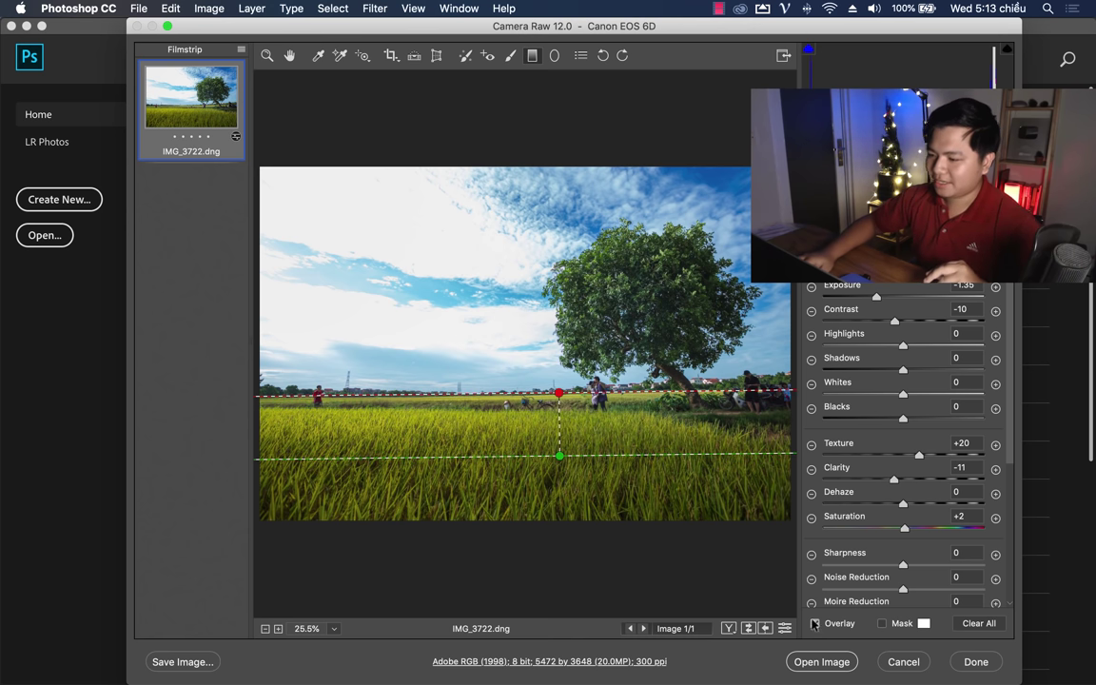
{"action": "left_click", "coordinate": [557, 57]}
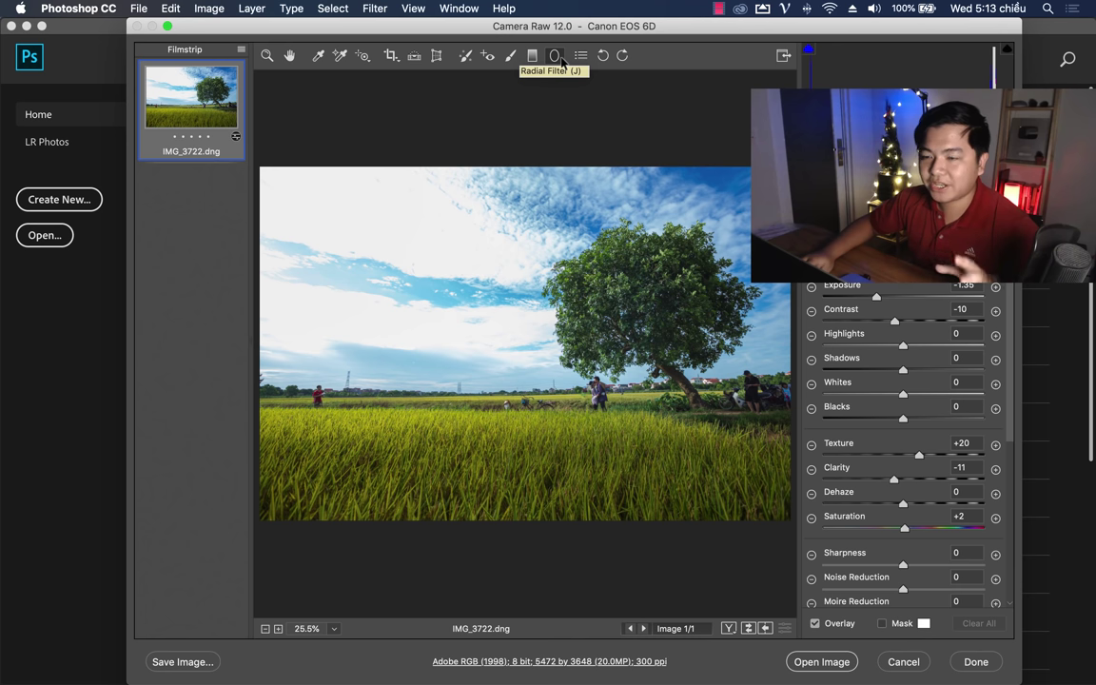
Step: Add a radial filter around the tree base at Exposure +0.80, Contrast +15, then open the image
{"action": "left_click", "coordinate": [904, 297]}
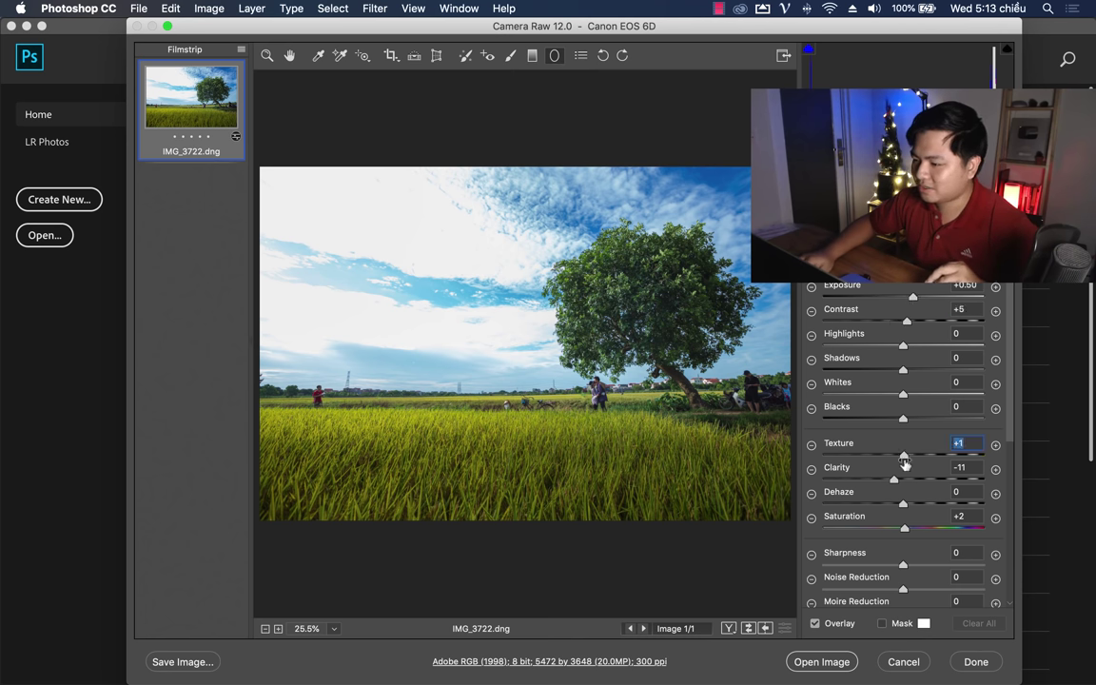
{"action": "left_click_drag", "start_coordinate": [591, 390], "coordinate": [714, 423]}
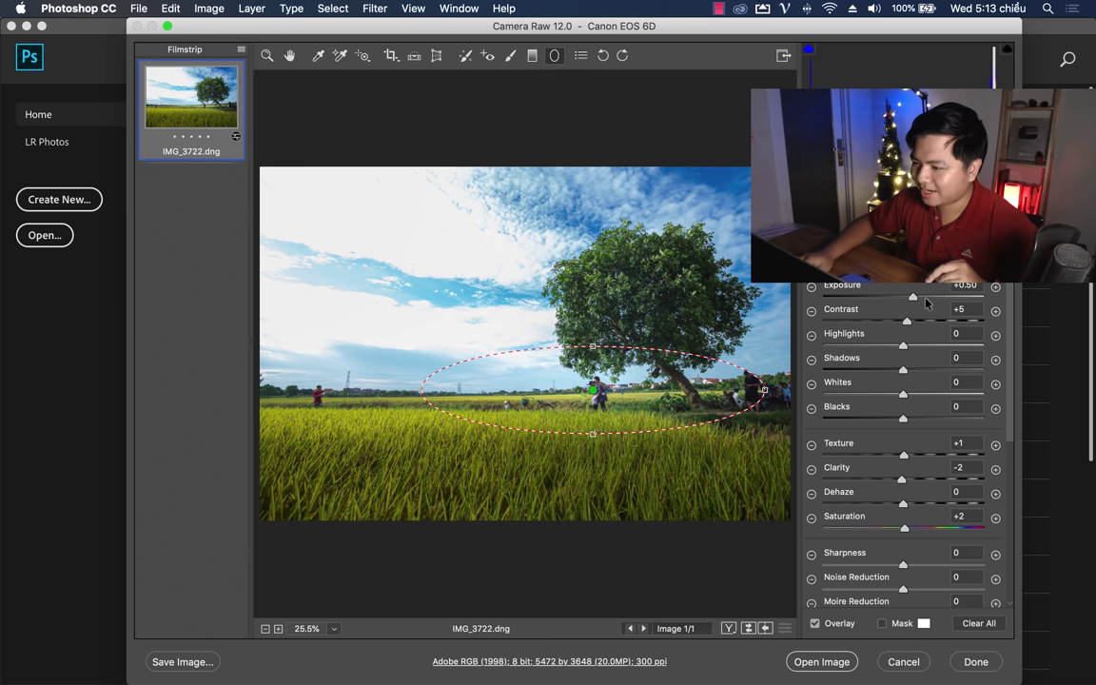
{"action": "left_click_drag", "start_coordinate": [912, 297], "coordinate": [915, 321]}
{"action": "left_click", "coordinate": [915, 320]}
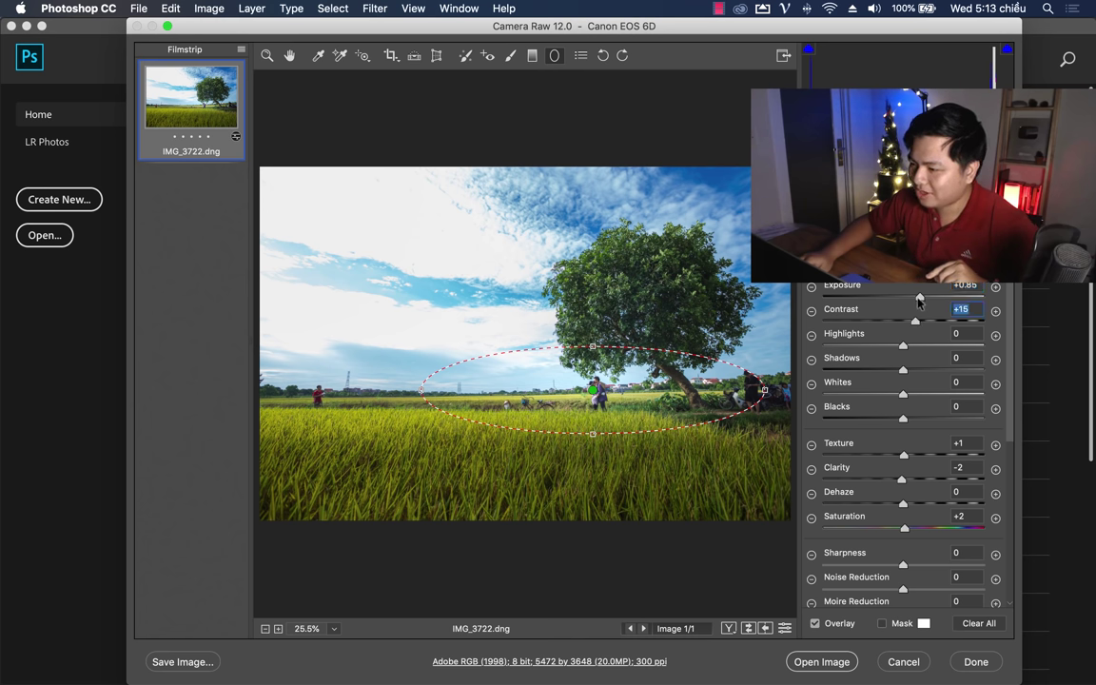
{"action": "left_click", "coordinate": [918, 298]}
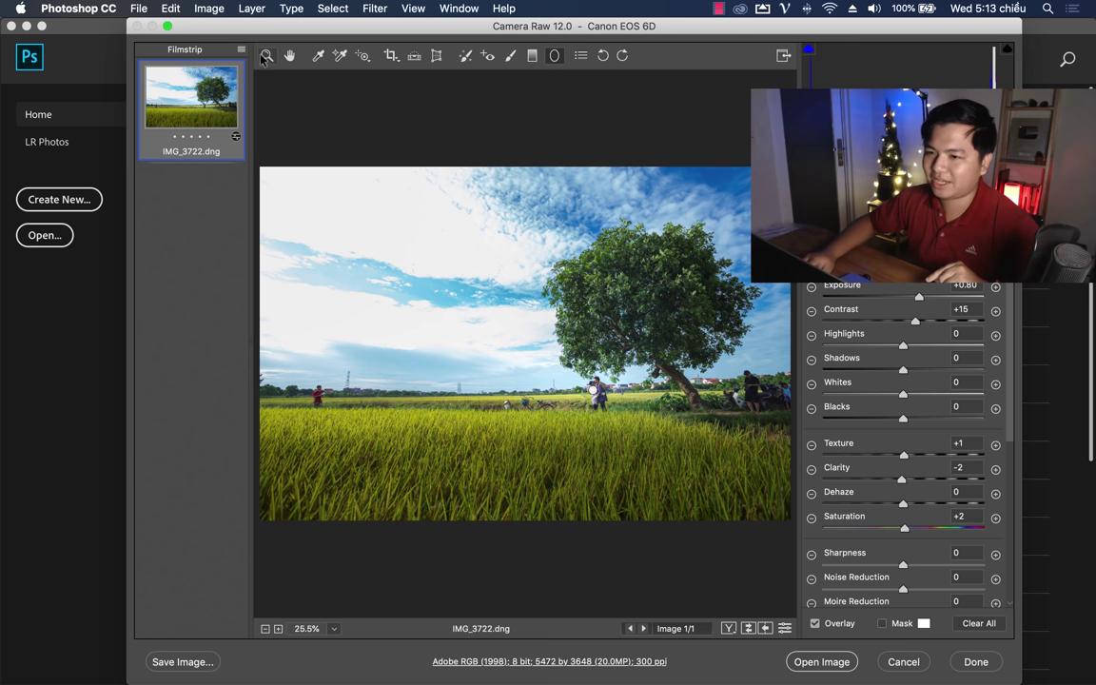
{"action": "key", "text": "z"}
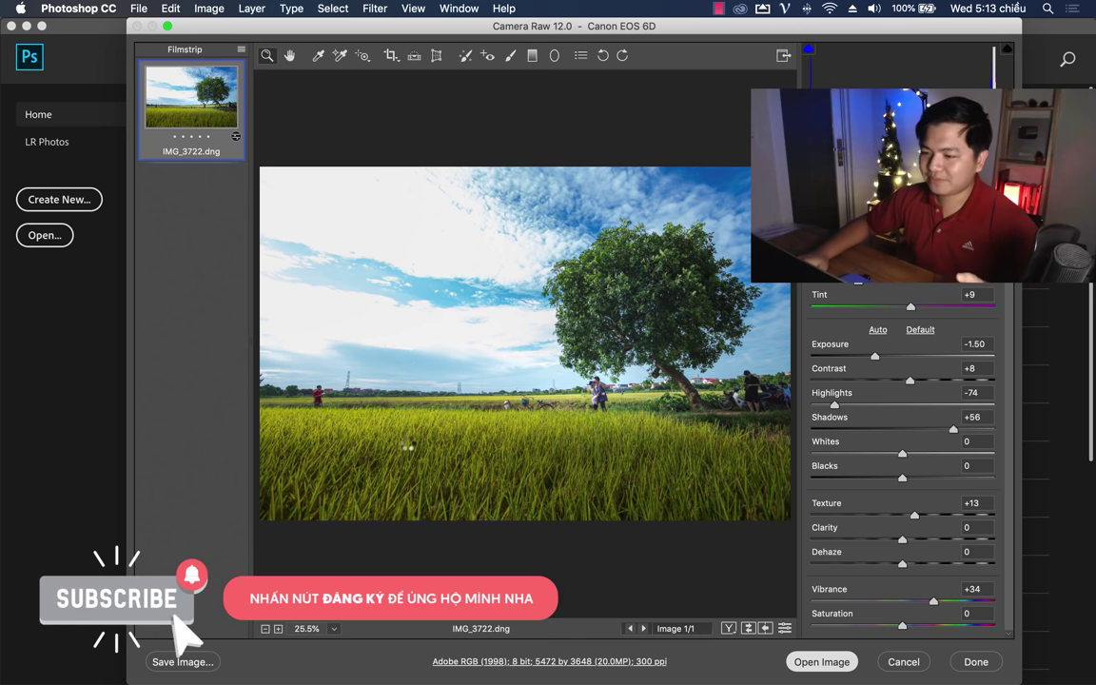
{"action": "key", "text": "Return"}
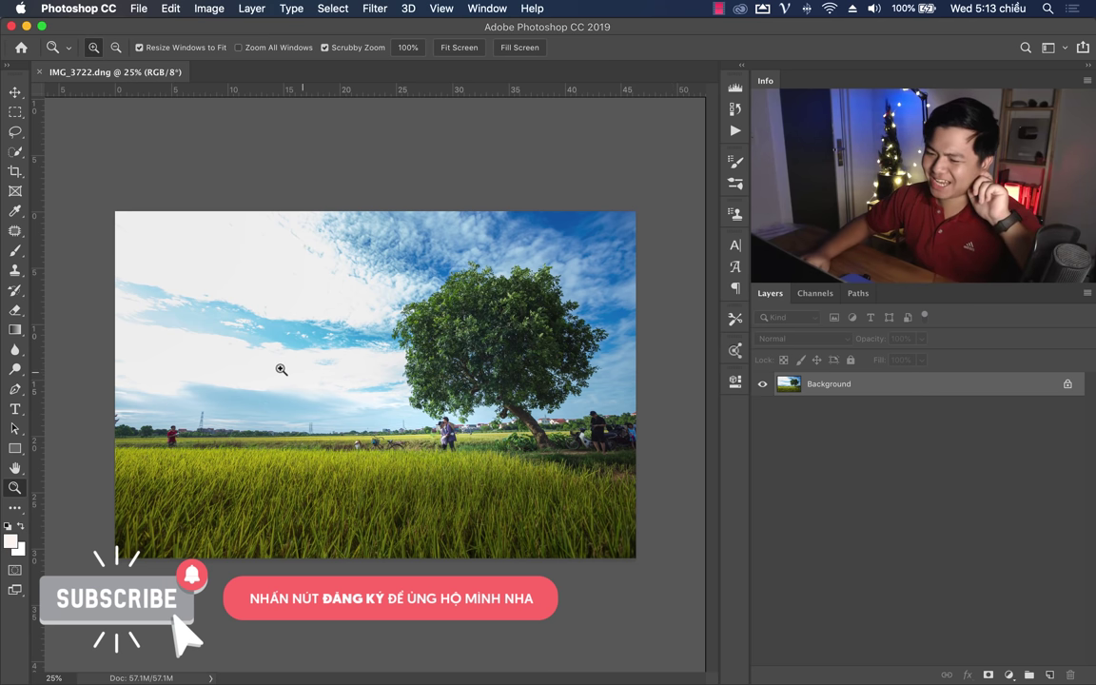
Step: Crop to a 20:30 portrait ratio, extending the frame above the sky, and commit the crop
{"action": "left_click", "coordinate": [14, 172]}
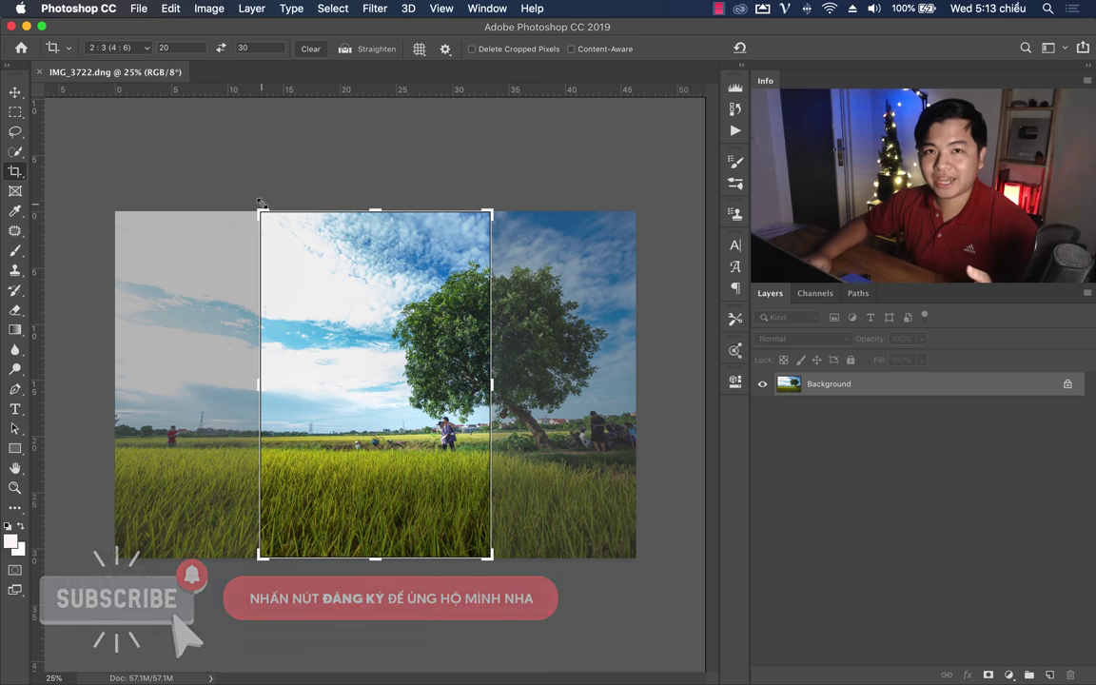
{"action": "left_click_drag", "start_coordinate": [274, 217], "coordinate": [171, 117]}
{"action": "mouse_move", "coordinate": [438, 384]}
{"action": "left_mouse_down"}
{"action": "mouse_move", "coordinate": [397, 416]}
{"action": "mouse_move", "coordinate": [335, 358]}
{"action": "left_mouse_up"}
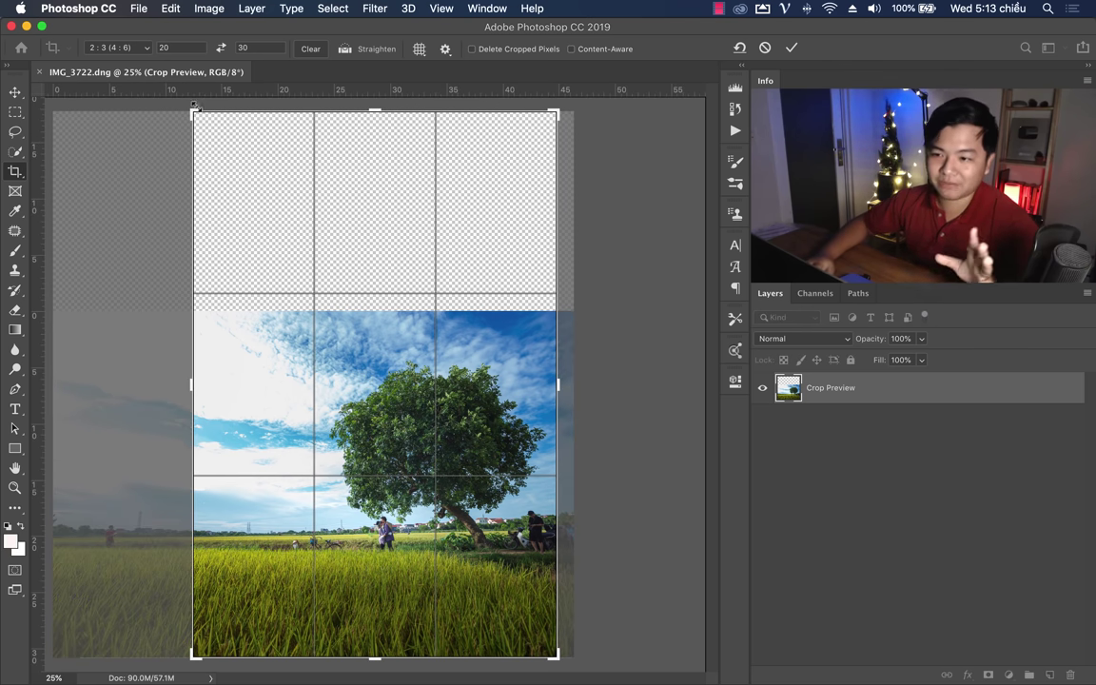
{"action": "left_click", "coordinate": [107, 48]}
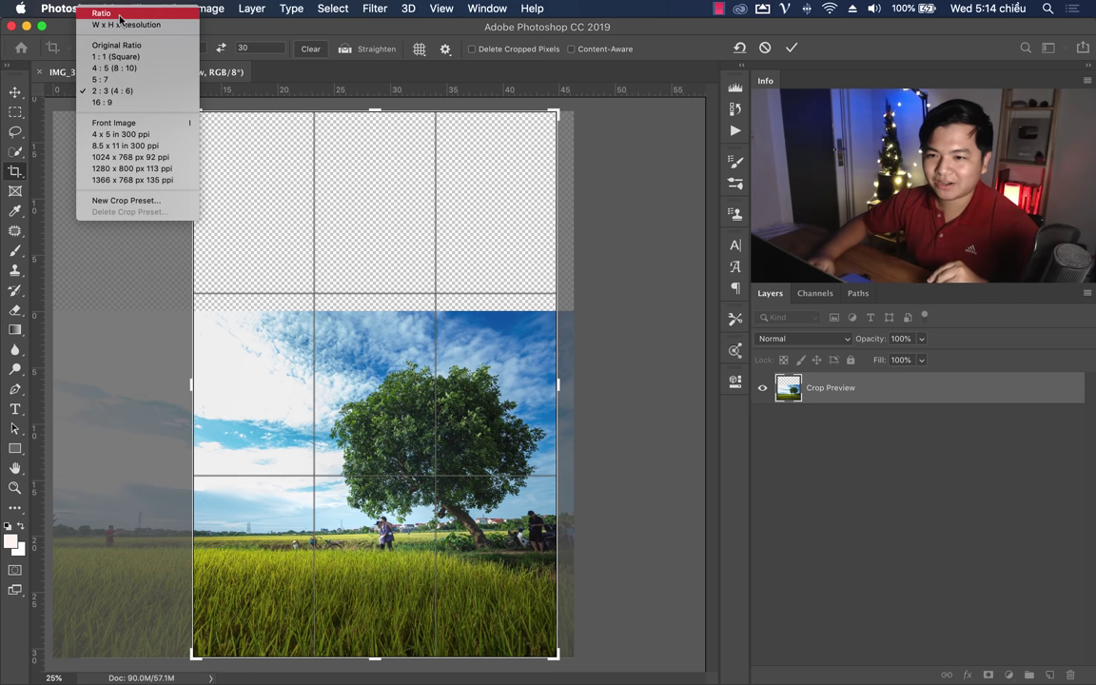
{"action": "left_click", "coordinate": [119, 14]}
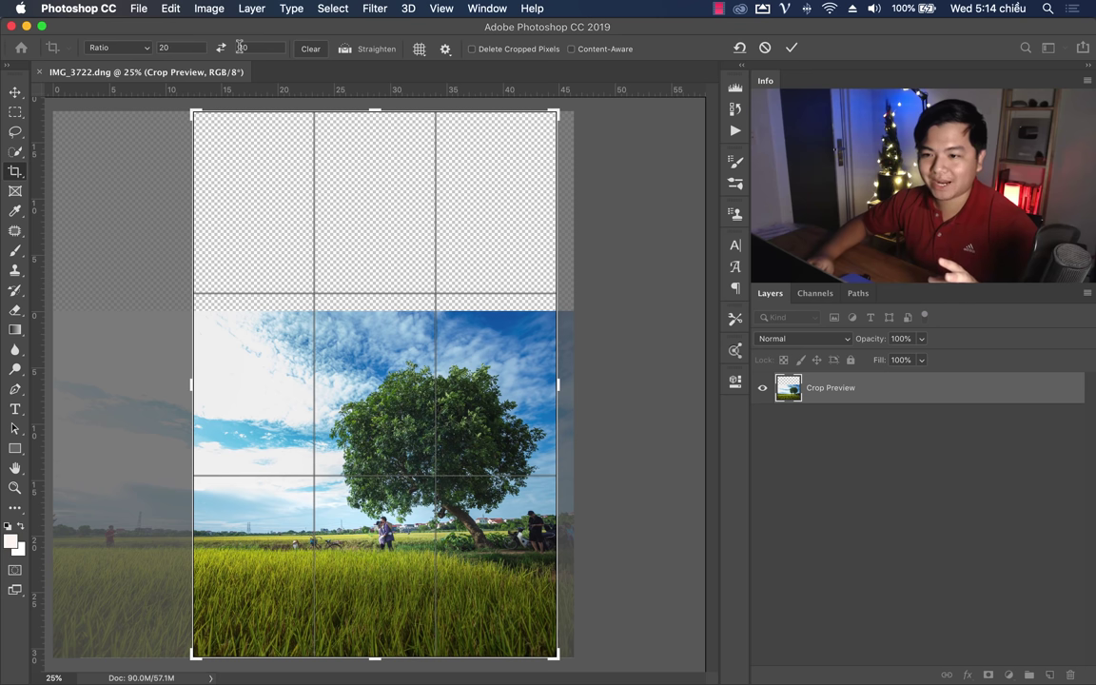
{"action": "left_click_drag", "start_coordinate": [188, 108], "coordinate": [198, 119]}
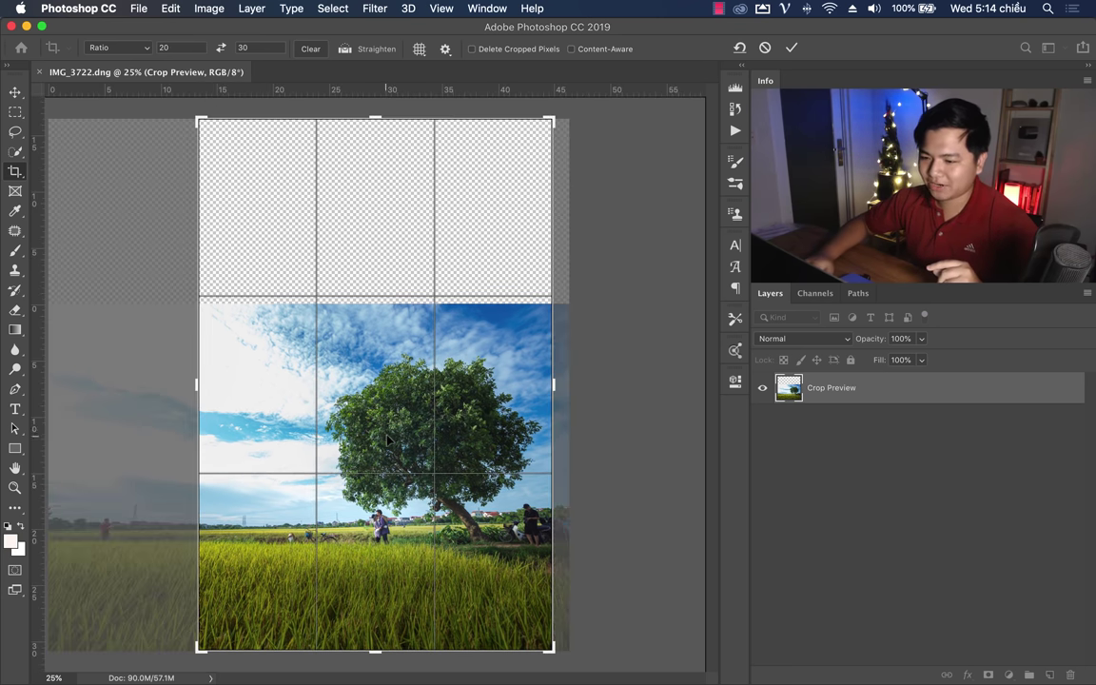
{"action": "left_click_drag", "start_coordinate": [386, 439], "coordinate": [367, 464]}
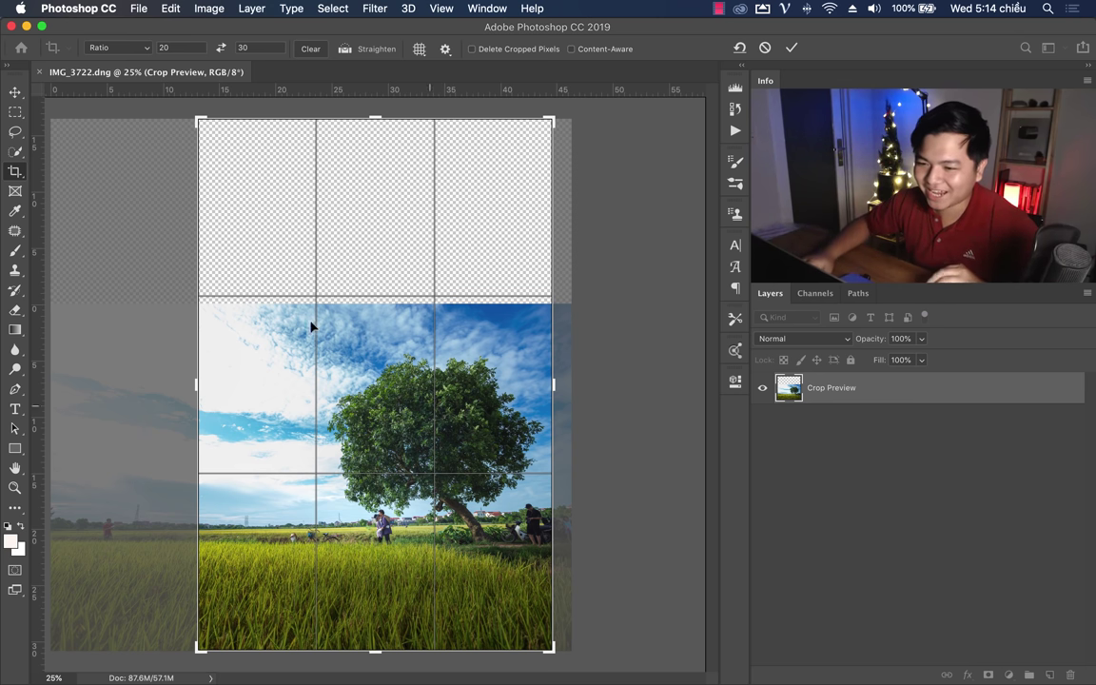
{"action": "left_click_drag", "start_coordinate": [203, 122], "coordinate": [194, 116]}
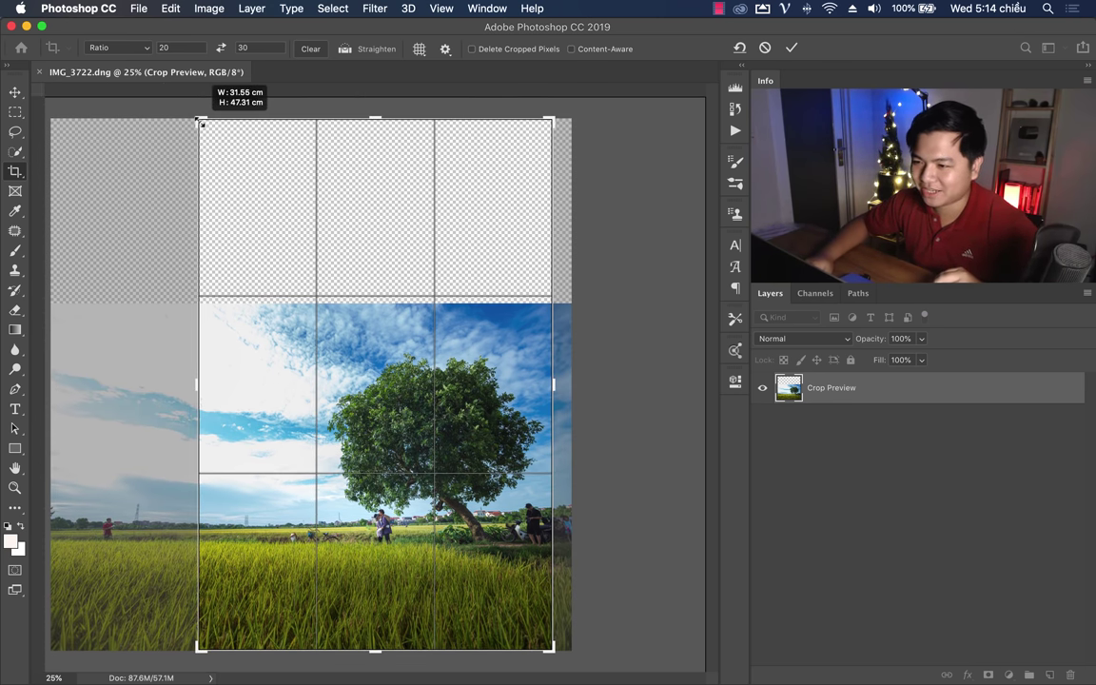
{"action": "key", "text": "super+r"}
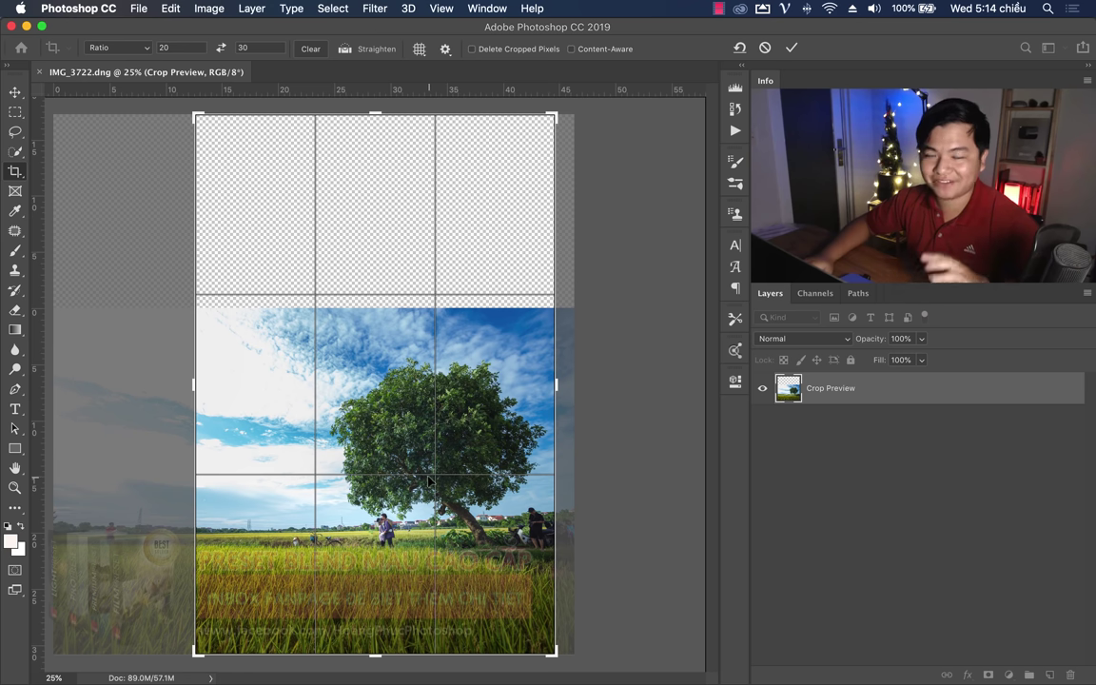
{"action": "key", "text": "Return"}
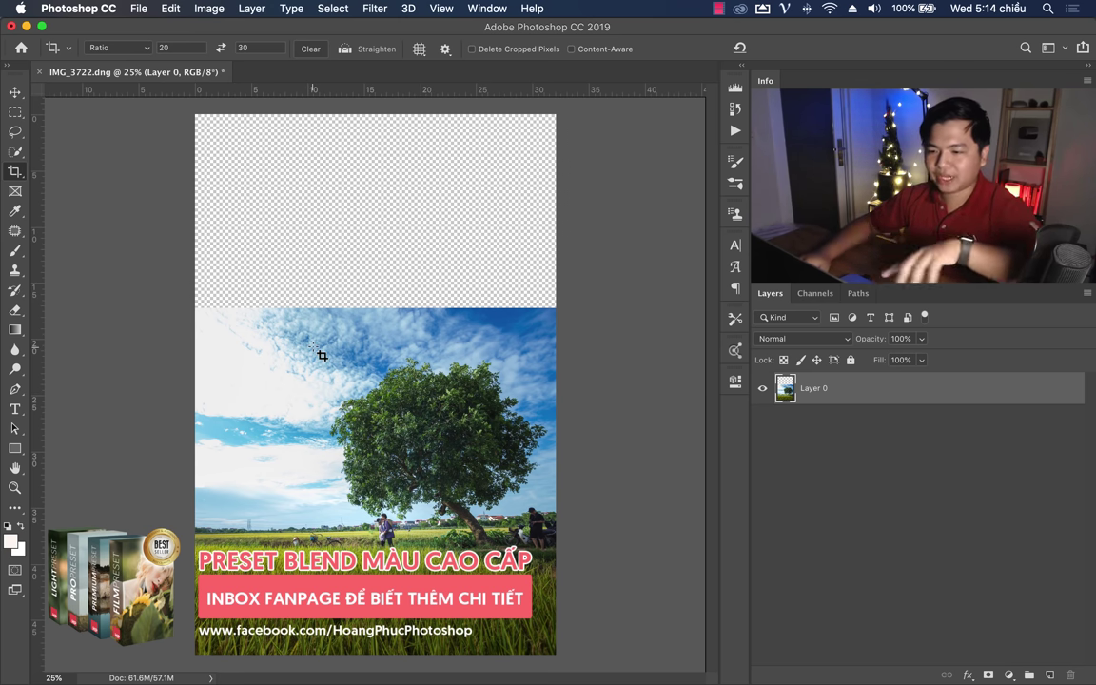
{"action": "left_click", "coordinate": [254, 670]}
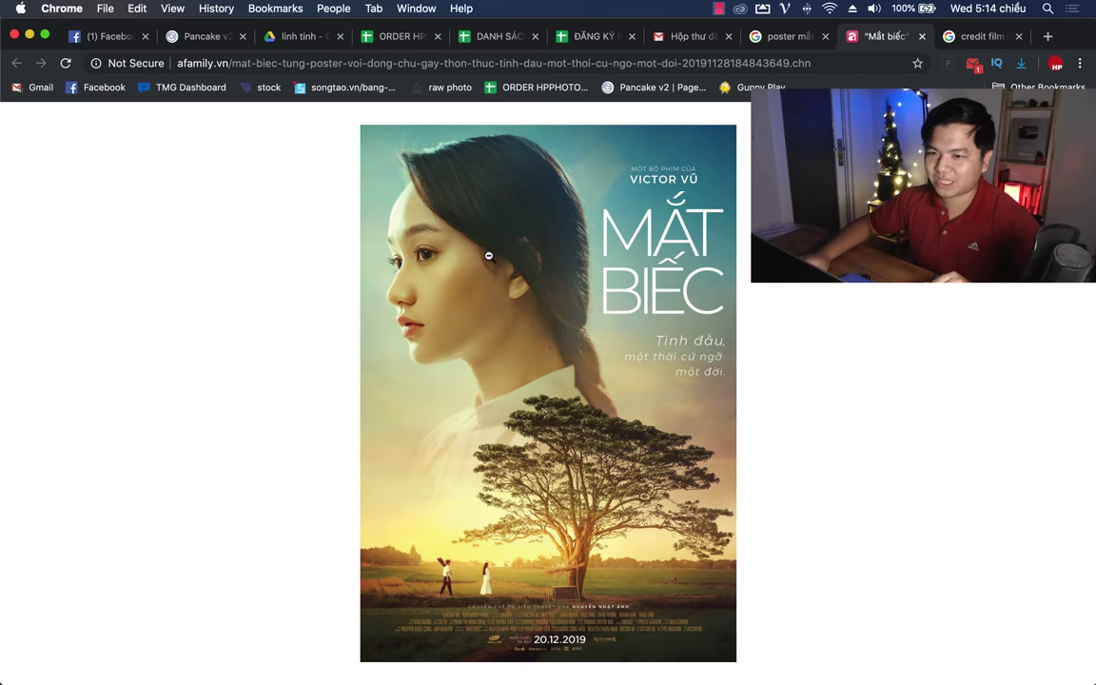
{"action": "mouse_move", "coordinate": [828, 652]}
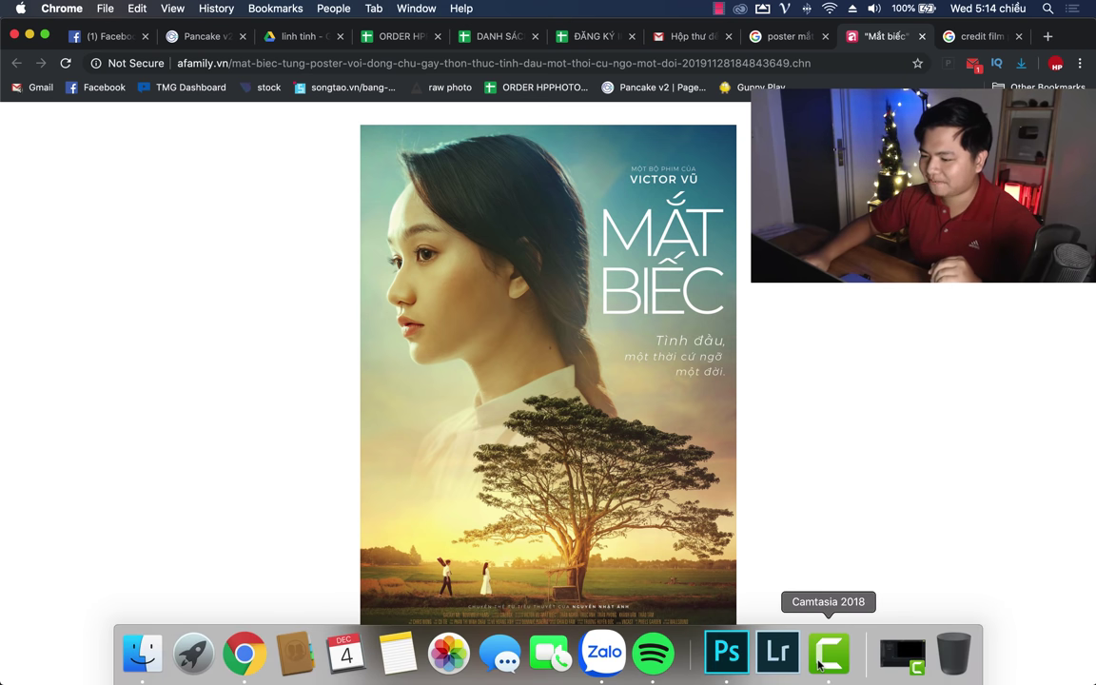
Step: Leave the Mắt Biếc reference poster in Chrome and return to the photo in Photoshop
{"action": "left_click", "coordinate": [725, 651]}
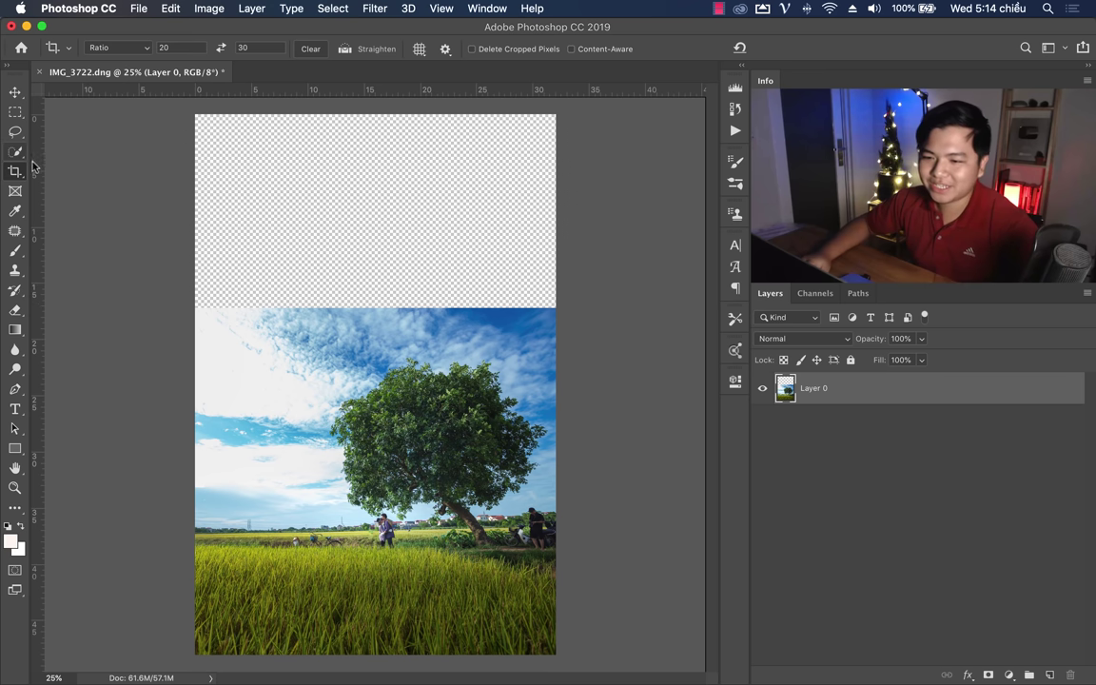
Step: Zoom in on the rice field and choose the Polygonal Lasso Tool
{"action": "key", "text": "z"}
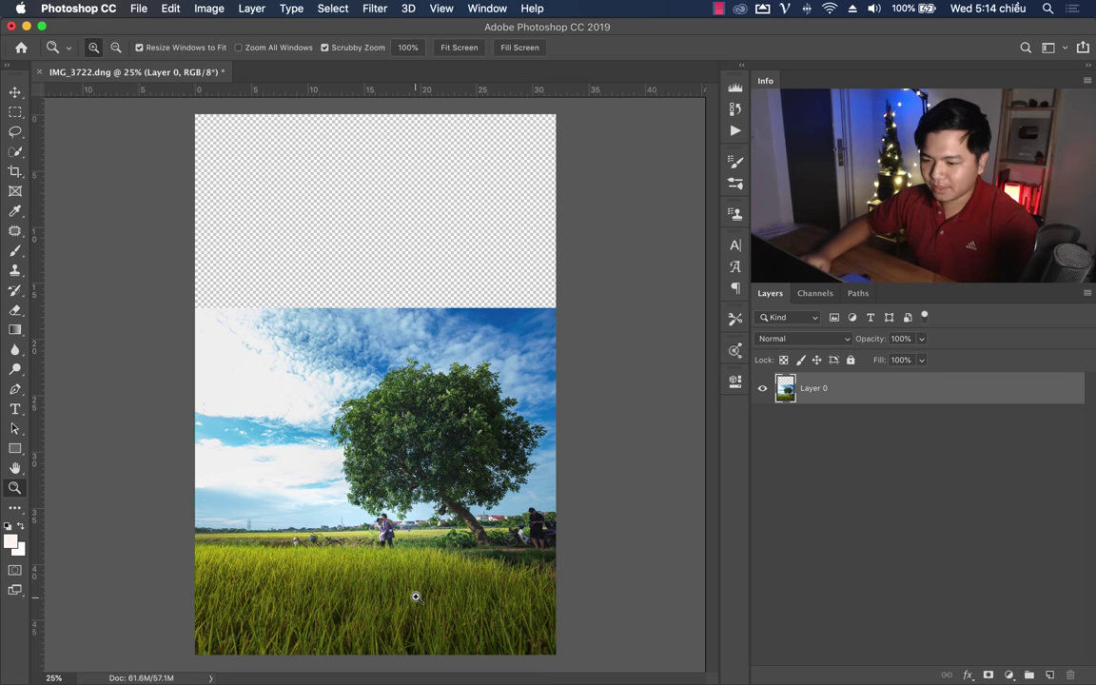
{"action": "left_click", "coordinate": [416, 595]}
{"action": "left_click_drag", "start_coordinate": [359, 502], "coordinate": [450, 506]}
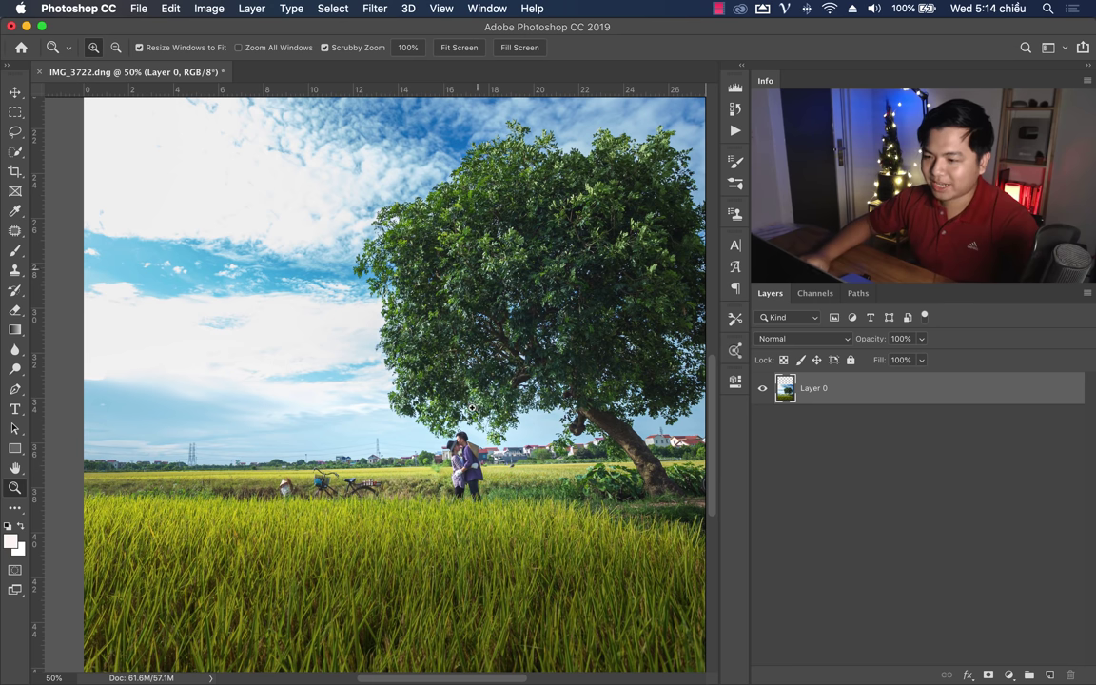
{"action": "left_click_drag", "start_coordinate": [472, 407], "coordinate": [419, 426]}
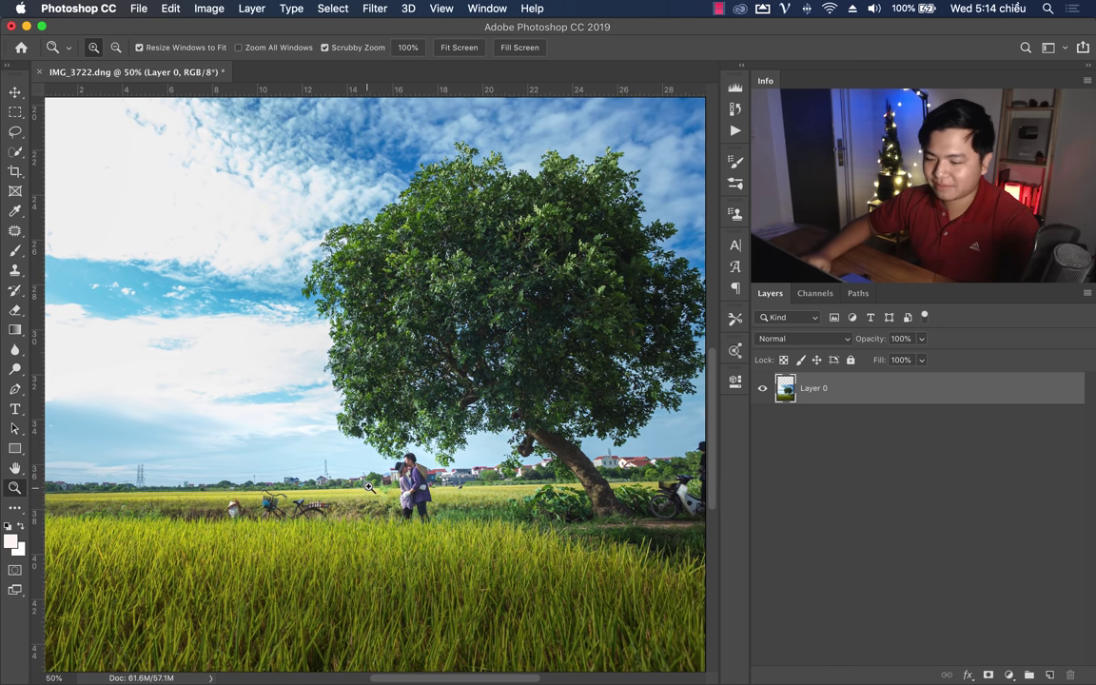
{"action": "scroll", "coordinate": [369, 487], "scroll_direction": "down", "scroll_amount": 3}
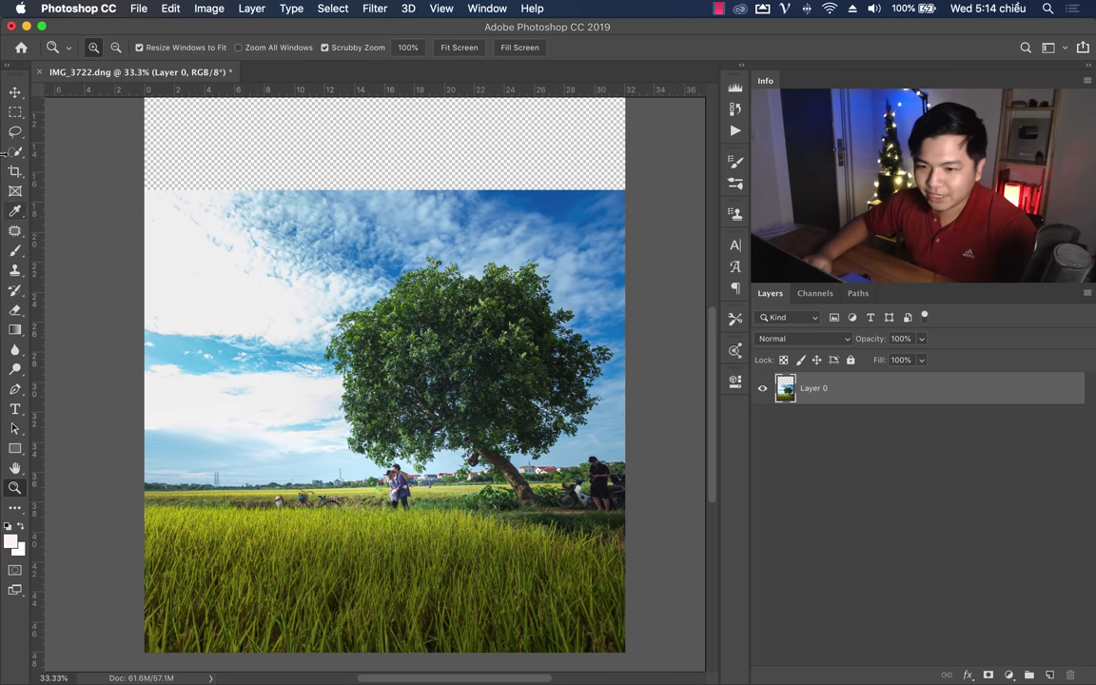
{"action": "left_click", "coordinate": [15, 133]}
{"action": "left_click", "coordinate": [86, 142]}
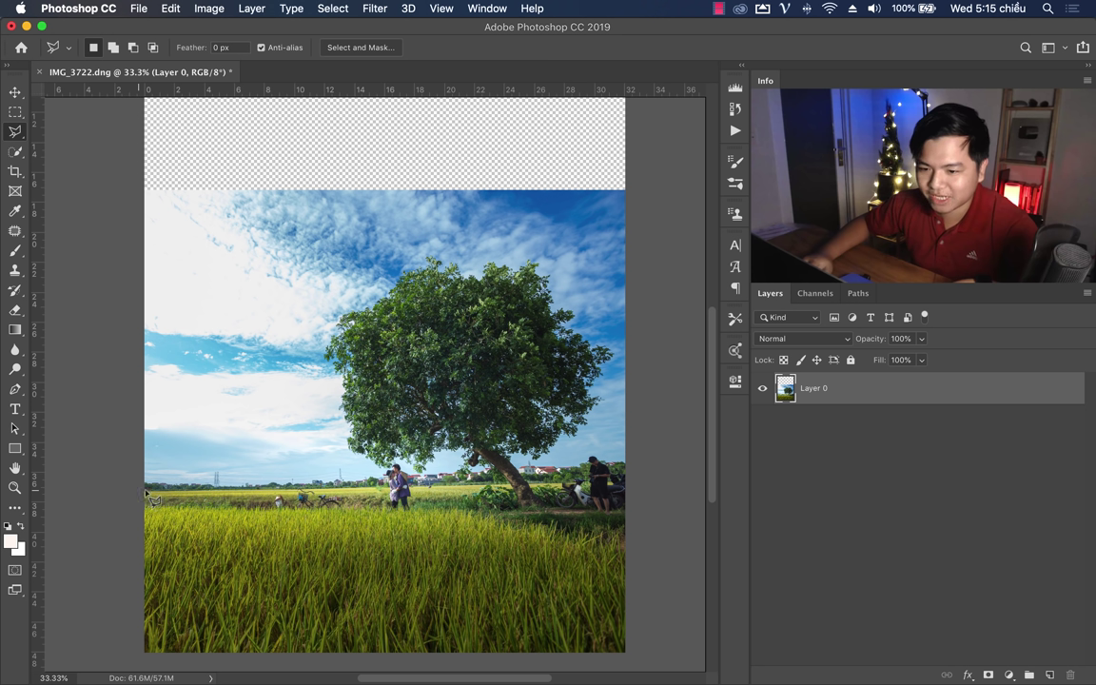
Step: Trace a closed polygon along the horizon and around the bottom edge enclosing the rice field
{"action": "left_click", "coordinate": [141, 490]}
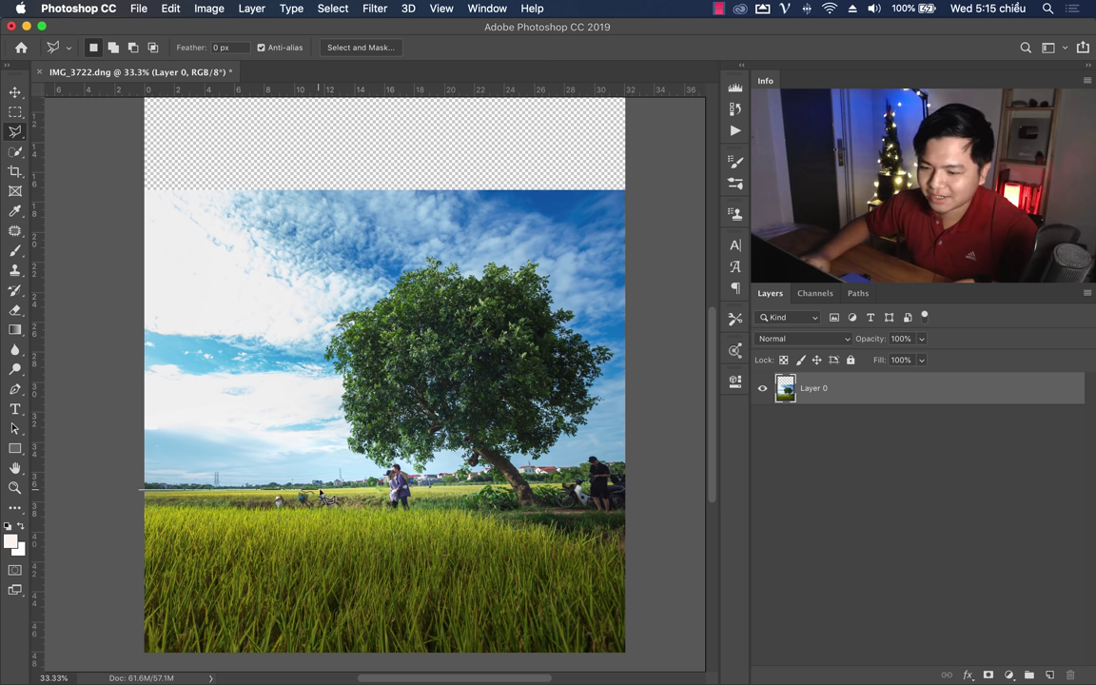
{"action": "left_click", "coordinate": [651, 482]}
{"action": "left_click", "coordinate": [640, 655]}
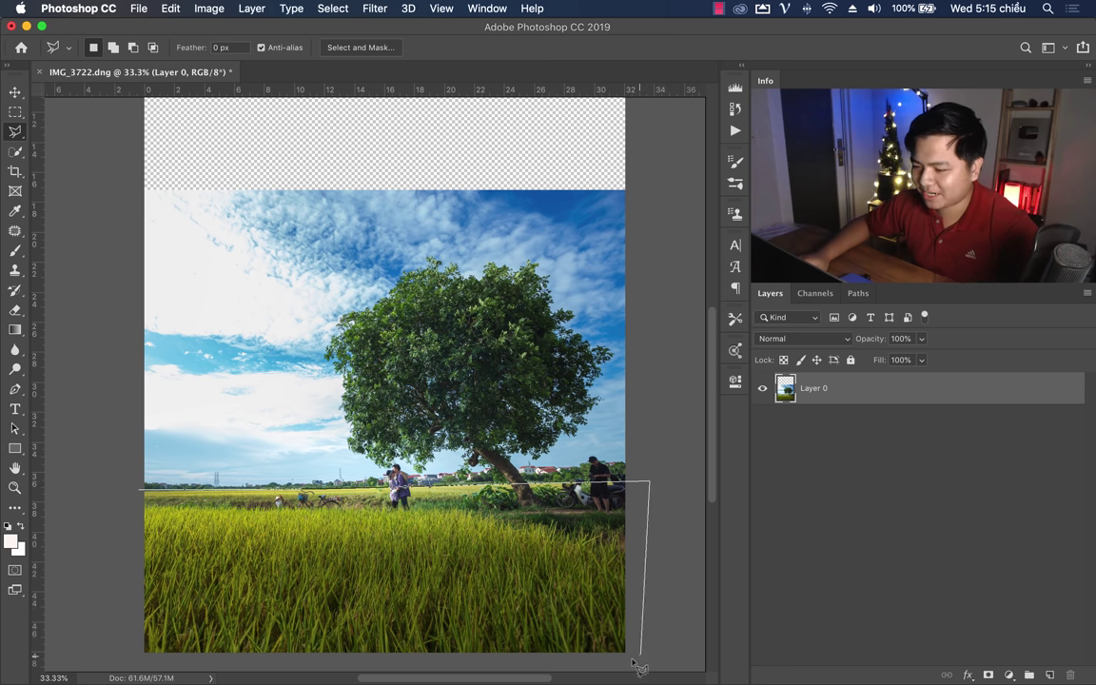
{"action": "left_click", "coordinate": [599, 664]}
{"action": "left_click", "coordinate": [99, 654]}
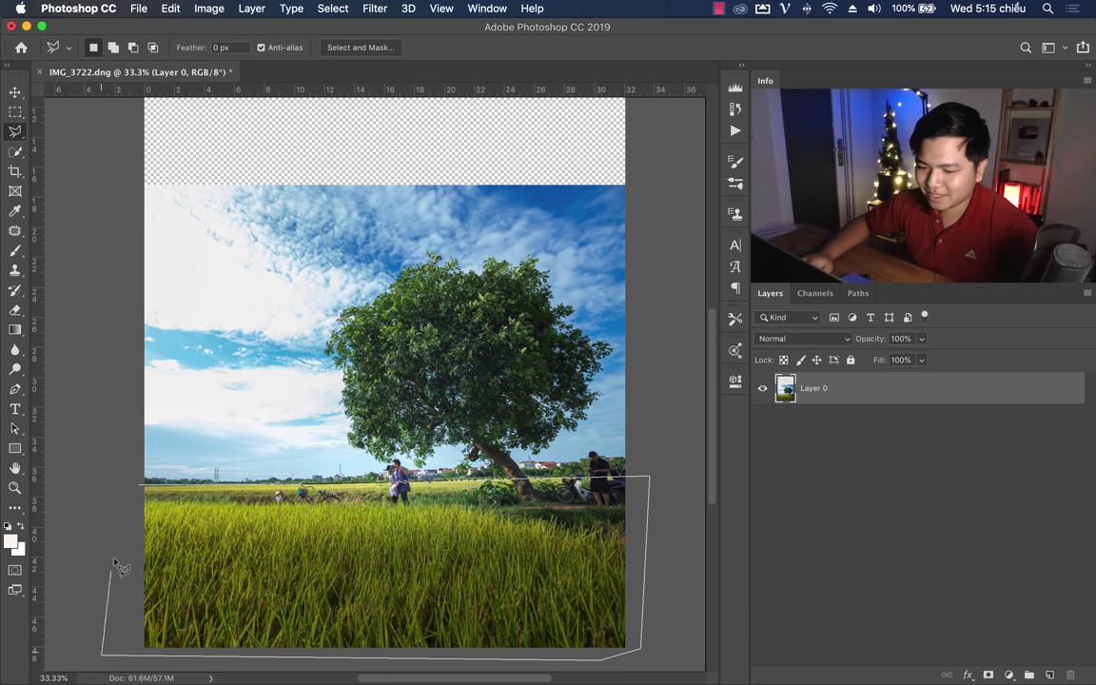
{"action": "left_click", "coordinate": [147, 490]}
{"action": "right_click", "coordinate": [331, 480]}
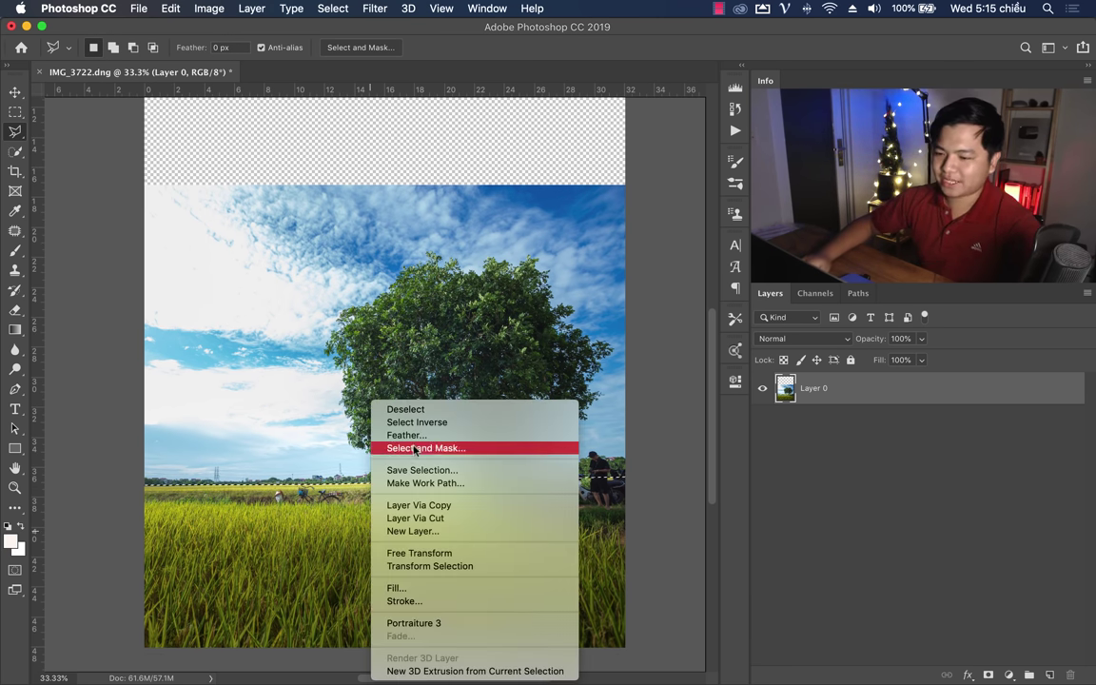
Step: Feather the rice-field selection by 5 pixels and copy it onto a new Layer 1
{"action": "left_click", "coordinate": [399, 390]}
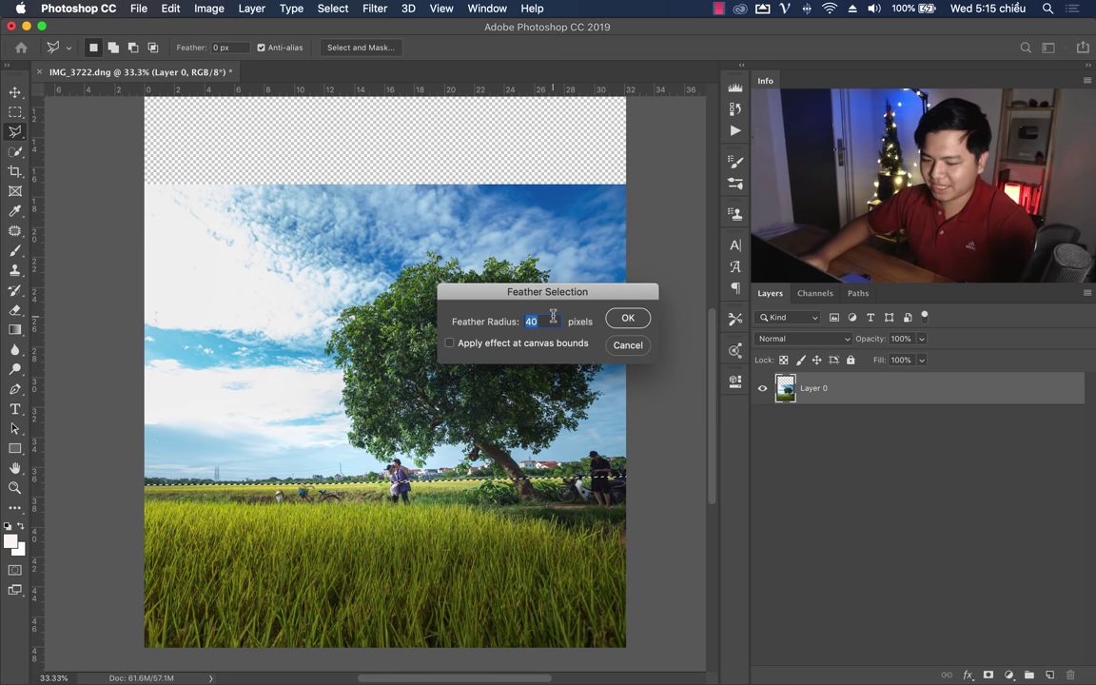
{"action": "type", "text": "5"}
{"action": "left_click", "coordinate": [630, 319]}
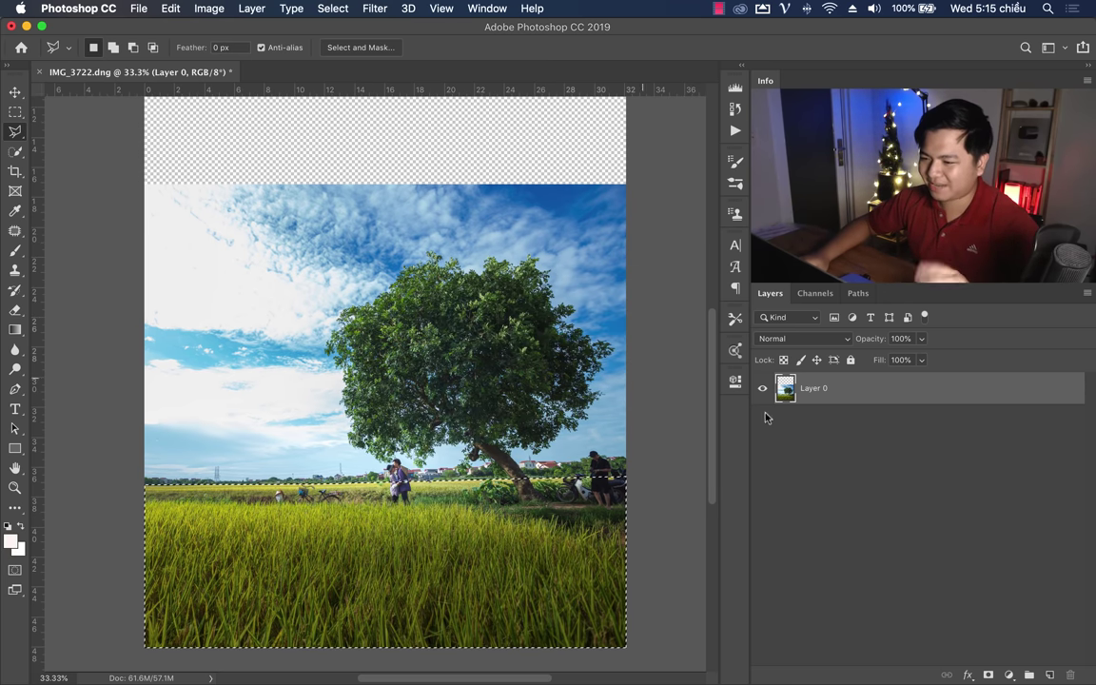
{"action": "key", "text": "ctrl+j"}
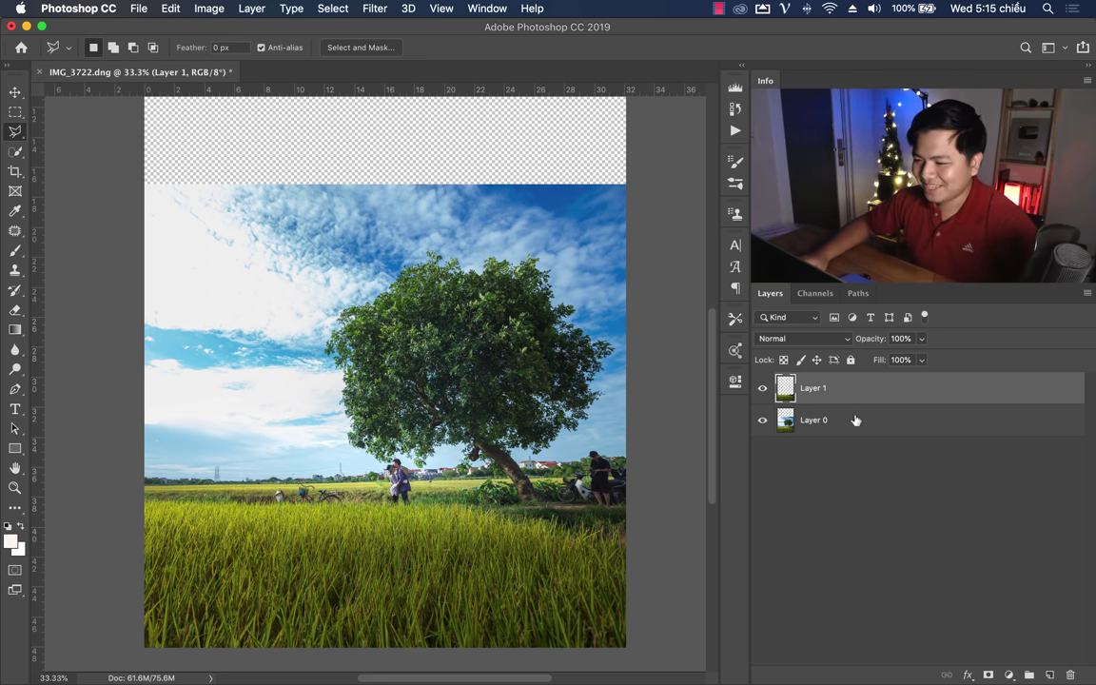
Step: Hide and re-show Layer 0 to check the copied rice field on Layer 1
{"action": "left_click", "coordinate": [853, 422]}
{"action": "left_click", "coordinate": [762, 419]}
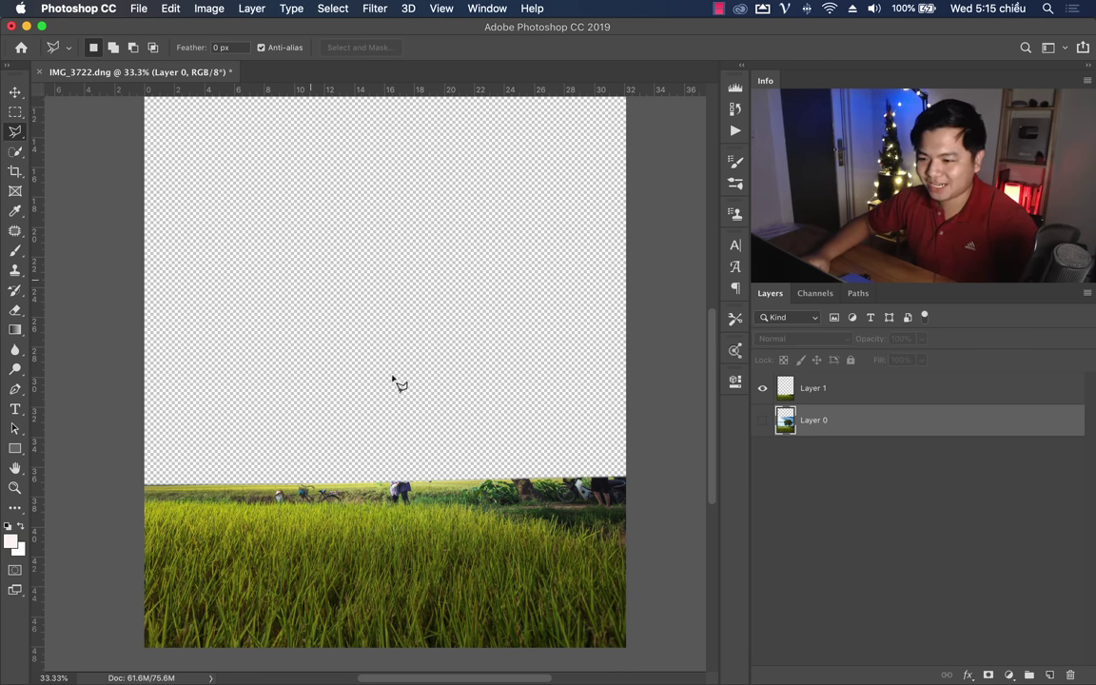
{"action": "left_click", "coordinate": [762, 420]}
Step: Zoom in on the couple and paint a quick selection over them
{"action": "key", "text": "z"}
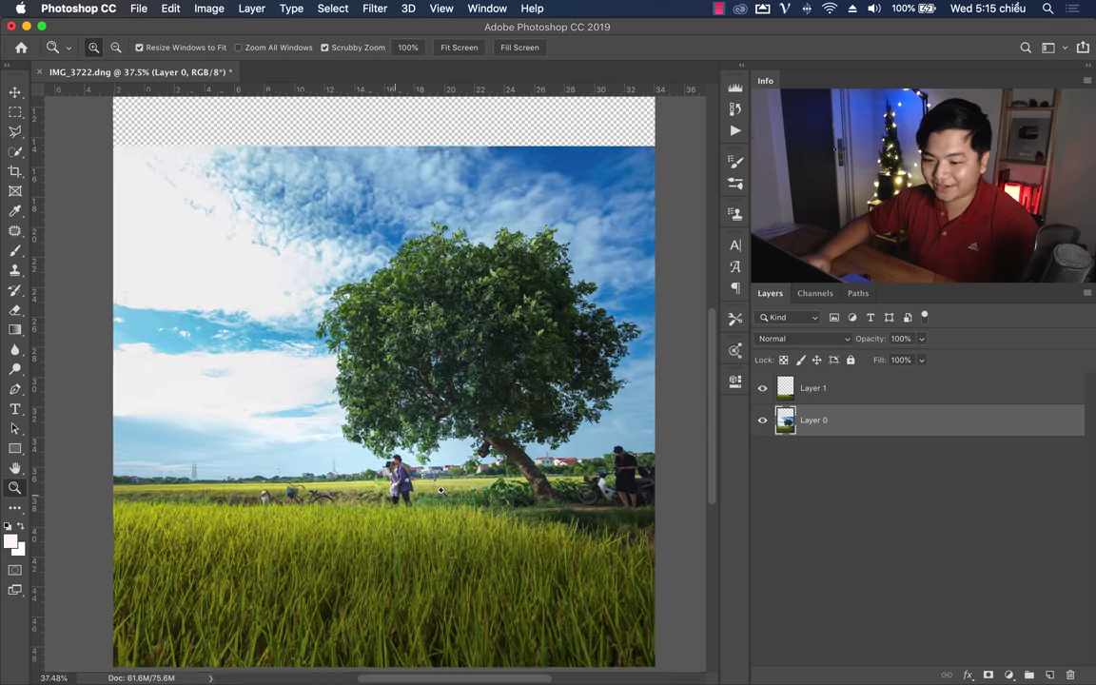
{"action": "left_click_drag", "start_coordinate": [409, 485], "coordinate": [531, 496]}
{"action": "left_click_drag", "start_coordinate": [459, 305], "coordinate": [495, 304]}
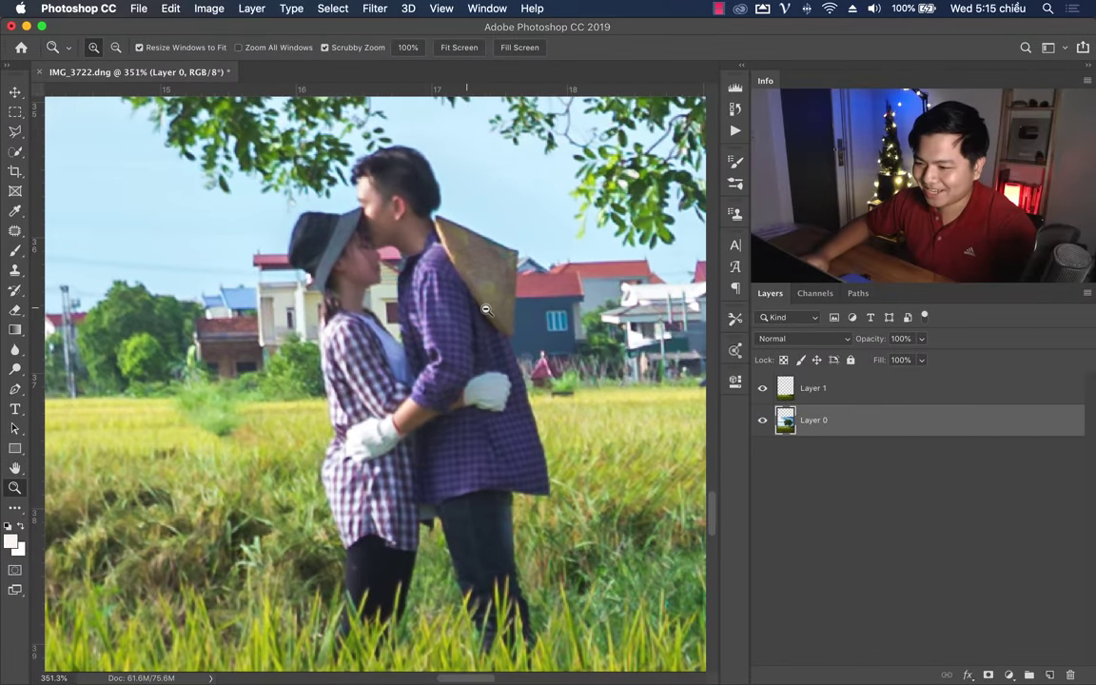
{"action": "key", "text": "w"}
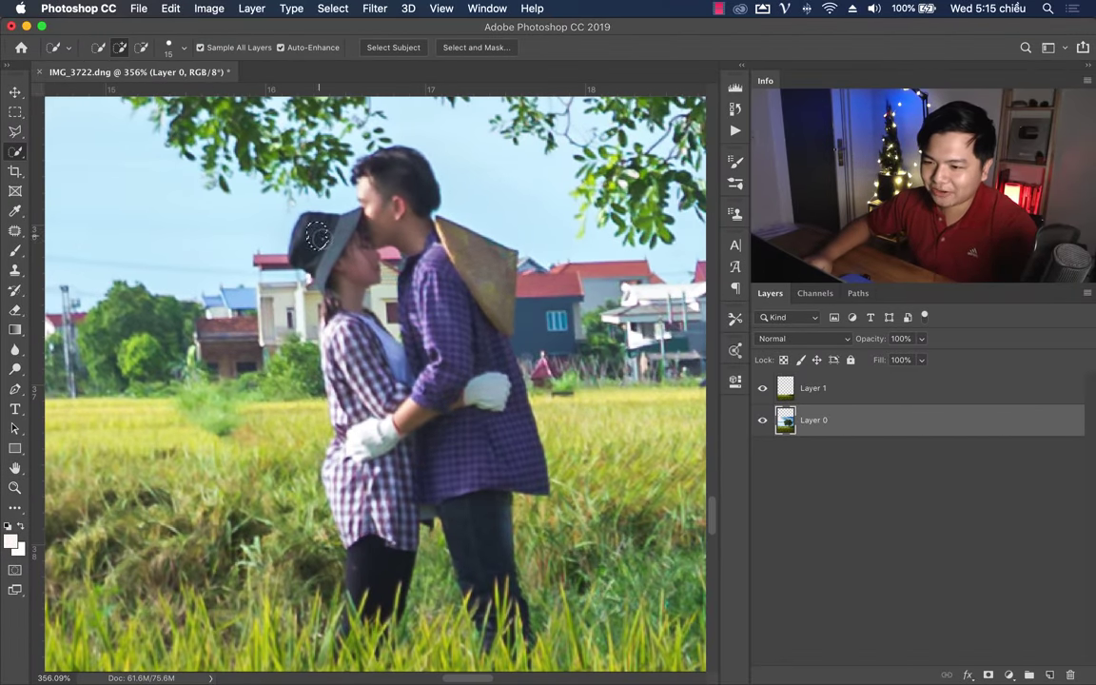
{"action": "left_click_drag", "start_coordinate": [317, 235], "coordinate": [380, 428]}
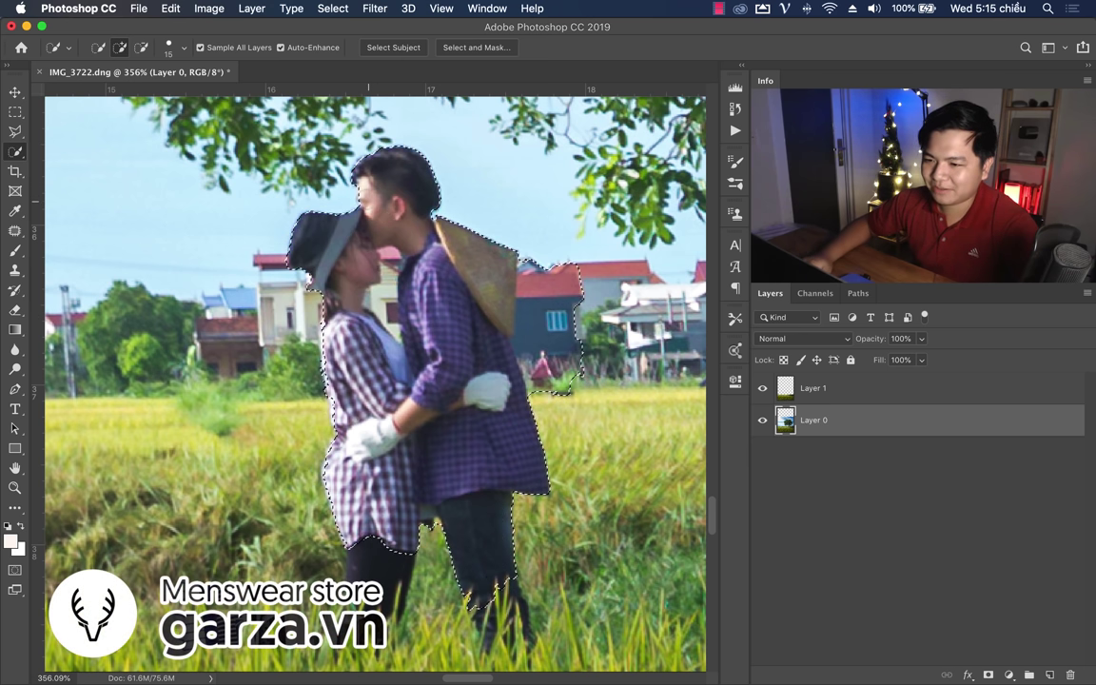
Step: With the Polygonal Lasso in add mode, add the girl's left edge to the selection
{"action": "key", "text": "z"}
{"action": "left_click_drag", "start_coordinate": [408, 278], "coordinate": [473, 295]}
{"action": "left_click", "coordinate": [14, 131]}
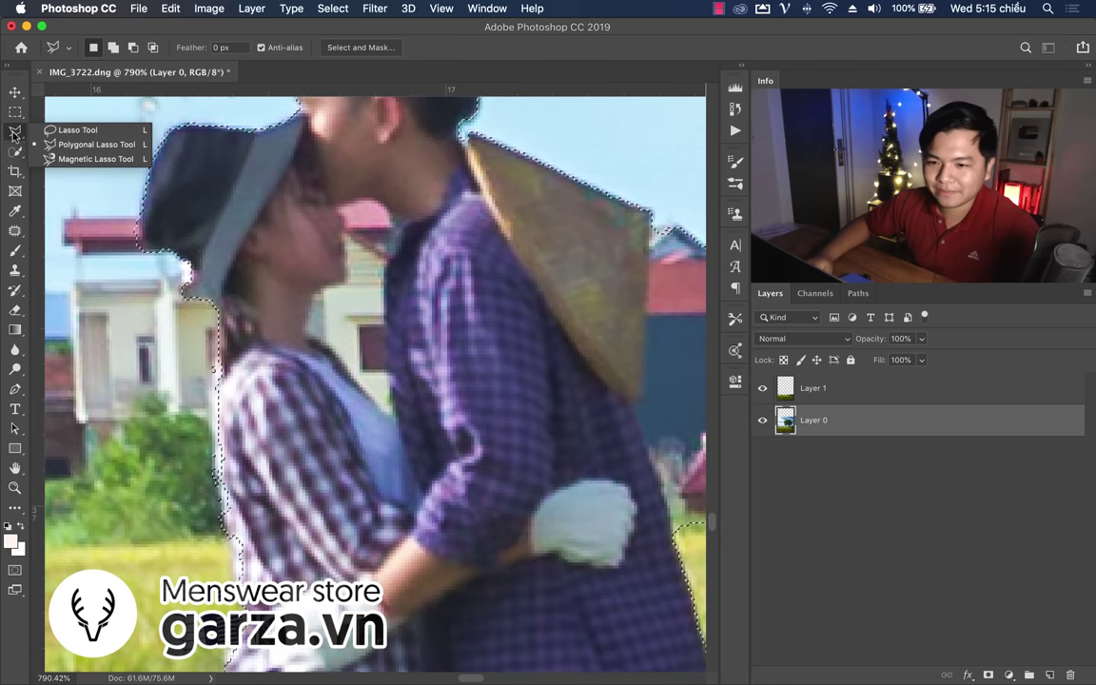
{"action": "left_click", "coordinate": [71, 144]}
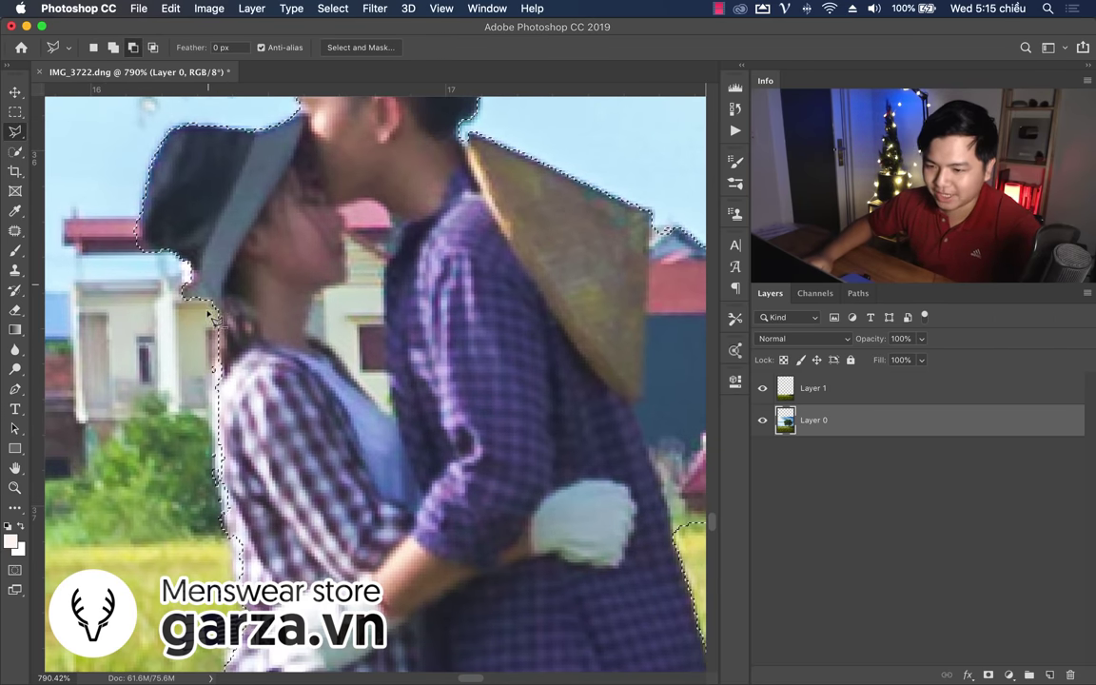
{"action": "key", "text": "shift"}
{"action": "left_click", "coordinate": [225, 302]}
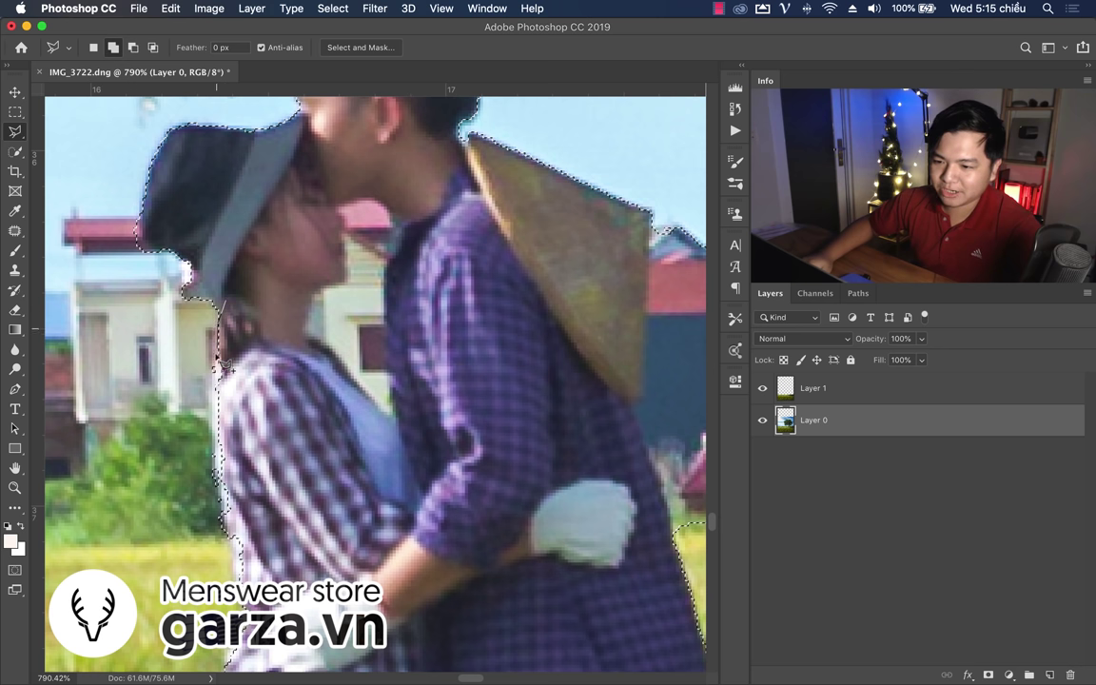
{"action": "left_click", "coordinate": [215, 415]}
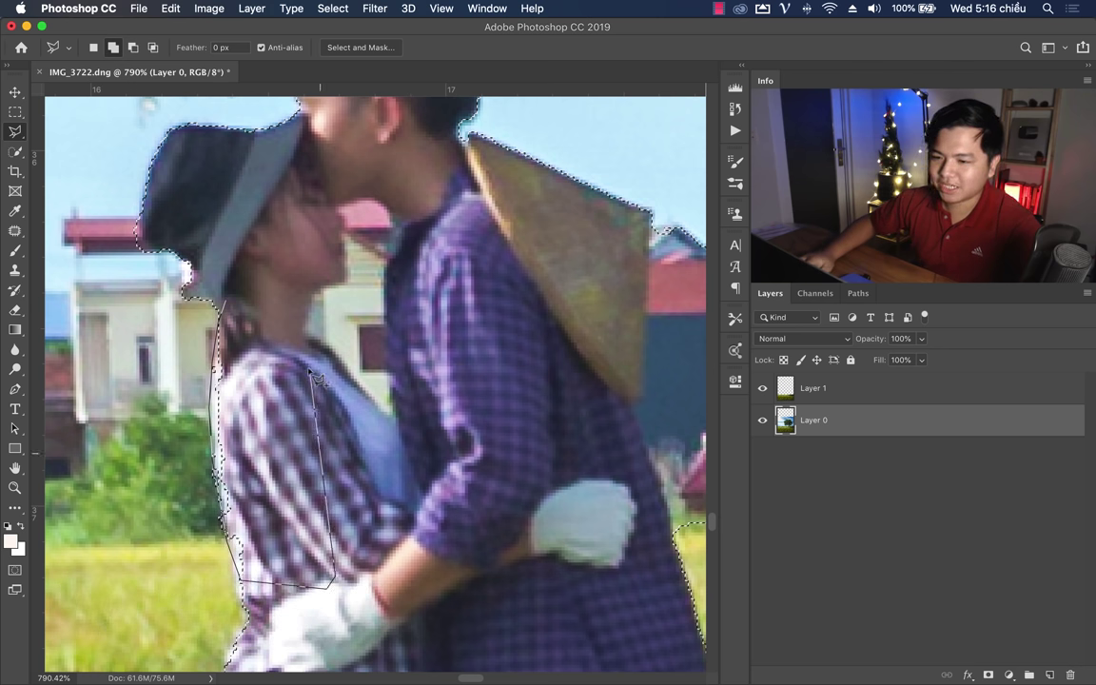
{"action": "left_click", "coordinate": [229, 319]}
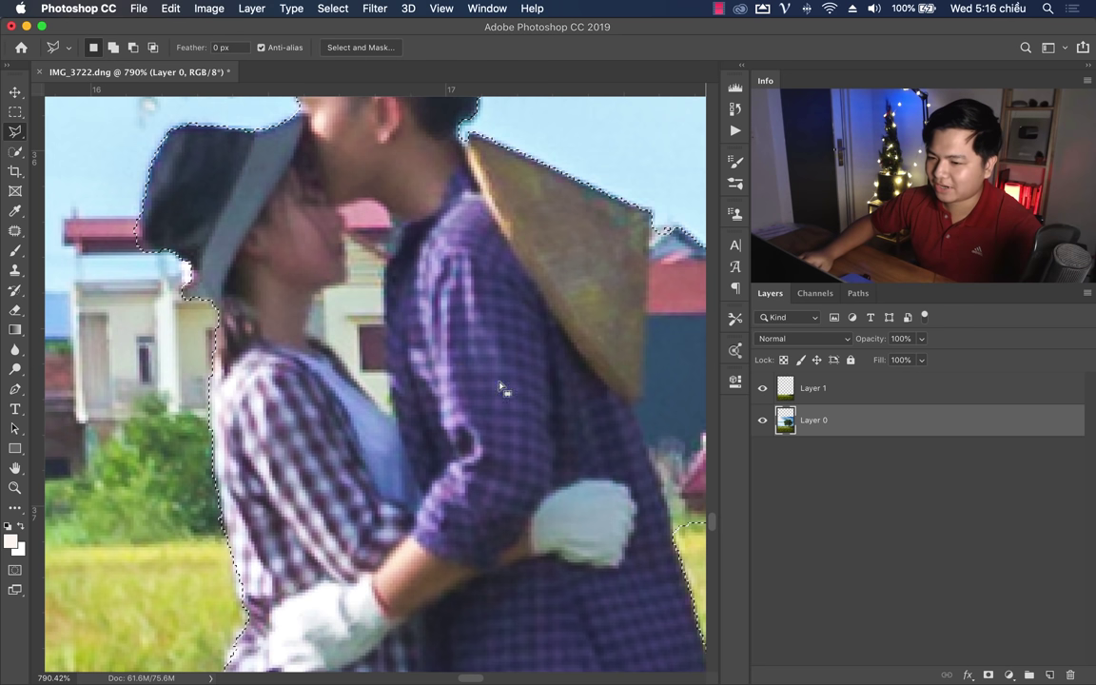
Step: Add the man's face, conical hat tip and back to the selection outline
{"action": "scroll", "coordinate": [300, 233], "scroll_direction": "up", "scroll_amount": 3}
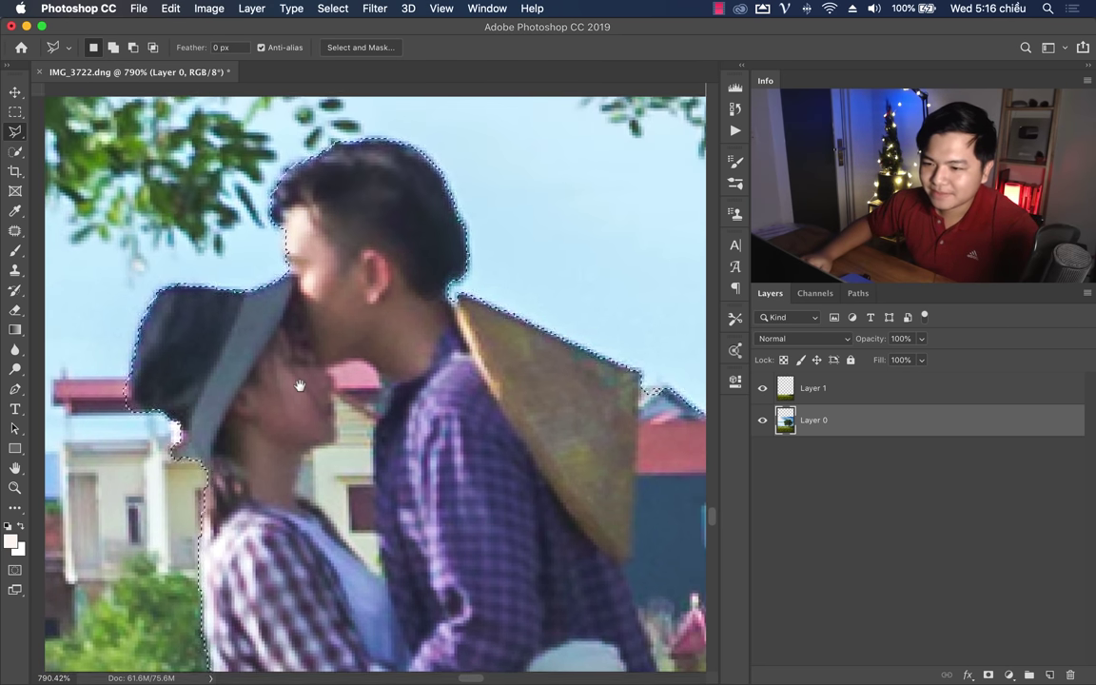
{"action": "key", "text": "shift"}
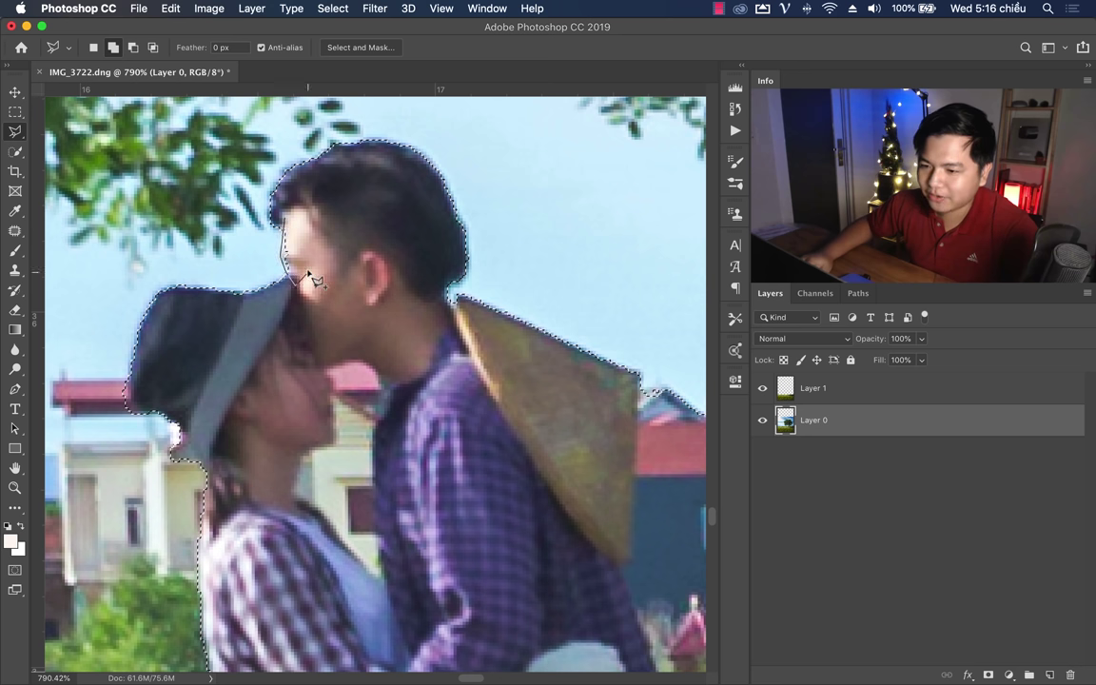
{"action": "double_click", "coordinate": [309, 238]}
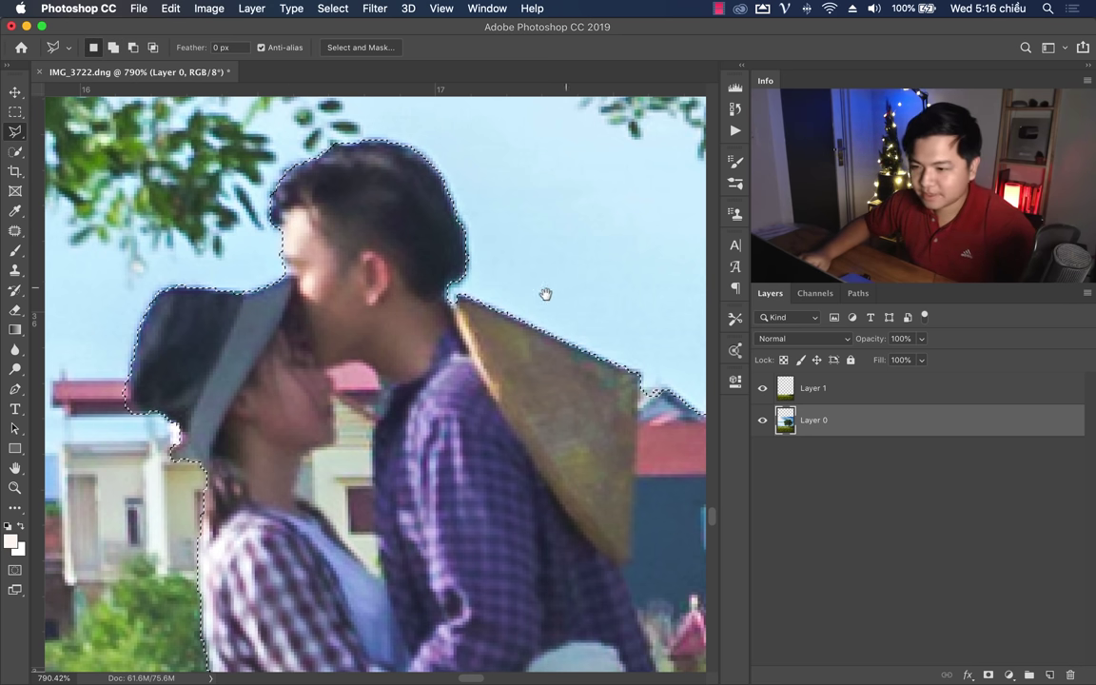
{"action": "left_click_drag", "start_coordinate": [545, 294], "coordinate": [457, 188]}
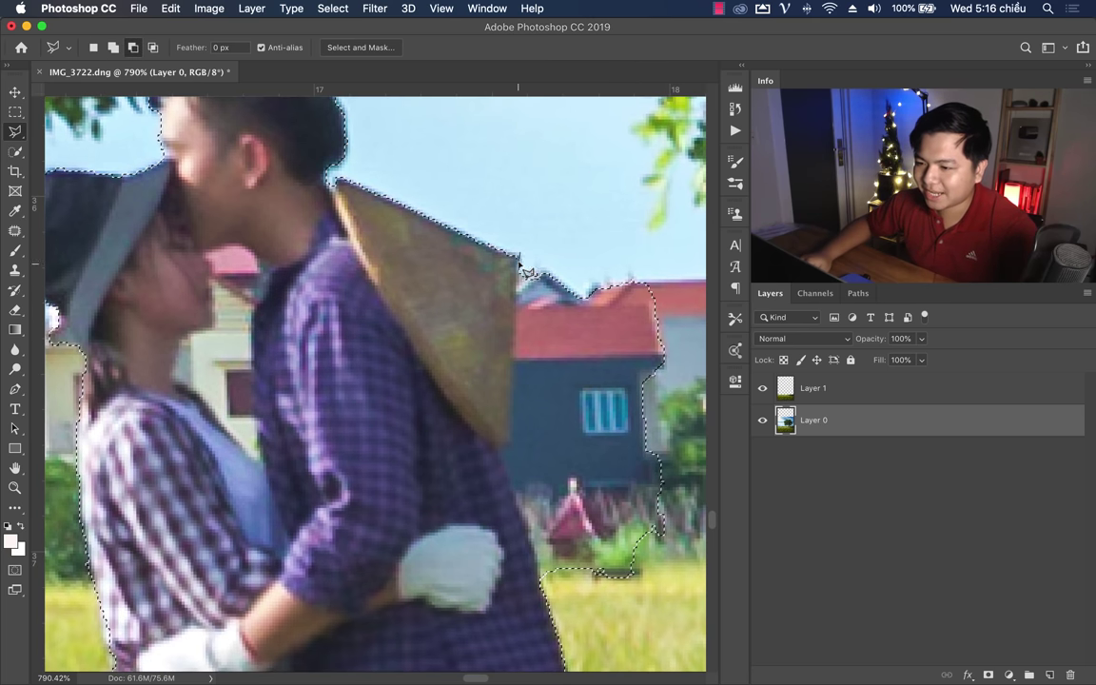
{"action": "left_click", "coordinate": [519, 257]}
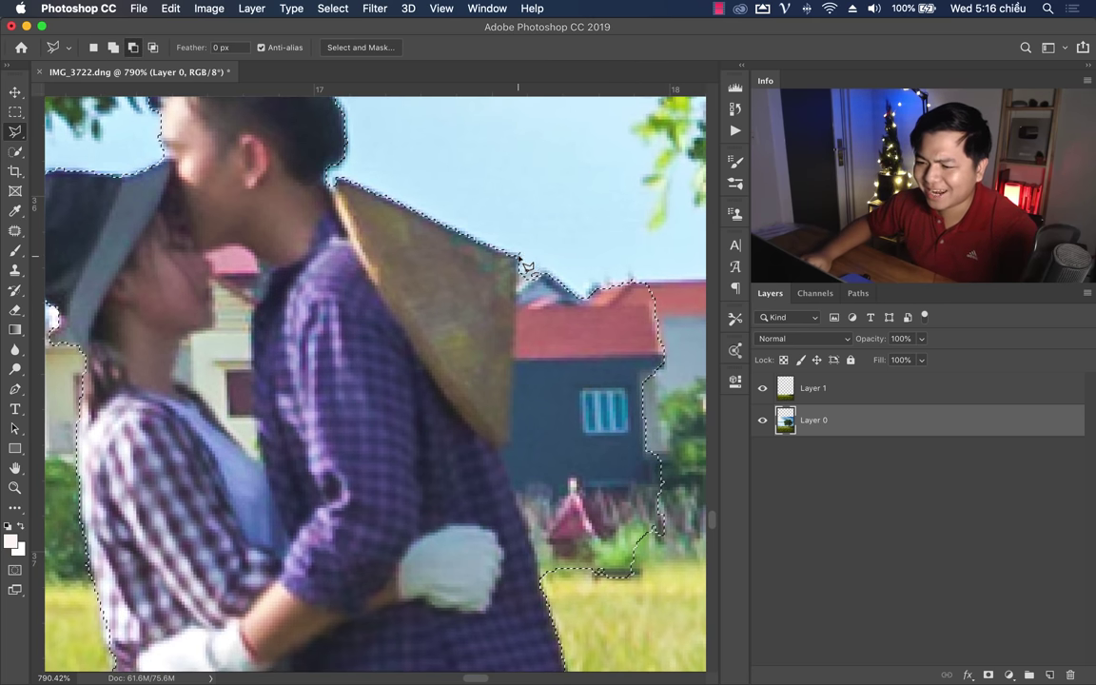
{"action": "left_click", "coordinate": [497, 447]}
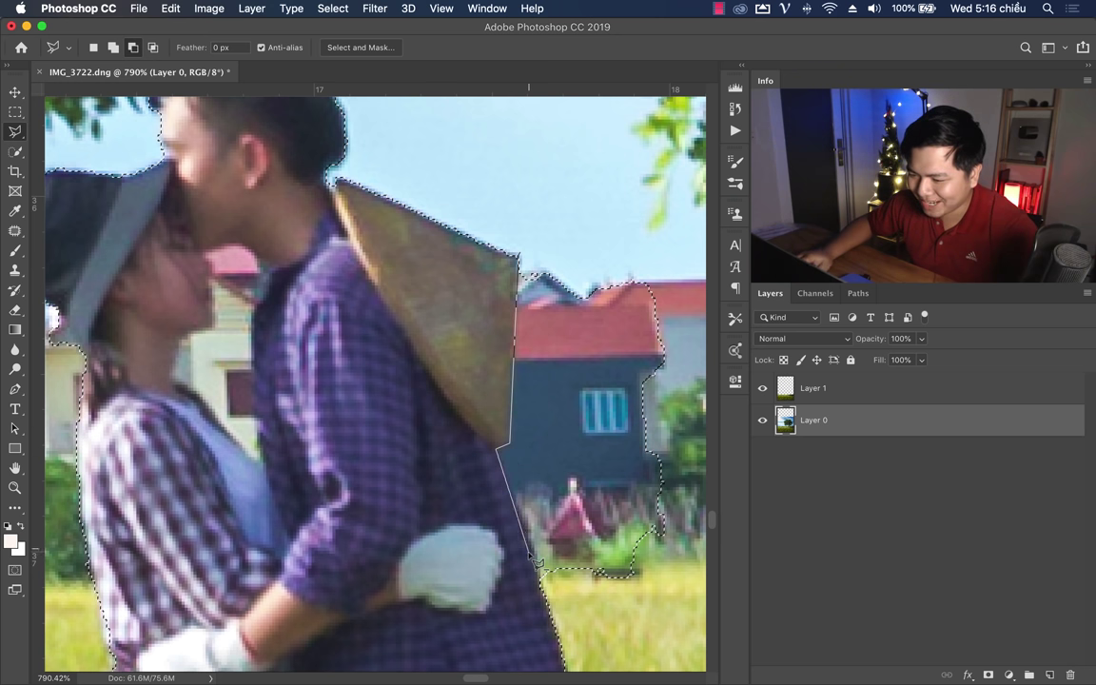
{"action": "left_click", "coordinate": [539, 568]}
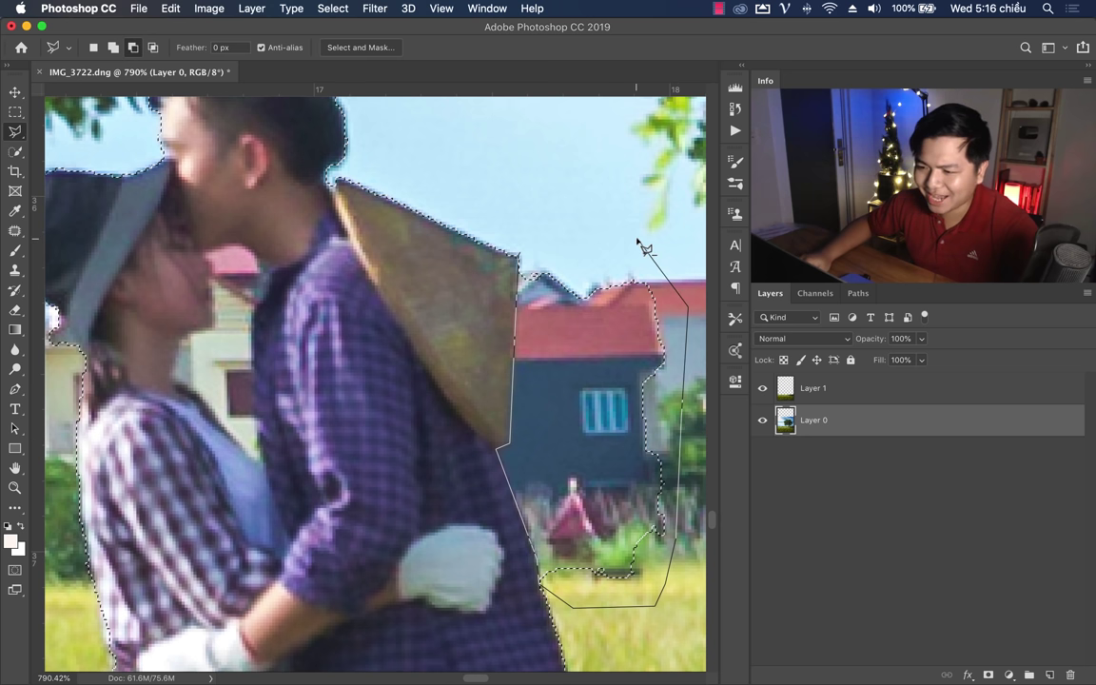
Step: Cancel the unfinished outline and zoom in closer on the couple's faces
{"action": "key", "text": "Escape"}
{"action": "key", "text": "z"}
{"action": "mouse_move", "coordinate": [435, 326]}
{"action": "left_mouse_down"}
{"action": "mouse_move", "coordinate": [394, 330]}
{"action": "mouse_move", "coordinate": [412, 348]}
{"action": "left_mouse_up"}
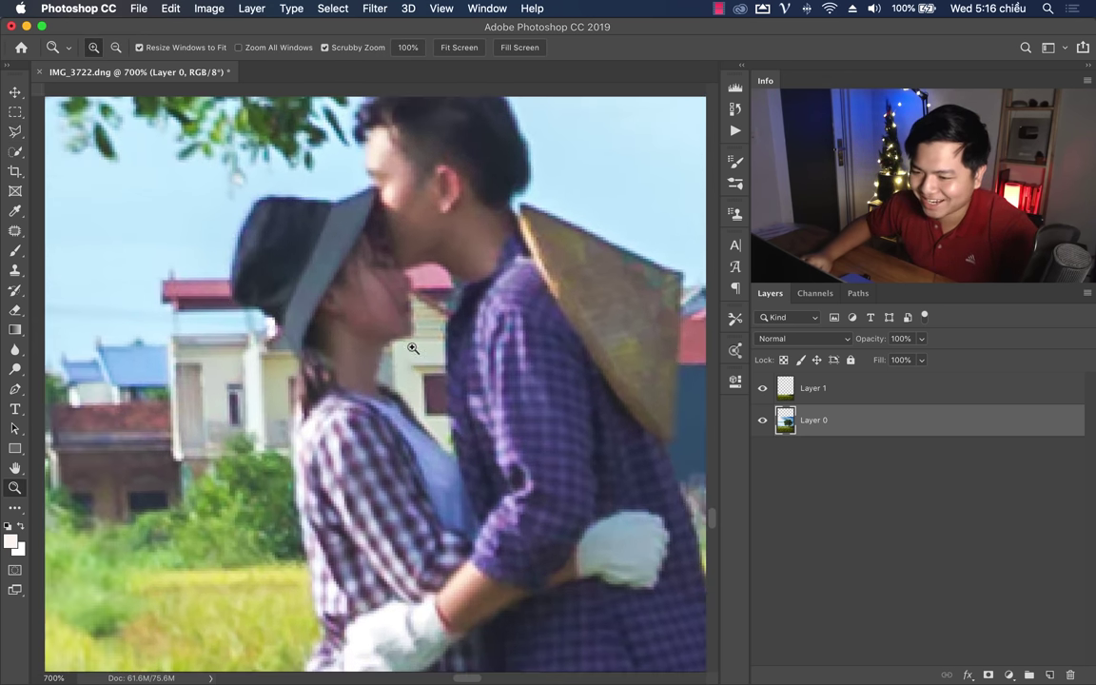
{"action": "left_click", "coordinate": [412, 348]}
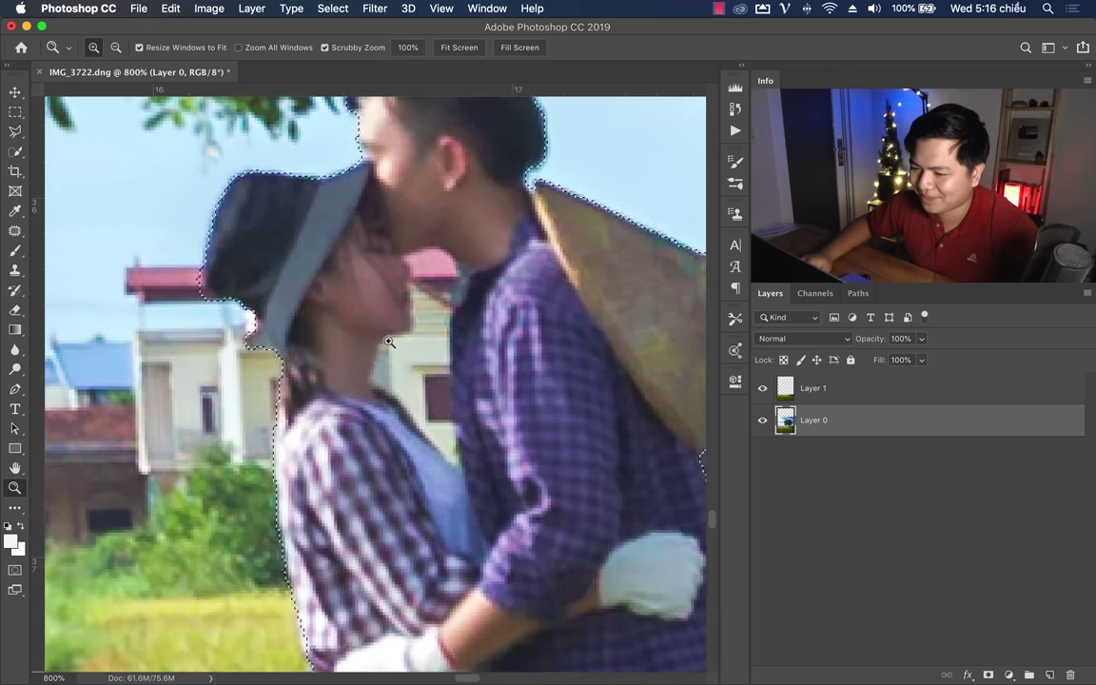
{"action": "left_click", "coordinate": [252, 315]}
{"action": "left_click", "coordinate": [14, 132]}
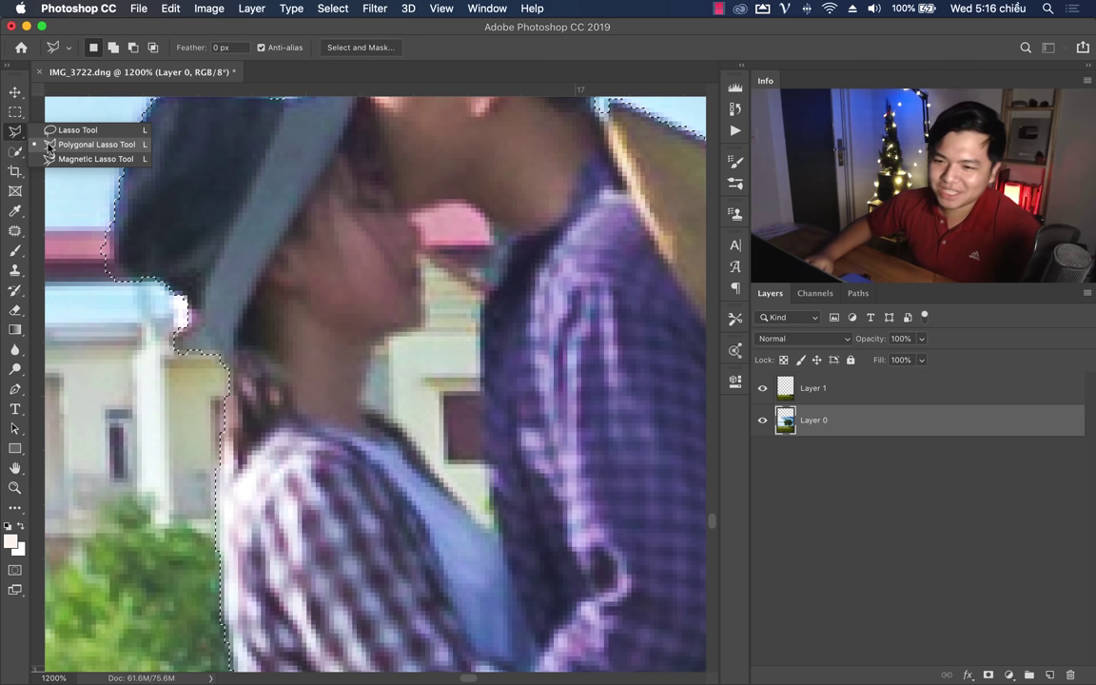
Step: With the polygonal lasso in subtract mode, remove the background gap between the girl's face and the man's neck
{"action": "left_click", "coordinate": [91, 144]}
{"action": "key", "text": "alt"}
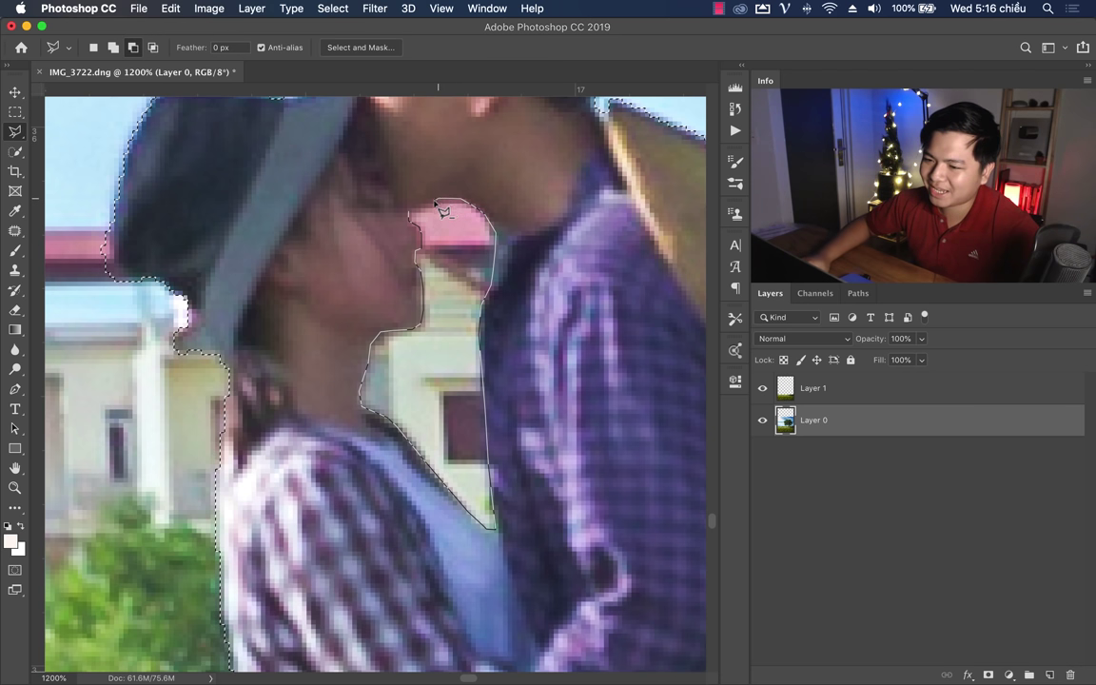
{"action": "key", "text": "Escape"}
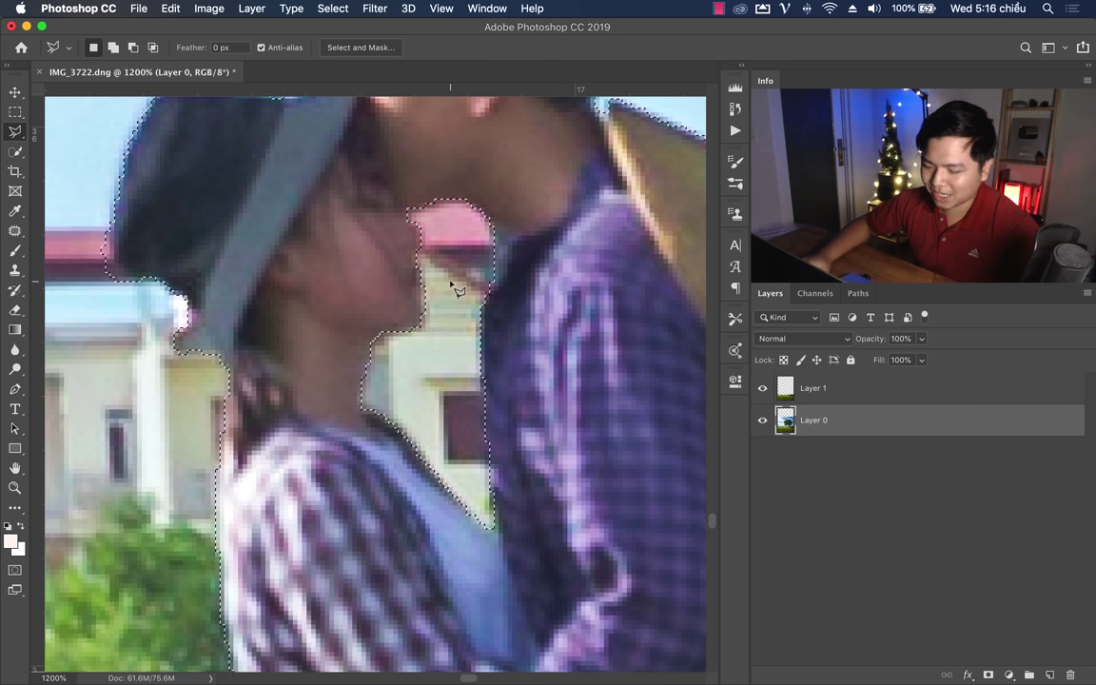
{"action": "key", "text": "z"}
{"action": "key", "text": "ctrl+0"}
{"action": "left_click_drag", "start_coordinate": [385, 298], "coordinate": [314, 299]}
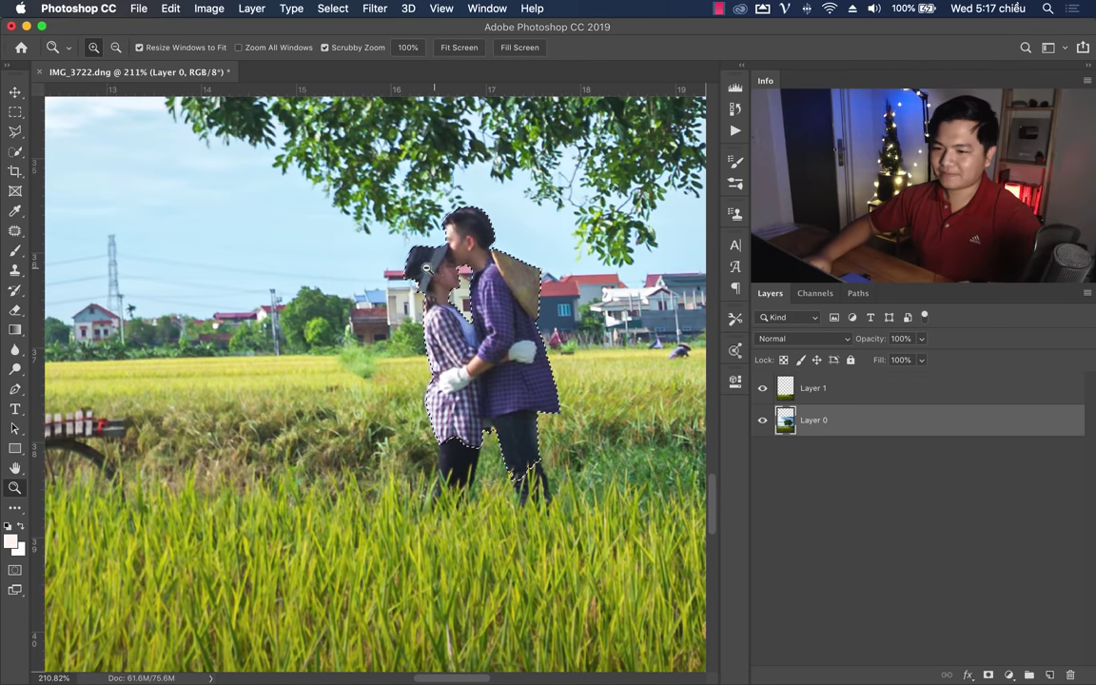
{"action": "left_click_drag", "start_coordinate": [436, 266], "coordinate": [262, 245]}
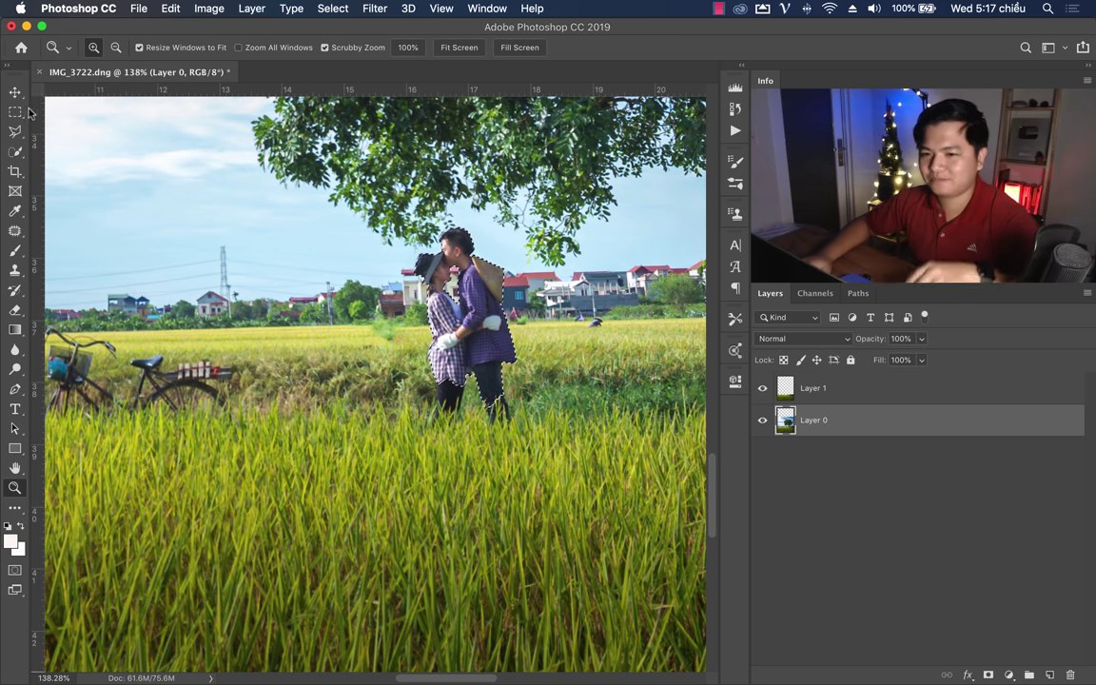
Step: Feather the couple selection by 2 px and copy it onto a new layer
{"action": "key", "text": "m"}
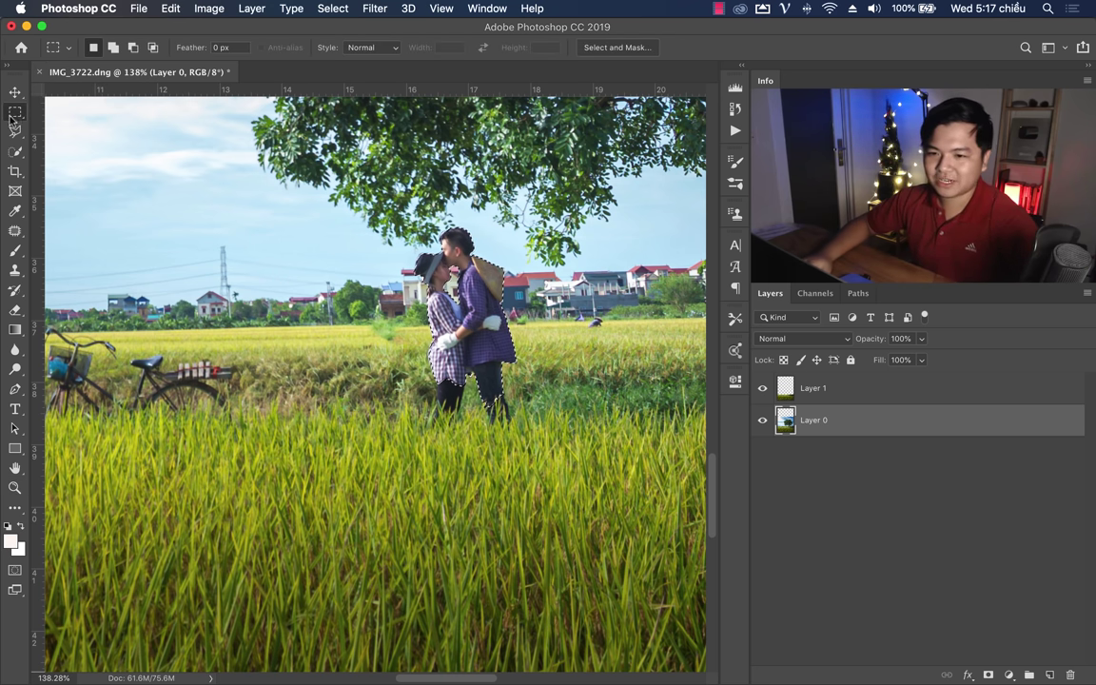
{"action": "right_click", "coordinate": [434, 280]}
{"action": "left_click", "coordinate": [468, 310]}
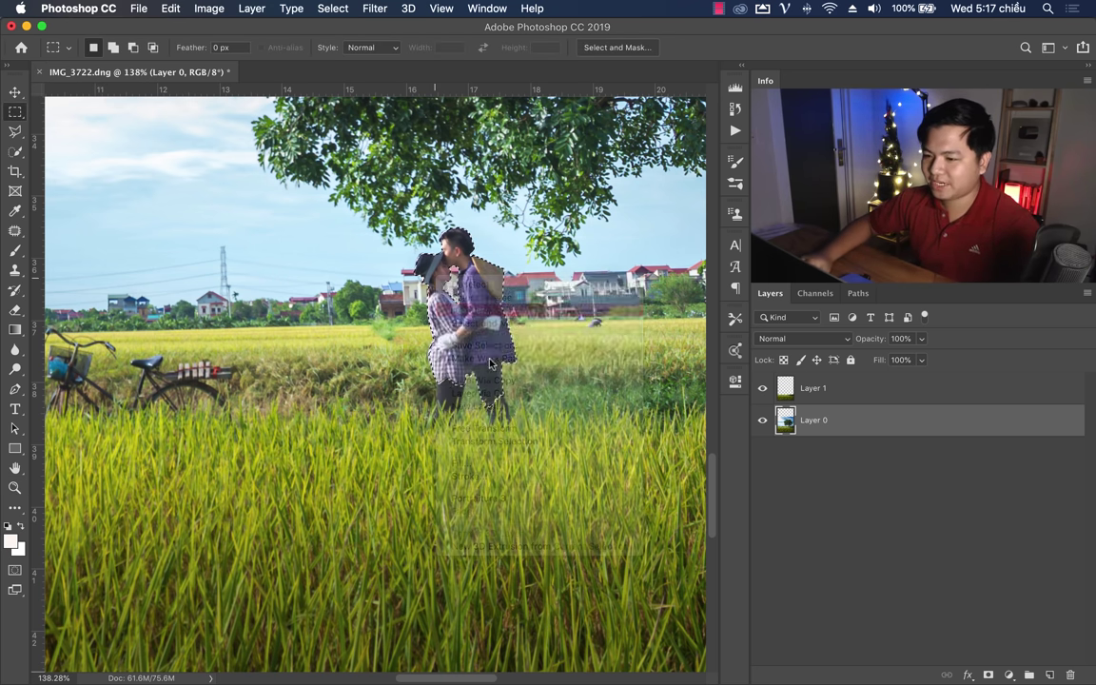
{"action": "type", "text": "2"}
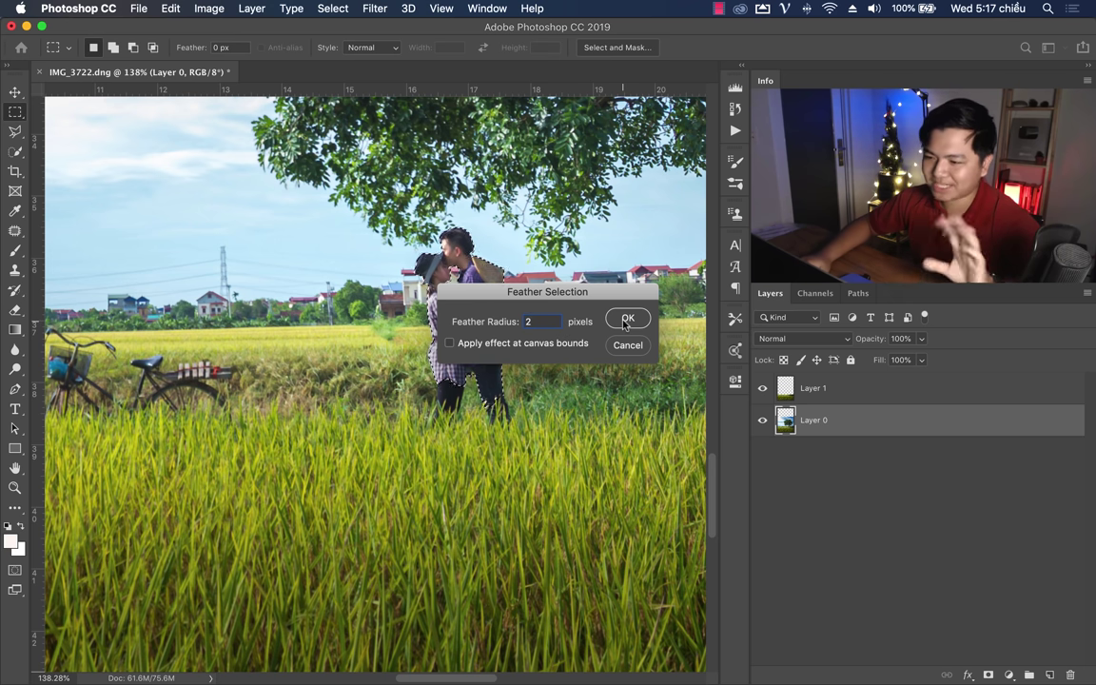
{"action": "left_click", "coordinate": [628, 318]}
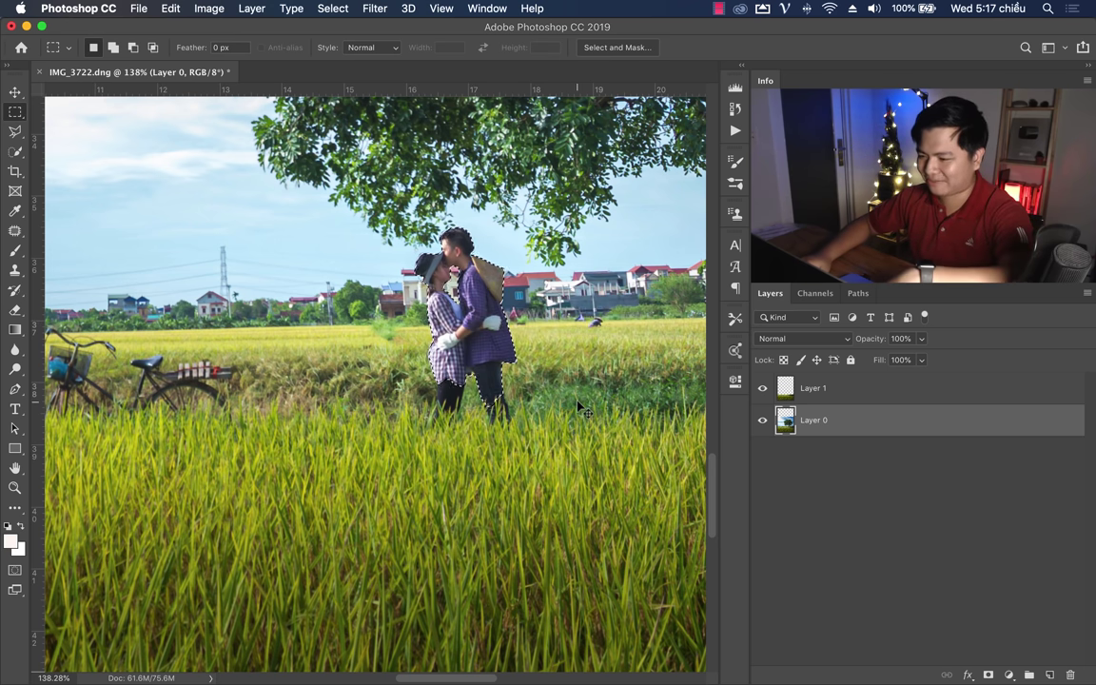
{"action": "key", "text": "super+j"}
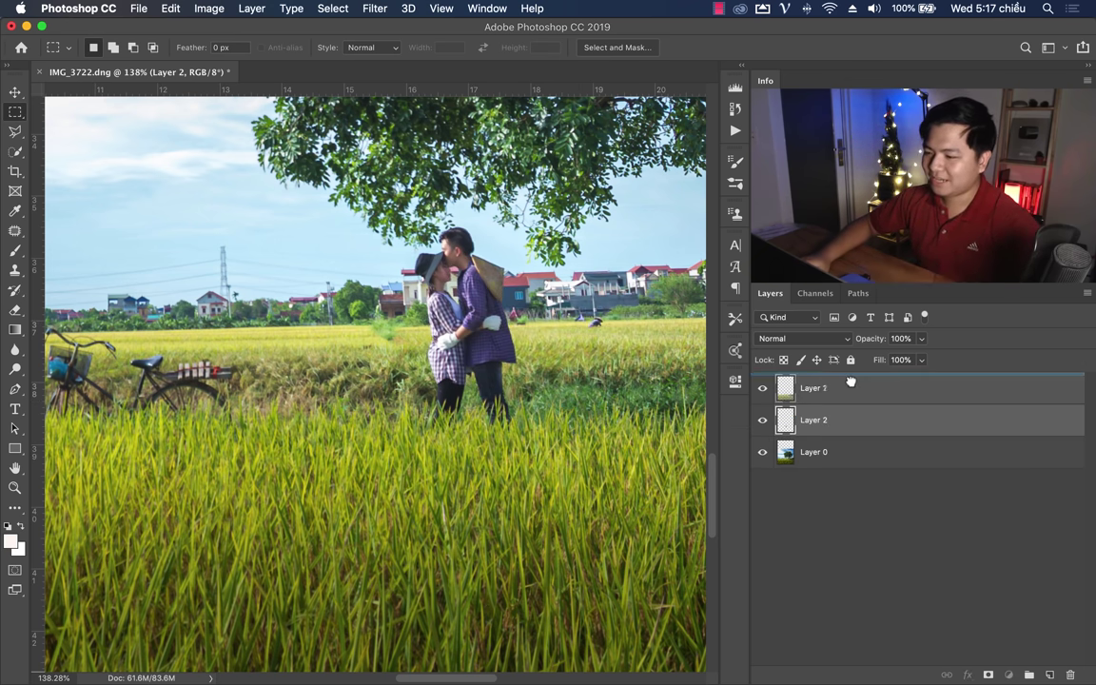
Step: Move the couple layer above Layer 1, naming them 'nguoi mau' and 'ruong lua'
{"action": "left_click_drag", "start_coordinate": [807, 427], "coordinate": [849, 384]}
{"action": "double_click", "coordinate": [812, 419]}
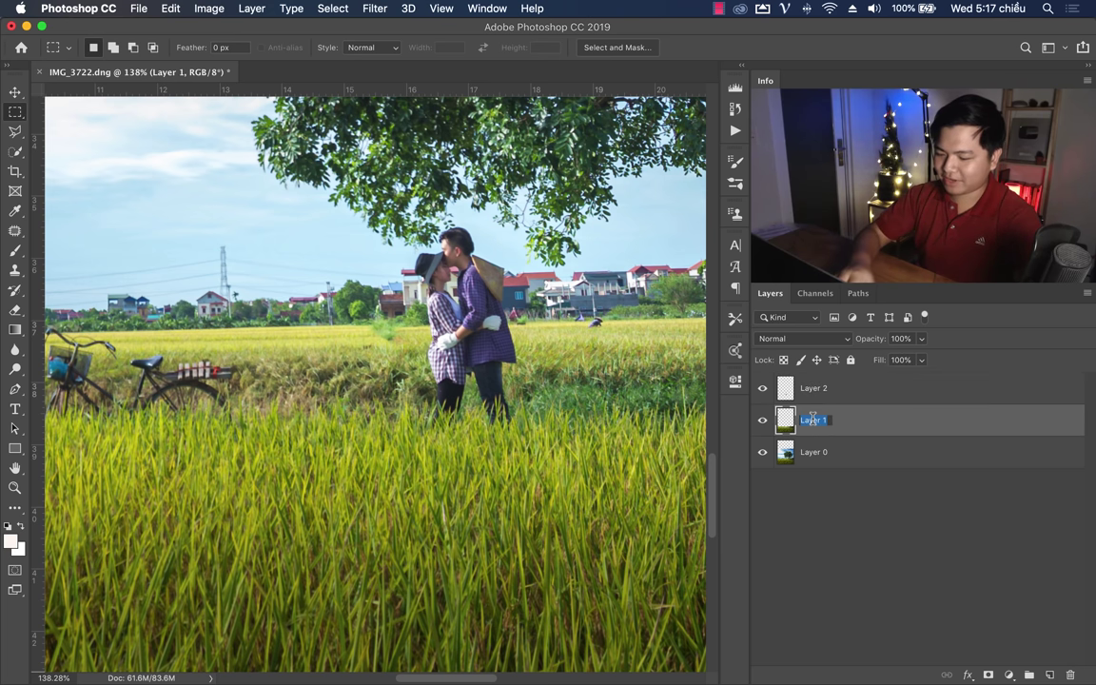
{"action": "type", "text": "ruonglua"}
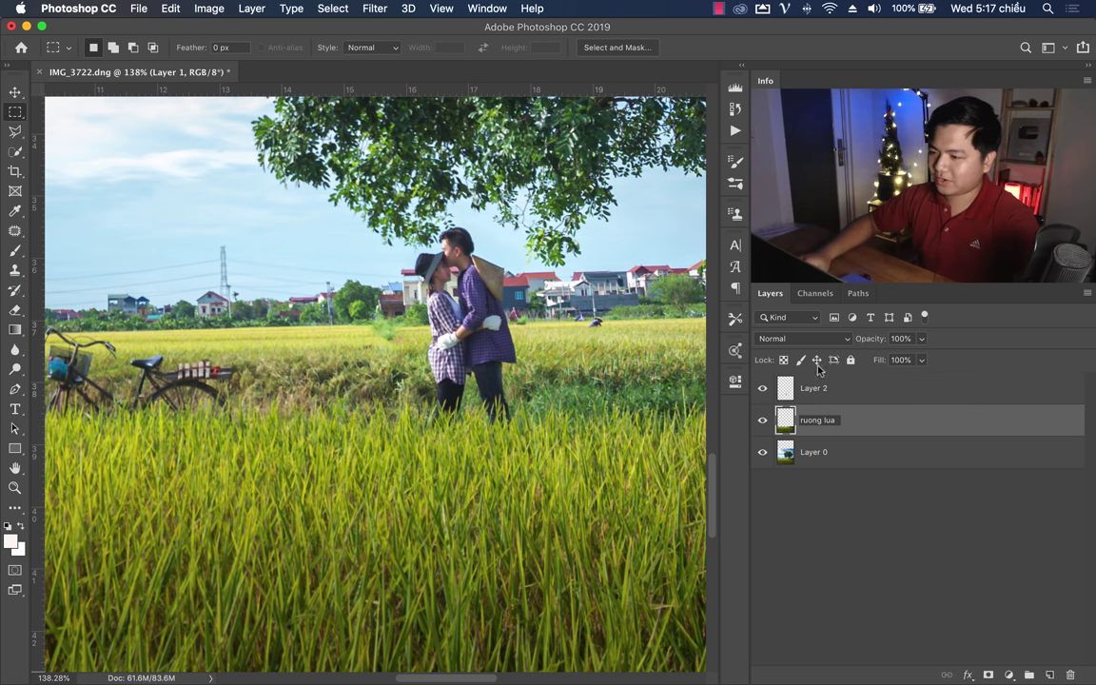
{"action": "double_click", "coordinate": [813, 389]}
{"action": "type", "text": "ngu"}
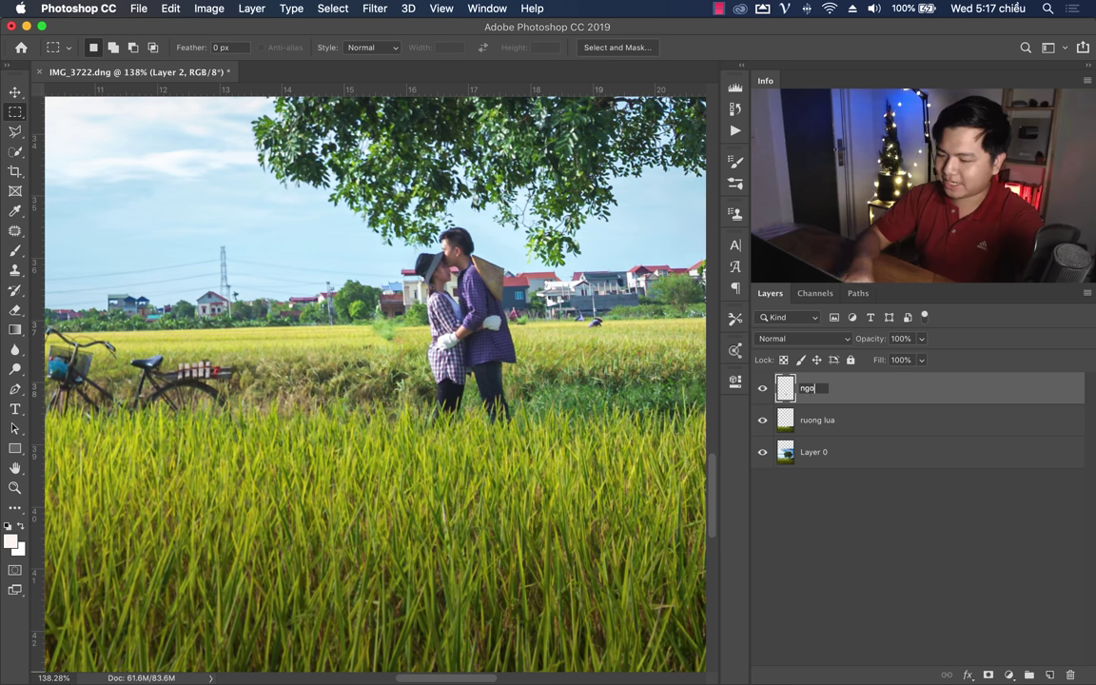
{"action": "type", "text": "oi mau"}
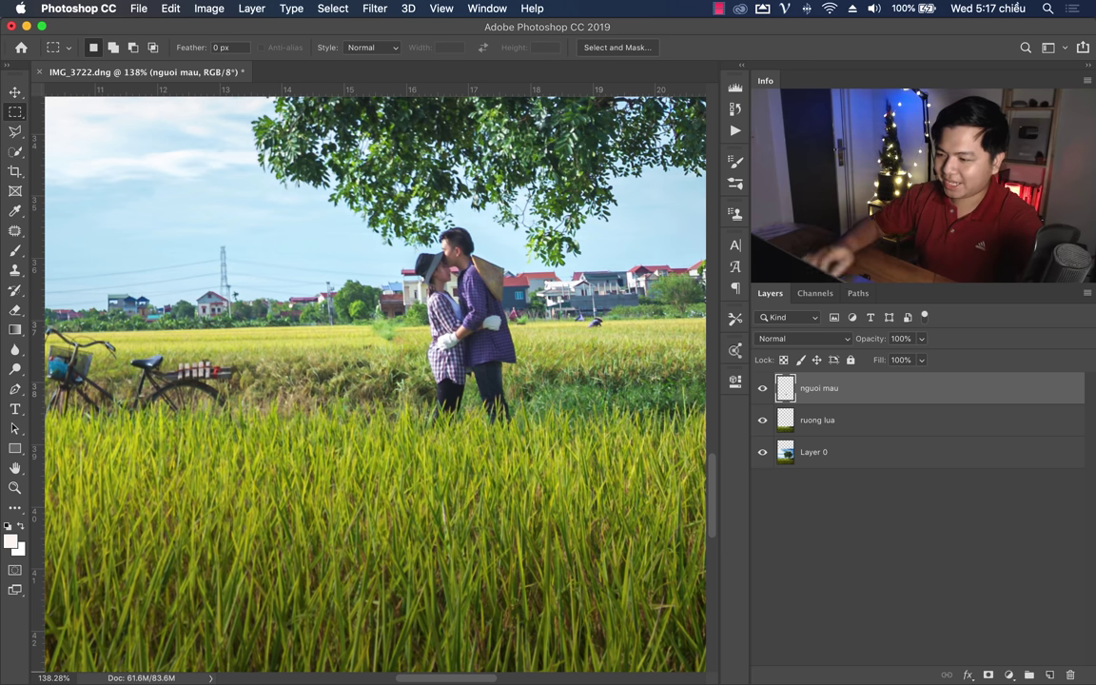
{"action": "left_click", "coordinate": [920, 497]}
{"action": "key", "text": "z"}
{"action": "left_click_drag", "start_coordinate": [537, 309], "coordinate": [428, 325]}
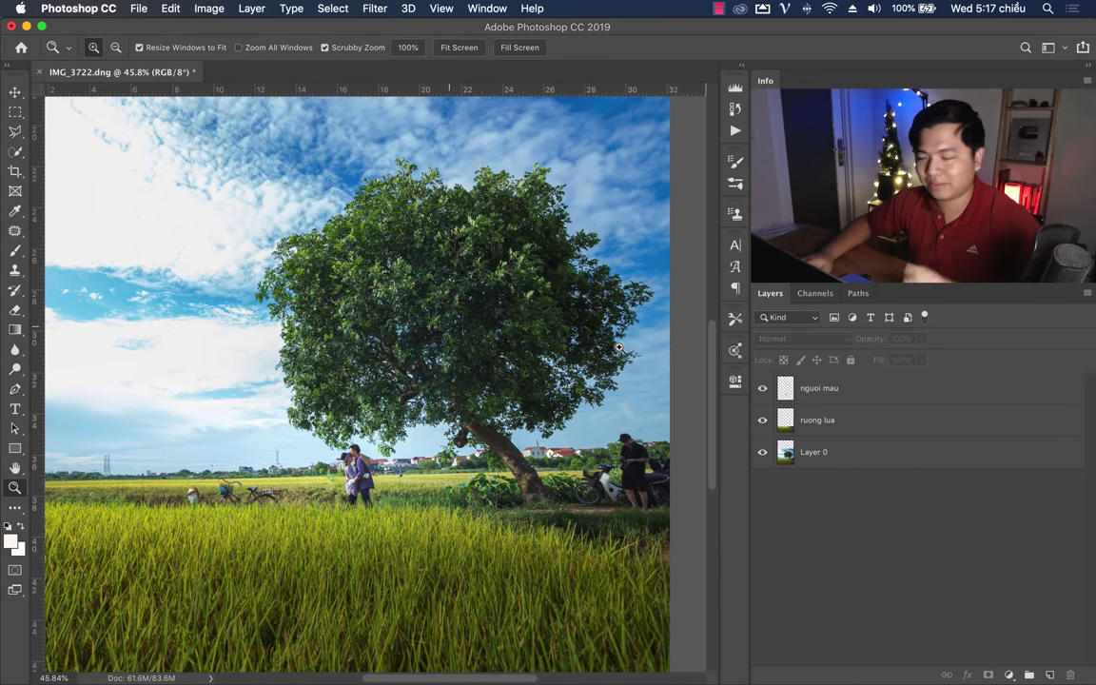
Step: Make Layer 0 active and inspect its Red, Green and Blue channels individually
{"action": "left_click", "coordinate": [827, 452]}
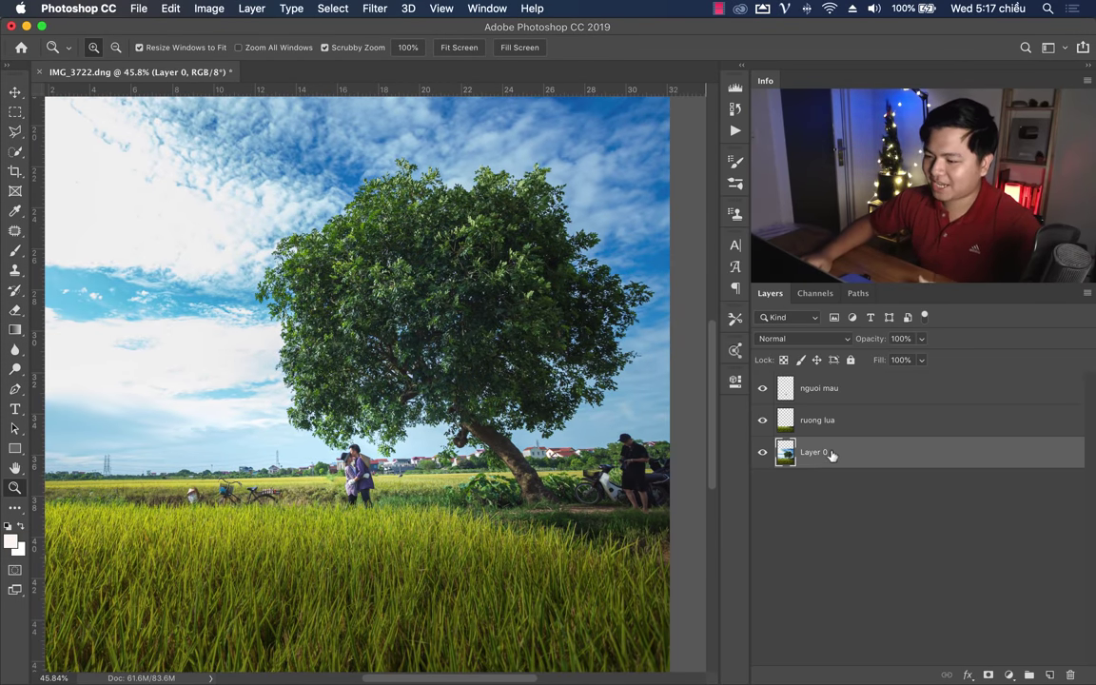
{"action": "left_click", "coordinate": [816, 294]}
{"action": "key", "text": "super+3"}
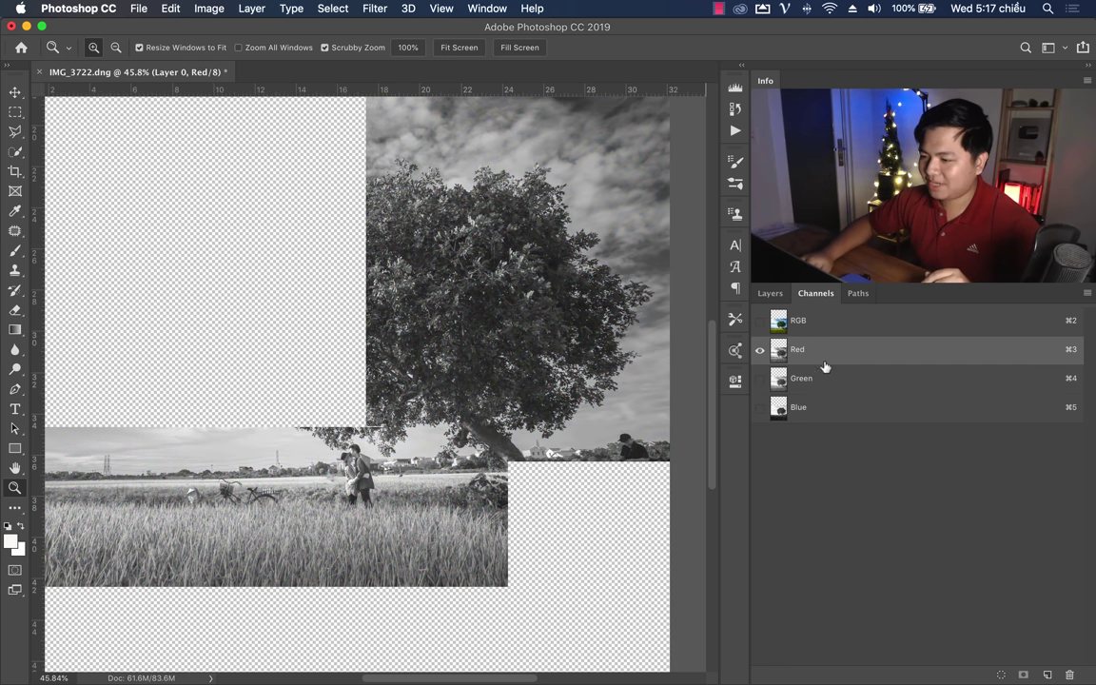
{"action": "left_click", "coordinate": [822, 378]}
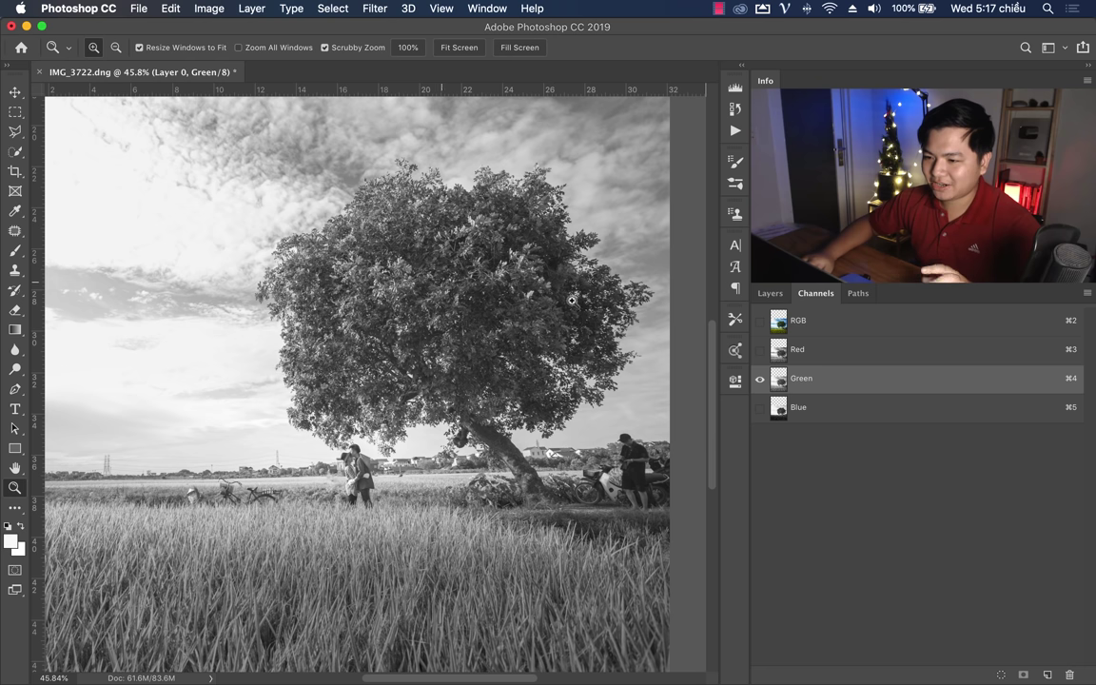
{"action": "left_click", "coordinate": [822, 409]}
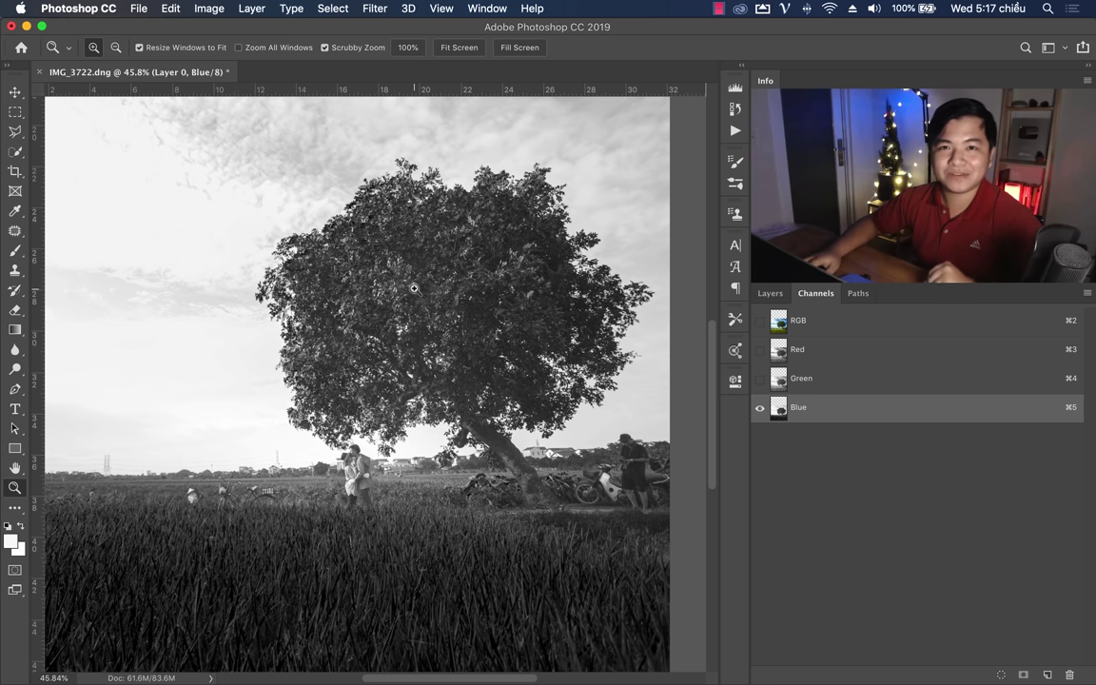
Step: Load the Blue channel as a selection and return to the RGB composite
{"action": "left_click", "coordinate": [785, 412], "text": "super"}
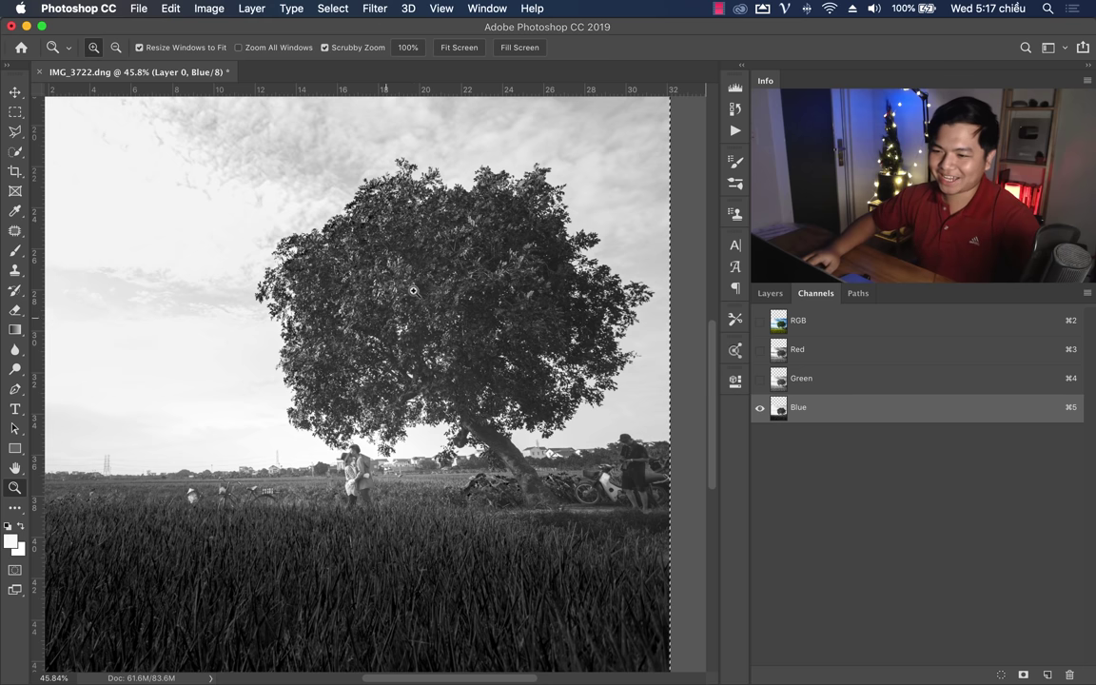
{"action": "left_click_drag", "start_coordinate": [413, 289], "coordinate": [389, 282]}
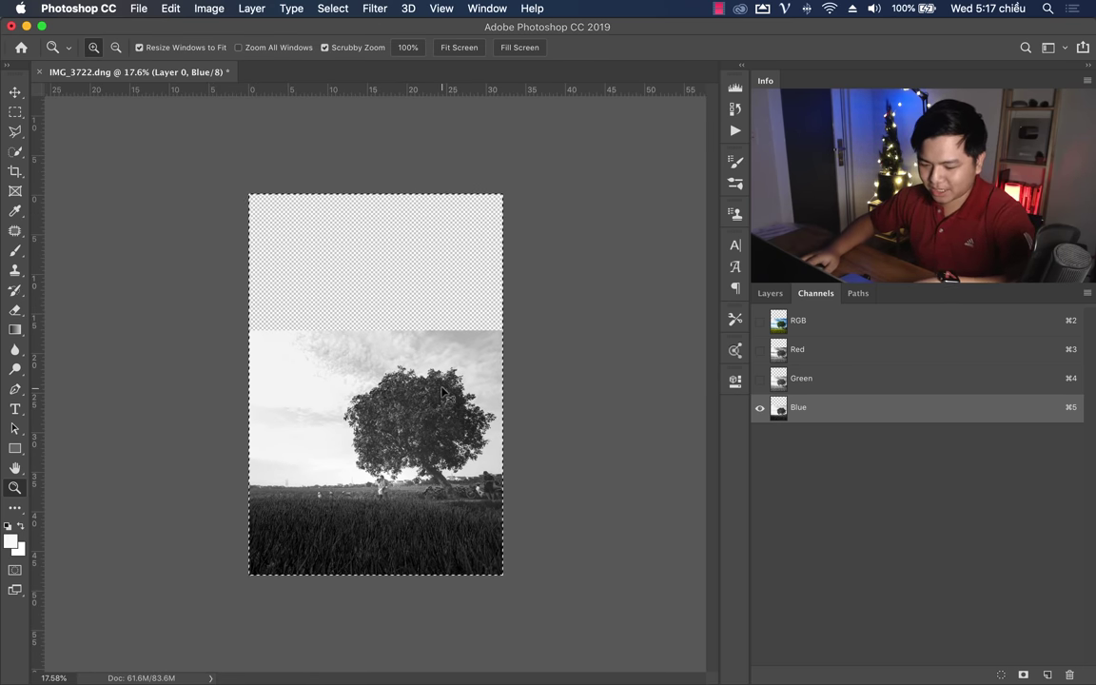
{"action": "left_click", "coordinate": [835, 323]}
Step: Create a new empty Layer 1 above nguoi mau in the layer stack
{"action": "left_click", "coordinate": [769, 293]}
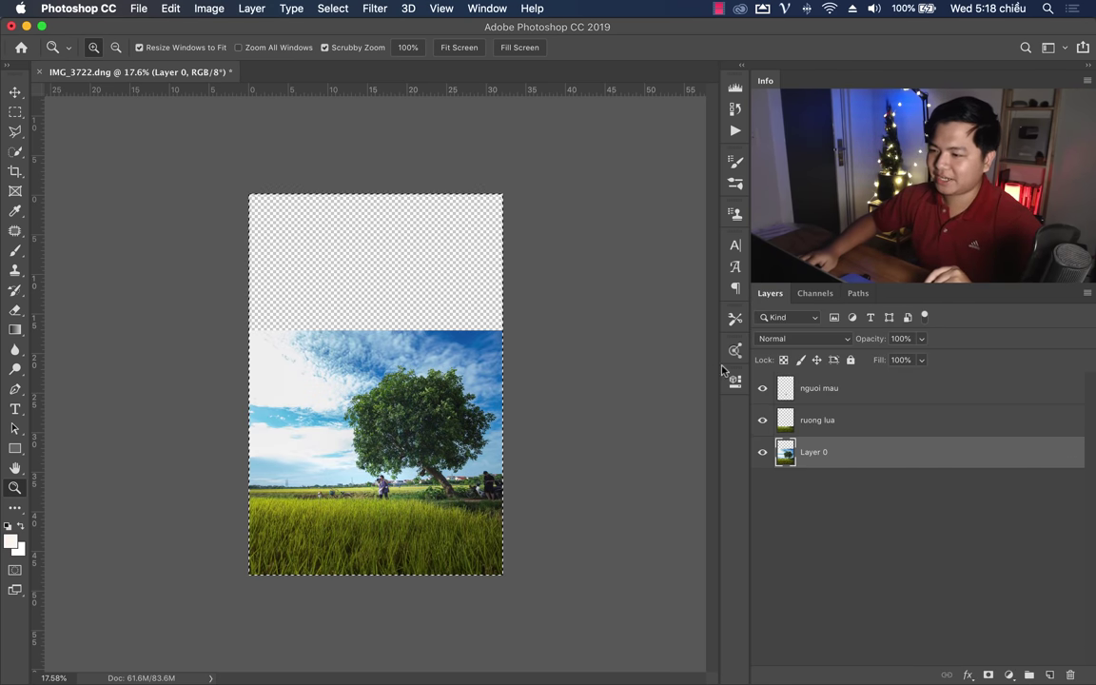
{"action": "left_click", "coordinate": [845, 398]}
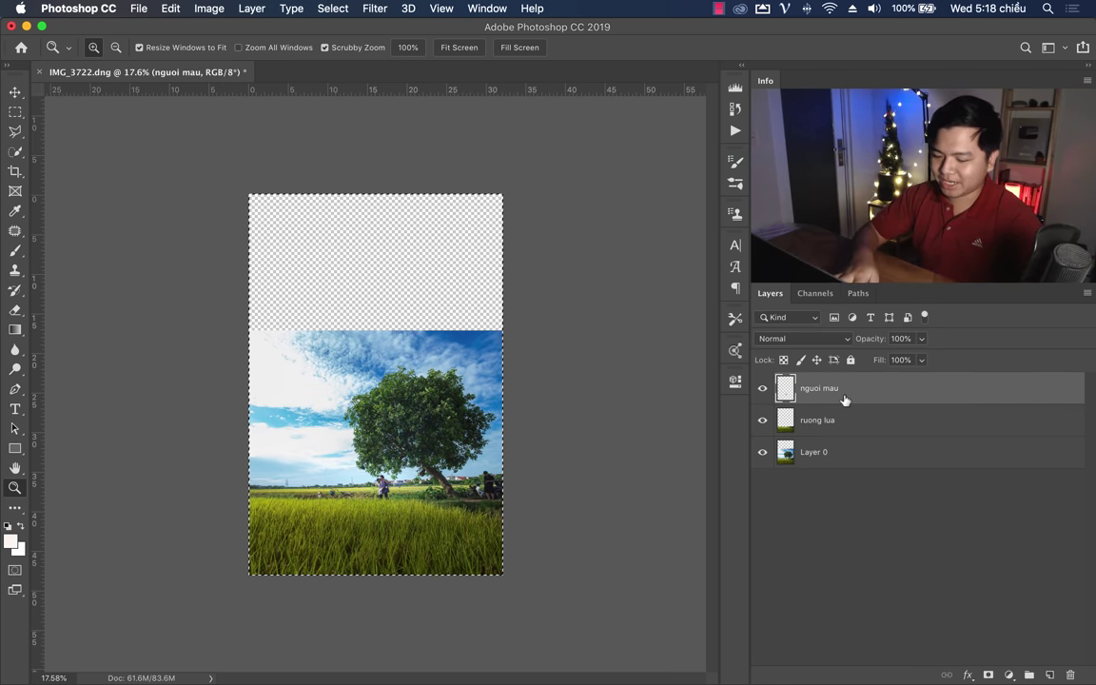
{"action": "key", "text": "ctrl+shift+n"}
{"action": "key", "text": "Return"}
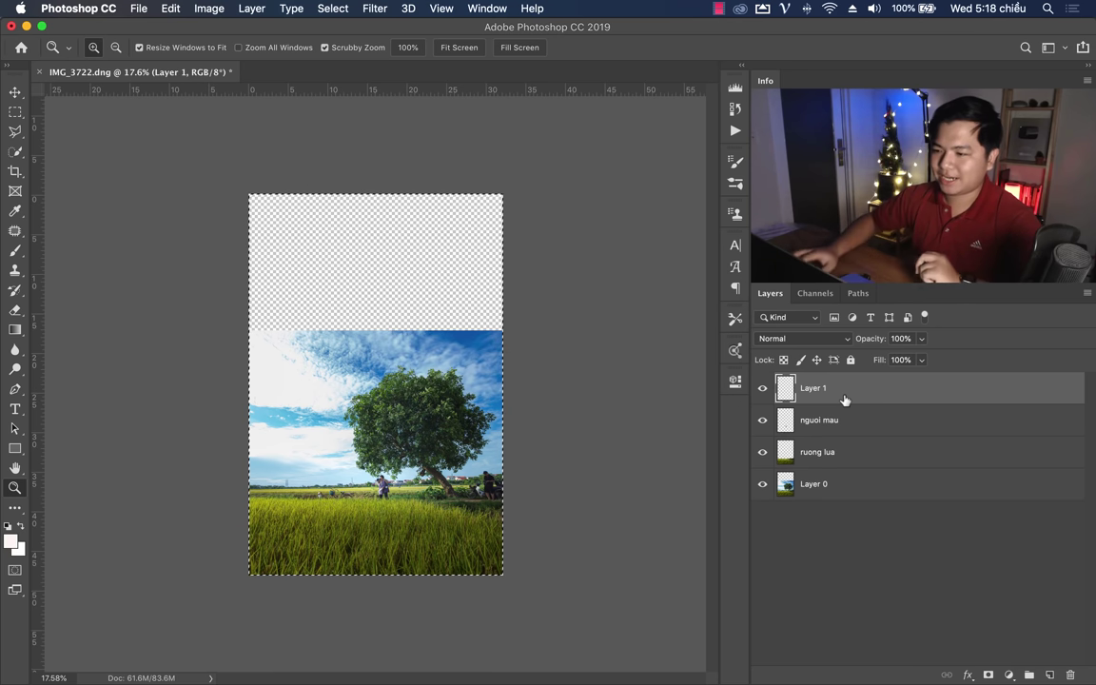
Step: Paste the grayscale channel copy into Layer 1 and align it over the colour photo
{"action": "key", "text": "ctrl+v"}
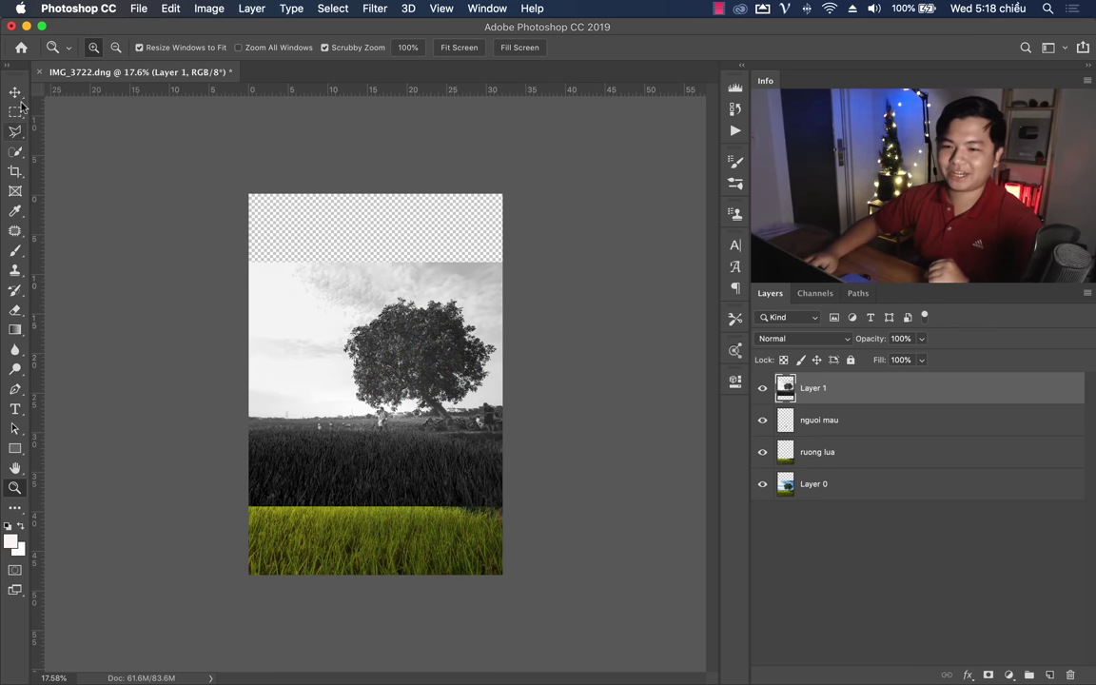
{"action": "left_click", "coordinate": [17, 94]}
{"action": "left_click_drag", "start_coordinate": [370, 372], "coordinate": [367, 423]}
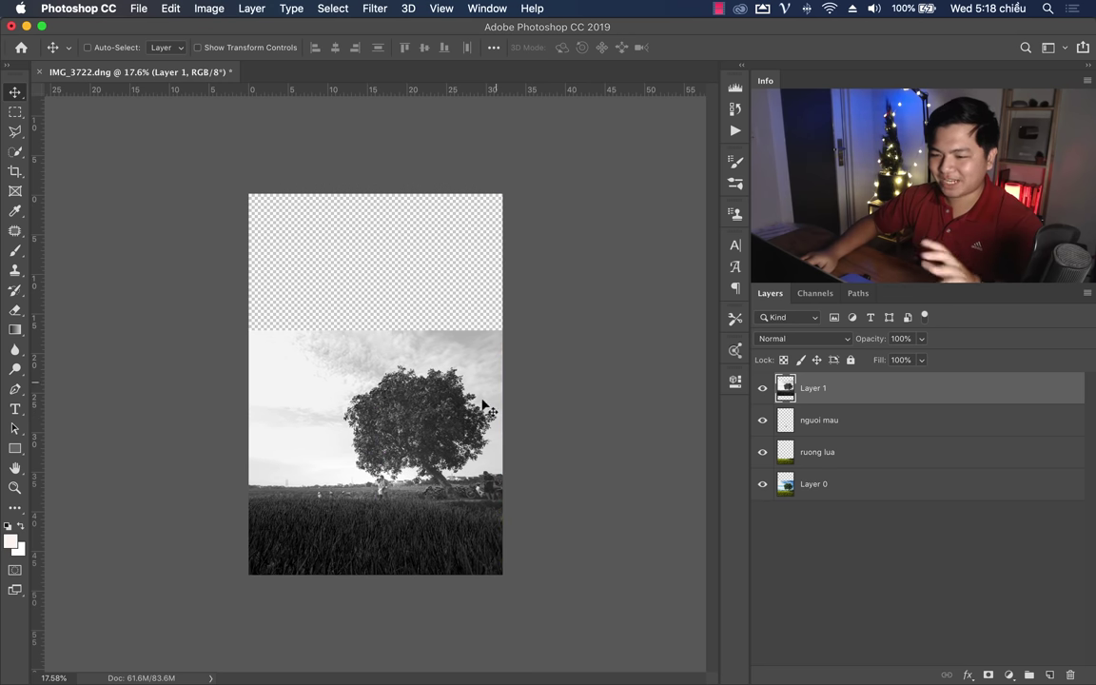
{"action": "key", "text": "z"}
{"action": "left_click", "coordinate": [435, 421]}
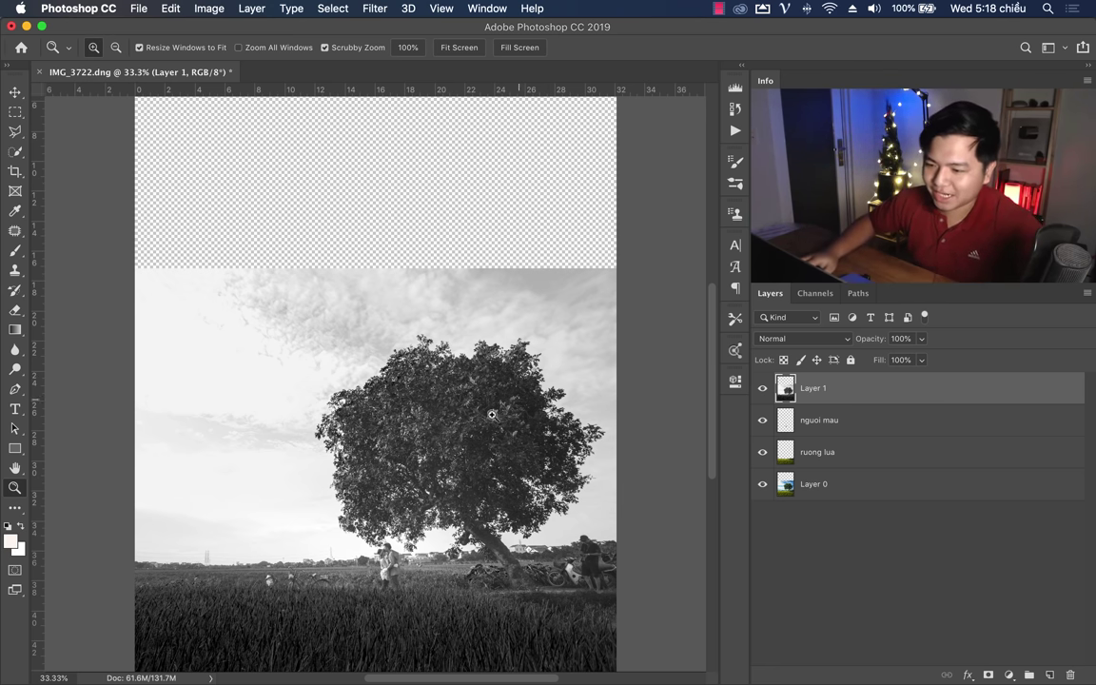
{"action": "mouse_move", "coordinate": [390, 377]}
{"action": "left_mouse_down"}
{"action": "mouse_move", "coordinate": [437, 418]}
{"action": "mouse_move", "coordinate": [352, 427]}
{"action": "left_mouse_up"}
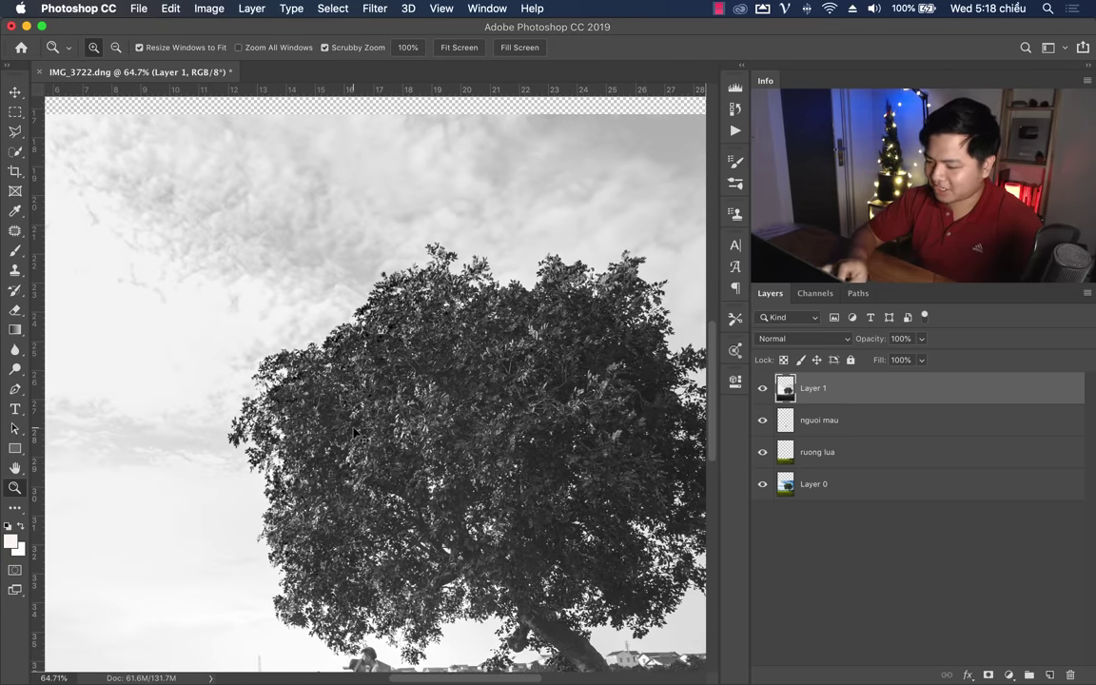
{"action": "key", "text": "ctrl+l"}
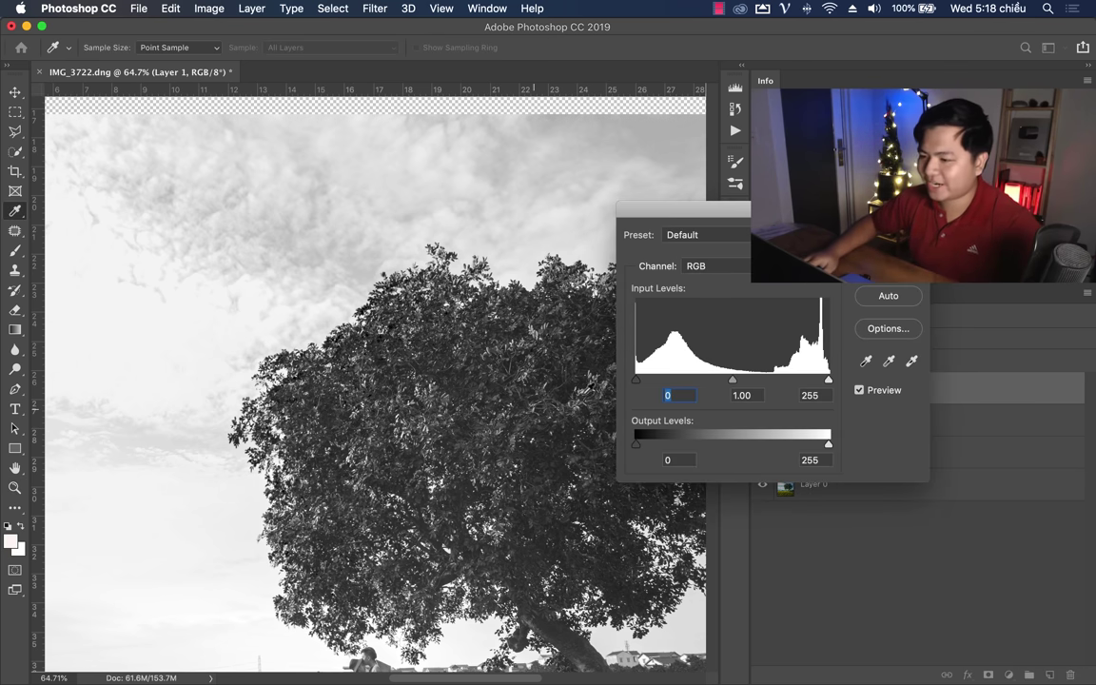
Step: Apply Levels with black input 159 and midtones 1.33 to make the tree a black silhouette
{"action": "mouse_move", "coordinate": [672, 381]}
{"action": "left_mouse_down"}
{"action": "mouse_move", "coordinate": [800, 382]}
{"action": "mouse_move", "coordinate": [741, 384]}
{"action": "mouse_move", "coordinate": [783, 382]}
{"action": "mouse_move", "coordinate": [774, 383]}
{"action": "left_mouse_up"}
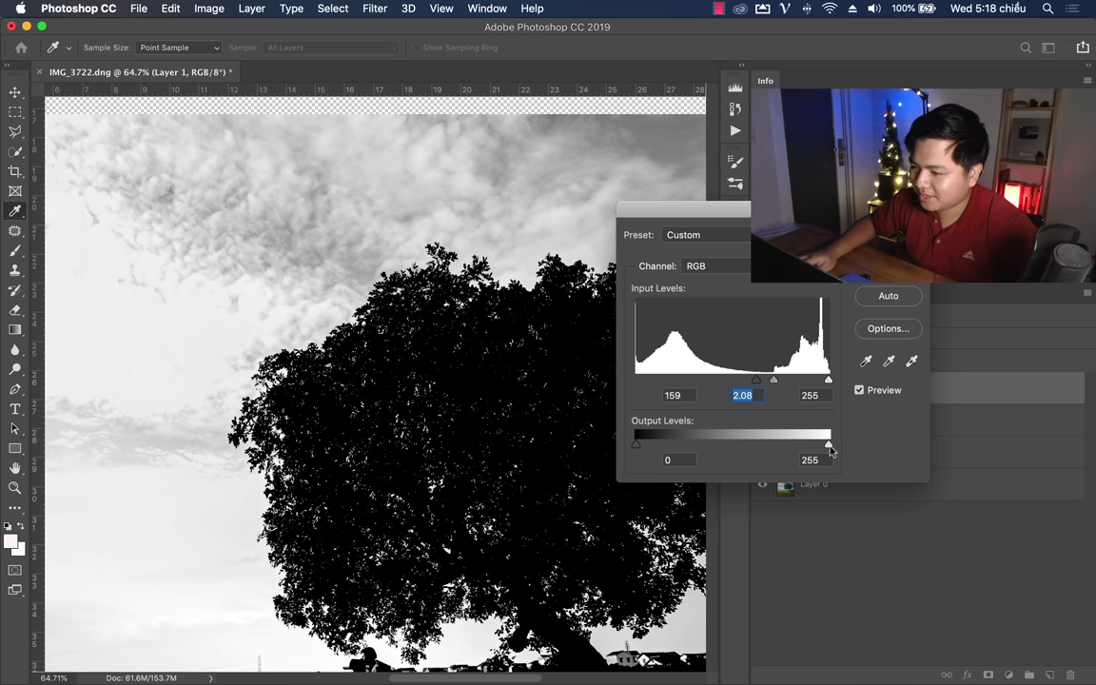
{"action": "left_click_drag", "start_coordinate": [829, 380], "coordinate": [786, 384]}
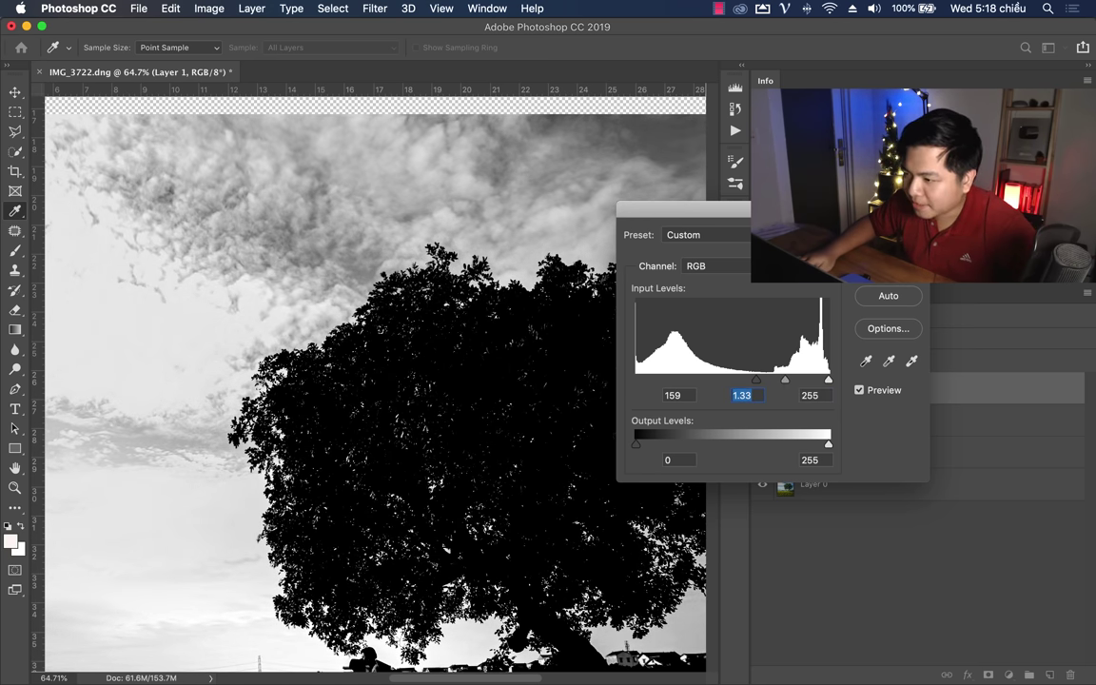
{"action": "key", "text": "Return"}
{"action": "key", "text": "z"}
{"action": "scroll", "coordinate": [433, 452], "scroll_direction": "down", "scroll_amount": 3}
Step: Paint black over the white leaf specks inside the tree crown on Layer 1, then view at 50%
{"action": "scroll", "coordinate": [352, 336], "scroll_direction": "up", "scroll_amount": 2}
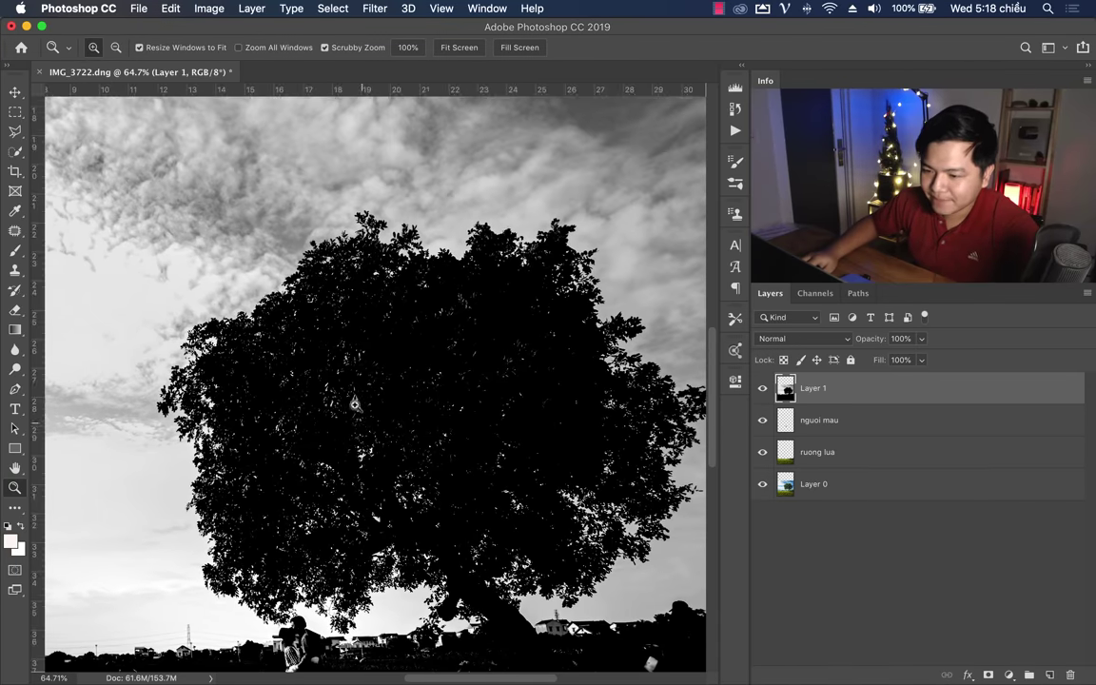
{"action": "mouse_move", "coordinate": [354, 403]}
{"action": "left_mouse_down"}
{"action": "mouse_move", "coordinate": [433, 372]}
{"action": "mouse_move", "coordinate": [355, 405]}
{"action": "left_mouse_up"}
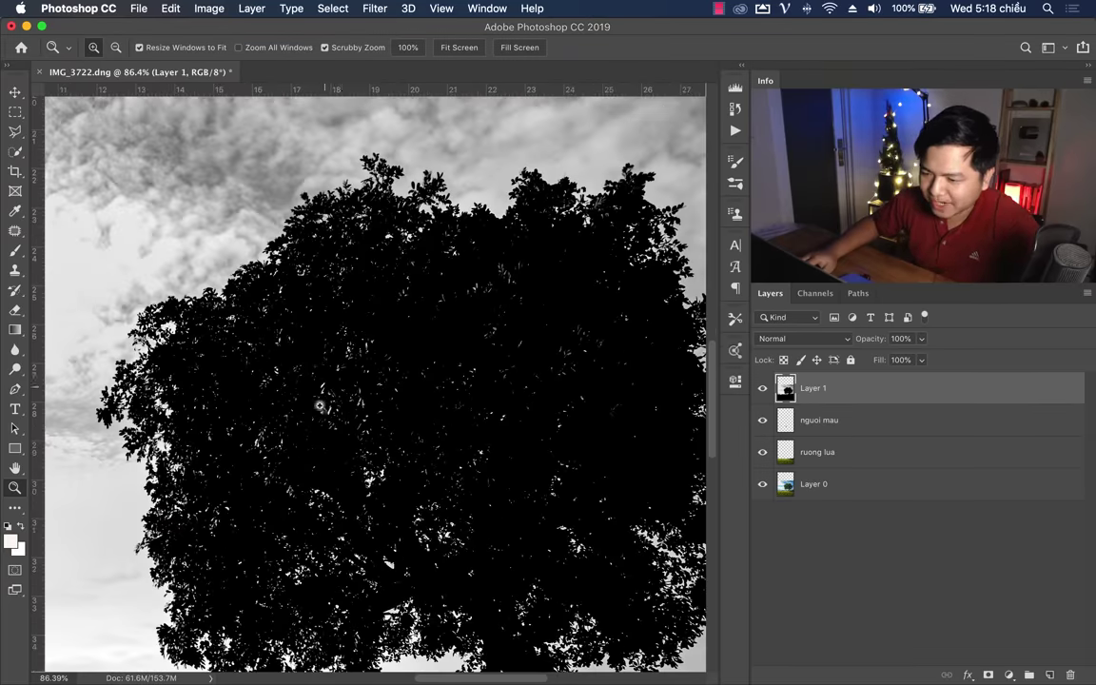
{"action": "key", "text": "b"}
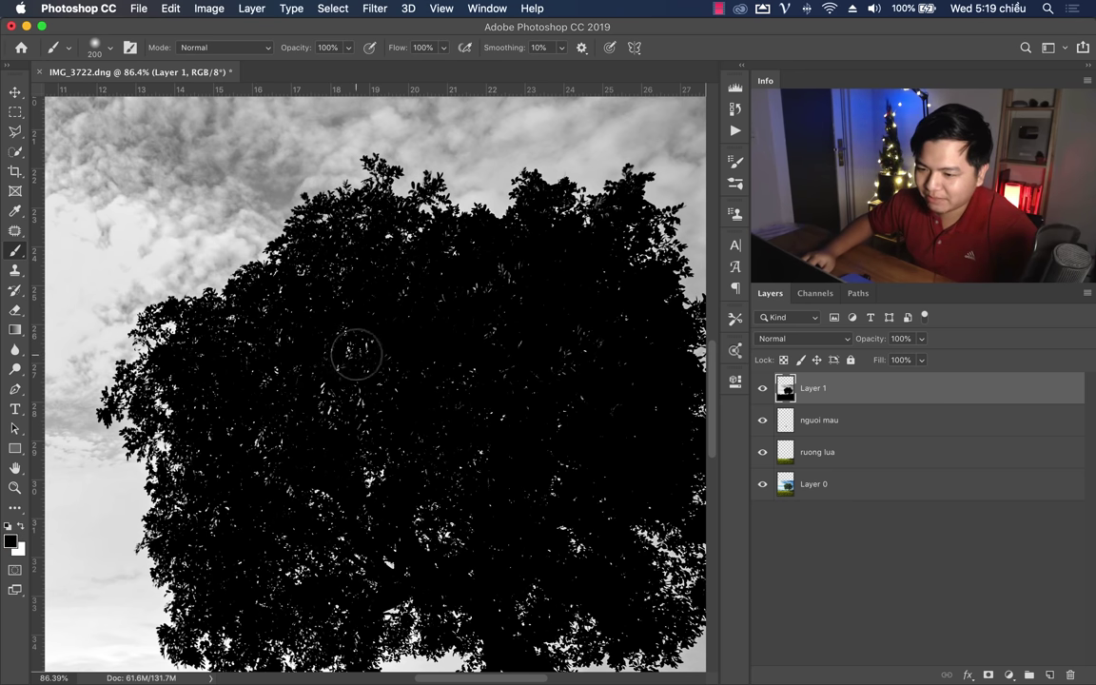
{"action": "mouse_move", "coordinate": [356, 354]}
{"action": "left_mouse_down"}
{"action": "mouse_move", "coordinate": [372, 335]}
{"action": "mouse_move", "coordinate": [284, 396]}
{"action": "mouse_move", "coordinate": [247, 359]}
{"action": "mouse_move", "coordinate": [327, 307]}
{"action": "mouse_move", "coordinate": [472, 298]}
{"action": "mouse_move", "coordinate": [513, 305]}
{"action": "mouse_move", "coordinate": [595, 362]}
{"action": "mouse_move", "coordinate": [577, 340]}
{"action": "mouse_move", "coordinate": [565, 420]}
{"action": "mouse_move", "coordinate": [287, 489]}
{"action": "mouse_move", "coordinate": [294, 579]}
{"action": "left_mouse_up"}
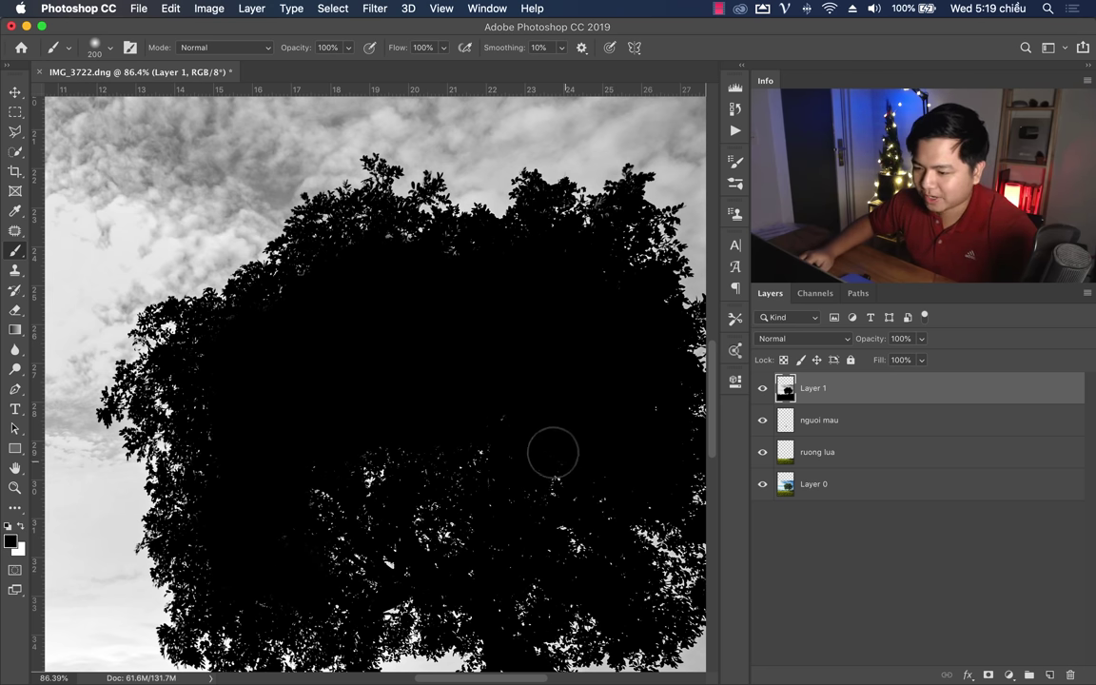
{"action": "key", "text": "z"}
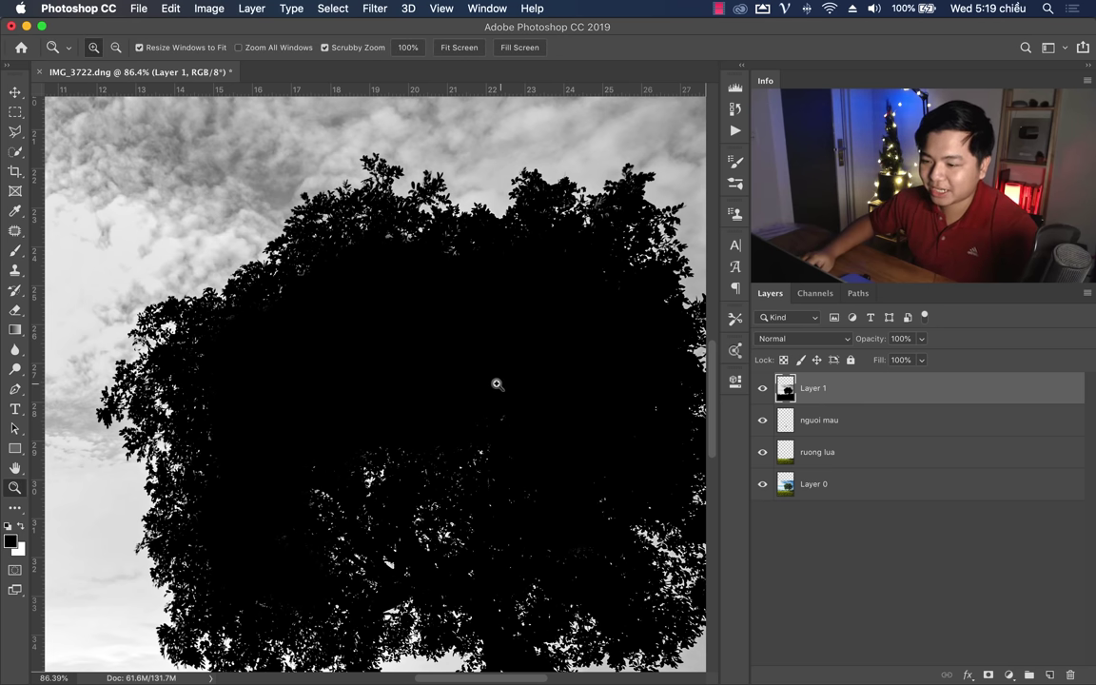
{"action": "left_click_drag", "start_coordinate": [497, 384], "coordinate": [409, 412]}
{"action": "left_click", "coordinate": [577, 422]}
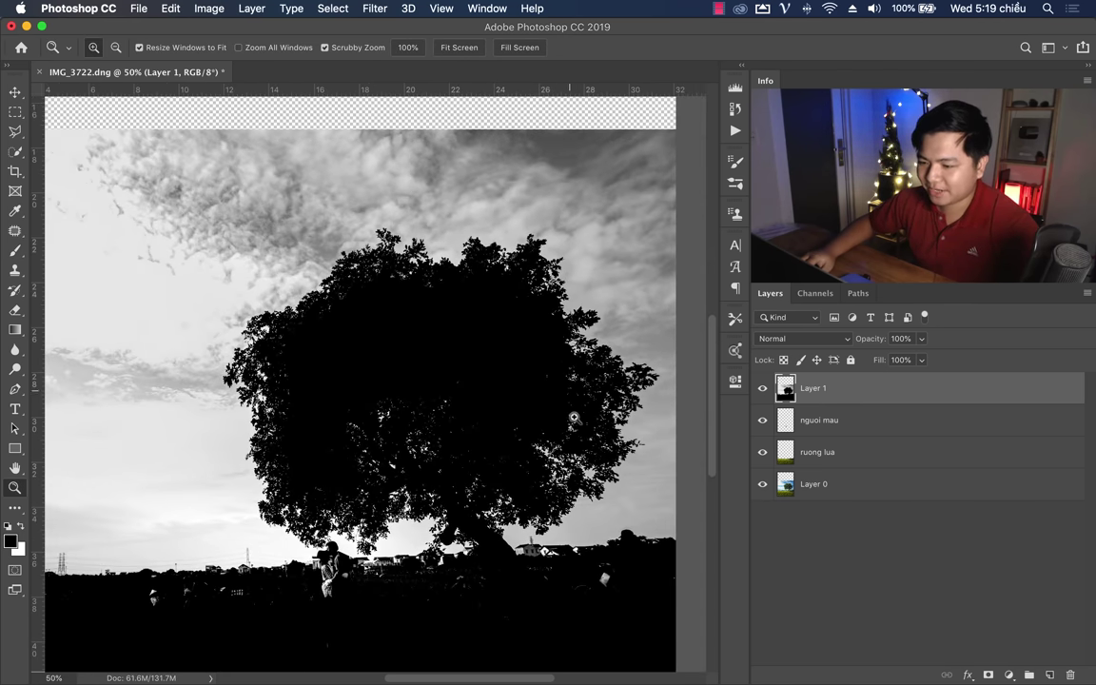
{"action": "key", "text": "v"}
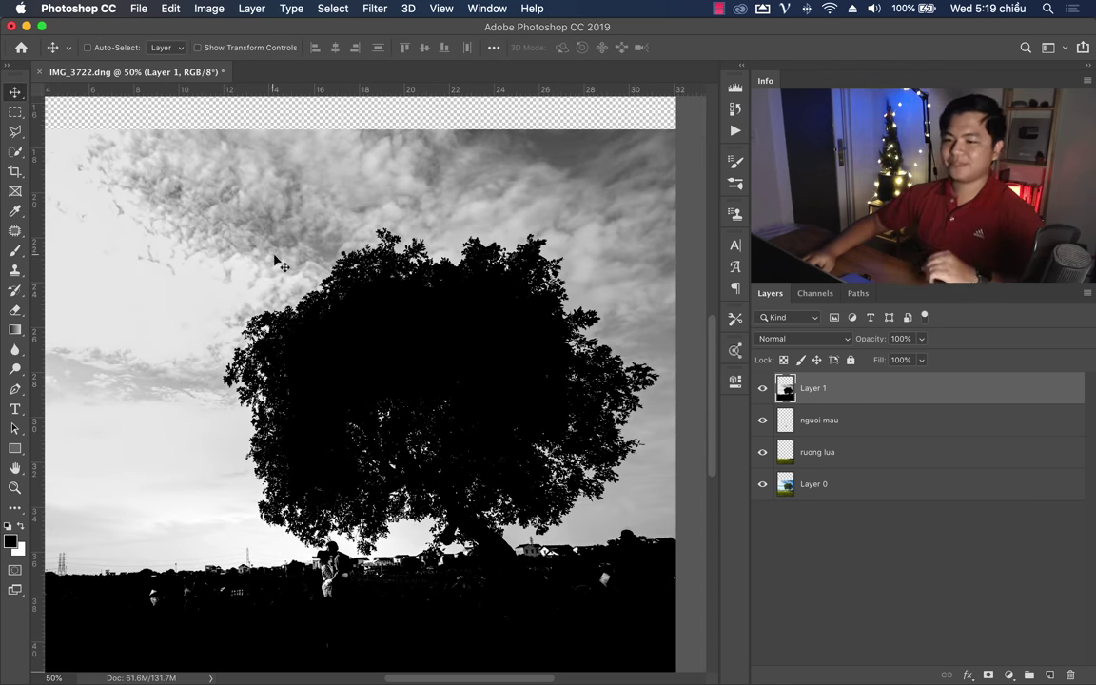
Step: Select the black tree and ground via Color Range at Fuzziness 120, then hide grayscale Layer 1
{"action": "left_click", "coordinate": [331, 12]}
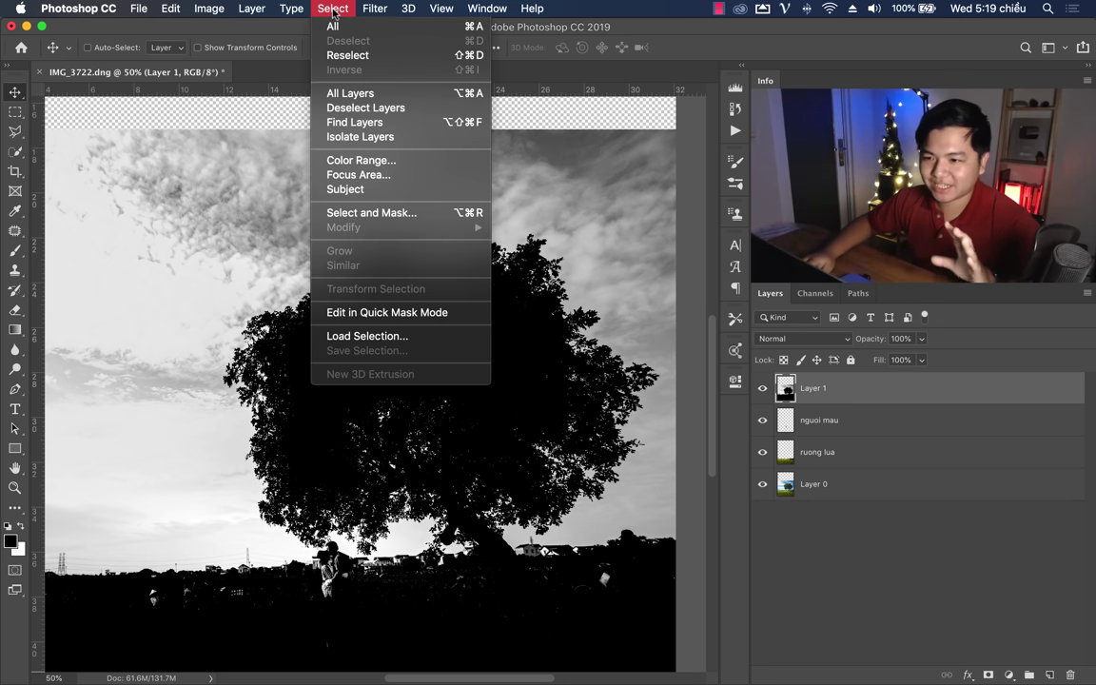
{"action": "left_click", "coordinate": [393, 166]}
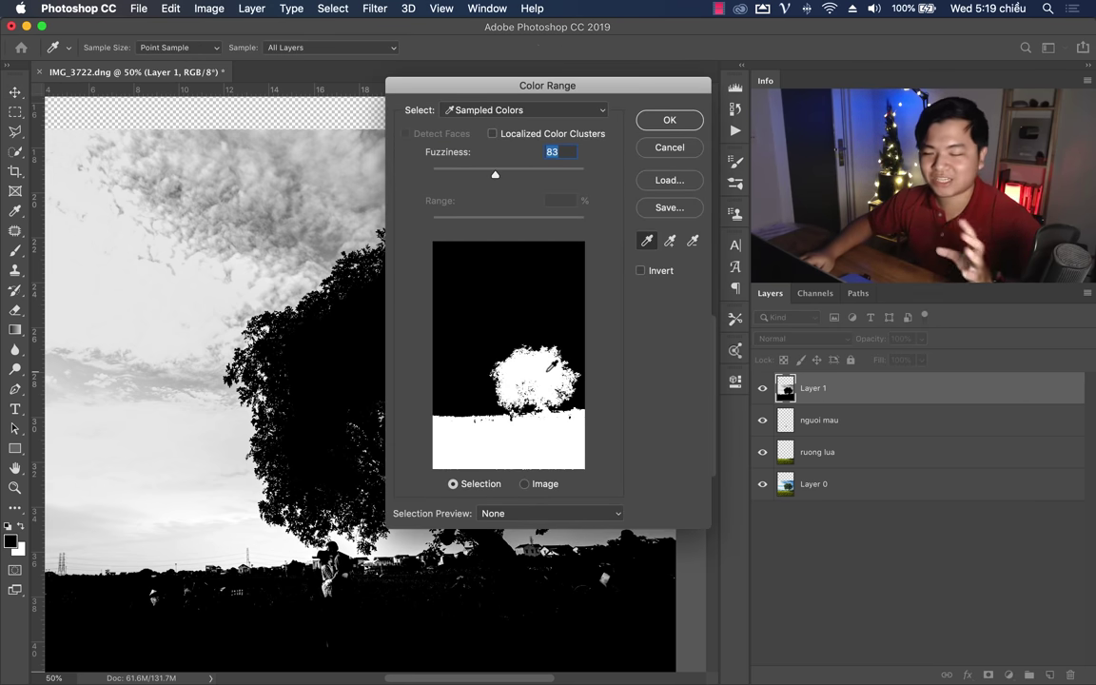
{"action": "left_click_drag", "start_coordinate": [494, 174], "coordinate": [524, 175]}
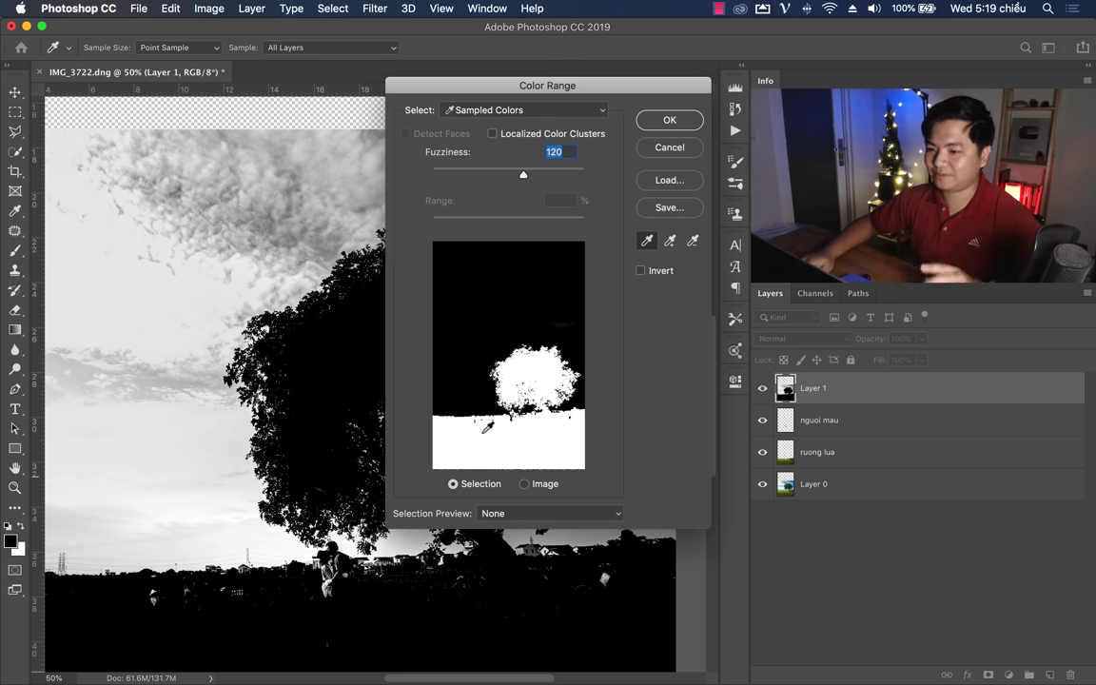
{"action": "left_click", "coordinate": [663, 121]}
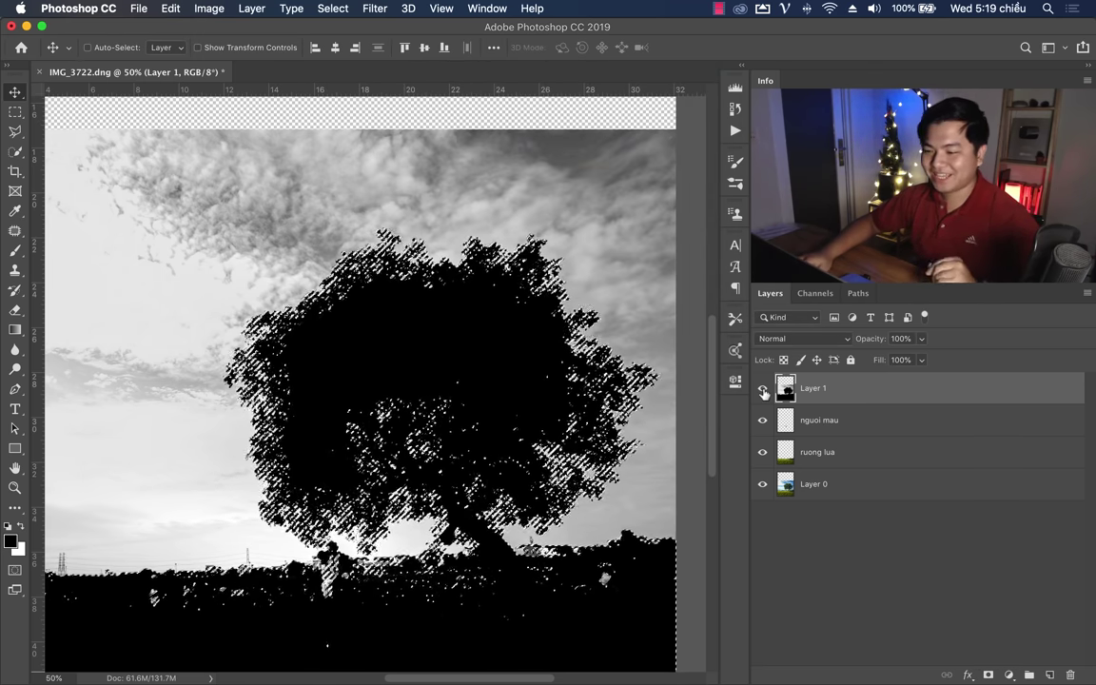
{"action": "left_click", "coordinate": [762, 392]}
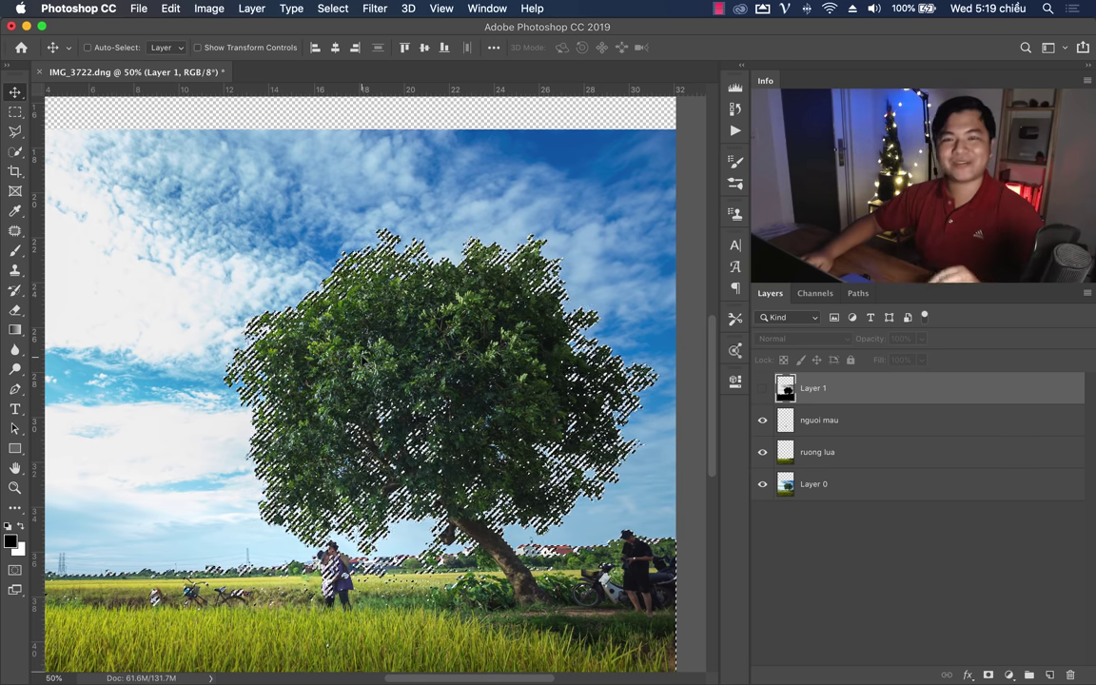
{"action": "left_click", "coordinate": [891, 492]}
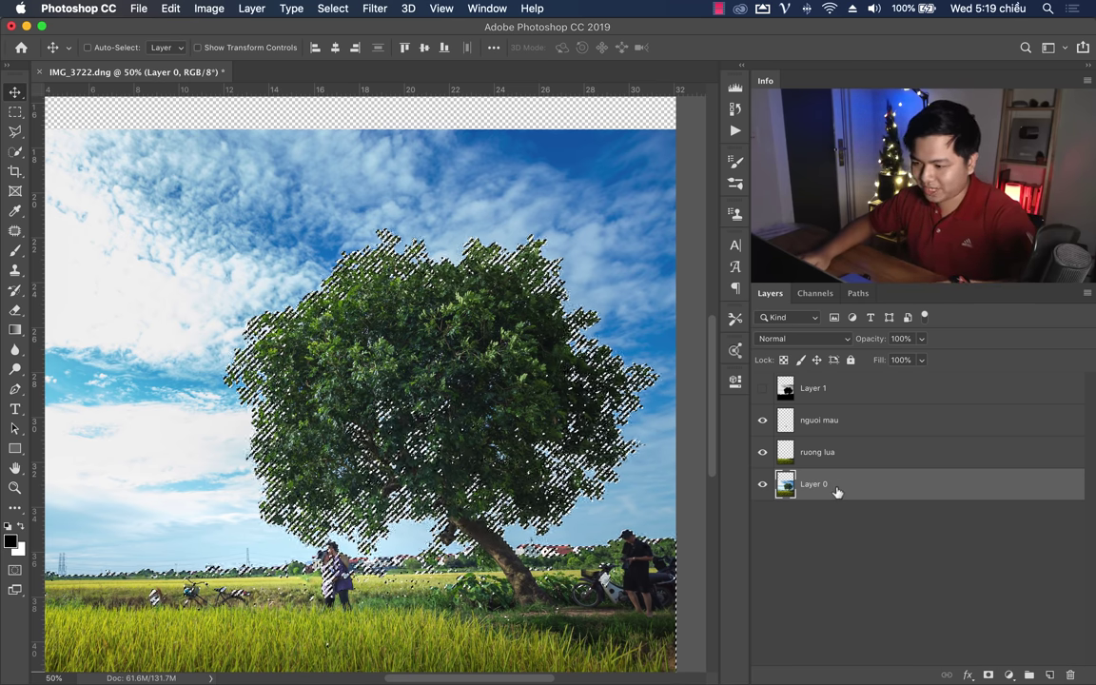
Step: Copy the tree-and-field selection to a new top Layer 2 and delete grayscale Layer 1
{"action": "key", "text": "super+j"}
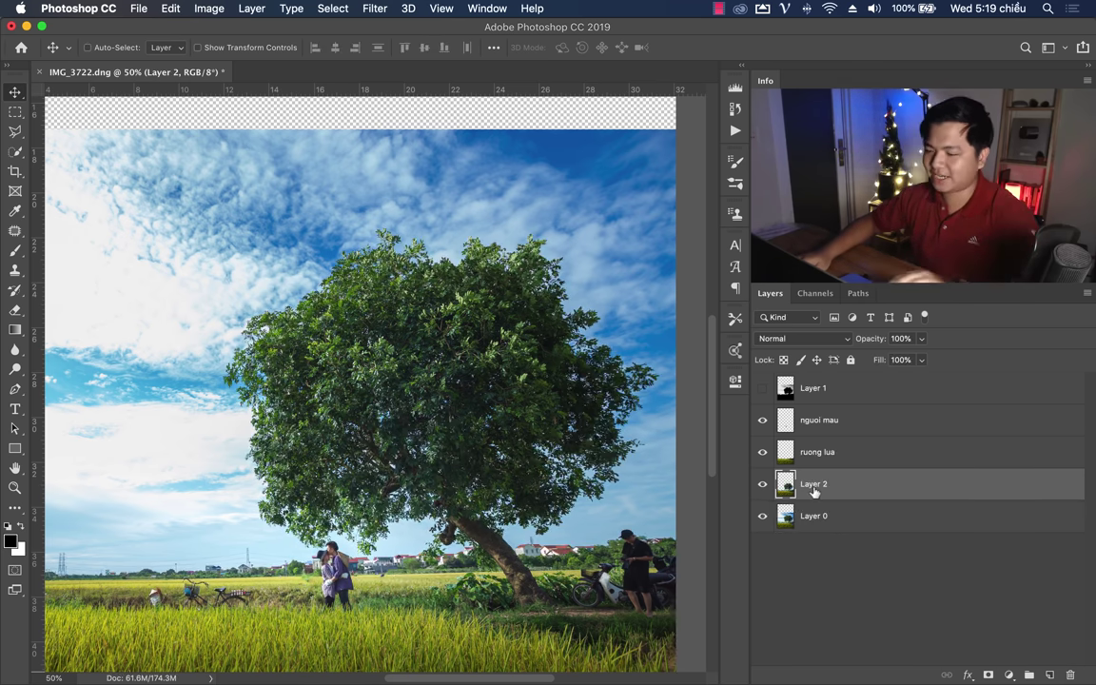
{"action": "left_click_drag", "start_coordinate": [810, 492], "coordinate": [788, 382]}
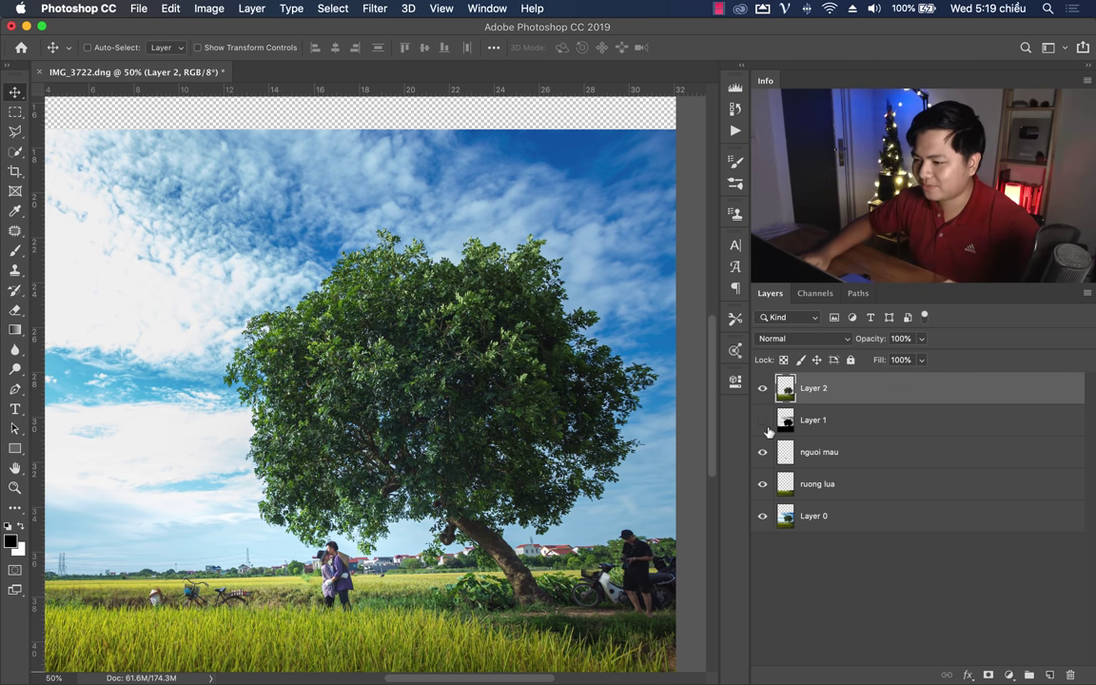
{"action": "left_click", "coordinate": [875, 428]}
{"action": "key", "text": "Delete"}
Step: Hide Layer 0, ruong lua and nguoi mau to inspect the tree cutout
{"action": "left_click", "coordinate": [764, 486]}
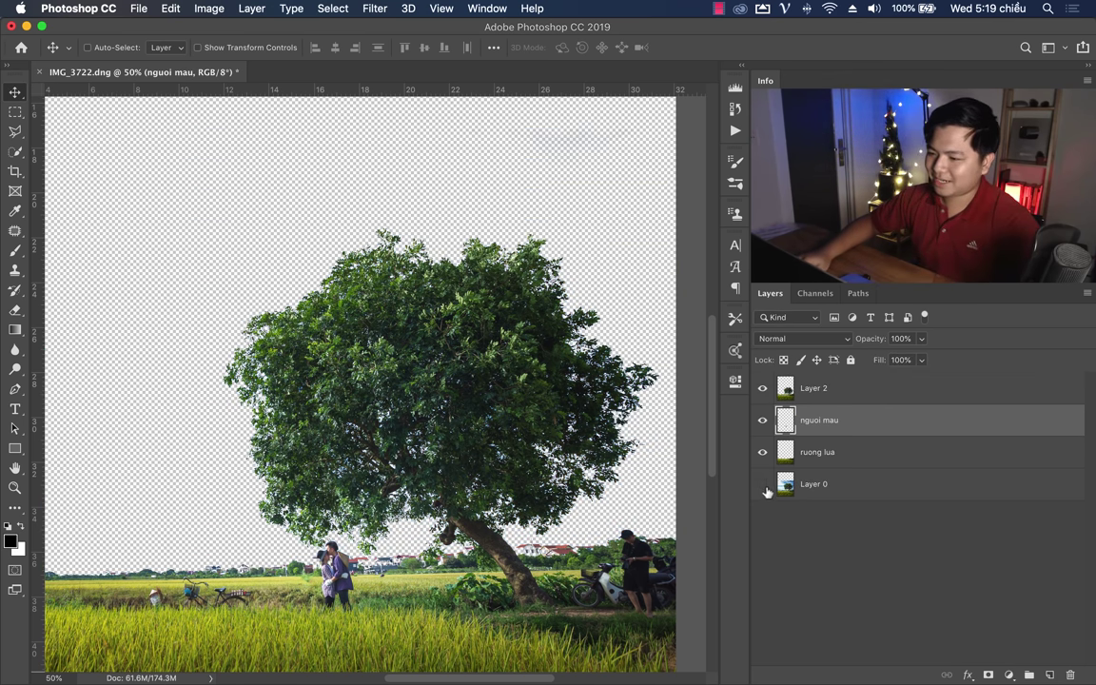
{"action": "left_click_drag", "start_coordinate": [763, 452], "coordinate": [763, 423]}
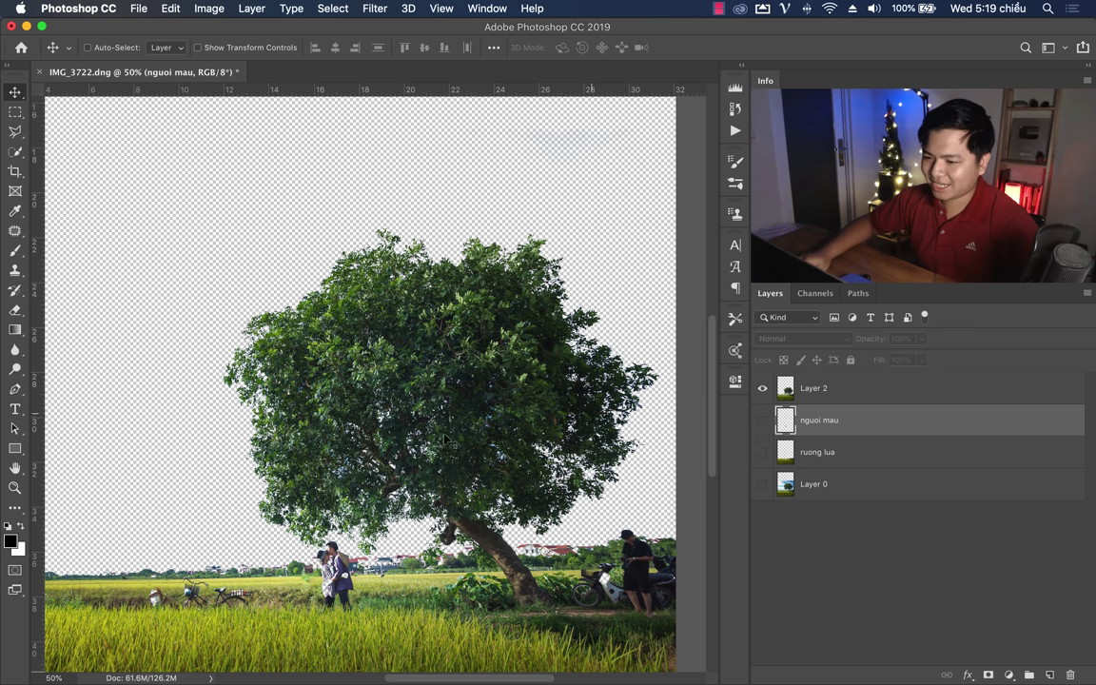
{"action": "key", "text": "z"}
{"action": "left_click_drag", "start_coordinate": [414, 407], "coordinate": [399, 405]}
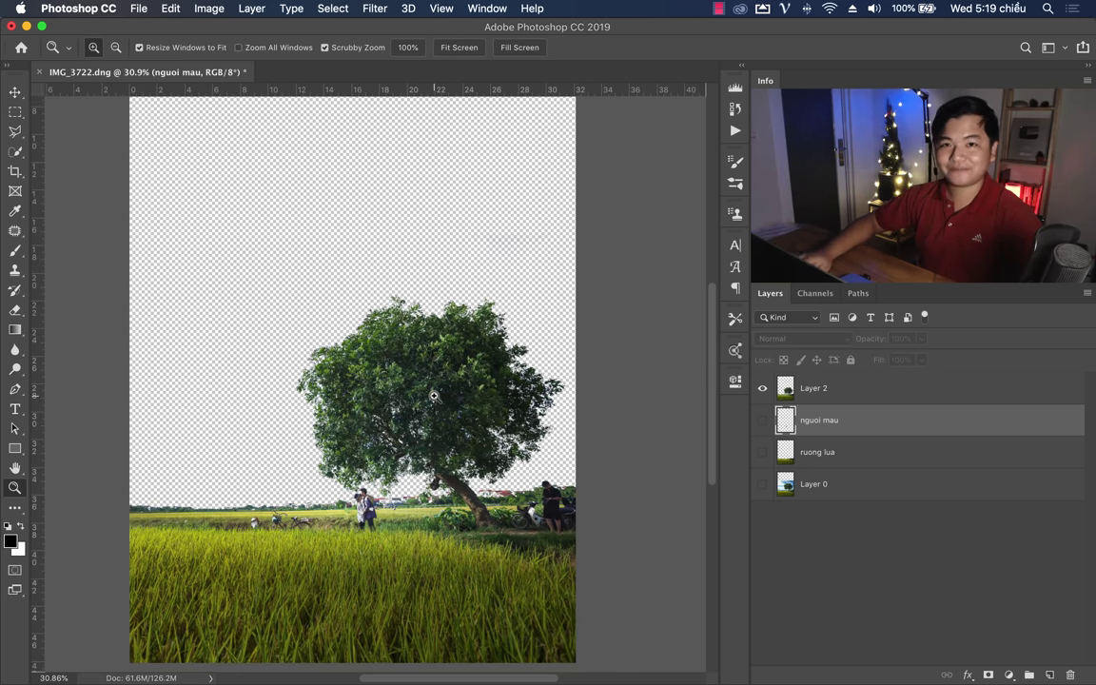
{"action": "mouse_move", "coordinate": [433, 394]}
{"action": "left_mouse_down"}
{"action": "mouse_move", "coordinate": [452, 435]}
{"action": "mouse_move", "coordinate": [354, 479]}
{"action": "left_mouse_up"}
{"action": "left_click_drag", "start_coordinate": [280, 456], "coordinate": [291, 450]}
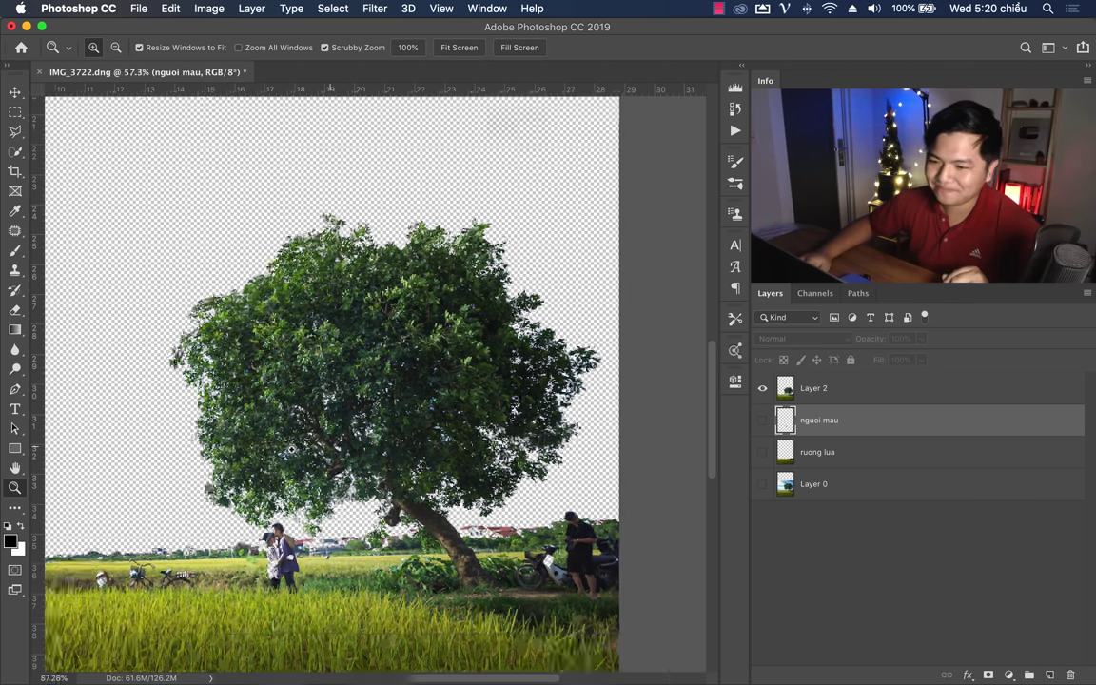
Step: Toggle nguoi mau and ruong lua visibility while checking the couple, leaving both visible
{"action": "left_click_drag", "start_coordinate": [761, 424], "coordinate": [762, 452]}
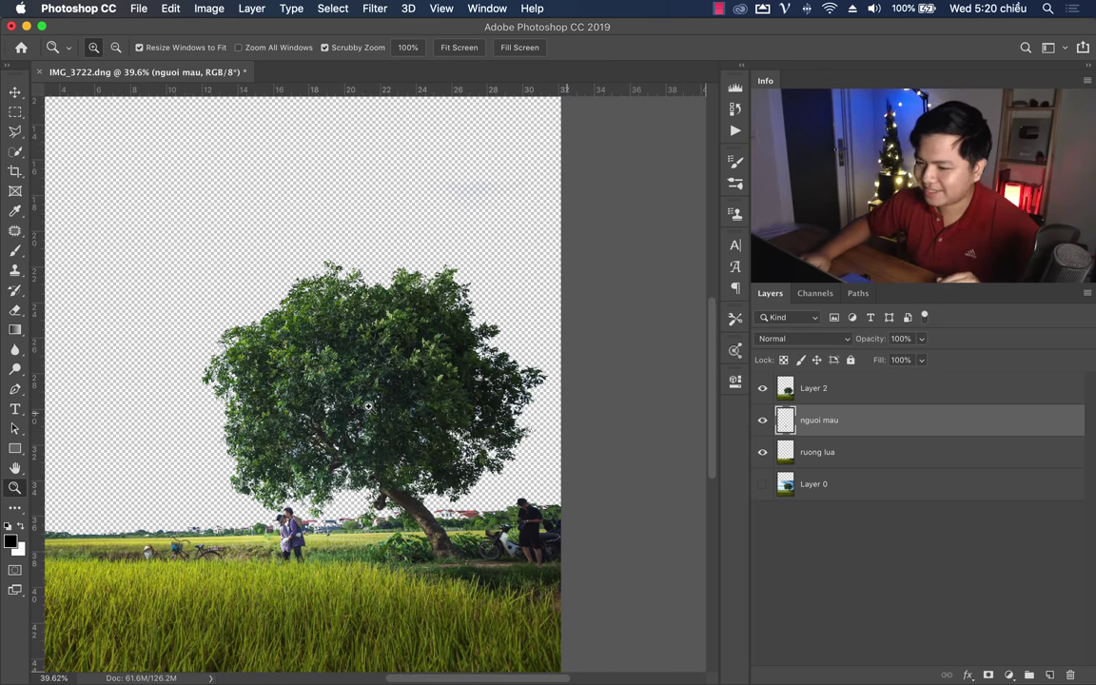
{"action": "left_click_drag", "start_coordinate": [405, 406], "coordinate": [323, 376]}
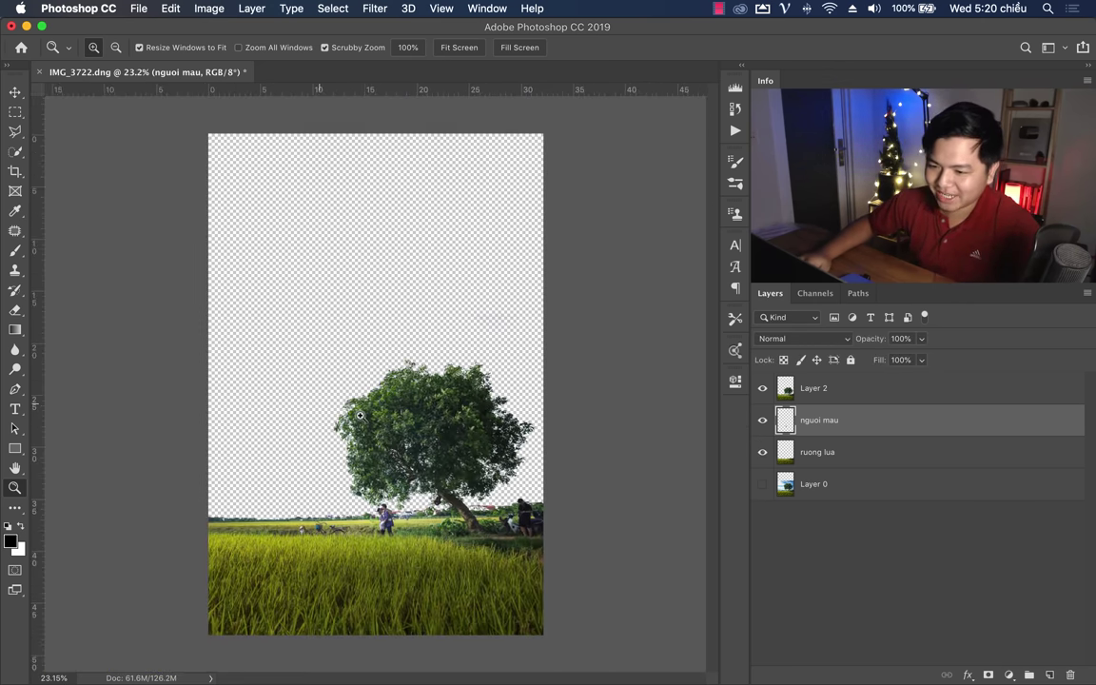
{"action": "left_click_drag", "start_coordinate": [438, 533], "coordinate": [603, 473]}
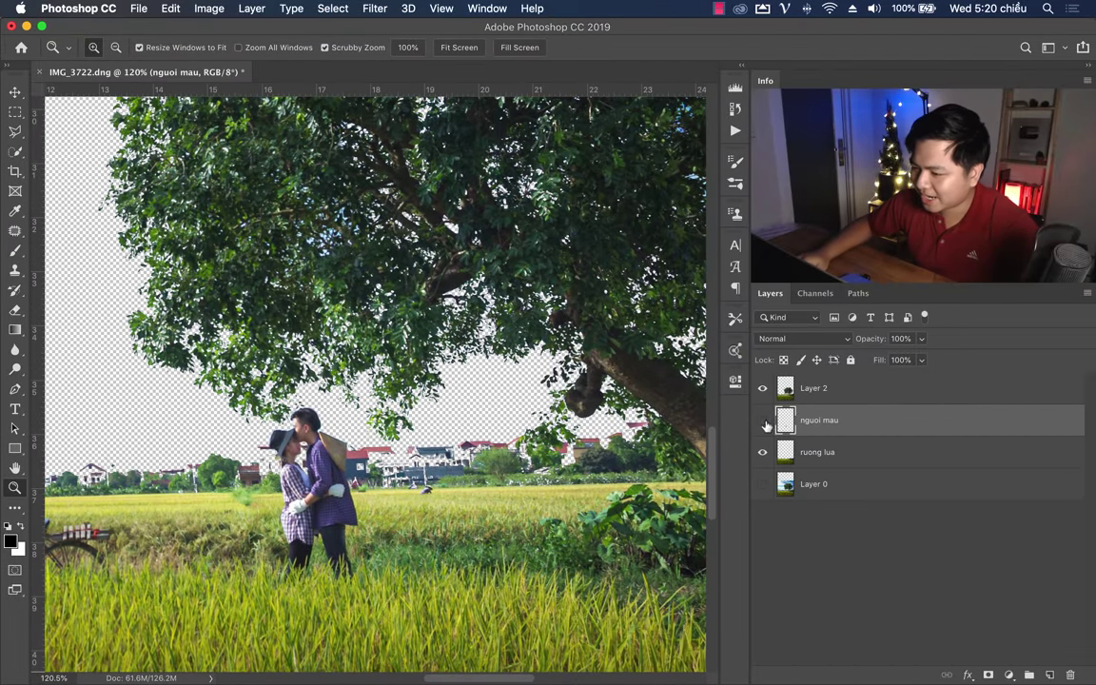
{"action": "left_click_drag", "start_coordinate": [767, 425], "coordinate": [762, 453]}
{"action": "left_click_drag", "start_coordinate": [431, 435], "coordinate": [314, 432]}
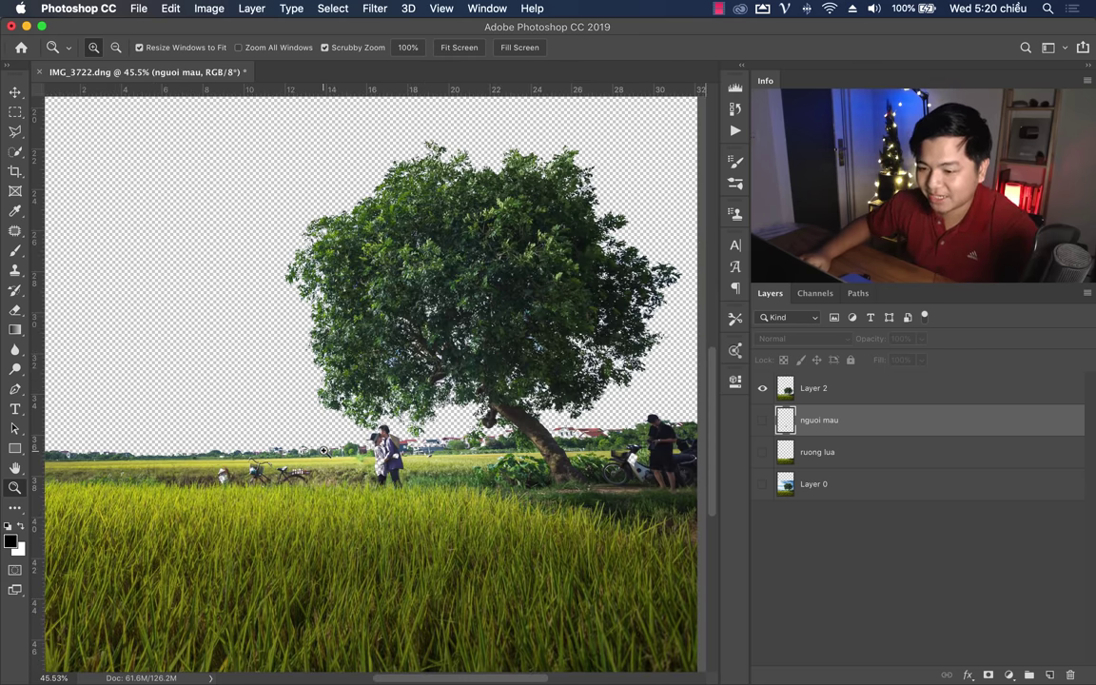
{"action": "left_click", "coordinate": [763, 452]}
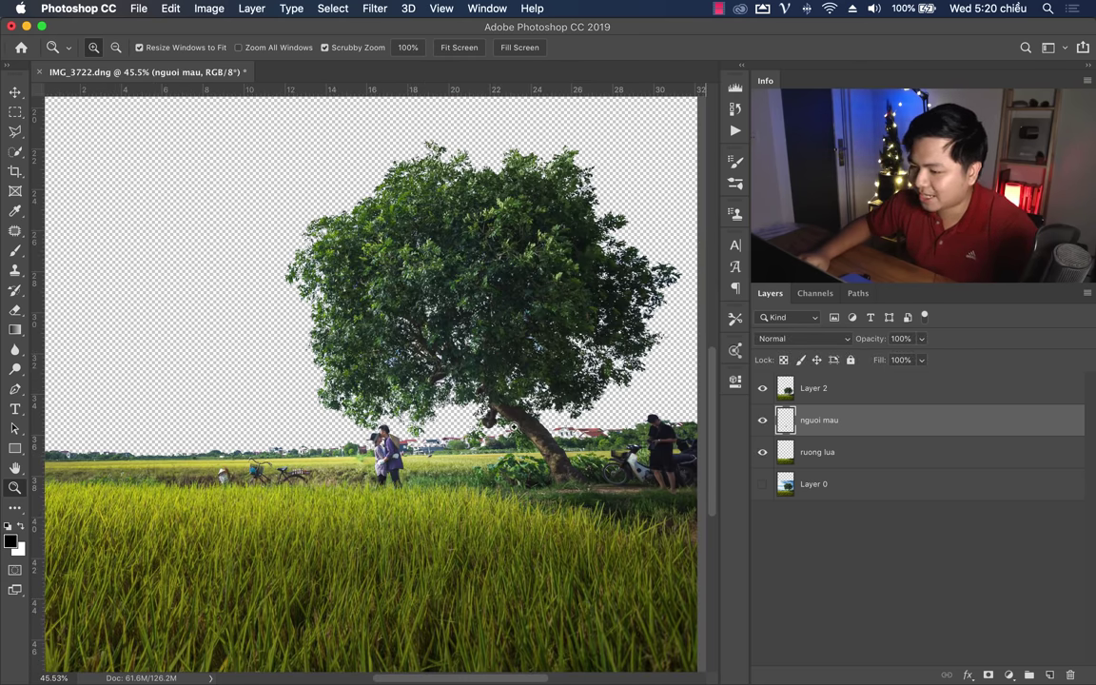
{"action": "left_click_drag", "start_coordinate": [280, 456], "coordinate": [777, 430]}
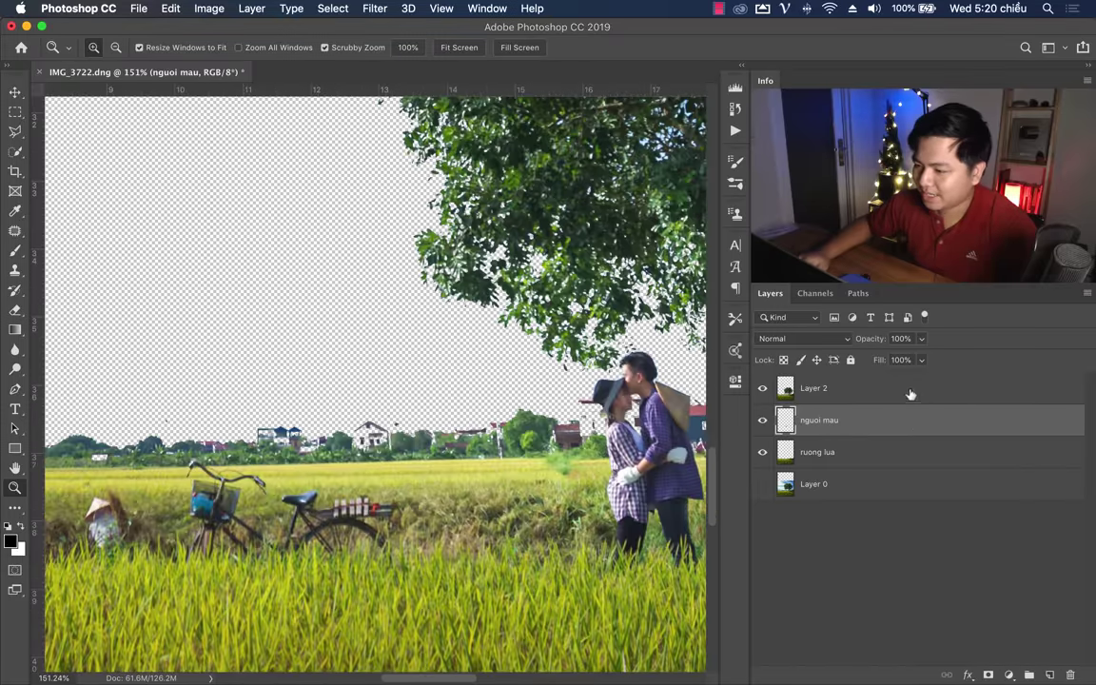
Step: Rename Layer 2 to 'cai cay' and add a layer mask to it
{"action": "left_click", "coordinate": [910, 394]}
{"action": "double_click", "coordinate": [811, 389]}
{"action": "type", "text": "cai cay"}
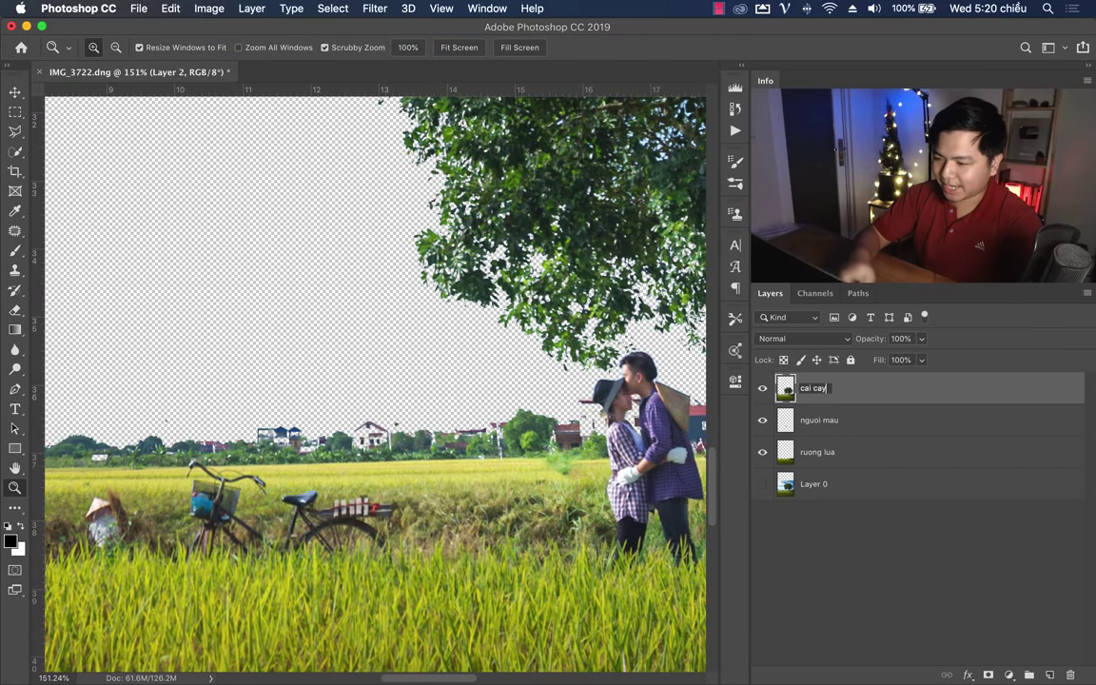
{"action": "key", "text": "Return"}
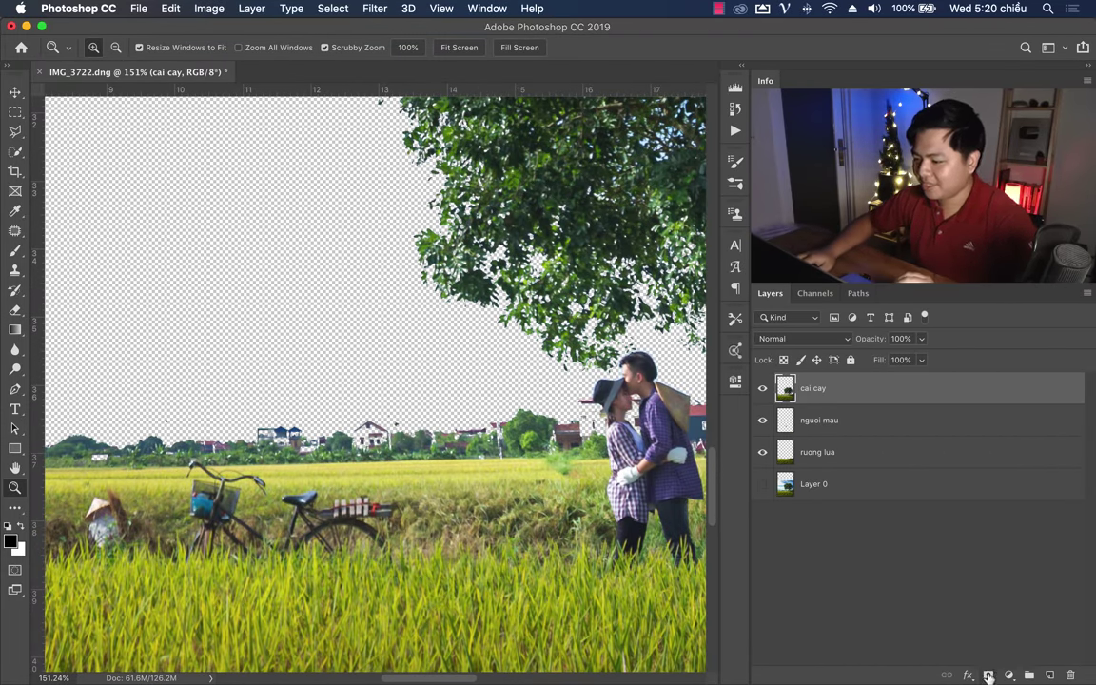
{"action": "left_click", "coordinate": [989, 675]}
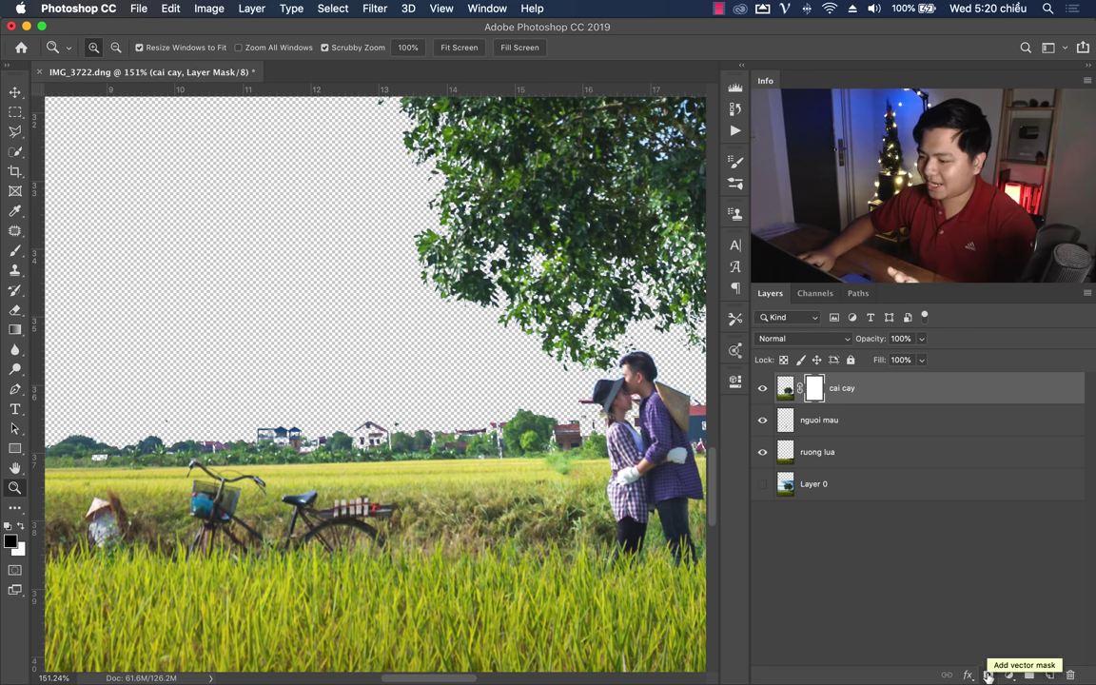
Step: Delete that first mask and replace it with a Layer > Layer Mask > Reveal All mask
{"action": "left_click", "coordinate": [253, 9]}
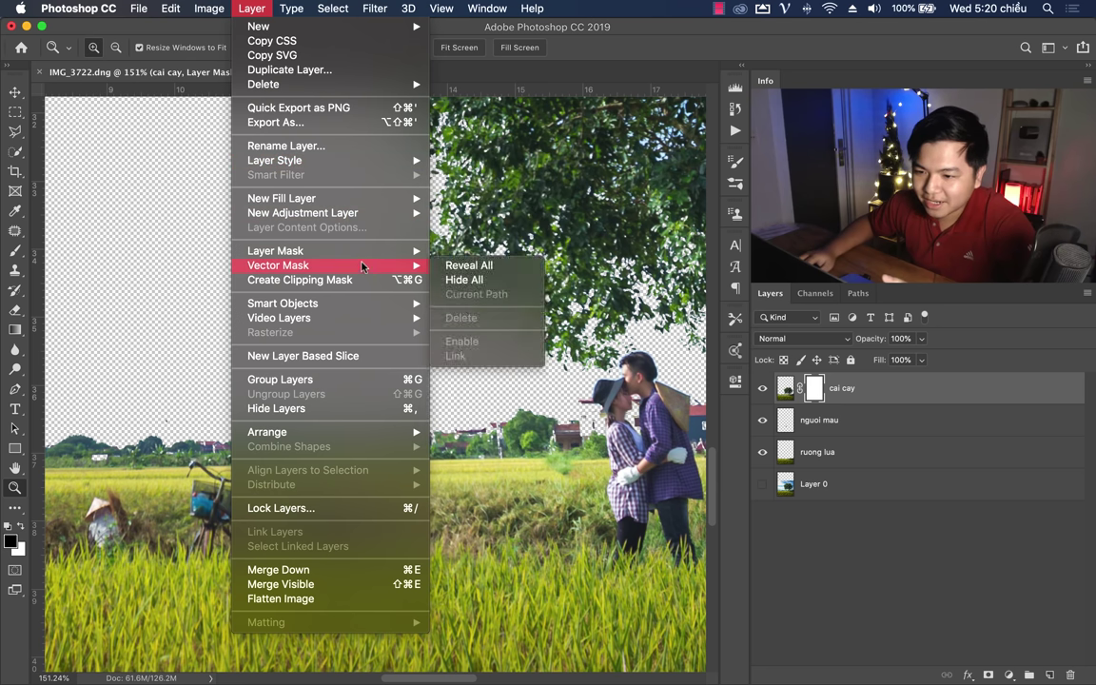
{"action": "mouse_move", "coordinate": [276, 251]}
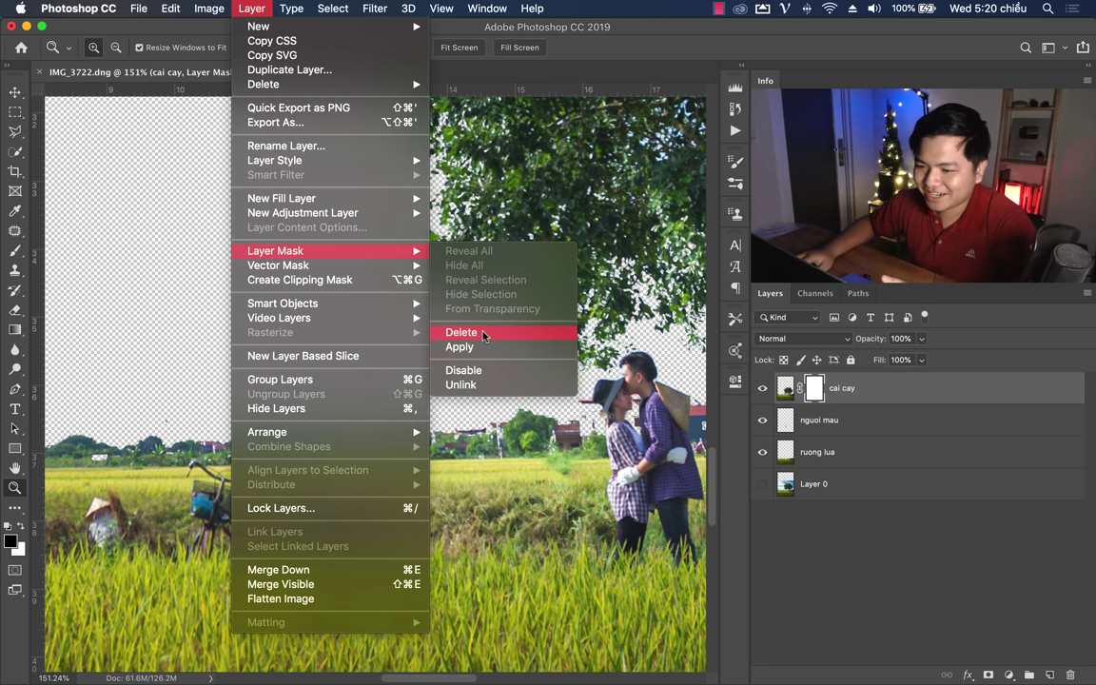
{"action": "left_click", "coordinate": [857, 427]}
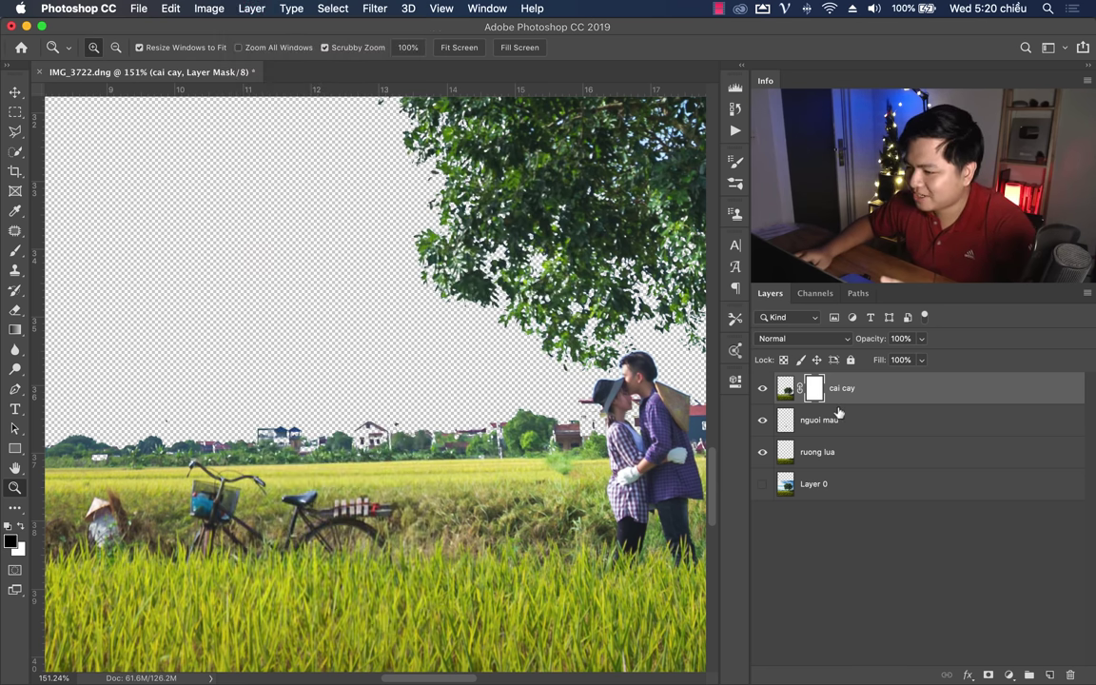
{"action": "right_click", "coordinate": [824, 398]}
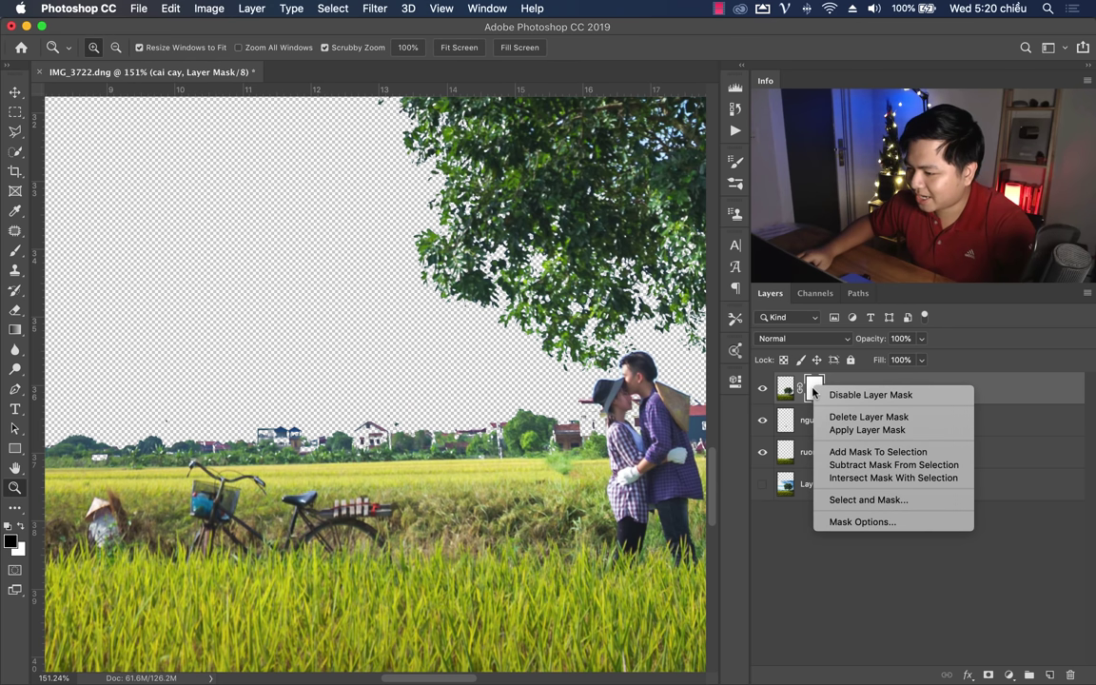
{"action": "left_click", "coordinate": [858, 417]}
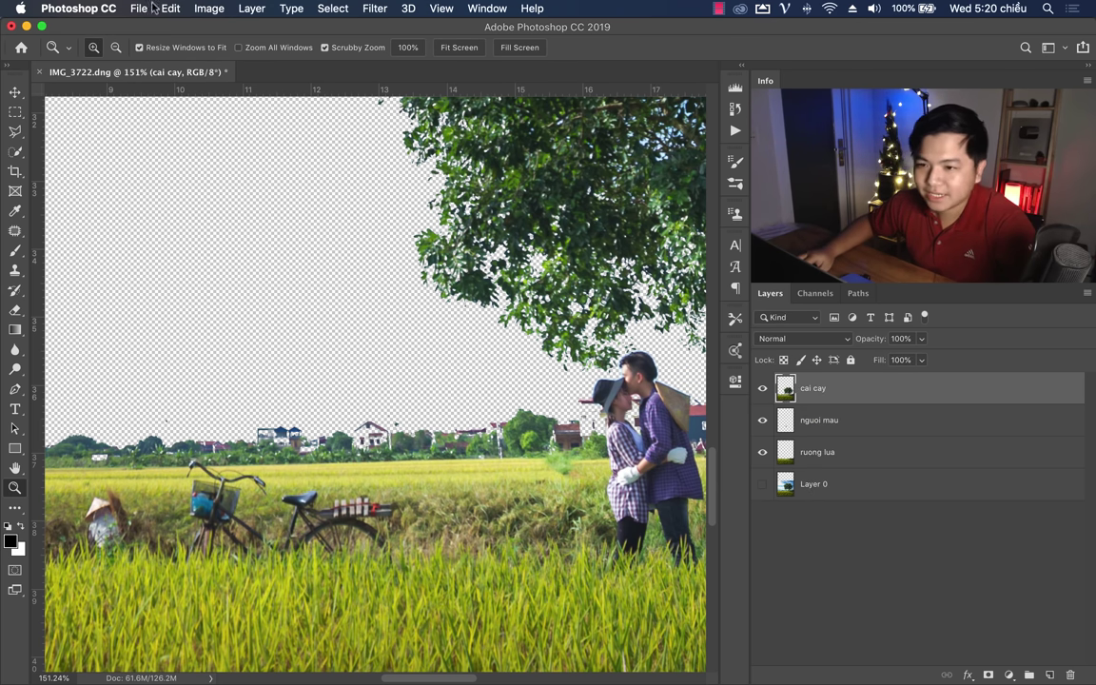
{"action": "left_click", "coordinate": [250, 9]}
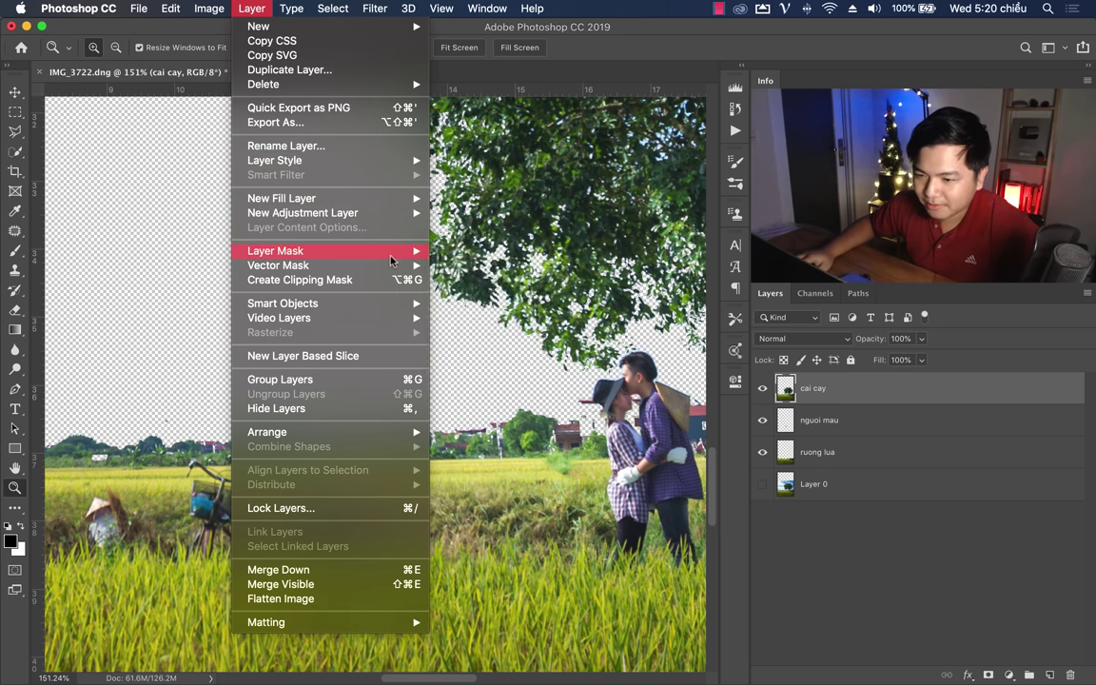
{"action": "left_click", "coordinate": [451, 251]}
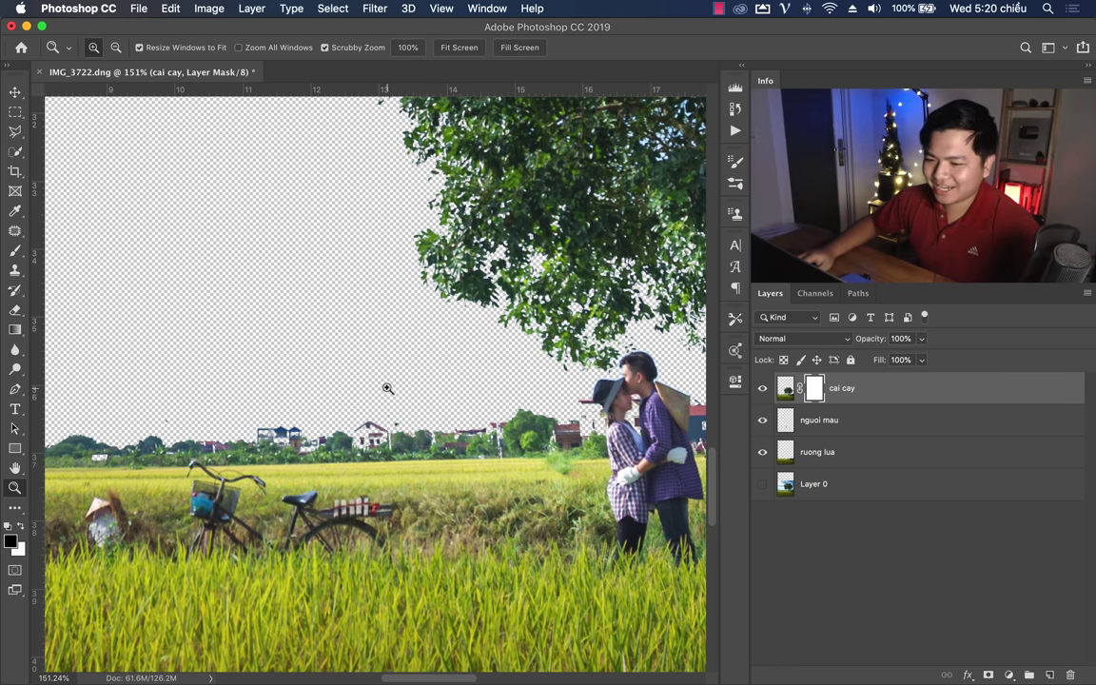
{"action": "left_click_drag", "start_coordinate": [387, 388], "coordinate": [323, 385]}
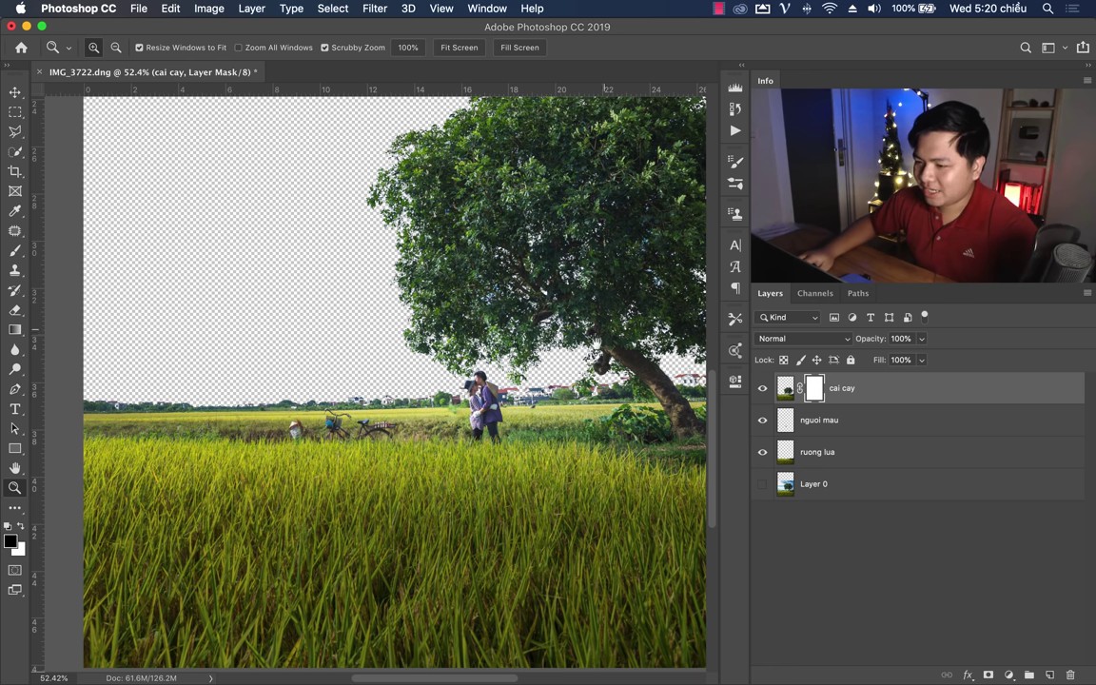
Step: Paint black on the cai cay mask to fade the treeline on the left horizon
{"action": "left_click", "coordinate": [14, 251]}
{"action": "mouse_move", "coordinate": [308, 385]}
{"action": "left_mouse_down"}
{"action": "mouse_move", "coordinate": [255, 384]}
{"action": "mouse_move", "coordinate": [483, 423]}
{"action": "left_mouse_up"}
{"action": "key", "text": "z"}
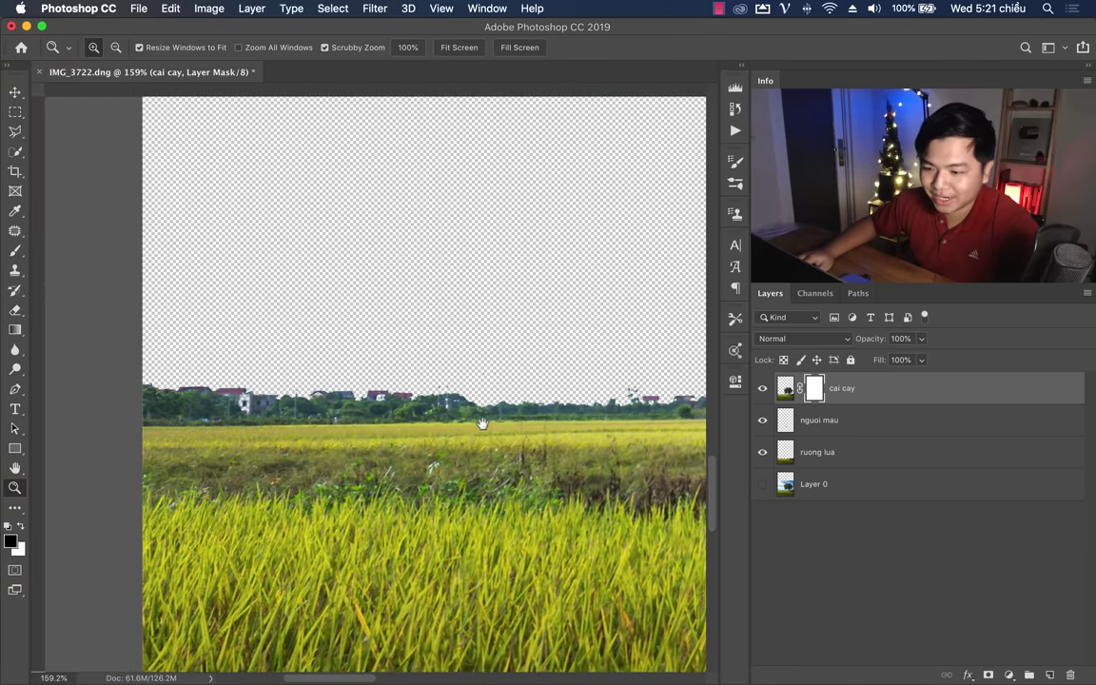
{"action": "left_click", "coordinate": [15, 251]}
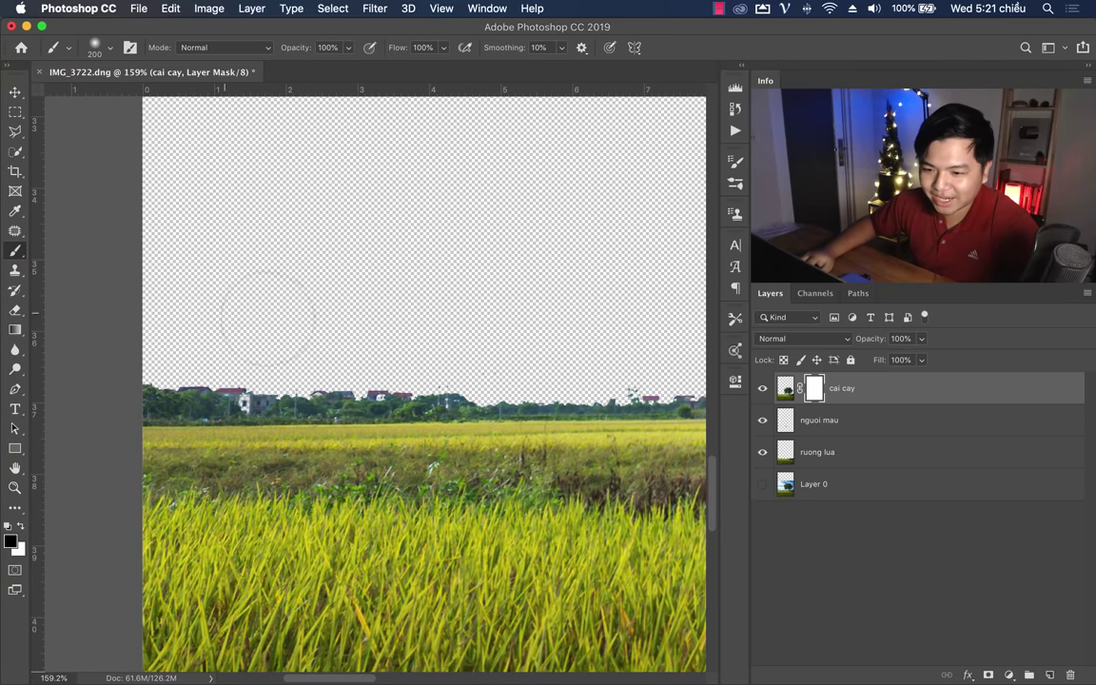
{"action": "left_click_drag", "start_coordinate": [317, 342], "coordinate": [218, 318]}
{"action": "key", "text": "ctrl+z"}
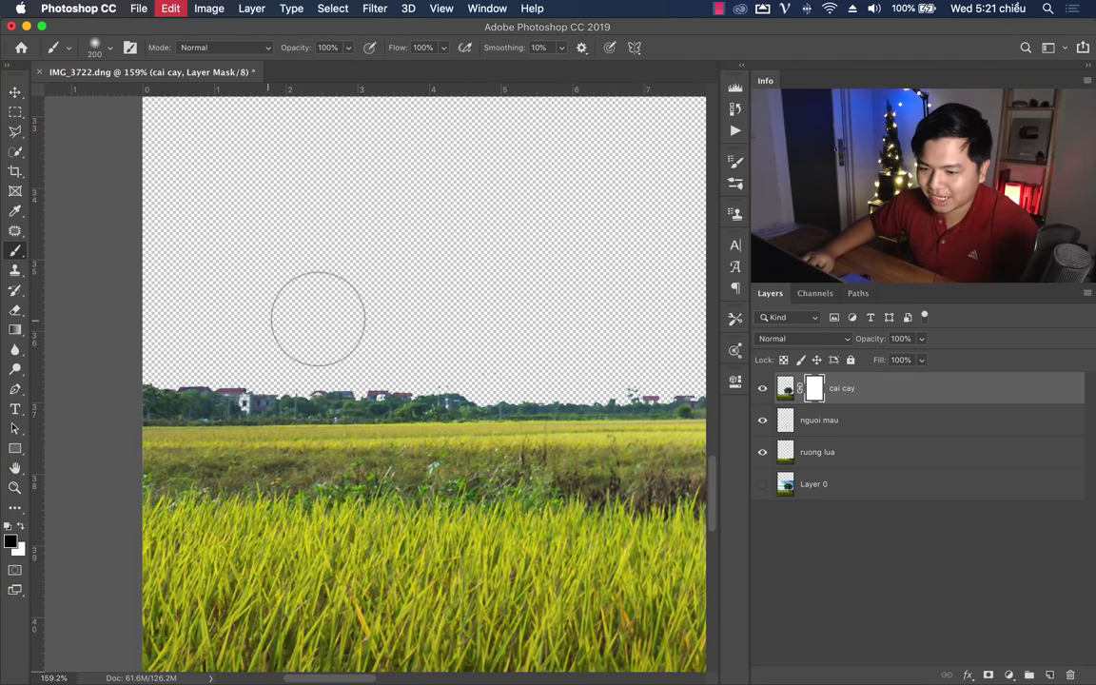
{"action": "mouse_move", "coordinate": [318, 318]}
{"action": "left_mouse_down"}
{"action": "mouse_move", "coordinate": [260, 318]}
{"action": "mouse_move", "coordinate": [484, 311]}
{"action": "mouse_move", "coordinate": [140, 305]}
{"action": "mouse_move", "coordinate": [267, 307]}
{"action": "mouse_move", "coordinate": [263, 333]}
{"action": "mouse_move", "coordinate": [159, 330]}
{"action": "mouse_move", "coordinate": [620, 333]}
{"action": "mouse_move", "coordinate": [274, 320]}
{"action": "left_mouse_up"}
{"action": "key", "text": "ctrl+r"}
{"action": "key", "text": "ctrl+r"}
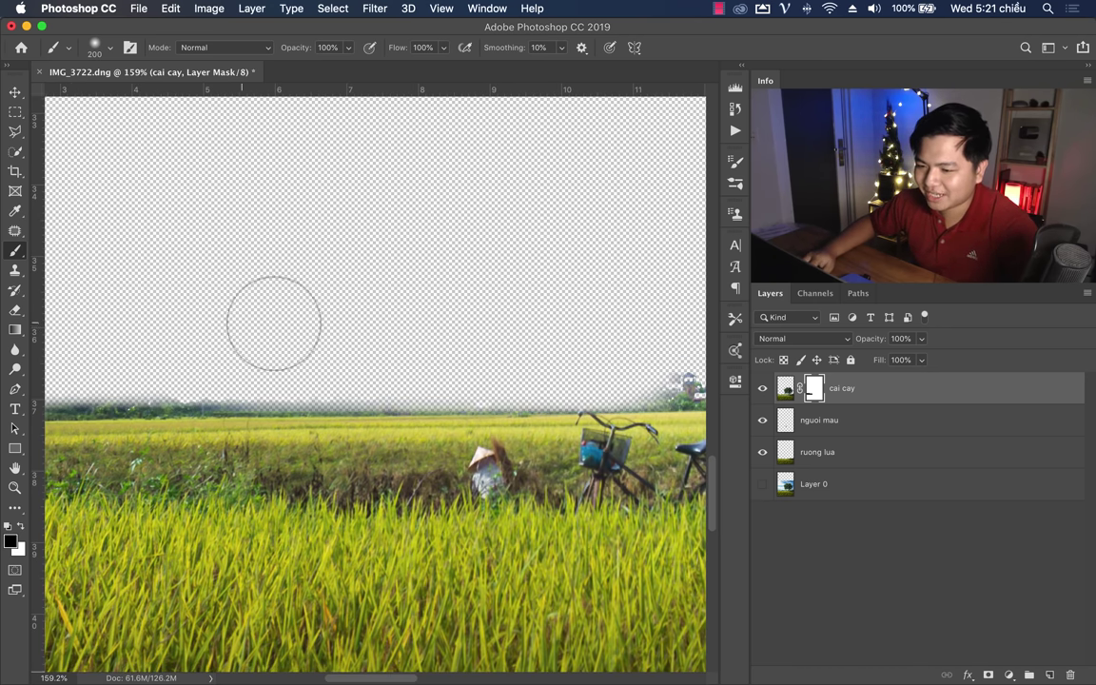
{"action": "key", "text": "ctrl+z"}
Step: With a Soft Round brush, fade the horizon band and the houses left of the couple
{"action": "right_click", "coordinate": [390, 245]}
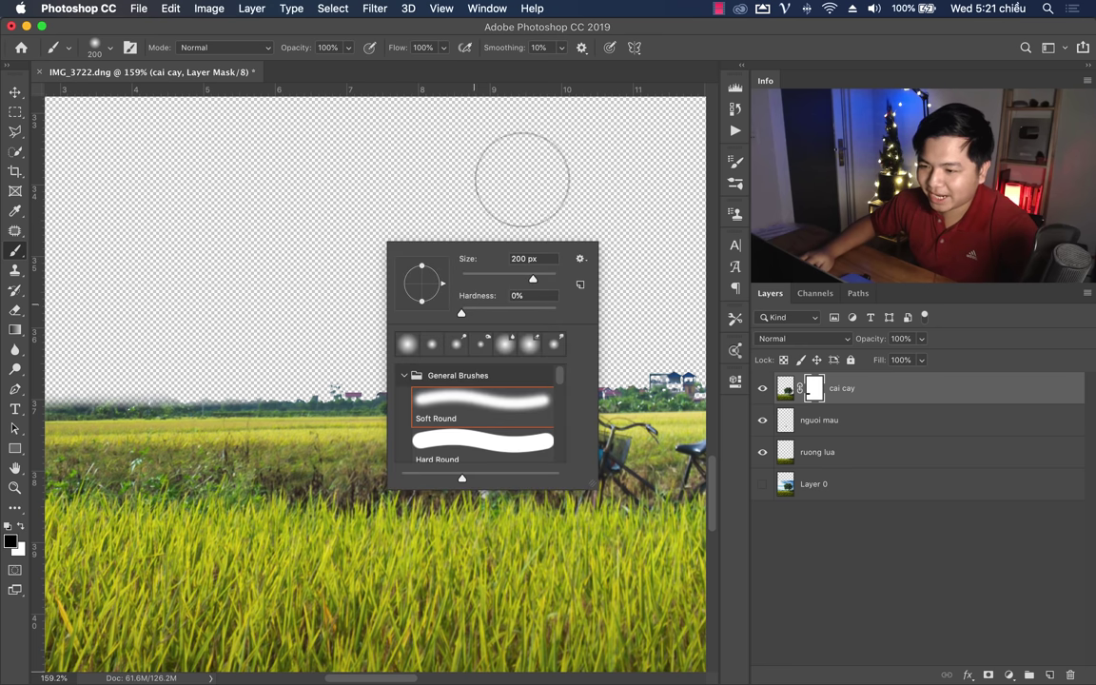
{"action": "left_click", "coordinate": [701, 53]}
{"action": "mouse_move", "coordinate": [592, 298]}
{"action": "left_mouse_down"}
{"action": "mouse_move", "coordinate": [463, 311]}
{"action": "mouse_move", "coordinate": [235, 305]}
{"action": "mouse_move", "coordinate": [403, 311]}
{"action": "left_mouse_up"}
{"action": "mouse_move", "coordinate": [472, 318]}
{"action": "left_mouse_down"}
{"action": "mouse_move", "coordinate": [350, 352]}
{"action": "mouse_move", "coordinate": [133, 339]}
{"action": "left_mouse_up"}
{"action": "left_click_drag", "start_coordinate": [423, 305], "coordinate": [162, 298]}
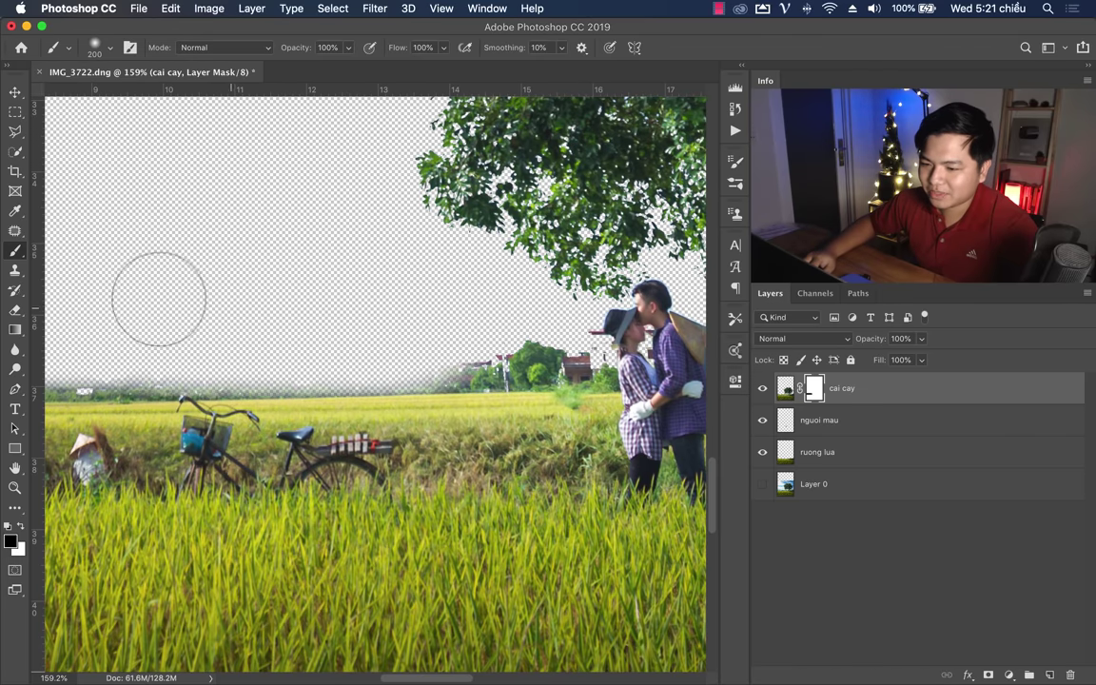
{"action": "key", "text": "ctrl+z"}
{"action": "mouse_move", "coordinate": [398, 299]}
{"action": "left_mouse_down"}
{"action": "mouse_move", "coordinate": [223, 288]}
{"action": "mouse_move", "coordinate": [452, 295]}
{"action": "left_mouse_up"}
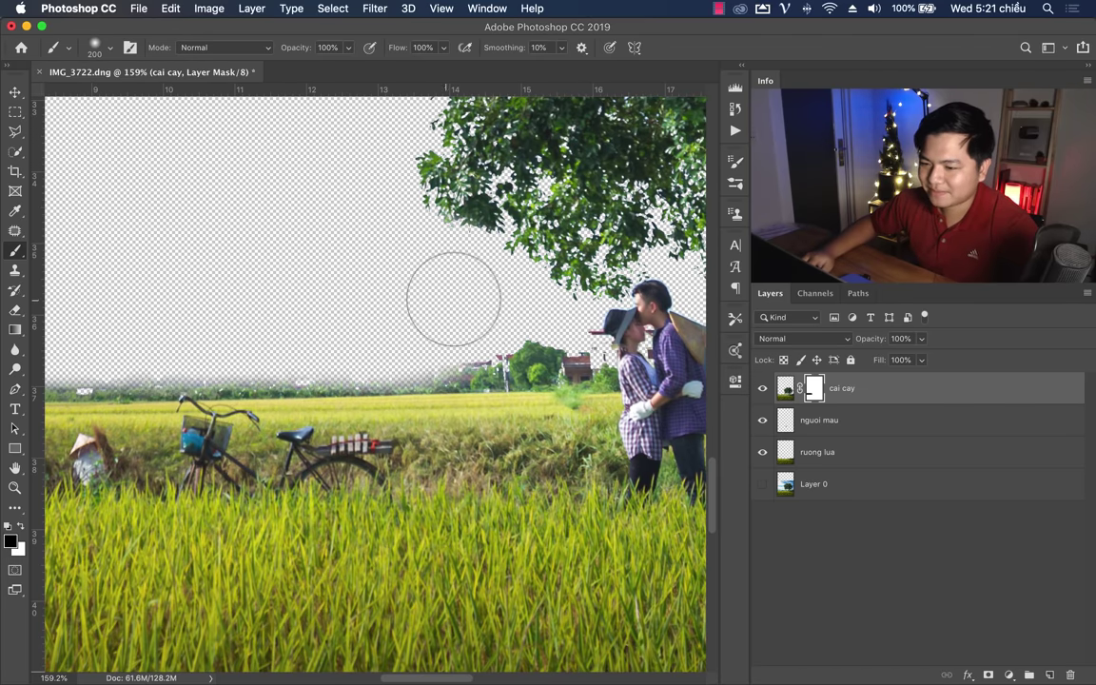
{"action": "key", "text": "bracketleft"}
{"action": "key", "text": "bracketleft"}
{"action": "key", "text": "bracketleft"}
Step: Paint the cai cay mask with an 80 px soft brush over the horizon houses beside the couple and left of the trunk
{"action": "left_click_drag", "start_coordinate": [580, 304], "coordinate": [471, 328]}
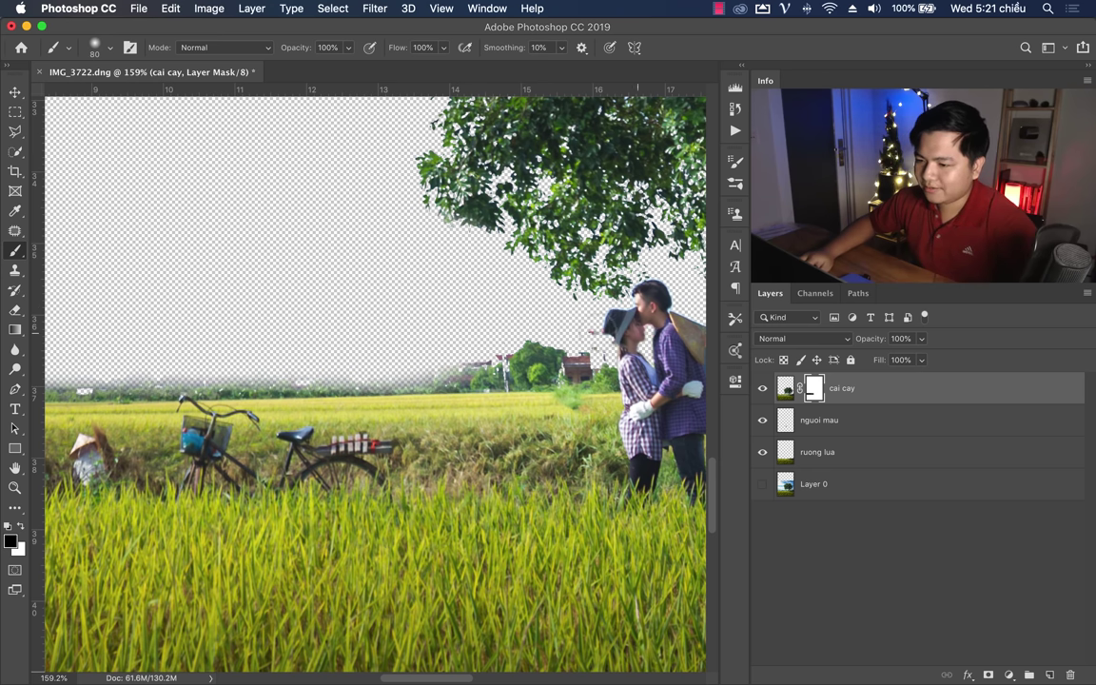
{"action": "scroll", "coordinate": [330, 342], "scroll_direction": "right", "scroll_amount": 5}
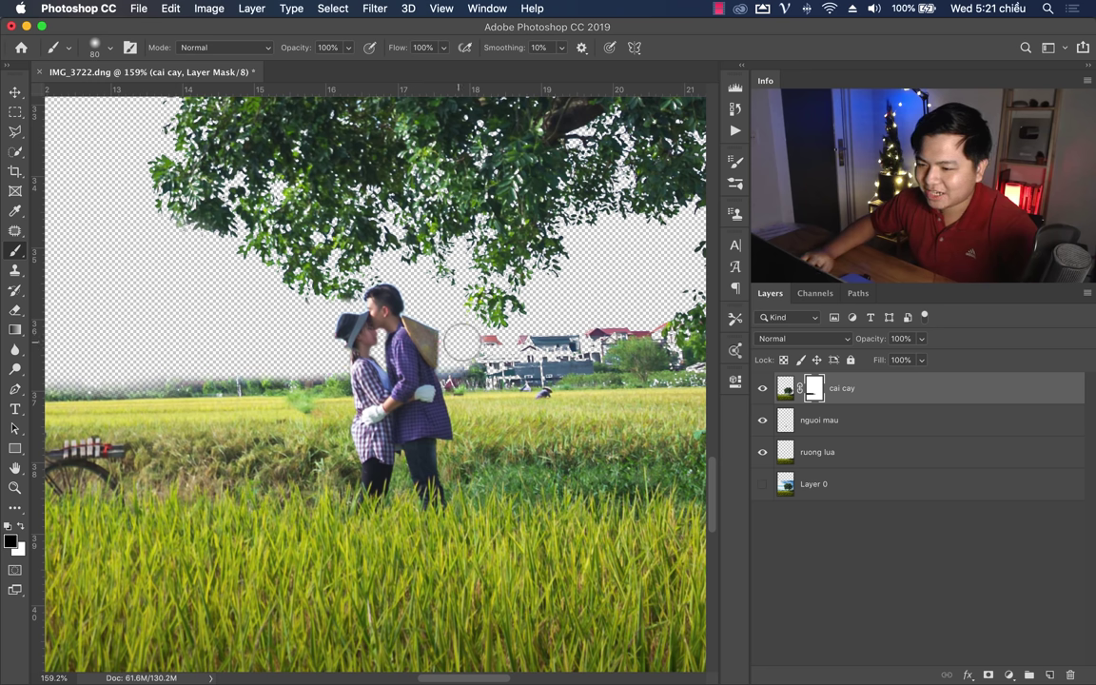
{"action": "mouse_move", "coordinate": [451, 333]}
{"action": "left_mouse_down"}
{"action": "mouse_move", "coordinate": [559, 337]}
{"action": "mouse_move", "coordinate": [484, 347]}
{"action": "mouse_move", "coordinate": [403, 323]}
{"action": "left_mouse_up"}
{"action": "key", "text": "ctrl+z"}
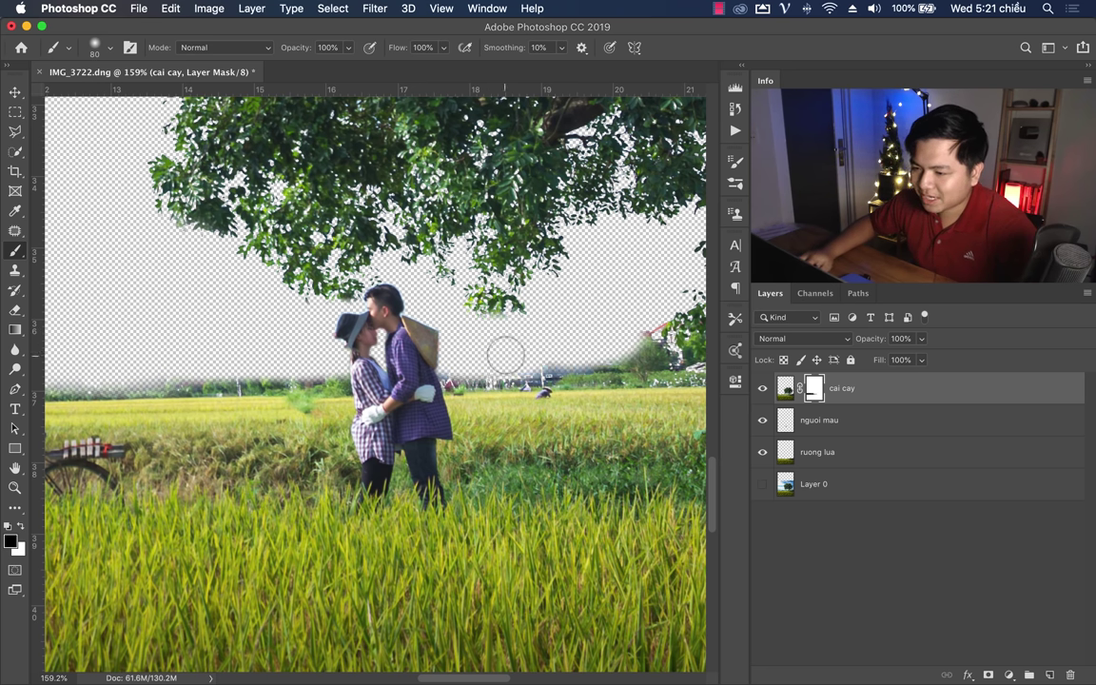
{"action": "left_click_drag", "start_coordinate": [505, 355], "coordinate": [474, 328]}
{"action": "mouse_move", "coordinate": [609, 391]}
{"action": "left_mouse_down"}
{"action": "mouse_move", "coordinate": [302, 392]}
{"action": "mouse_move", "coordinate": [338, 350]}
{"action": "mouse_move", "coordinate": [426, 357]}
{"action": "mouse_move", "coordinate": [441, 347]}
{"action": "mouse_move", "coordinate": [200, 356]}
{"action": "mouse_move", "coordinate": [498, 338]}
{"action": "mouse_move", "coordinate": [511, 355]}
{"action": "left_mouse_up"}
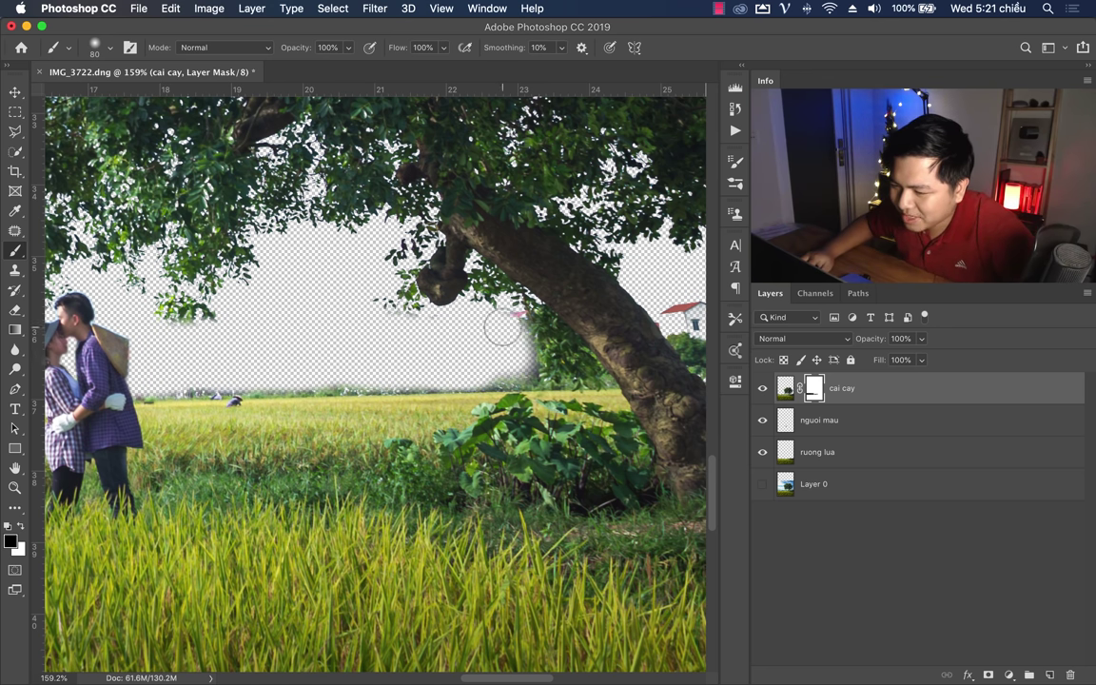
{"action": "left_click_drag", "start_coordinate": [502, 389], "coordinate": [251, 392]}
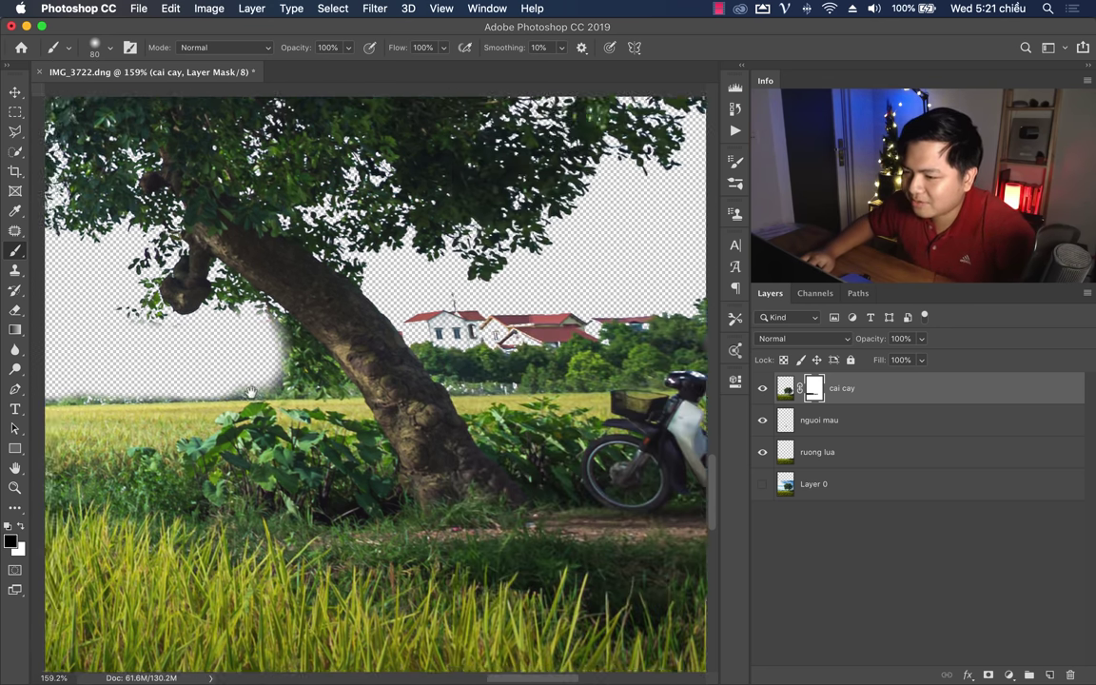
{"action": "key", "text": "super+r"}
{"action": "left_click", "coordinate": [15, 132]}
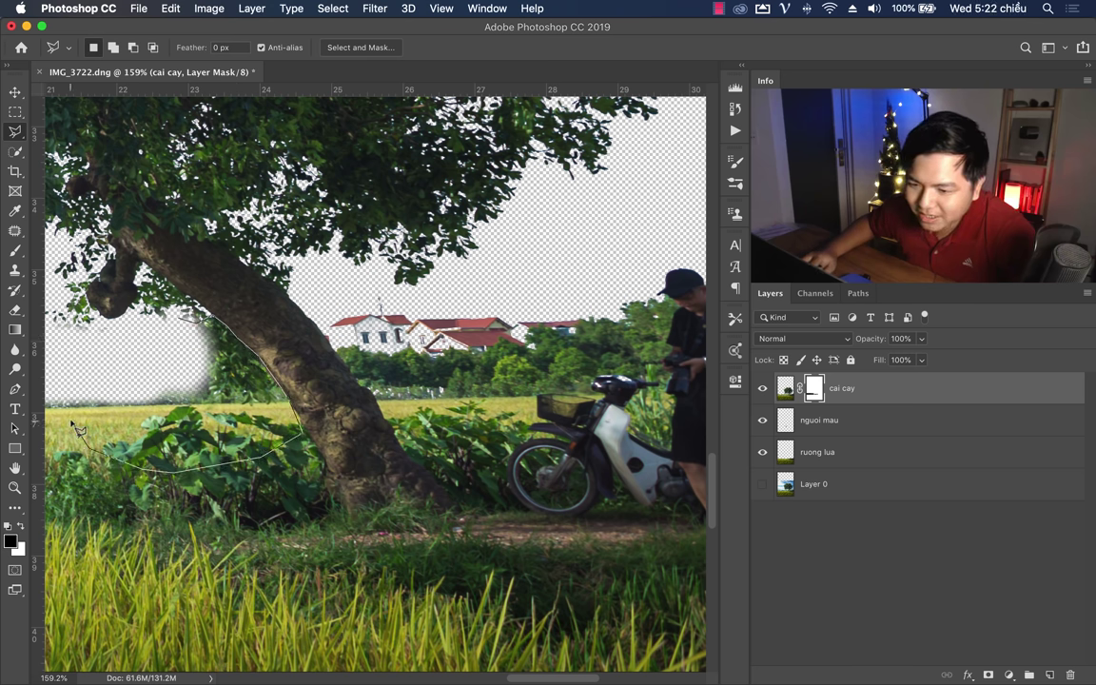
Step: Erase the grey smudge left of the trunk inside the lasso selection, then deselect
{"action": "left_click", "coordinate": [191, 312]}
{"action": "key", "text": "b"}
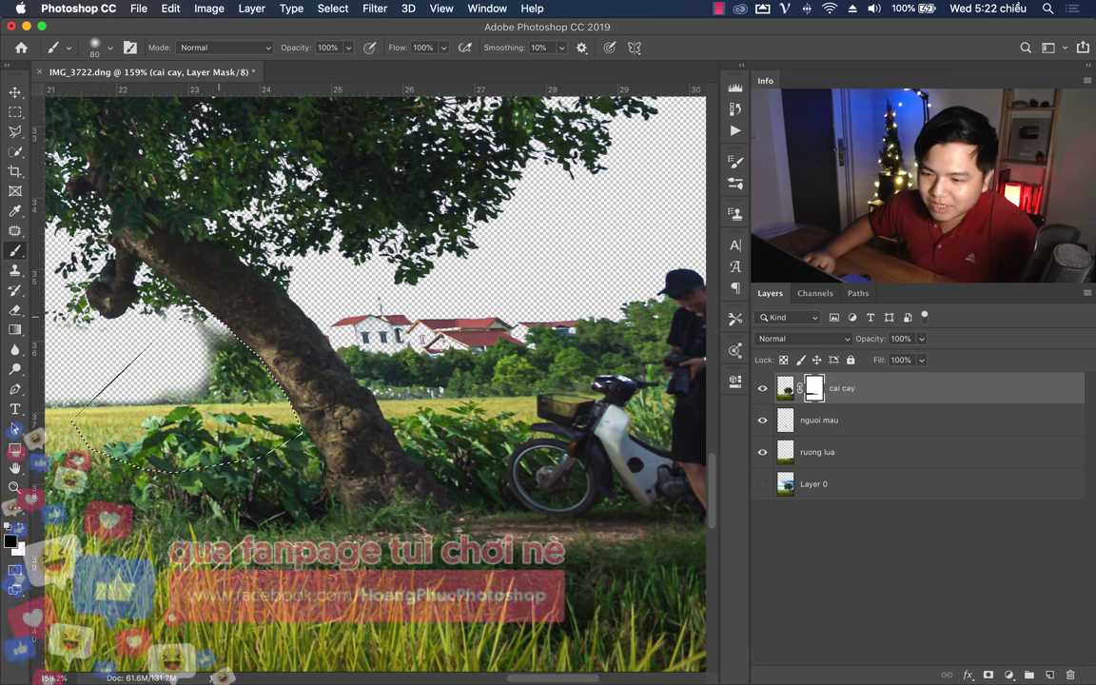
{"action": "left_click_drag", "start_coordinate": [195, 304], "coordinate": [181, 352]}
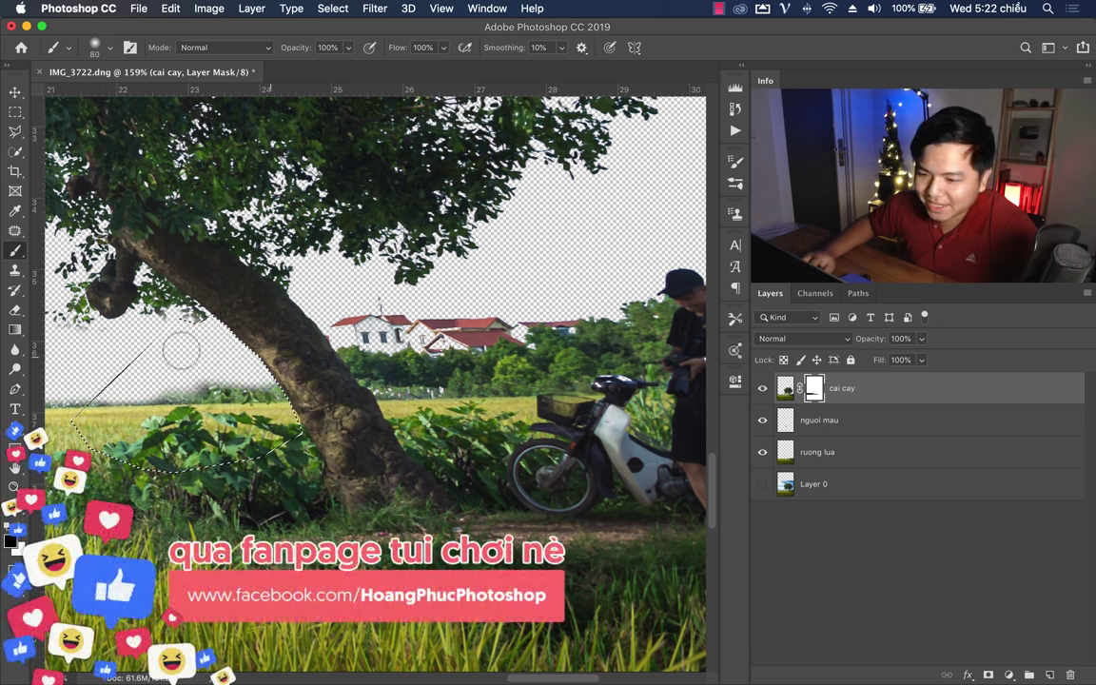
{"action": "key", "text": "super+d"}
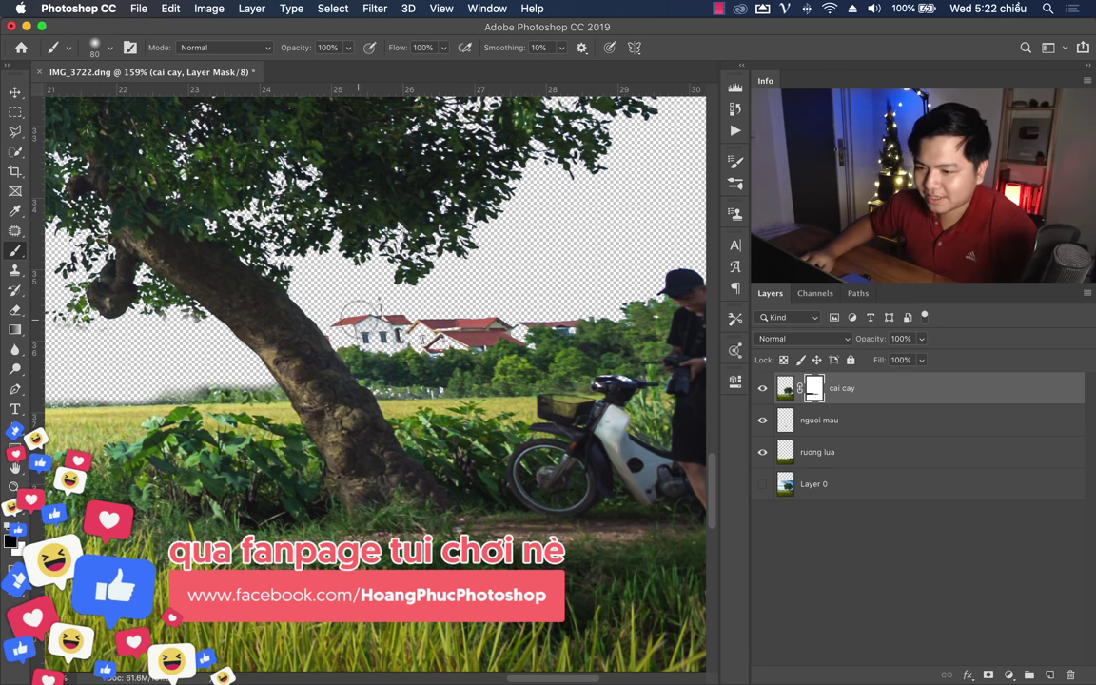
Step: Mask out the red-roofed houses and horizon strip behind the tree with a 200 px brush
{"action": "mouse_move", "coordinate": [360, 310]}
{"action": "left_mouse_down"}
{"action": "mouse_move", "coordinate": [570, 349]}
{"action": "mouse_move", "coordinate": [266, 363]}
{"action": "left_mouse_up"}
{"action": "left_click_drag", "start_coordinate": [324, 305], "coordinate": [452, 323]}
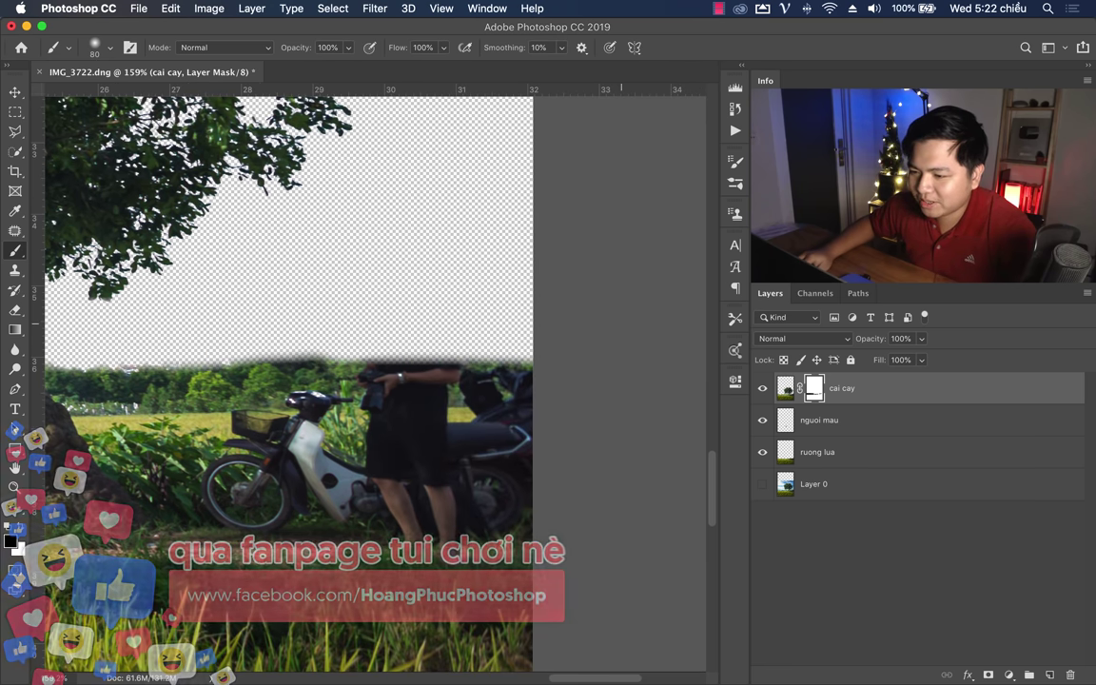
{"action": "key", "text": "bracketright"}
{"action": "key", "text": "bracketright"}
{"action": "key", "text": "bracketright"}
{"action": "mouse_move", "coordinate": [447, 308]}
{"action": "left_mouse_down"}
{"action": "mouse_move", "coordinate": [404, 300]}
{"action": "mouse_move", "coordinate": [526, 273]}
{"action": "left_mouse_up"}
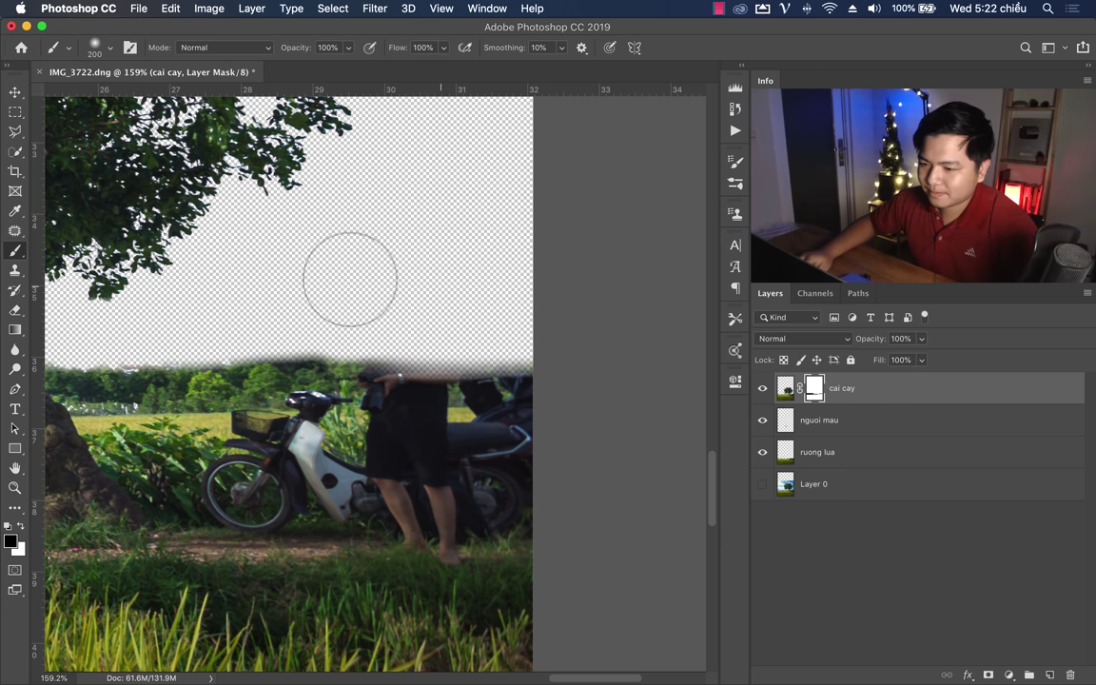
{"action": "left_click_drag", "start_coordinate": [242, 323], "coordinate": [521, 322]}
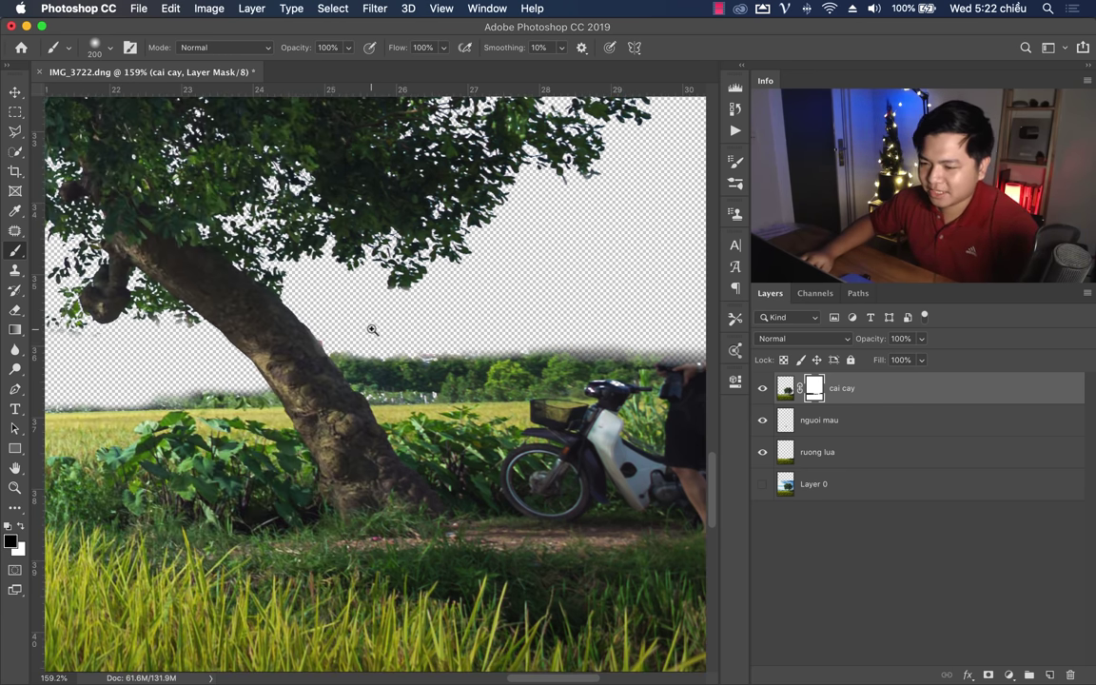
{"action": "key", "text": "z"}
{"action": "left_click_drag", "start_coordinate": [372, 329], "coordinate": [591, 519]}
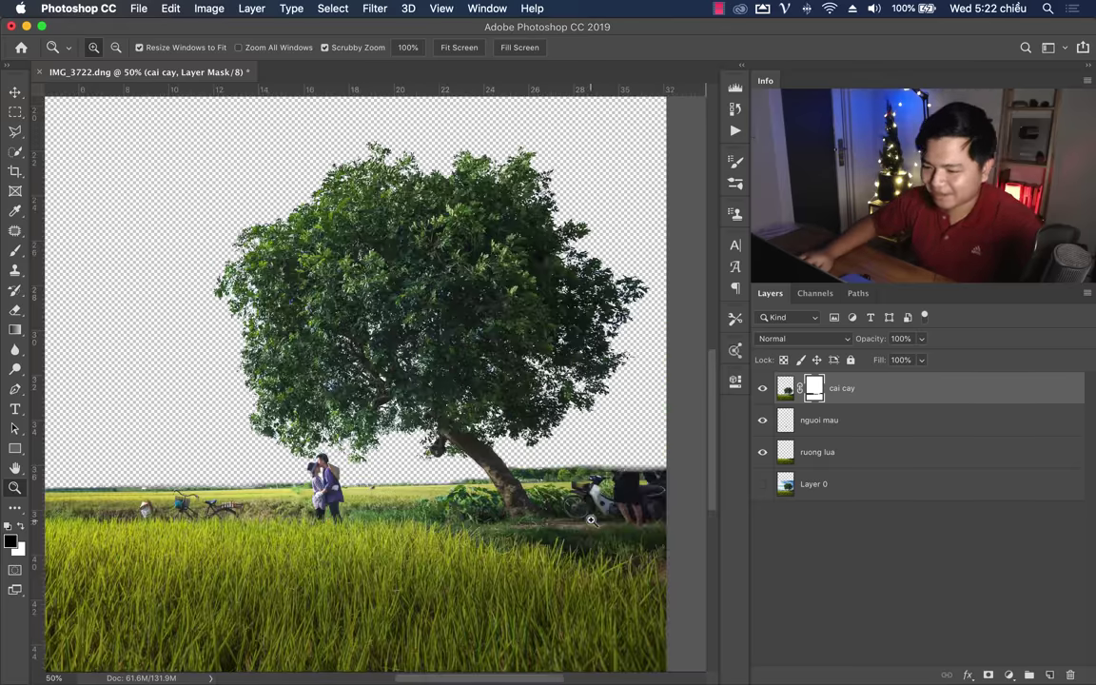
Step: Inspect the tree cutout, toggle the cai cay layer's visibility, and target its image pixels instead of the mask
{"action": "left_click", "coordinate": [590, 520]}
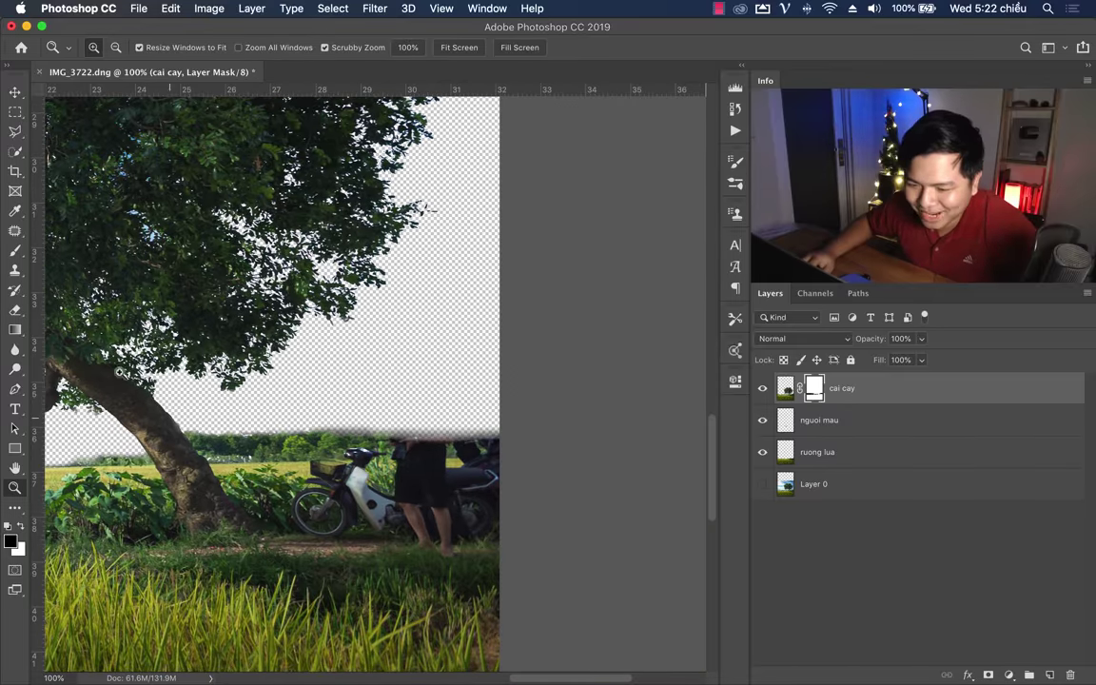
{"action": "left_click_drag", "start_coordinate": [154, 444], "coordinate": [253, 445]}
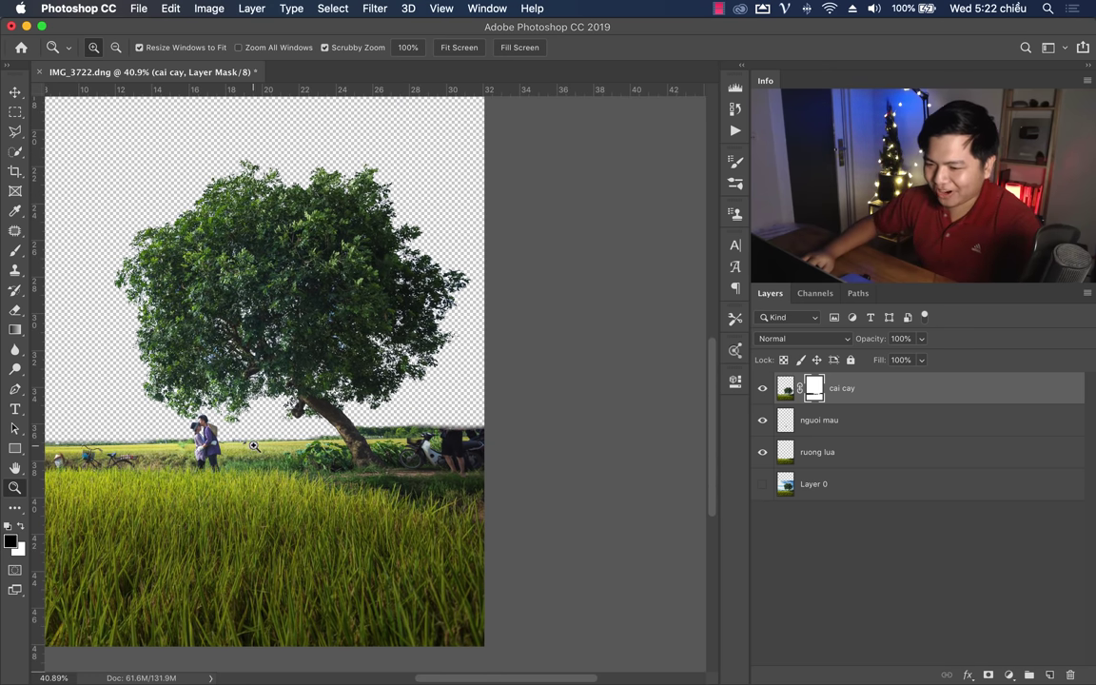
{"action": "left_click_drag", "start_coordinate": [326, 425], "coordinate": [348, 424]}
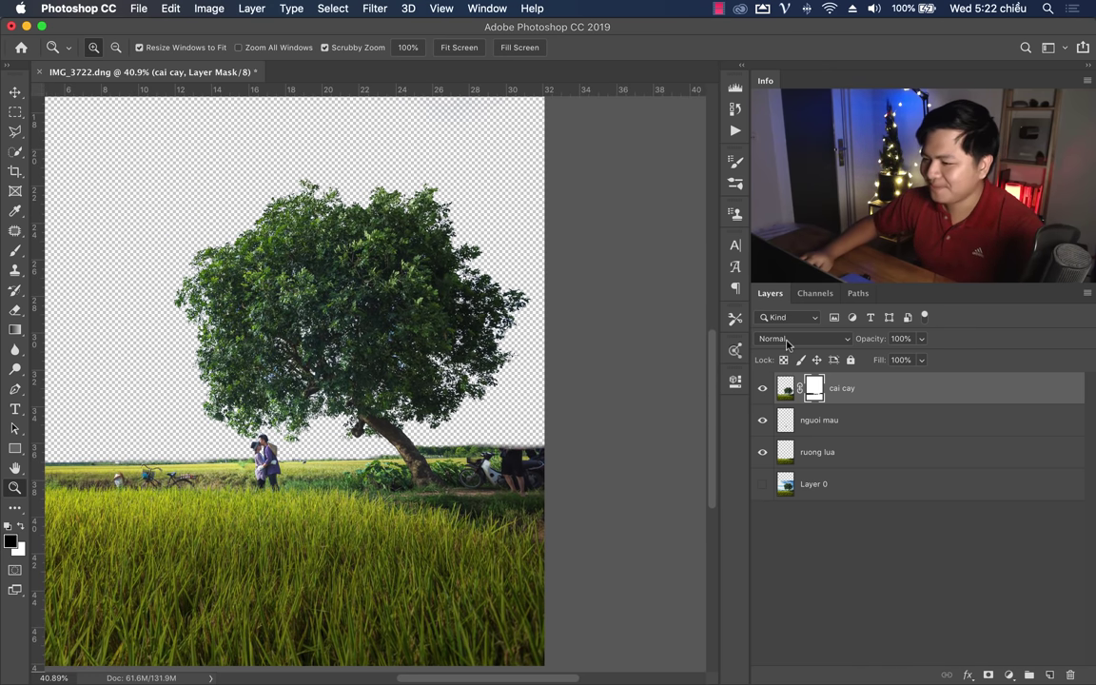
{"action": "left_click", "coordinate": [762, 388]}
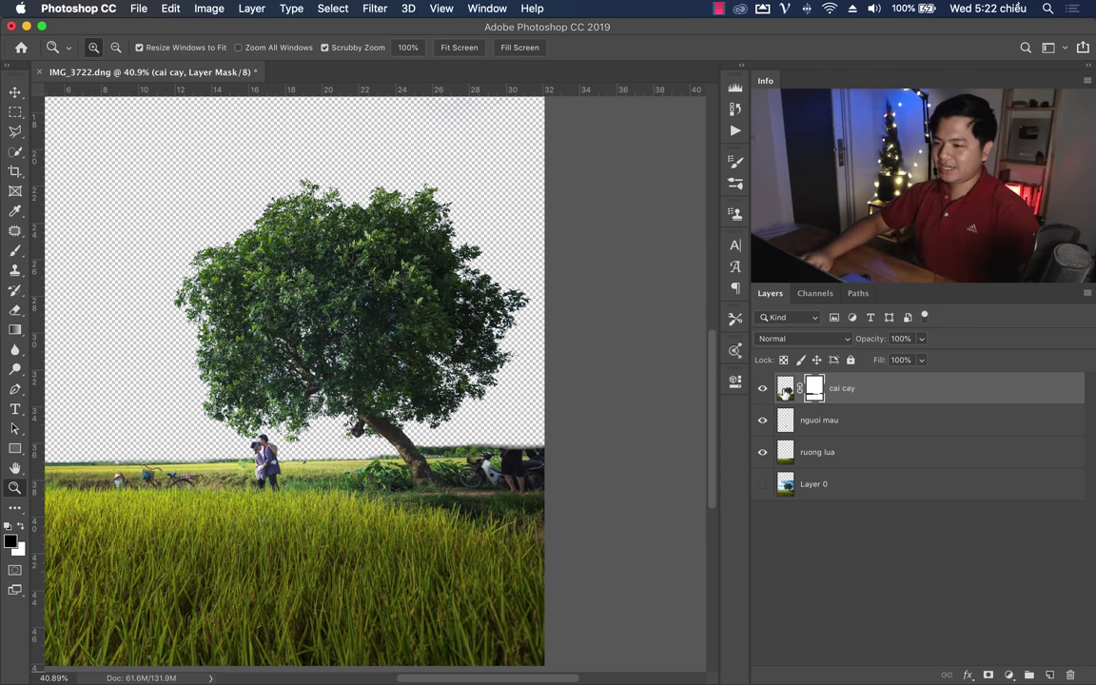
{"action": "left_click", "coordinate": [784, 389]}
{"action": "left_click", "coordinate": [505, 488]}
{"action": "left_click", "coordinate": [505, 488]}
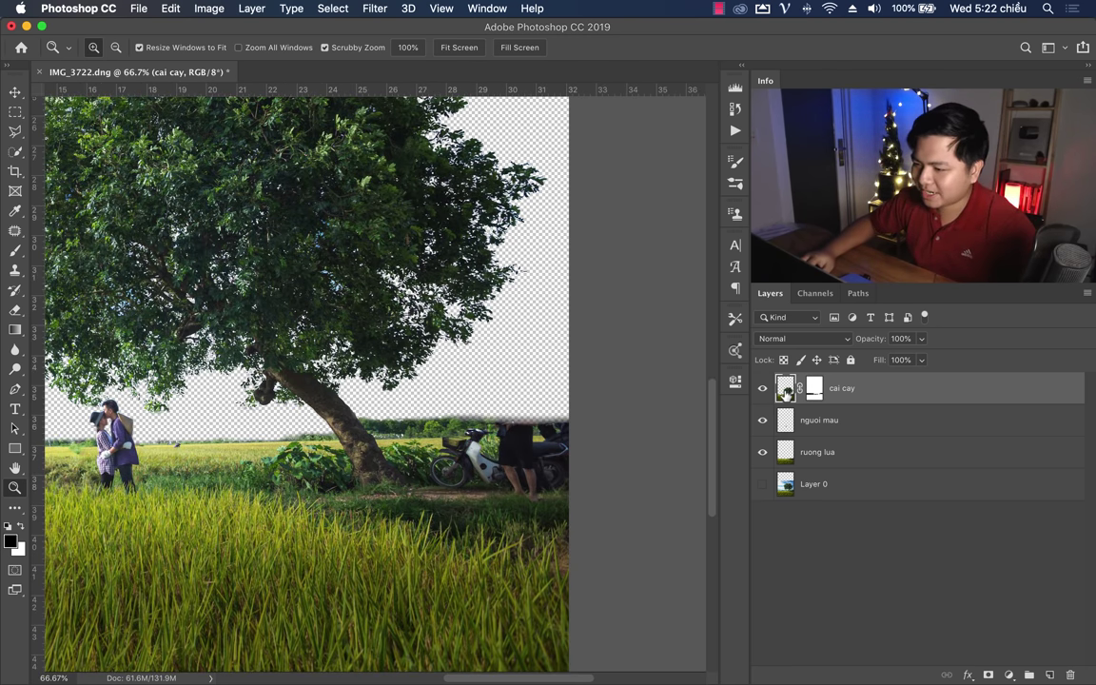
Step: Select the Clone Stamp Tool with a 185 px soft brush
{"action": "left_click", "coordinate": [16, 273]}
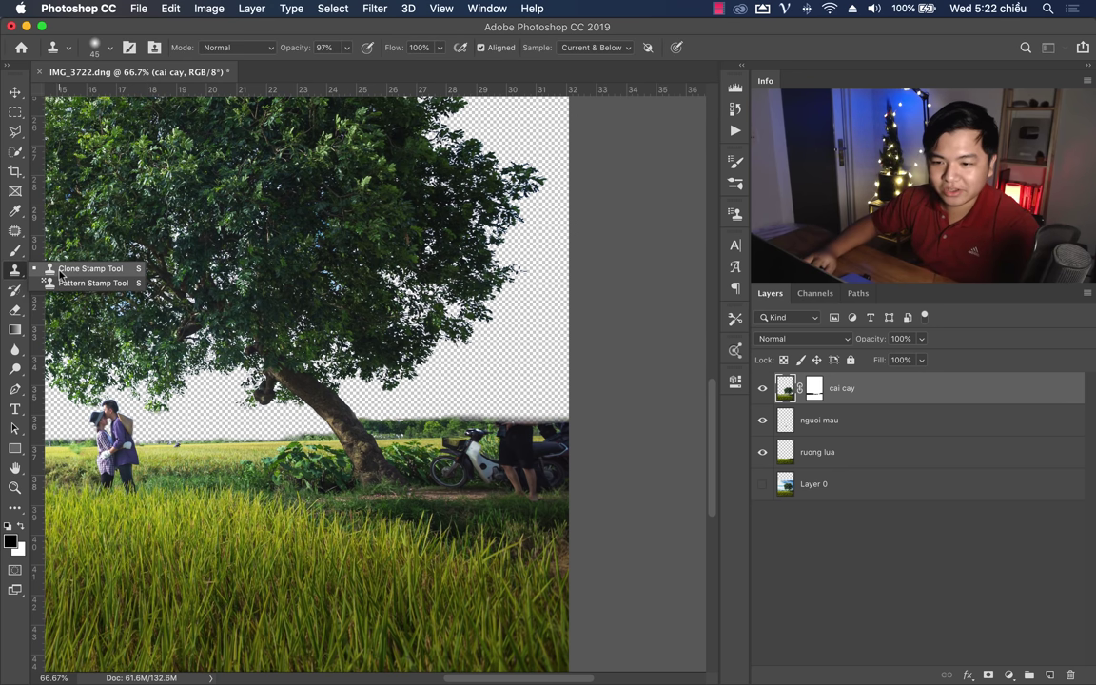
{"action": "left_click", "coordinate": [60, 270]}
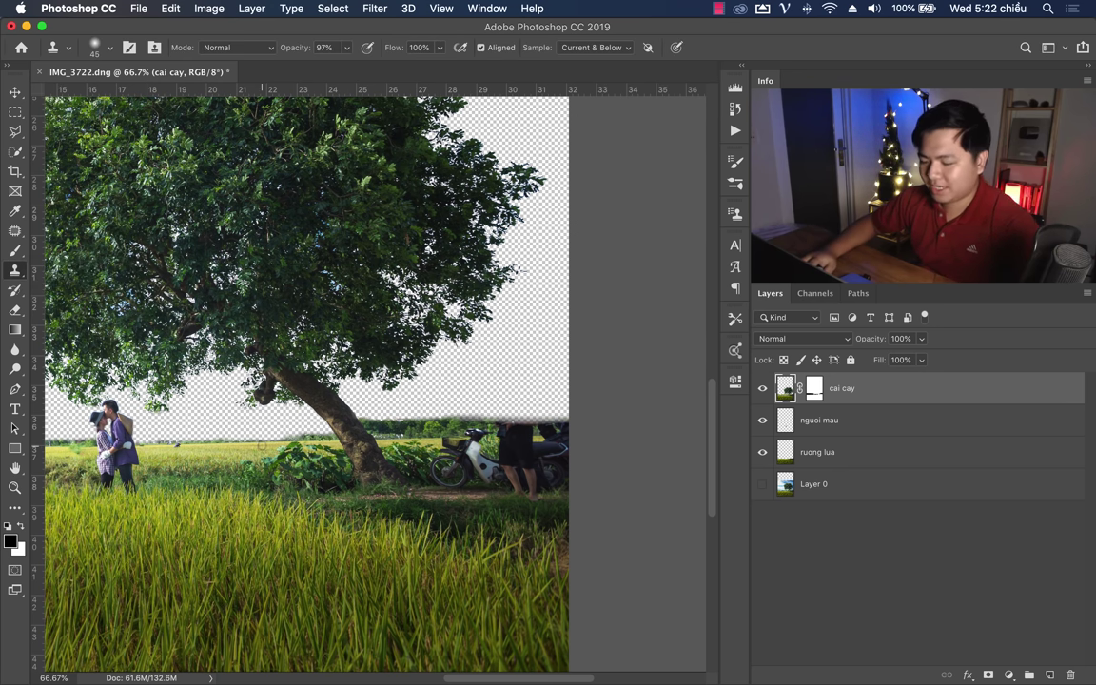
{"action": "key", "text": "bracketright"}
{"action": "right_click", "coordinate": [349, 336]}
{"action": "key", "text": "bracketright"}
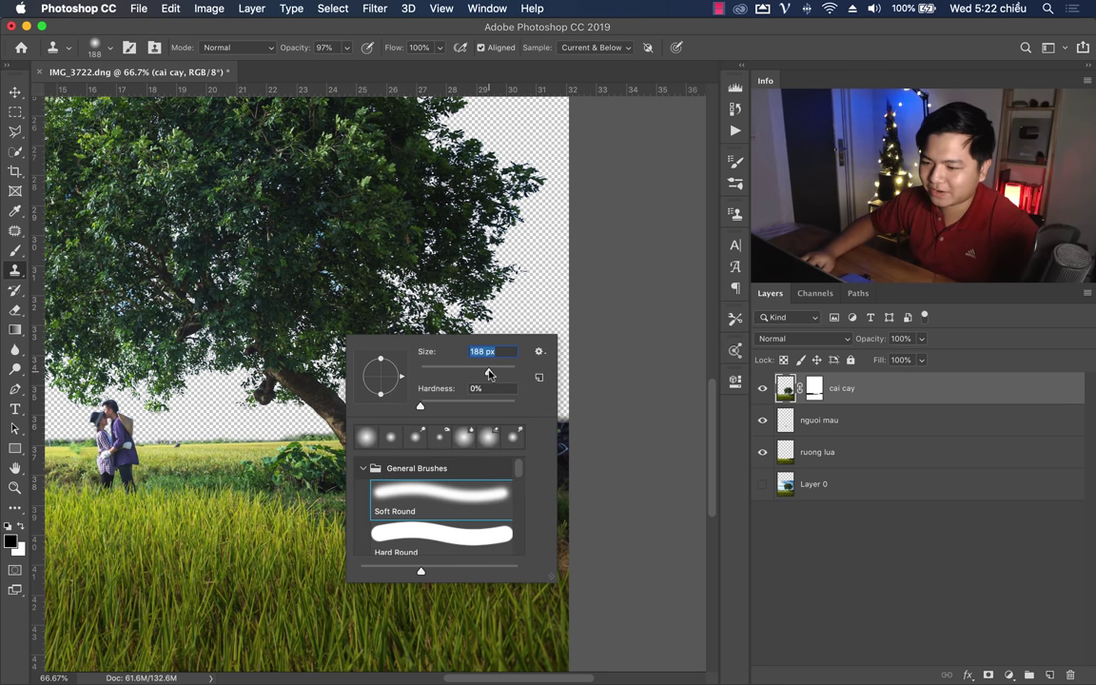
{"action": "key", "text": "Return"}
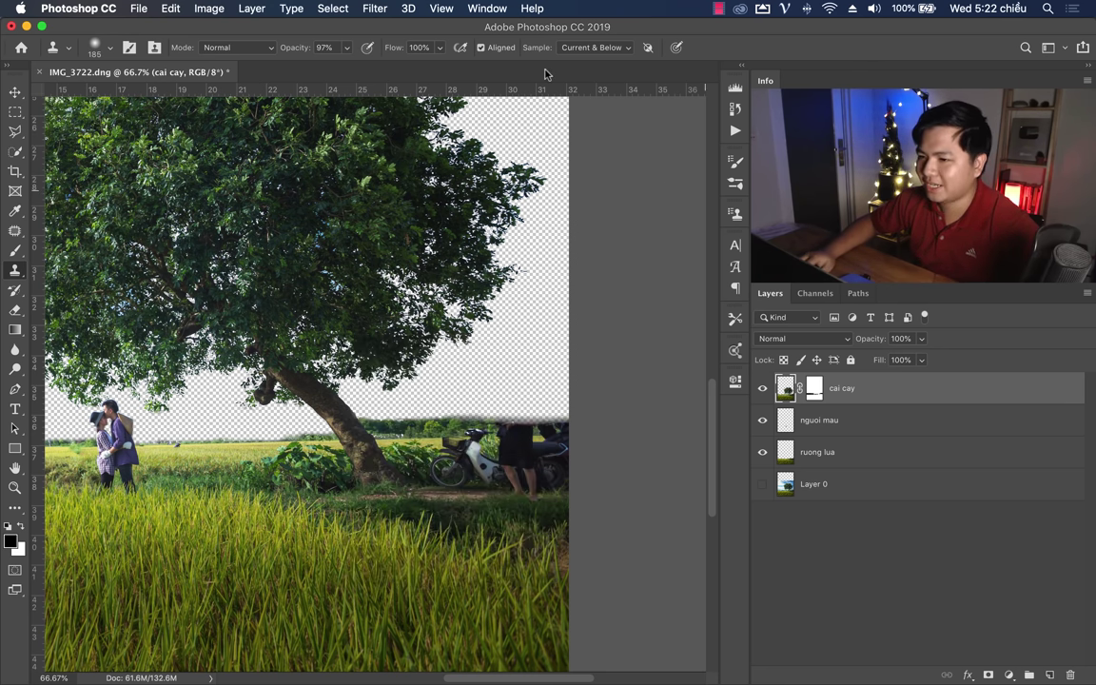
Step: Clone grass and foliage over the motorbike and the man beside the trunk
{"action": "left_click", "coordinate": [735, 215]}
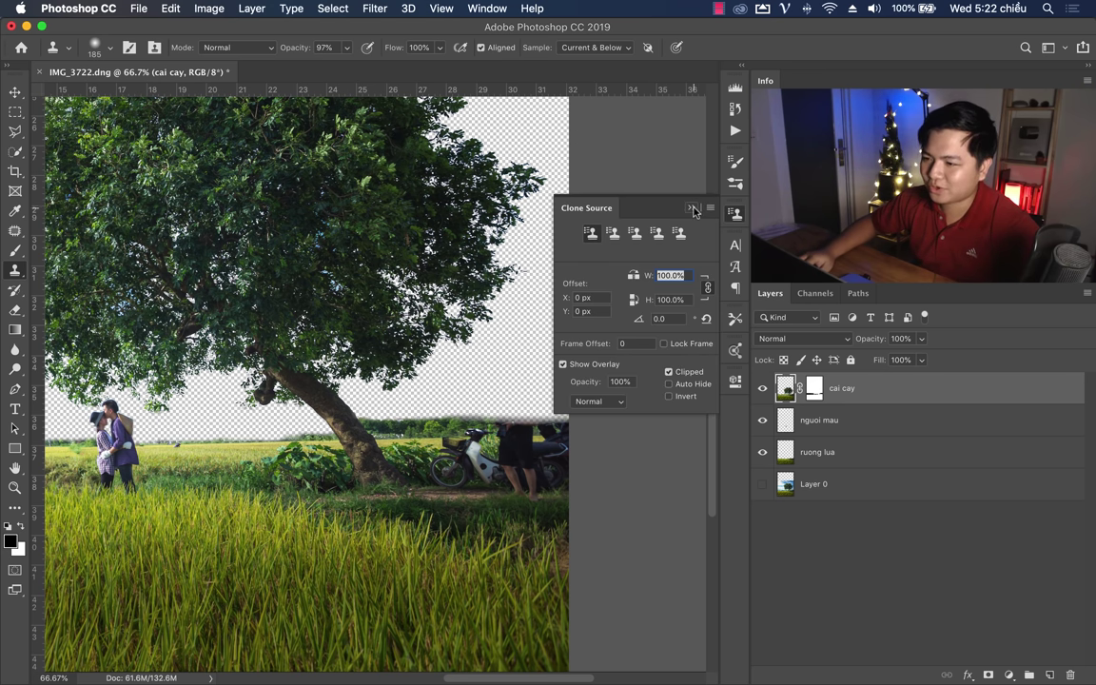
{"action": "left_click", "coordinate": [693, 209]}
{"action": "left_click", "coordinate": [483, 10]}
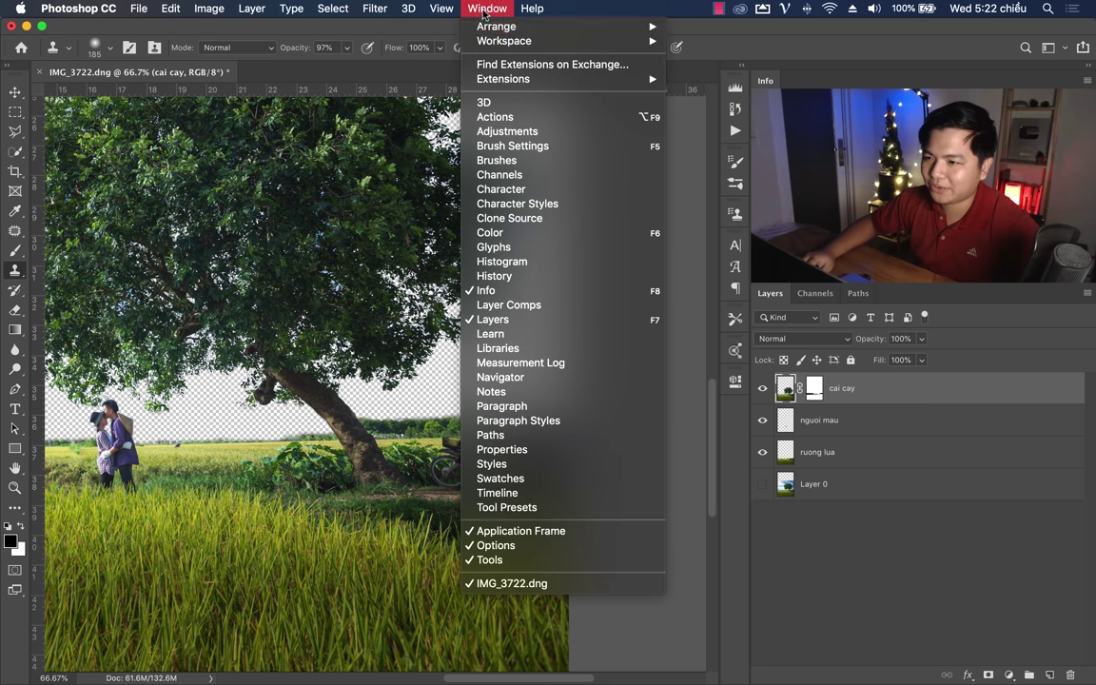
{"action": "left_click", "coordinate": [523, 224]}
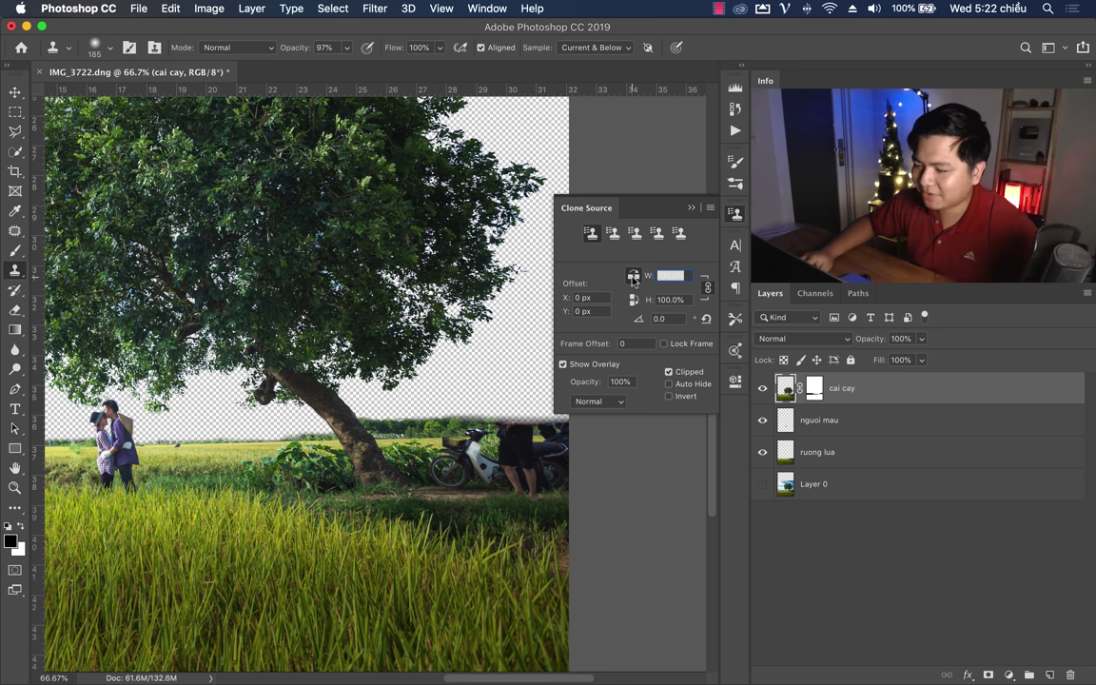
{"action": "left_click", "coordinate": [690, 209]}
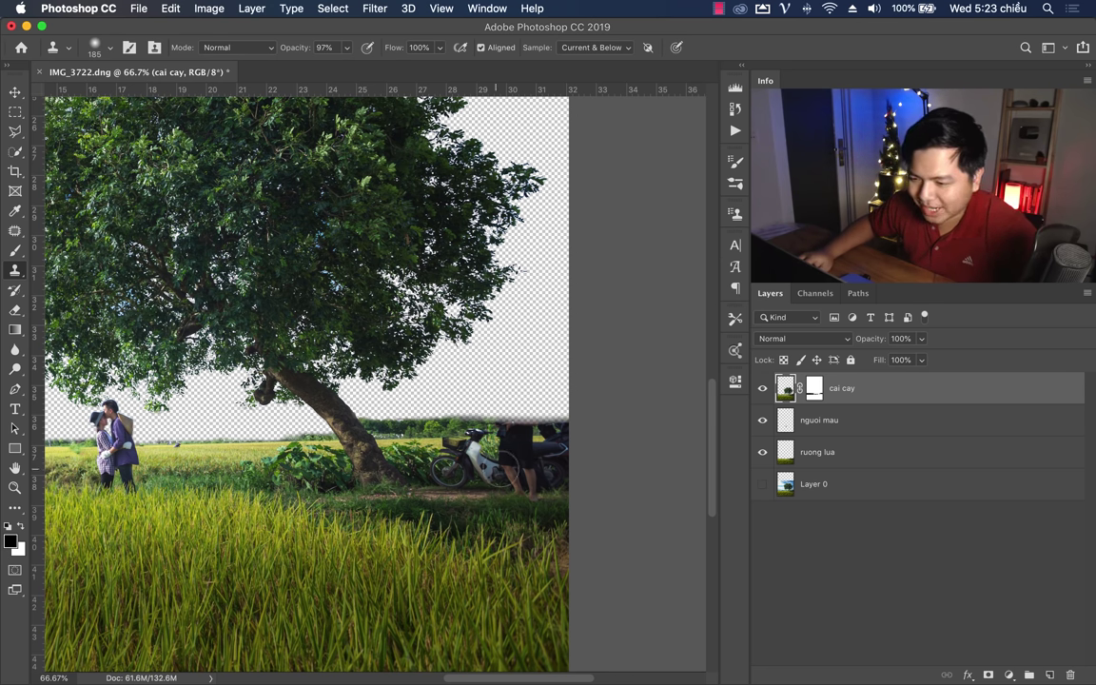
{"action": "mouse_move", "coordinate": [490, 464]}
{"action": "left_mouse_down"}
{"action": "mouse_move", "coordinate": [457, 418]}
{"action": "mouse_move", "coordinate": [569, 473]}
{"action": "left_mouse_up"}
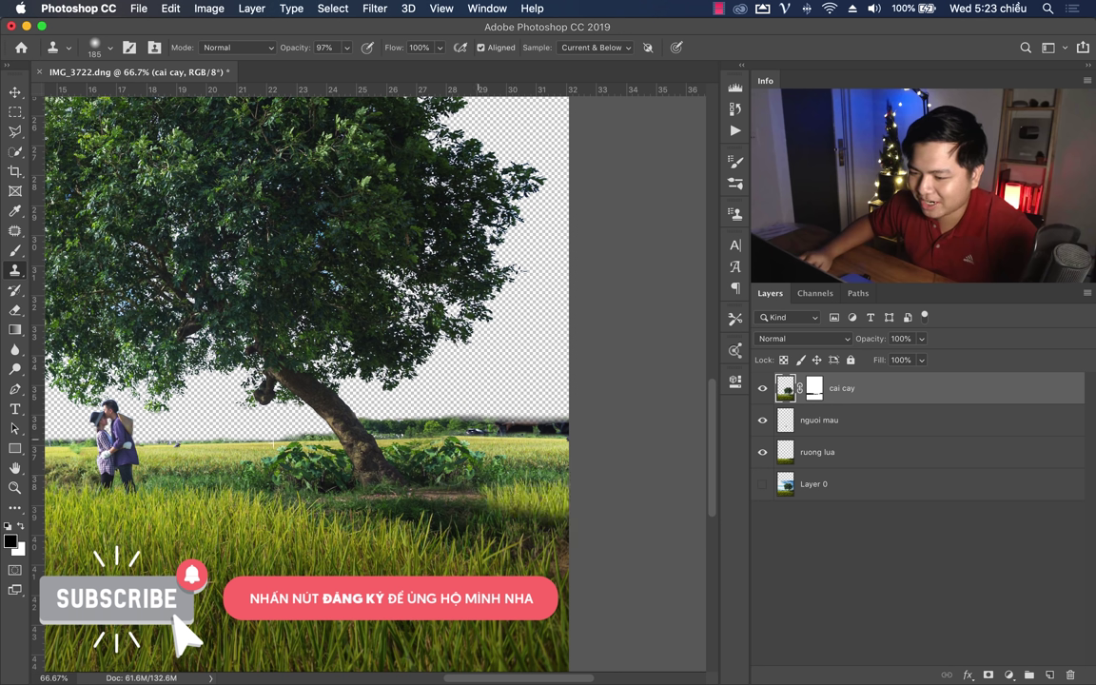
Step: Draw a polygonal selection around the horizon band right of the trunk
{"action": "key", "text": "z"}
{"action": "key", "text": "ctrl+0"}
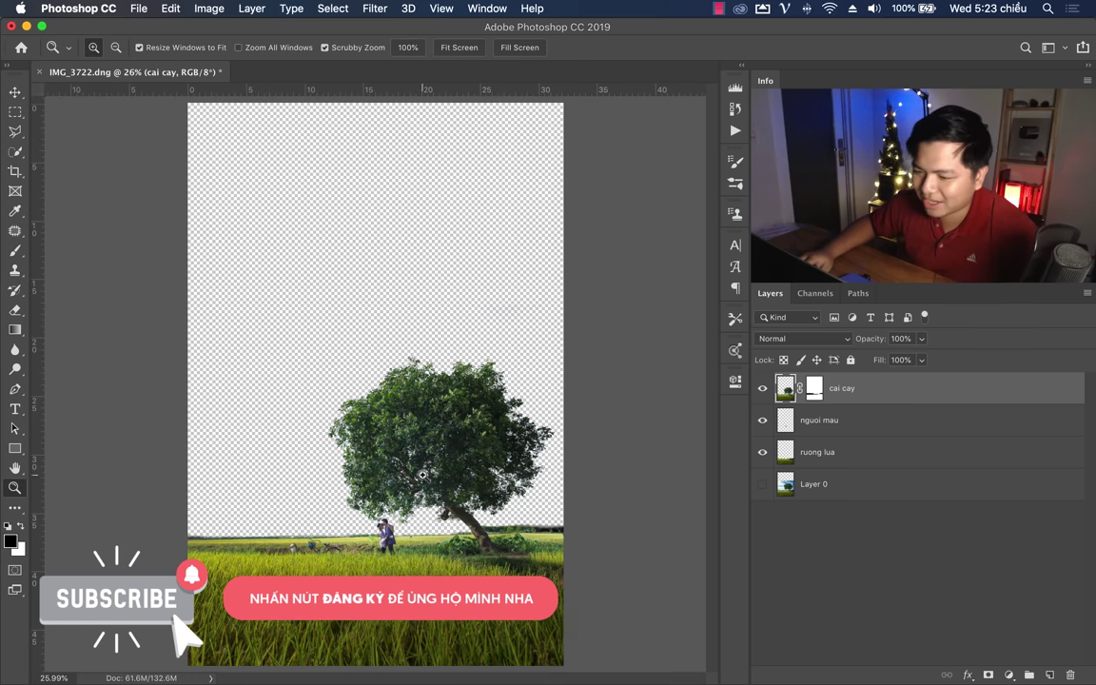
{"action": "mouse_move", "coordinate": [463, 475]}
{"action": "left_mouse_down"}
{"action": "mouse_move", "coordinate": [640, 521]}
{"action": "mouse_move", "coordinate": [296, 469]}
{"action": "left_mouse_up"}
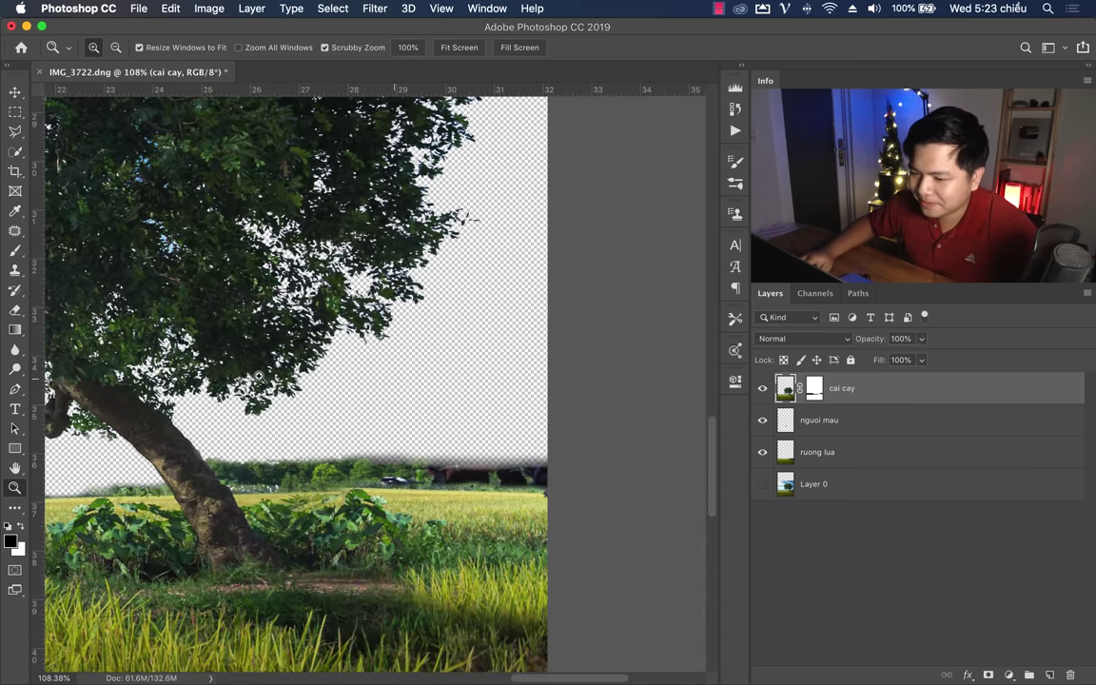
{"action": "left_click", "coordinate": [16, 133]}
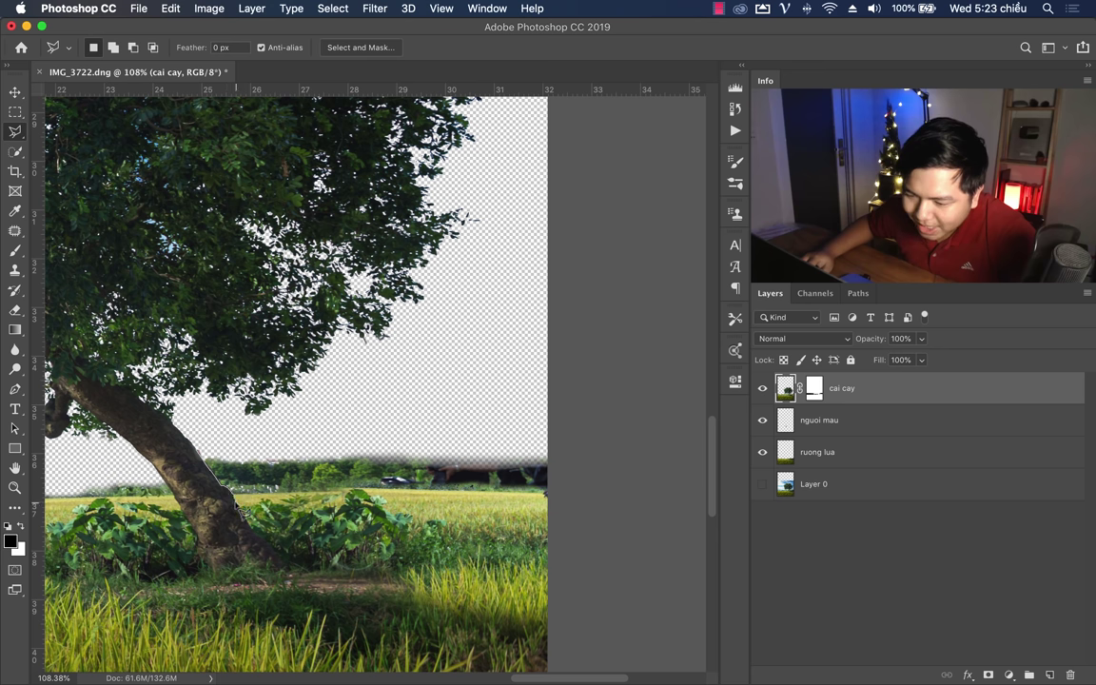
{"action": "left_click", "coordinate": [590, 521]}
{"action": "left_click", "coordinate": [603, 436]}
{"action": "left_click", "coordinate": [583, 416]}
{"action": "left_click", "coordinate": [383, 359]}
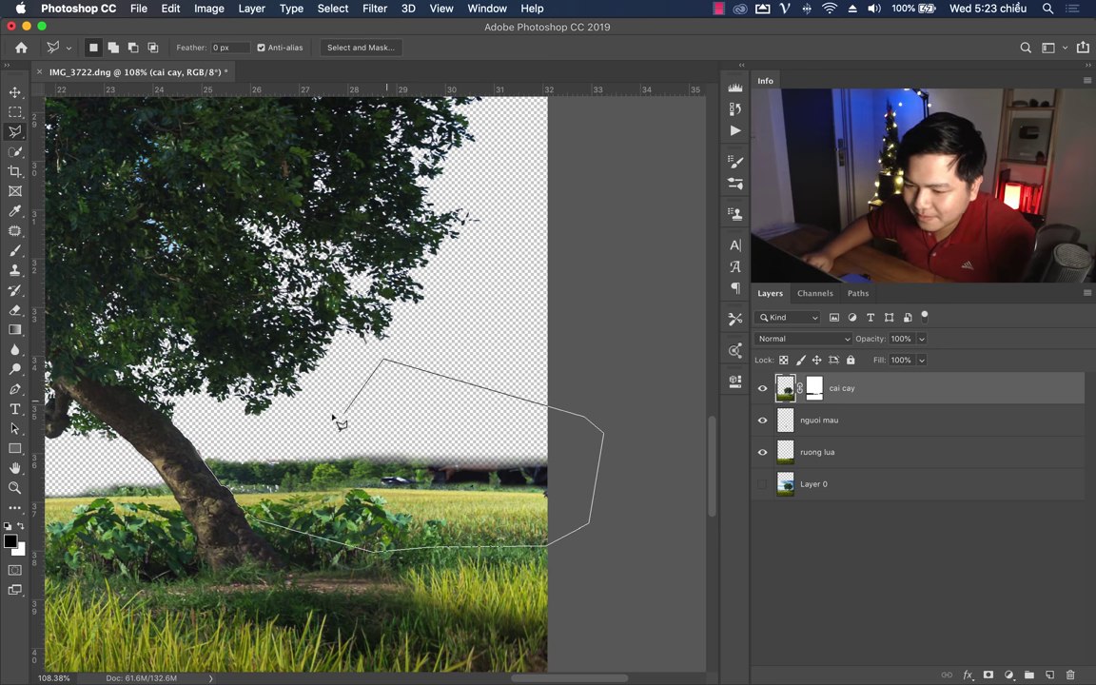
{"action": "left_click", "coordinate": [222, 430]}
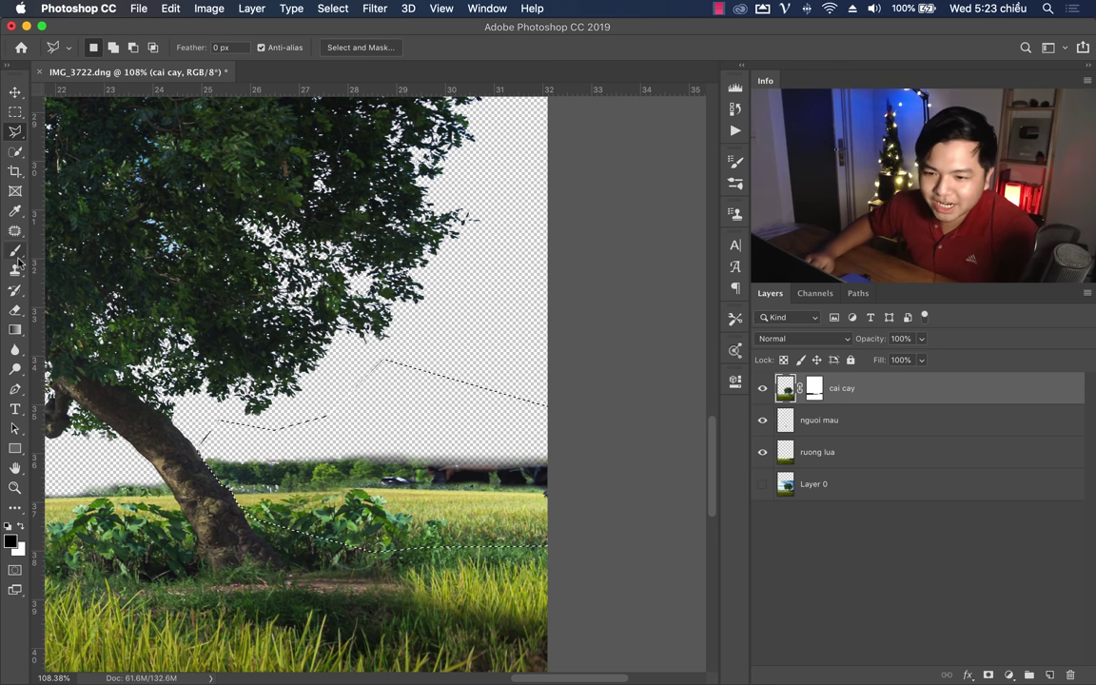
Step: Paint out the horizon band on the cai cay mask with a 400 px brush, then deselect
{"action": "left_click", "coordinate": [15, 250]}
{"action": "left_click", "coordinate": [815, 388]}
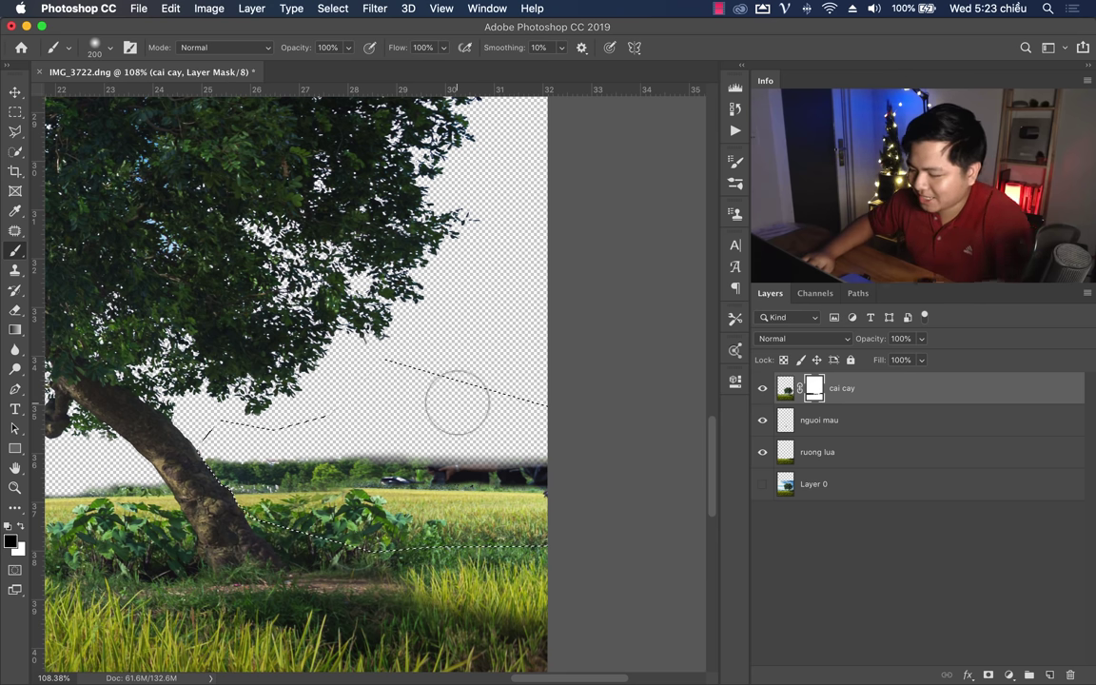
{"action": "key", "text": "bracketright"}
{"action": "key", "text": "bracketright"}
{"action": "key", "text": "bracketright"}
{"action": "mouse_move", "coordinate": [558, 373]}
{"action": "left_mouse_down"}
{"action": "mouse_move", "coordinate": [185, 364]}
{"action": "mouse_move", "coordinate": [501, 305]}
{"action": "mouse_move", "coordinate": [271, 336]}
{"action": "mouse_move", "coordinate": [590, 361]}
{"action": "left_mouse_up"}
{"action": "left_click_drag", "start_coordinate": [464, 354], "coordinate": [195, 328]}
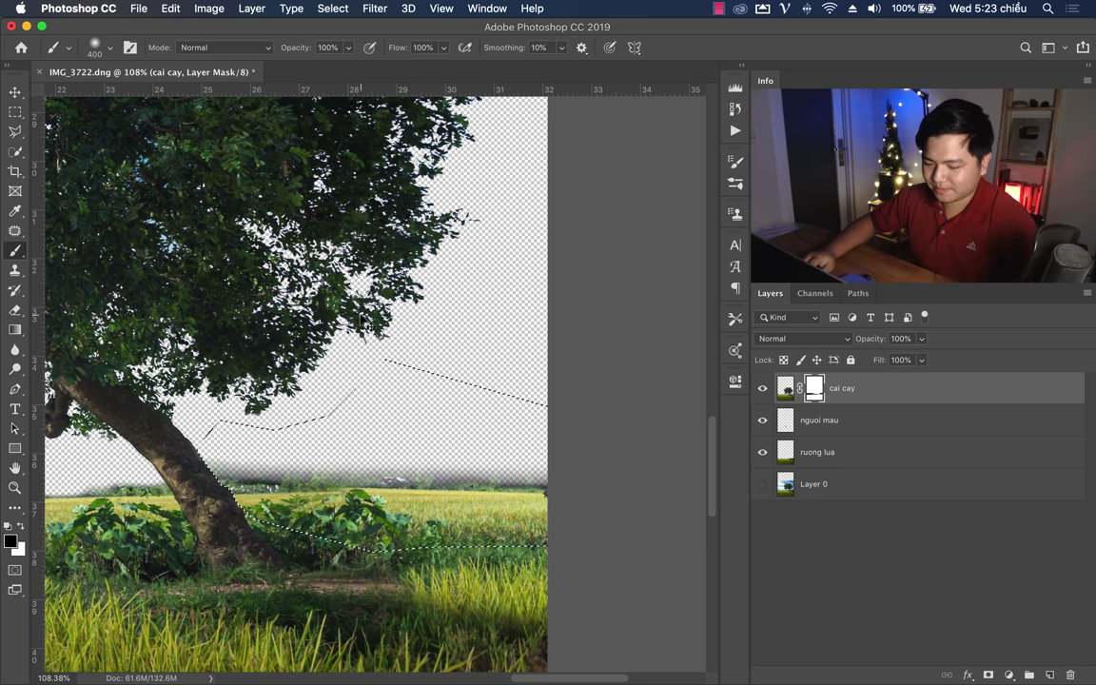
{"action": "key", "text": "ctrl+d"}
Step: Zoom in on the rice field with the Clone Stamp tool ready on the layer's pixels
{"action": "key", "text": "z"}
{"action": "mouse_move", "coordinate": [391, 330]}
{"action": "left_mouse_down"}
{"action": "mouse_move", "coordinate": [380, 335]}
{"action": "mouse_move", "coordinate": [499, 428]}
{"action": "left_mouse_up"}
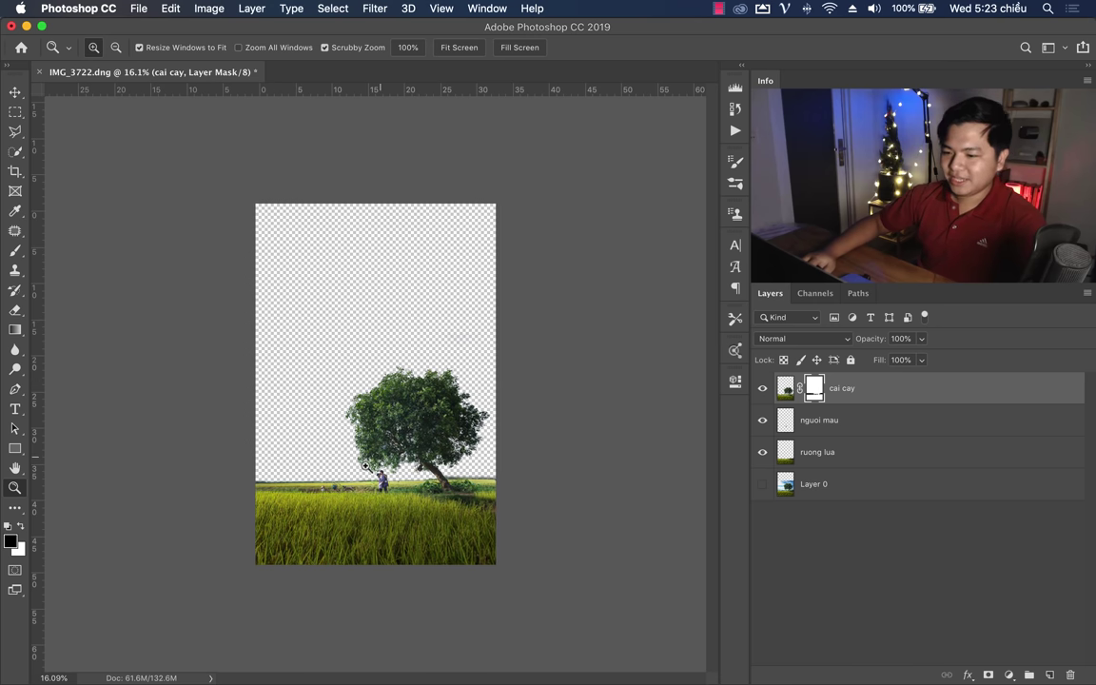
{"action": "mouse_move", "coordinate": [332, 497]}
{"action": "left_mouse_down"}
{"action": "mouse_move", "coordinate": [447, 506]}
{"action": "mouse_move", "coordinate": [402, 418]}
{"action": "mouse_move", "coordinate": [429, 417]}
{"action": "left_mouse_up"}
{"action": "key", "text": "s"}
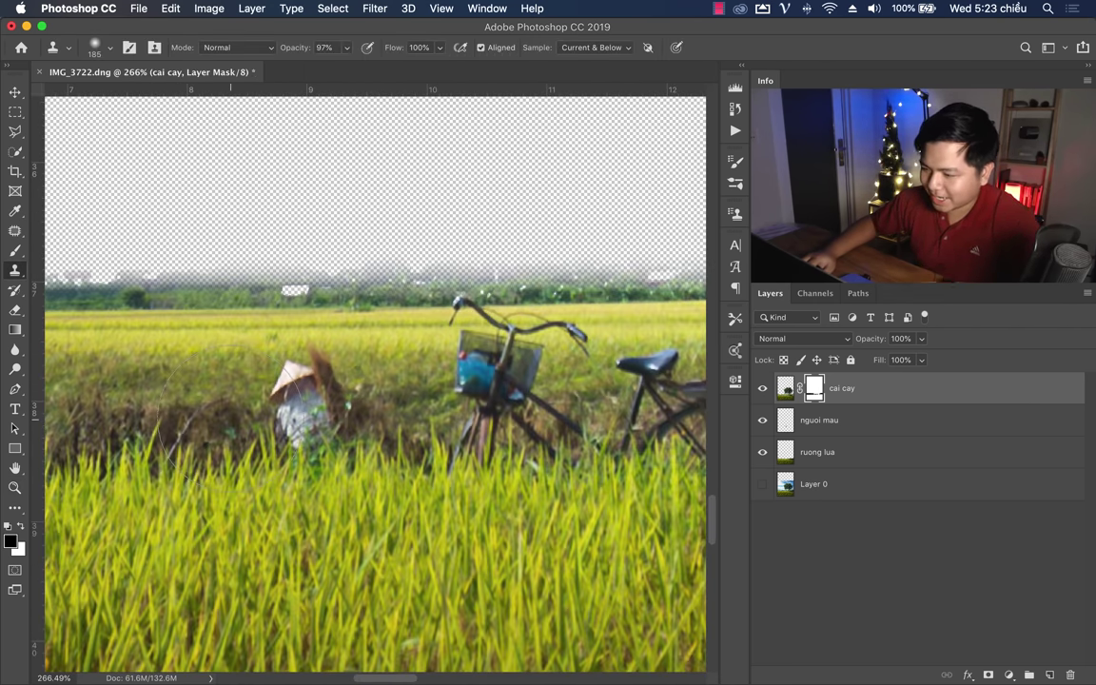
{"action": "key", "text": "bracketleft"}
Step: With a smaller clone brush, paint grass over the farmer in the conical hat
{"action": "key", "text": "super+2"}
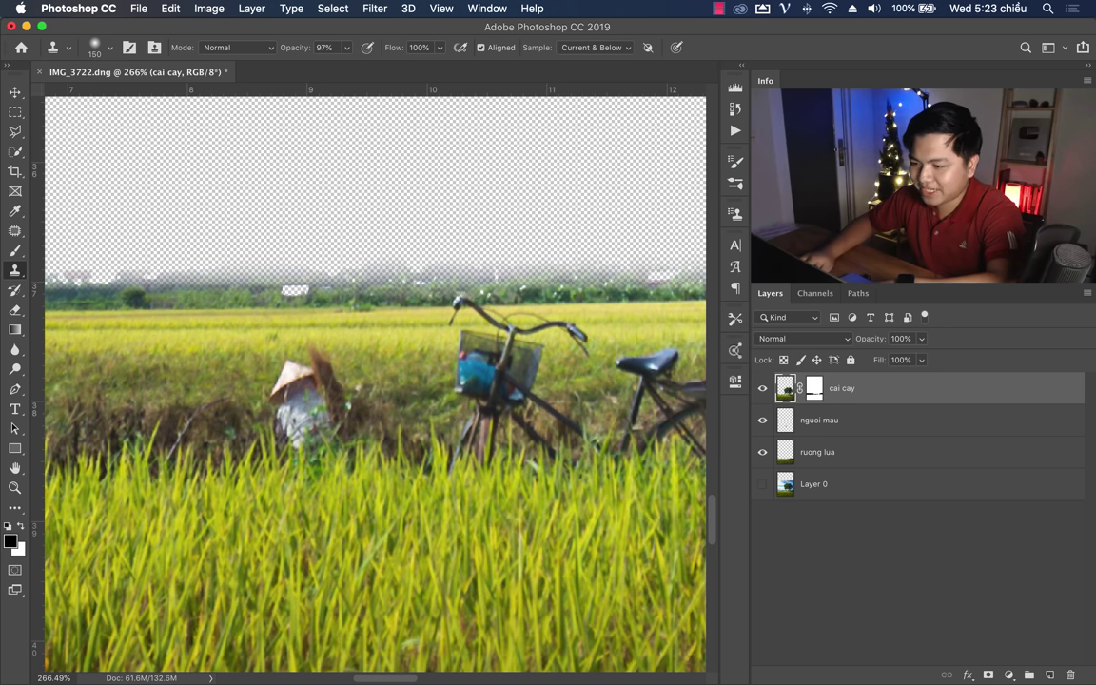
{"action": "key", "text": "bracketleft"}
{"action": "key", "text": "bracketleft"}
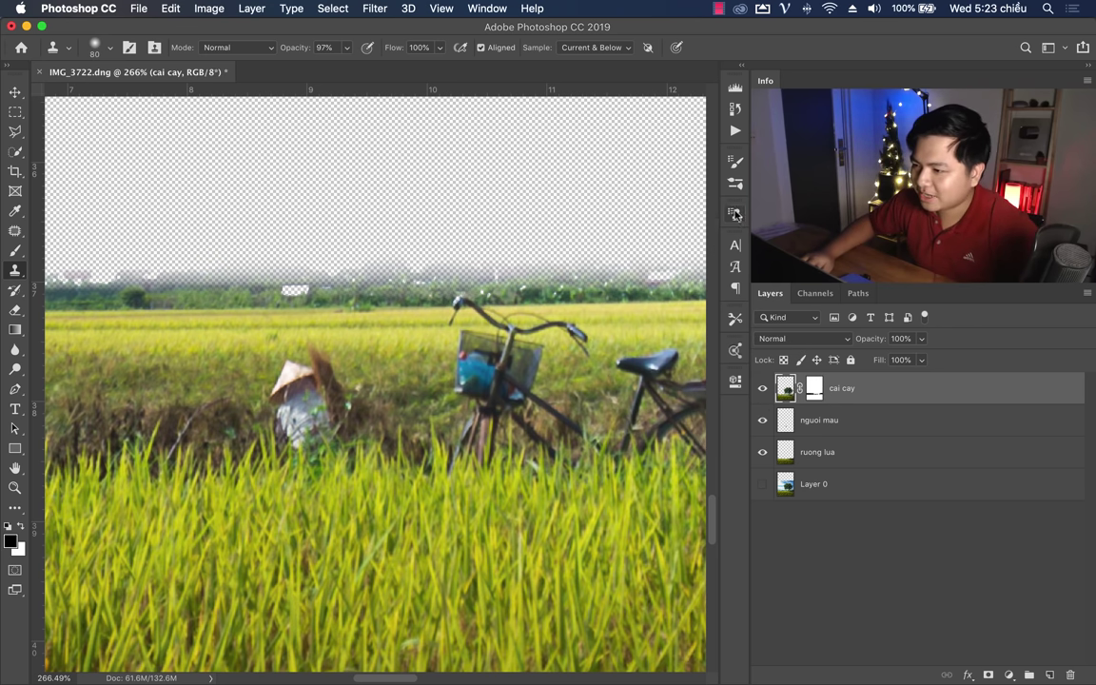
{"action": "left_click", "coordinate": [735, 214]}
{"action": "left_click", "coordinate": [692, 209]}
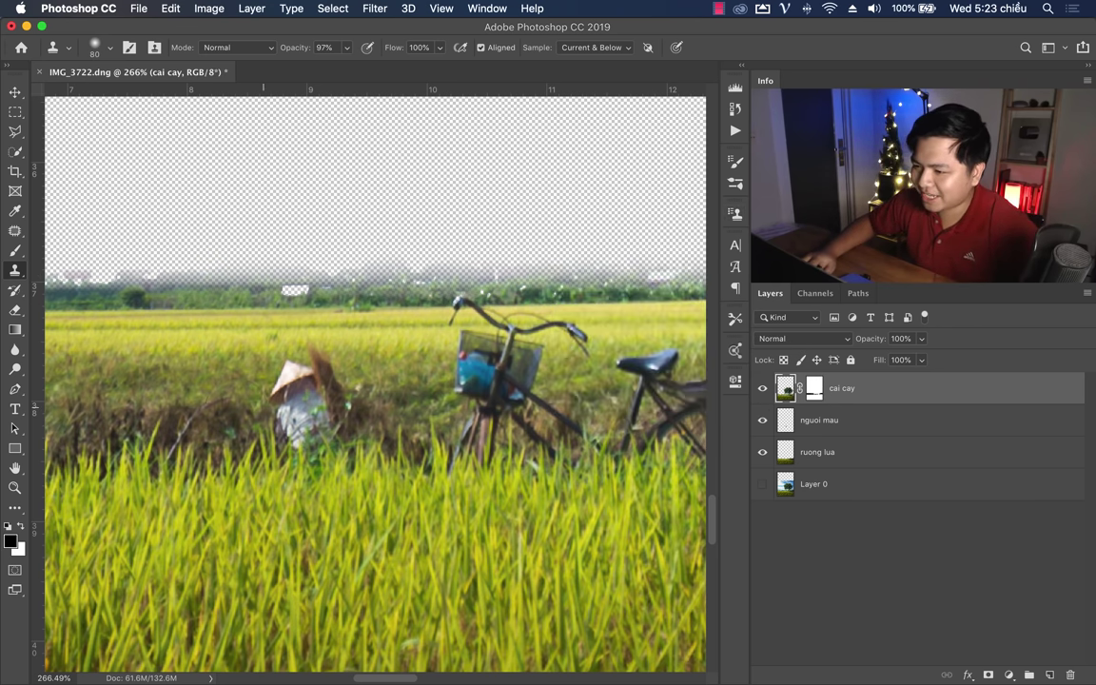
{"action": "left_click_drag", "start_coordinate": [208, 430], "coordinate": [154, 436]}
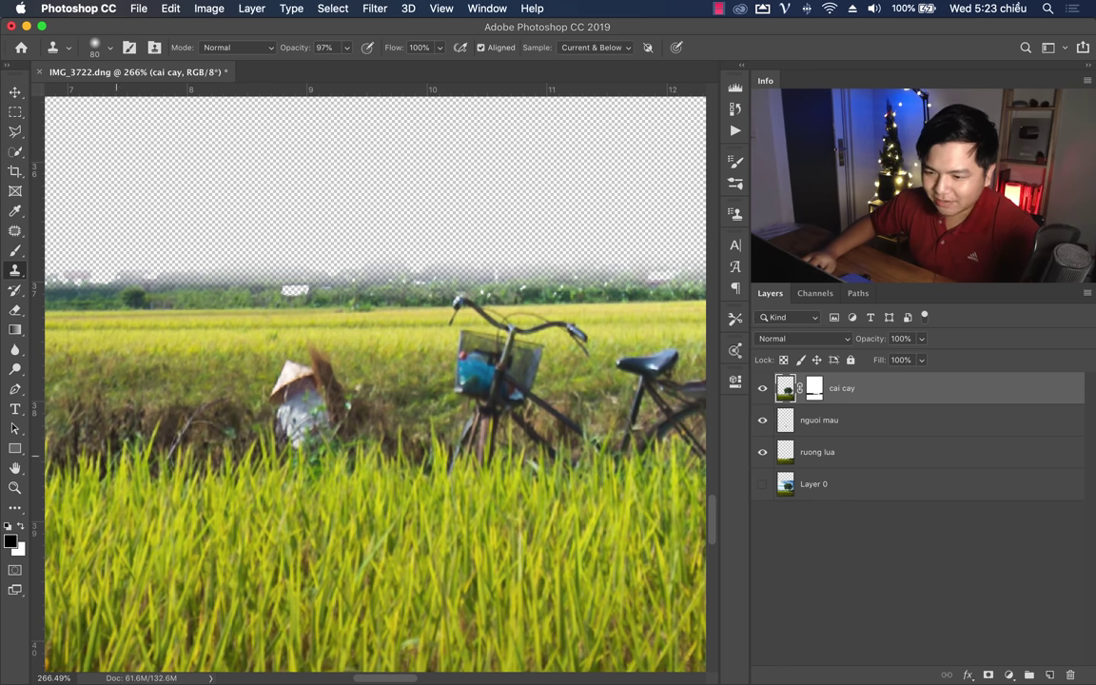
{"action": "mouse_move", "coordinate": [219, 400]}
{"action": "left_mouse_down"}
{"action": "mouse_move", "coordinate": [271, 414]}
{"action": "mouse_move", "coordinate": [280, 394]}
{"action": "mouse_move", "coordinate": [328, 380]}
{"action": "left_mouse_up"}
{"action": "left_click_drag", "start_coordinate": [258, 346], "coordinate": [276, 333]}
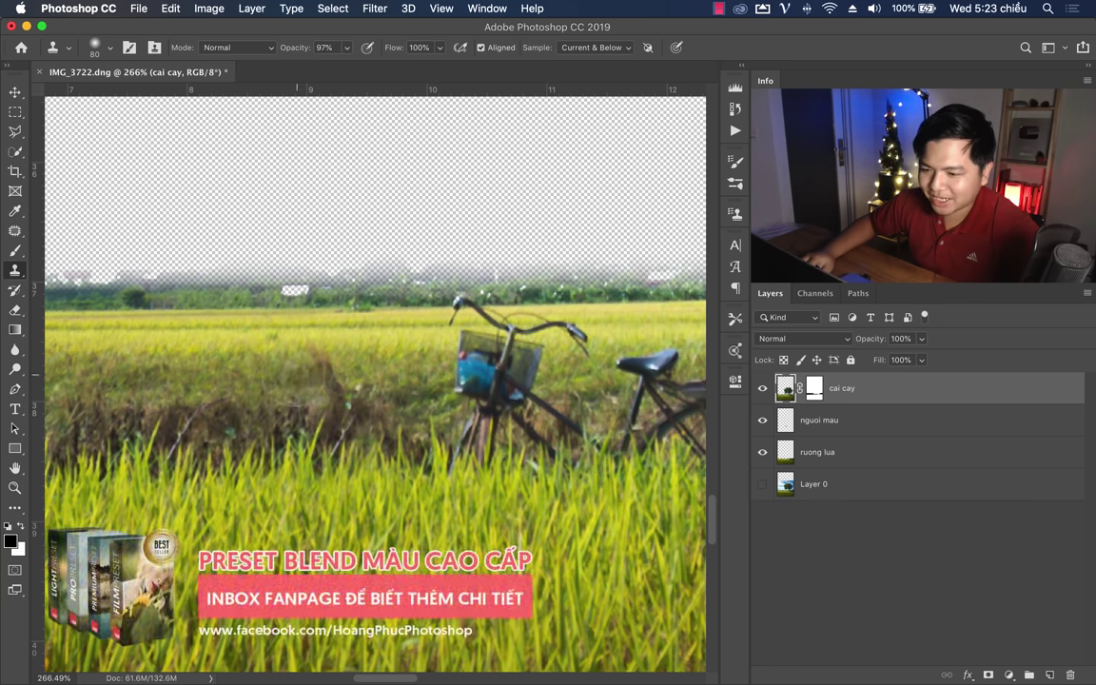
Step: Clone grass over the bicycle, its basket and blue bag, then zoom out to the whole poster
{"action": "left_click_drag", "start_coordinate": [468, 425], "coordinate": [365, 477]}
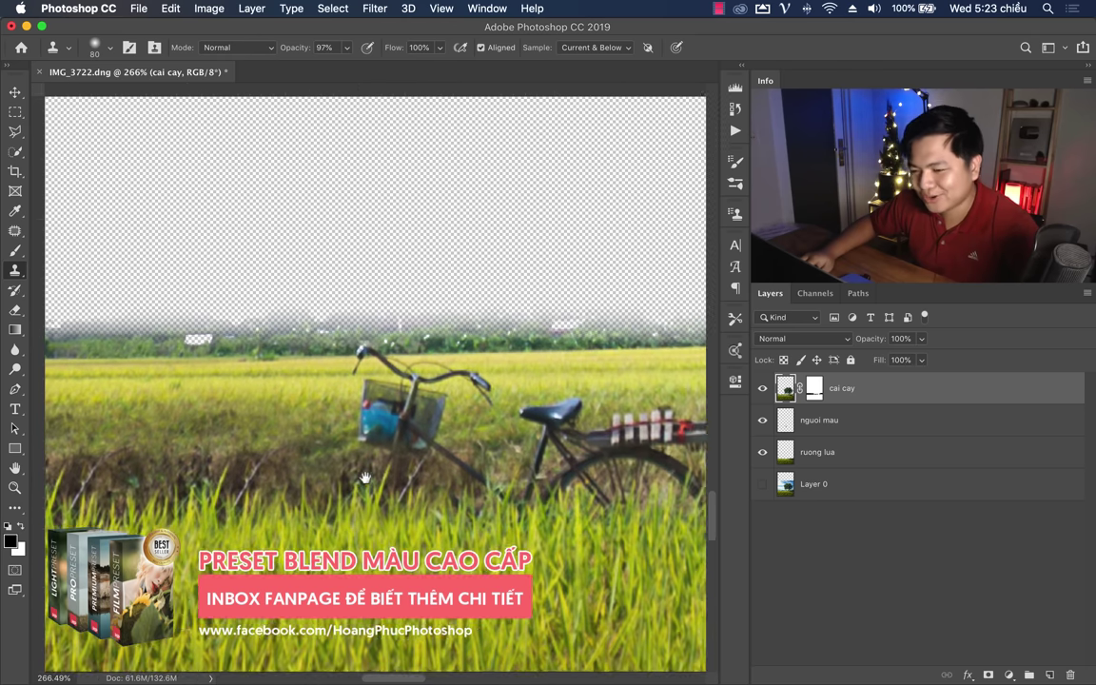
{"action": "key", "text": "ctrl+r"}
{"action": "mouse_move", "coordinate": [419, 424]}
{"action": "left_mouse_down"}
{"action": "mouse_move", "coordinate": [344, 388]}
{"action": "mouse_move", "coordinate": [423, 387]}
{"action": "mouse_move", "coordinate": [314, 419]}
{"action": "mouse_move", "coordinate": [447, 438]}
{"action": "mouse_move", "coordinate": [542, 496]}
{"action": "left_mouse_up"}
{"action": "left_click_drag", "start_coordinate": [502, 442], "coordinate": [442, 367]}
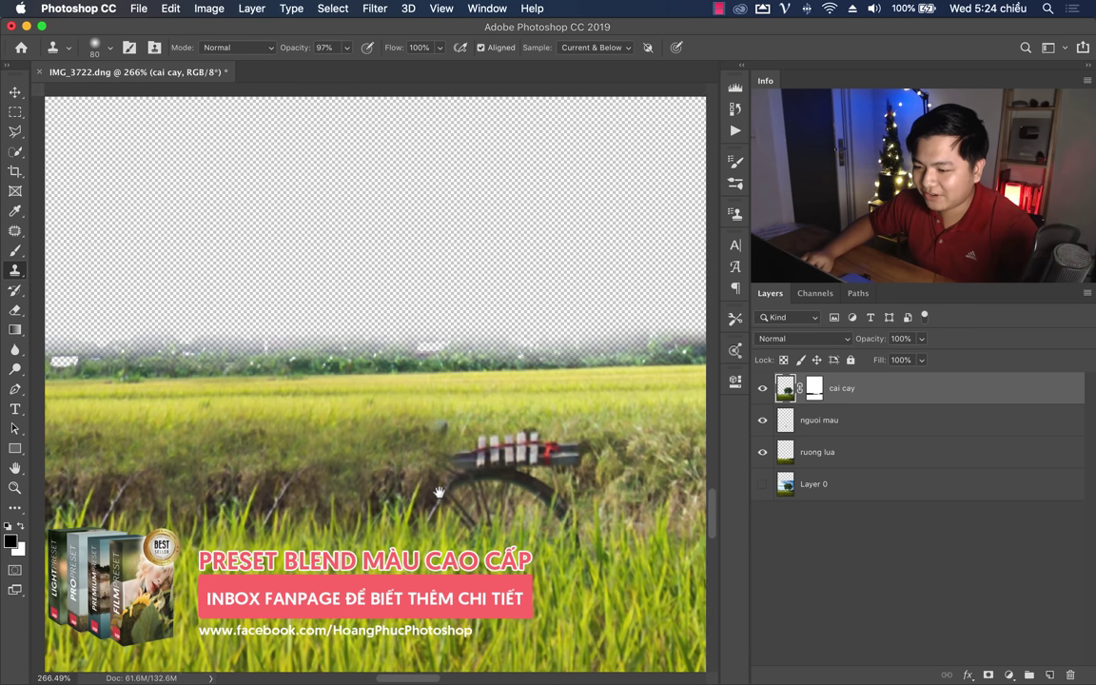
{"action": "scroll", "coordinate": [376, 380], "scroll_direction": "right", "scroll_amount": 5}
{"action": "left_click_drag", "start_coordinate": [466, 428], "coordinate": [381, 380]}
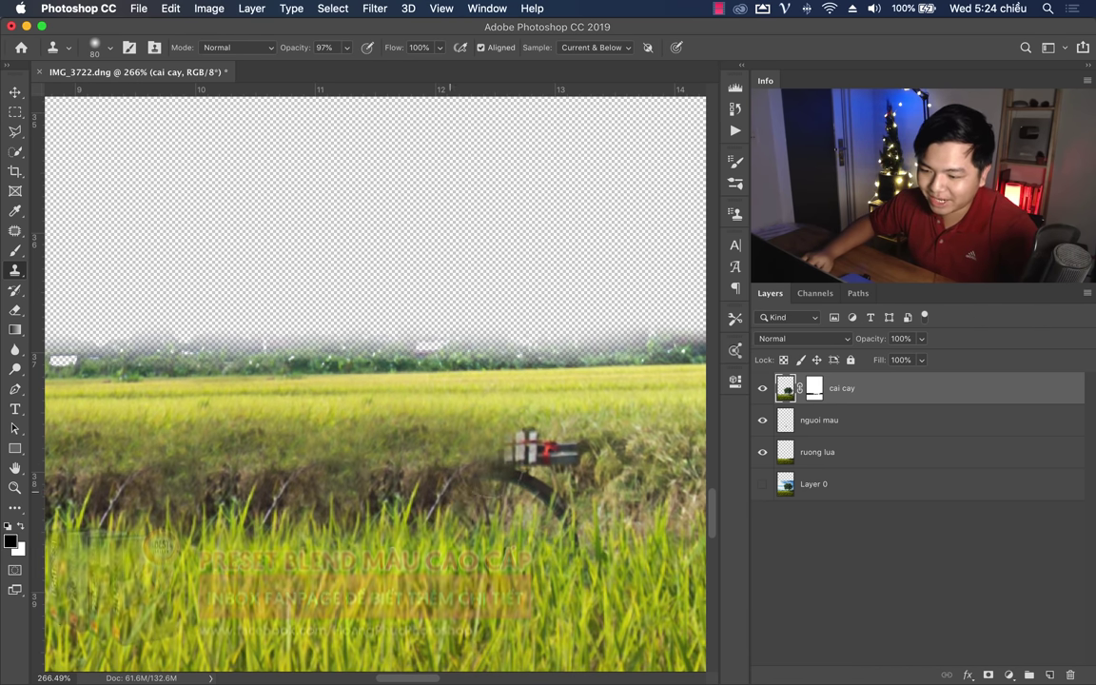
{"action": "left_click_drag", "start_coordinate": [438, 447], "coordinate": [499, 385]}
{"action": "left_click_drag", "start_coordinate": [490, 456], "coordinate": [556, 381]}
{"action": "key", "text": "z"}
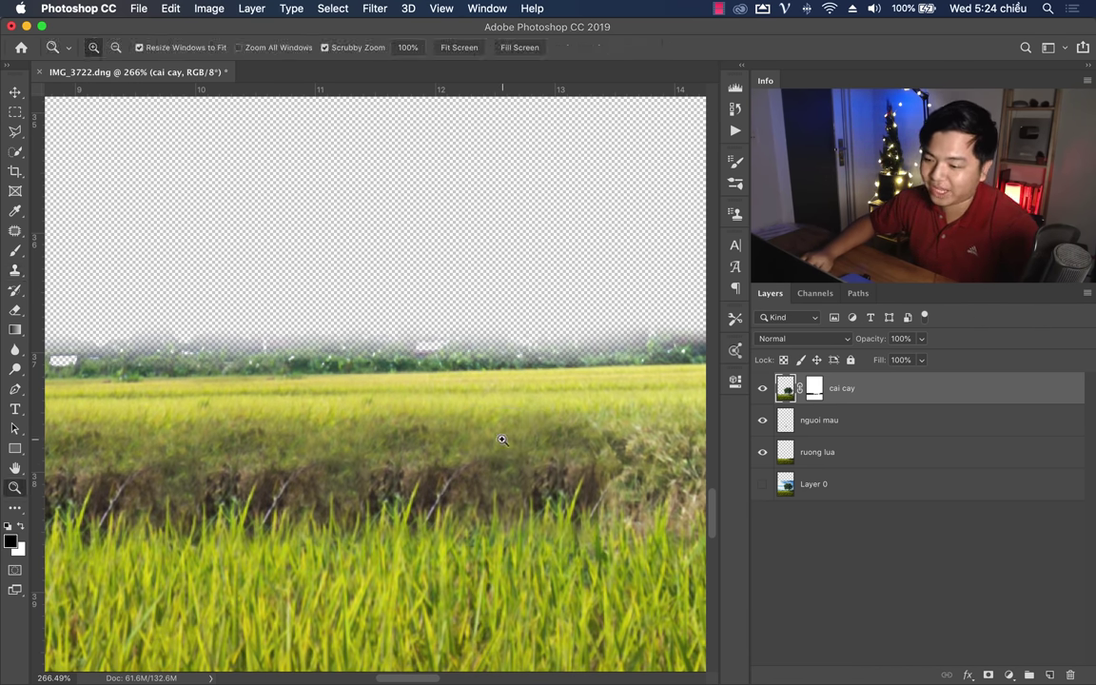
{"action": "mouse_move", "coordinate": [502, 439]}
{"action": "left_mouse_down"}
{"action": "mouse_move", "coordinate": [380, 465]}
{"action": "mouse_move", "coordinate": [448, 465]}
{"action": "mouse_move", "coordinate": [386, 471]}
{"action": "left_mouse_up"}
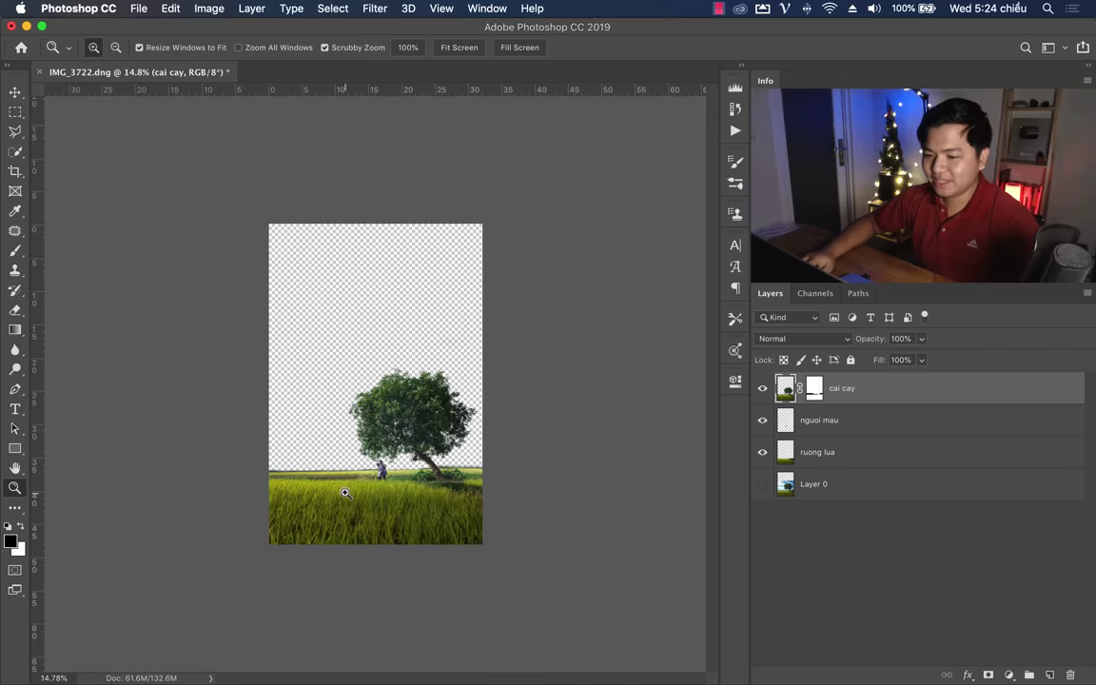
Step: Select 4SCzTtbFSh.nef in Finder and open it with Adobe Photoshop CC 2019
{"action": "left_click", "coordinate": [345, 492]}
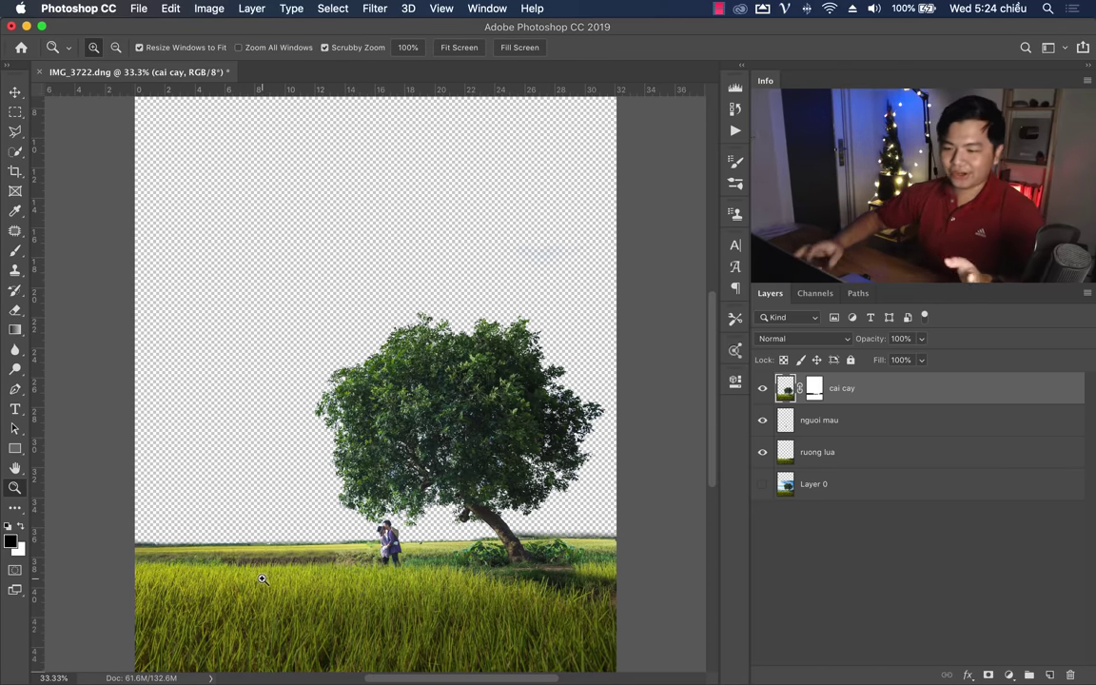
{"action": "left_click_drag", "start_coordinate": [351, 529], "coordinate": [314, 552]}
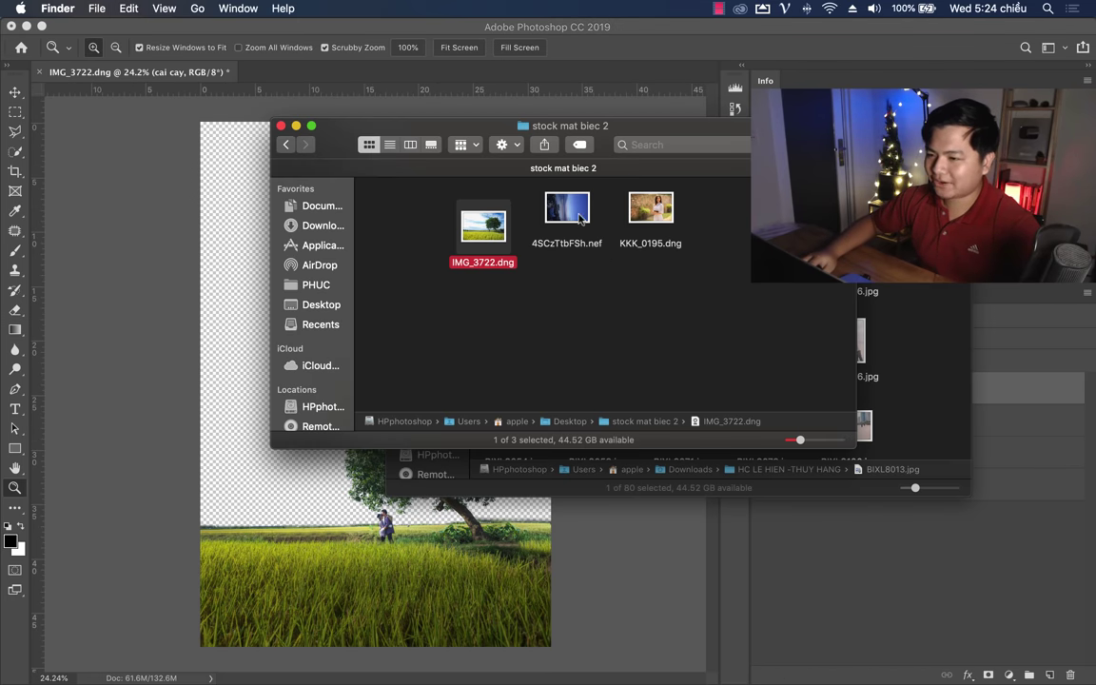
{"action": "key", "text": "Right"}
{"action": "right_click", "coordinate": [568, 209]}
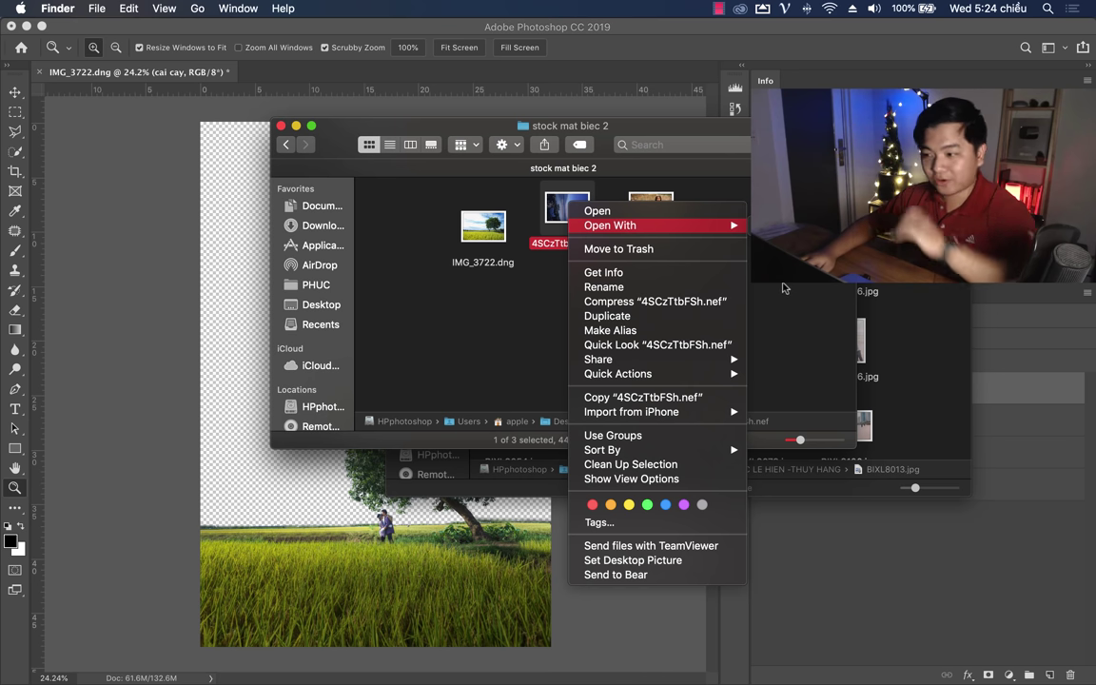
{"action": "right_click", "coordinate": [569, 218]}
{"action": "mouse_move", "coordinate": [656, 239]}
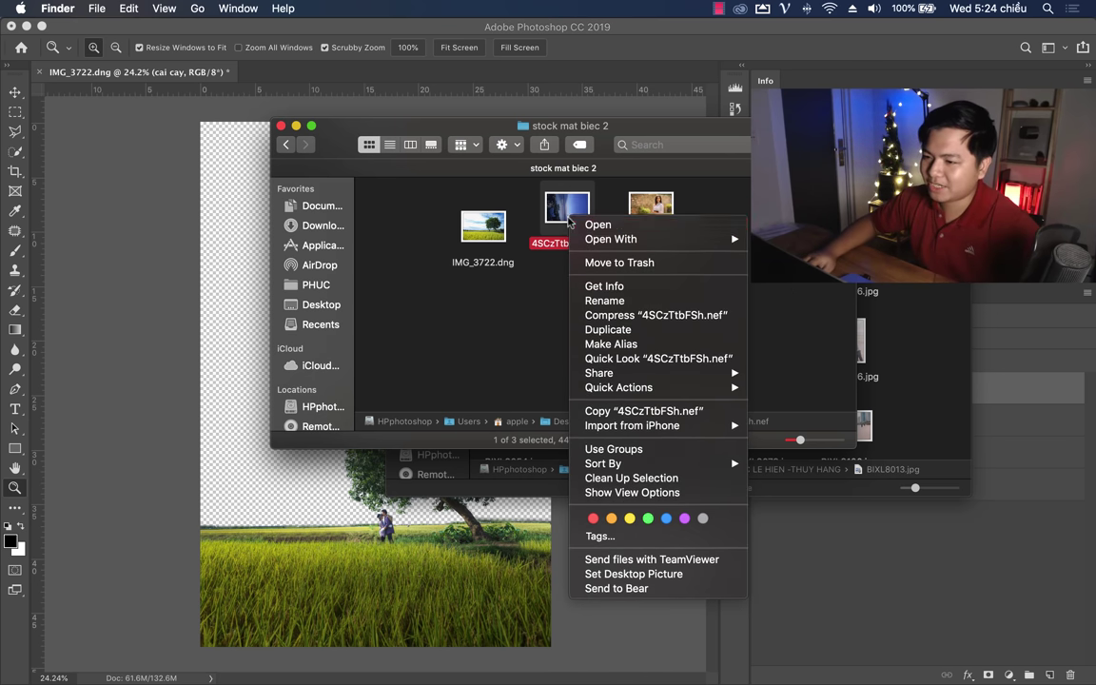
{"action": "key", "text": "Escape"}
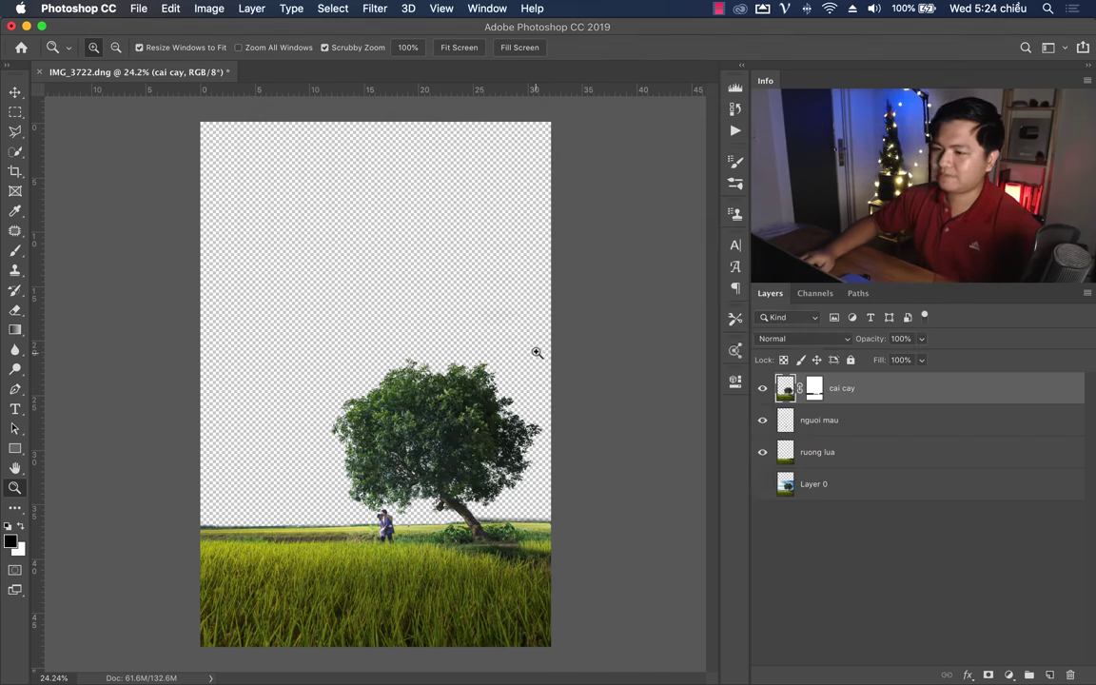
Step: In Camera Raw, rotate to portrait; set Exposure +1.15, Highlights -62, Shadows +20, Temperature 8900, Vibrance +40
{"action": "key", "text": "super+h"}
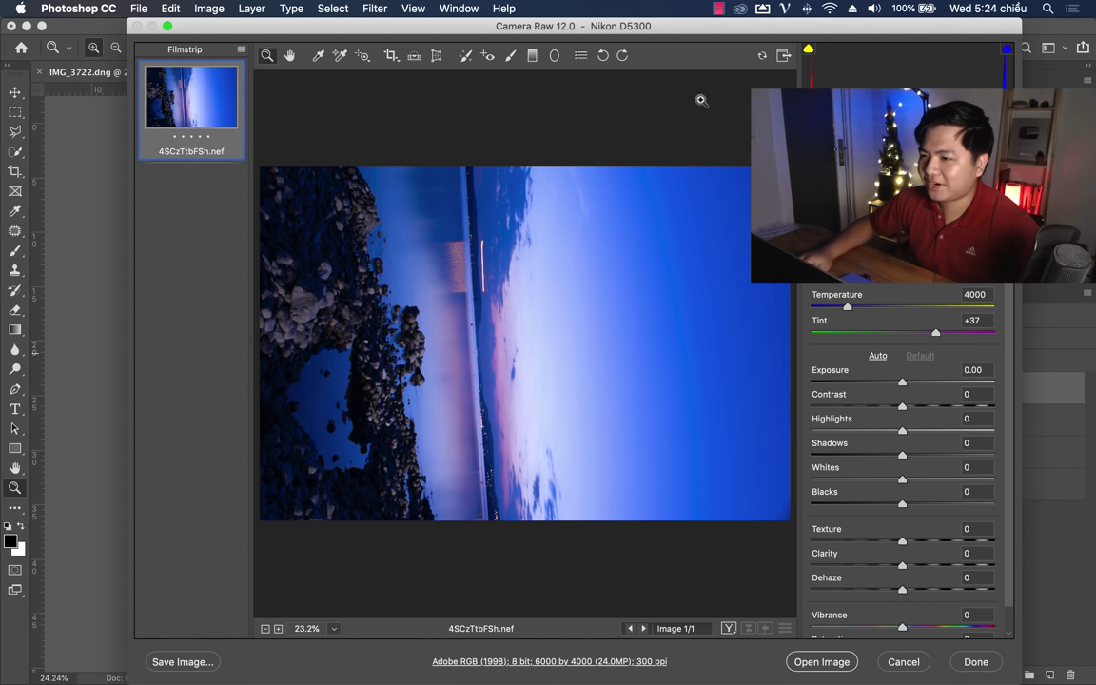
{"action": "left_click", "coordinate": [603, 55]}
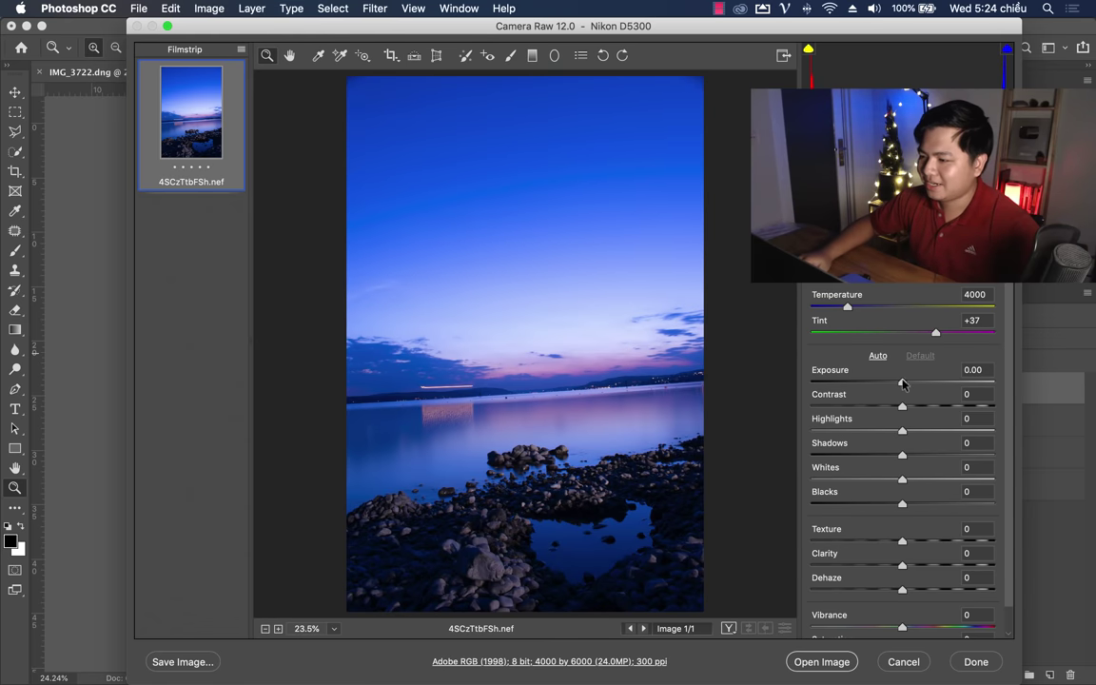
{"action": "left_click_drag", "start_coordinate": [902, 382], "coordinate": [922, 384]}
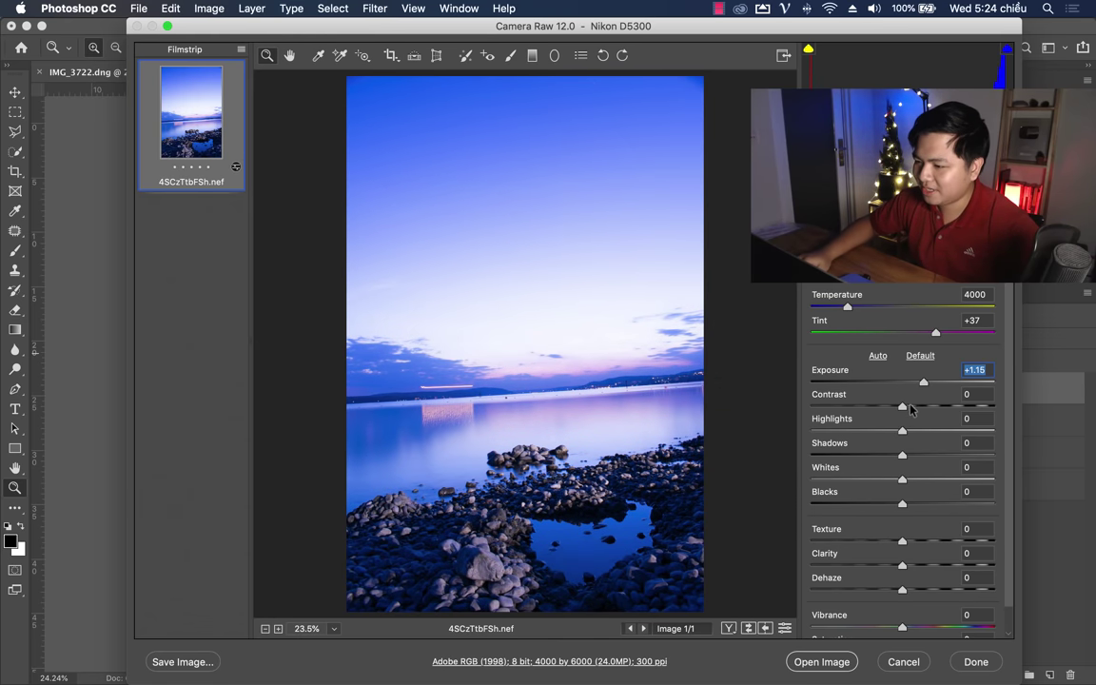
{"action": "left_click", "coordinate": [910, 406]}
{"action": "left_click_drag", "start_coordinate": [901, 431], "coordinate": [830, 433]}
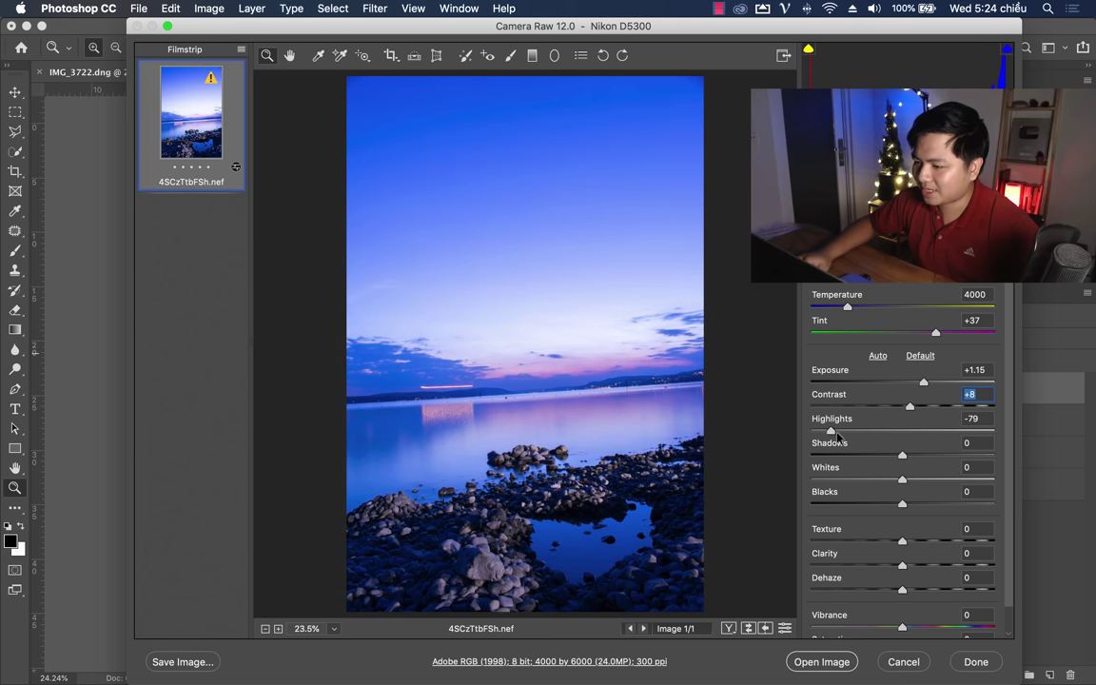
{"action": "left_click_drag", "start_coordinate": [830, 432], "coordinate": [846, 432]}
{"action": "left_click_drag", "start_coordinate": [916, 459], "coordinate": [920, 456]}
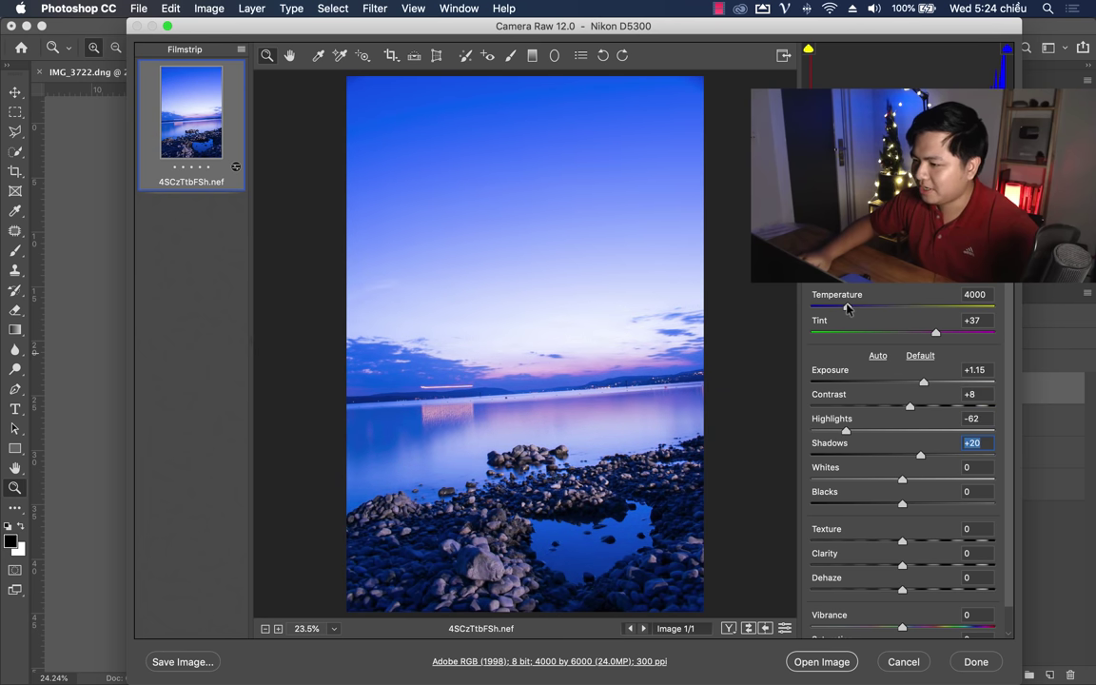
{"action": "left_click_drag", "start_coordinate": [866, 308], "coordinate": [929, 310]}
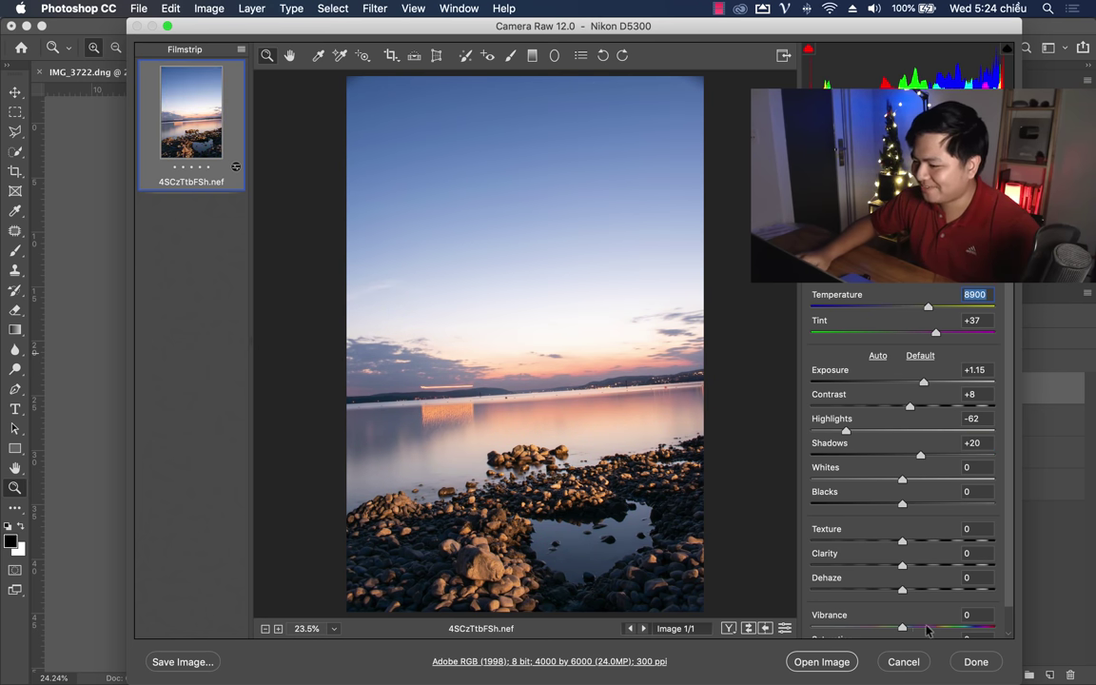
{"action": "mouse_move", "coordinate": [927, 630]}
{"action": "left_mouse_down"}
{"action": "mouse_move", "coordinate": [968, 626]}
{"action": "mouse_move", "coordinate": [936, 627]}
{"action": "left_mouse_up"}
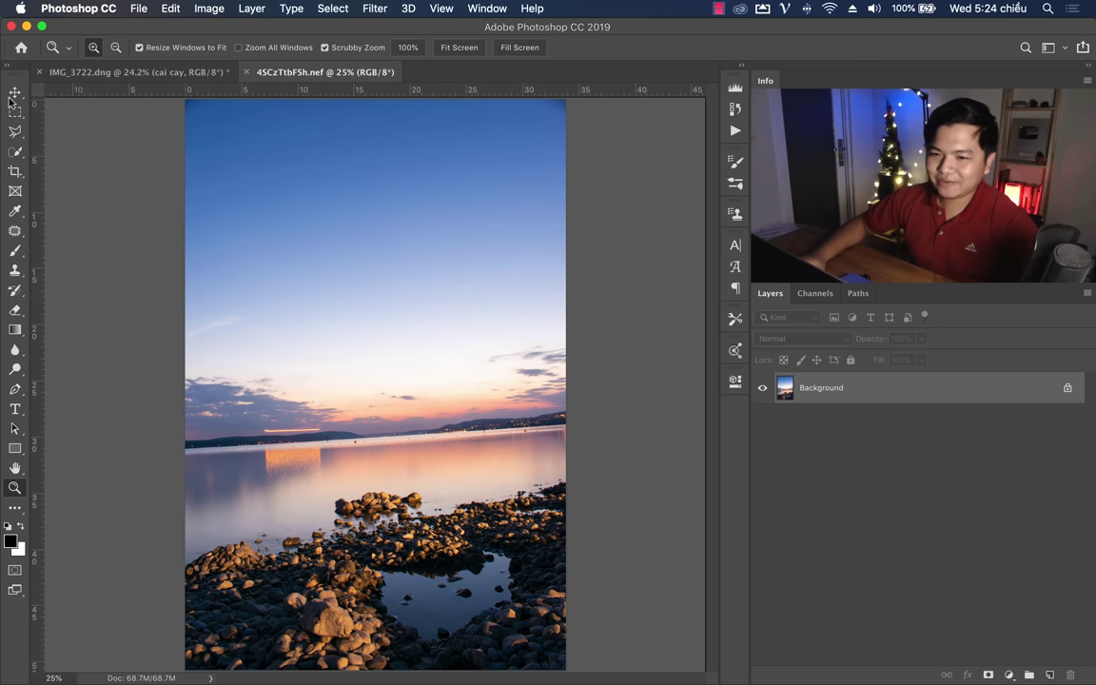
Step: Drag the sunset photo into the tree poster as Layer 1 beneath the rice field layer
{"action": "left_click", "coordinate": [15, 93]}
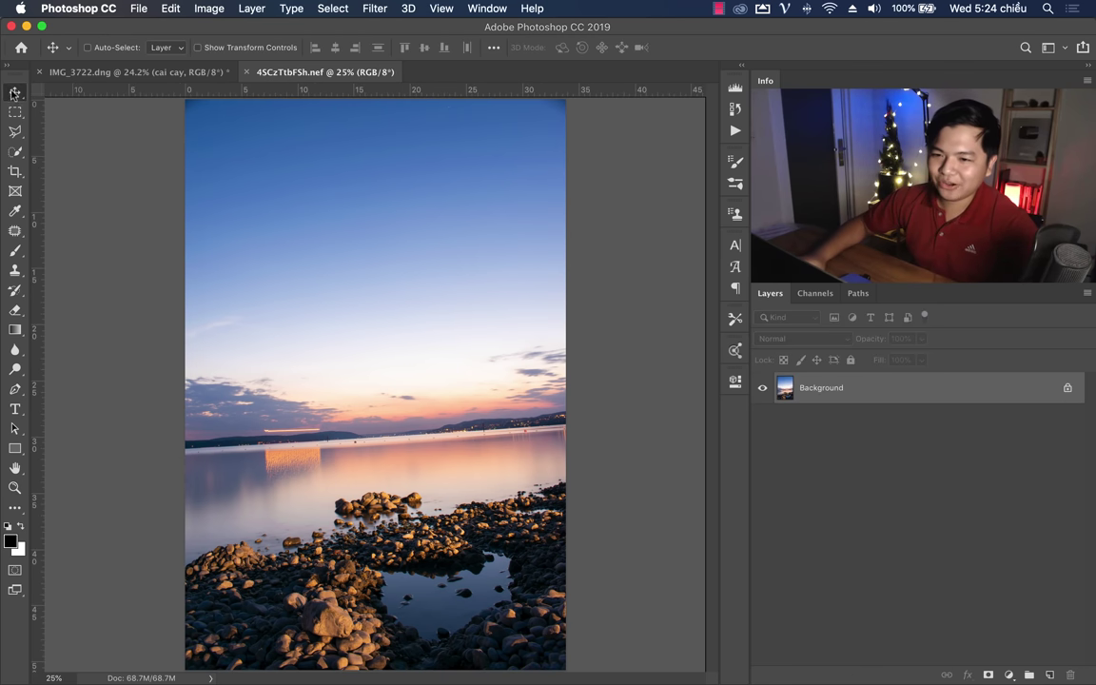
{"action": "left_click", "coordinate": [147, 74]}
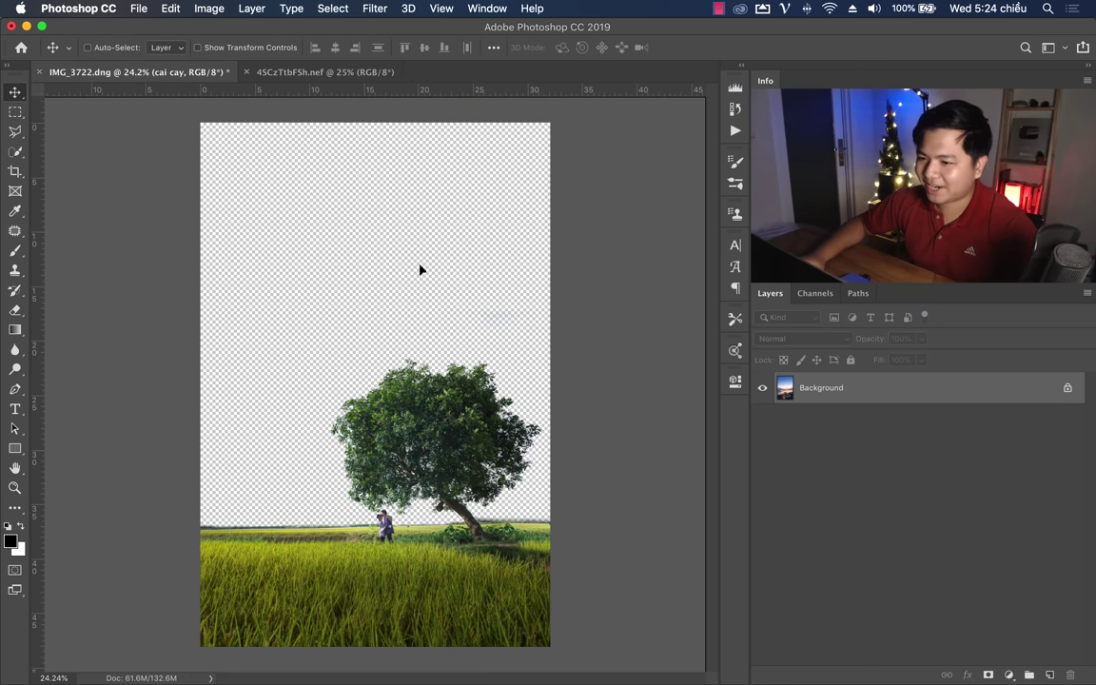
{"action": "left_click_drag", "start_coordinate": [419, 270], "coordinate": [419, 276]}
{"action": "left_click_drag", "start_coordinate": [900, 391], "coordinate": [892, 495]}
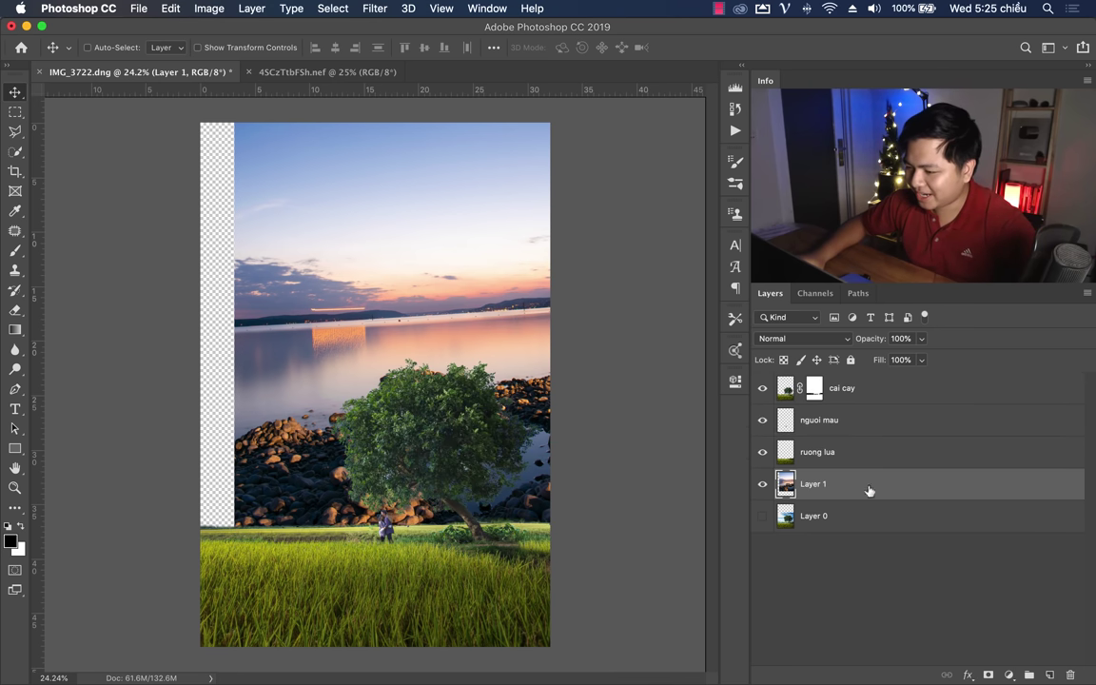
{"action": "left_click", "coordinate": [763, 486]}
{"action": "left_click", "coordinate": [762, 484]}
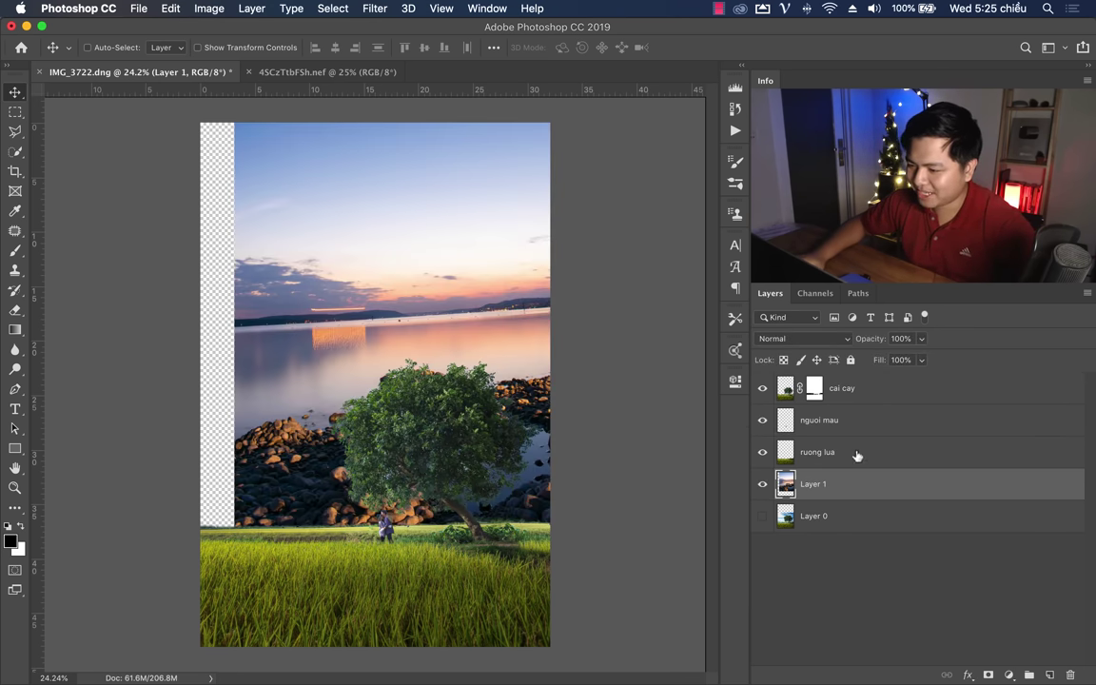
{"action": "key", "text": "z"}
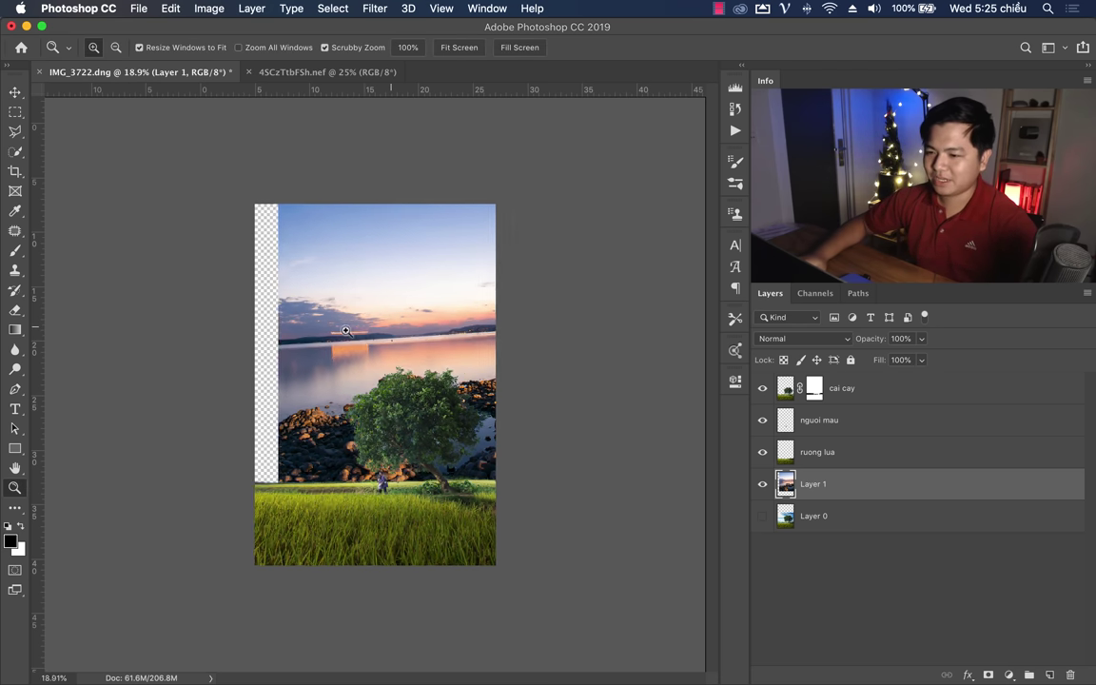
{"action": "left_click_drag", "start_coordinate": [375, 335], "coordinate": [335, 334]}
Step: Free-transform the sky layer to 173.53% scale with a 1.08° tilt and commit
{"action": "key", "text": "ctrl+t"}
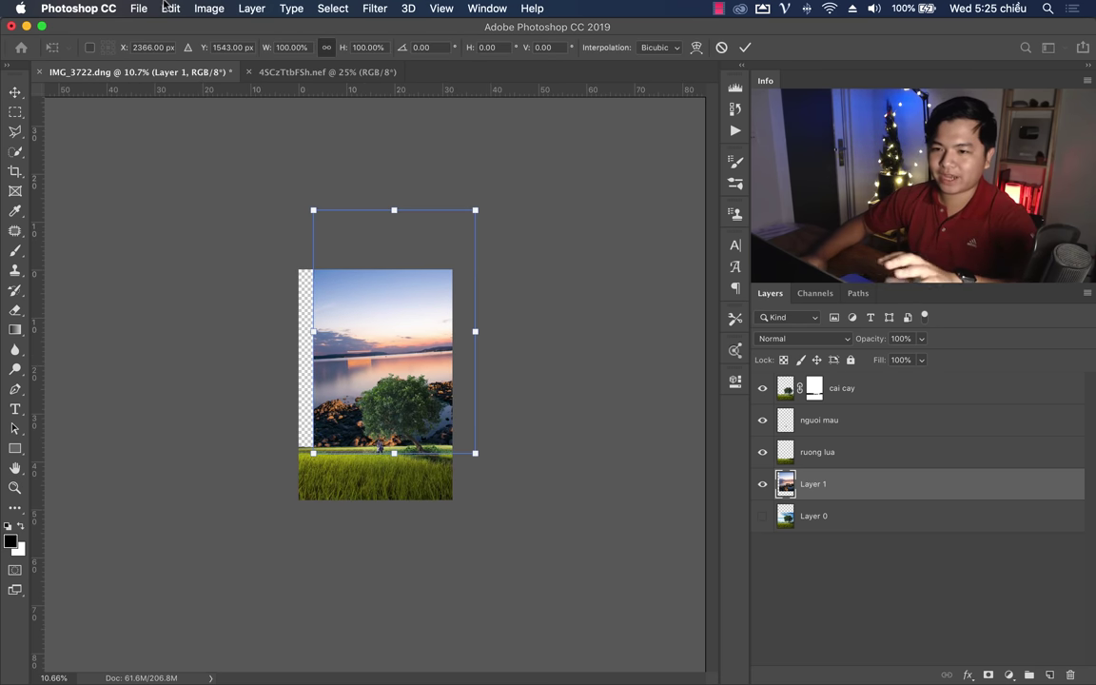
{"action": "left_click_drag", "start_coordinate": [387, 344], "coordinate": [358, 440]}
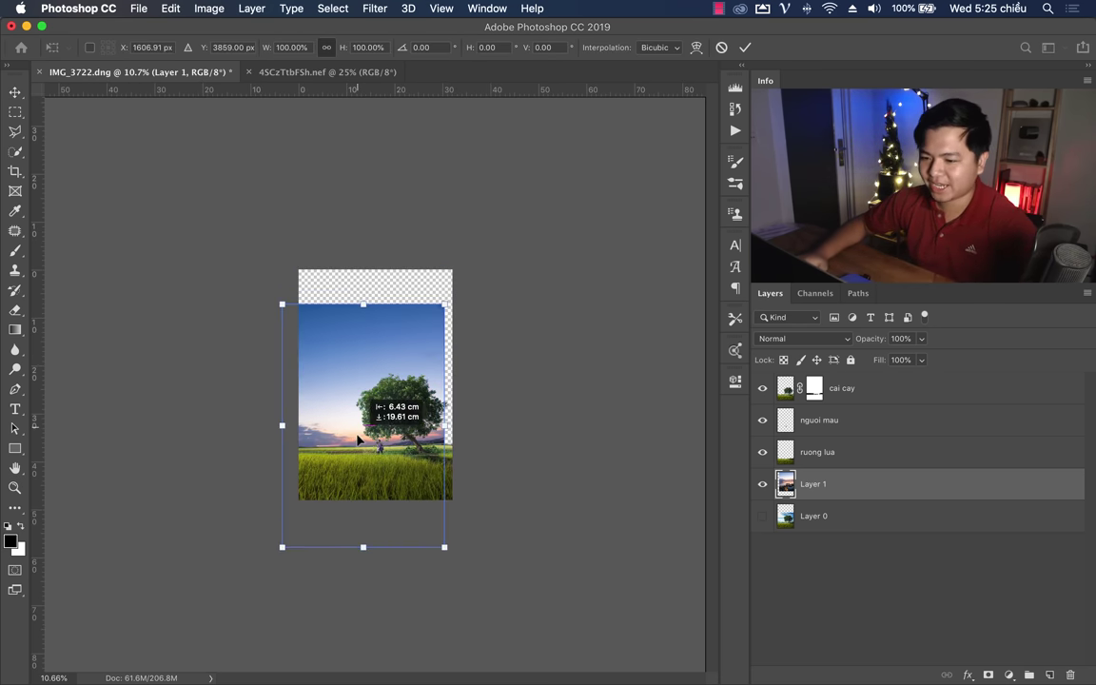
{"action": "mouse_move", "coordinate": [459, 276]}
{"action": "left_mouse_down"}
{"action": "mouse_move", "coordinate": [453, 301]}
{"action": "mouse_move", "coordinate": [664, 196]}
{"action": "left_mouse_up"}
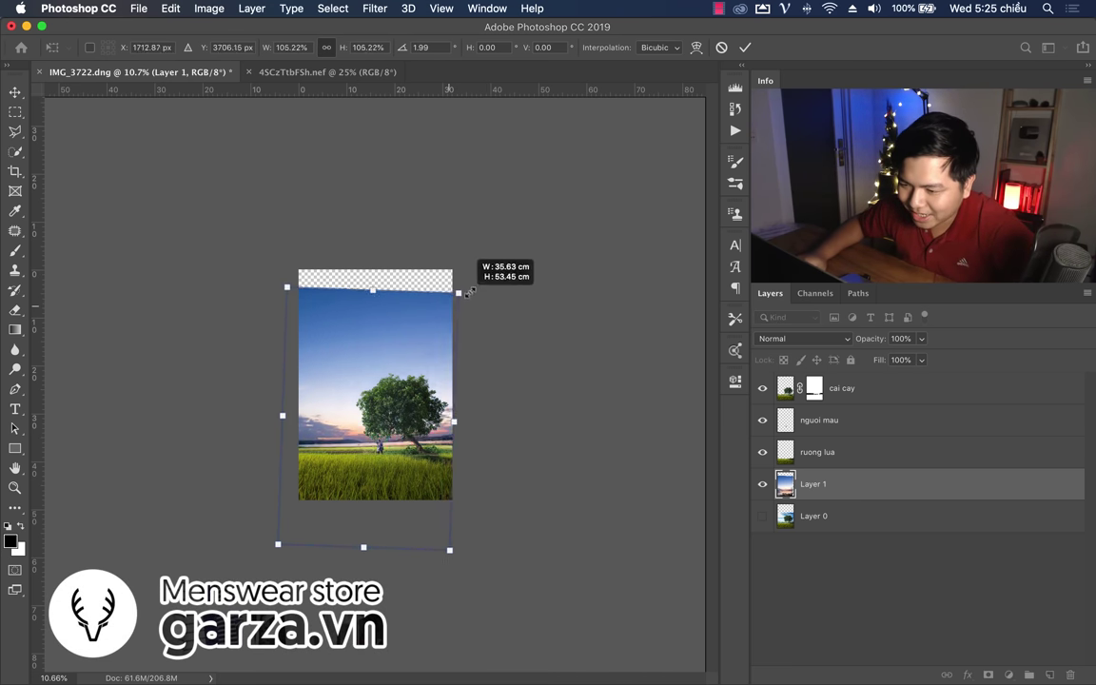
{"action": "left_click_drag", "start_coordinate": [364, 334], "coordinate": [315, 411]}
{"action": "left_click_drag", "start_coordinate": [588, 353], "coordinate": [620, 327]}
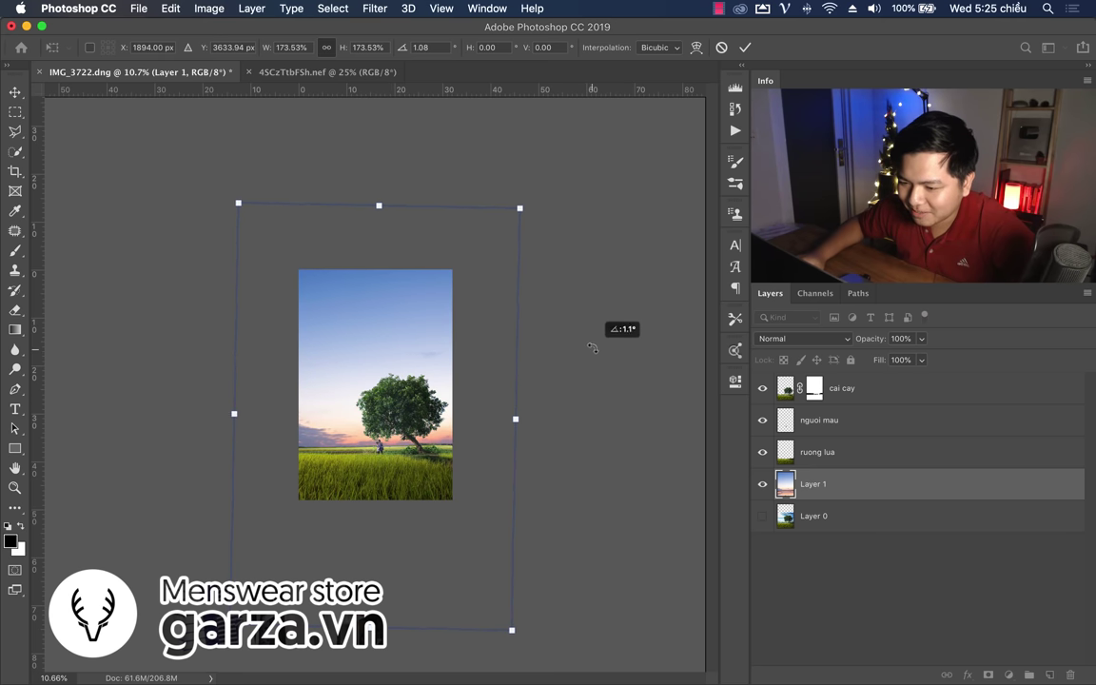
{"action": "left_click_drag", "start_coordinate": [409, 373], "coordinate": [381, 380]}
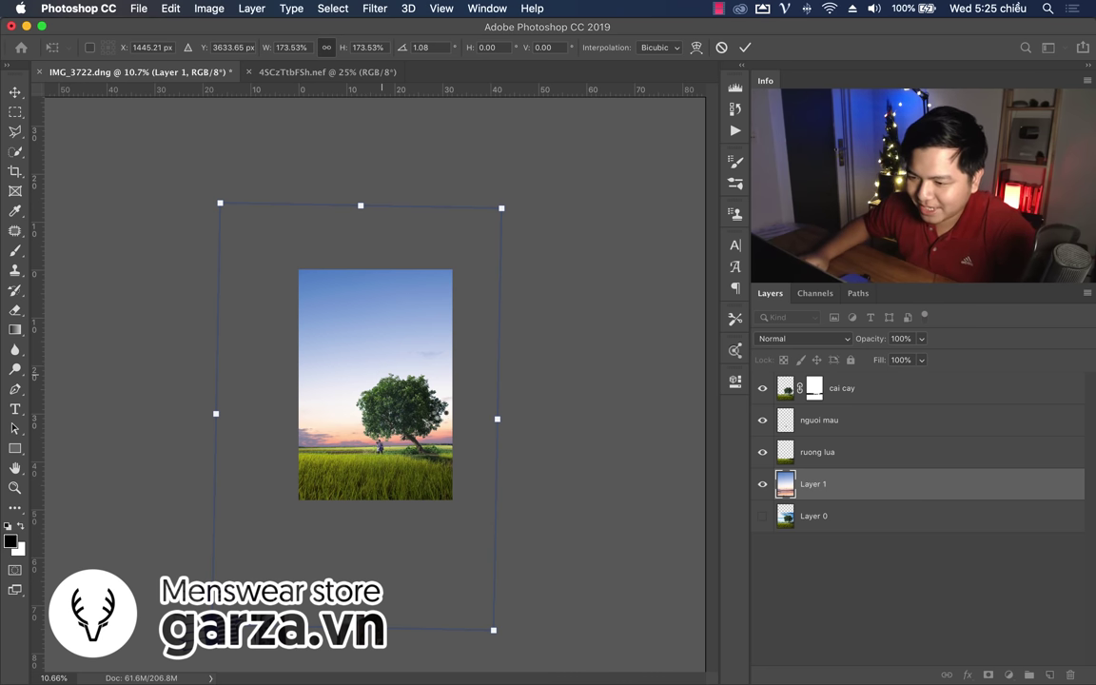
{"action": "key", "text": "Return"}
Step: Apply a 3.7 px Gaussian Blur to the sky layer
{"action": "key", "text": "z"}
{"action": "left_click", "coordinate": [405, 426]}
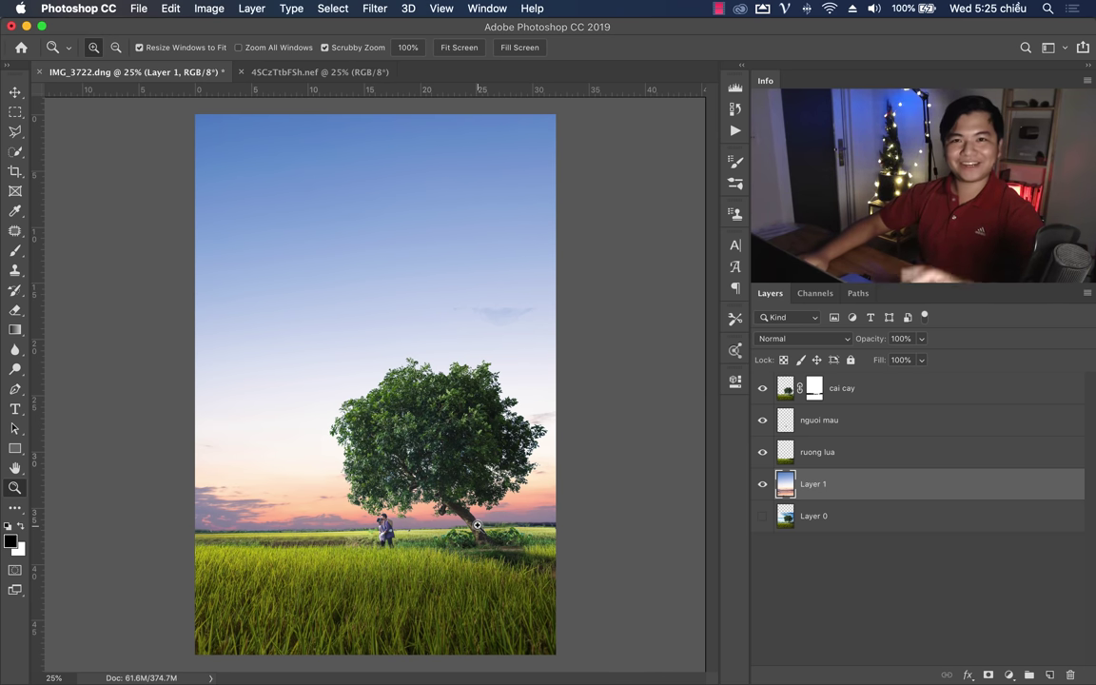
{"action": "left_click", "coordinate": [762, 485]}
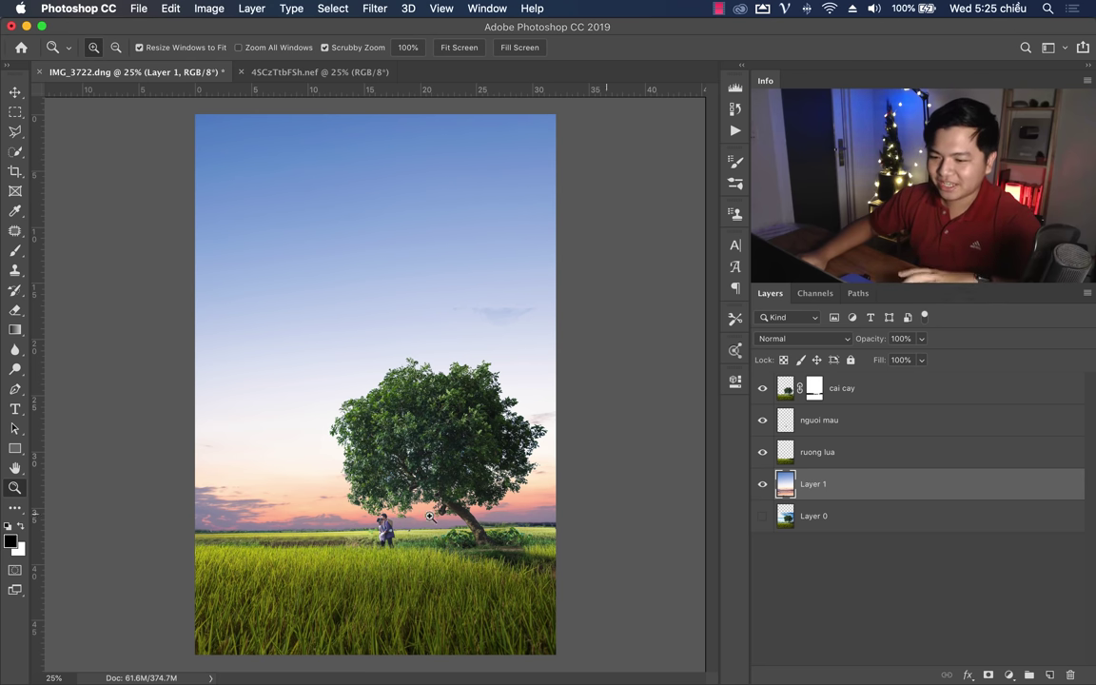
{"action": "left_click", "coordinate": [373, 8]}
{"action": "mouse_move", "coordinate": [381, 188]}
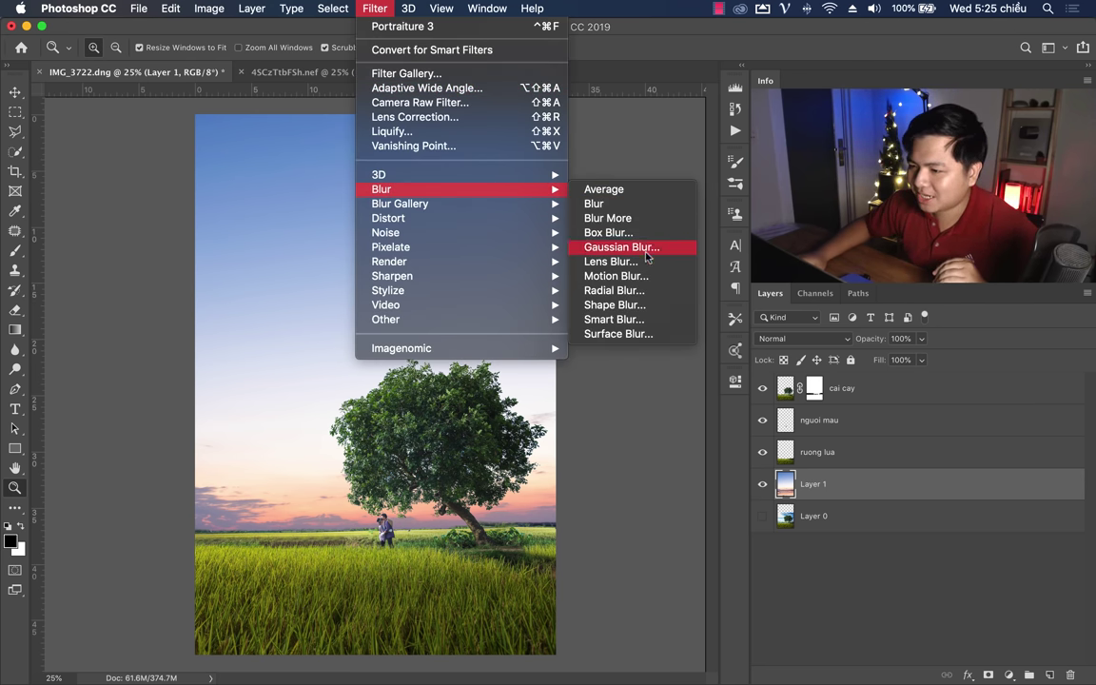
{"action": "left_click", "coordinate": [647, 248]}
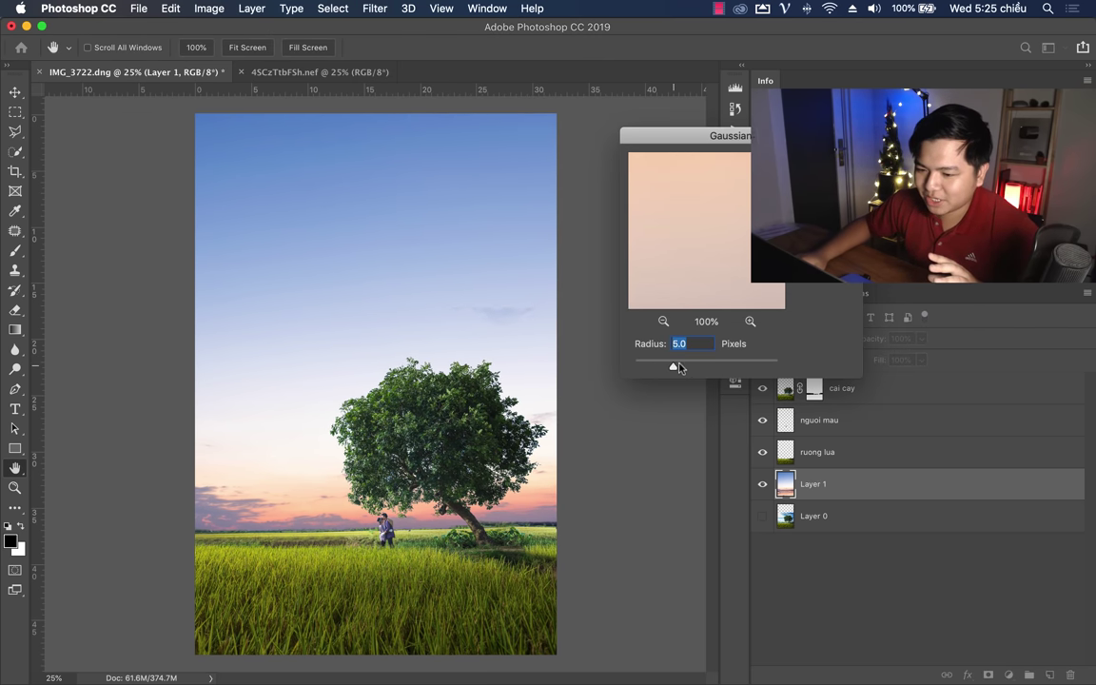
{"action": "left_click_drag", "start_coordinate": [708, 367], "coordinate": [690, 368]}
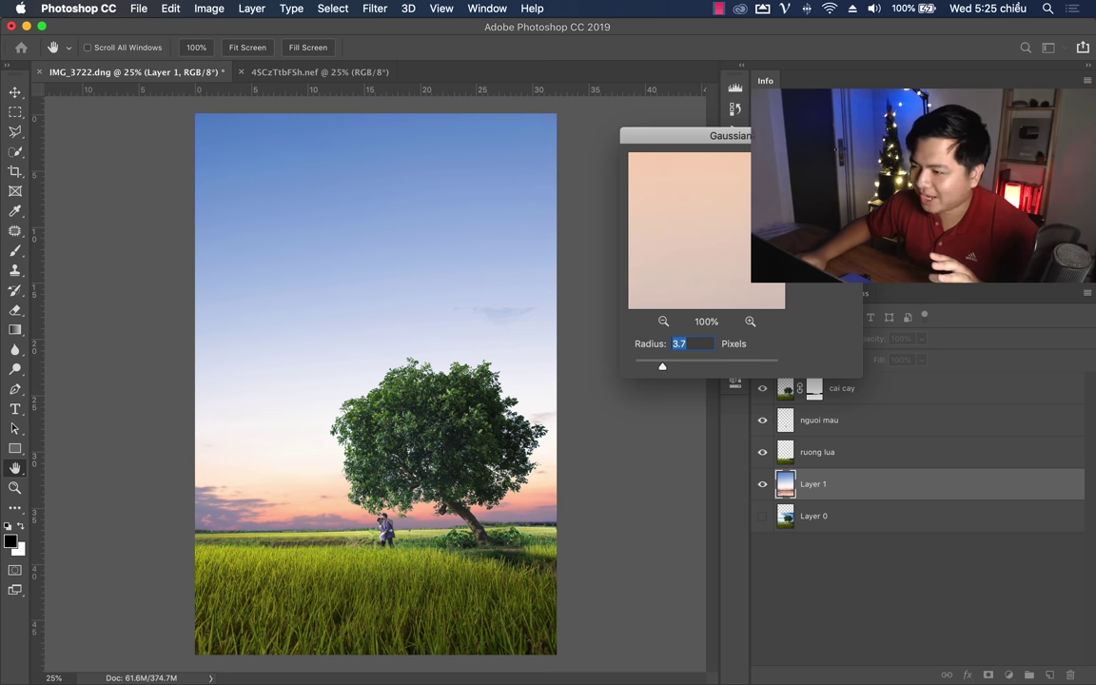
{"action": "key", "text": "Return"}
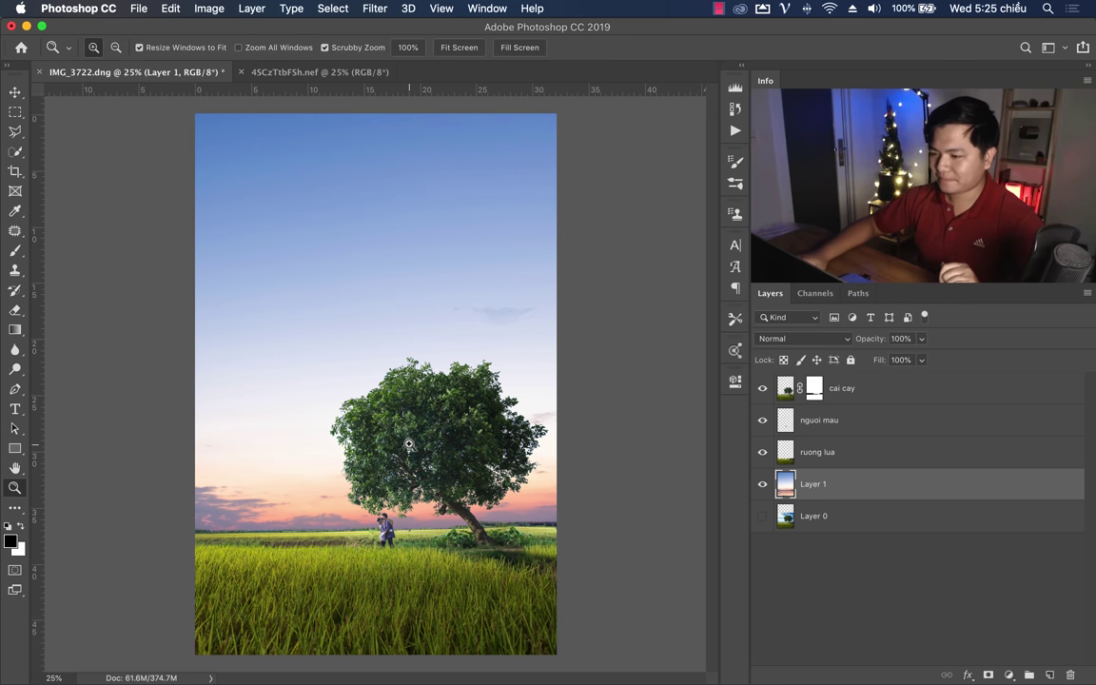
Step: Rename Layer 1 to 'bau troi'
{"action": "double_click", "coordinate": [813, 483]}
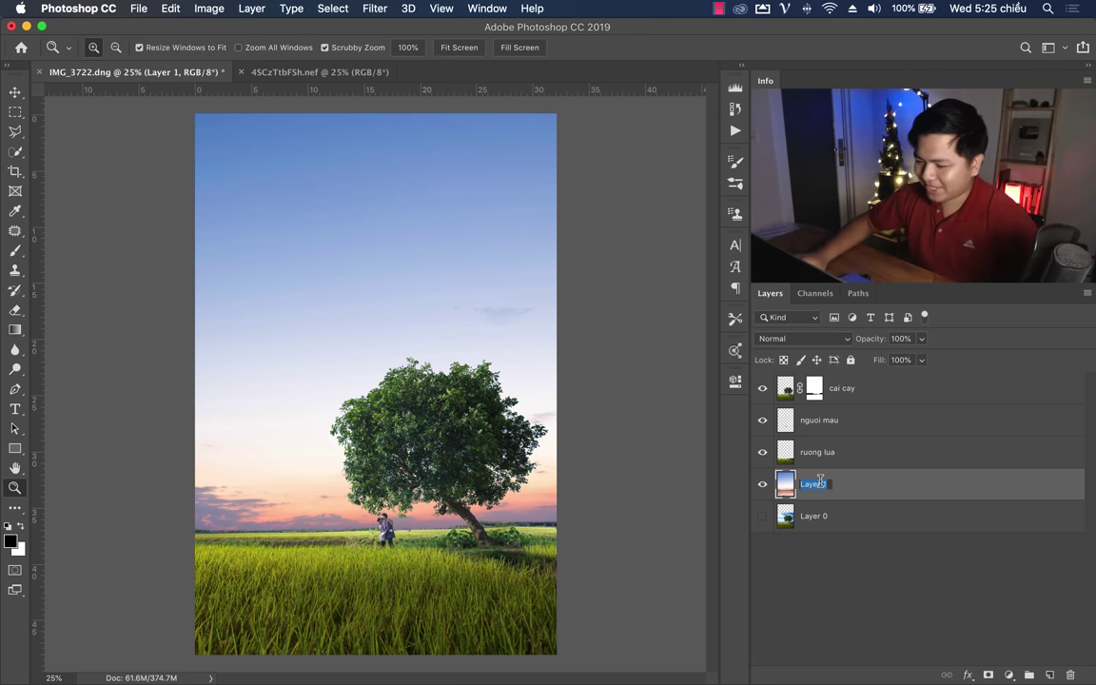
{"action": "type", "text": "bau troi"}
{"action": "key", "text": "Return"}
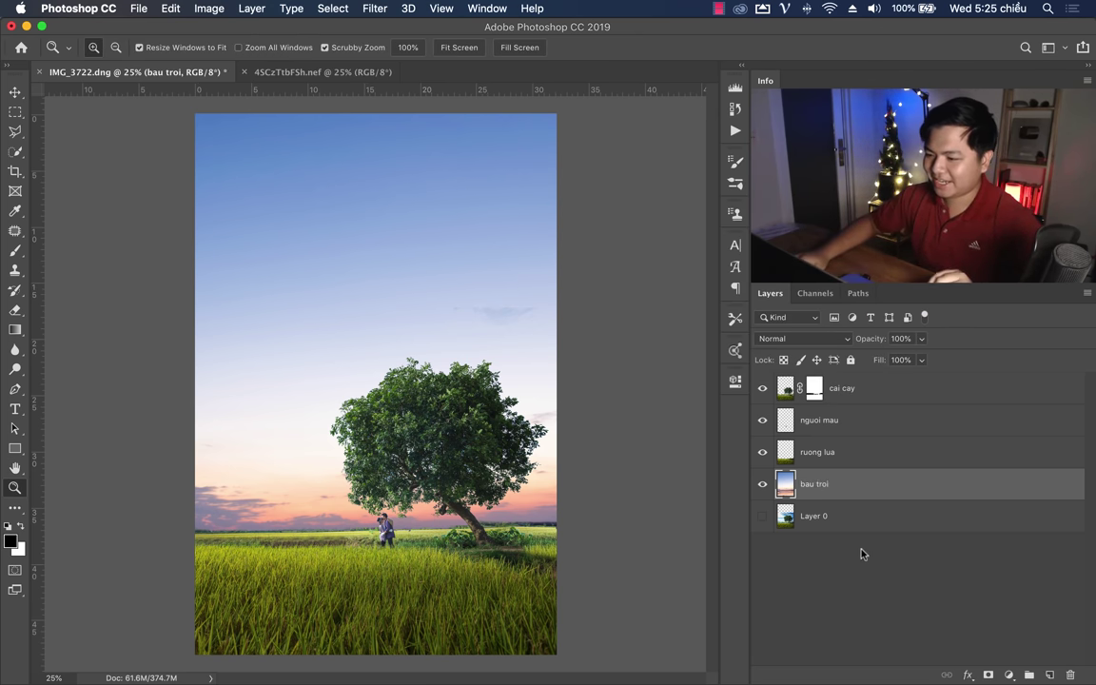
{"action": "left_click", "coordinate": [861, 554]}
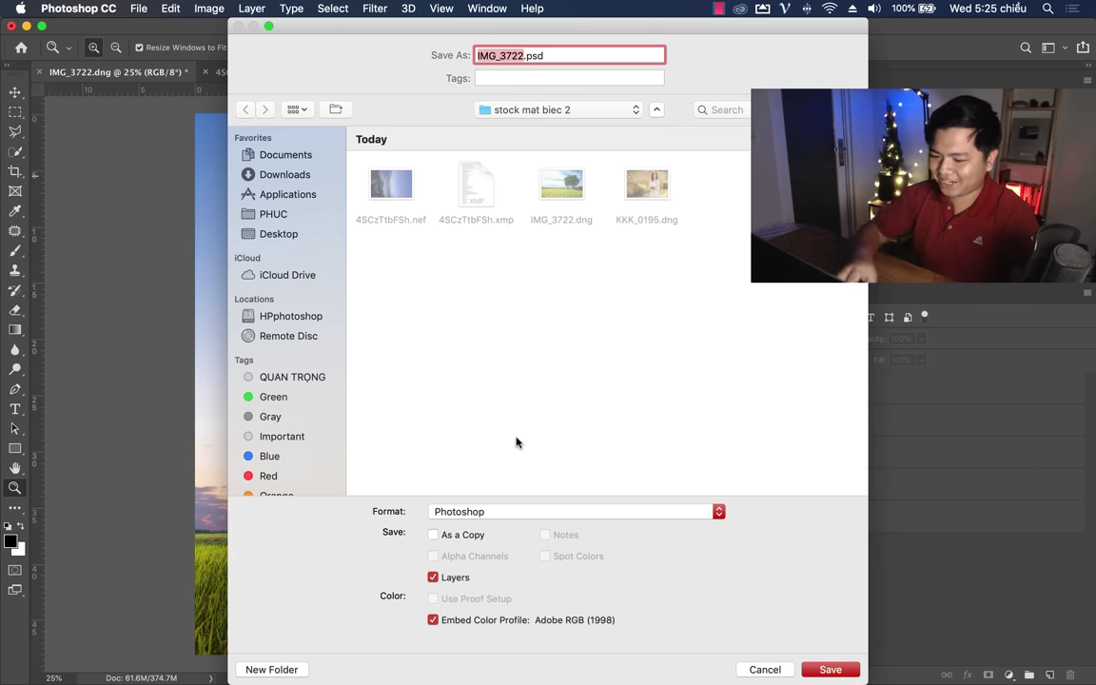
Step: Save the layered composition as 'mat biec poster.psd' in the stock mat biec 2 folder
{"action": "type", "text": "mat biec po"}
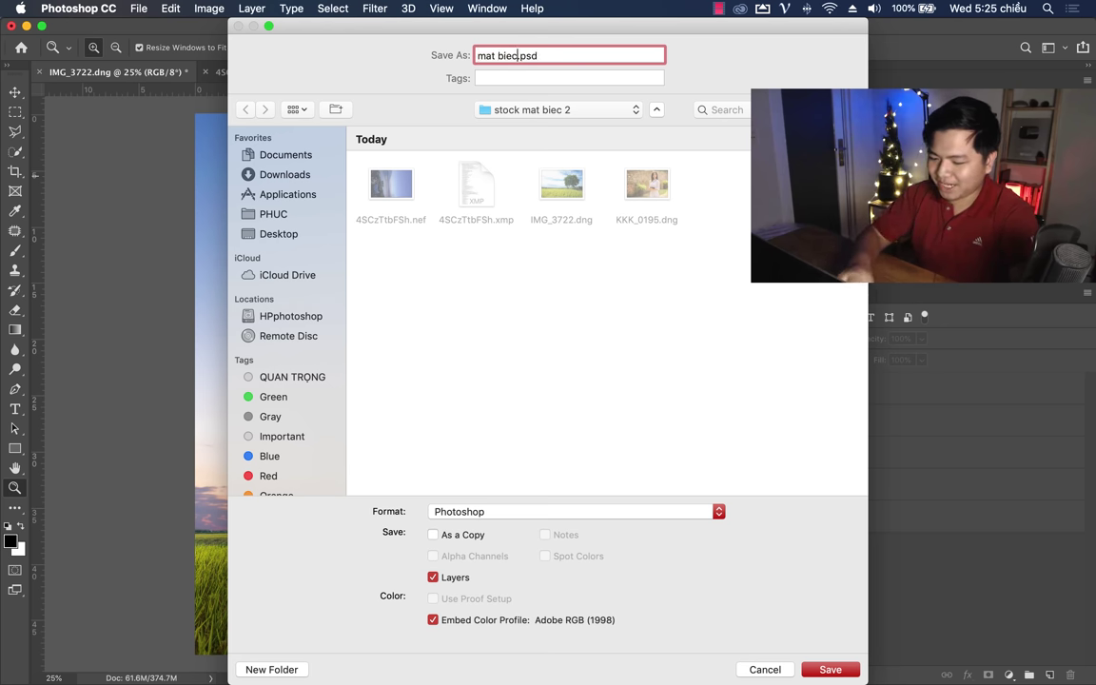
{"action": "type", "text": "ster"}
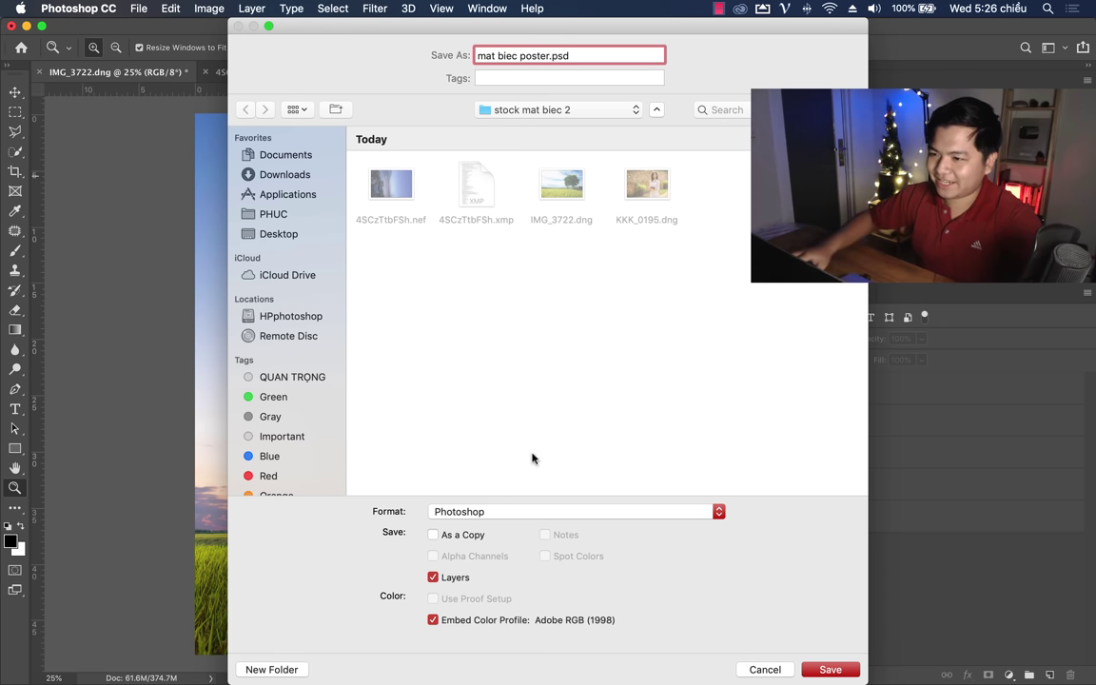
{"action": "left_click", "coordinate": [830, 668]}
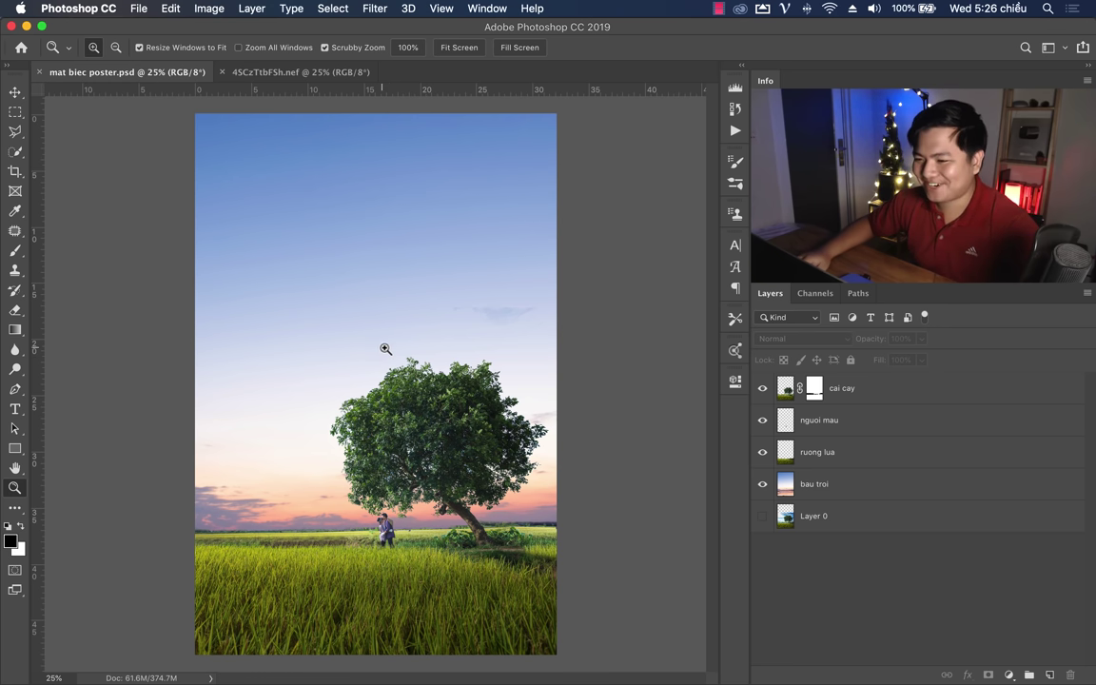
{"action": "left_click", "coordinate": [898, 395]}
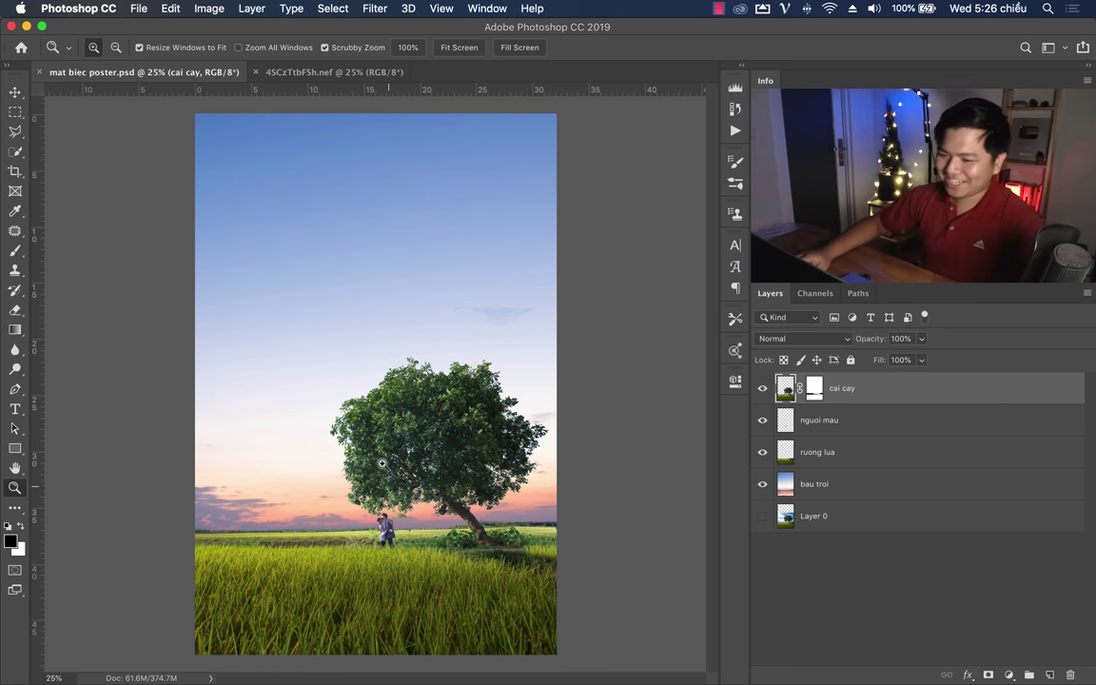
{"action": "left_click", "coordinate": [264, 667]}
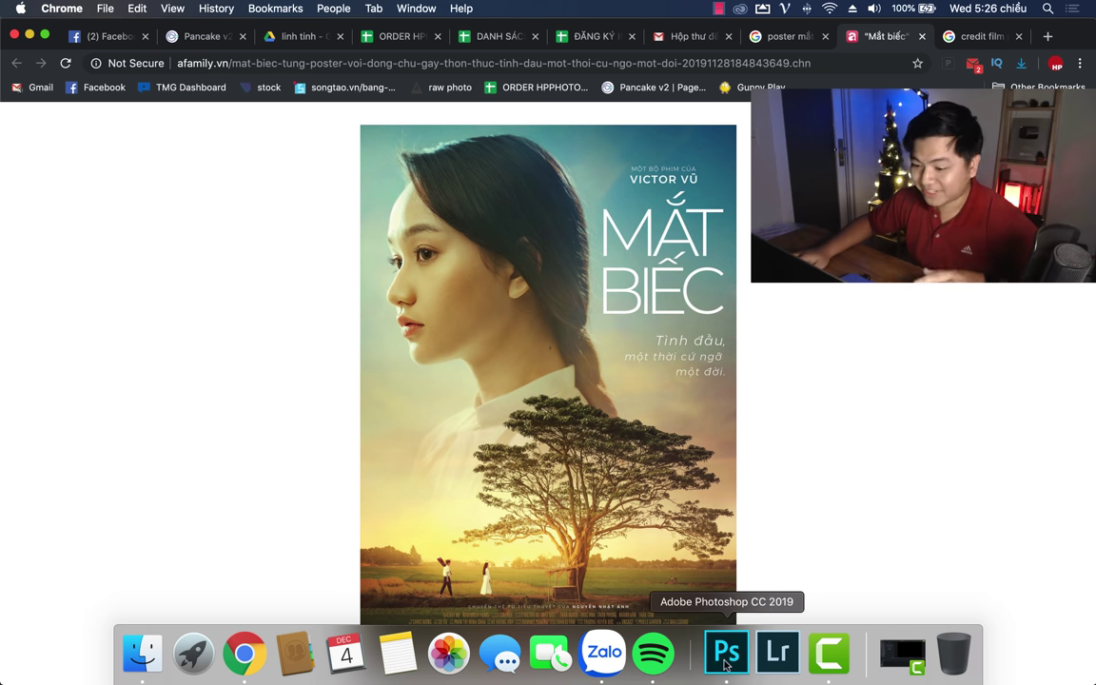
{"action": "left_click", "coordinate": [727, 665]}
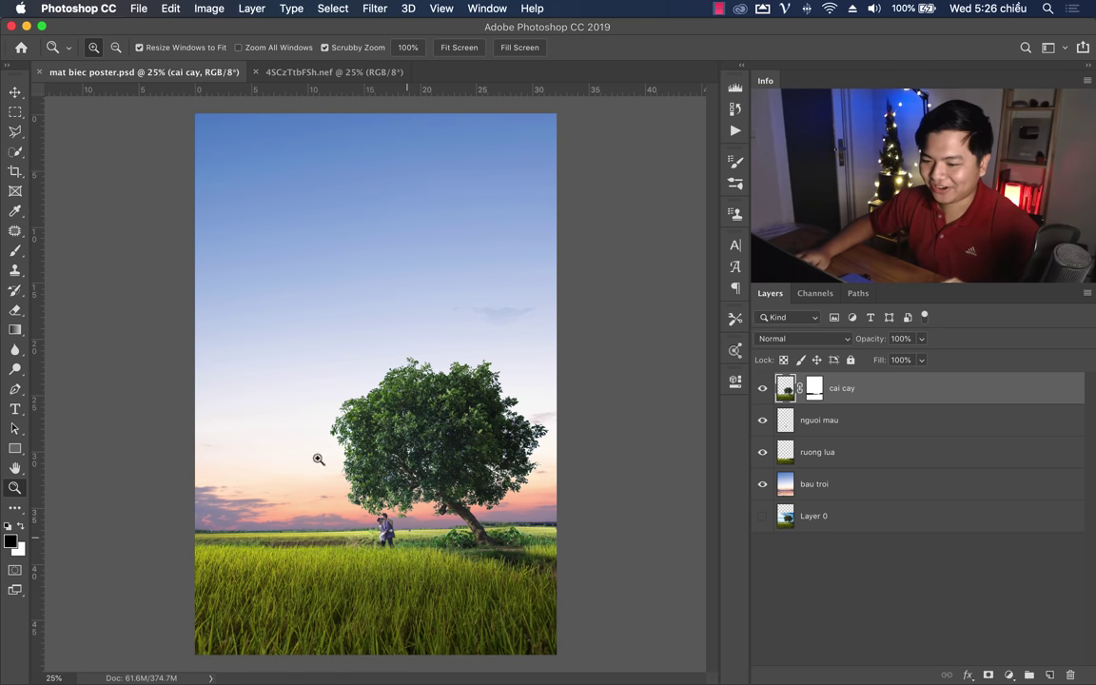
Step: With the bau troi layer selected, take the Brush tool and set the foreground colour to warm yellow
{"action": "left_click", "coordinate": [856, 454]}
{"action": "left_click", "coordinate": [844, 485]}
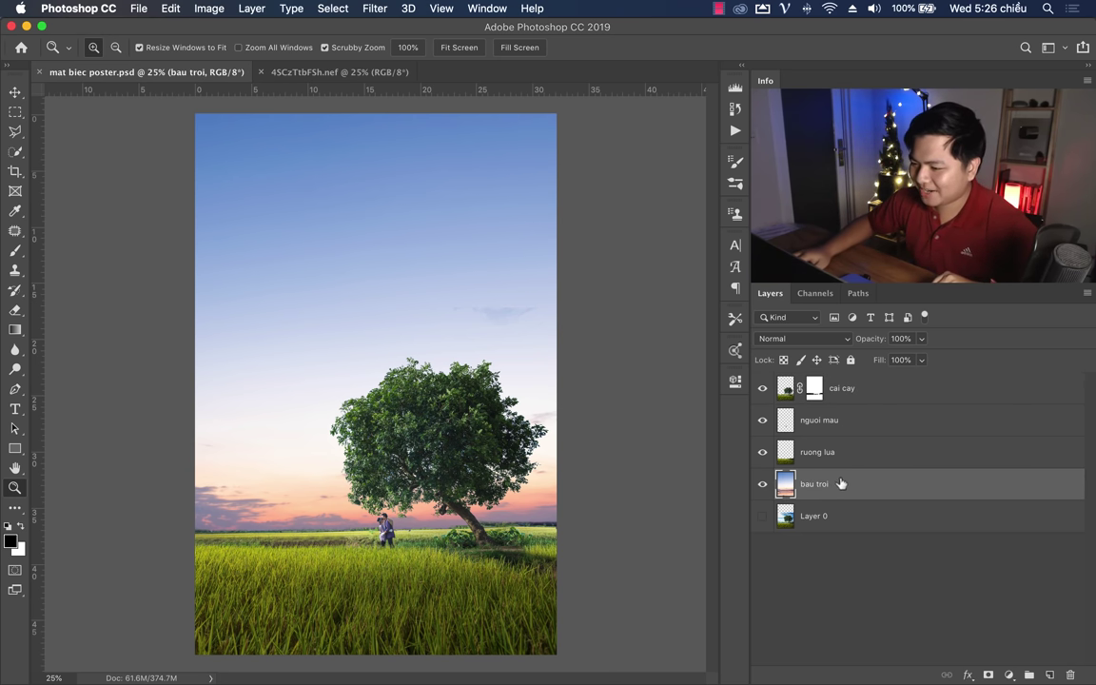
{"action": "left_click", "coordinate": [17, 252]}
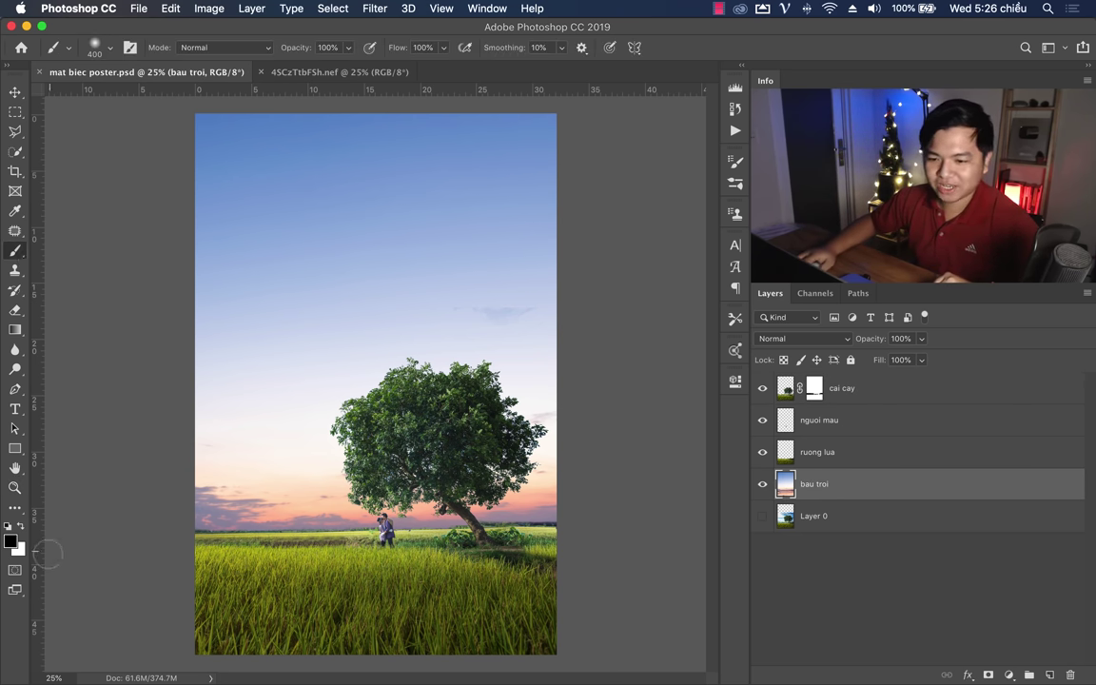
{"action": "left_click", "coordinate": [12, 541]}
{"action": "left_click_drag", "start_coordinate": [910, 455], "coordinate": [908, 458]}
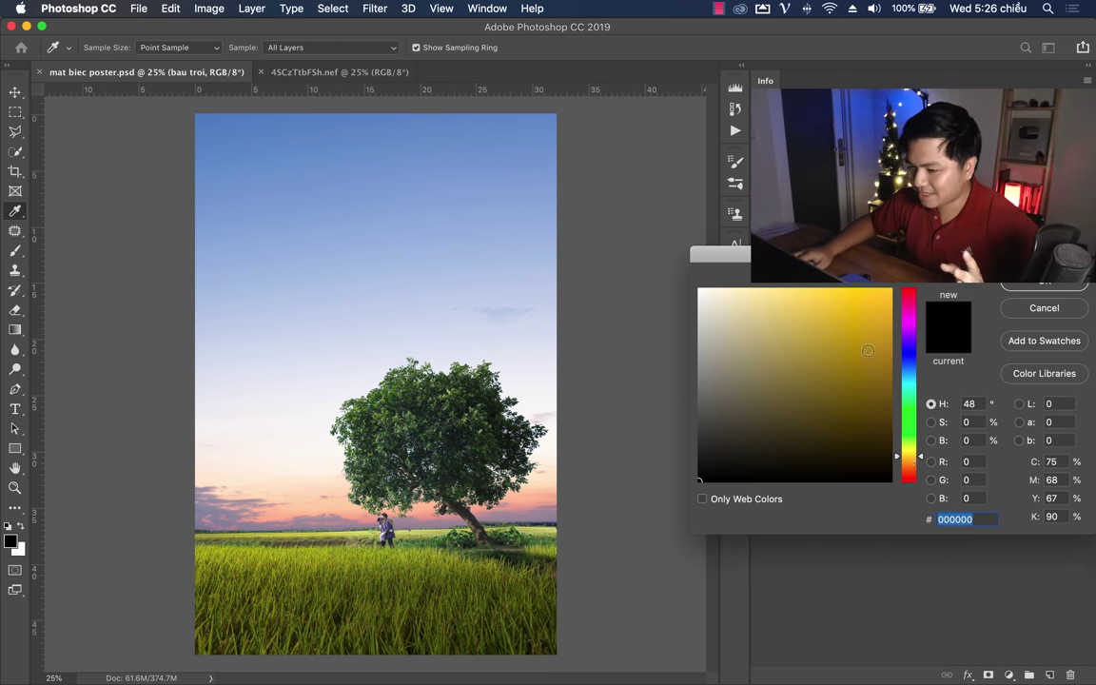
{"action": "left_click", "coordinate": [846, 299]}
{"action": "key", "text": "Return"}
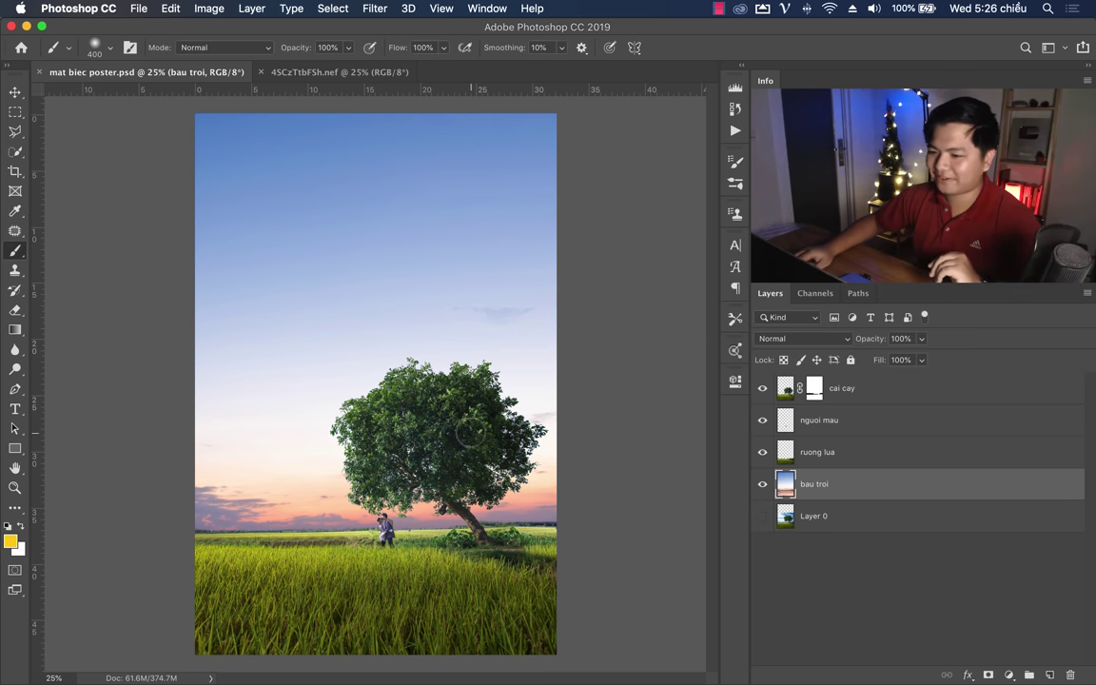
Step: Set the brush to 400 px Soft Round with 0% hardness, test a glow stroke, then undo it
{"action": "right_click", "coordinate": [367, 256]}
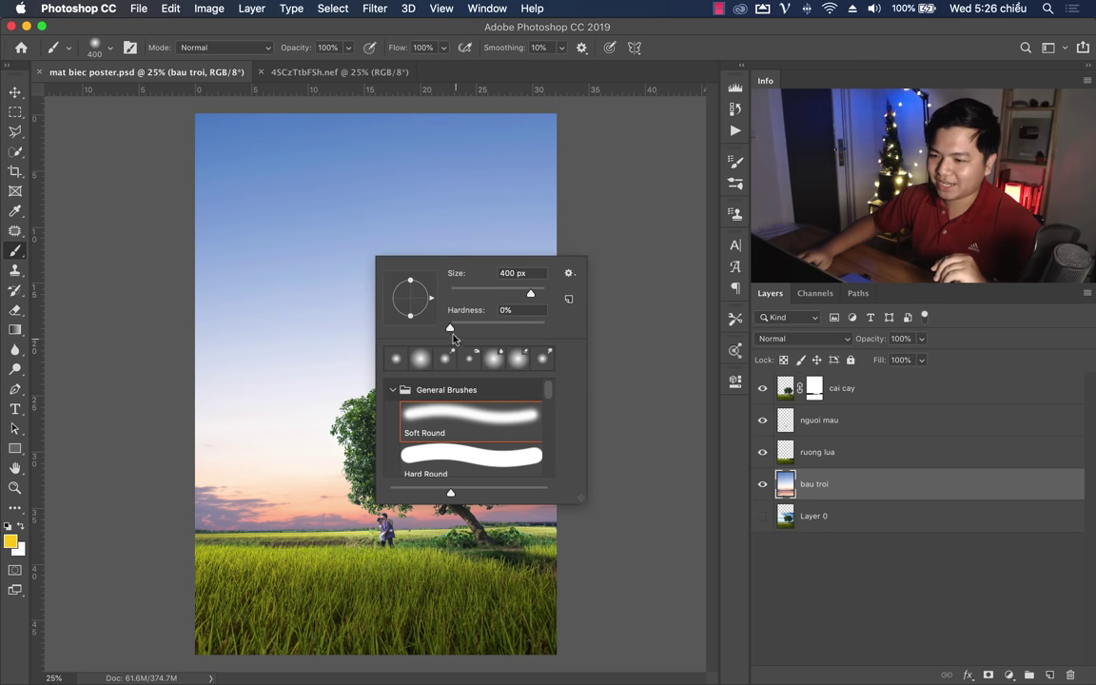
{"action": "key", "text": "Escape"}
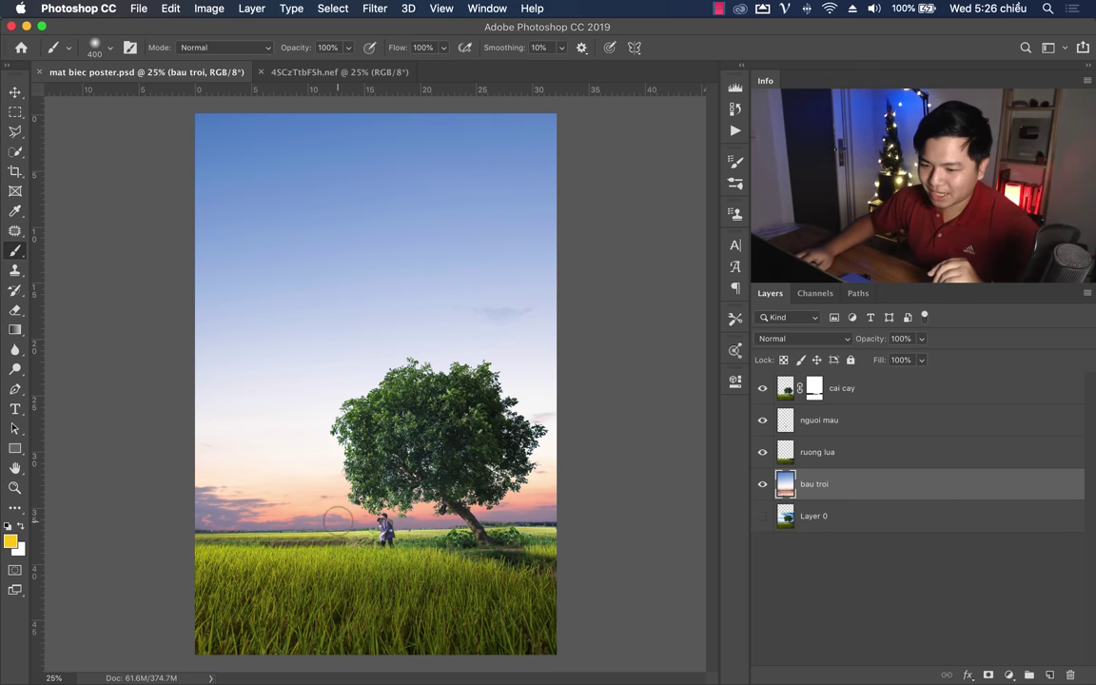
{"action": "left_click", "coordinate": [334, 518]}
{"action": "left_click", "coordinate": [339, 518]}
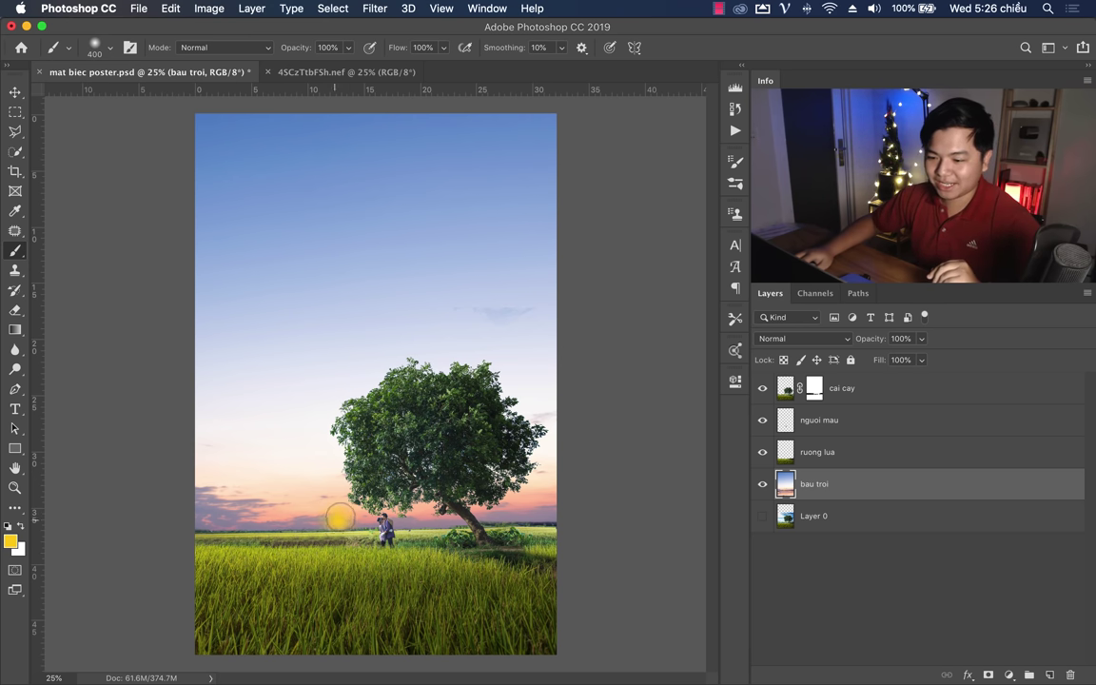
{"action": "key", "text": "super+z"}
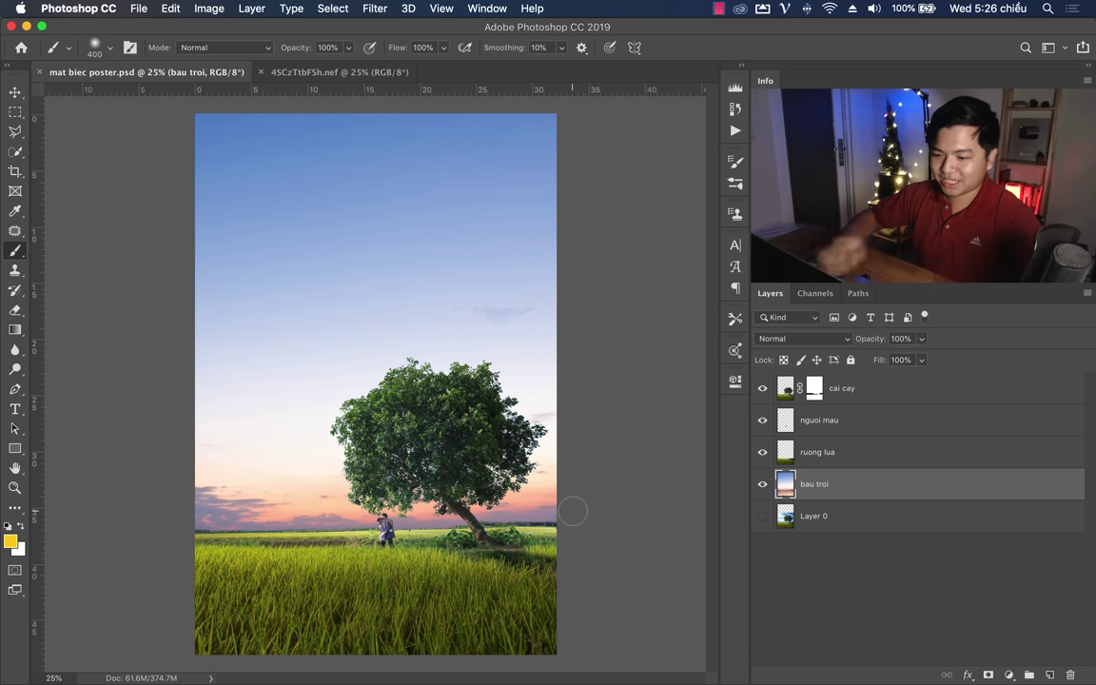
Step: Add Layer 1 above bau troi and scale the yellow glow larger and taller
{"action": "key", "text": "super+shift+n"}
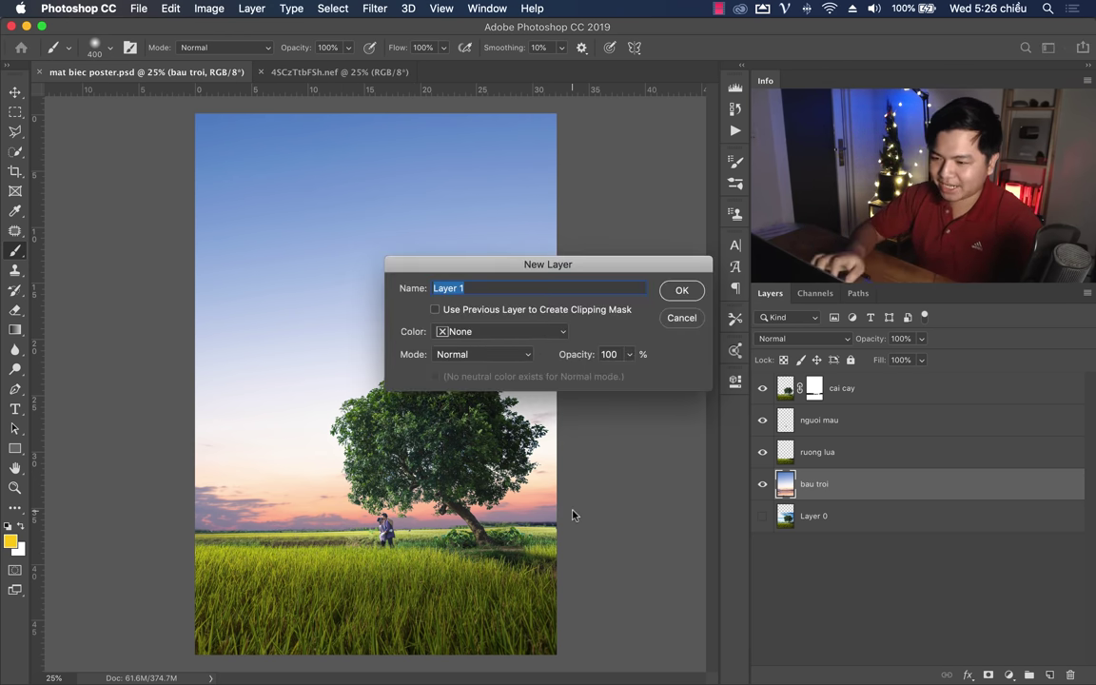
{"action": "key", "text": "Return"}
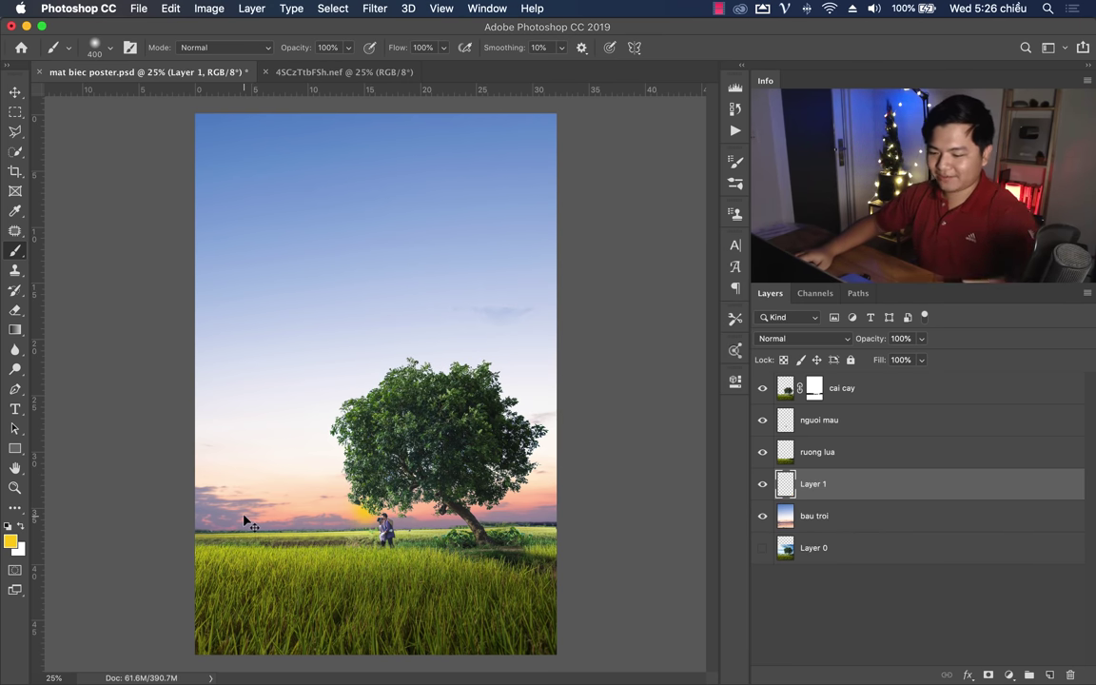
{"action": "key", "text": "super+t"}
{"action": "left_click_drag", "start_coordinate": [396, 510], "coordinate": [672, 510]}
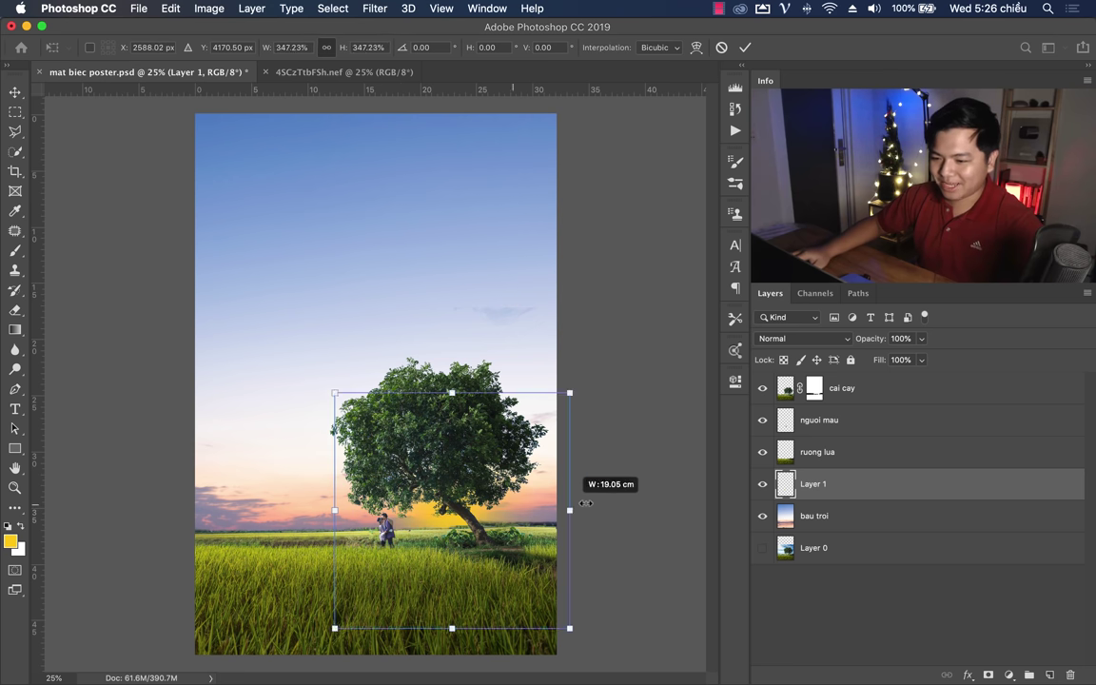
{"action": "left_click_drag", "start_coordinate": [314, 510], "coordinate": [120, 509]}
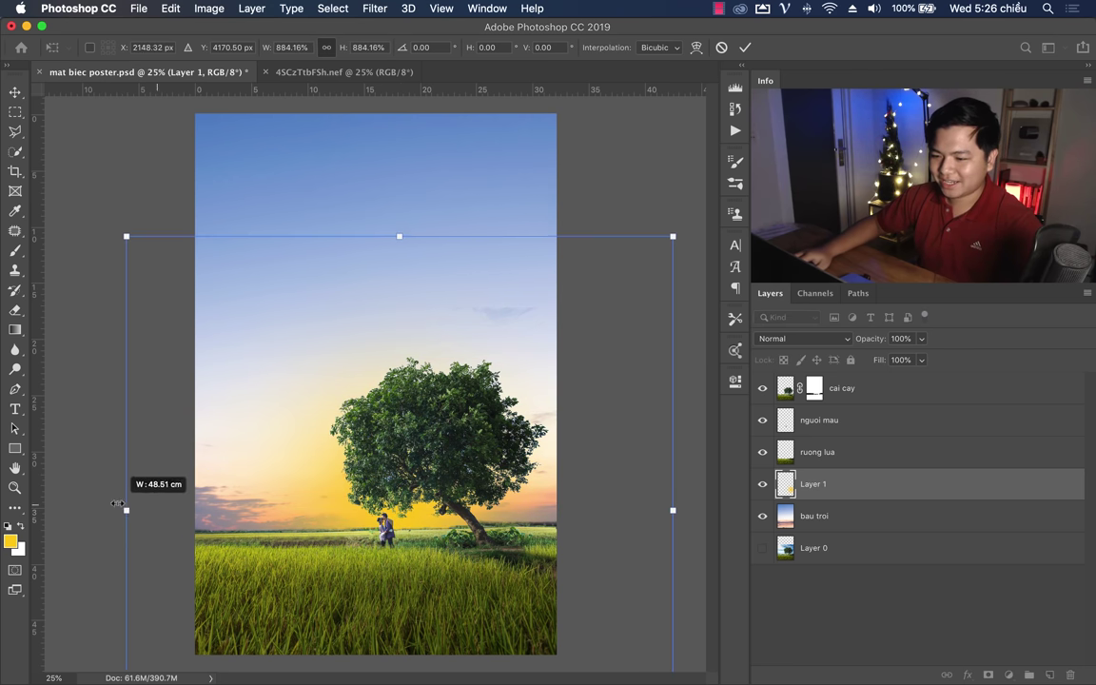
{"action": "left_click_drag", "start_coordinate": [396, 228], "coordinate": [395, 181]}
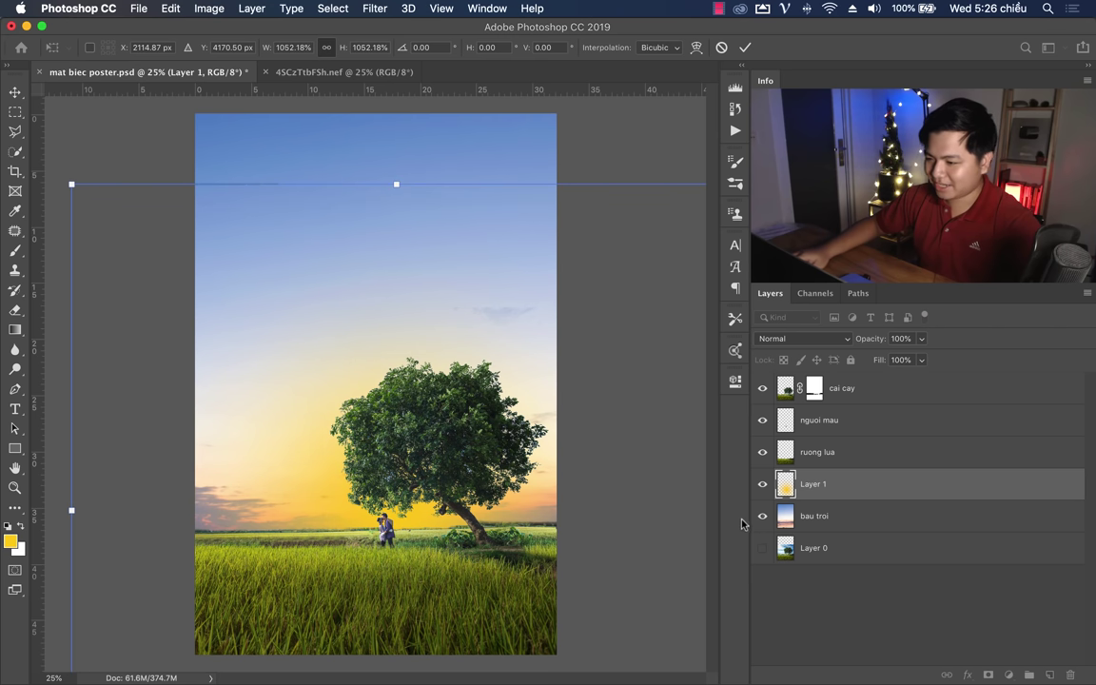
{"action": "mouse_move", "coordinate": [393, 182]}
{"action": "left_mouse_down"}
{"action": "mouse_move", "coordinate": [377, 217]}
{"action": "mouse_move", "coordinate": [395, 215]}
{"action": "left_mouse_up"}
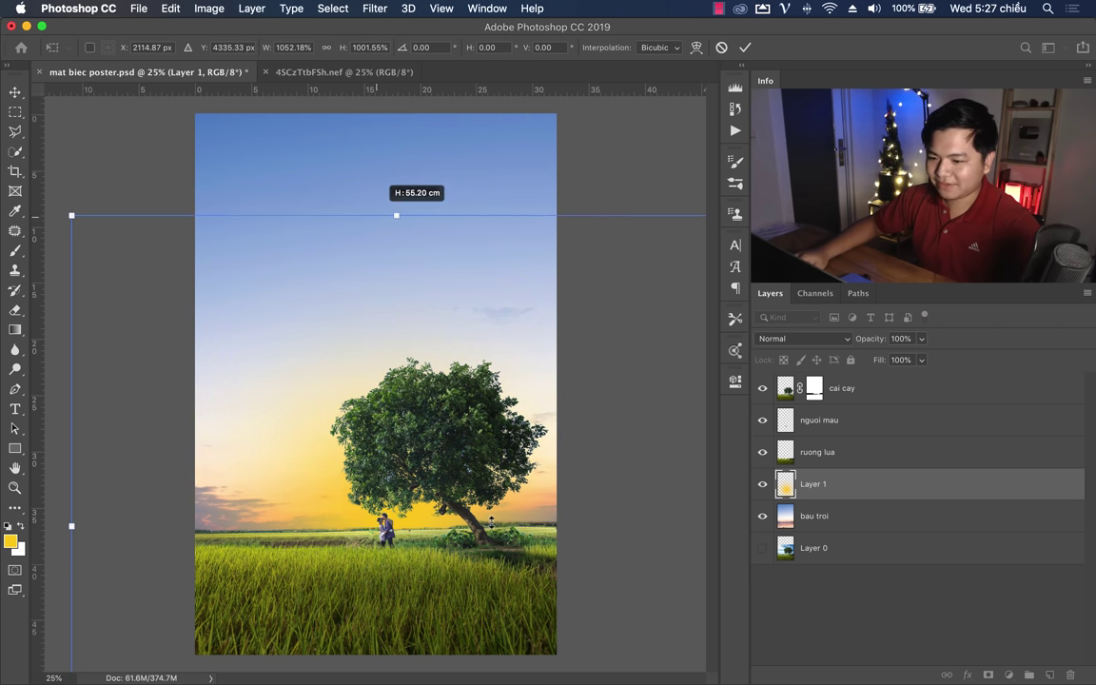
Step: Stretch the glow wide across the canvas and position it on the horizon behind the tree
{"action": "left_click_drag", "start_coordinate": [442, 471], "coordinate": [491, 540]}
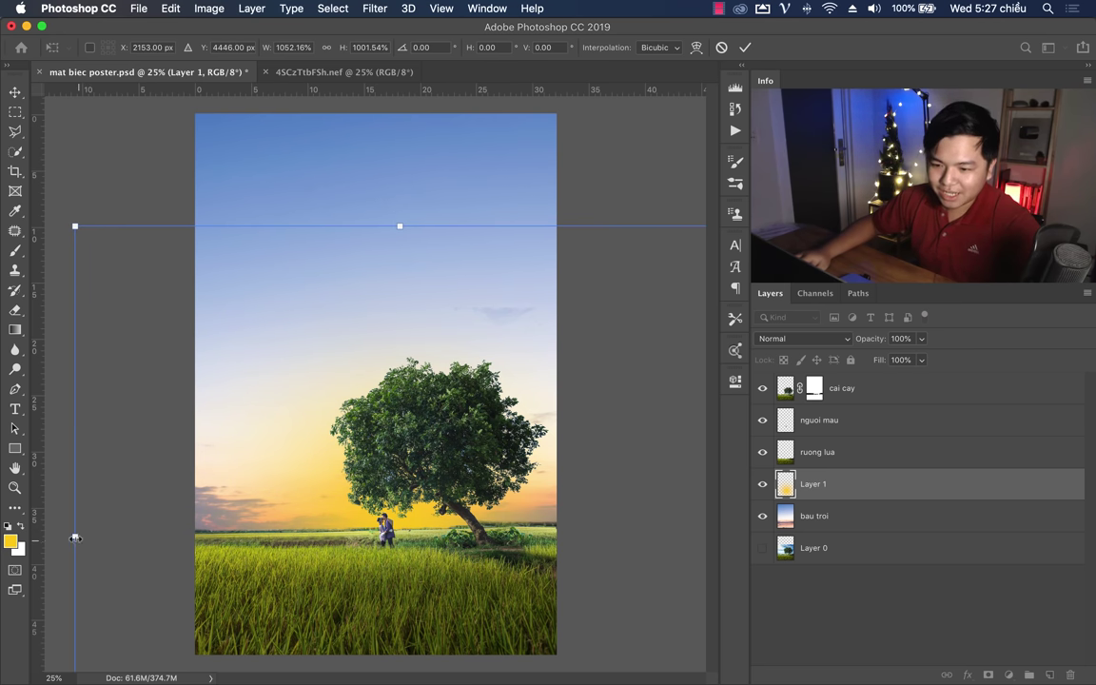
{"action": "left_click_drag", "start_coordinate": [75, 538], "coordinate": [10, 520]}
{"action": "left_click_drag", "start_coordinate": [447, 531], "coordinate": [552, 514]}
{"action": "left_click_drag", "start_coordinate": [105, 543], "coordinate": [5, 543]}
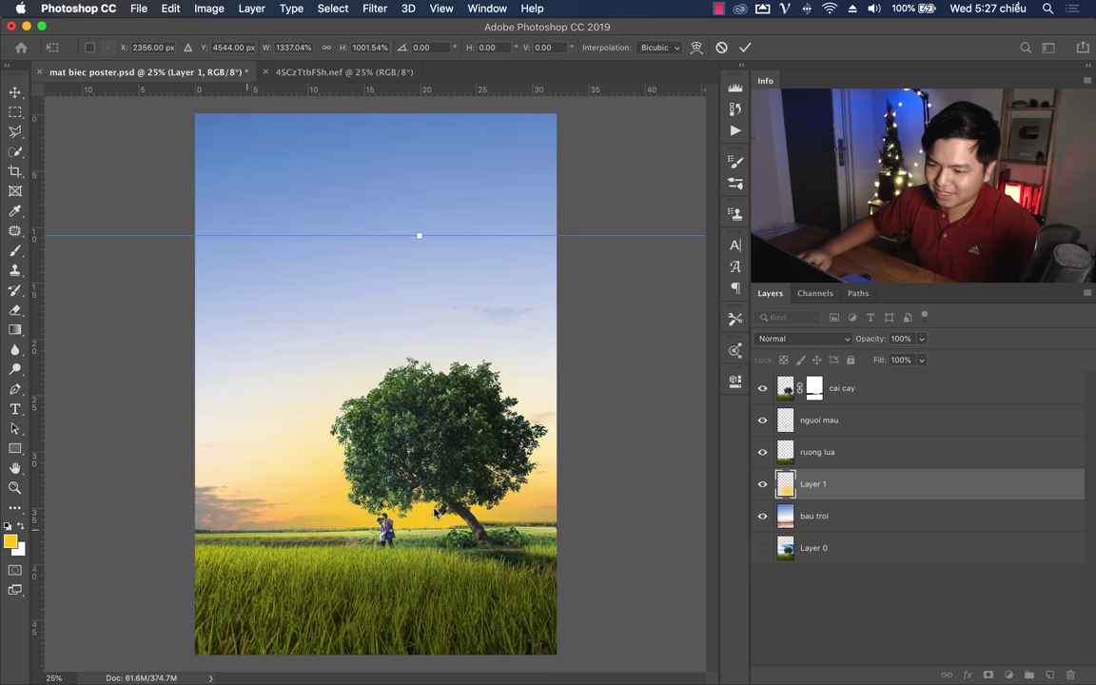
{"action": "left_click_drag", "start_coordinate": [434, 509], "coordinate": [427, 519]}
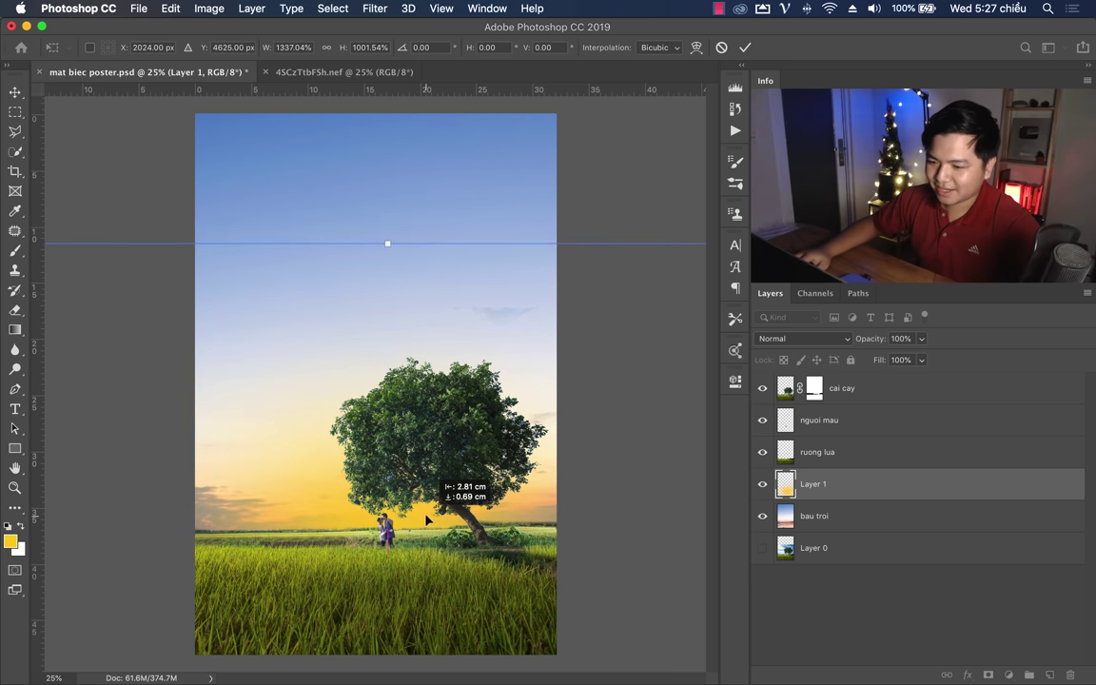
{"action": "key", "text": "Return"}
Step: Set Layer 1's blend mode to Screen
{"action": "key", "text": "b"}
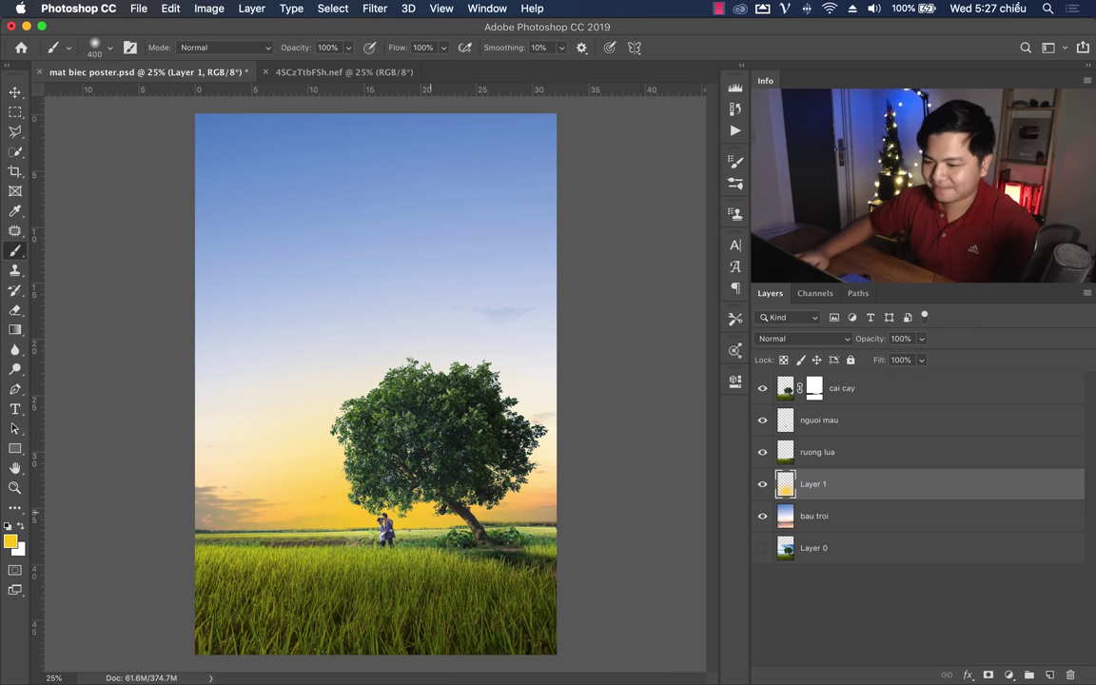
{"action": "left_click", "coordinate": [804, 338]}
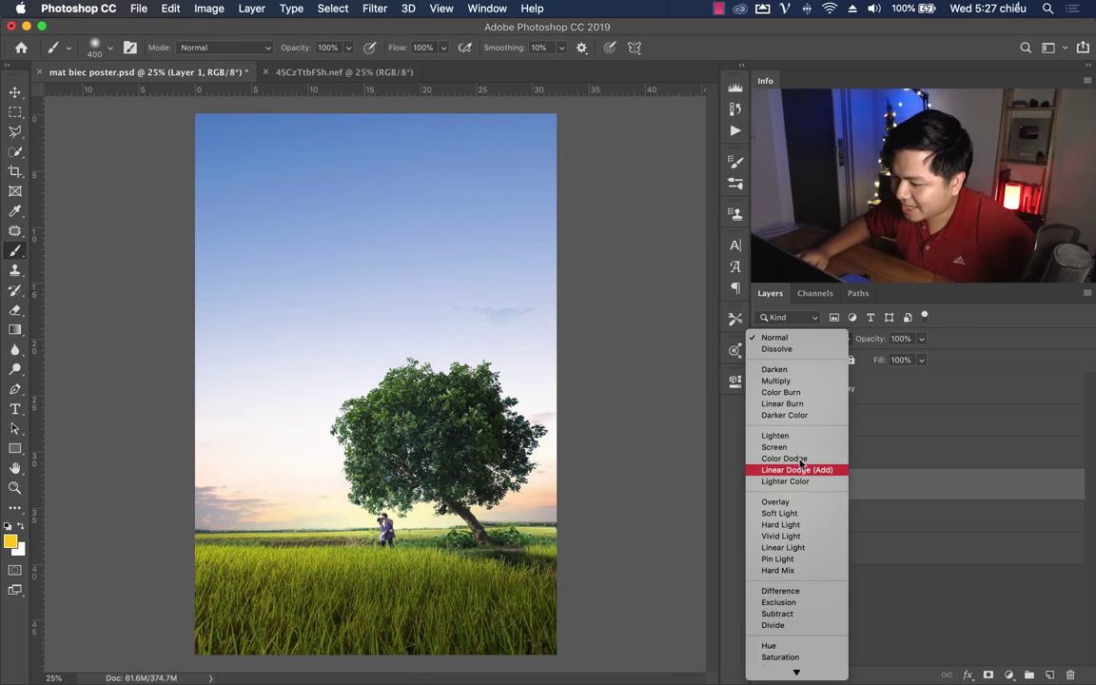
{"action": "left_click", "coordinate": [916, 353]}
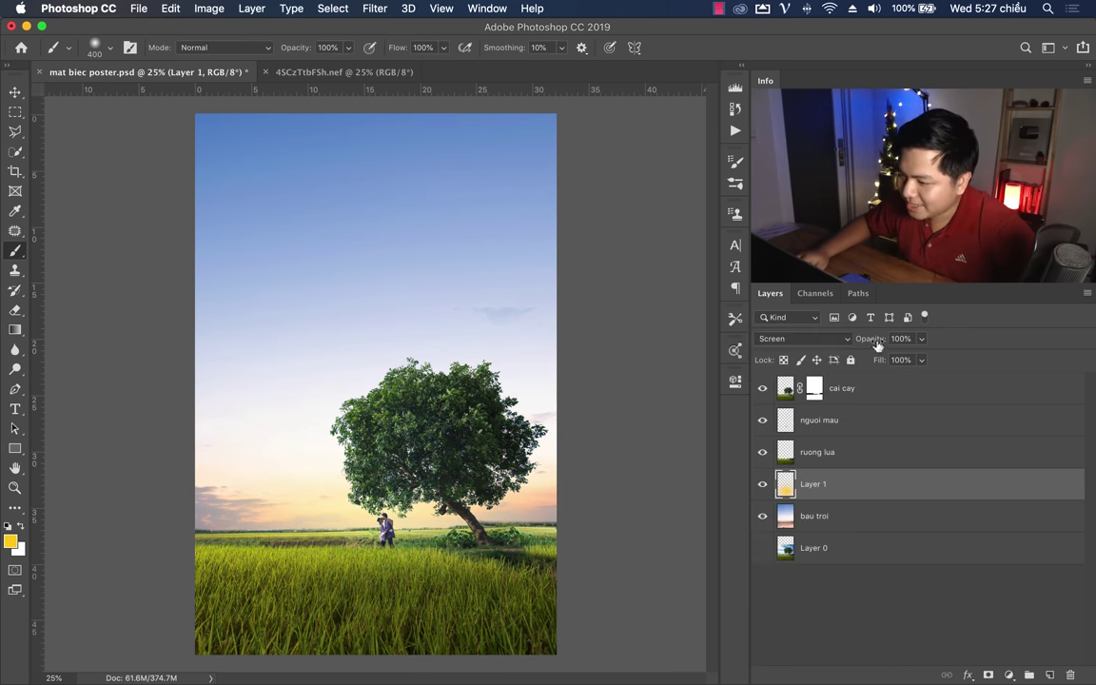
{"action": "key", "text": "ctrl+j"}
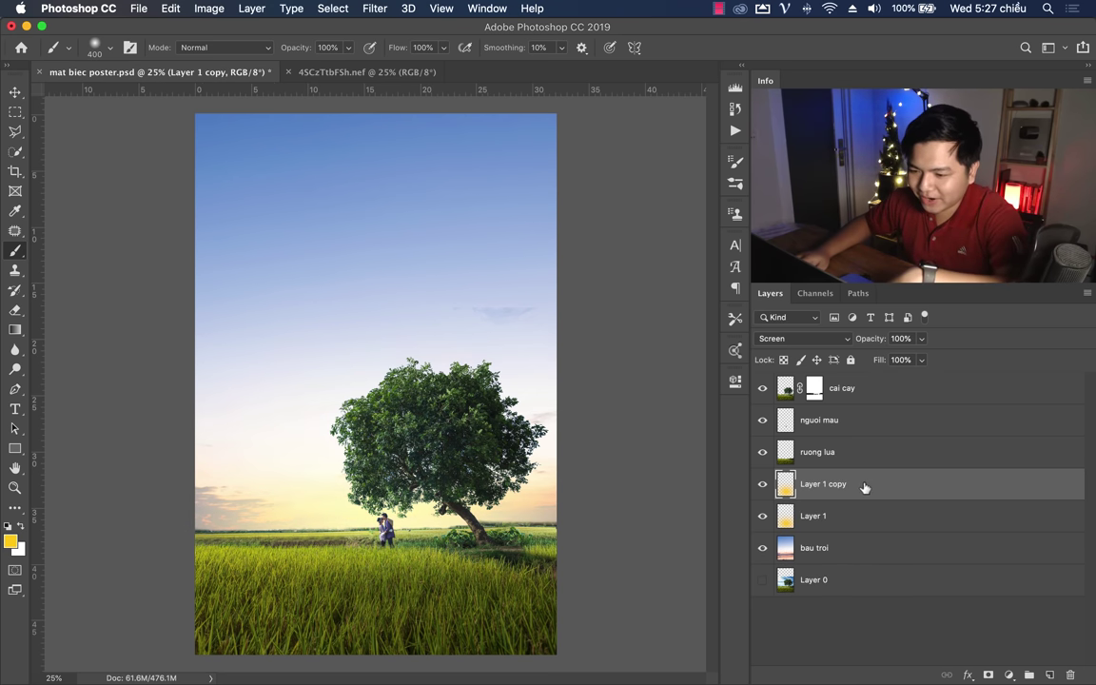
{"action": "key", "text": "ctrl+e"}
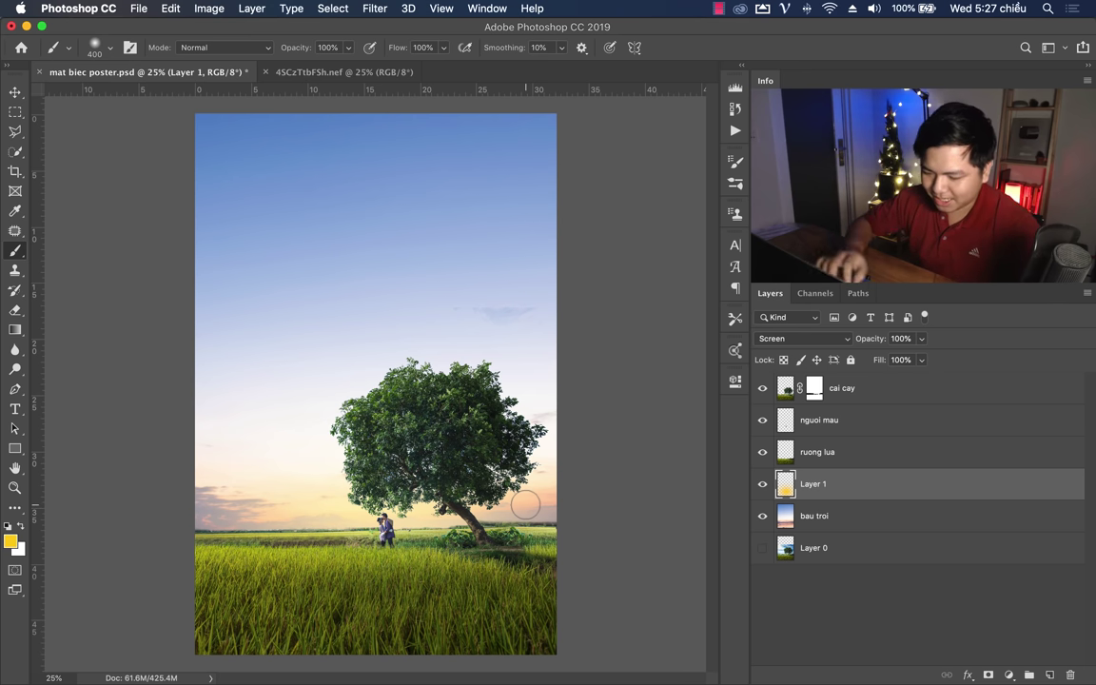
Step: Shift the glow's Hue to -6, compare it on and off, then duplicate the layer
{"action": "key", "text": "ctrl+u"}
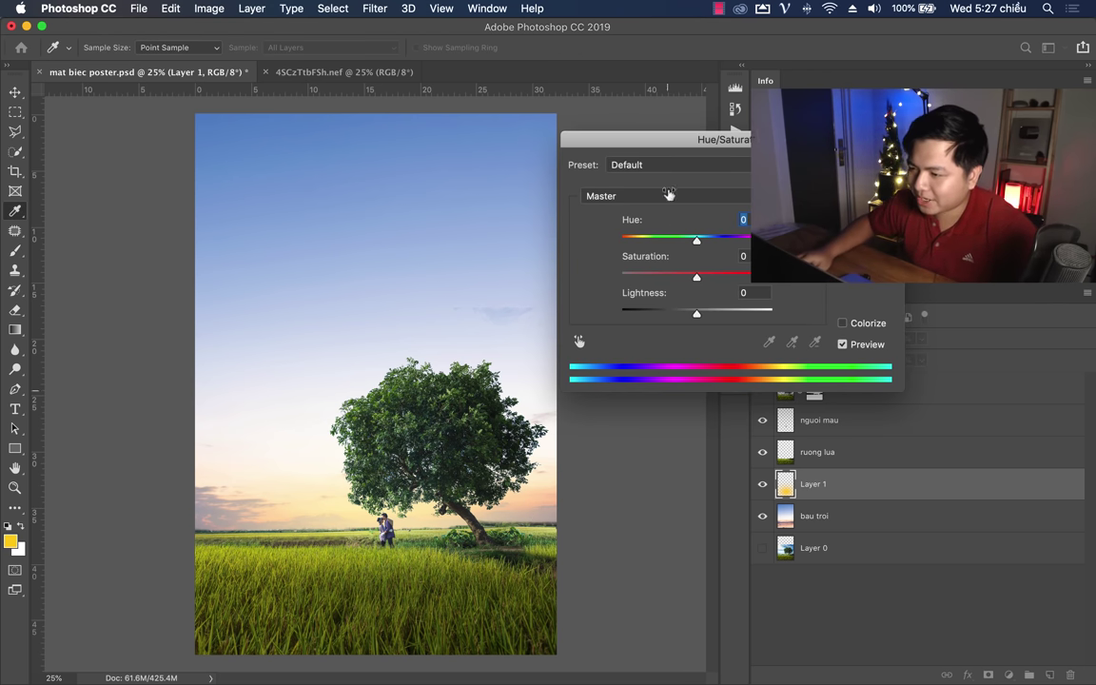
{"action": "left_click_drag", "start_coordinate": [698, 244], "coordinate": [693, 245]}
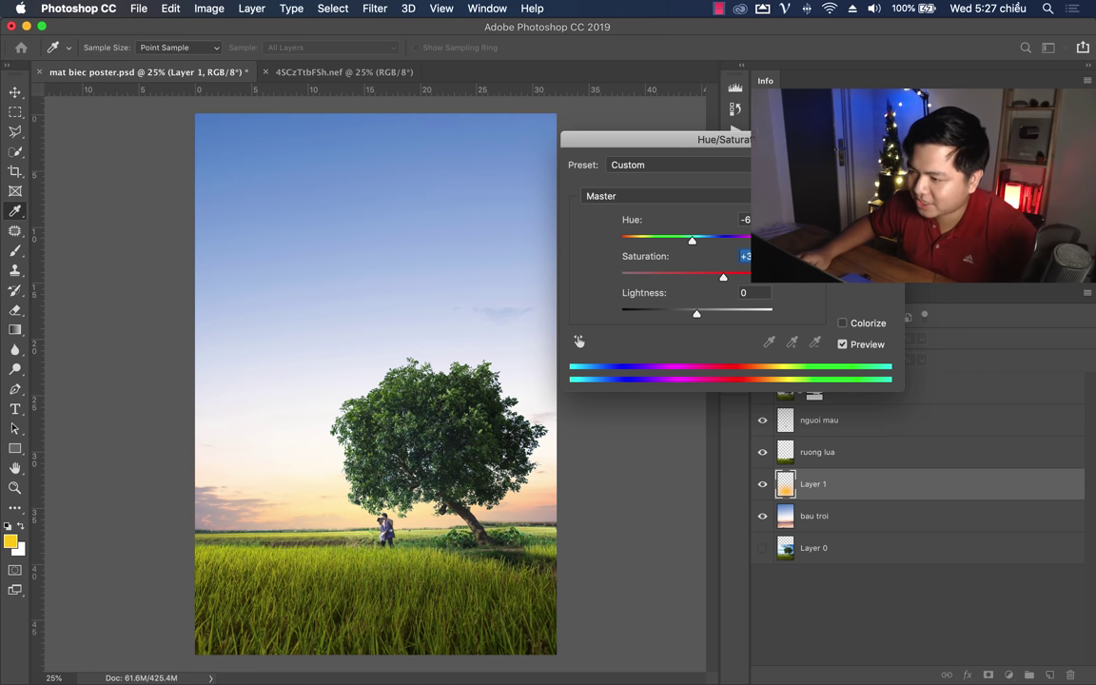
{"action": "key", "text": "Return"}
{"action": "left_click", "coordinate": [762, 484]}
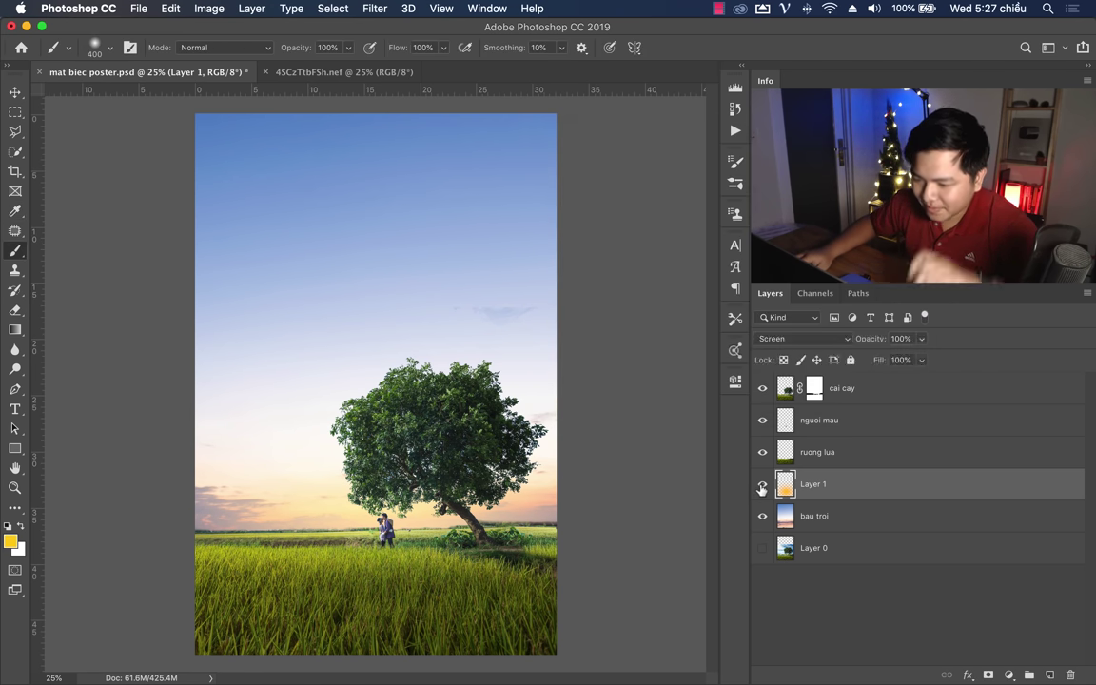
{"action": "left_click", "coordinate": [761, 484]}
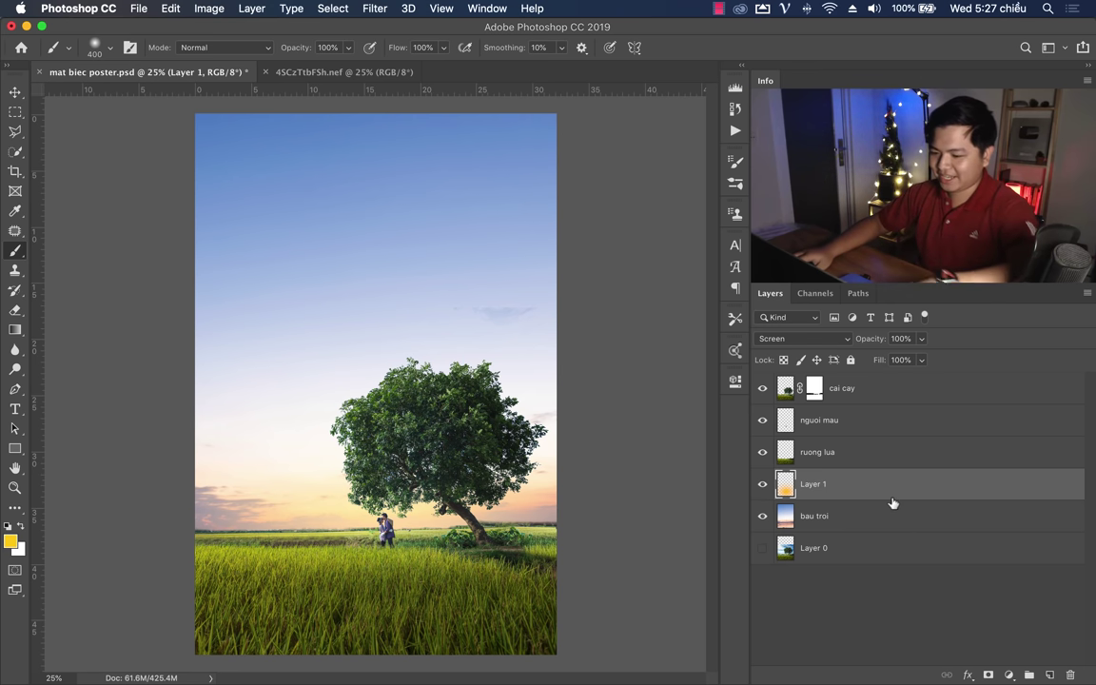
{"action": "key", "text": "ctrl+j"}
Step: Move Layer 1 copy above the tree layer and transform it flatter
{"action": "mouse_move", "coordinate": [861, 487]}
{"action": "left_mouse_down"}
{"action": "mouse_move", "coordinate": [851, 442]}
{"action": "mouse_move", "coordinate": [873, 385]}
{"action": "left_mouse_up"}
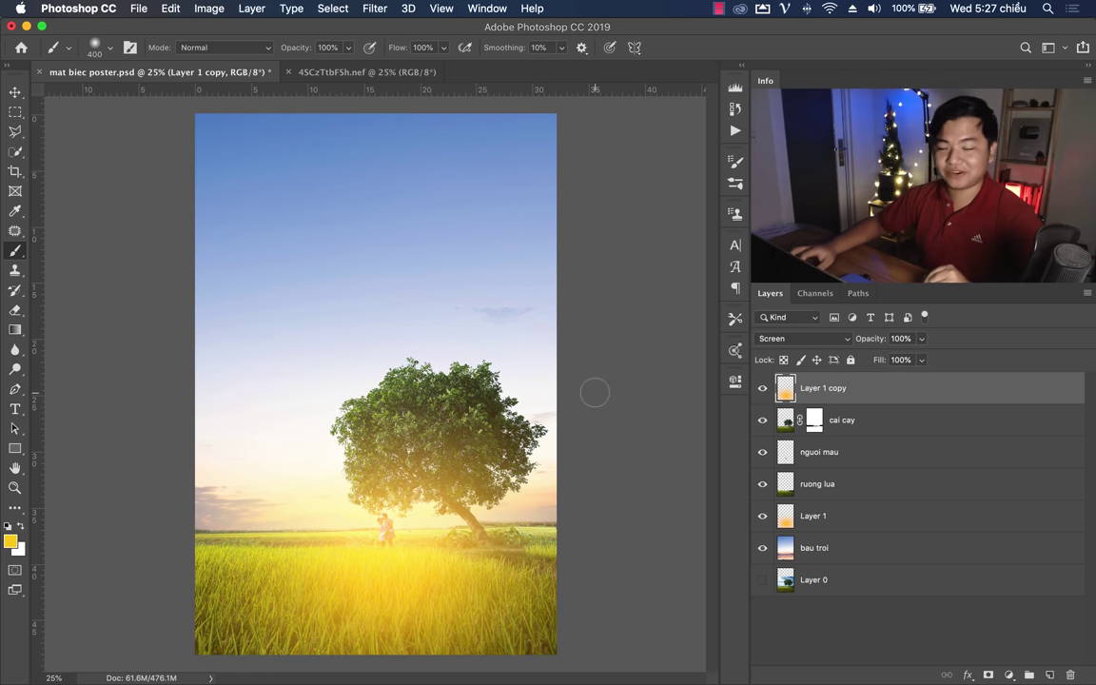
{"action": "key", "text": "ctrl+t"}
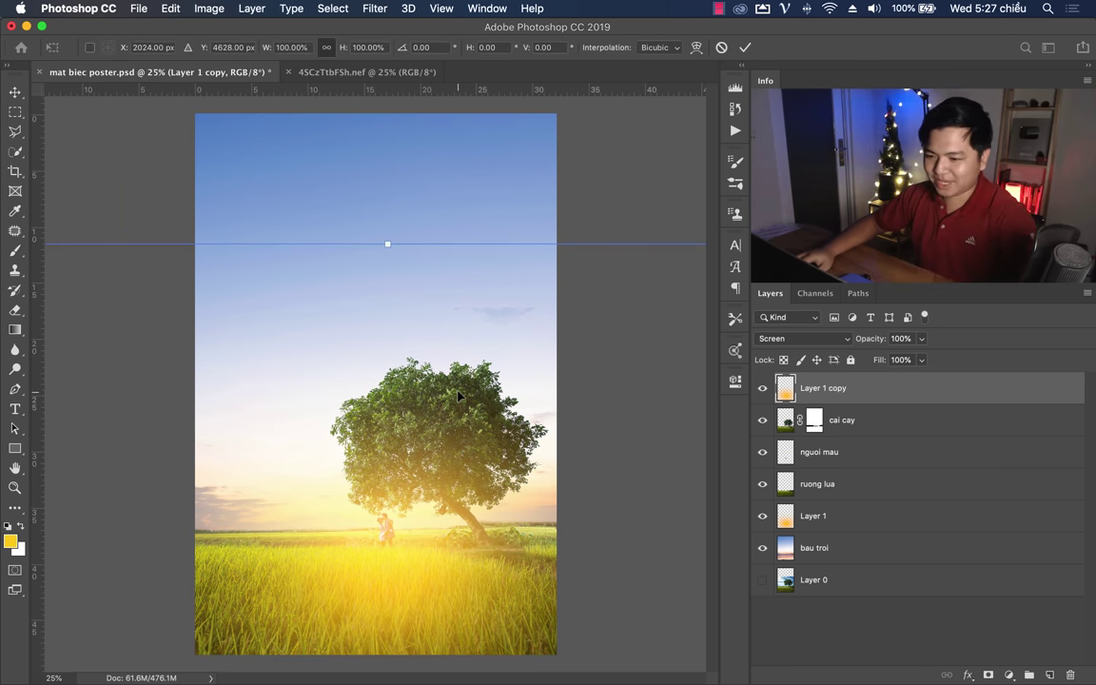
{"action": "mouse_move", "coordinate": [382, 241]}
{"action": "left_mouse_down"}
{"action": "mouse_move", "coordinate": [387, 436]}
{"action": "mouse_move", "coordinate": [387, 395]}
{"action": "left_mouse_up"}
{"action": "mouse_move", "coordinate": [398, 582]}
{"action": "left_mouse_down"}
{"action": "mouse_move", "coordinate": [406, 524]}
{"action": "mouse_move", "coordinate": [406, 563]}
{"action": "mouse_move", "coordinate": [418, 557]}
{"action": "left_mouse_up"}
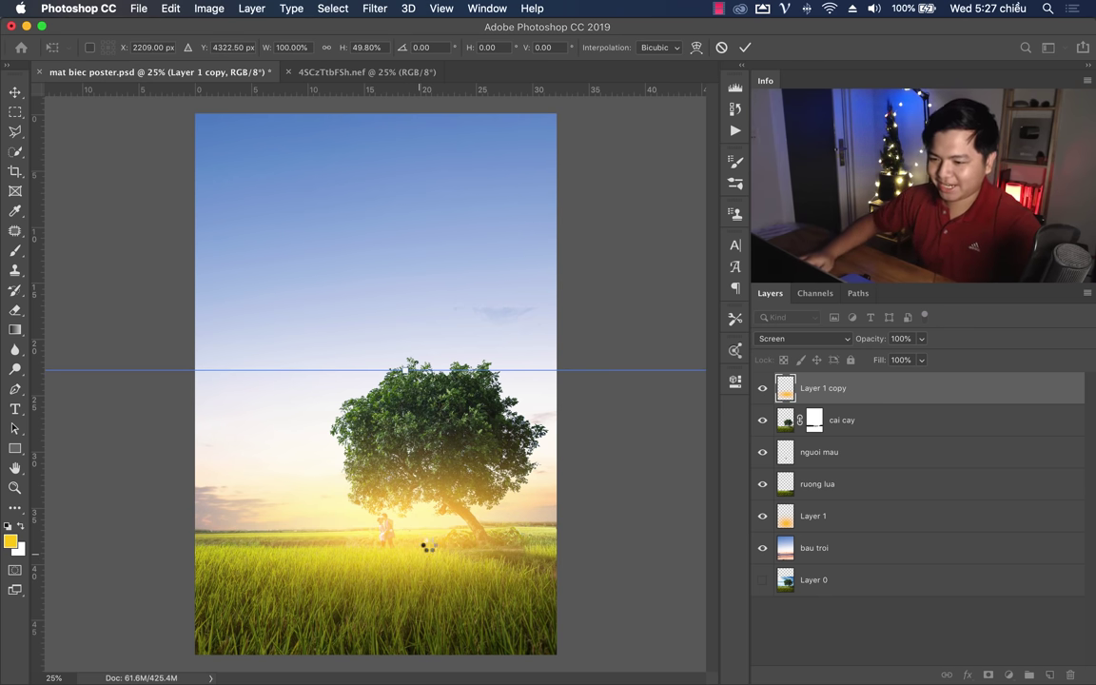
{"action": "key", "text": "Return"}
{"action": "key", "text": "z"}
{"action": "left_click_drag", "start_coordinate": [408, 526], "coordinate": [370, 526]}
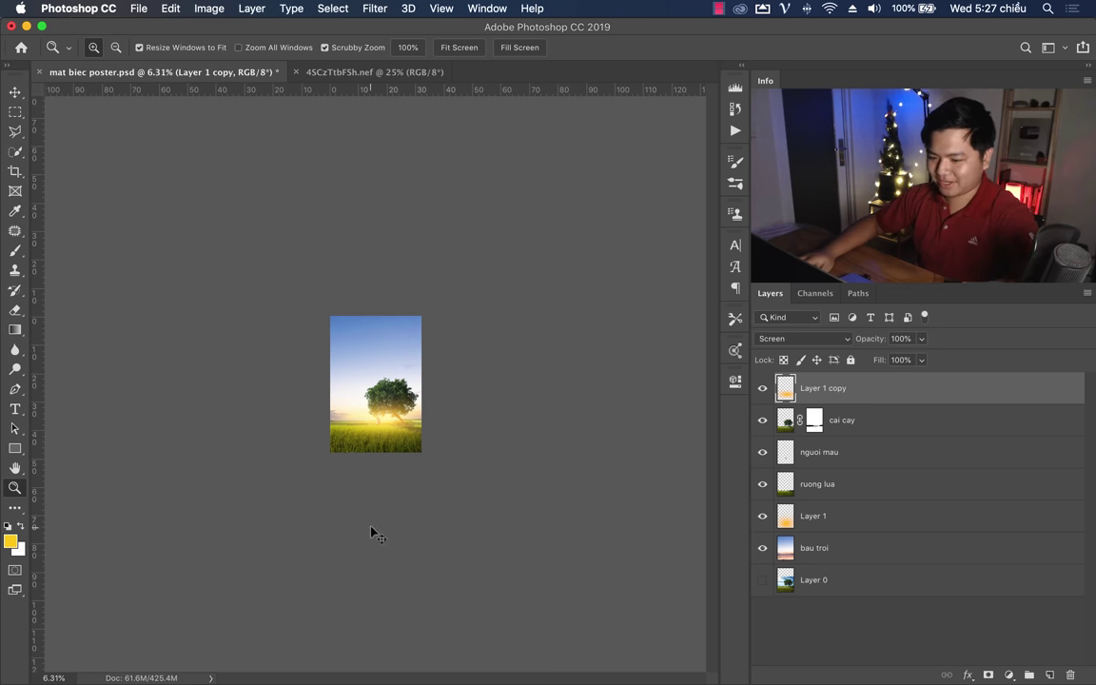
Step: Widen the glow copy past both canvas edges
{"action": "key", "text": "ctrl+t"}
{"action": "left_click_drag", "start_coordinate": [488, 418], "coordinate": [599, 419]}
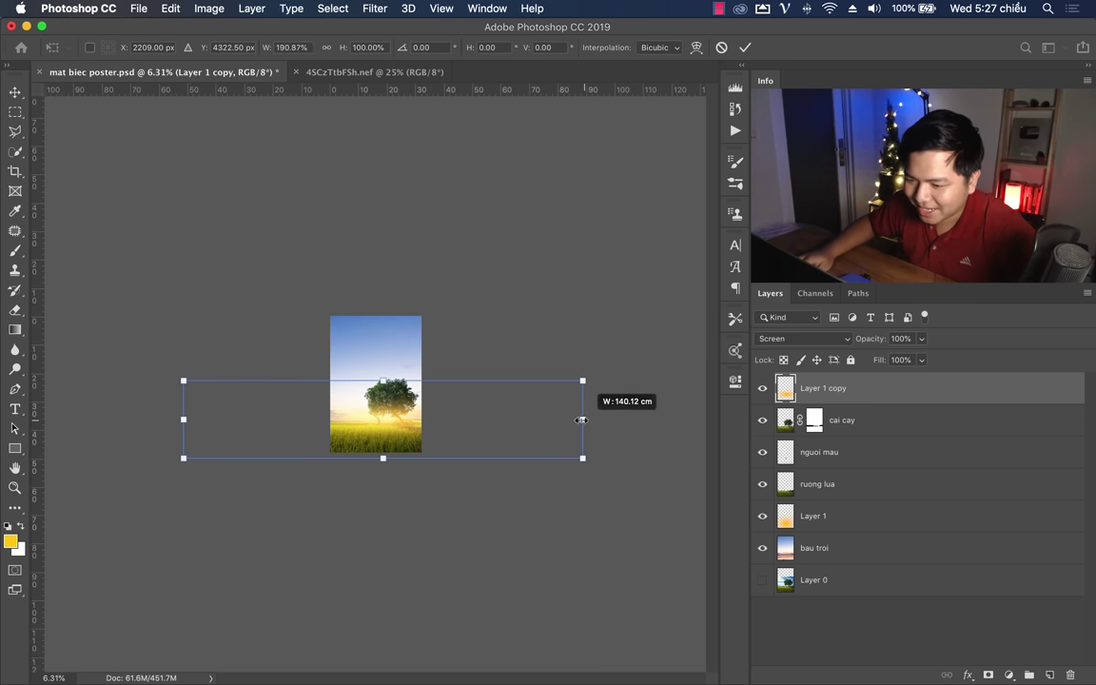
{"action": "key", "text": "Return"}
{"action": "key", "text": "z"}
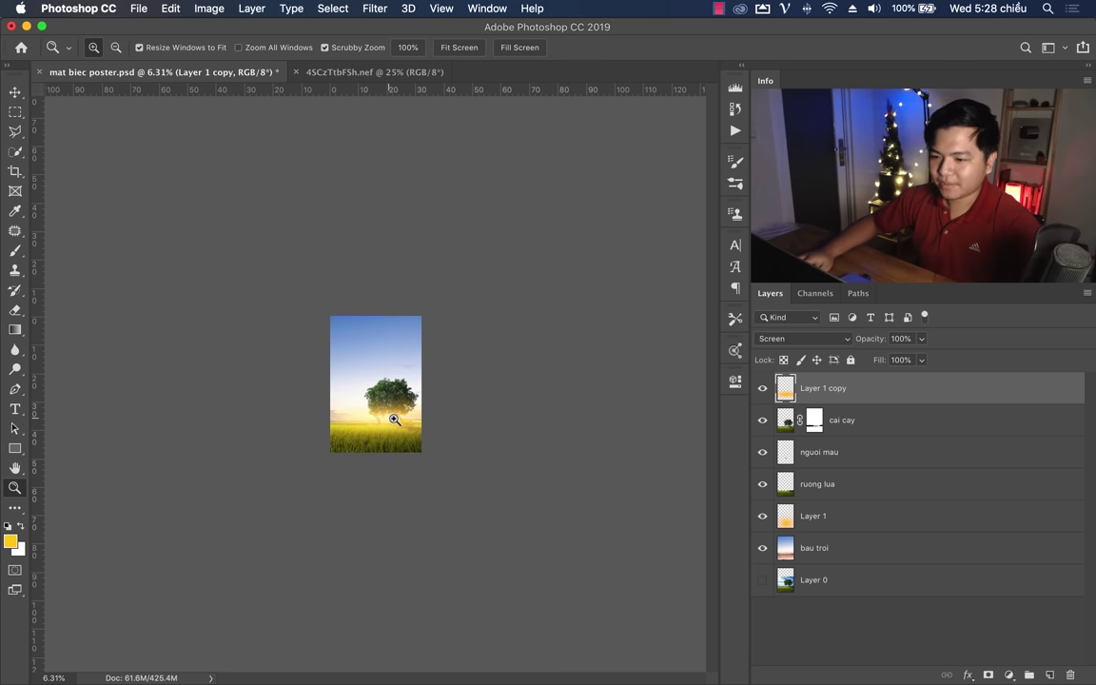
{"action": "left_click_drag", "start_coordinate": [518, 420], "coordinate": [483, 448]}
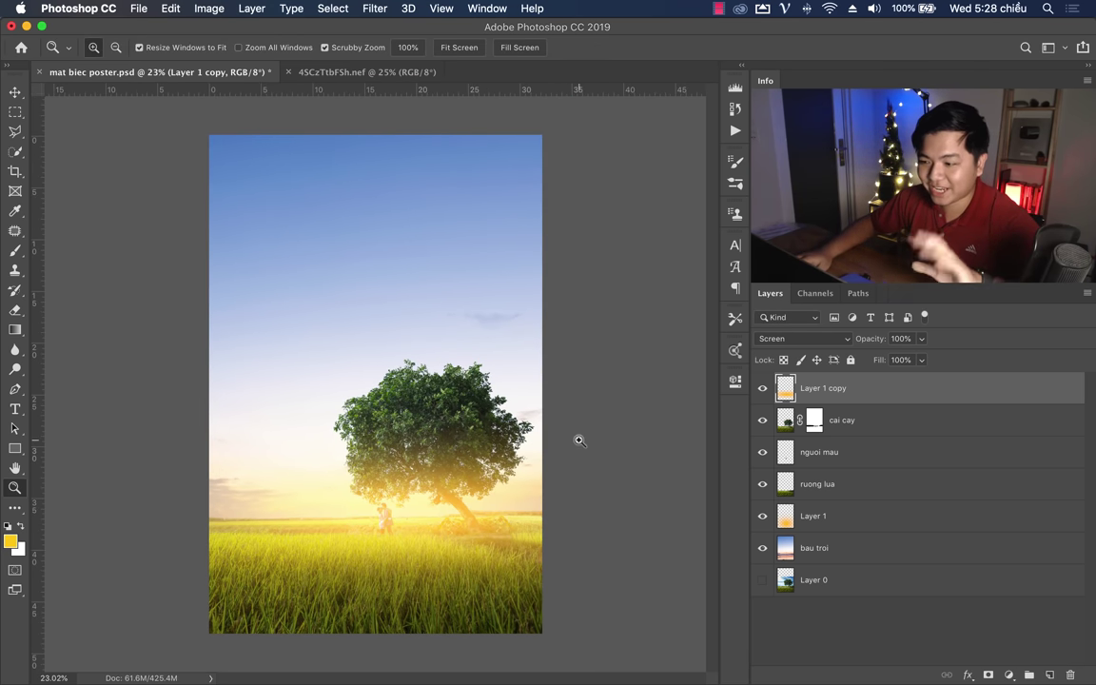
Step: Set Layer 1 copy's opacity to 61%
{"action": "left_click", "coordinate": [898, 338]}
{"action": "type", "text": "52"}
{"action": "key", "text": "Return"}
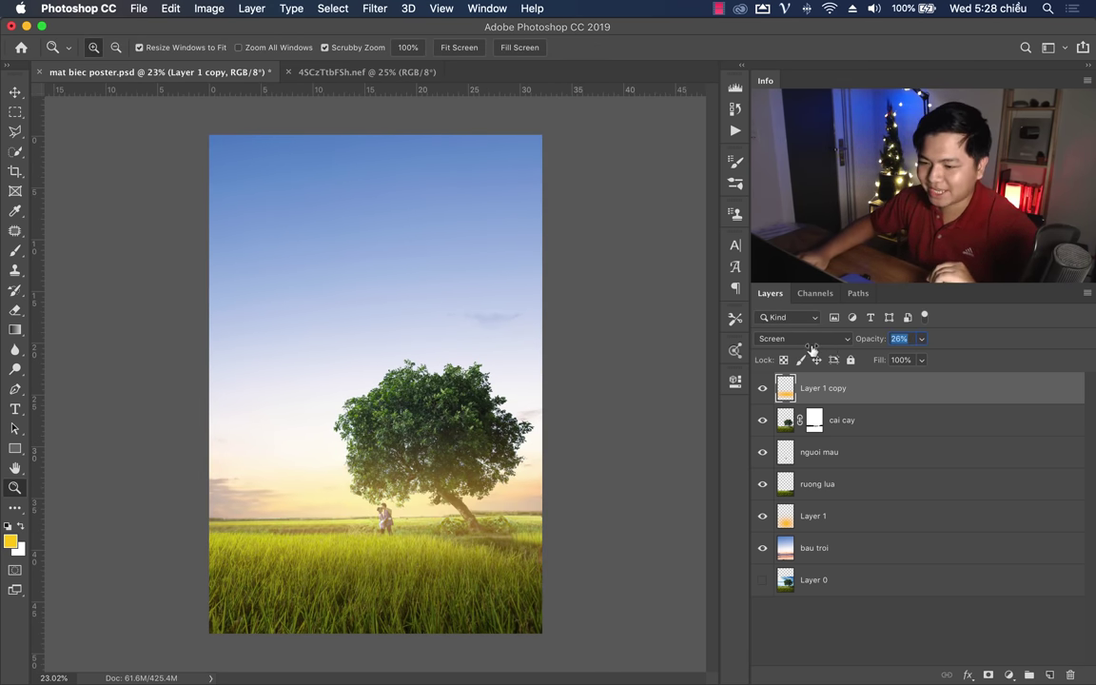
{"action": "type", "text": "61"}
{"action": "key", "text": "Return"}
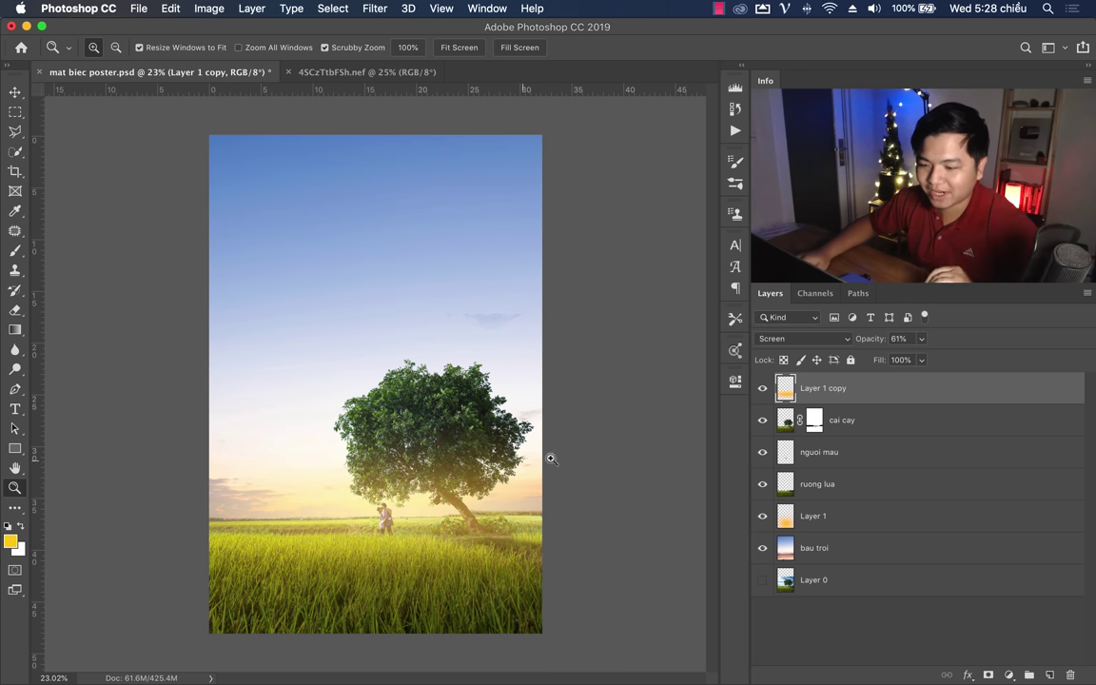
Step: Open the Layer Style Blending Options for Layer 1 copy and move the dialog aside
{"action": "right_click", "coordinate": [916, 395]}
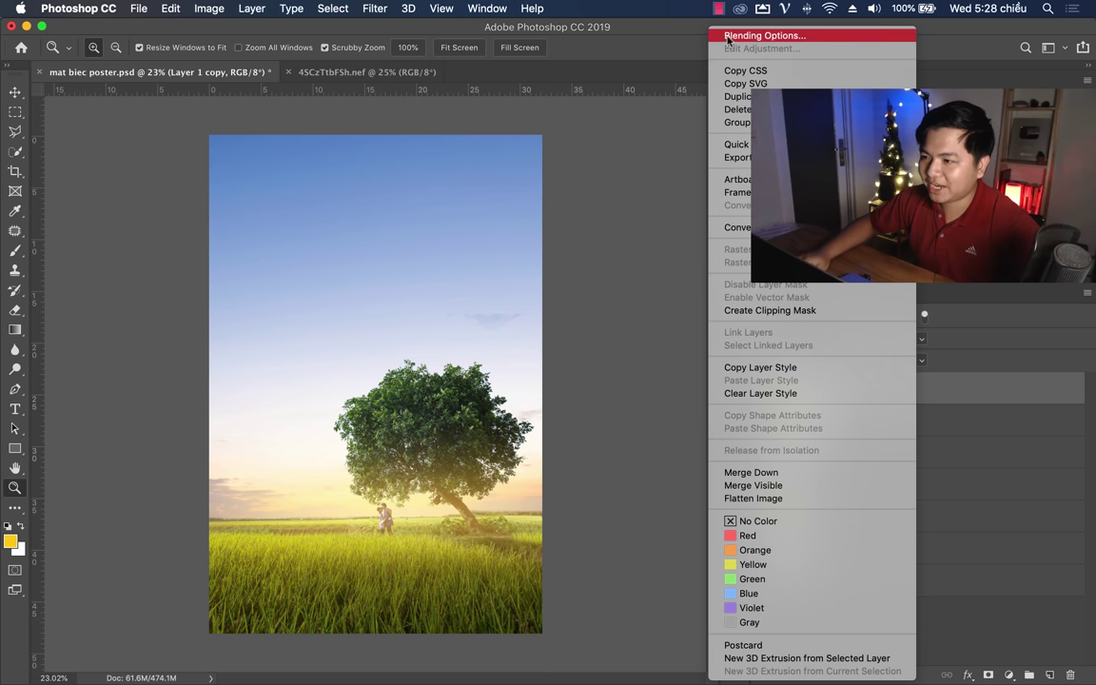
{"action": "left_click", "coordinate": [578, 311]}
{"action": "double_click", "coordinate": [992, 393]}
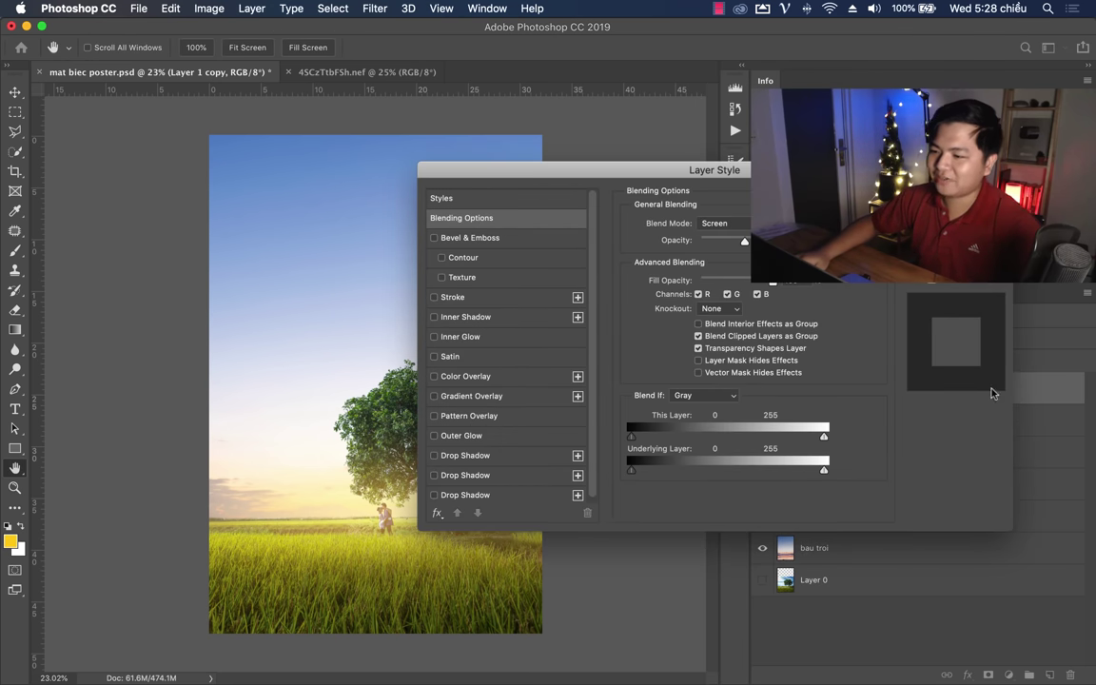
{"action": "left_click_drag", "start_coordinate": [673, 175], "coordinate": [337, 53]}
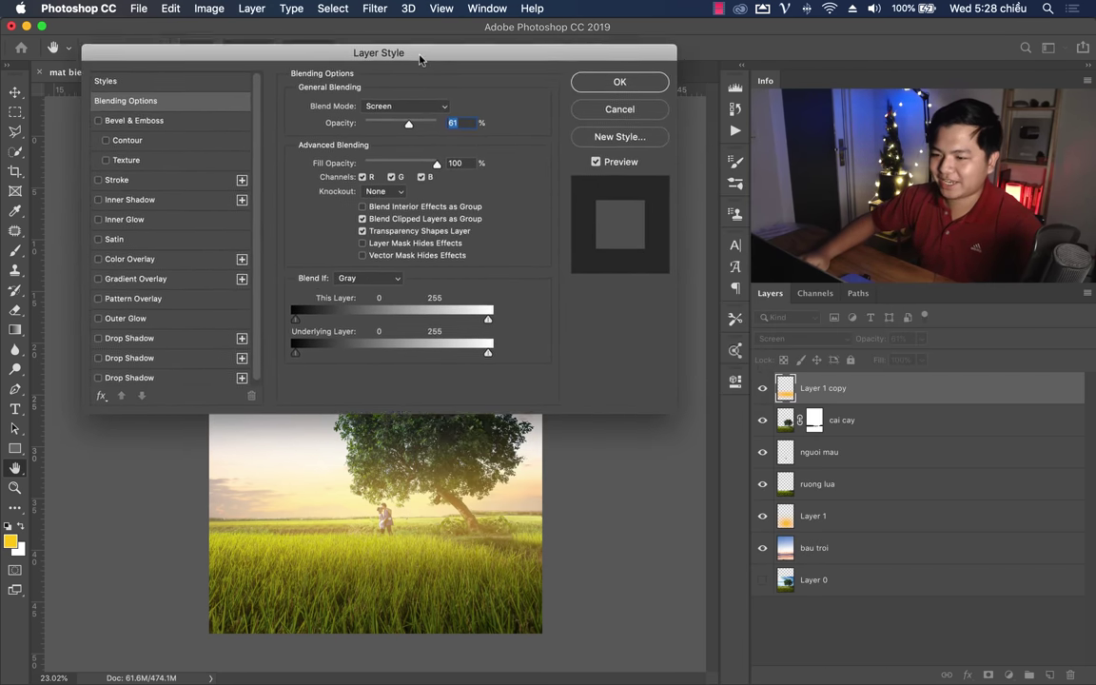
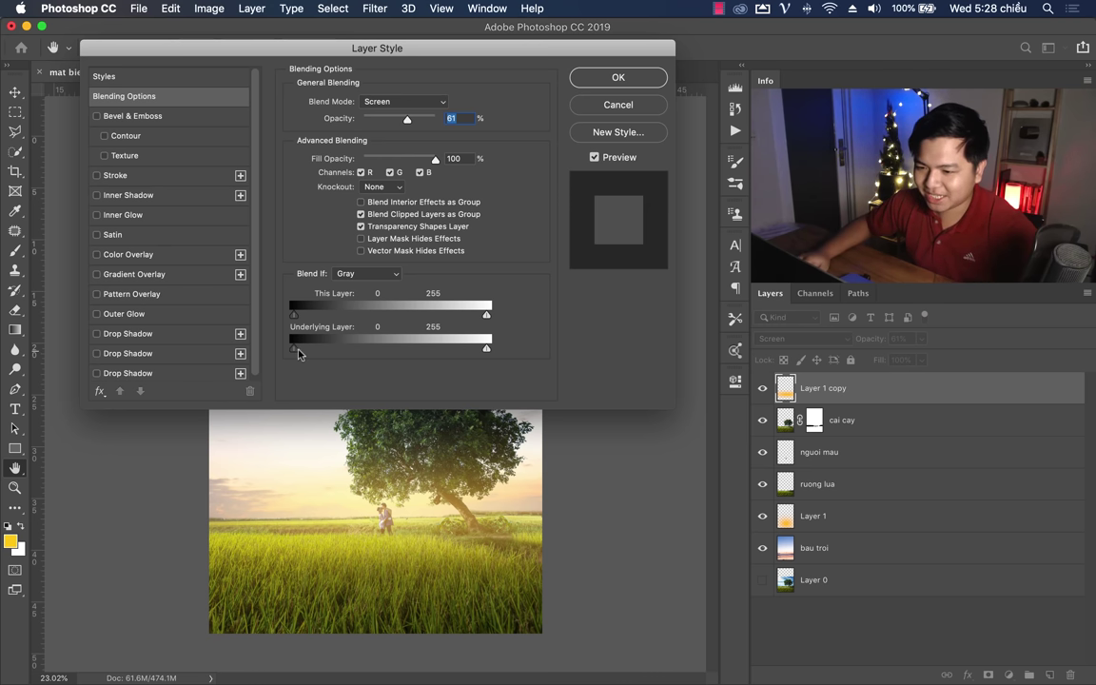
Step: Raise Layer 1 copy's Underlying Layer Blend If shadow cutoff to 37
{"action": "mouse_move", "coordinate": [320, 352]}
{"action": "left_mouse_down"}
{"action": "mouse_move", "coordinate": [334, 352]}
{"action": "mouse_move", "coordinate": [303, 352]}
{"action": "left_mouse_up"}
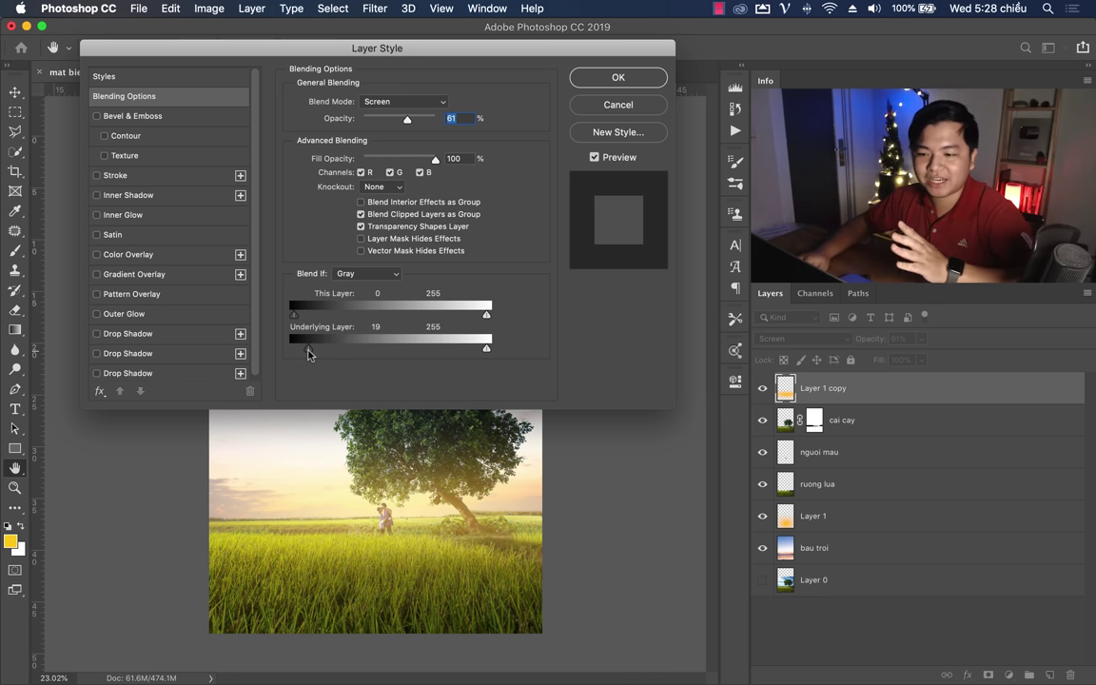
{"action": "left_click_drag", "start_coordinate": [292, 352], "coordinate": [310, 352]}
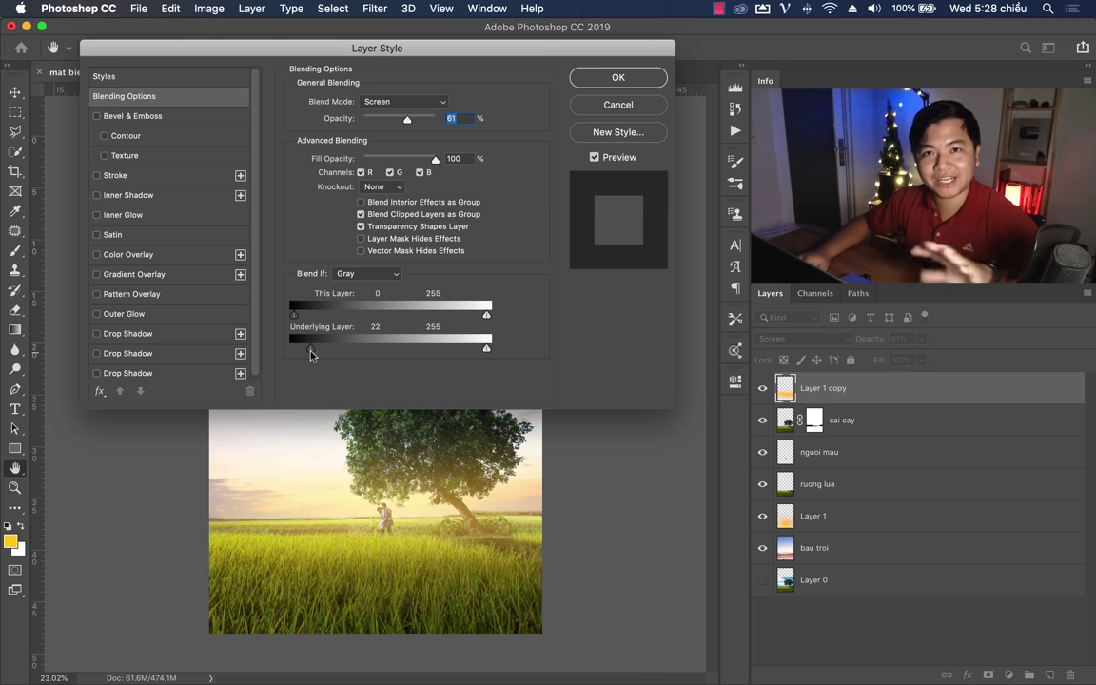
{"action": "left_click_drag", "start_coordinate": [310, 352], "coordinate": [321, 352]}
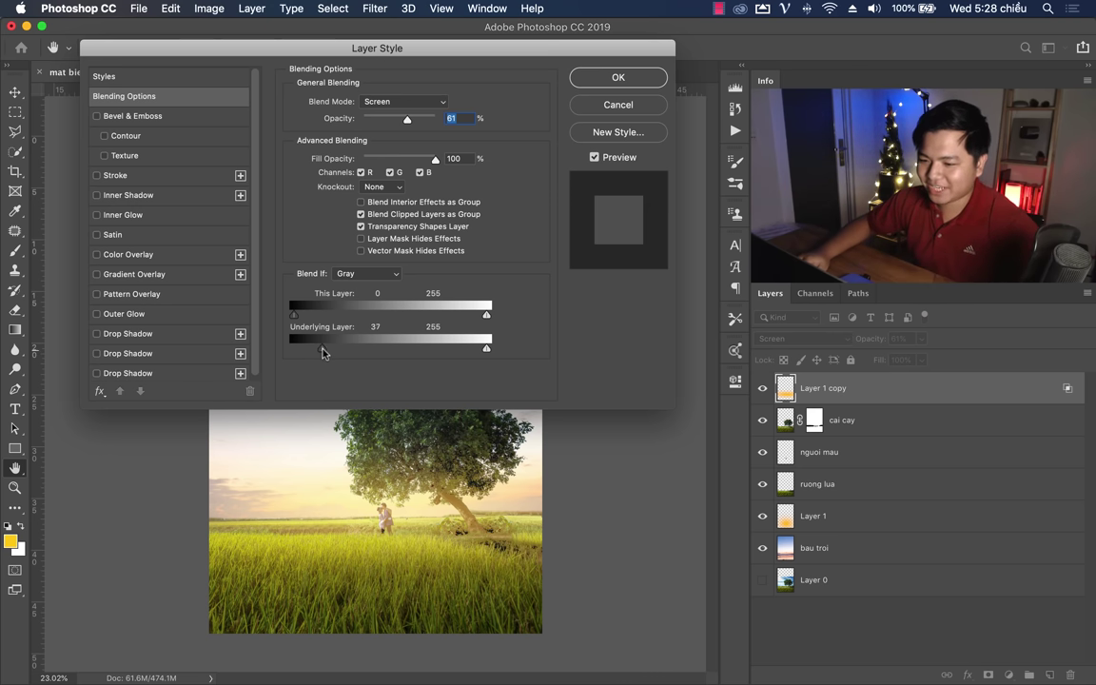
{"action": "key", "text": "alt"}
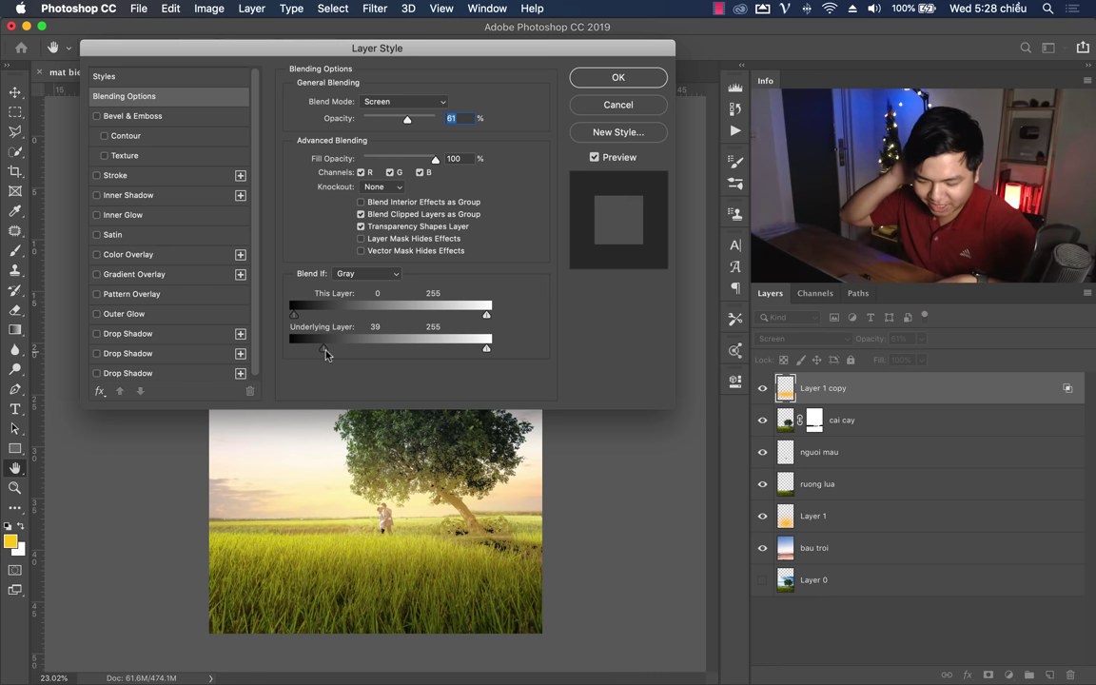
{"action": "key", "text": "alt"}
Step: Split the shadow cutoff into a soft transition, then cancel the Blend If changes
{"action": "mouse_move", "coordinate": [325, 354]}
{"action": "left_mouse_down"}
{"action": "mouse_move", "coordinate": [438, 351]}
{"action": "mouse_move", "coordinate": [427, 352]}
{"action": "left_mouse_up"}
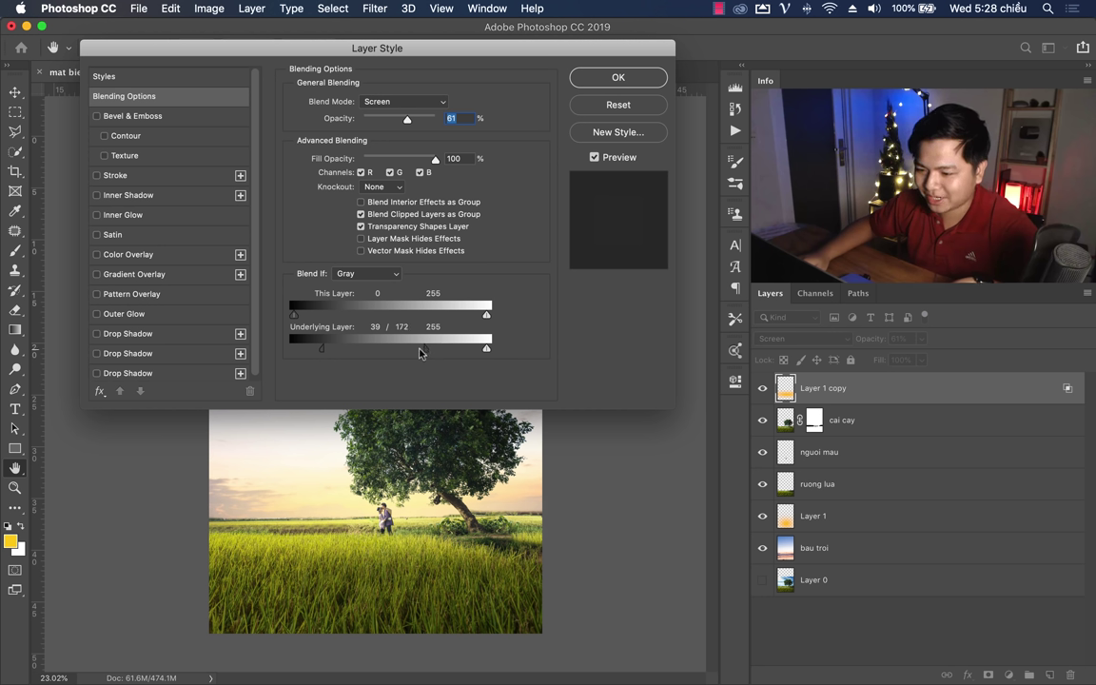
{"action": "mouse_move", "coordinate": [404, 353]}
{"action": "left_mouse_down"}
{"action": "mouse_move", "coordinate": [386, 354]}
{"action": "mouse_move", "coordinate": [433, 351]}
{"action": "left_mouse_up"}
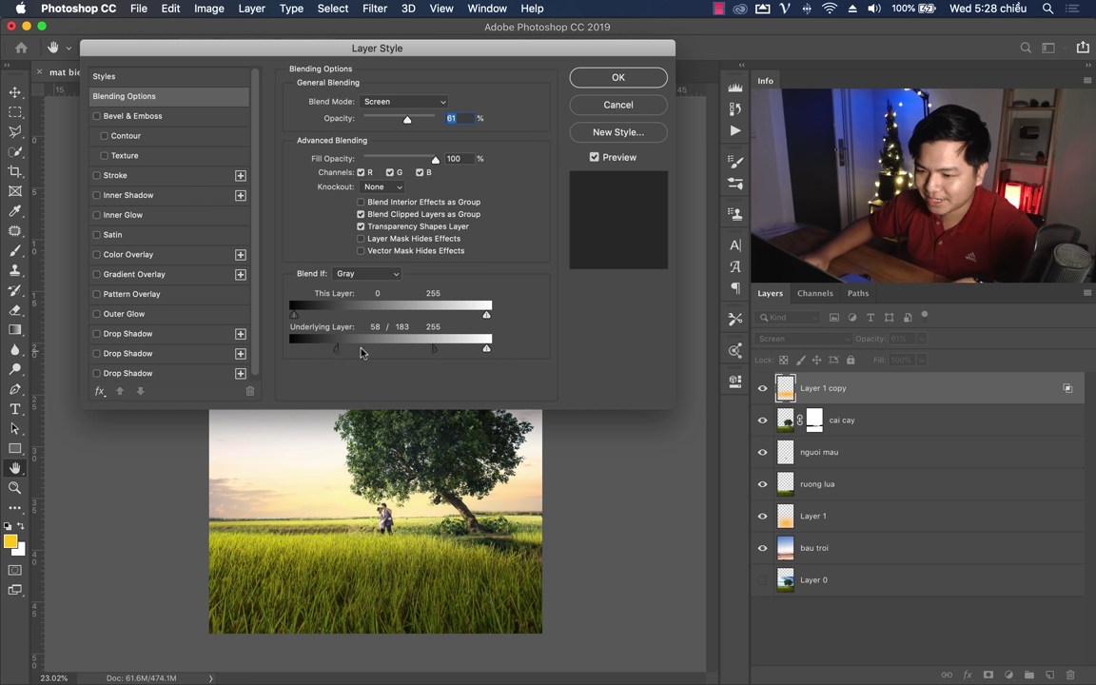
{"action": "left_click_drag", "start_coordinate": [335, 350], "coordinate": [288, 354]}
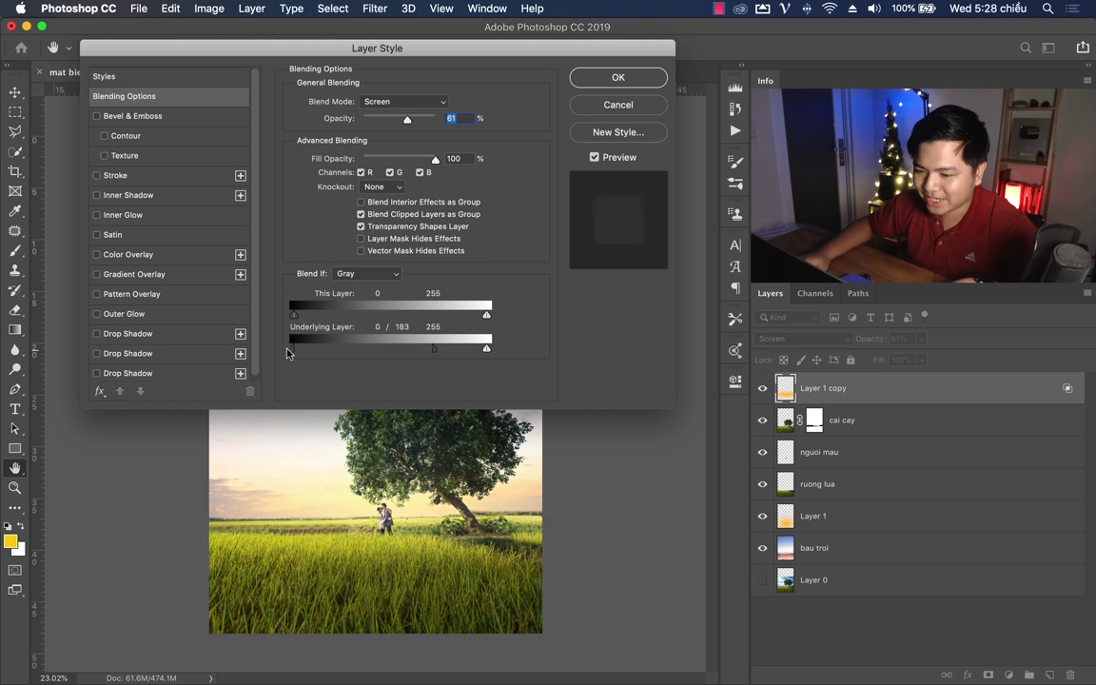
{"action": "left_click_drag", "start_coordinate": [432, 353], "coordinate": [425, 353]}
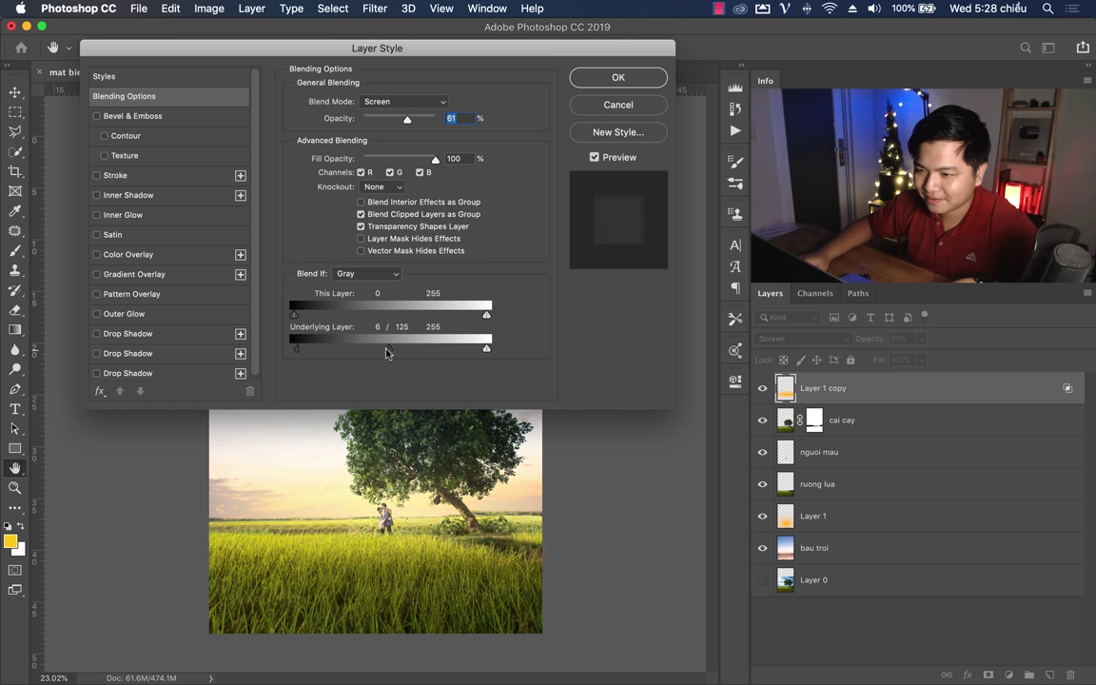
{"action": "left_click", "coordinate": [655, 106]}
{"action": "left_click", "coordinate": [790, 339]}
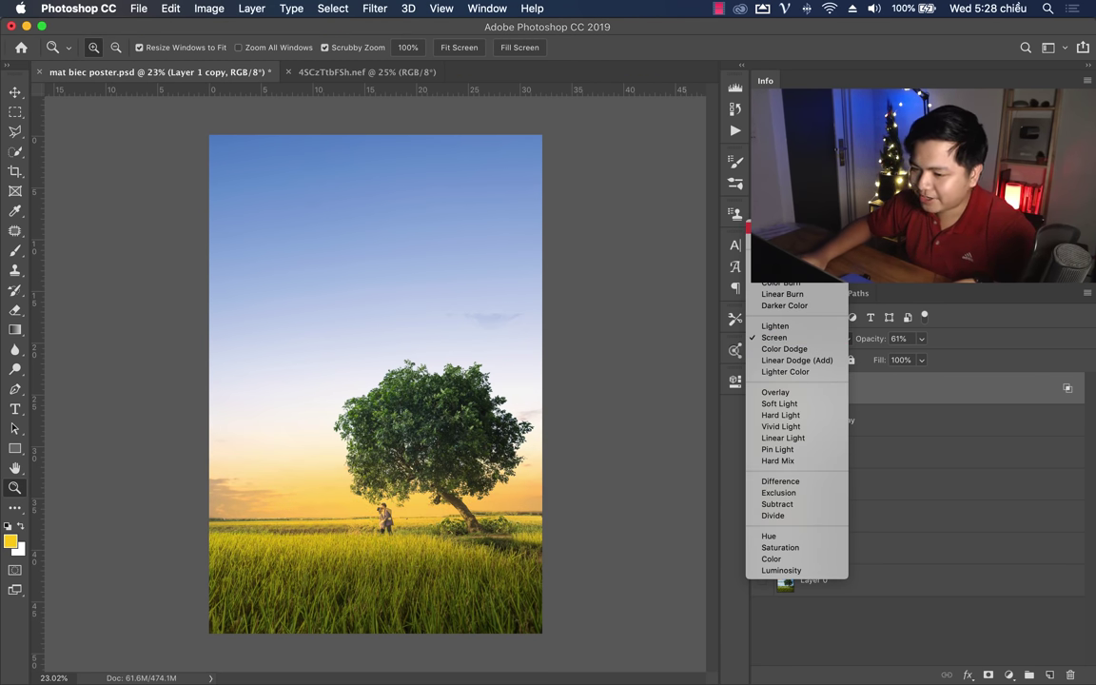
Step: Set Layer 1 copy to Normal at 27% opacity and inspect the couple close up
{"action": "left_click", "coordinate": [888, 352]}
{"action": "left_click_drag", "start_coordinate": [868, 344], "coordinate": [833, 344]}
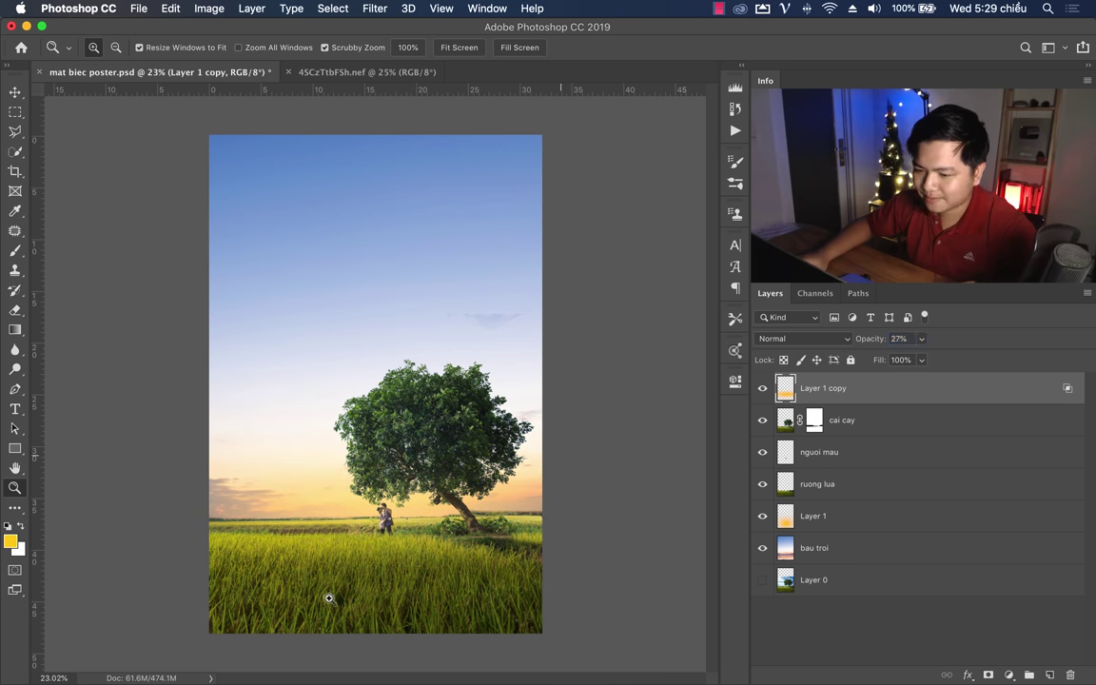
{"action": "left_click_drag", "start_coordinate": [420, 498], "coordinate": [390, 523]}
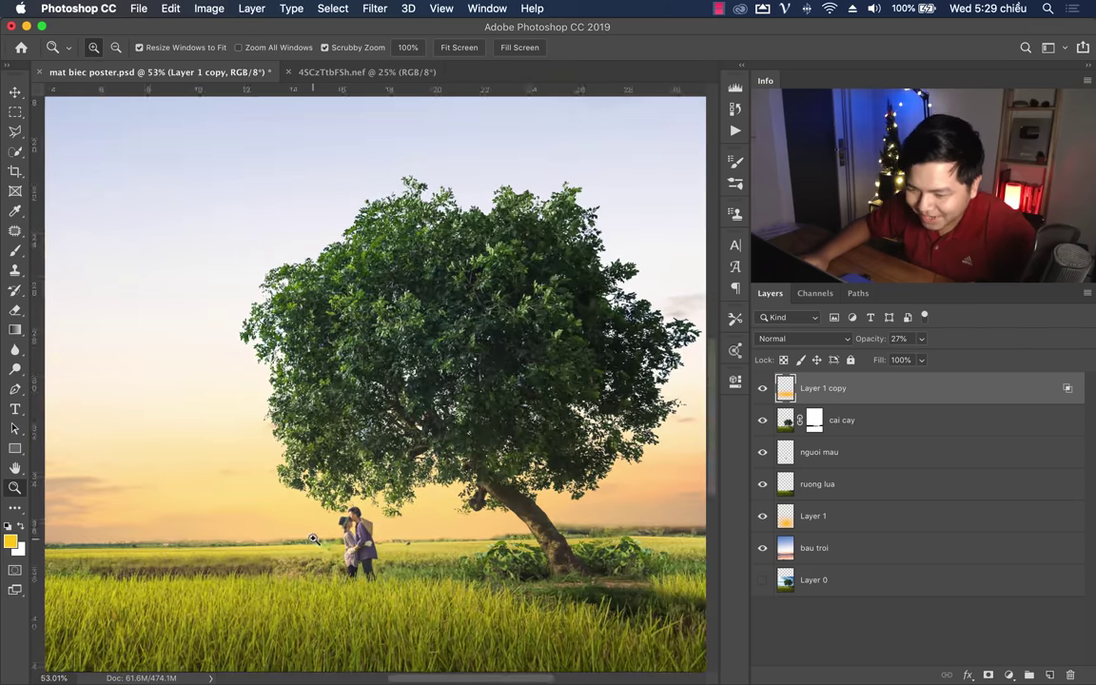
{"action": "mouse_move", "coordinate": [390, 522]}
{"action": "left_mouse_down"}
{"action": "mouse_move", "coordinate": [342, 546]}
{"action": "mouse_move", "coordinate": [433, 533]}
{"action": "mouse_move", "coordinate": [322, 540]}
{"action": "mouse_move", "coordinate": [386, 482]}
{"action": "mouse_move", "coordinate": [540, 458]}
{"action": "left_mouse_up"}
{"action": "left_click", "coordinate": [762, 388]}
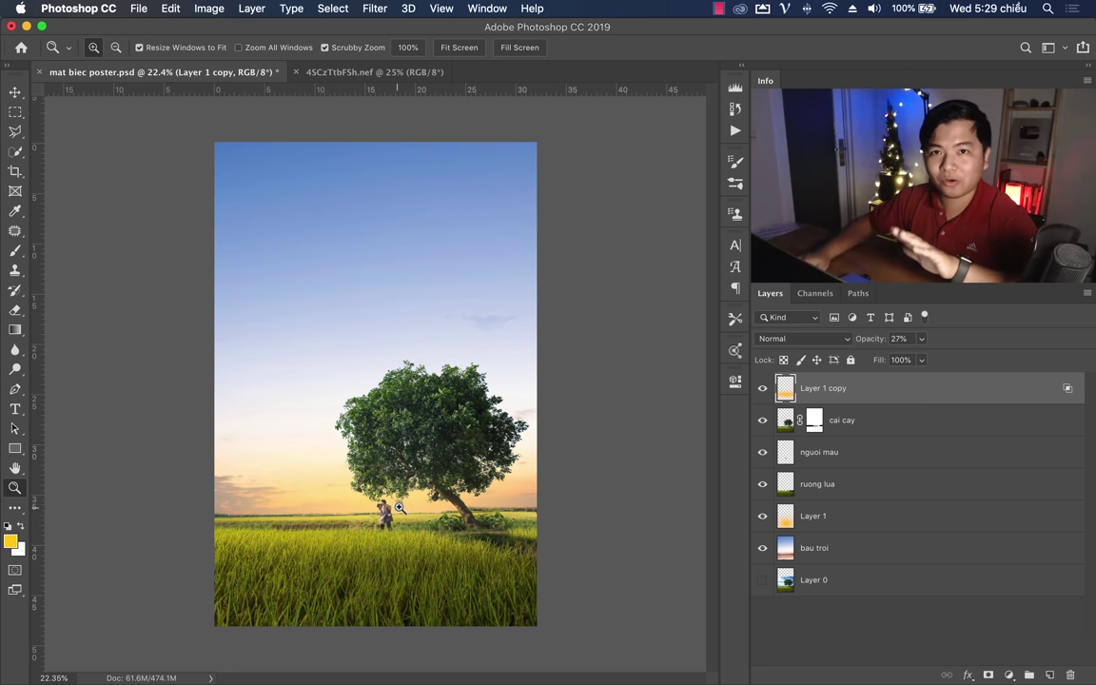
{"action": "left_click", "coordinate": [1009, 674]}
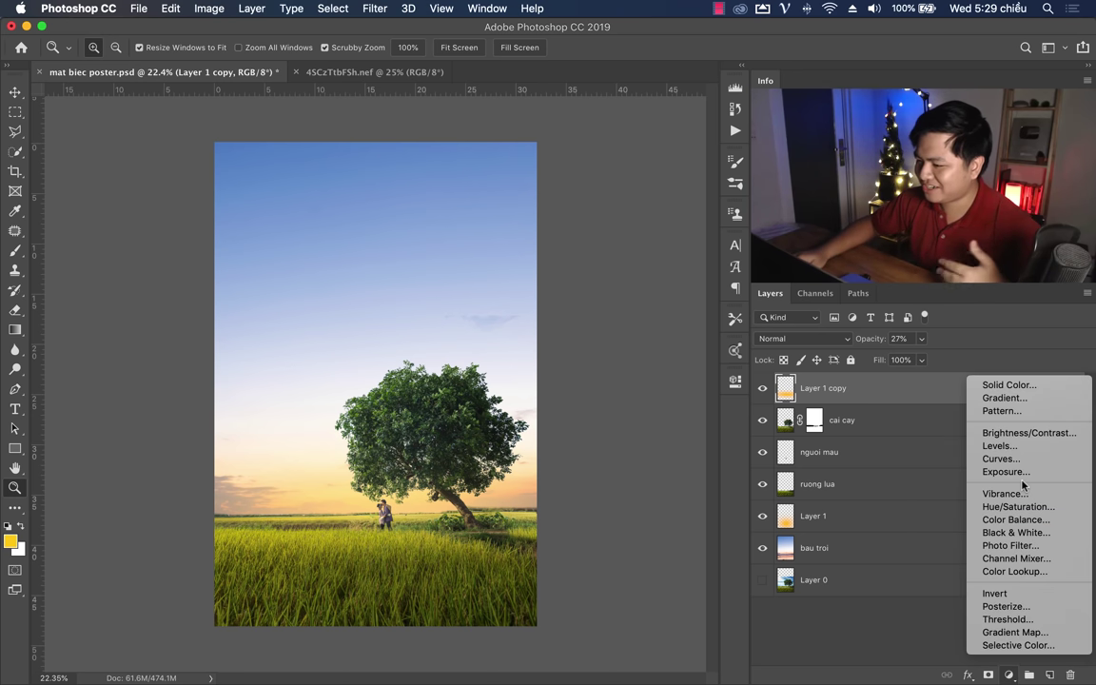
Step: Add a Photo Filter above cai cay, settling on Warming Filter (85)
{"action": "left_click", "coordinate": [904, 562]}
{"action": "left_click", "coordinate": [851, 428]}
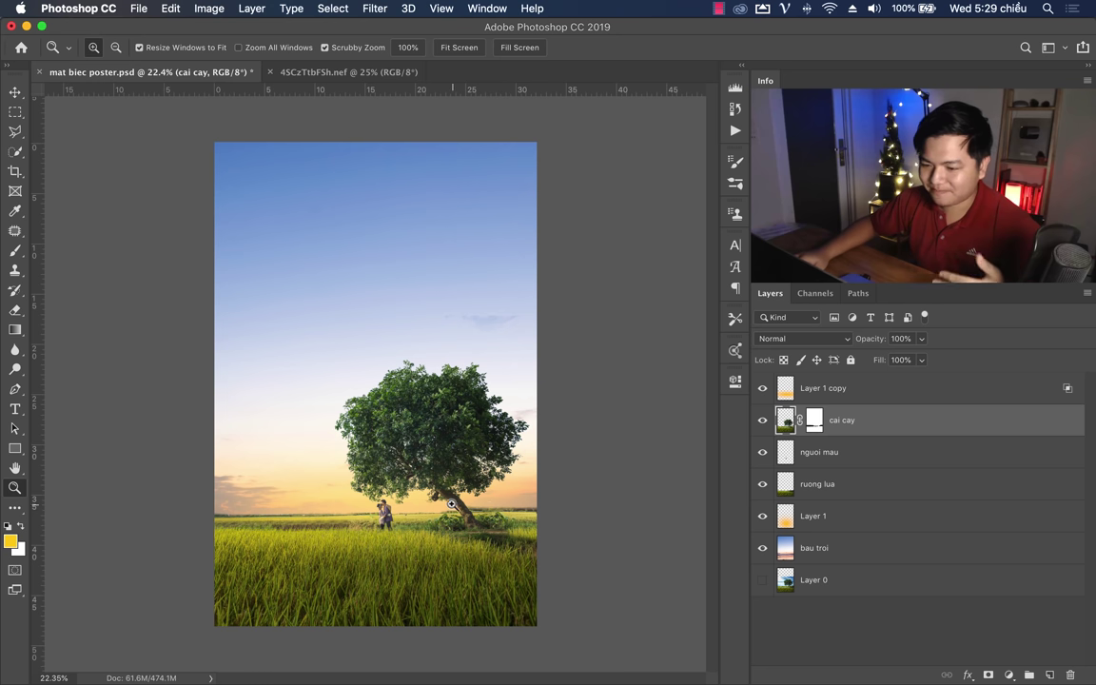
{"action": "left_click", "coordinate": [1009, 674]}
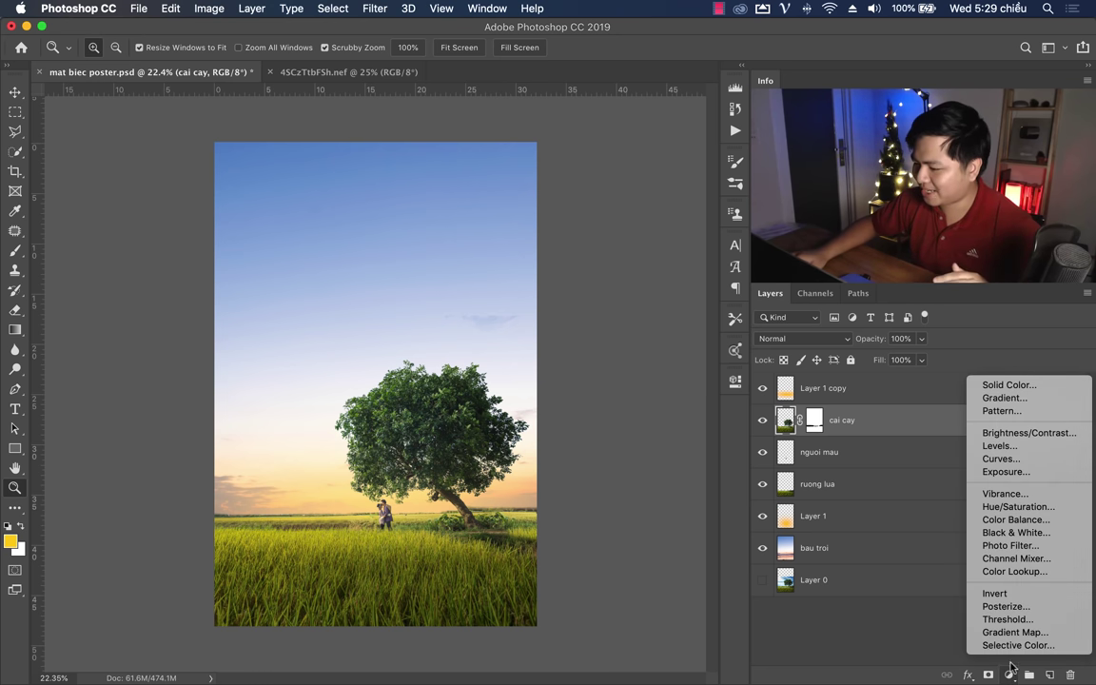
{"action": "left_click", "coordinate": [1010, 547]}
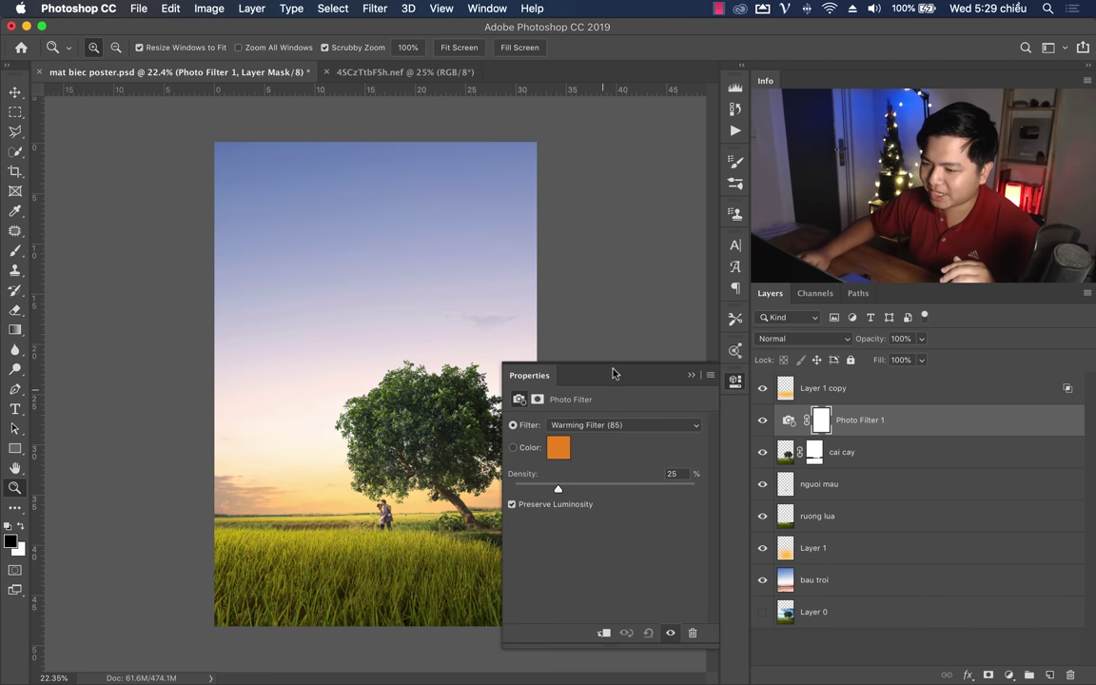
{"action": "left_click", "coordinate": [618, 426]}
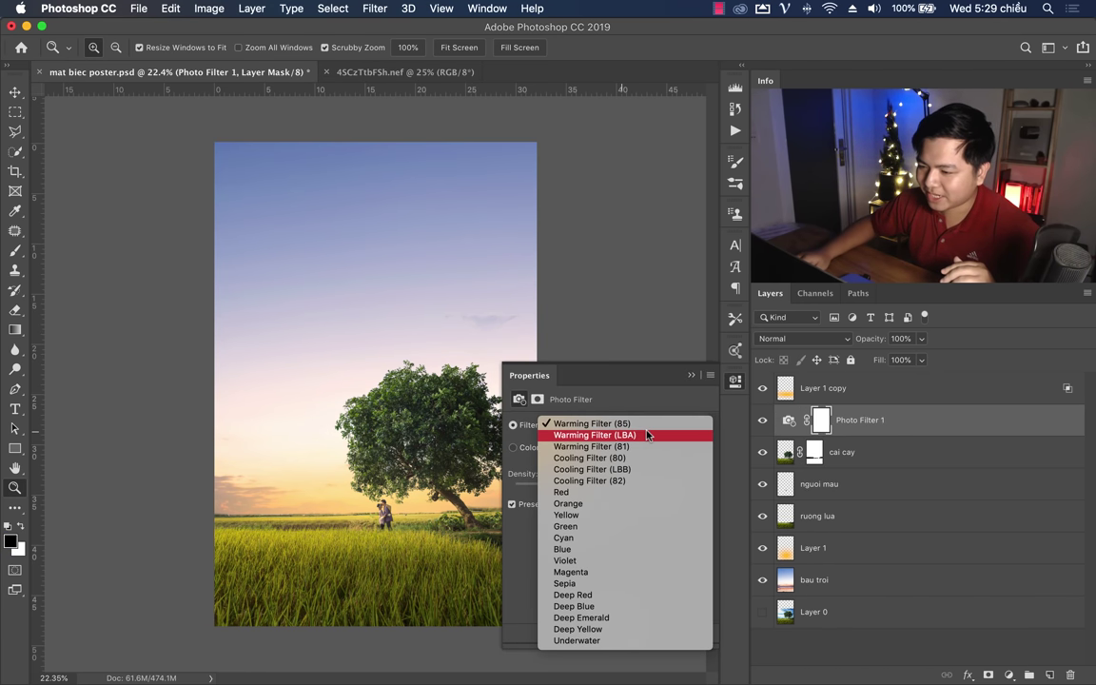
{"action": "left_click", "coordinate": [629, 435]}
{"action": "left_click", "coordinate": [628, 426]}
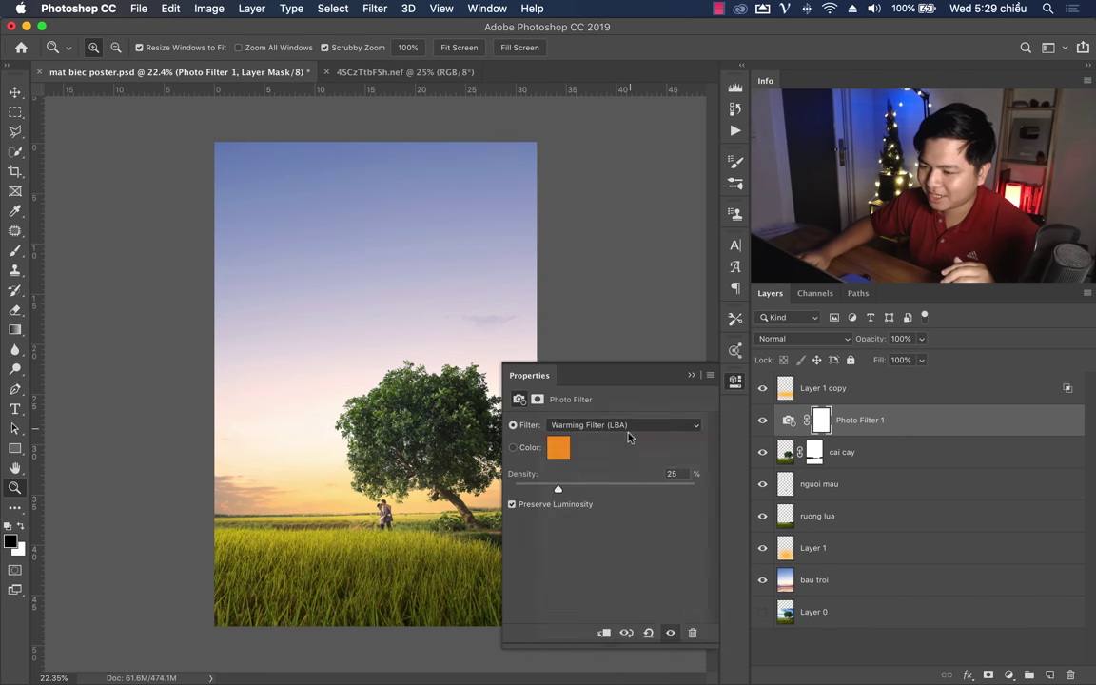
{"action": "left_click", "coordinate": [628, 429]}
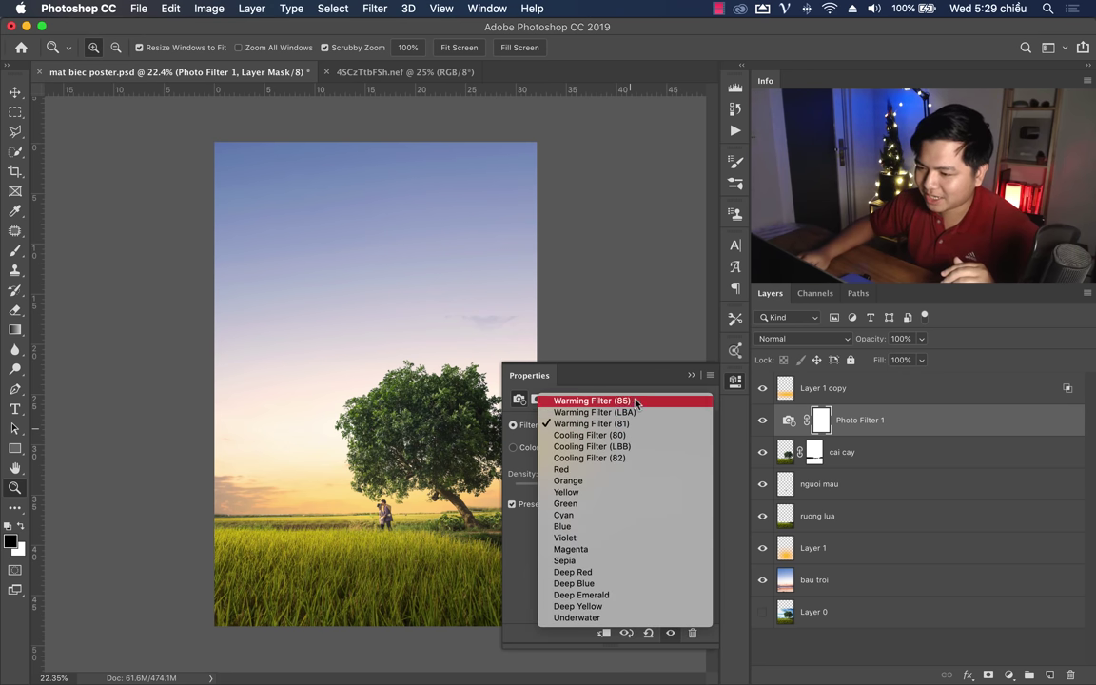
{"action": "left_click", "coordinate": [617, 400]}
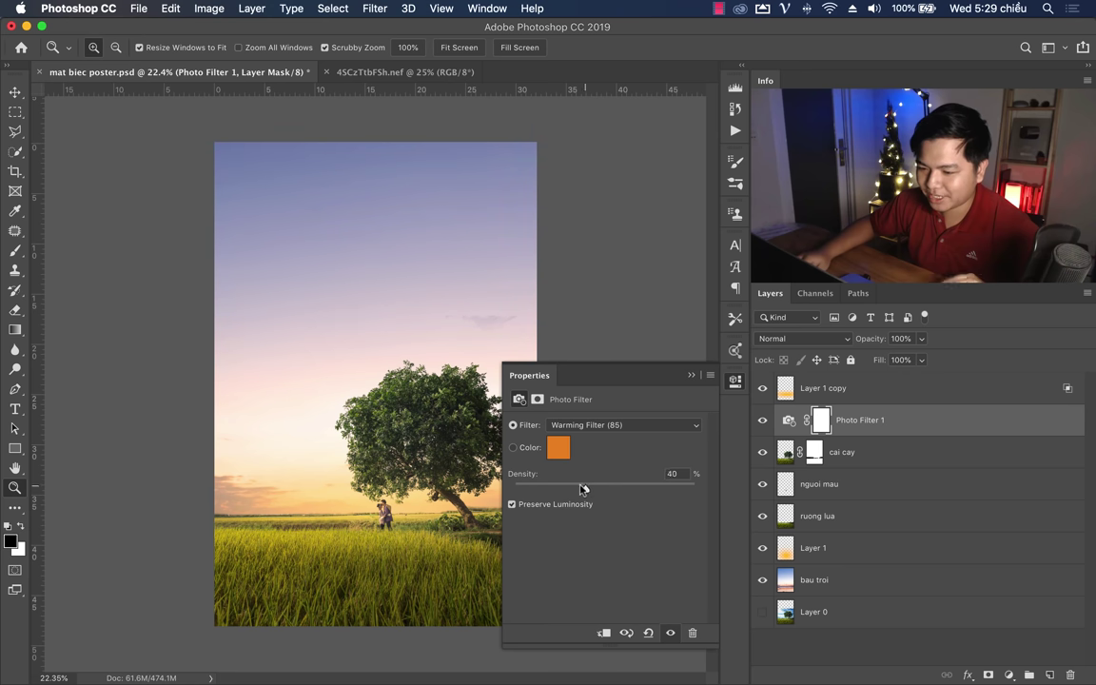
Step: Set the photo filter density to 46% and toggle it to compare before and after
{"action": "mouse_move", "coordinate": [583, 488]}
{"action": "left_mouse_down"}
{"action": "mouse_move", "coordinate": [624, 488]}
{"action": "mouse_move", "coordinate": [596, 488]}
{"action": "left_mouse_up"}
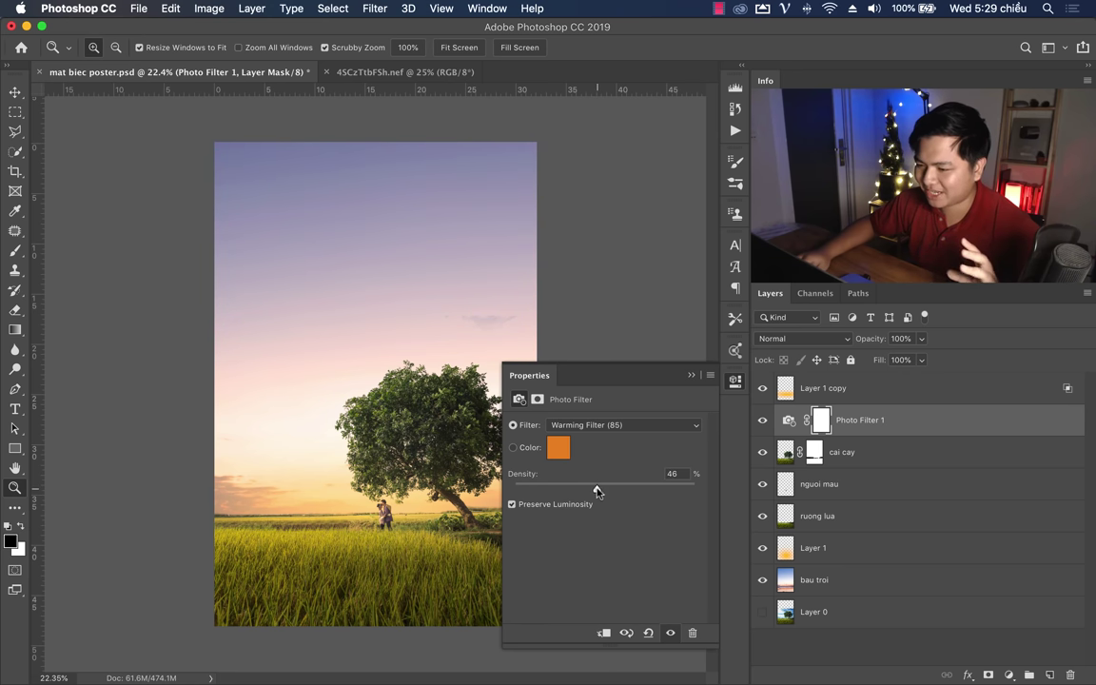
{"action": "left_click", "coordinate": [691, 376]}
{"action": "left_click", "coordinate": [762, 421]}
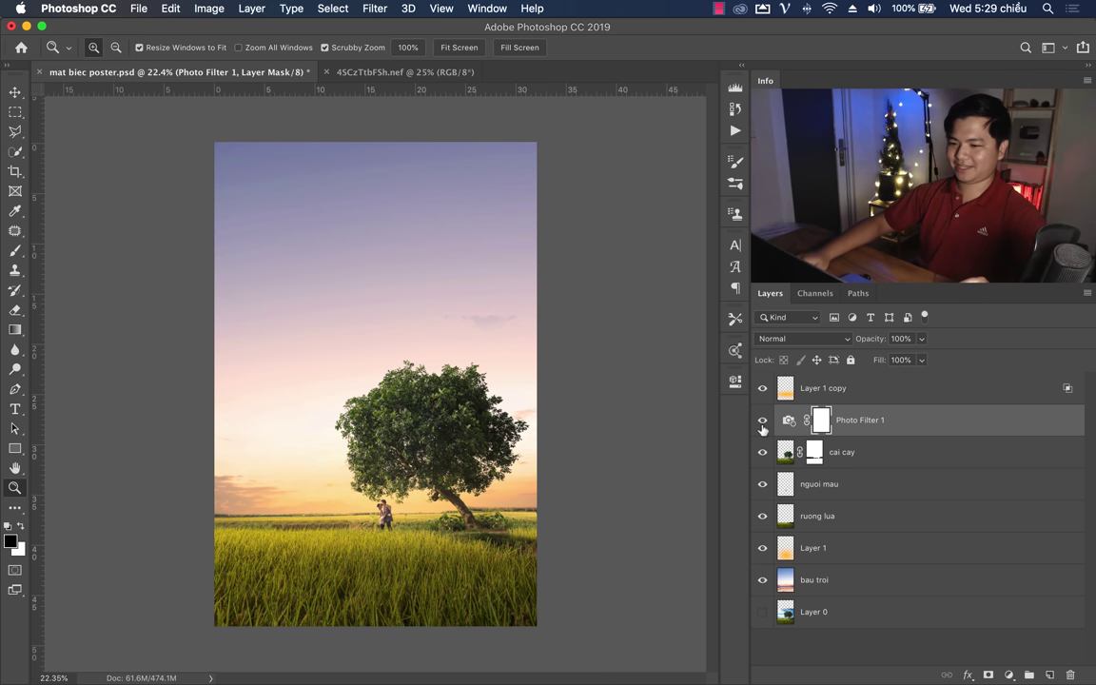
{"action": "left_click", "coordinate": [762, 421]}
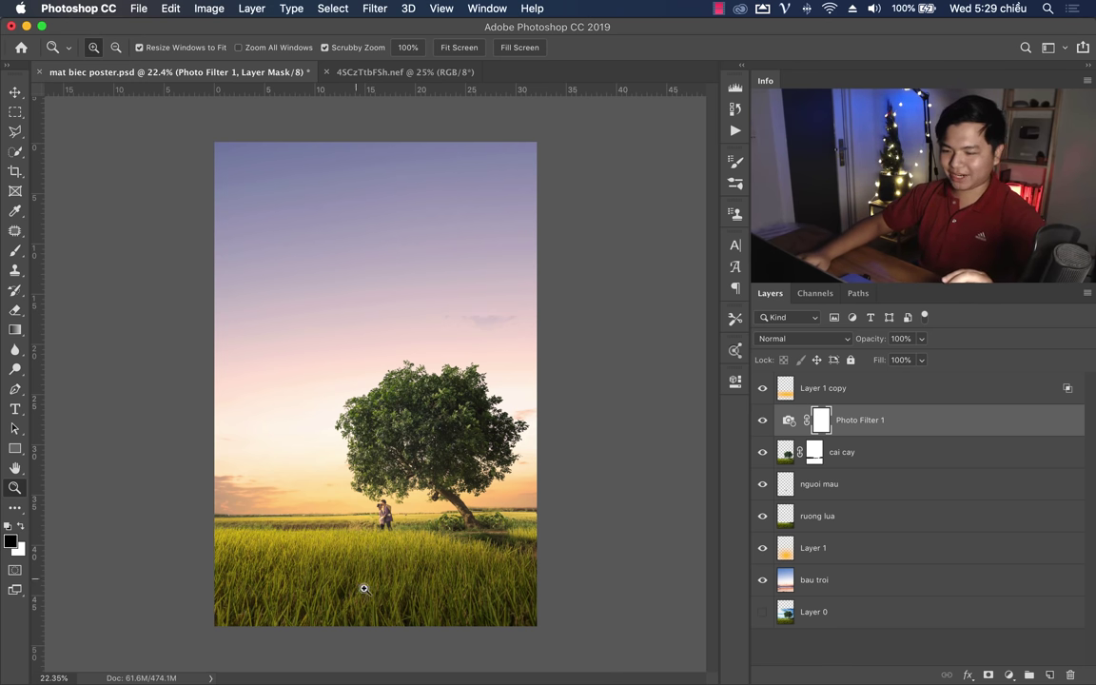
{"action": "left_click", "coordinate": [761, 421]}
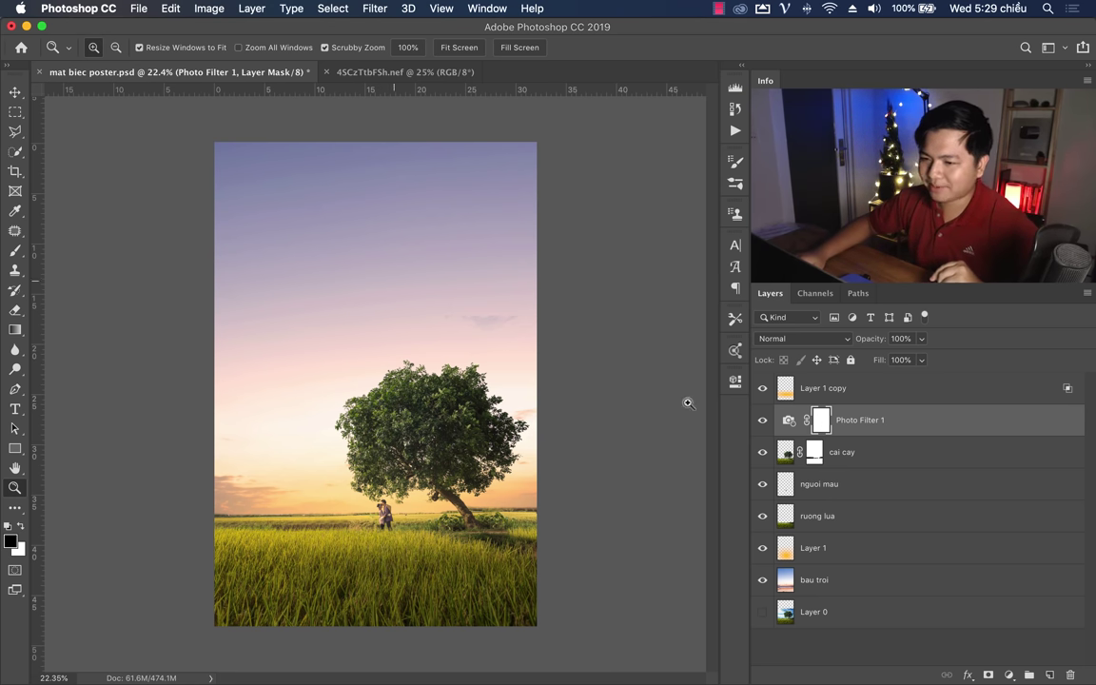
{"action": "left_click", "coordinate": [762, 421]}
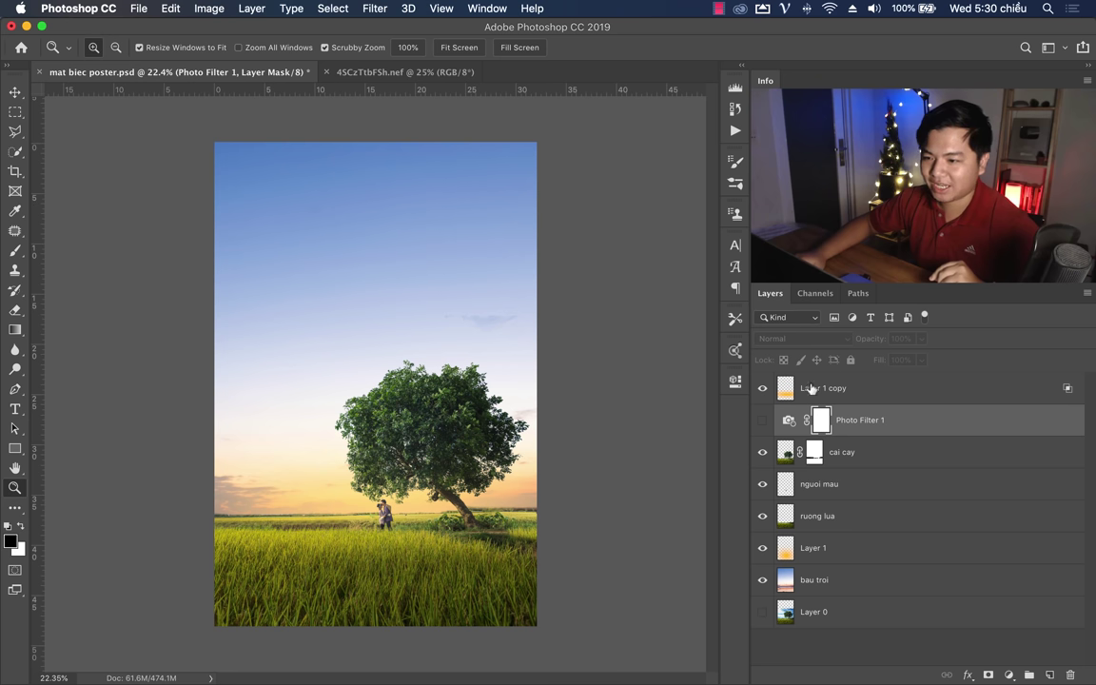
{"action": "left_click", "coordinate": [763, 421]}
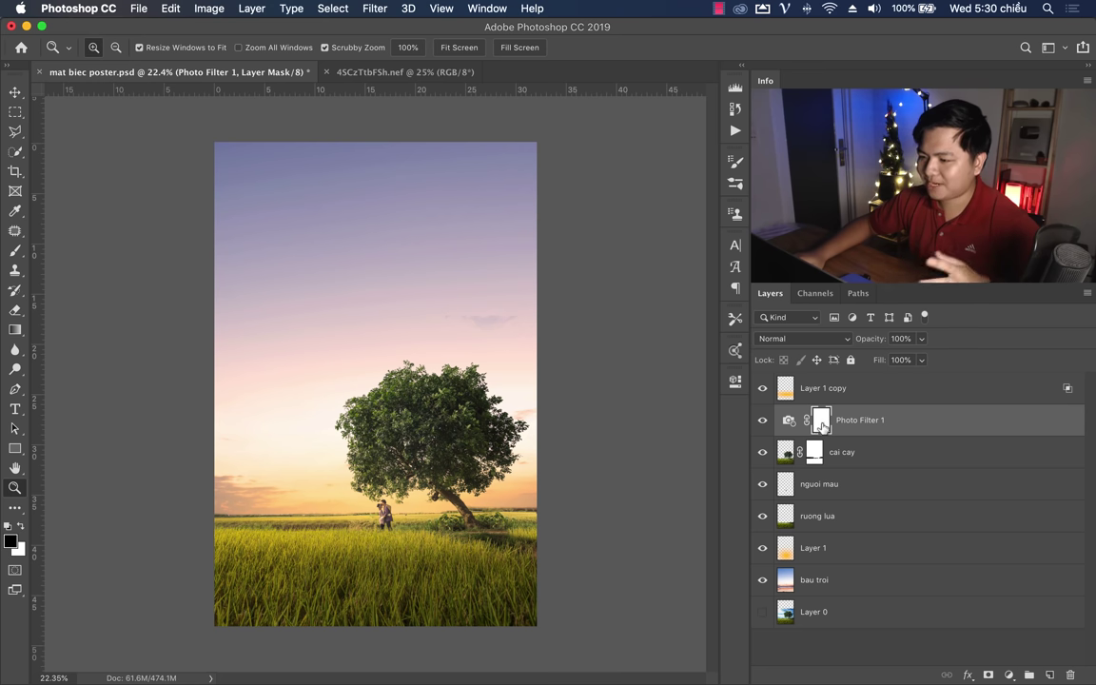
Step: Set up a black-to-white linear gradient with the Gradient tool
{"action": "key", "text": "g"}
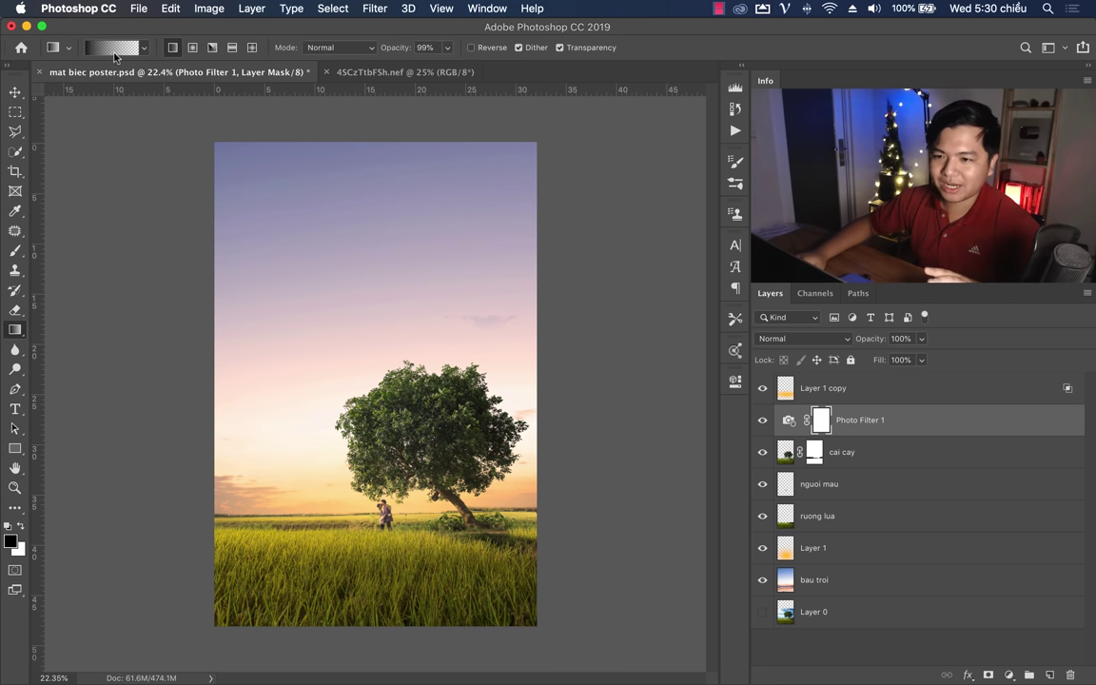
{"action": "left_click", "coordinate": [107, 48]}
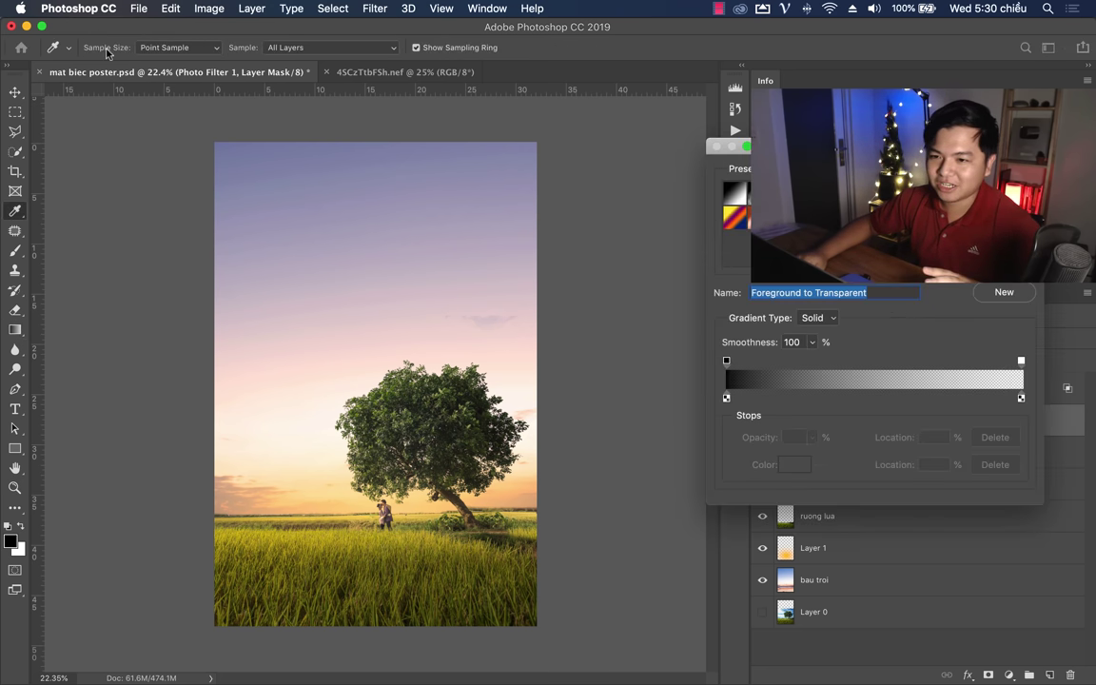
{"action": "left_click_drag", "start_coordinate": [856, 145], "coordinate": [813, 142]}
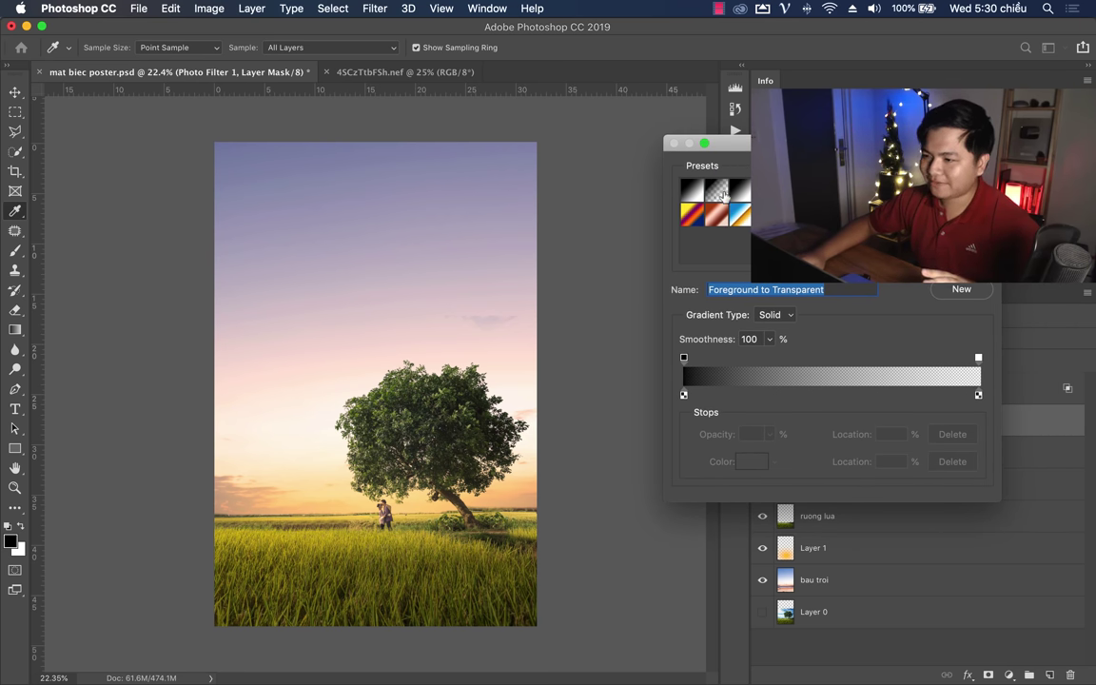
{"action": "left_click", "coordinate": [960, 166]}
{"action": "left_click", "coordinate": [123, 53]}
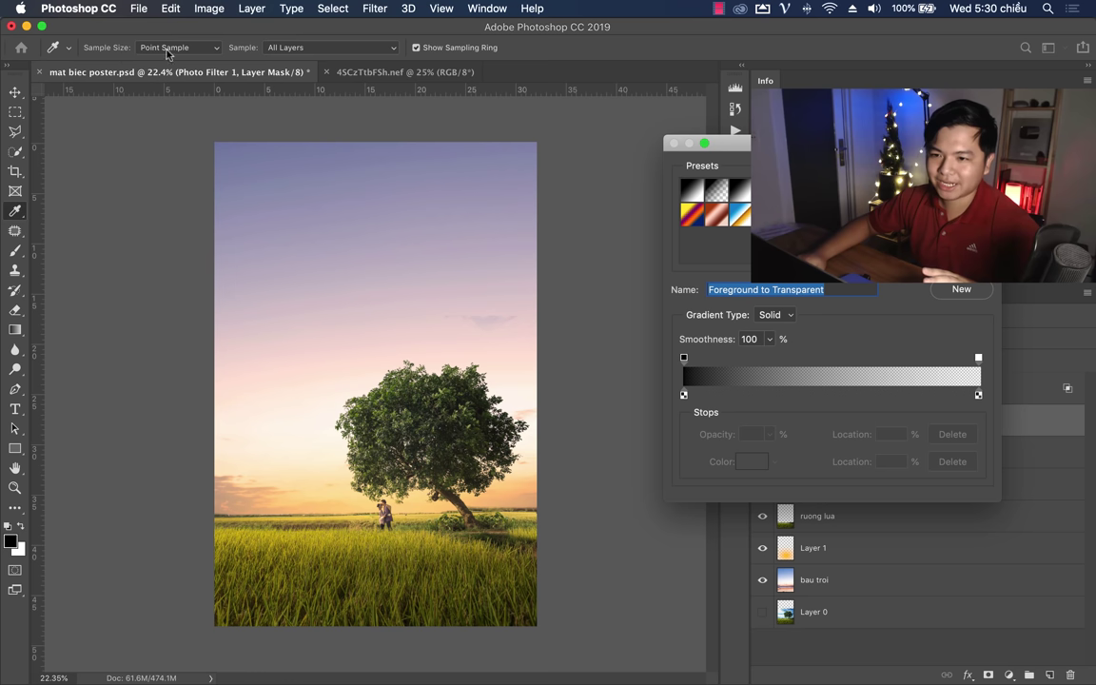
{"action": "left_click", "coordinate": [684, 395]}
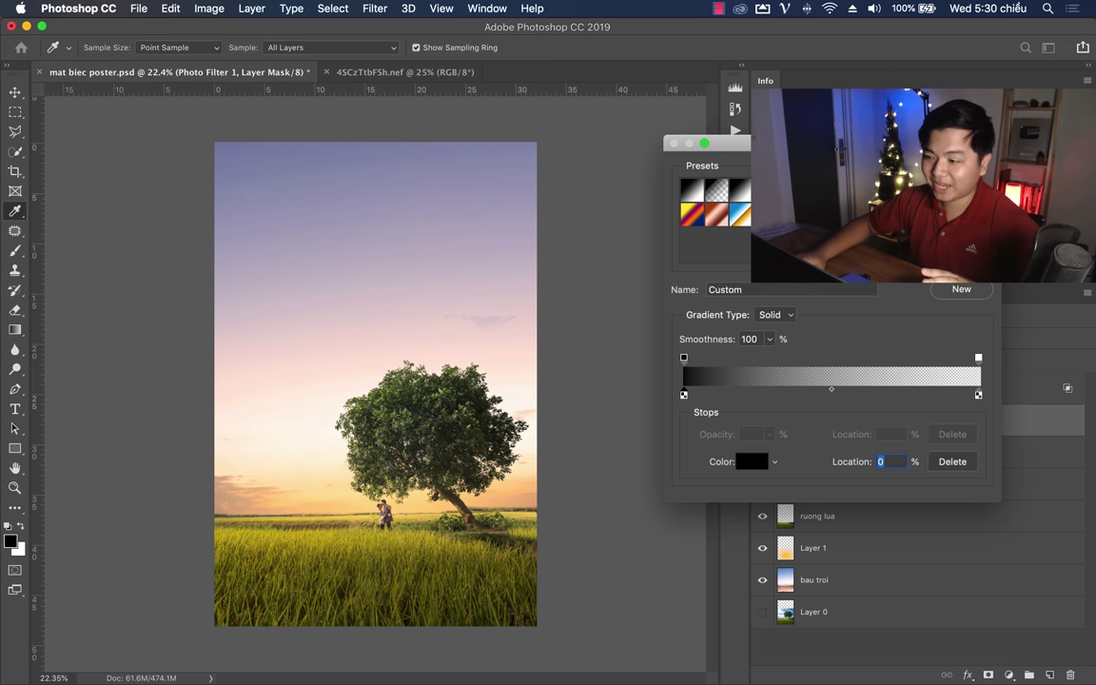
{"action": "left_click", "coordinate": [960, 166]}
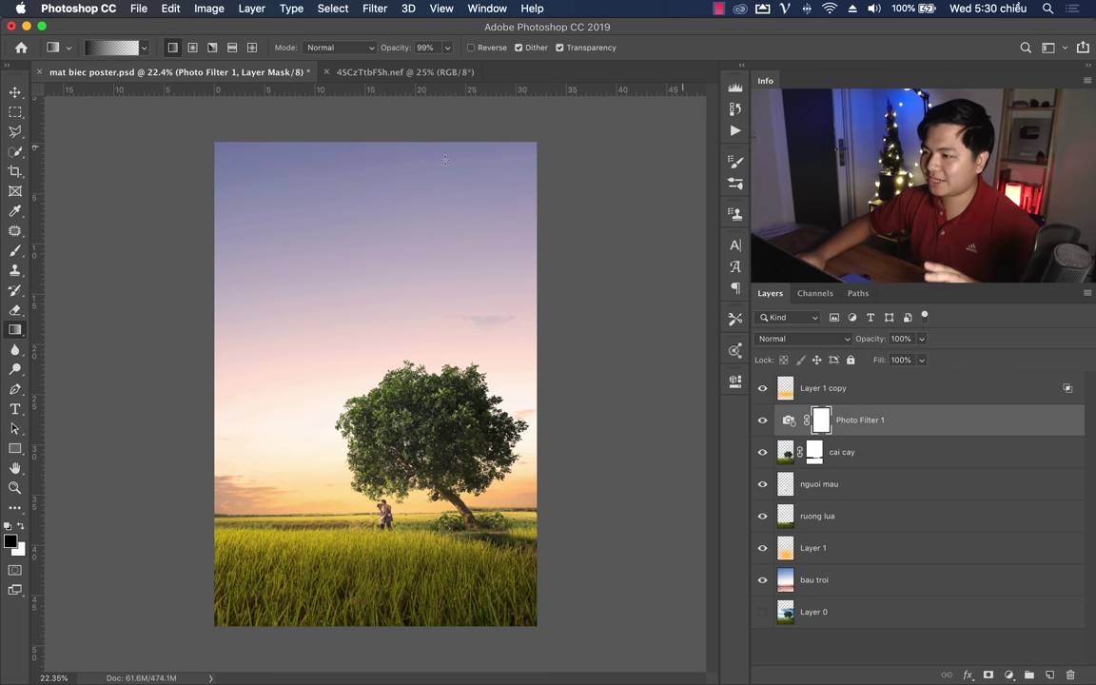
{"action": "left_click", "coordinate": [187, 54]}
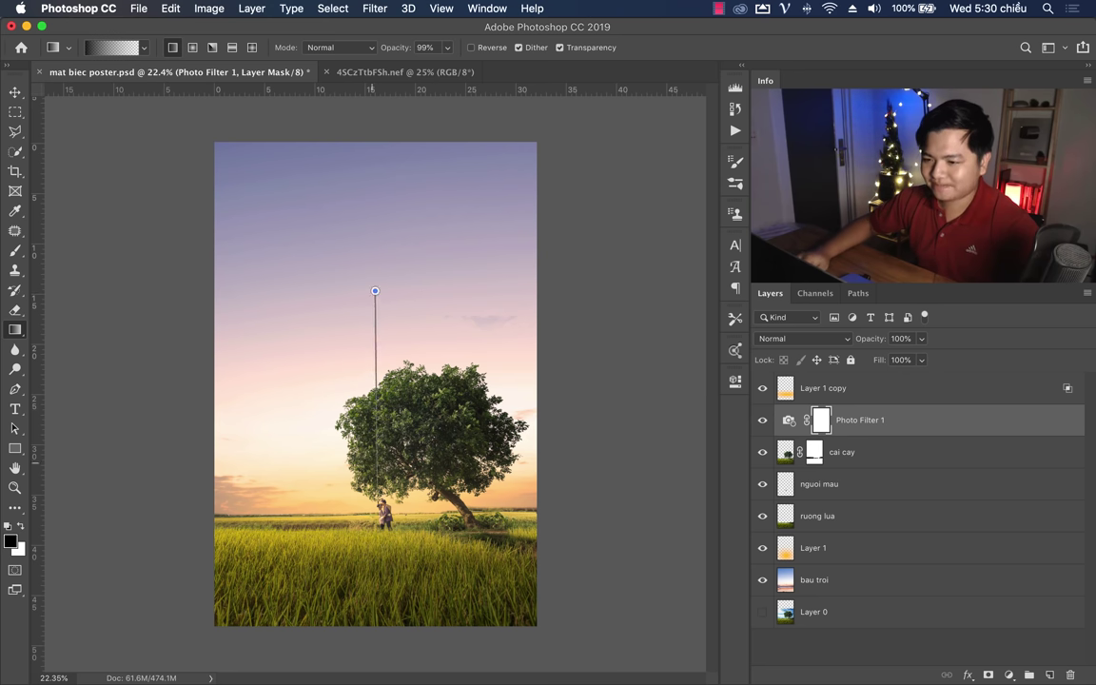
Step: Drag the gradient on Photo Filter 1's mask from upper sky to horizon, then check the mask
{"action": "left_click_drag", "start_coordinate": [374, 365], "coordinate": [413, 511]}
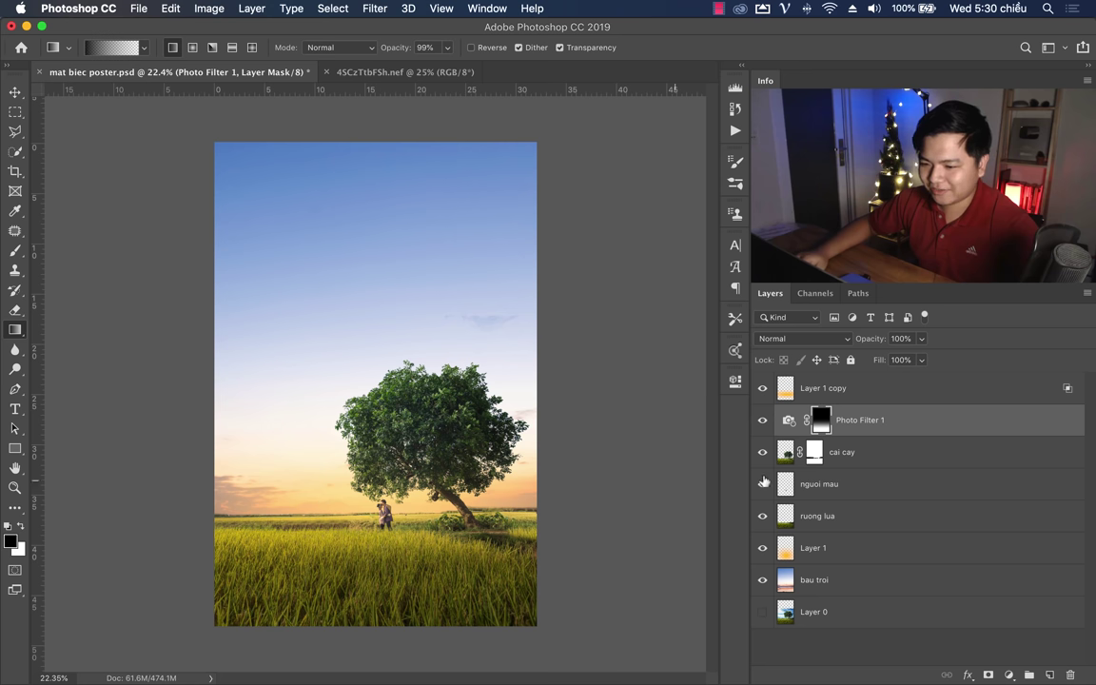
{"action": "left_click", "coordinate": [763, 420]}
{"action": "left_click", "coordinate": [762, 420]}
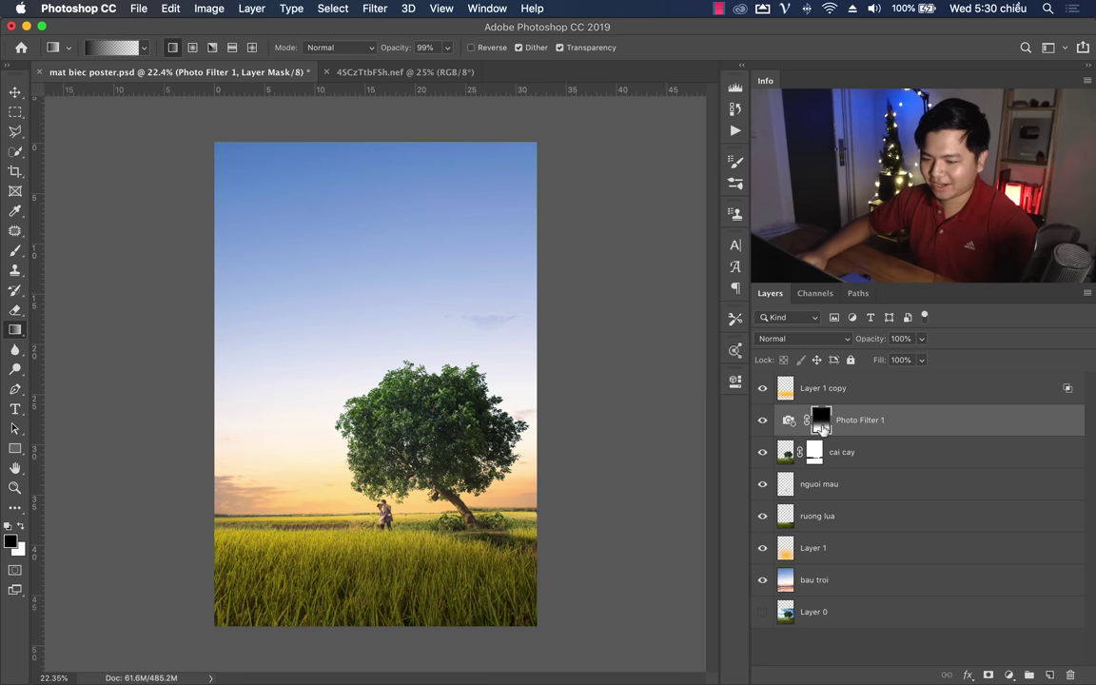
{"action": "left_click", "coordinate": [821, 427], "text": "alt"}
{"action": "left_click", "coordinate": [821, 421], "text": "alt"}
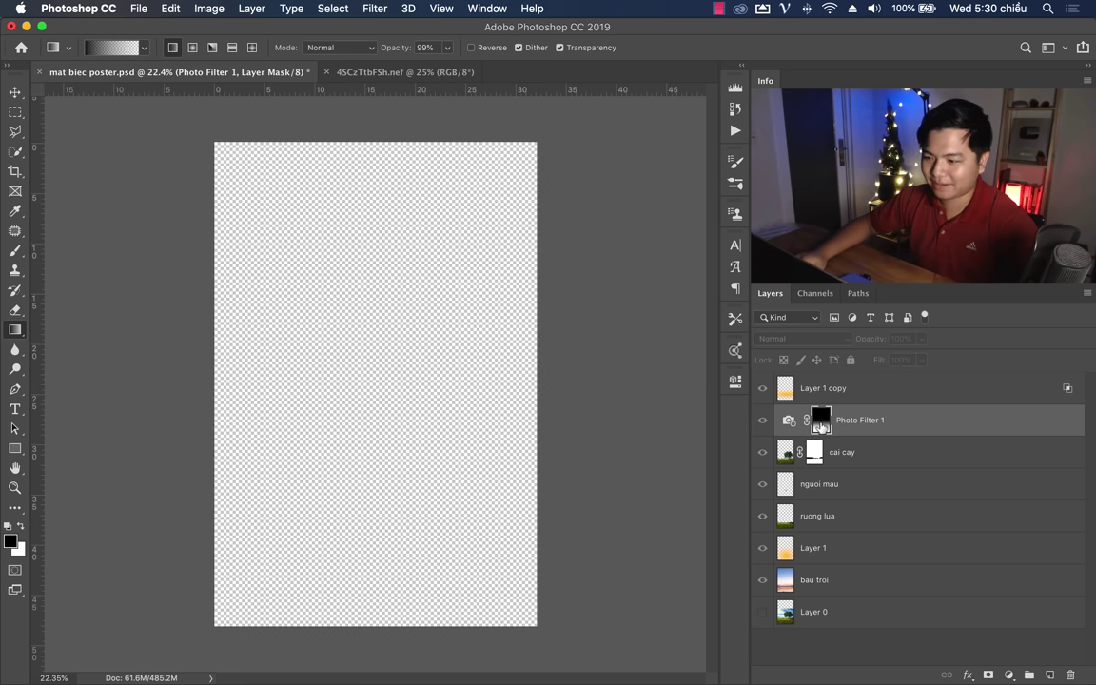
{"action": "key", "text": "z"}
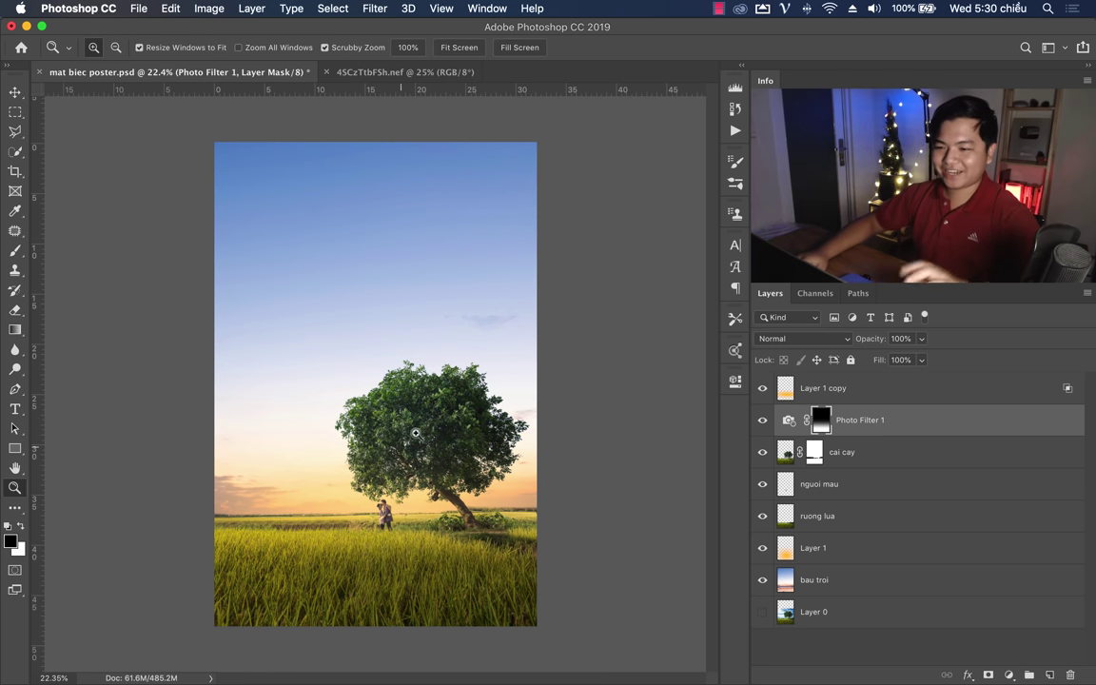
{"action": "left_click", "coordinate": [1009, 675]}
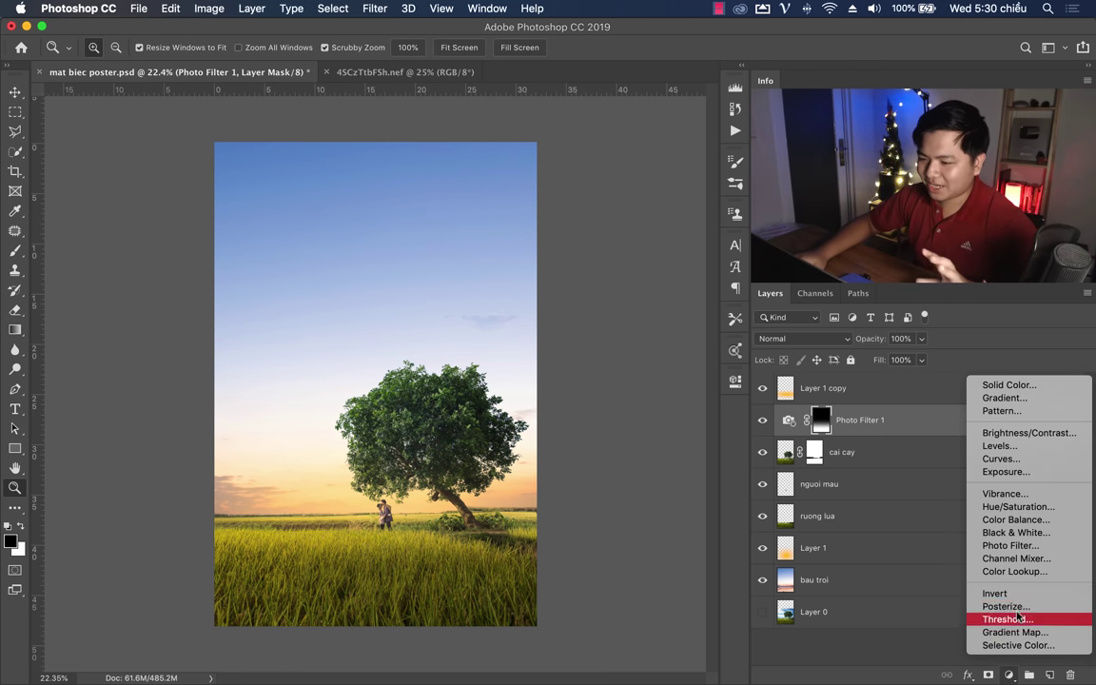
{"action": "left_click", "coordinate": [1015, 632]}
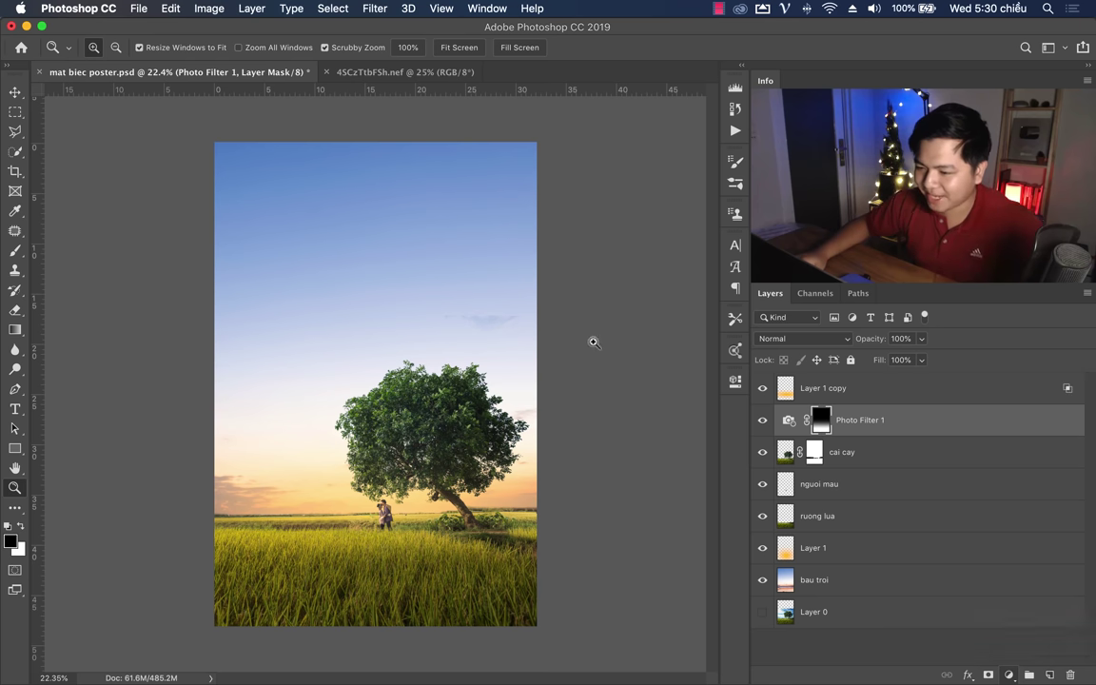
{"action": "left_click", "coordinate": [595, 436]}
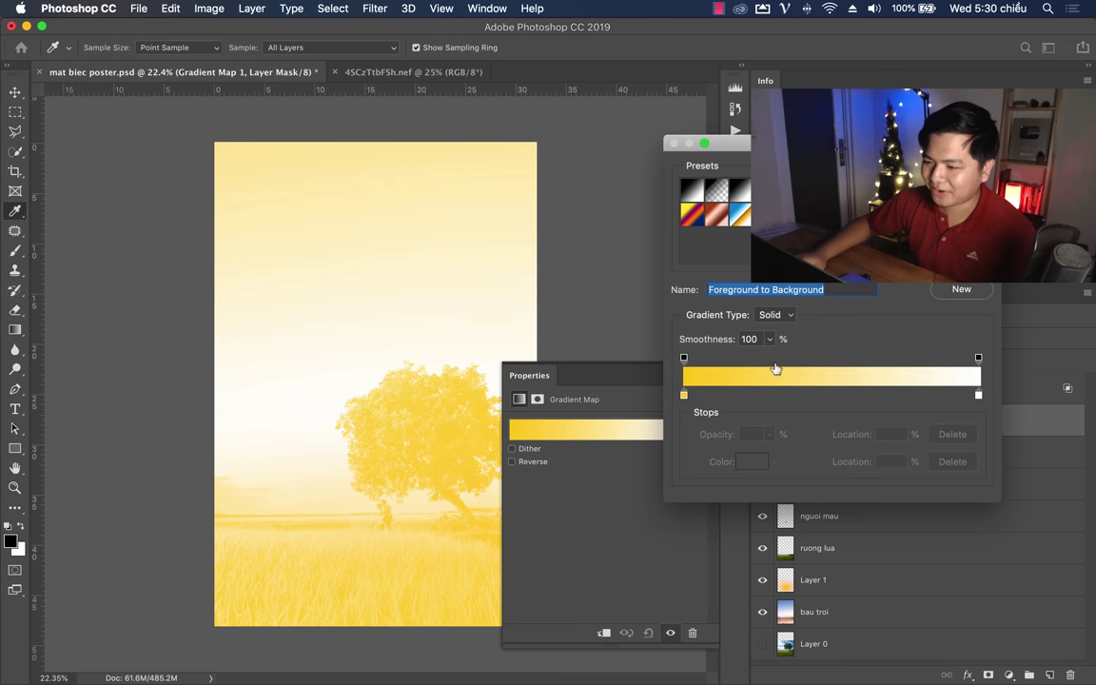
{"action": "left_click", "coordinate": [683, 397]}
{"action": "left_click", "coordinate": [735, 461]}
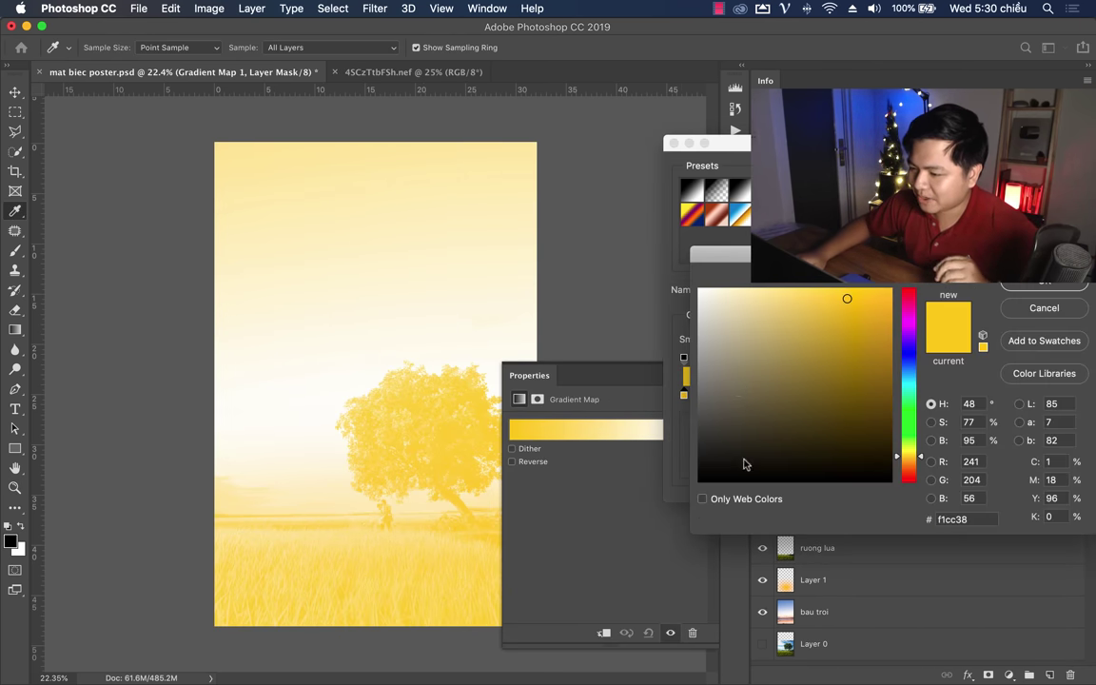
{"action": "left_click_drag", "start_coordinate": [915, 447], "coordinate": [913, 470]}
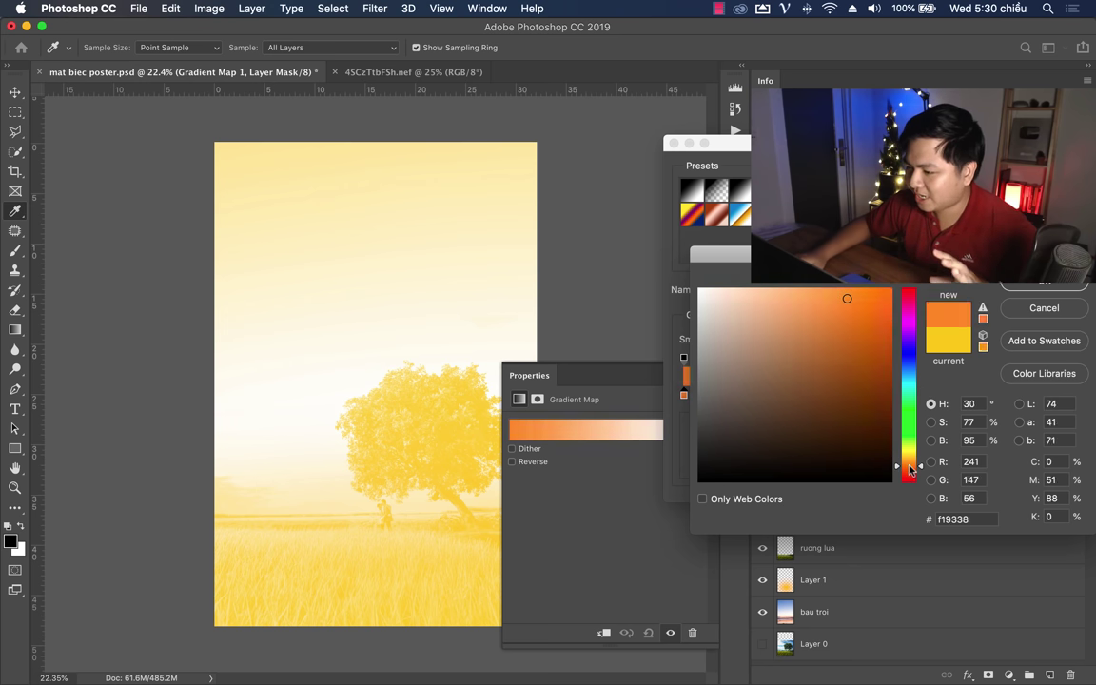
{"action": "left_click", "coordinate": [1022, 308]}
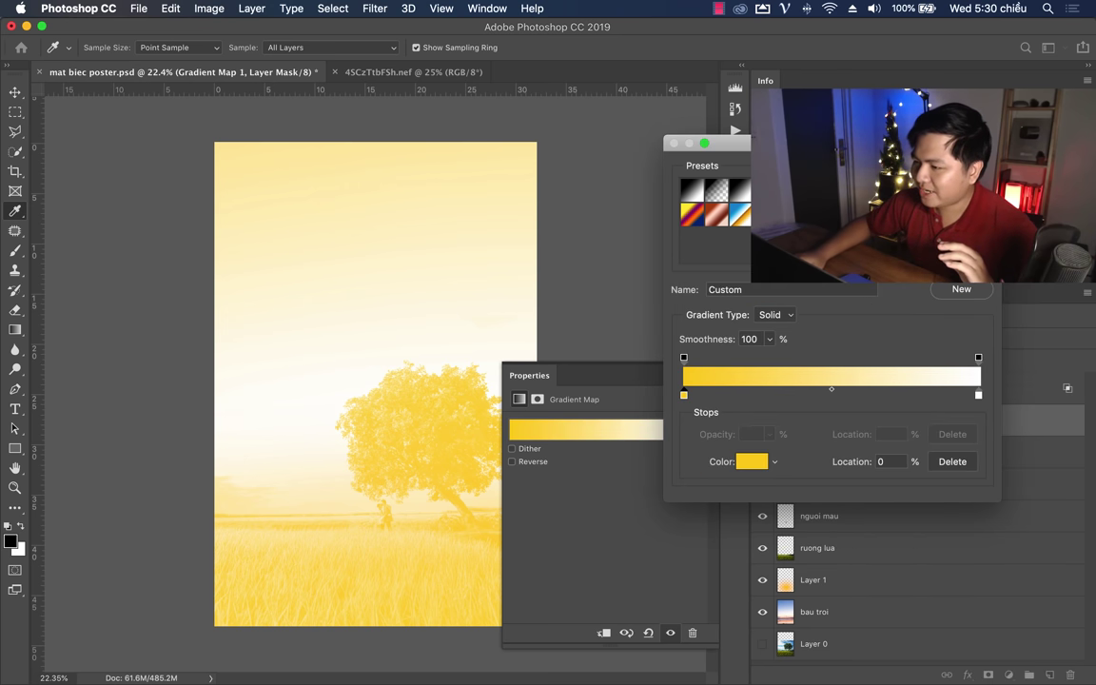
{"action": "key", "text": "Escape"}
{"action": "left_click", "coordinate": [692, 376]}
{"action": "key", "text": "BackSpace"}
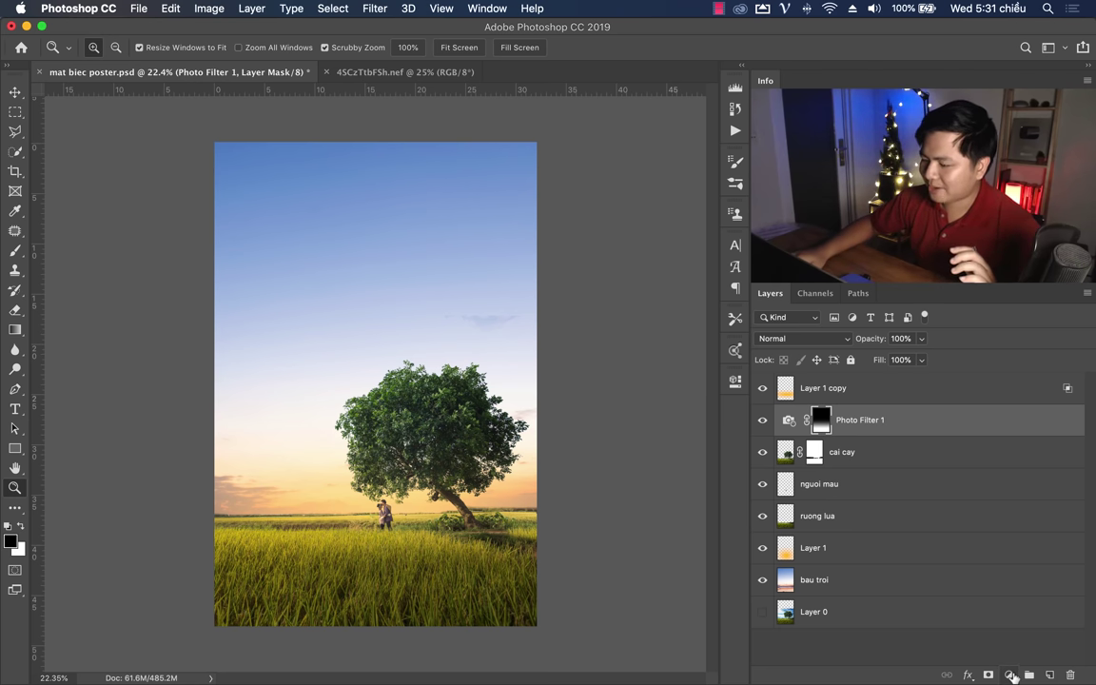
{"action": "left_click", "coordinate": [1011, 674]}
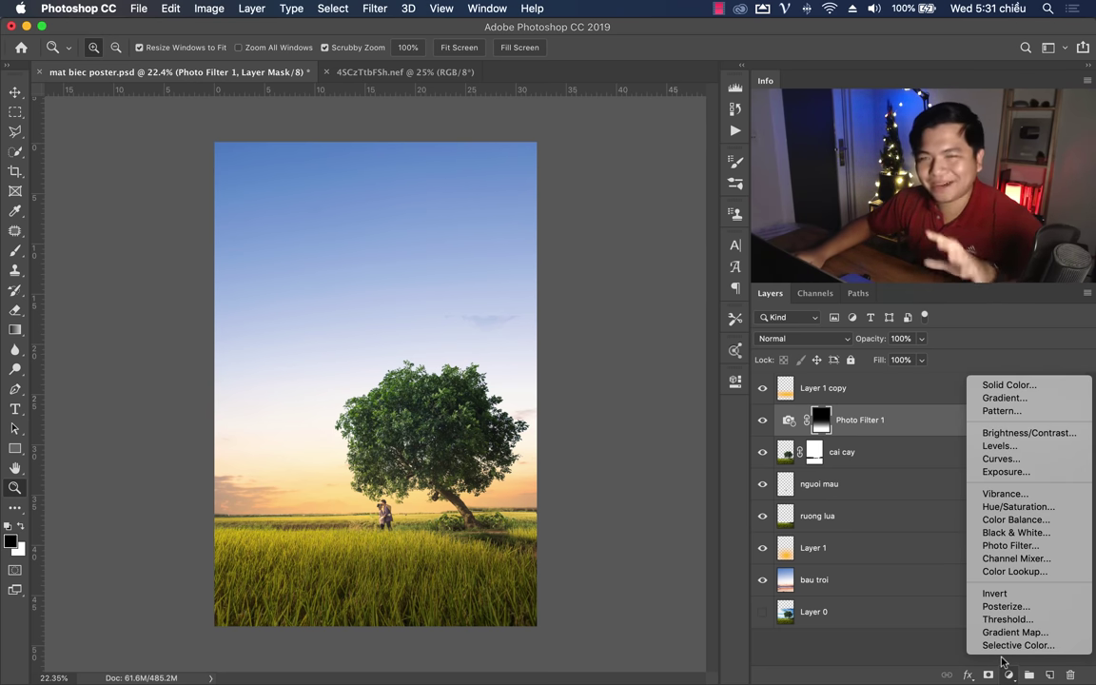
{"action": "key", "text": "Escape"}
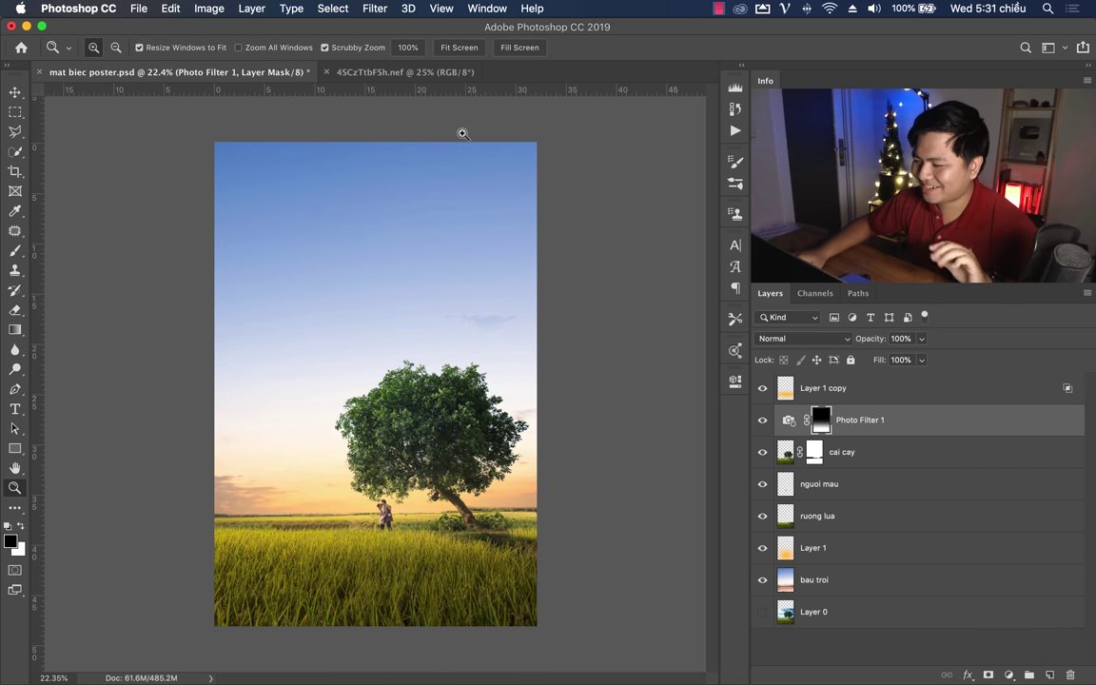
{"action": "left_click", "coordinate": [251, 8]}
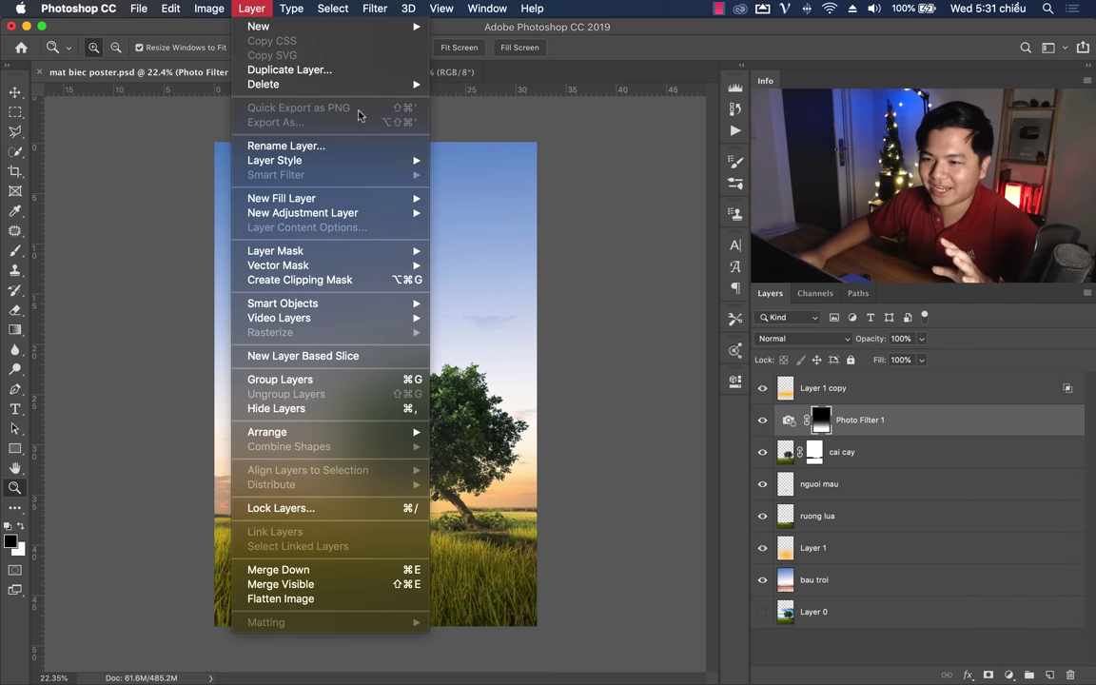
{"action": "mouse_move", "coordinate": [302, 214]}
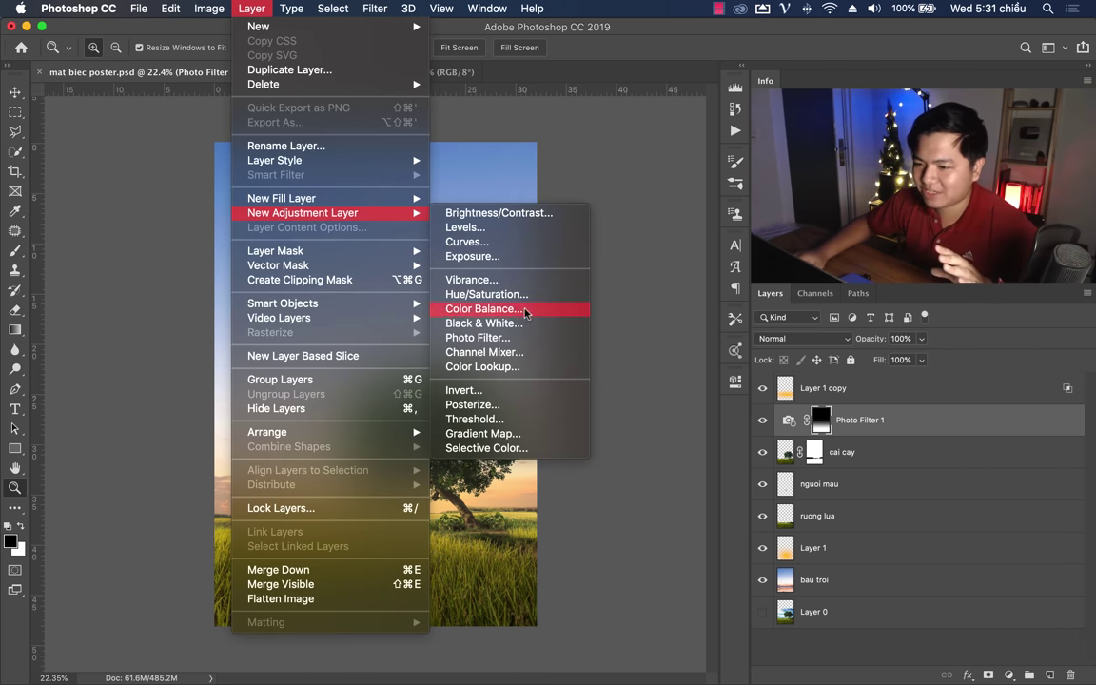
{"action": "left_click", "coordinate": [521, 436]}
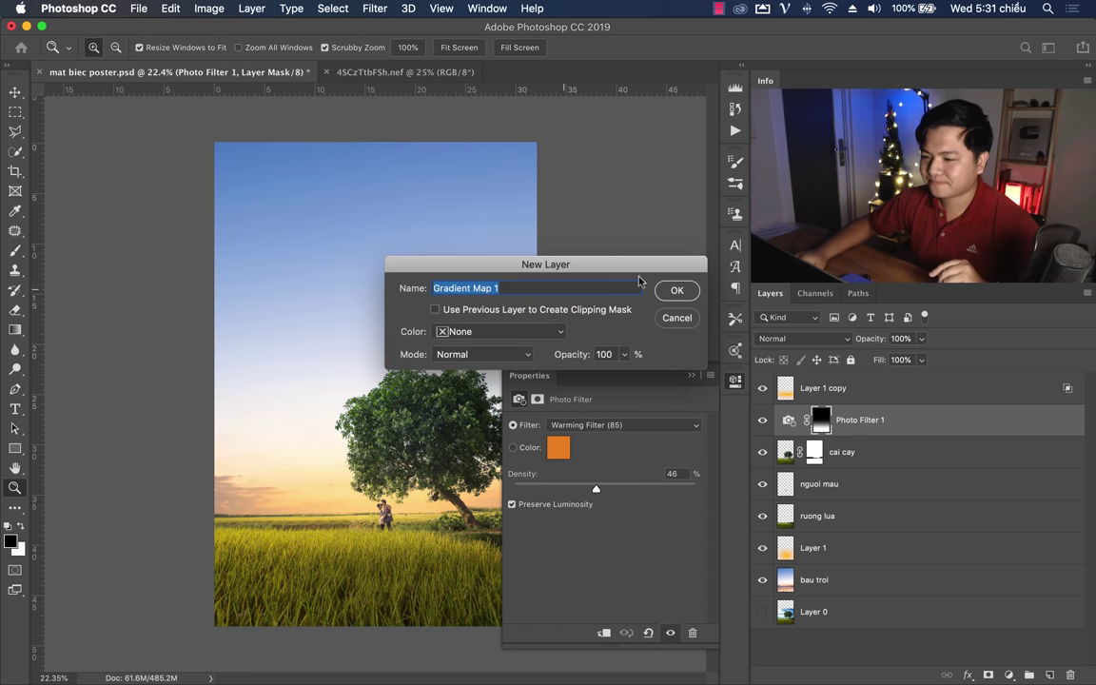
{"action": "left_click", "coordinate": [670, 290]}
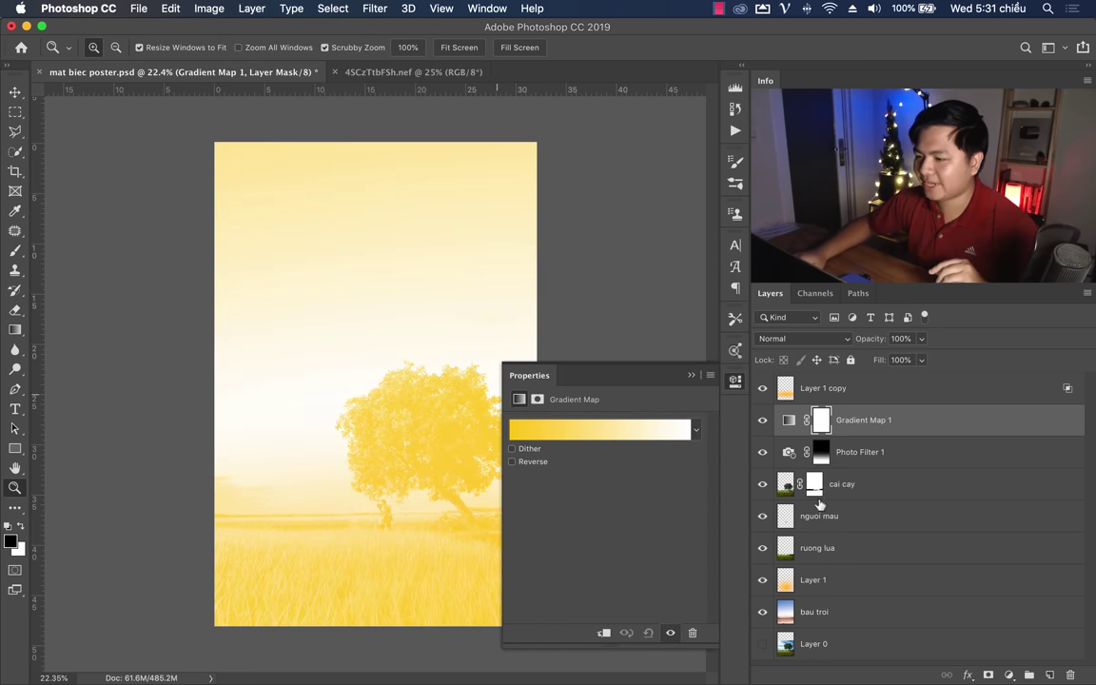
{"action": "left_click", "coordinate": [618, 438]}
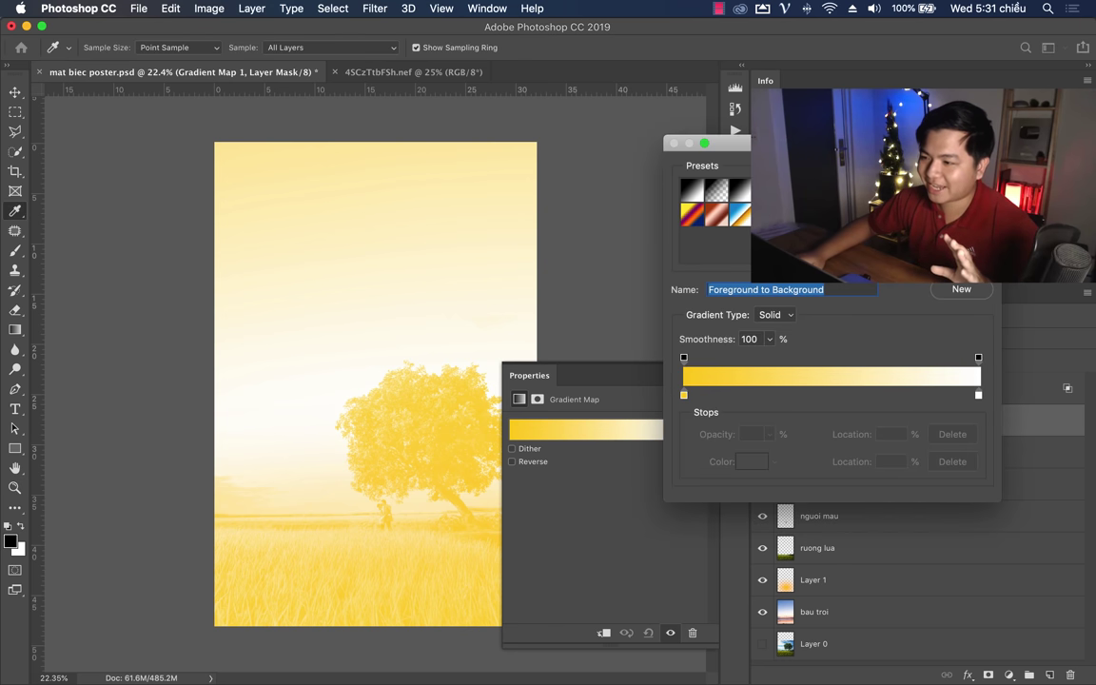
{"action": "left_click_drag", "start_coordinate": [732, 143], "coordinate": [391, 133]}
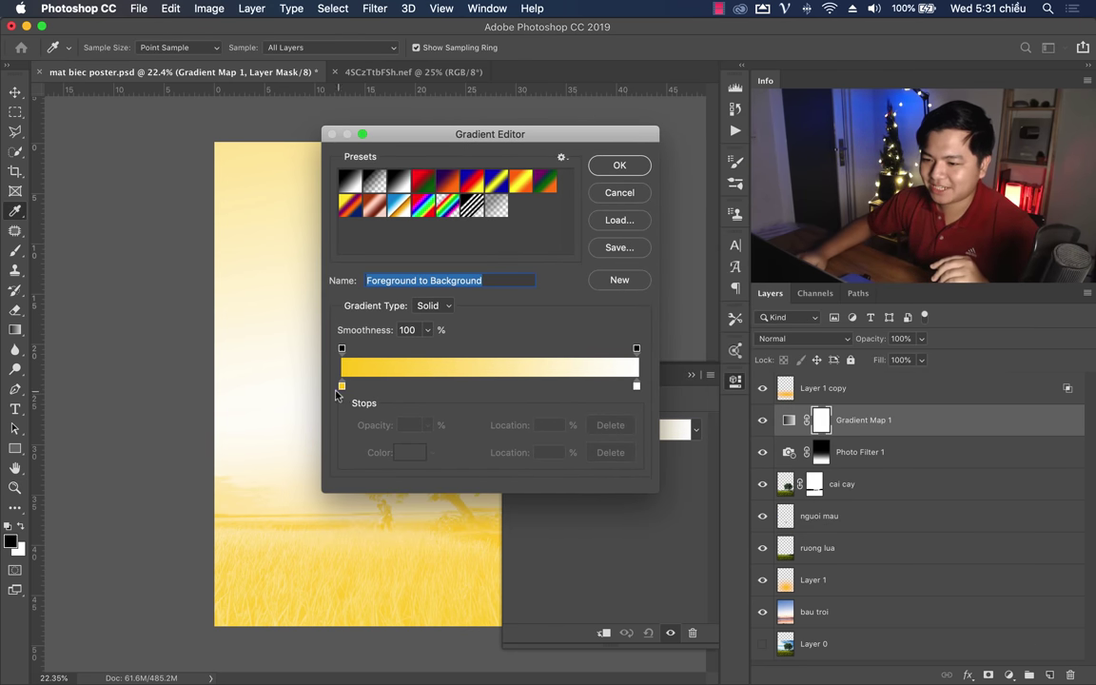
{"action": "left_click", "coordinate": [341, 385]}
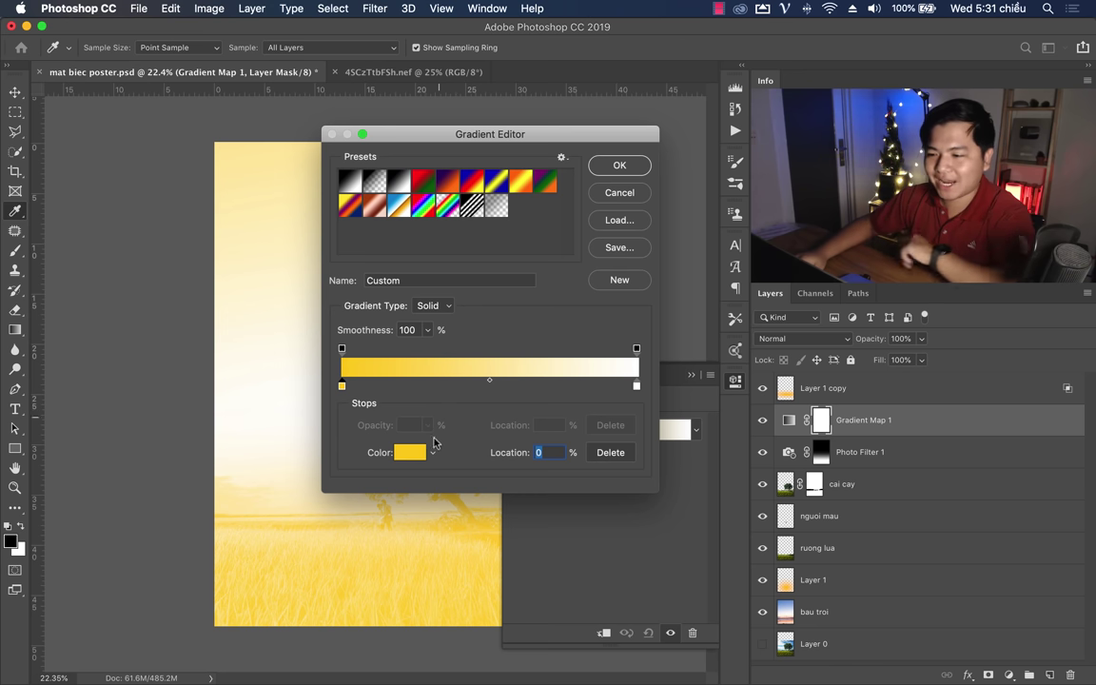
{"action": "left_click", "coordinate": [409, 453]}
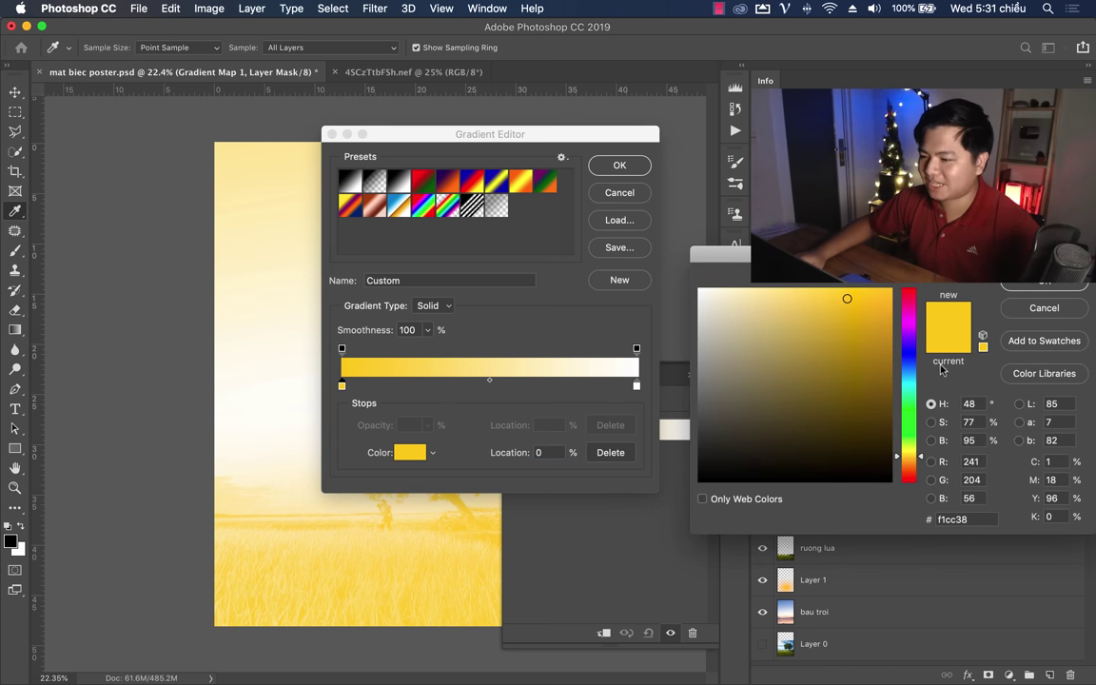
{"action": "left_click_drag", "start_coordinate": [875, 254], "coordinate": [601, 335]}
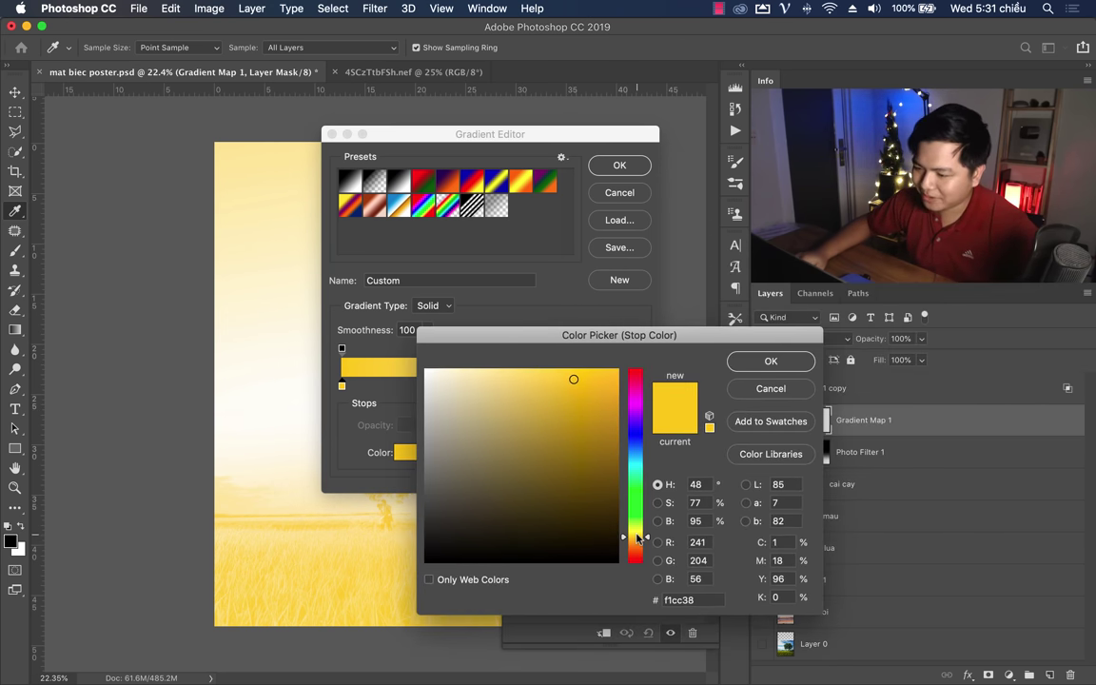
{"action": "left_click_drag", "start_coordinate": [637, 538], "coordinate": [640, 544]}
{"action": "left_click", "coordinate": [575, 430]}
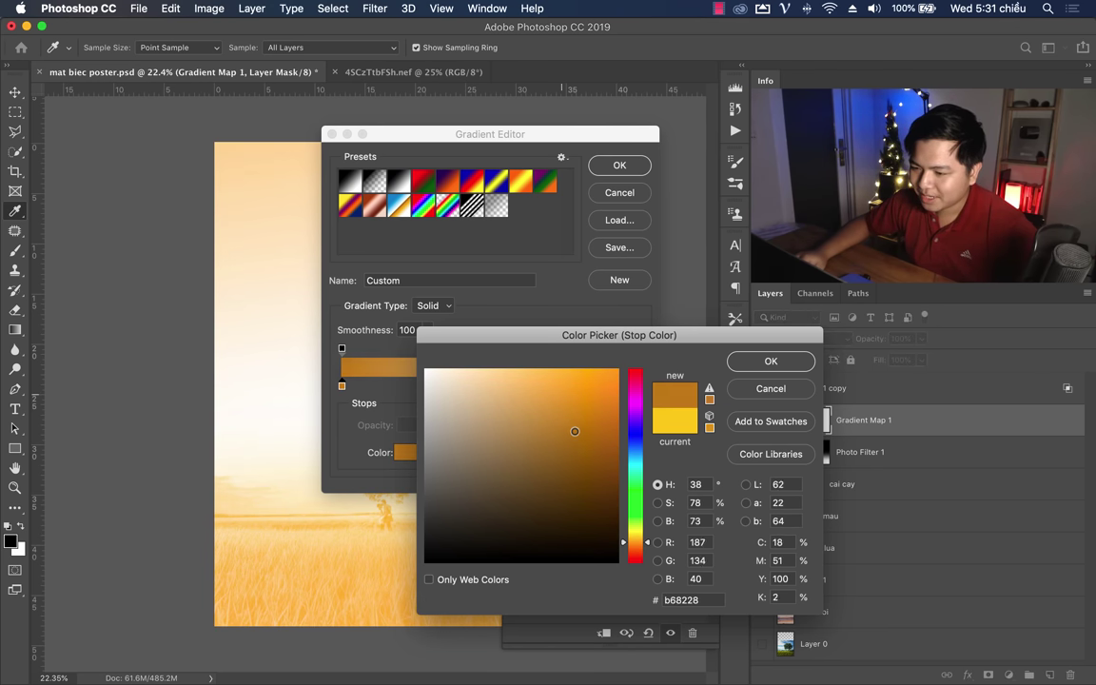
{"action": "left_click", "coordinate": [579, 381]}
{"action": "left_click", "coordinate": [770, 360]}
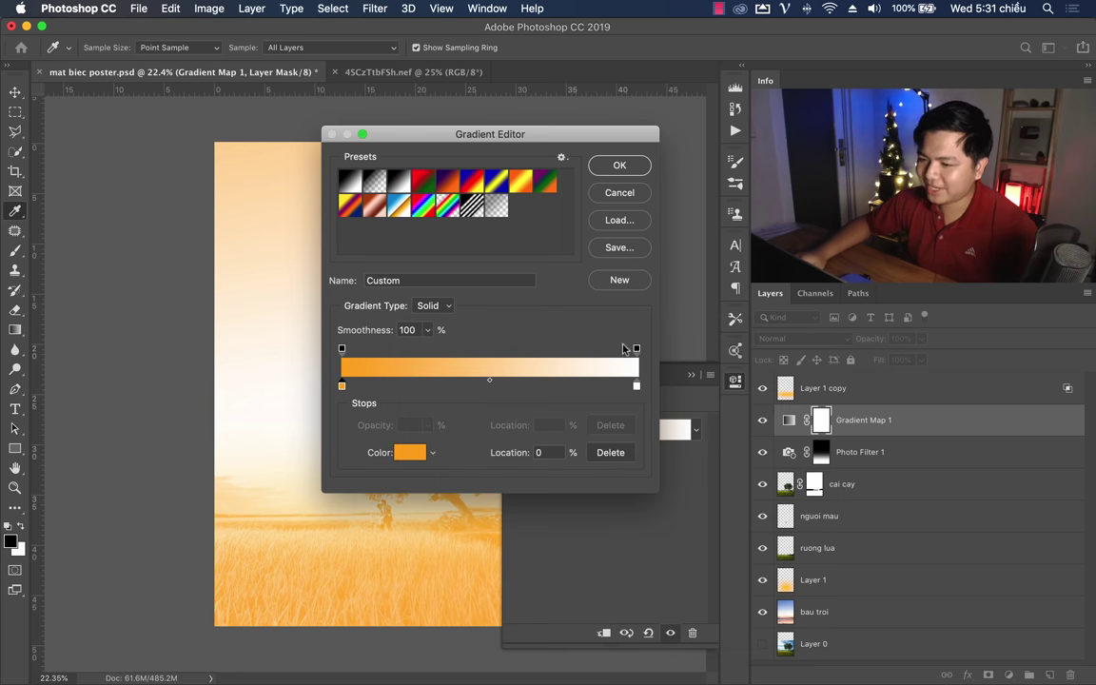
{"action": "left_click", "coordinate": [636, 386]}
{"action": "left_click", "coordinate": [410, 452]}
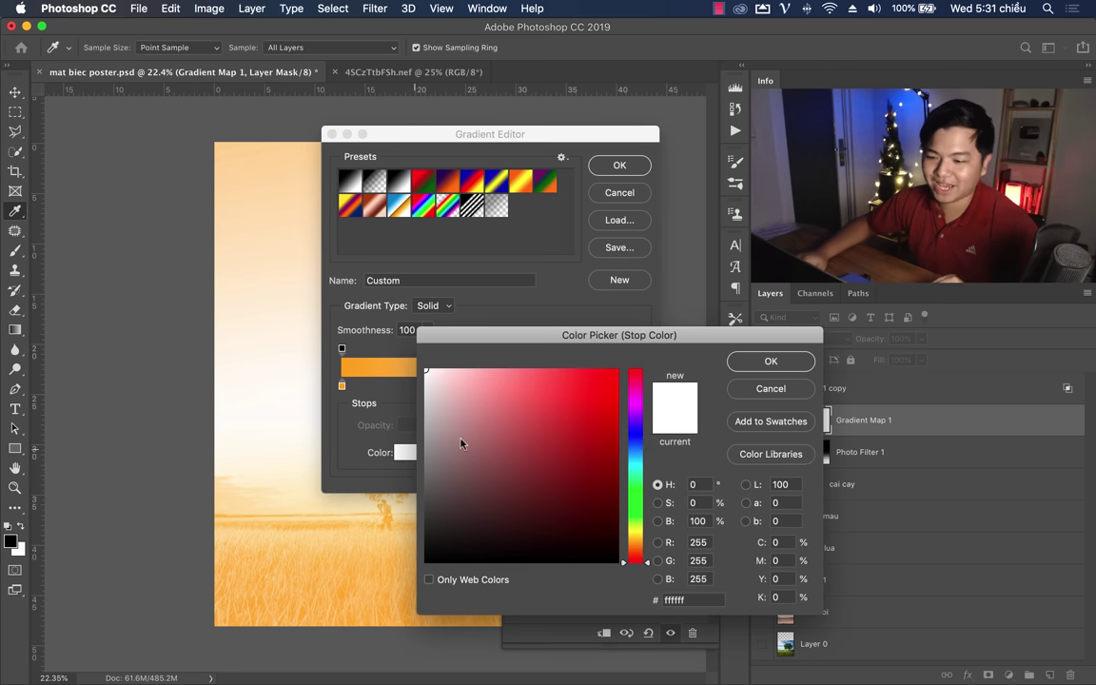
{"action": "left_click_drag", "start_coordinate": [634, 490], "coordinate": [635, 472]}
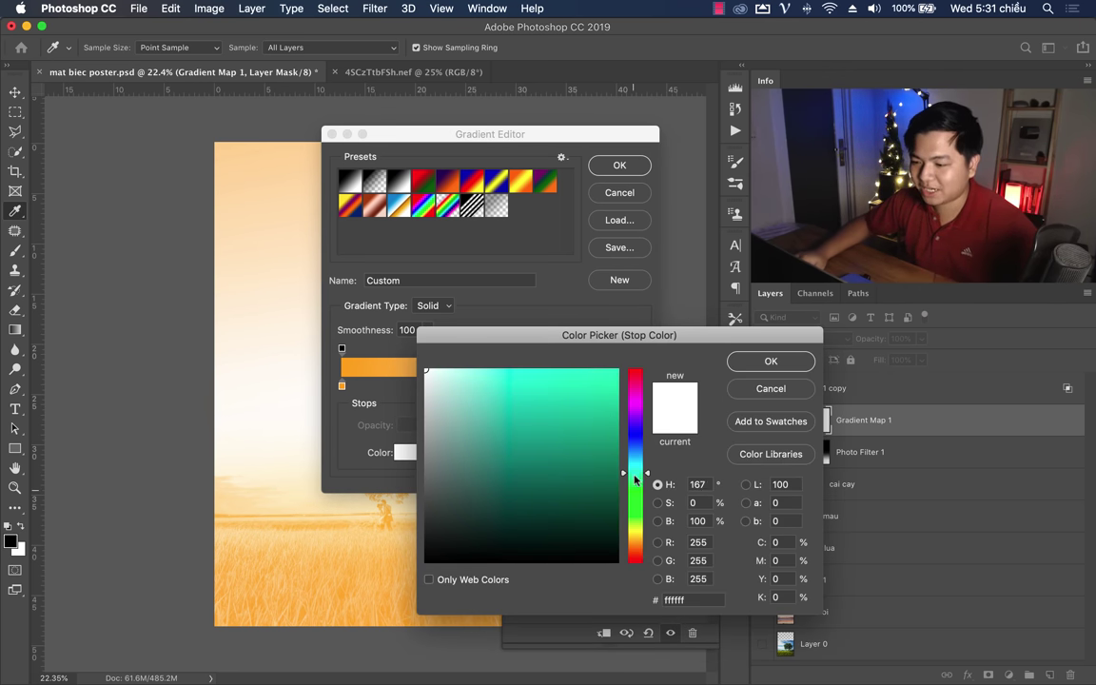
{"action": "mouse_move", "coordinate": [531, 391]}
{"action": "left_mouse_down"}
{"action": "mouse_move", "coordinate": [580, 426]}
{"action": "mouse_move", "coordinate": [583, 444]}
{"action": "left_mouse_up"}
{"action": "left_click", "coordinate": [775, 360]}
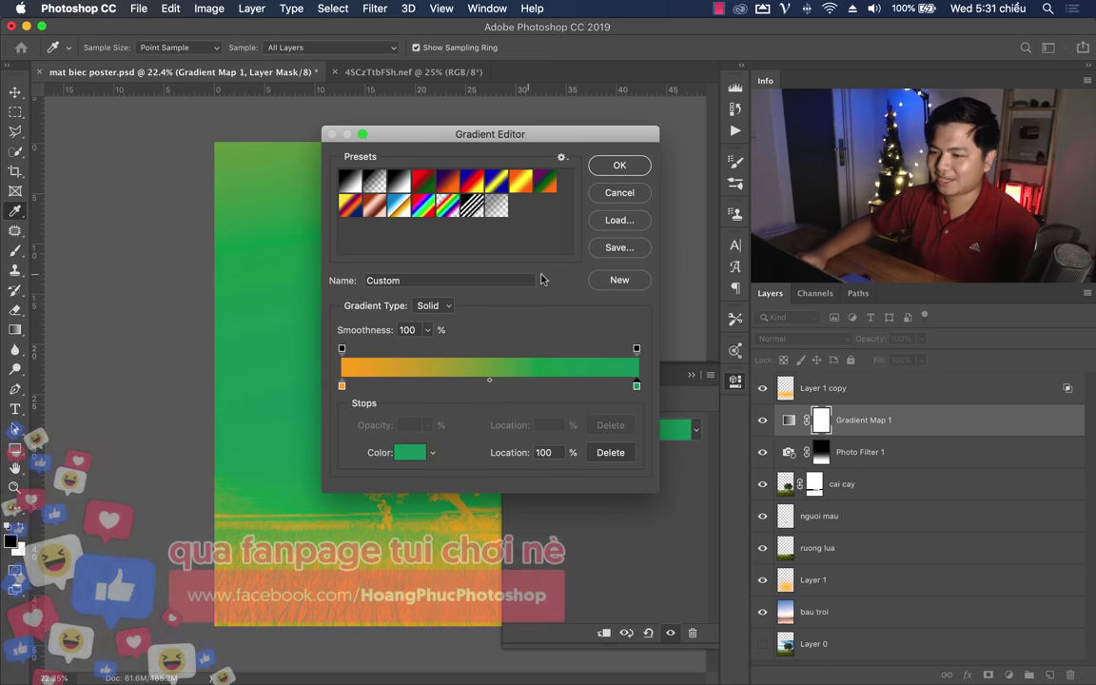
{"action": "left_click", "coordinate": [619, 165]}
{"action": "key", "text": "z"}
{"action": "left_click", "coordinate": [799, 343]}
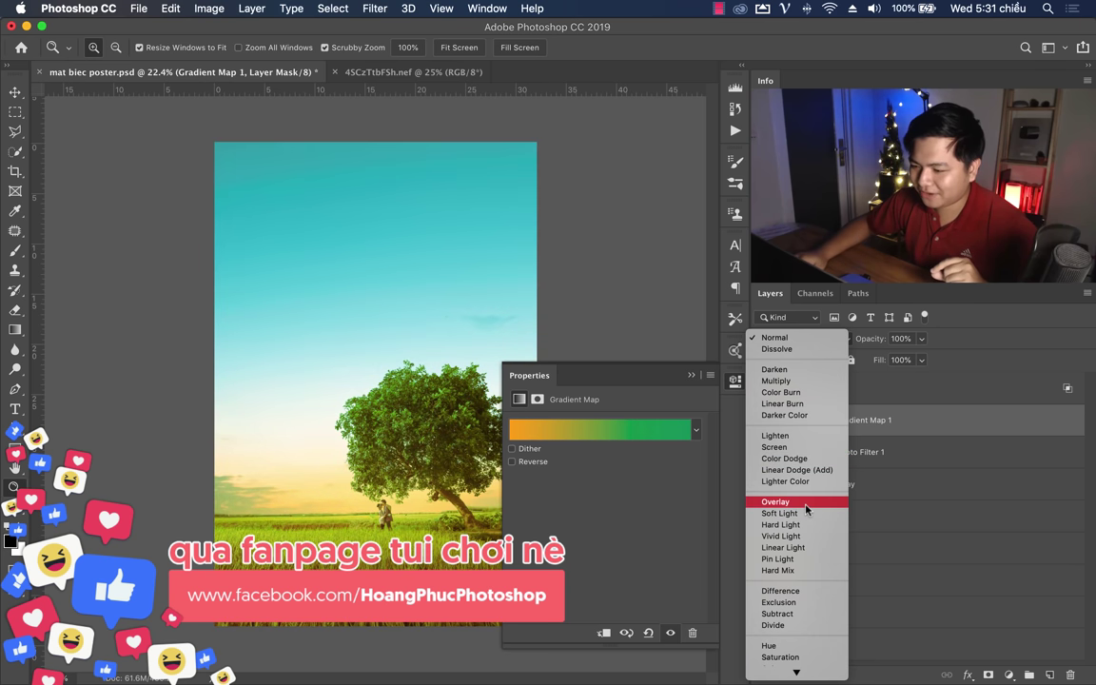
{"action": "left_click", "coordinate": [808, 513]}
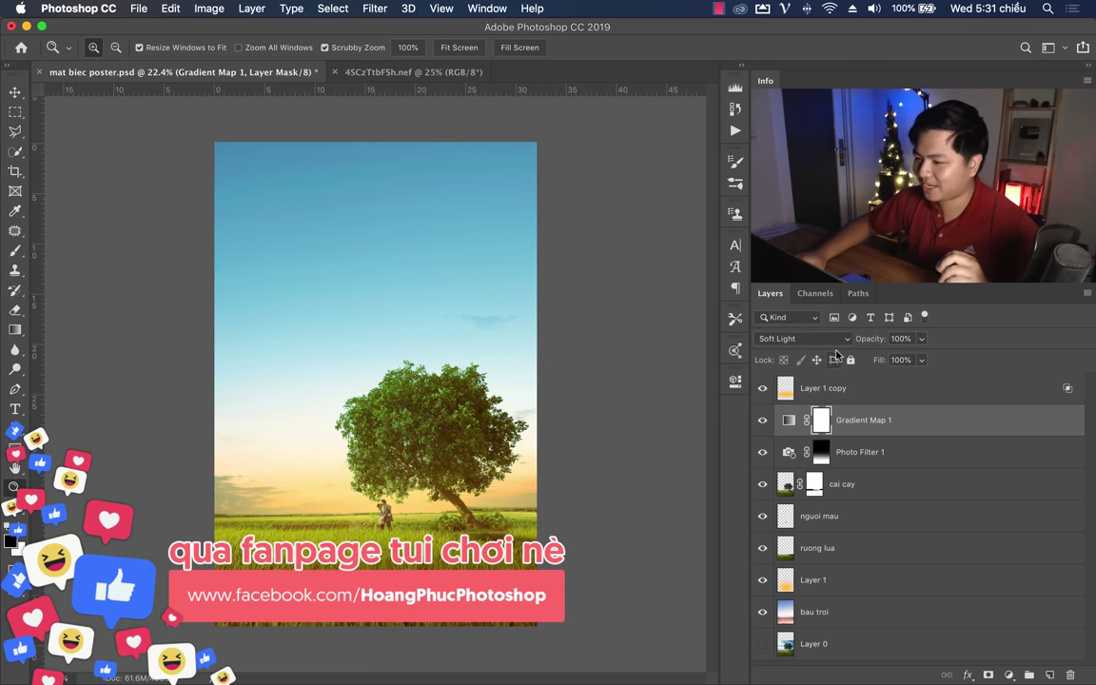
{"action": "left_click_drag", "start_coordinate": [851, 347], "coordinate": [829, 352]}
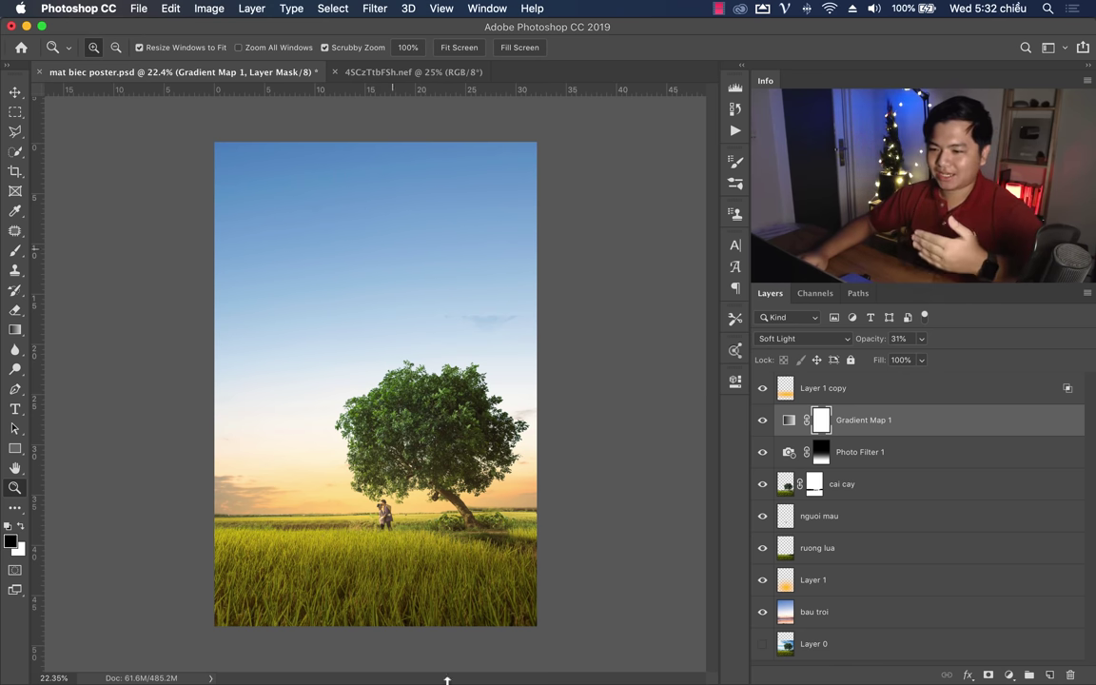
{"action": "left_click", "coordinate": [244, 655]}
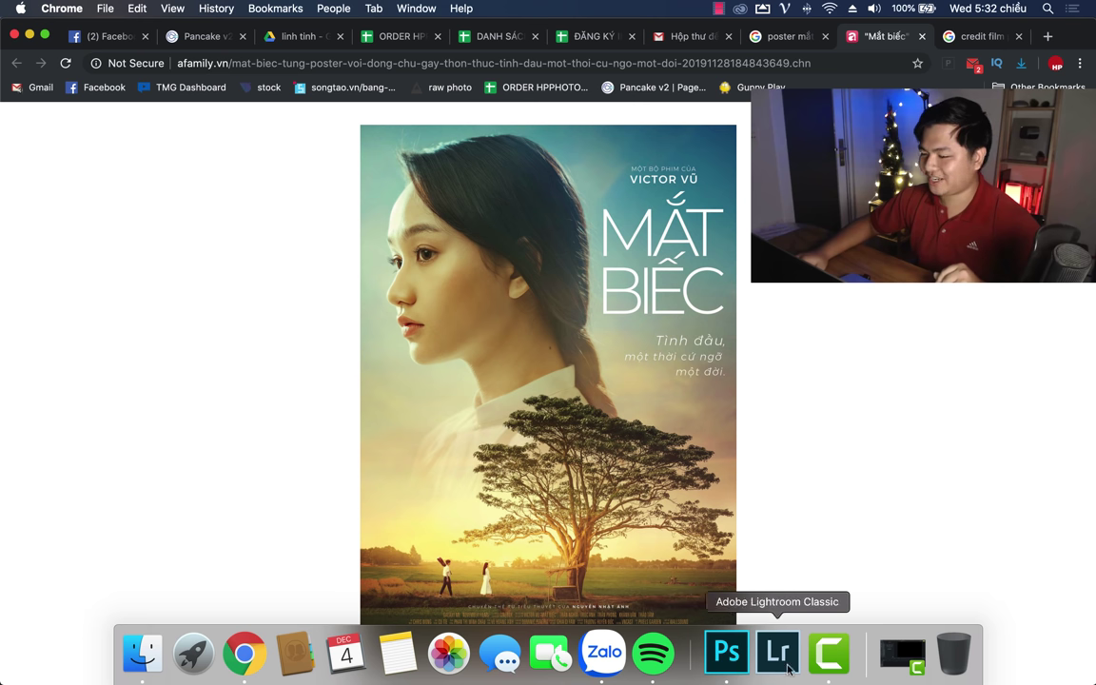
{"action": "left_click", "coordinate": [828, 654]}
{"action": "left_click", "coordinate": [743, 664]}
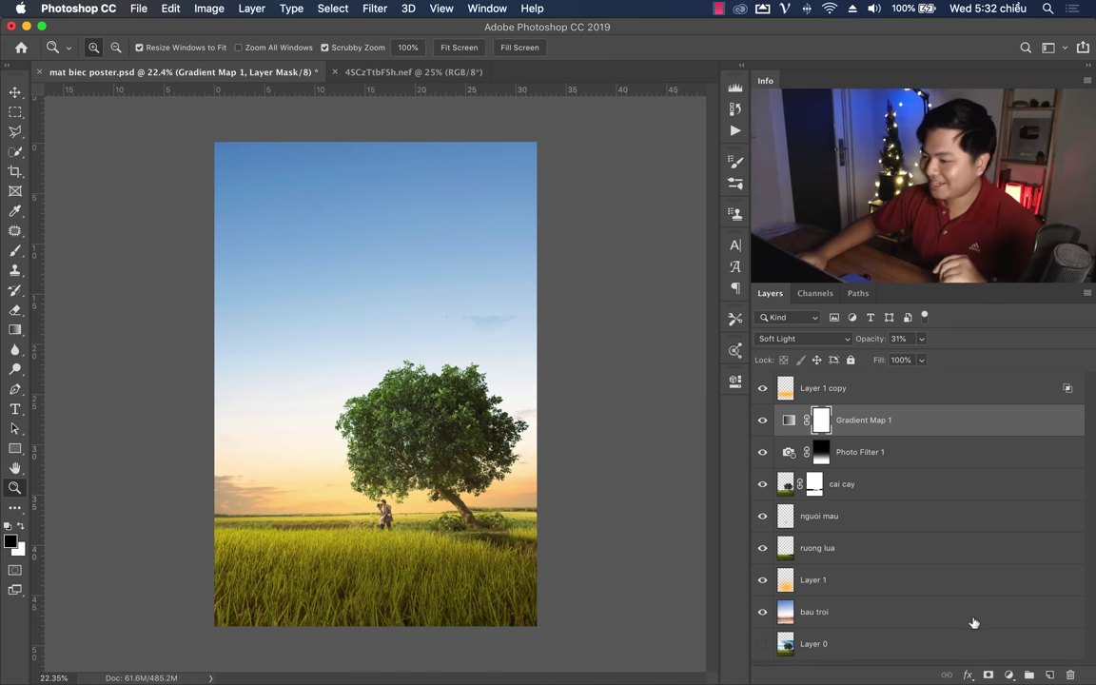
Step: Add a Hue/Saturation layer shifting Blues to Hue -13, Saturation +29, Lightness -39
{"action": "left_click", "coordinate": [1008, 674]}
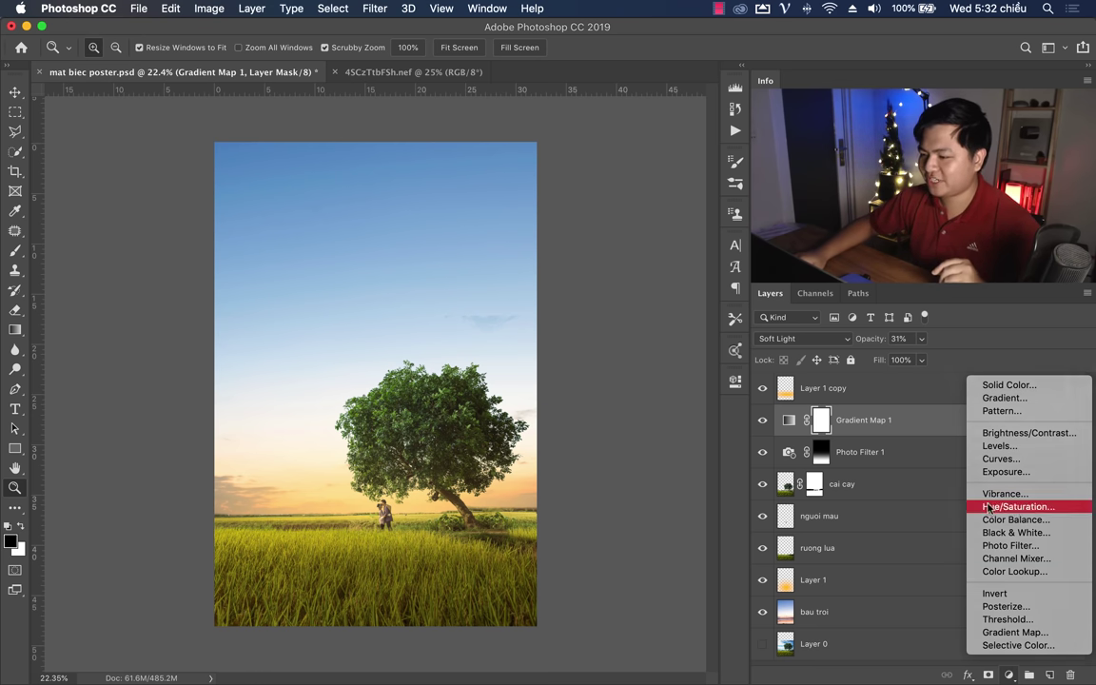
{"action": "left_click", "coordinate": [1016, 506]}
{"action": "left_click", "coordinate": [578, 444]}
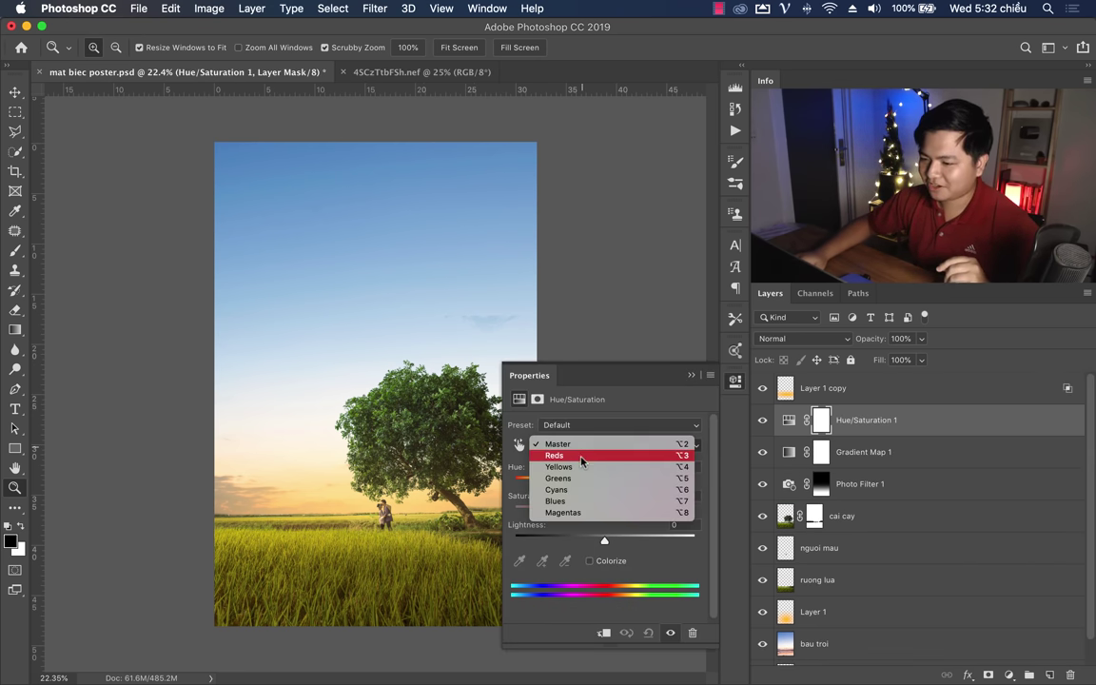
{"action": "left_click", "coordinate": [588, 443]}
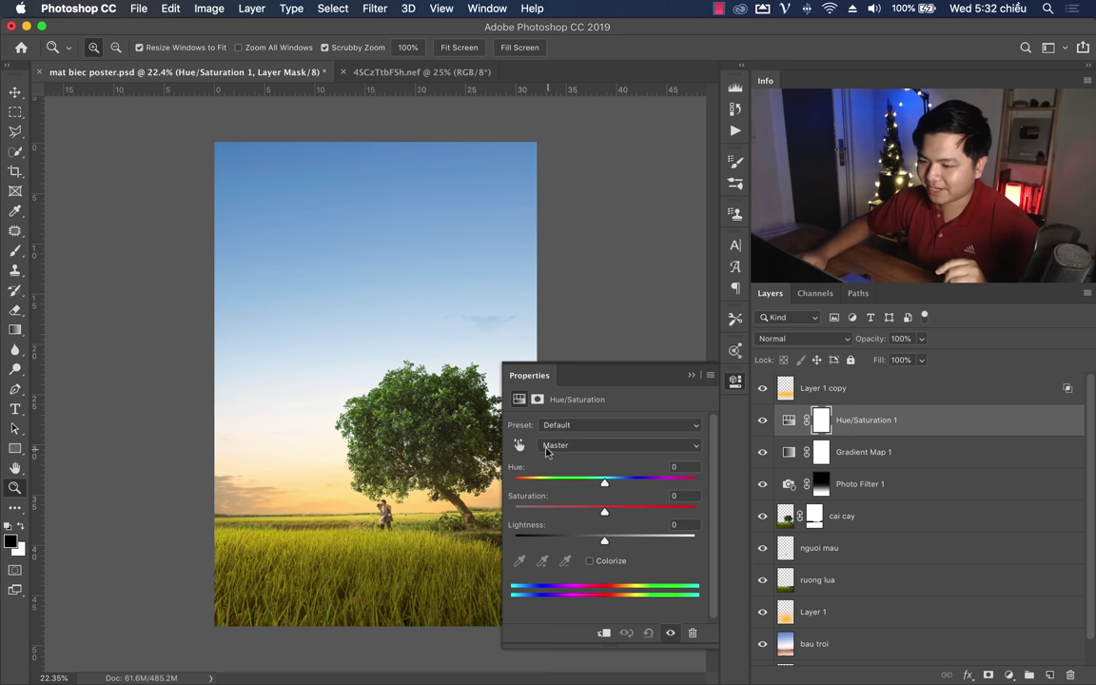
{"action": "left_click", "coordinate": [552, 447]}
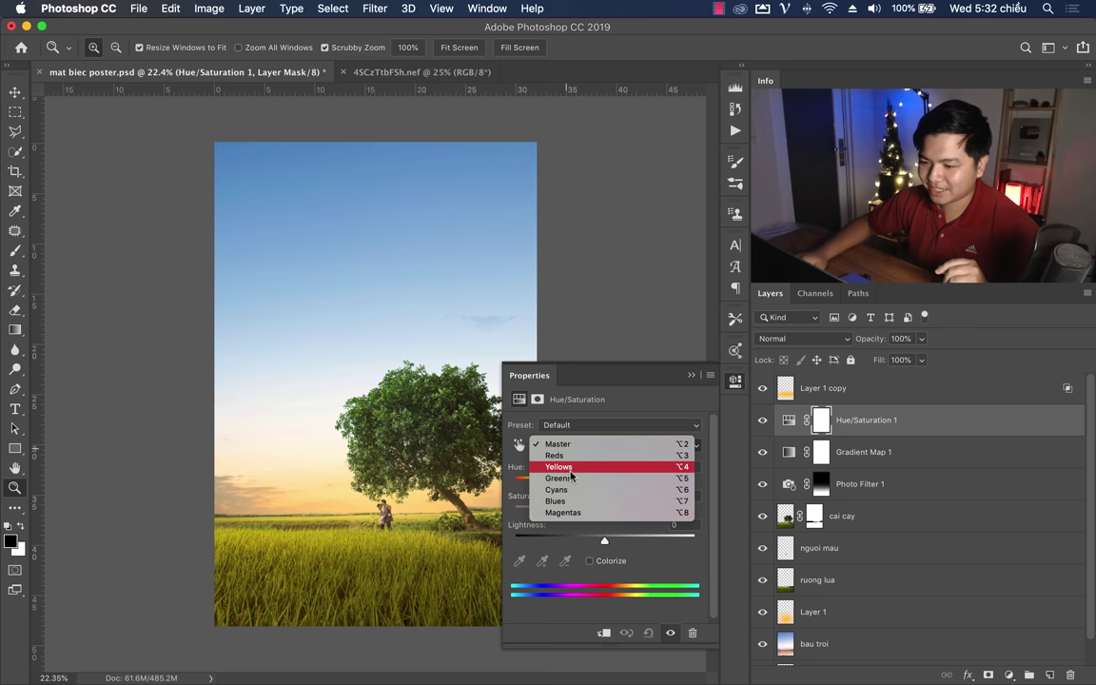
{"action": "left_click", "coordinate": [571, 501]}
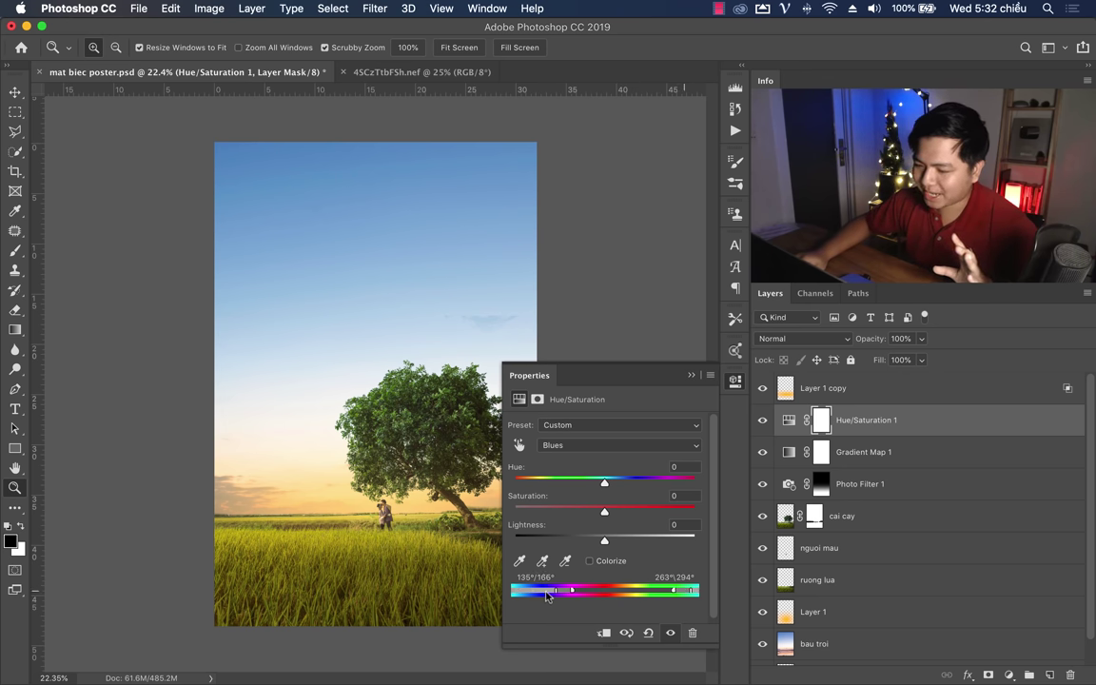
{"action": "mouse_move", "coordinate": [593, 486]}
{"action": "left_mouse_down"}
{"action": "mouse_move", "coordinate": [582, 485]}
{"action": "mouse_move", "coordinate": [622, 486]}
{"action": "mouse_move", "coordinate": [575, 489]}
{"action": "mouse_move", "coordinate": [607, 488]}
{"action": "left_mouse_up"}
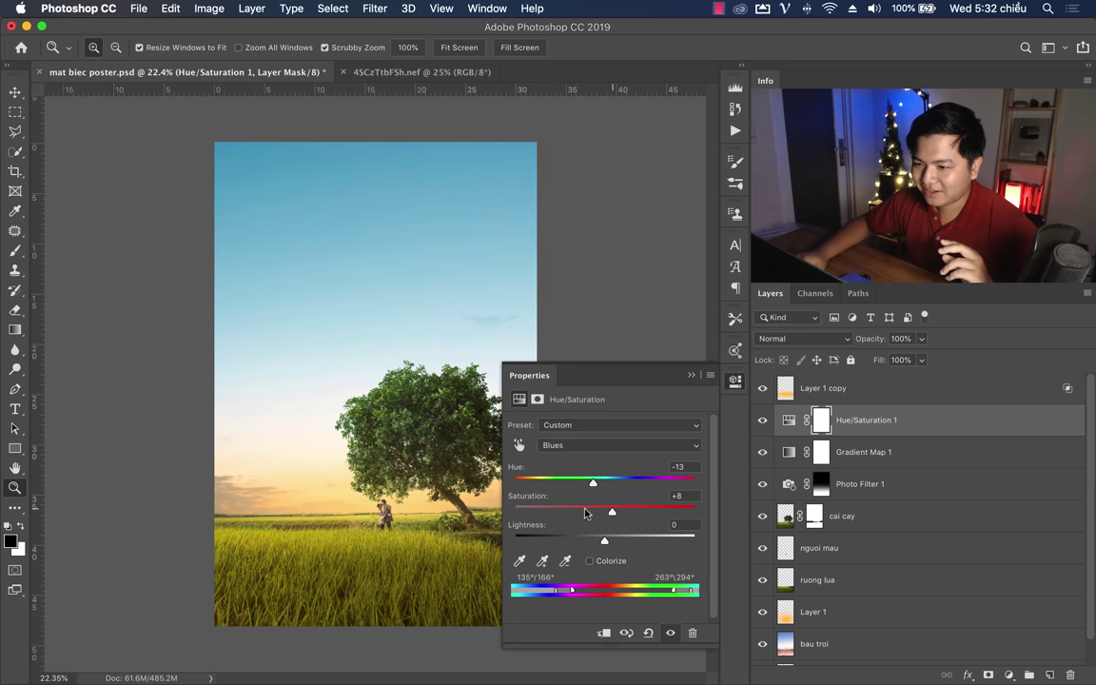
{"action": "mouse_move", "coordinate": [615, 513]}
{"action": "left_mouse_down"}
{"action": "mouse_move", "coordinate": [582, 514]}
{"action": "mouse_move", "coordinate": [565, 542]}
{"action": "left_mouse_up"}
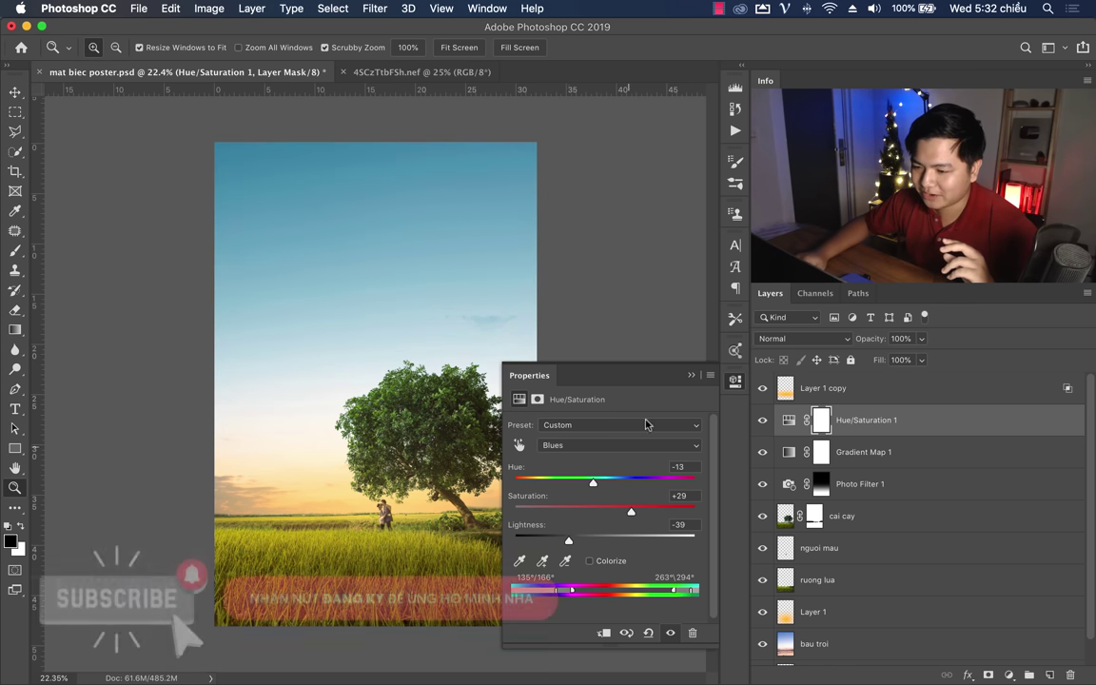
{"action": "left_click", "coordinate": [763, 427]}
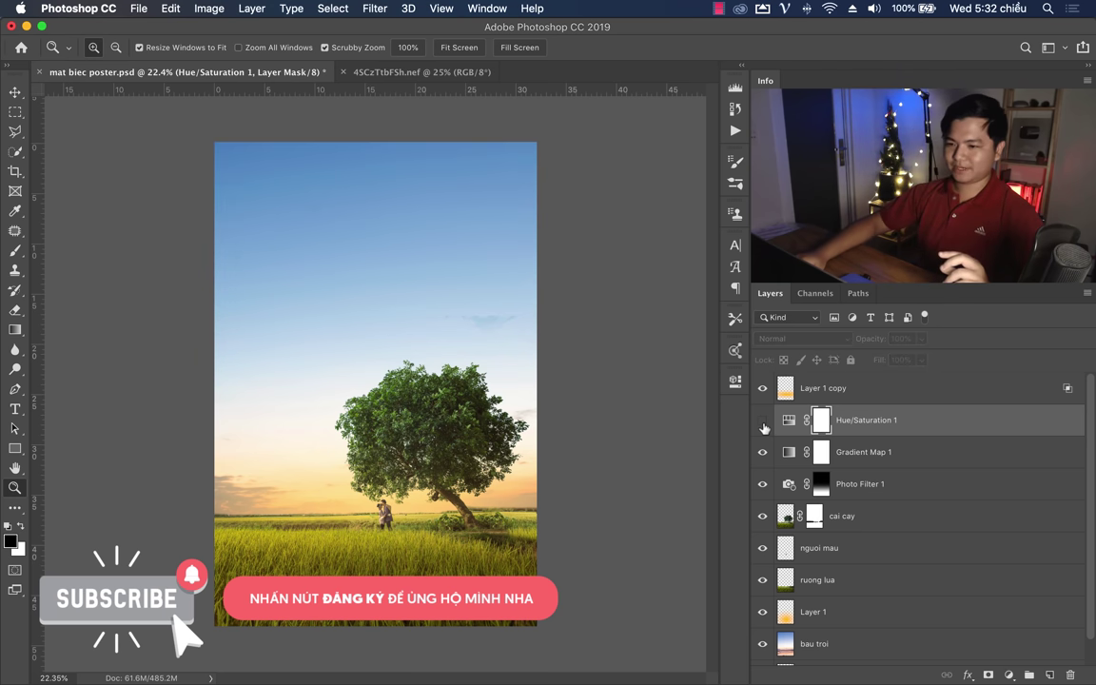
{"action": "left_click", "coordinate": [761, 420]}
{"action": "left_click", "coordinate": [762, 420]}
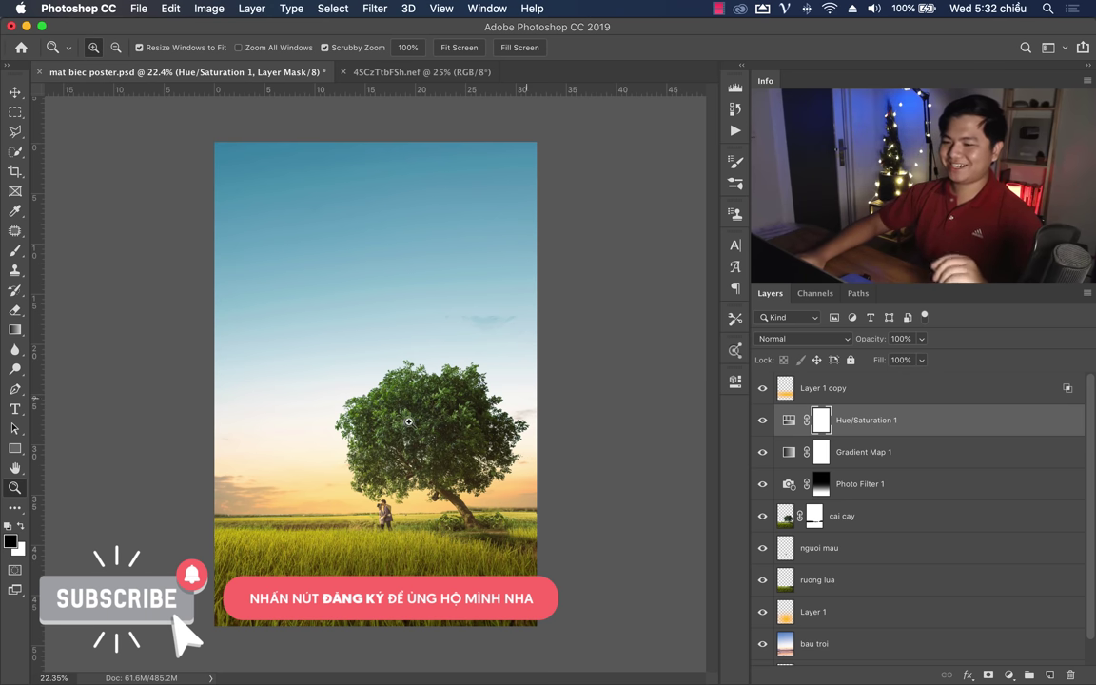
{"action": "left_click_drag", "start_coordinate": [408, 421], "coordinate": [394, 468]}
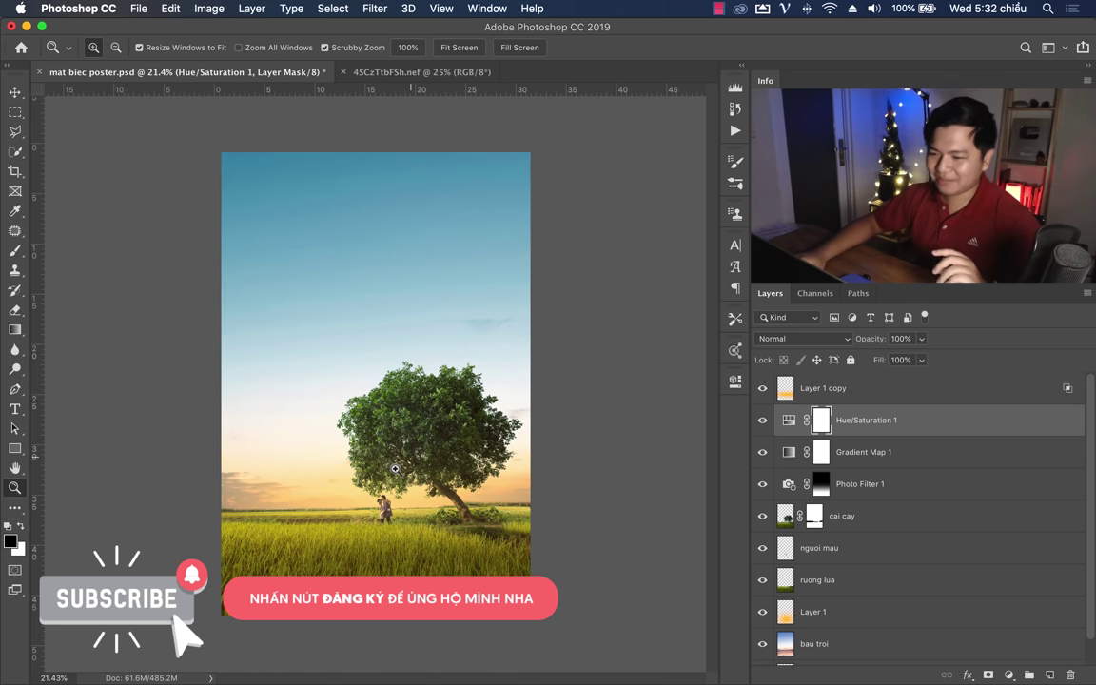
Step: Close the lake photo without saving and save the poster
{"action": "left_click", "coordinate": [350, 74]}
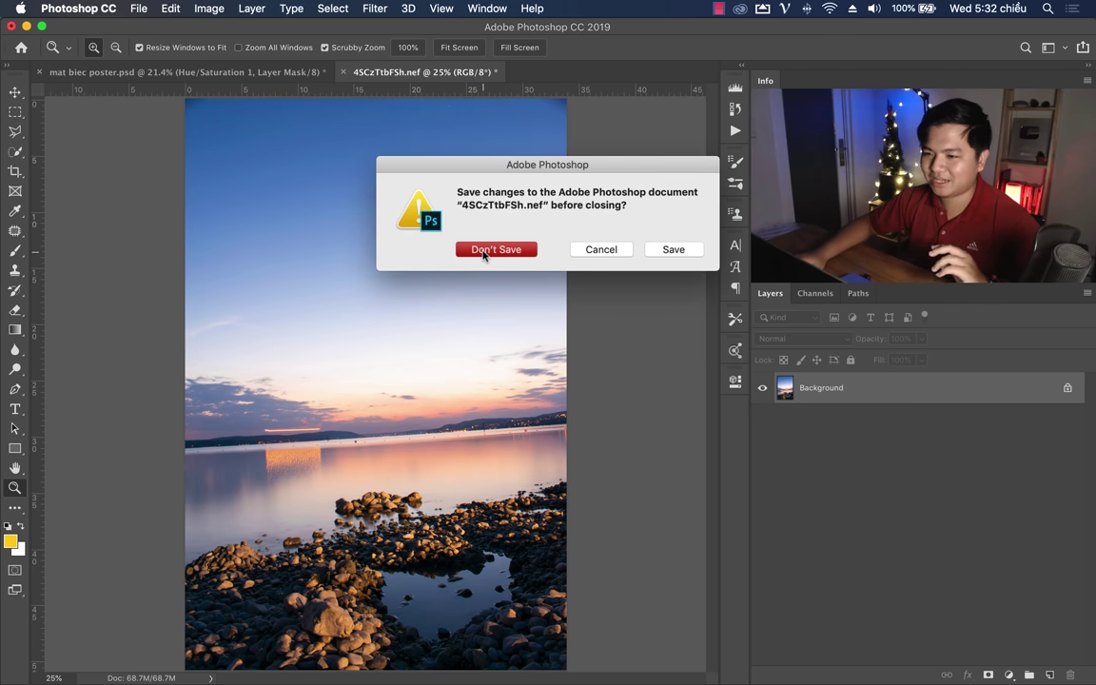
{"action": "left_click", "coordinate": [484, 251]}
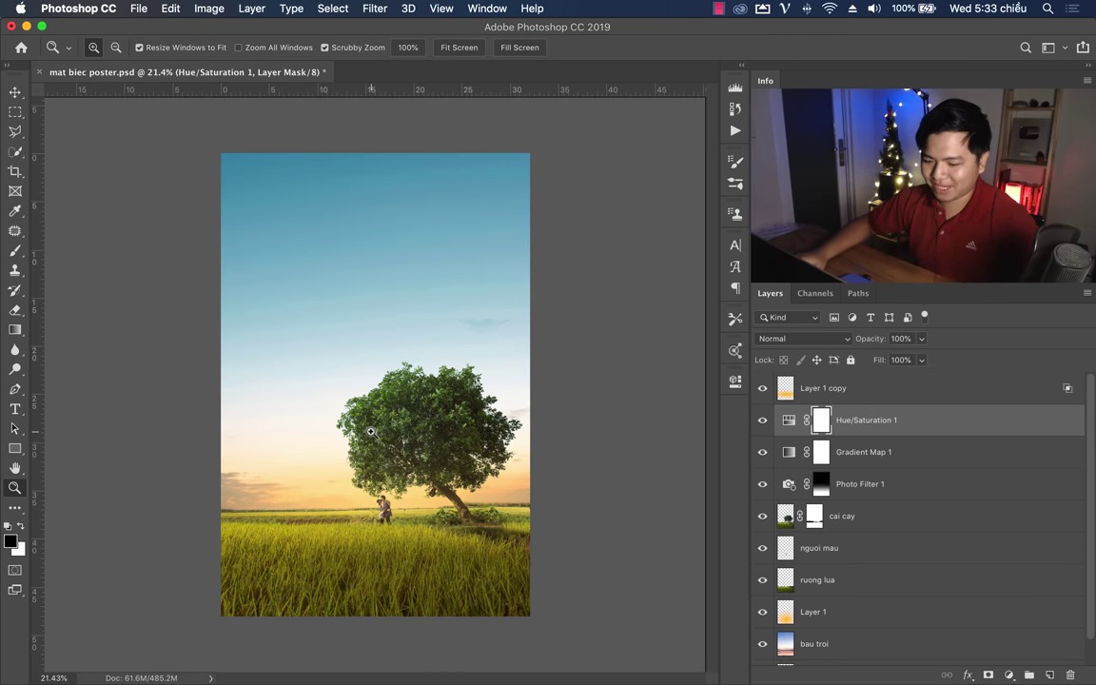
{"action": "key", "text": "super+s"}
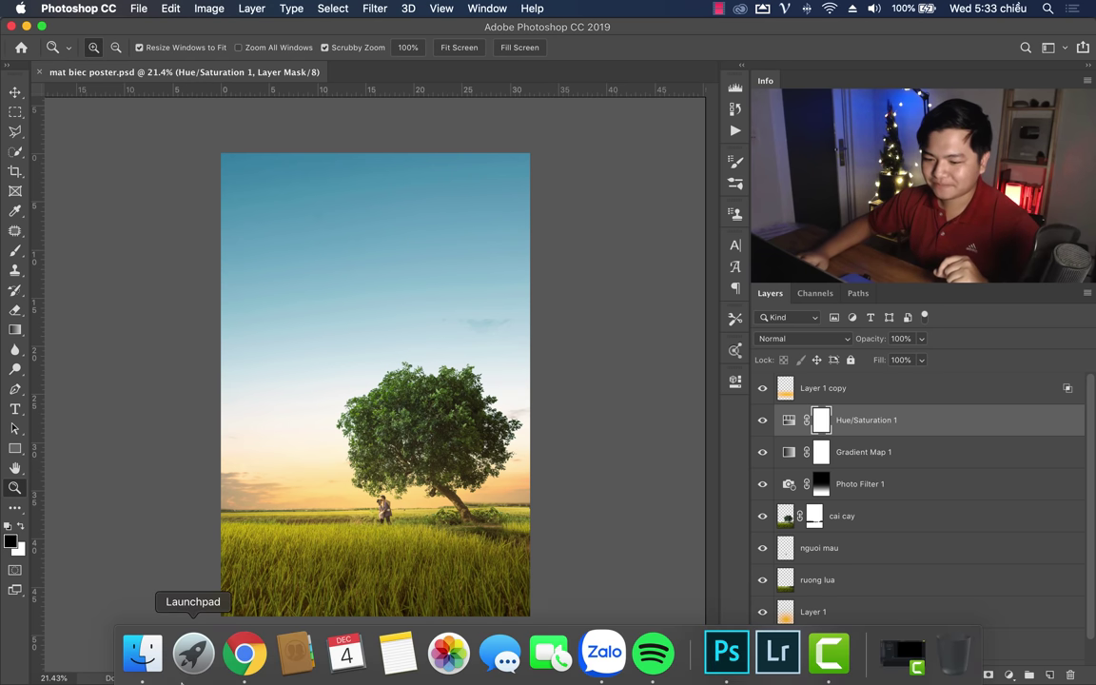
Step: Open KKK_0195.dng from the stock mat biec 2 folder with Adobe Photoshop CC 2019
{"action": "left_click", "coordinate": [140, 655]}
{"action": "right_click", "coordinate": [654, 209]}
{"action": "mouse_move", "coordinate": [695, 229]}
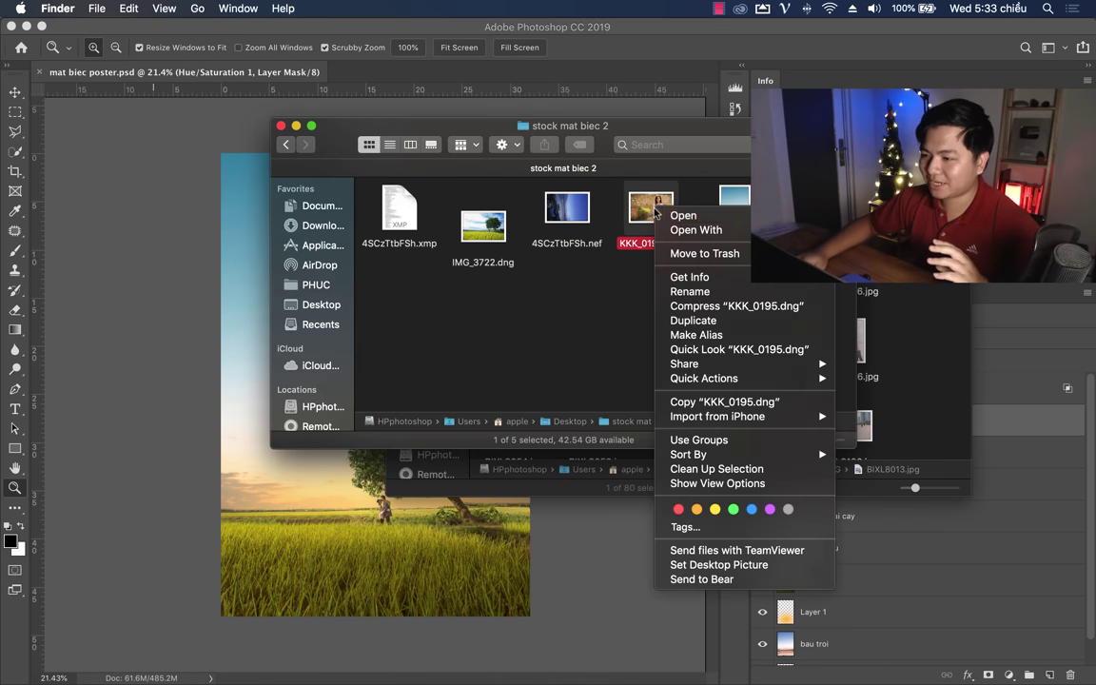
{"action": "left_click", "coordinate": [893, 229]}
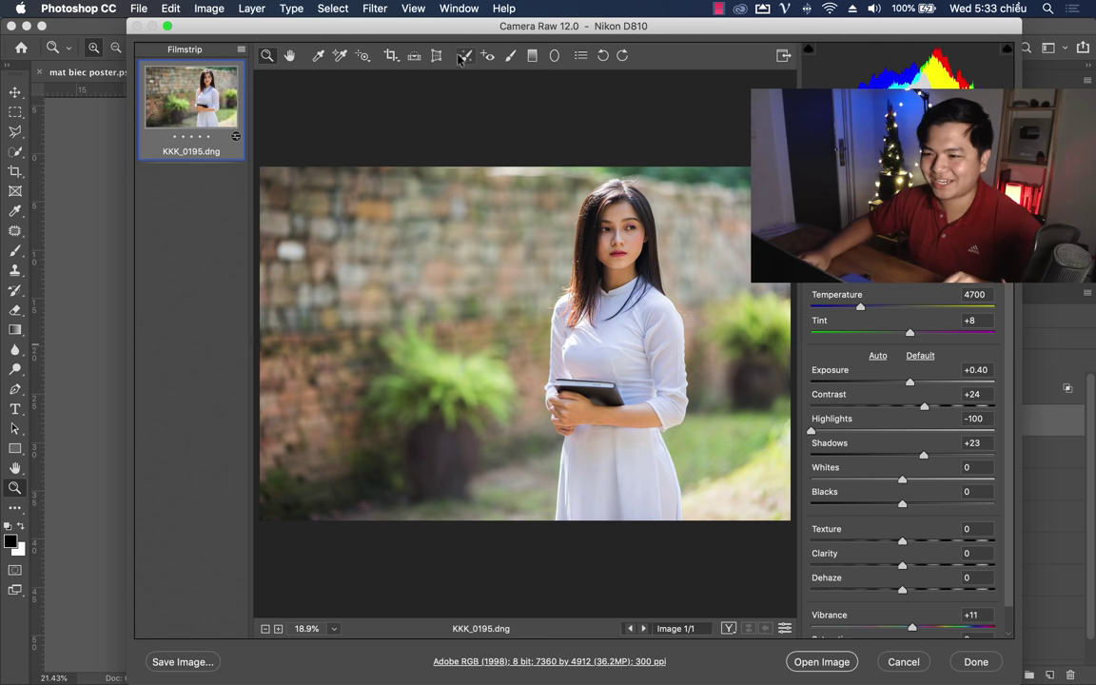
Step: In Camera Raw, set Shadows to +53 and Temperature to 4700
{"action": "mouse_move", "coordinate": [463, 36]}
{"action": "left_mouse_down"}
{"action": "mouse_move", "coordinate": [831, 199]}
{"action": "mouse_move", "coordinate": [435, 52]}
{"action": "left_mouse_up"}
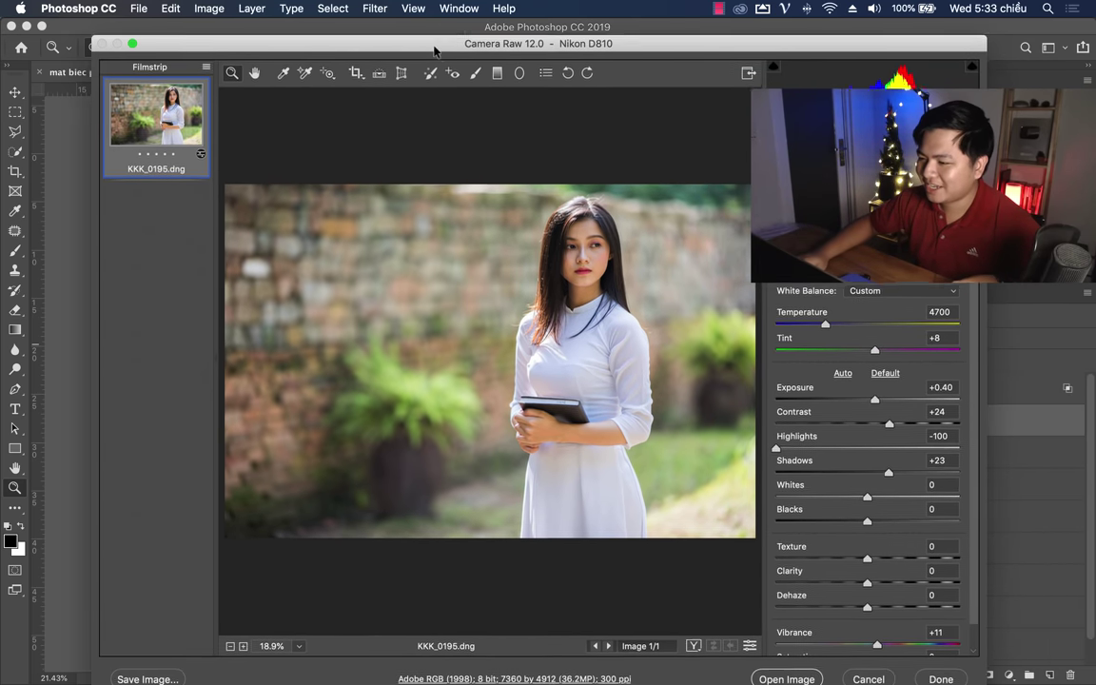
{"action": "left_click_drag", "start_coordinate": [884, 469], "coordinate": [910, 470]}
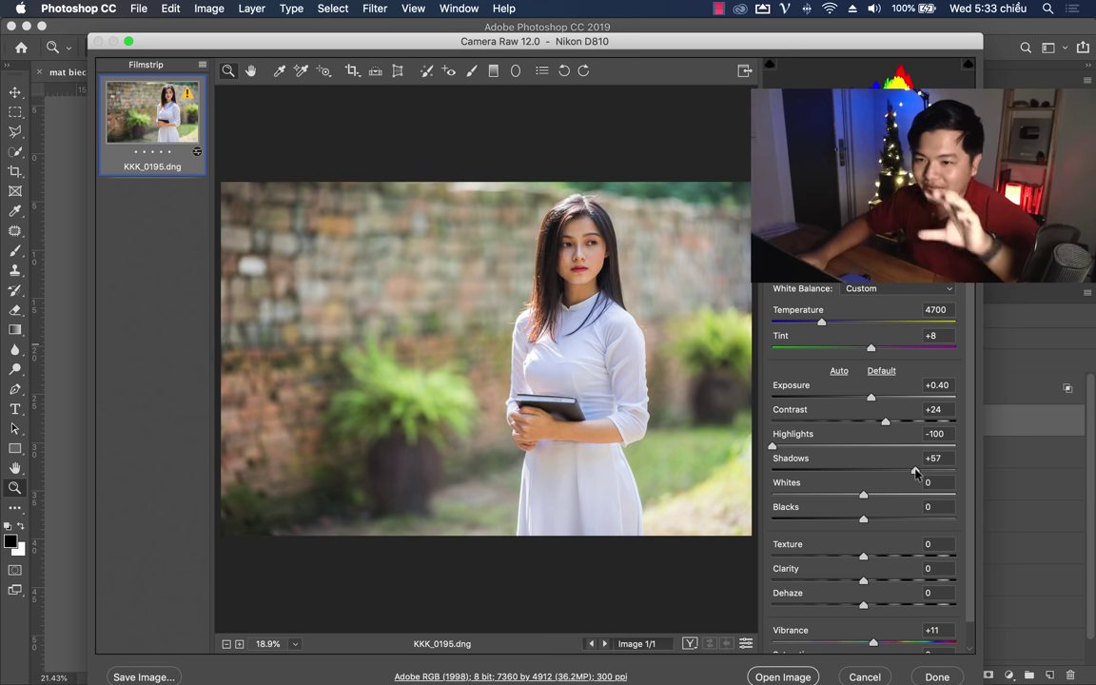
{"action": "left_click_drag", "start_coordinate": [914, 472], "coordinate": [837, 496]}
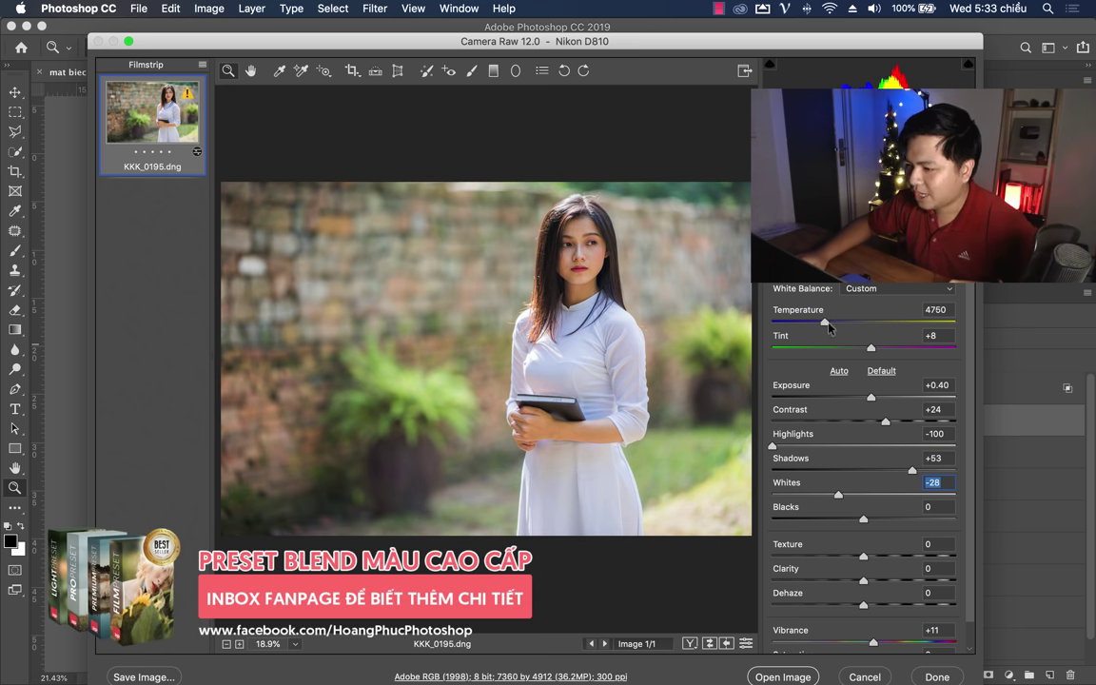
{"action": "left_click_drag", "start_coordinate": [823, 324], "coordinate": [813, 328]}
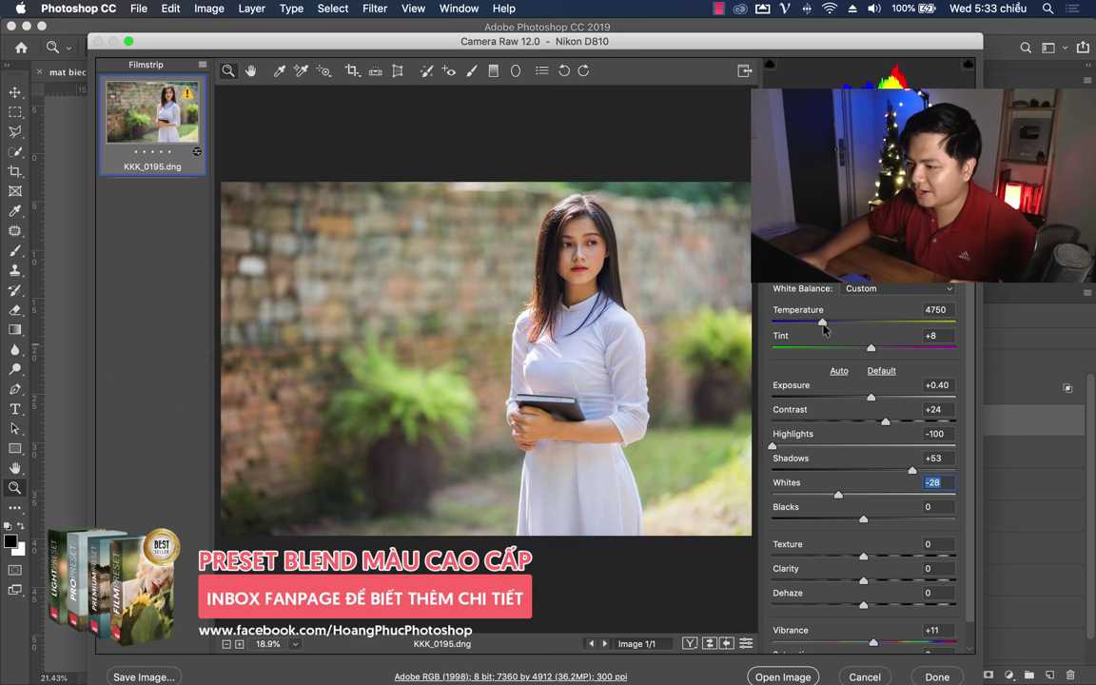
{"action": "left_click", "coordinate": [822, 323]}
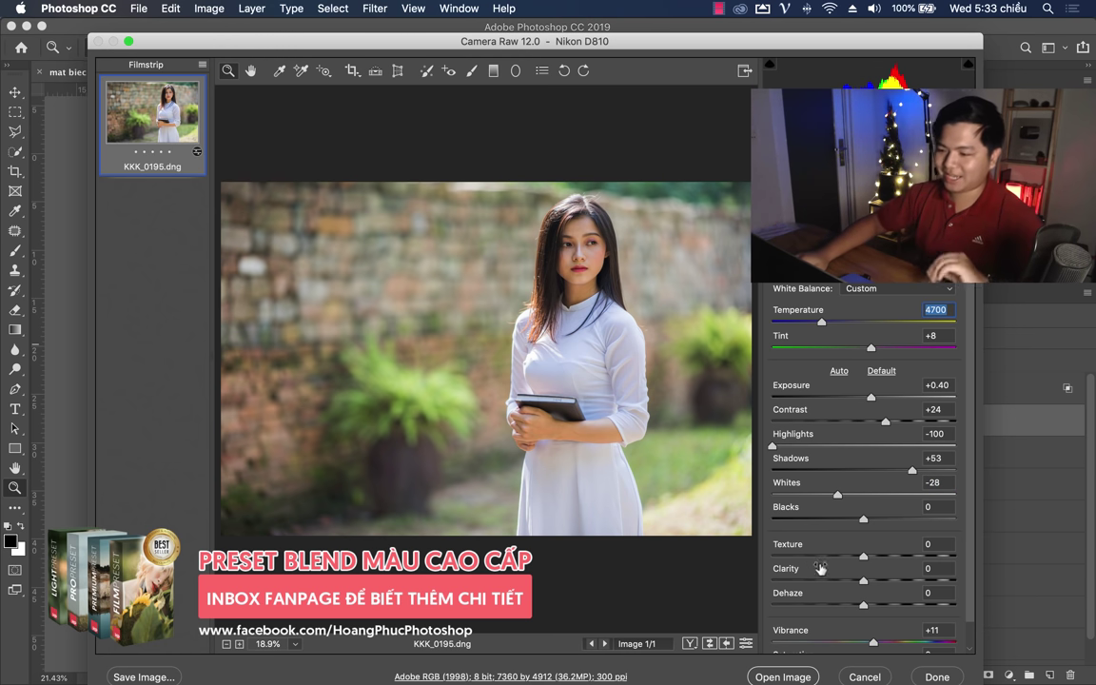
Step: Add a radial filter around the girl's head with Exposure +0.40 and open the image
{"action": "left_click", "coordinate": [516, 72]}
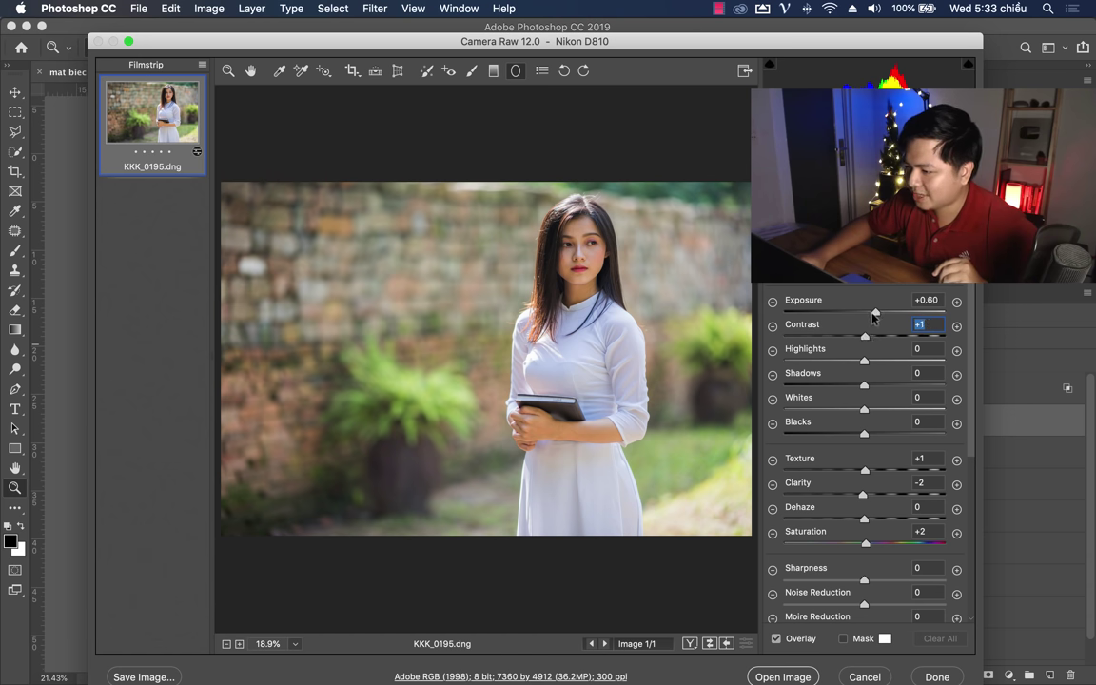
{"action": "left_click_drag", "start_coordinate": [577, 255], "coordinate": [619, 321]}
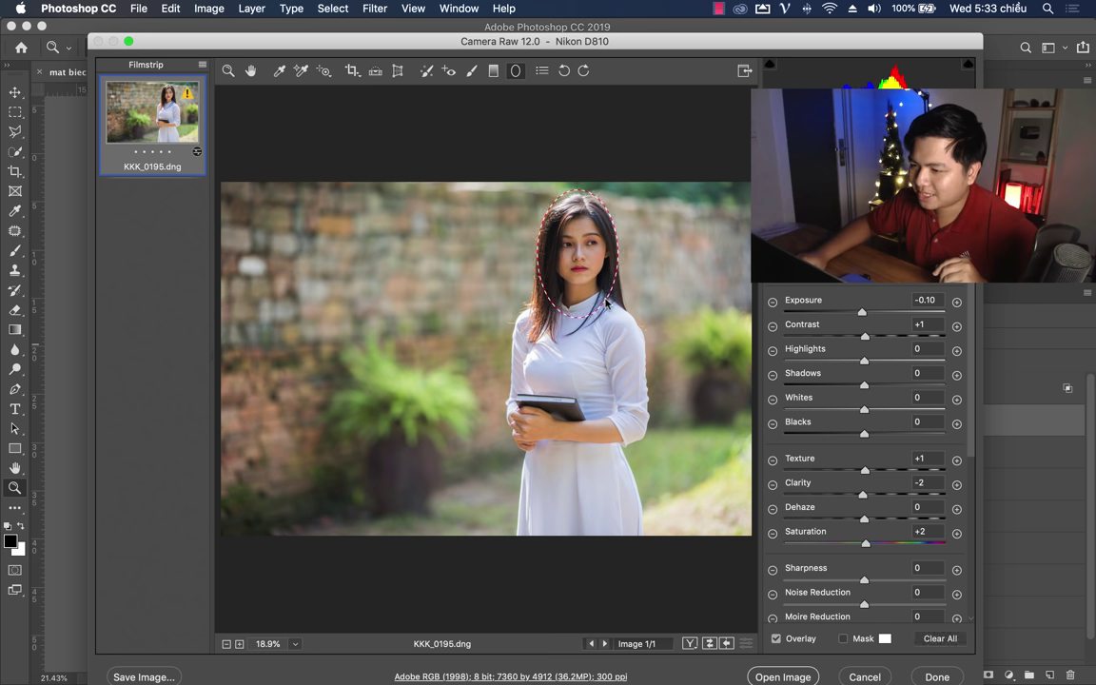
{"action": "left_click", "coordinate": [873, 314]}
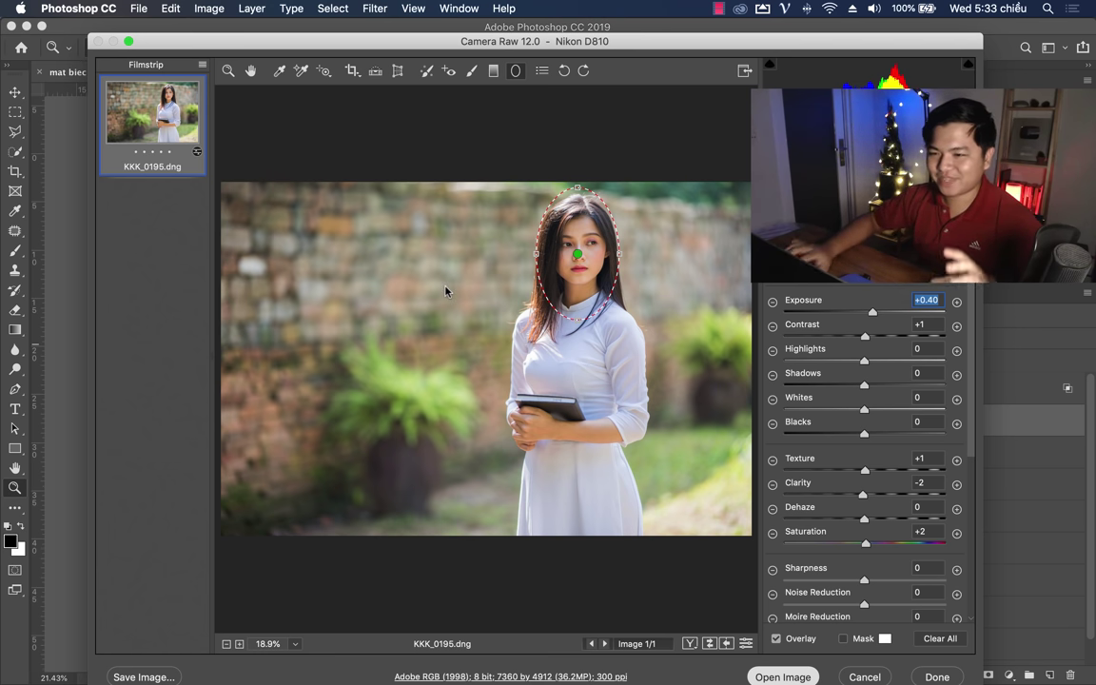
{"action": "key", "text": "Return"}
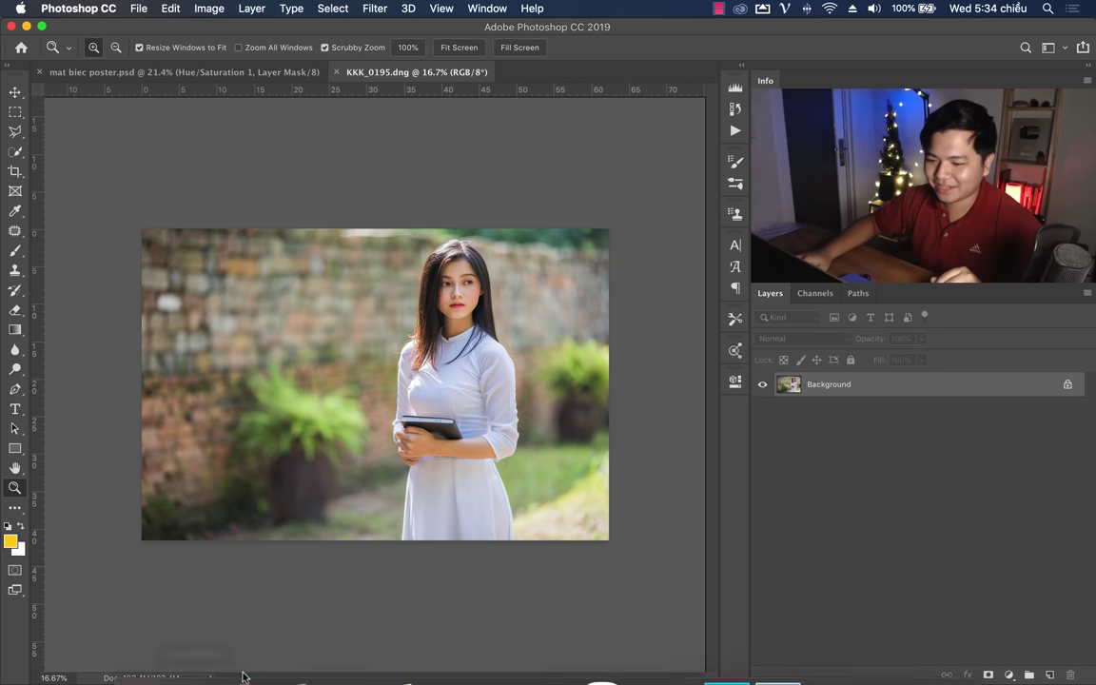
Step: Compare with the reference poster, then auto-select the girl with Select Subject
{"action": "left_click", "coordinate": [245, 652]}
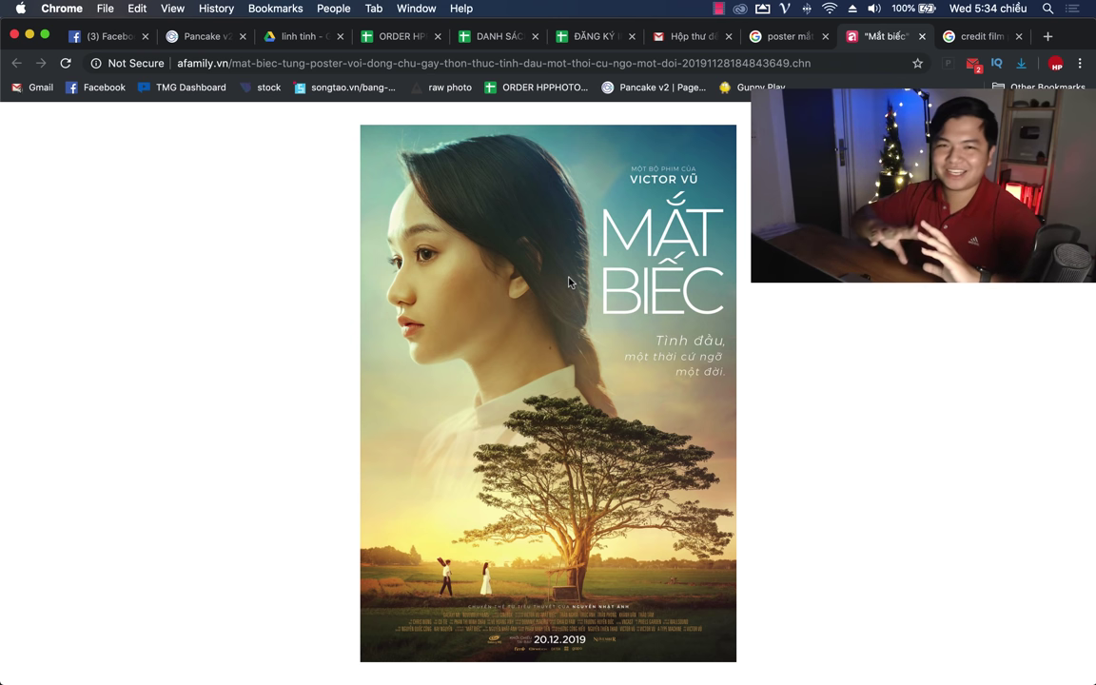
{"action": "mouse_move", "coordinate": [777, 653]}
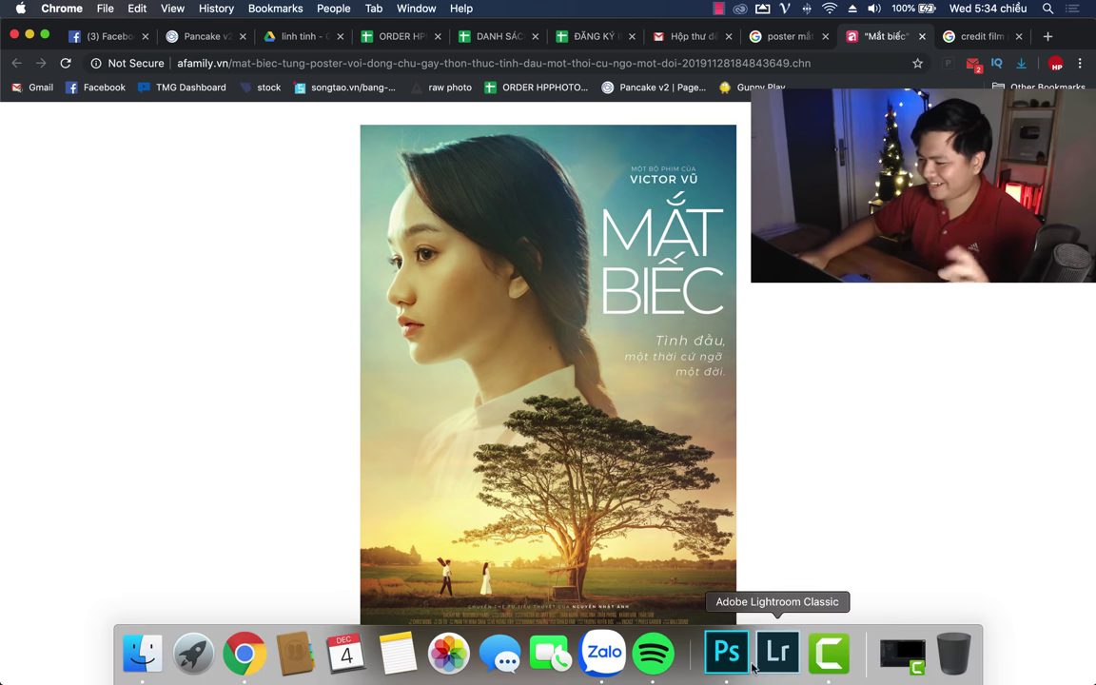
{"action": "left_click", "coordinate": [725, 652]}
{"action": "left_click", "coordinate": [460, 308]}
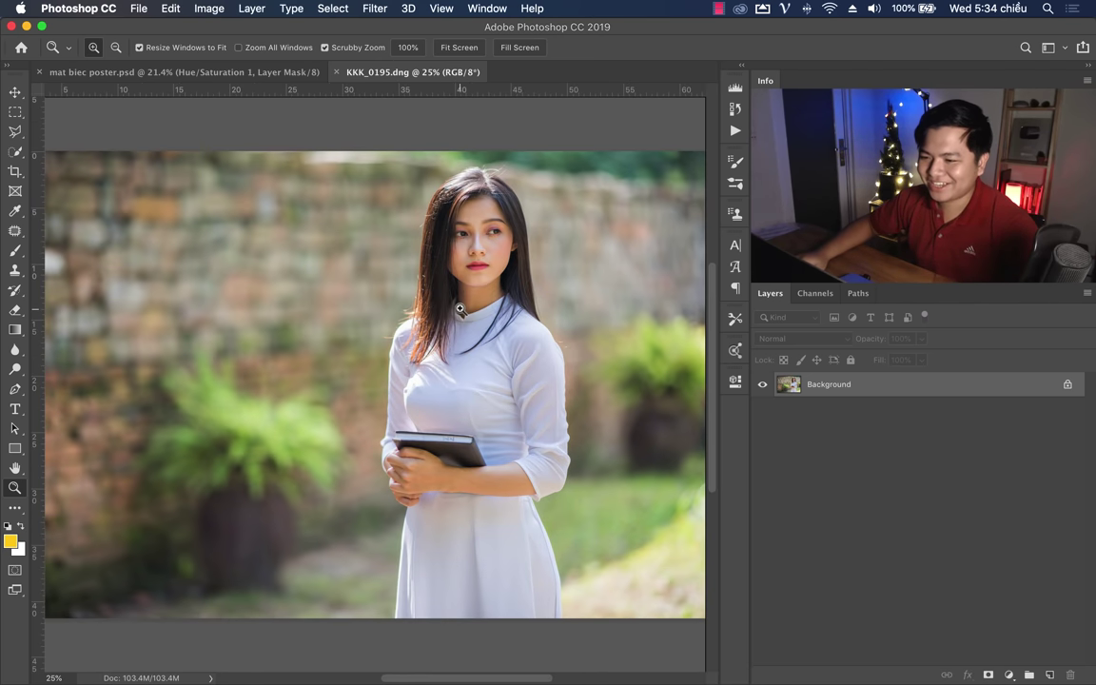
{"action": "key", "text": "w"}
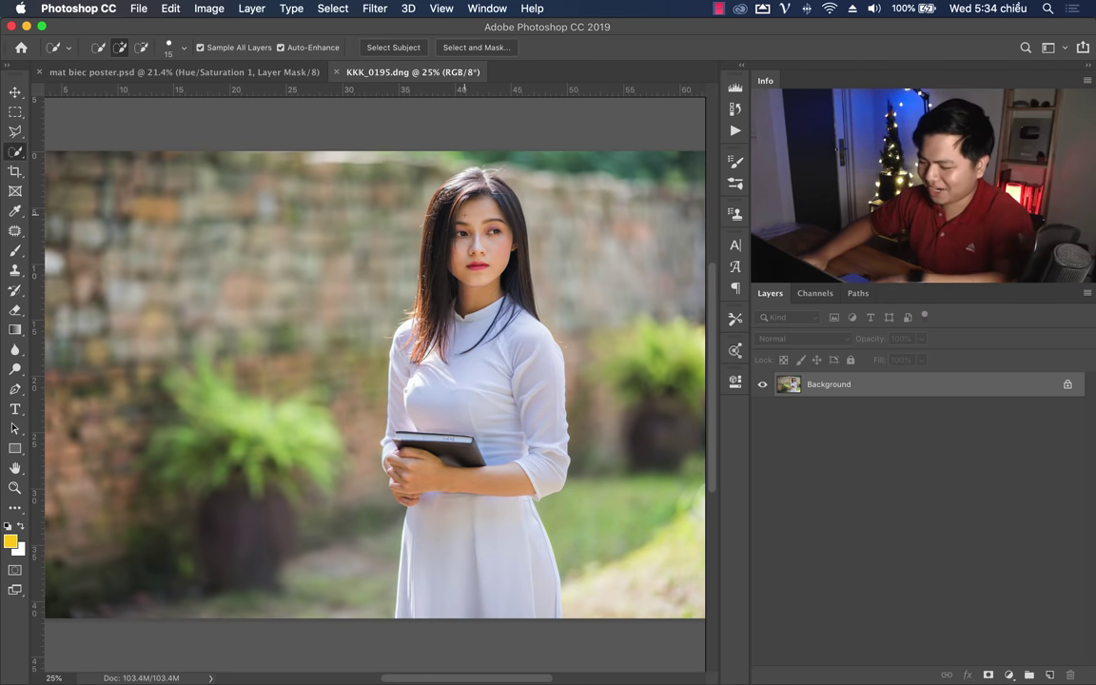
{"action": "key", "text": "bracketright"}
{"action": "key", "text": "bracketright"}
{"action": "key", "text": "bracketright"}
{"action": "key", "text": "bracketright"}
{"action": "key", "text": "bracketright"}
{"action": "key", "text": "bracketright"}
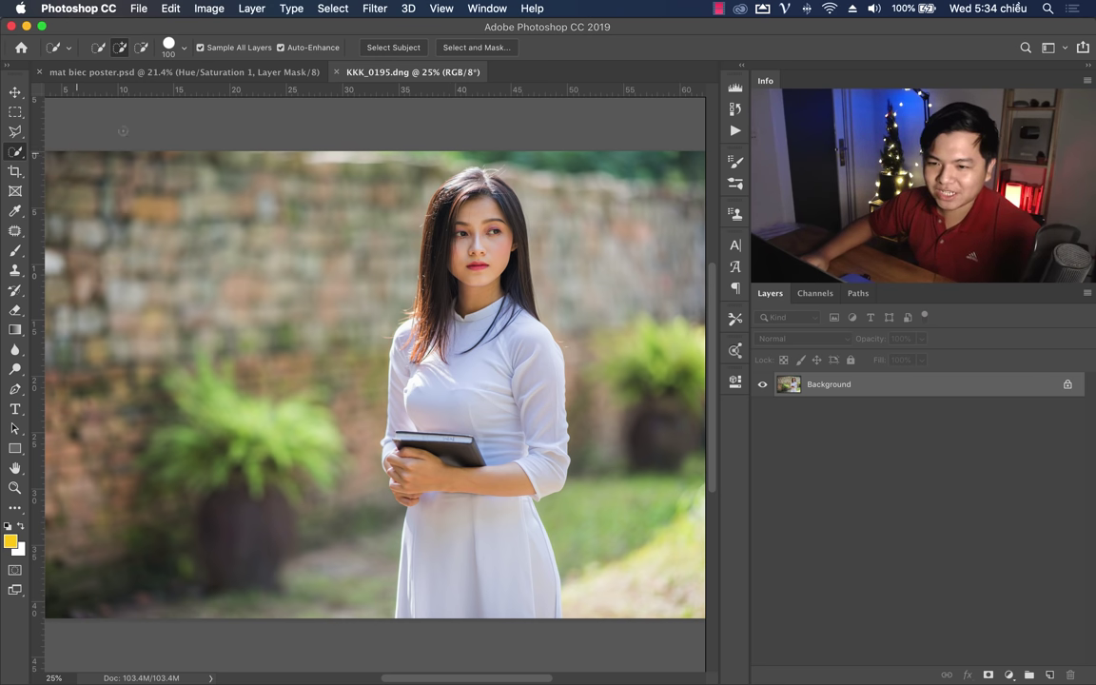
{"action": "left_click", "coordinate": [391, 53]}
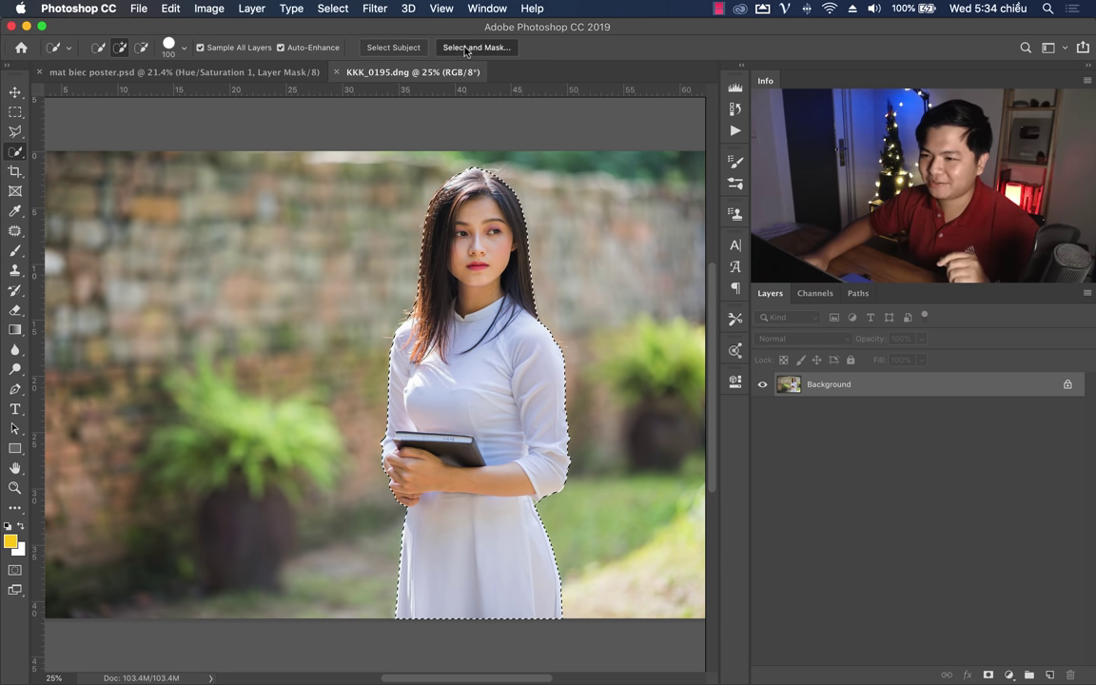
Step: Refine the hair edge in Select and Mask, outputting to a New Layer with Layer Mask
{"action": "key", "text": "super+alt+r"}
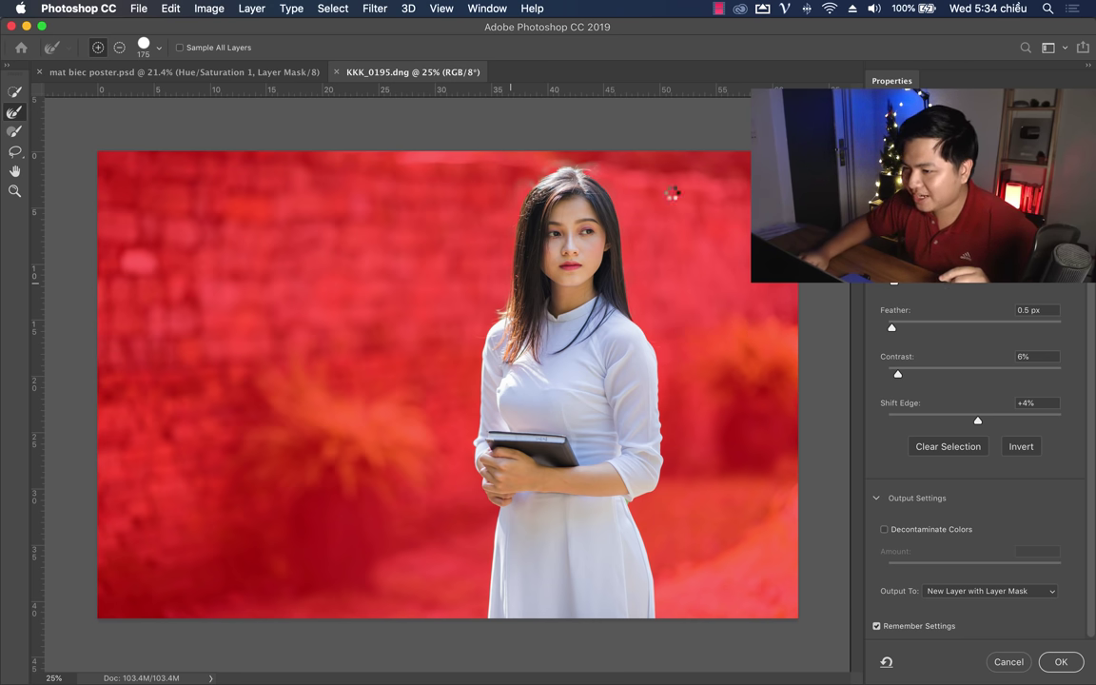
{"action": "left_click_drag", "start_coordinate": [745, 262], "coordinate": [733, 271]}
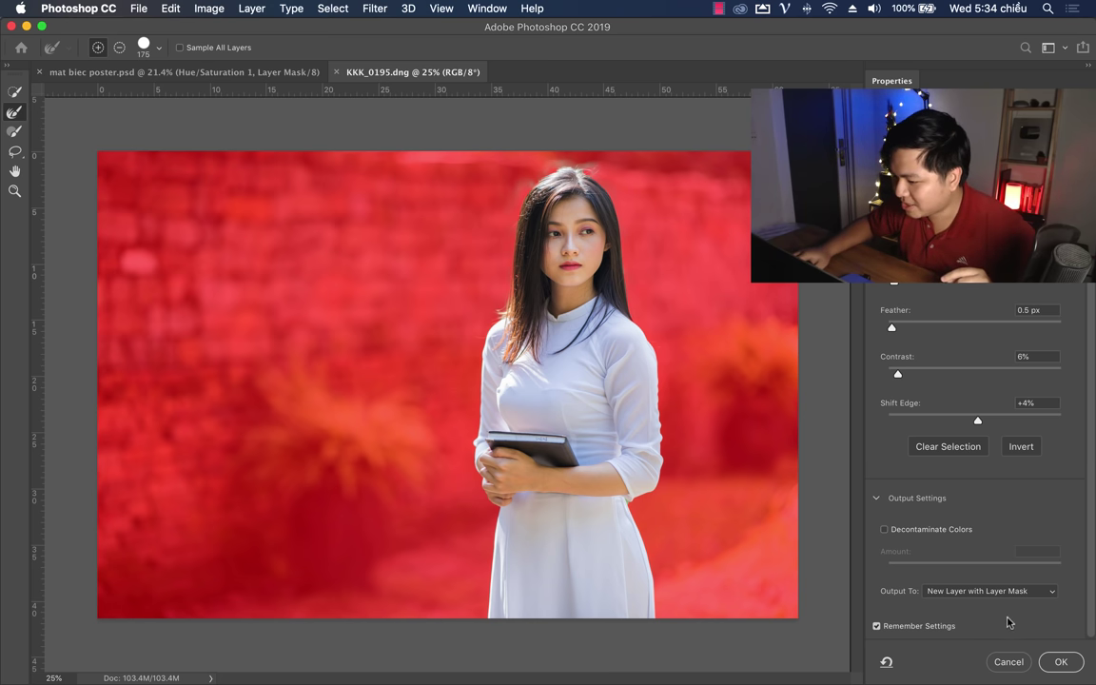
{"action": "left_click", "coordinate": [1060, 662]}
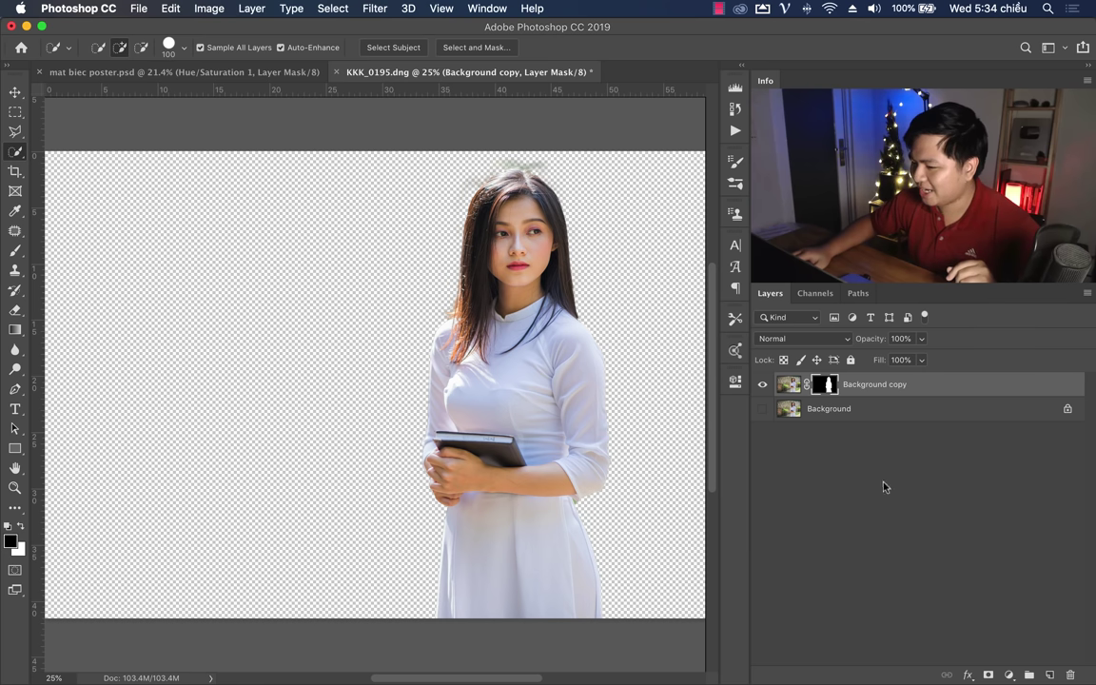
Step: Hide the original background and drag the cut-out woman into the mat biec poster
{"action": "left_click", "coordinate": [761, 385]}
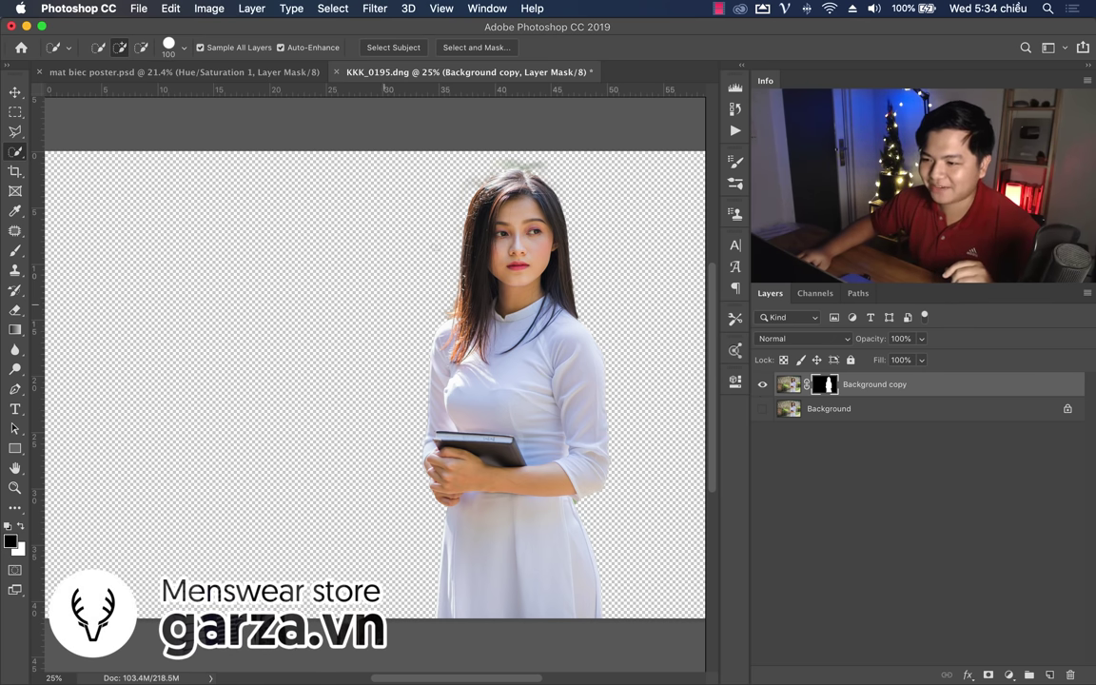
{"action": "key", "text": "z"}
{"action": "mouse_move", "coordinate": [538, 169]}
{"action": "left_mouse_down"}
{"action": "mouse_move", "coordinate": [587, 146]}
{"action": "mouse_move", "coordinate": [642, 159]}
{"action": "left_mouse_up"}
{"action": "left_click_drag", "start_coordinate": [467, 284], "coordinate": [350, 247]}
{"action": "key", "text": "v"}
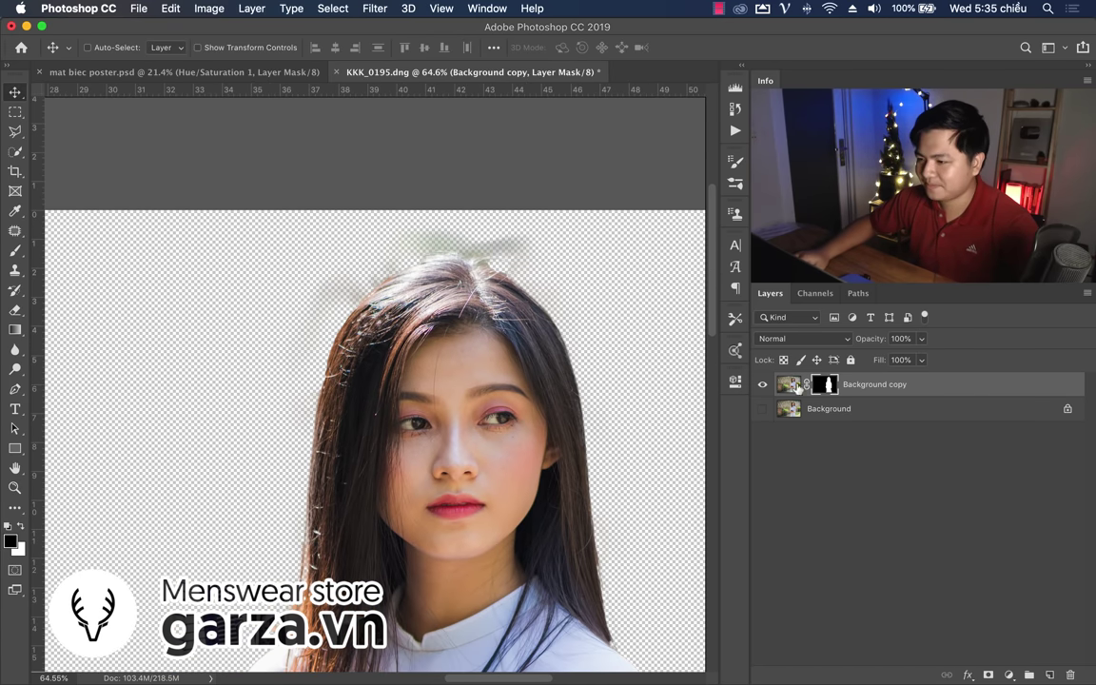
{"action": "left_click_drag", "start_coordinate": [797, 387], "coordinate": [245, 74]}
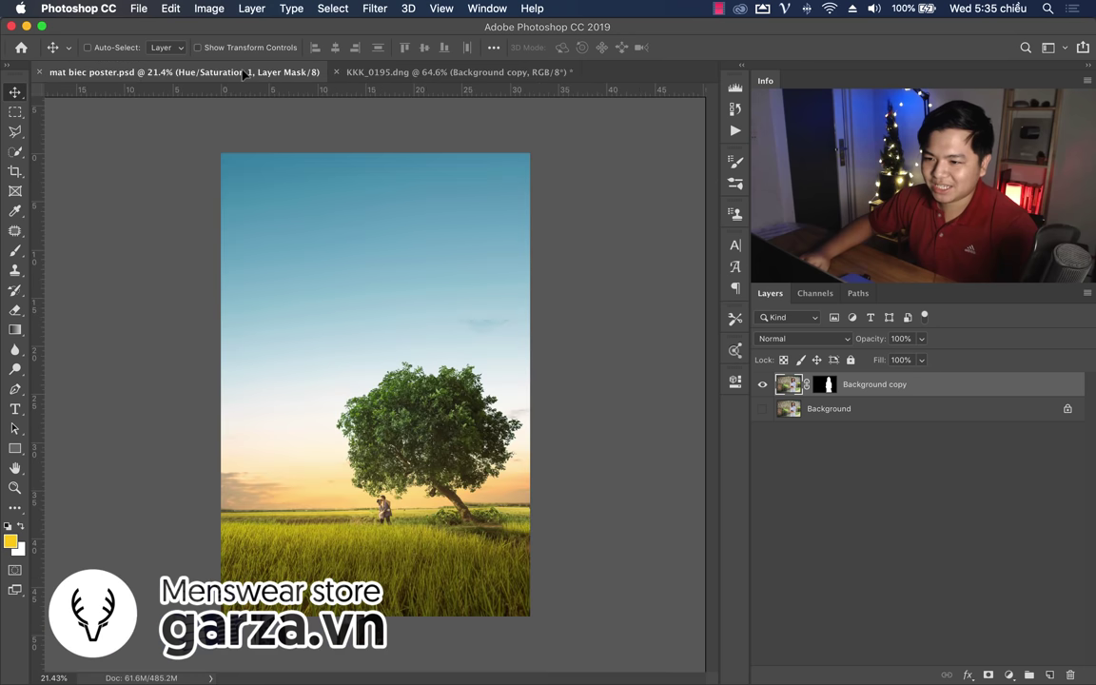
{"action": "left_click_drag", "start_coordinate": [371, 374], "coordinate": [362, 382]}
{"action": "left_click_drag", "start_coordinate": [502, 323], "coordinate": [384, 356]}
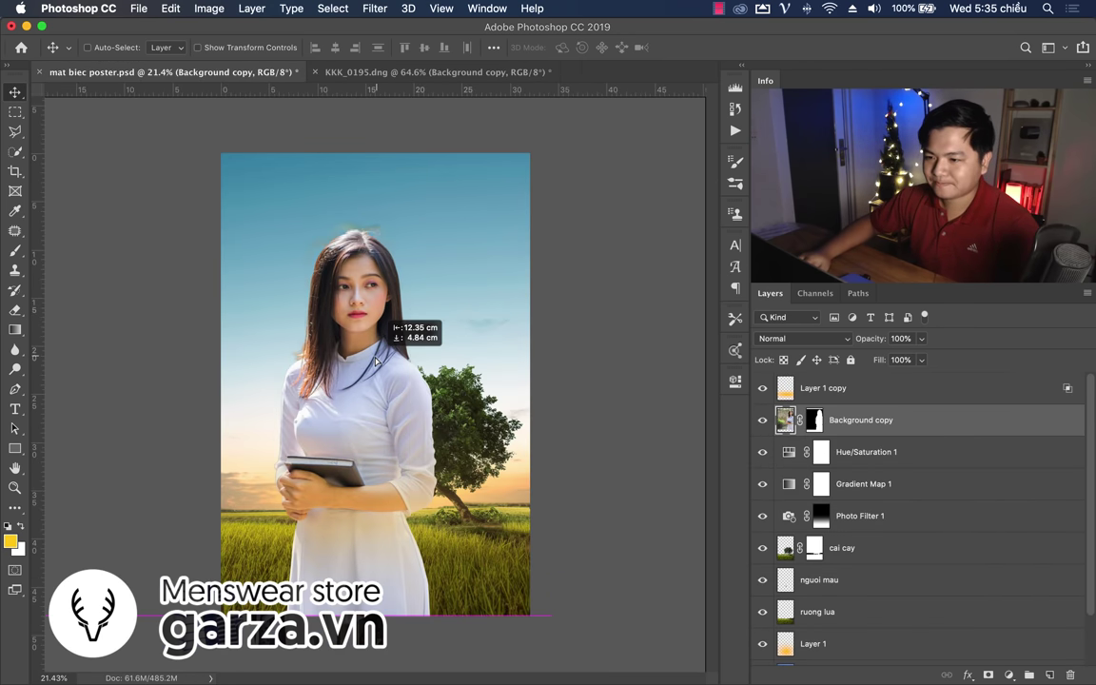
Step: Scale the woman to about 145% and stack her layer above Layer 1 copy
{"action": "key", "text": "ctrl+t"}
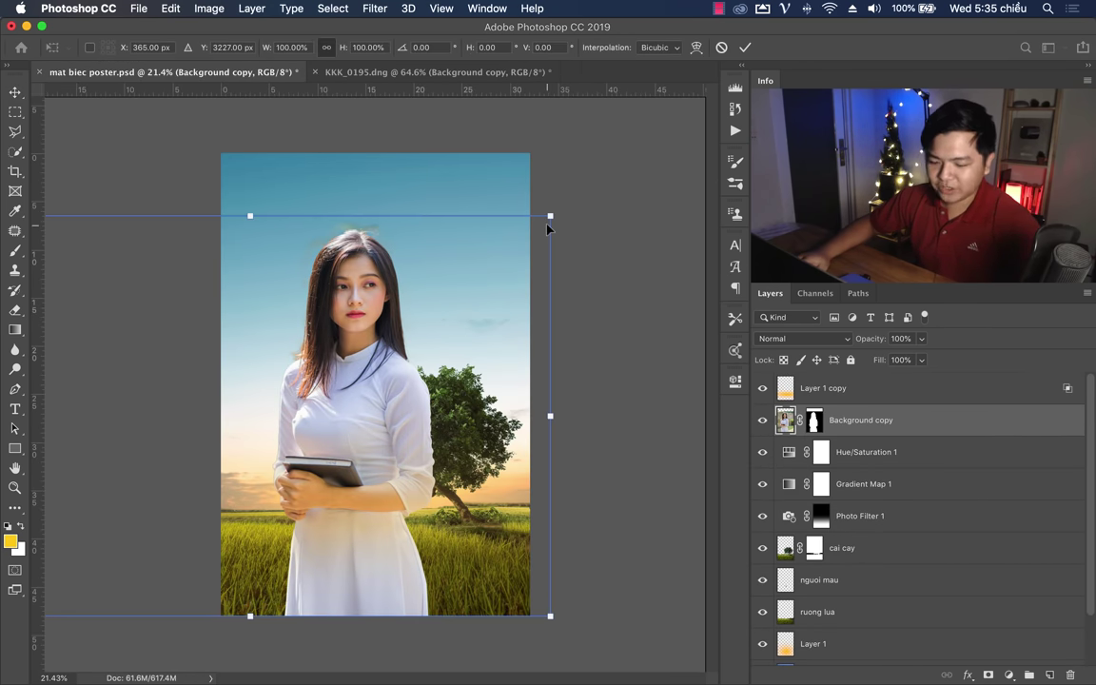
{"action": "mouse_move", "coordinate": [550, 216]}
{"action": "left_mouse_down"}
{"action": "mouse_move", "coordinate": [701, 115]}
{"action": "mouse_move", "coordinate": [683, 126]}
{"action": "left_mouse_up"}
{"action": "left_click_drag", "start_coordinate": [329, 260], "coordinate": [337, 276]}
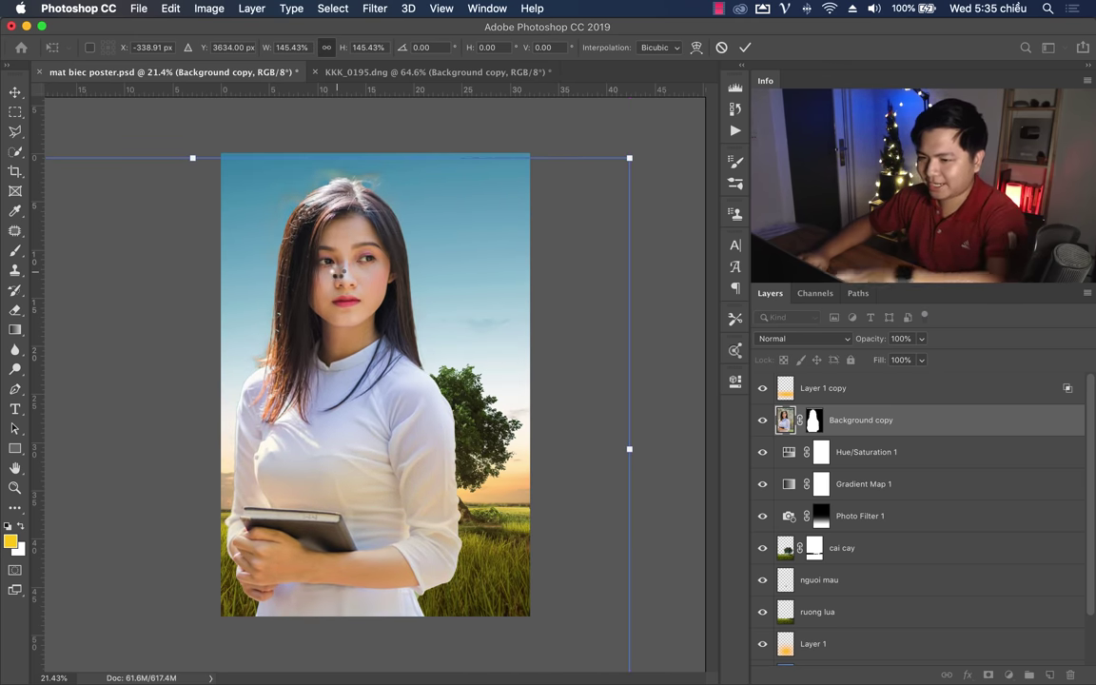
{"action": "key", "text": "Return"}
{"action": "left_click_drag", "start_coordinate": [820, 432], "coordinate": [873, 375]}
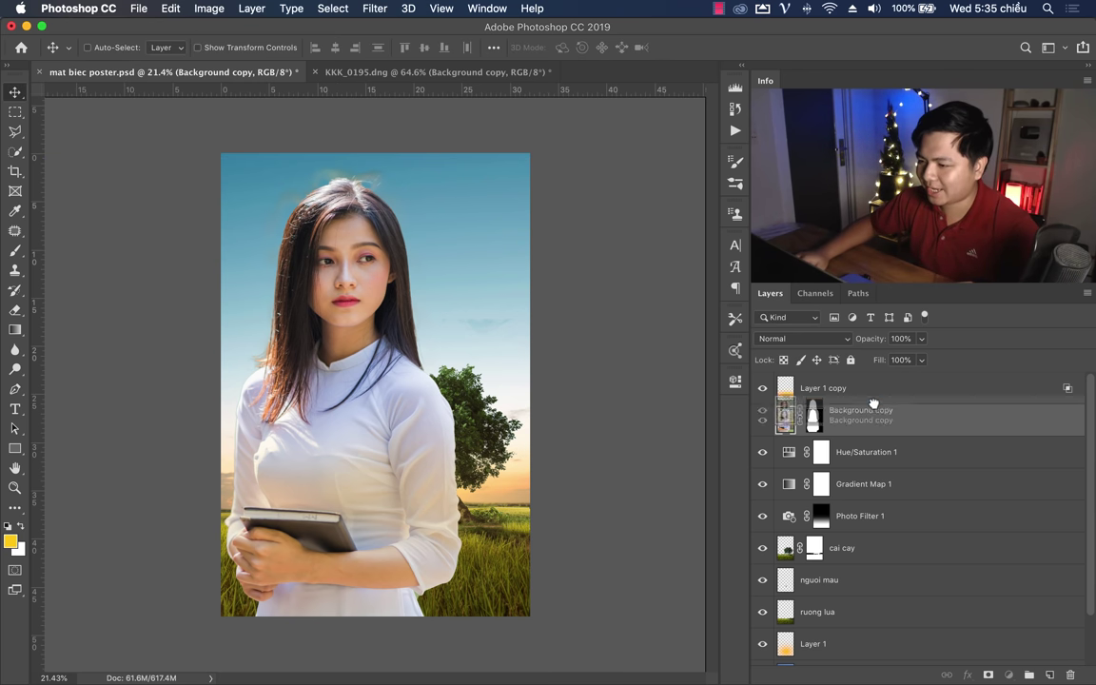
Step: Zoom in and paint black on the woman's layer mask over the hairs above her head
{"action": "key", "text": "z"}
{"action": "left_click", "coordinate": [327, 172]}
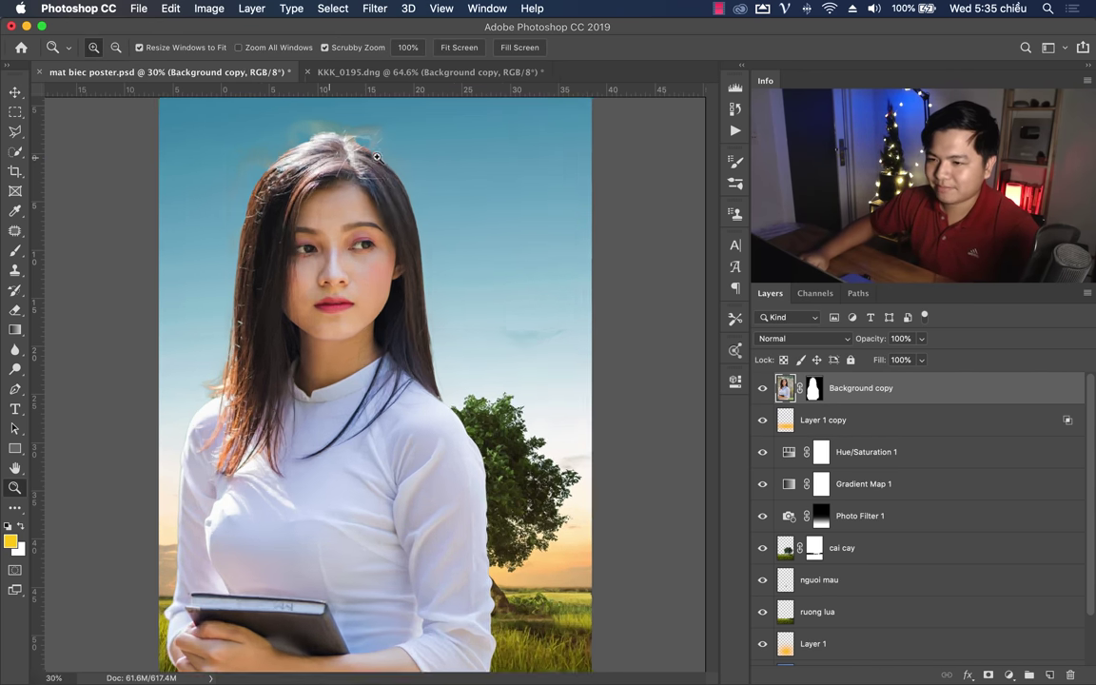
{"action": "left_click", "coordinate": [15, 249]}
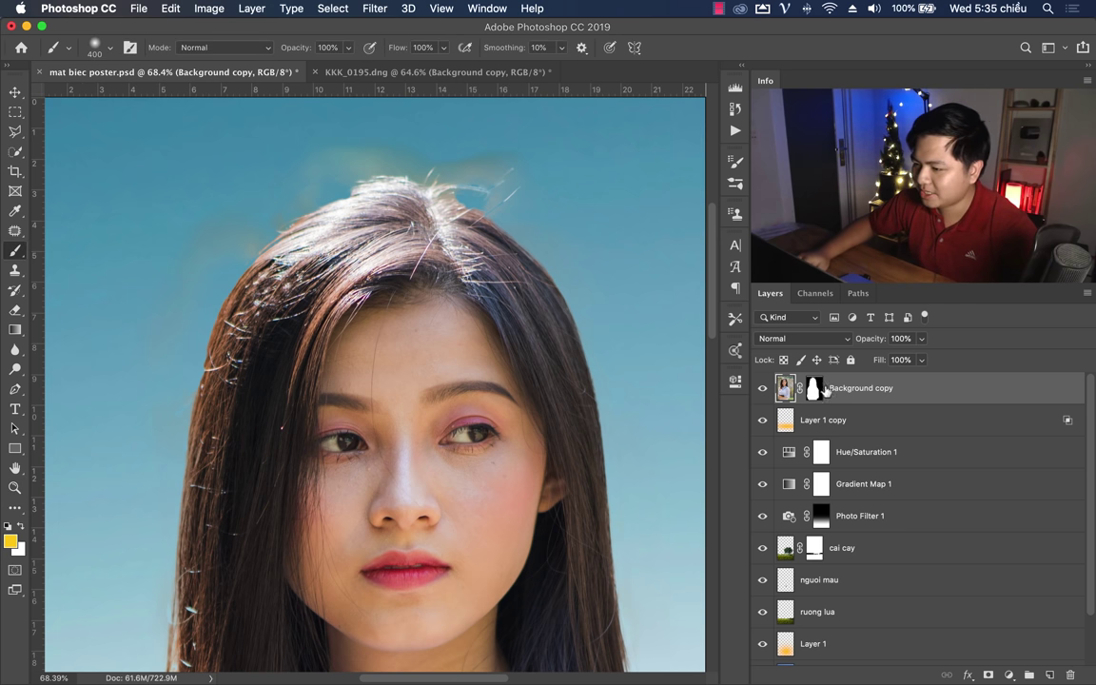
{"action": "left_click", "coordinate": [814, 388]}
{"action": "key", "text": "d"}
{"action": "mouse_move", "coordinate": [438, 176]}
{"action": "left_mouse_down"}
{"action": "mouse_move", "coordinate": [485, 205]}
{"action": "mouse_move", "coordinate": [527, 152]}
{"action": "mouse_move", "coordinate": [371, 157]}
{"action": "left_mouse_up"}
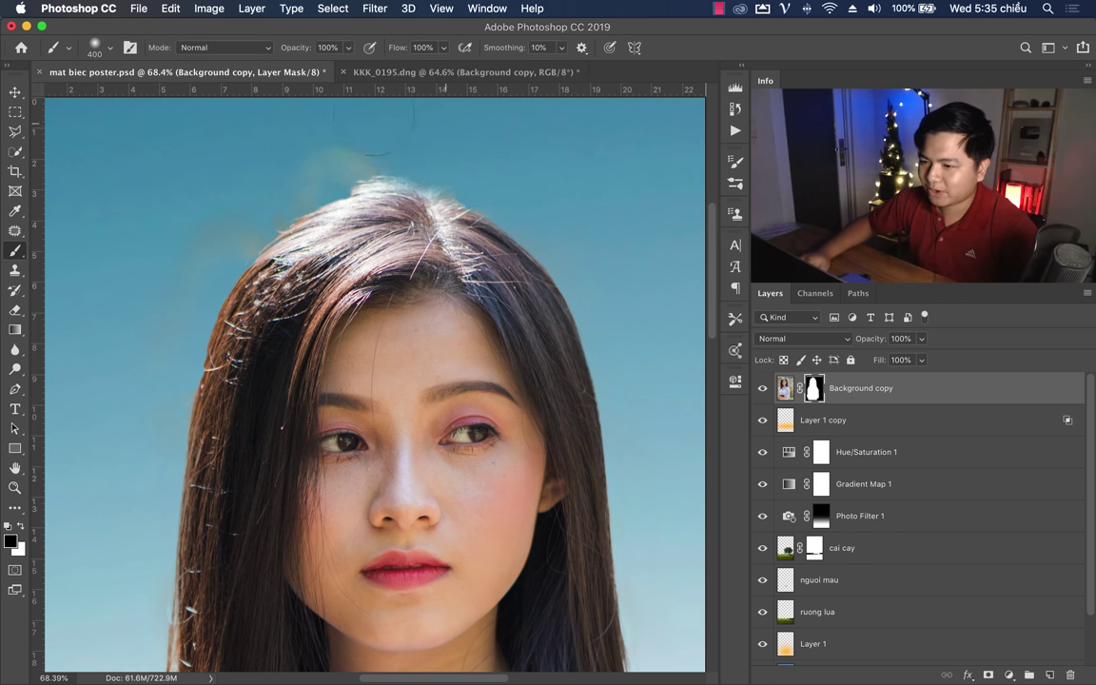
{"action": "mouse_move", "coordinate": [373, 112]}
{"action": "left_mouse_down"}
{"action": "mouse_move", "coordinate": [220, 147]}
{"action": "mouse_move", "coordinate": [441, 134]}
{"action": "left_mouse_up"}
Step: Redo the mask painting with a smaller brush to remove the flyaway hairs and halo
{"action": "key", "text": "ctrl+z"}
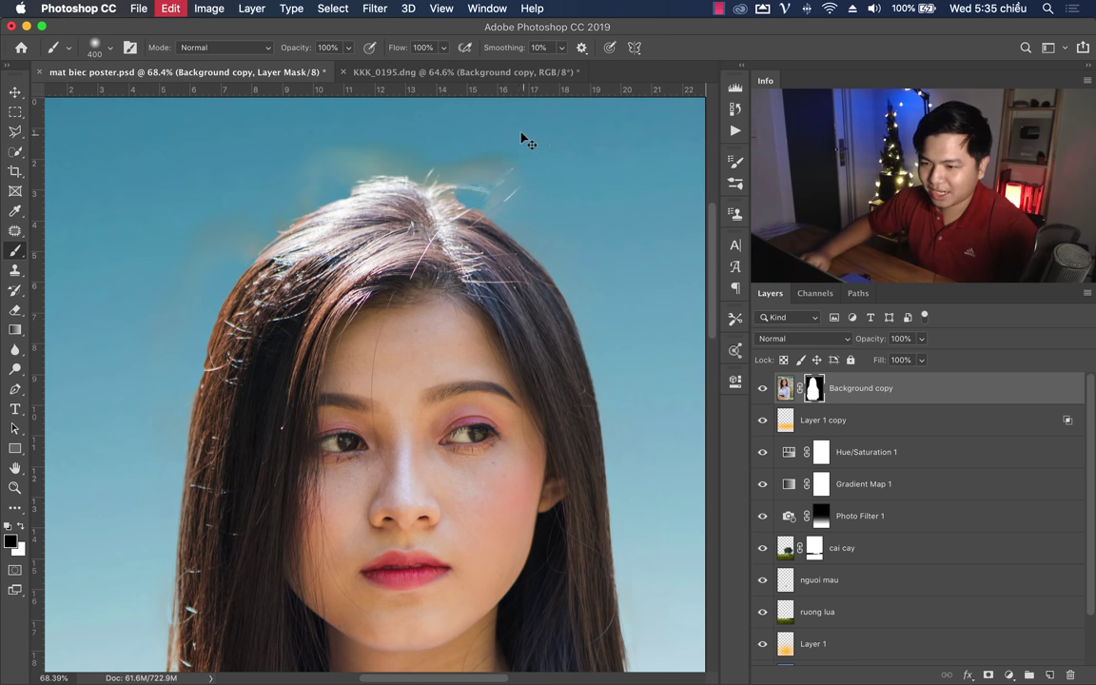
{"action": "key", "text": "bracketleft"}
{"action": "key", "text": "bracketleft"}
{"action": "mouse_move", "coordinate": [559, 175]}
{"action": "left_mouse_down"}
{"action": "mouse_move", "coordinate": [477, 159]}
{"action": "mouse_move", "coordinate": [331, 164]}
{"action": "mouse_move", "coordinate": [132, 234]}
{"action": "left_mouse_up"}
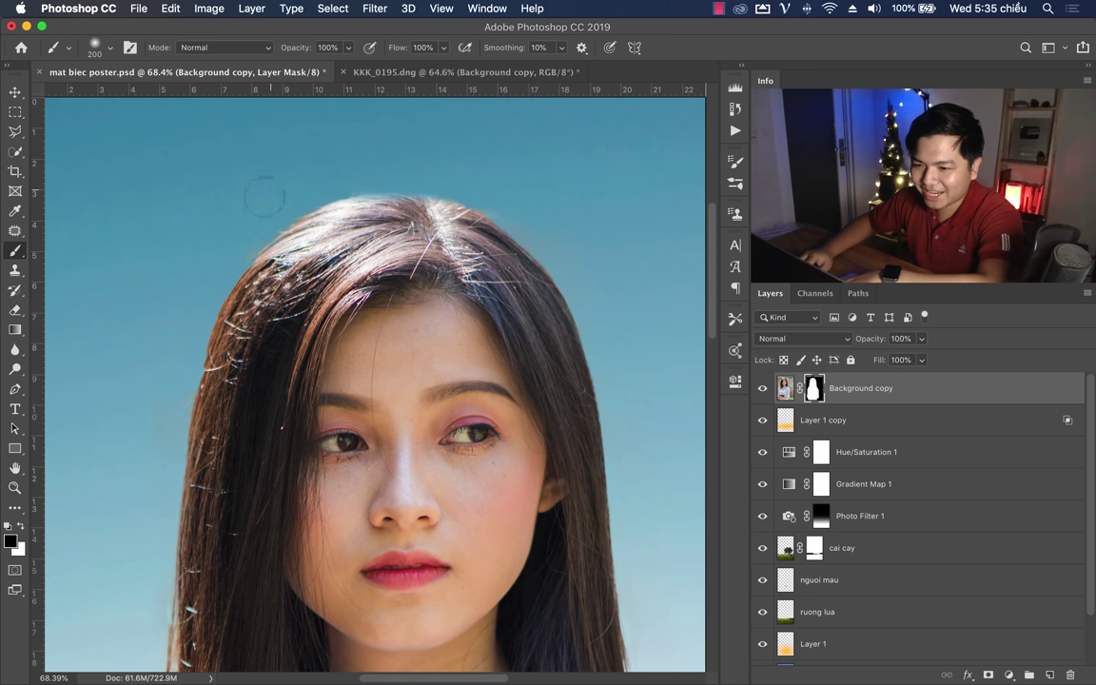
{"action": "key", "text": "z"}
{"action": "key", "text": "ctrl+0"}
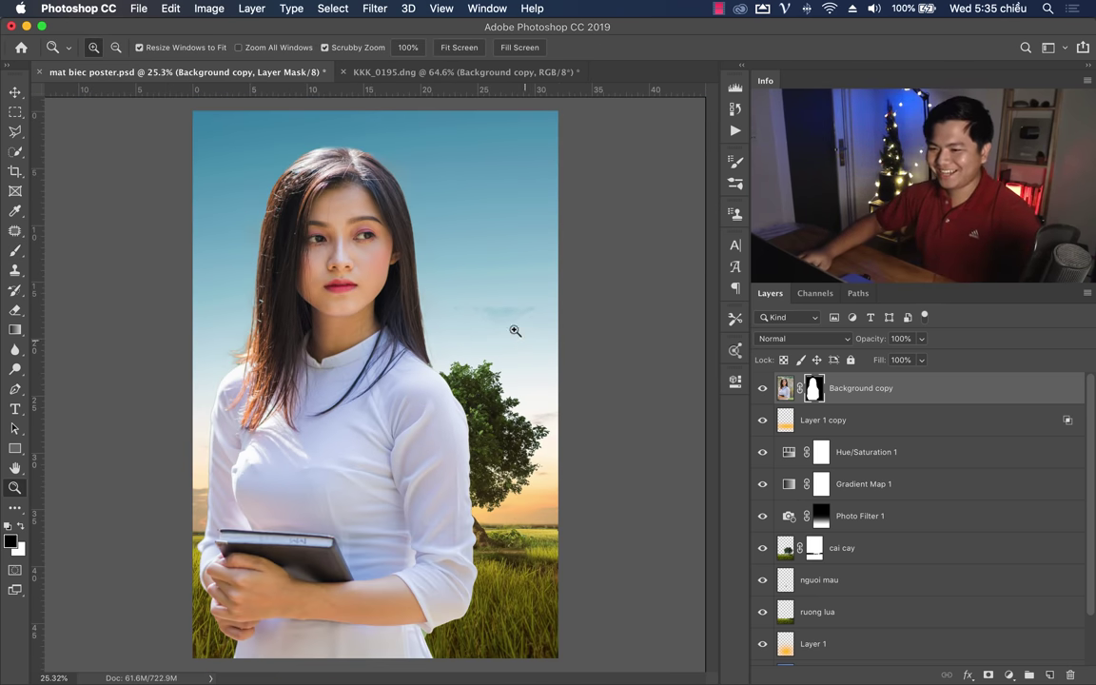
Step: Move the woman's layer higher up the poster and zoom out to see it all
{"action": "left_click", "coordinate": [16, 93]}
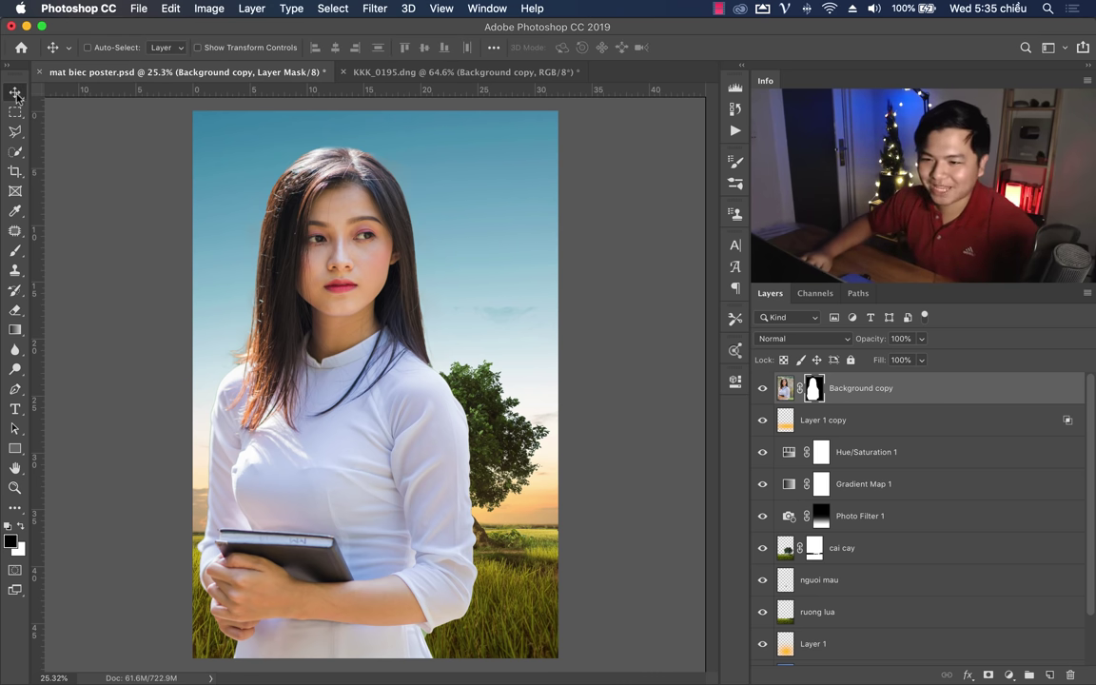
{"action": "left_click_drag", "start_coordinate": [425, 356], "coordinate": [302, 269]}
{"action": "key", "text": "z"}
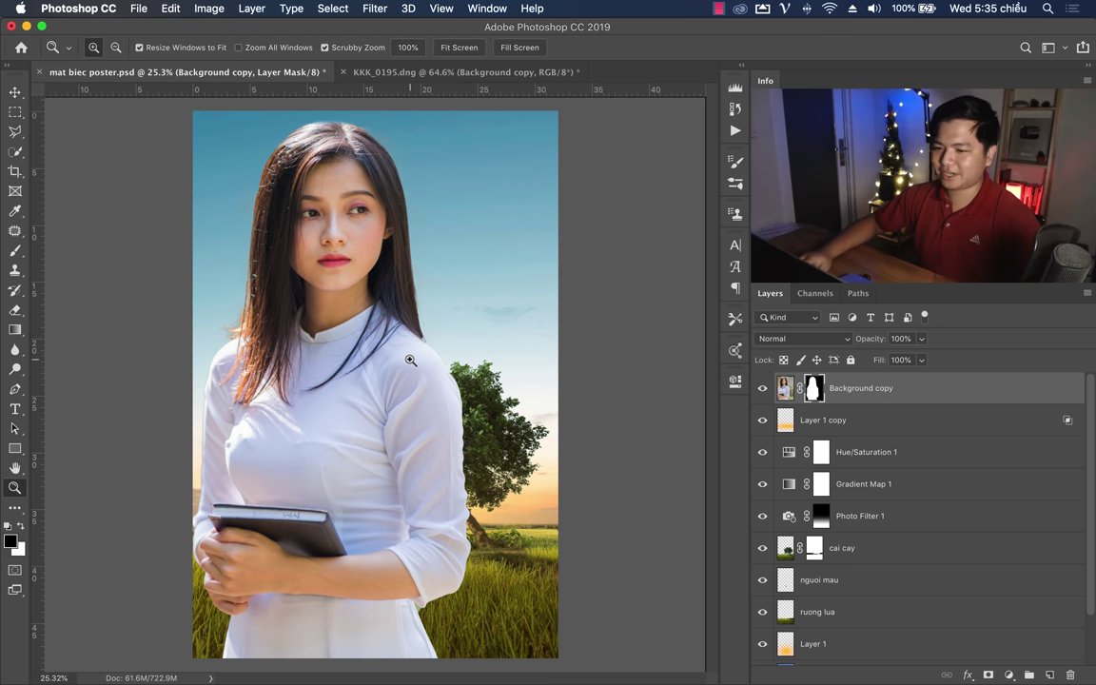
{"action": "left_click_drag", "start_coordinate": [411, 361], "coordinate": [378, 370]}
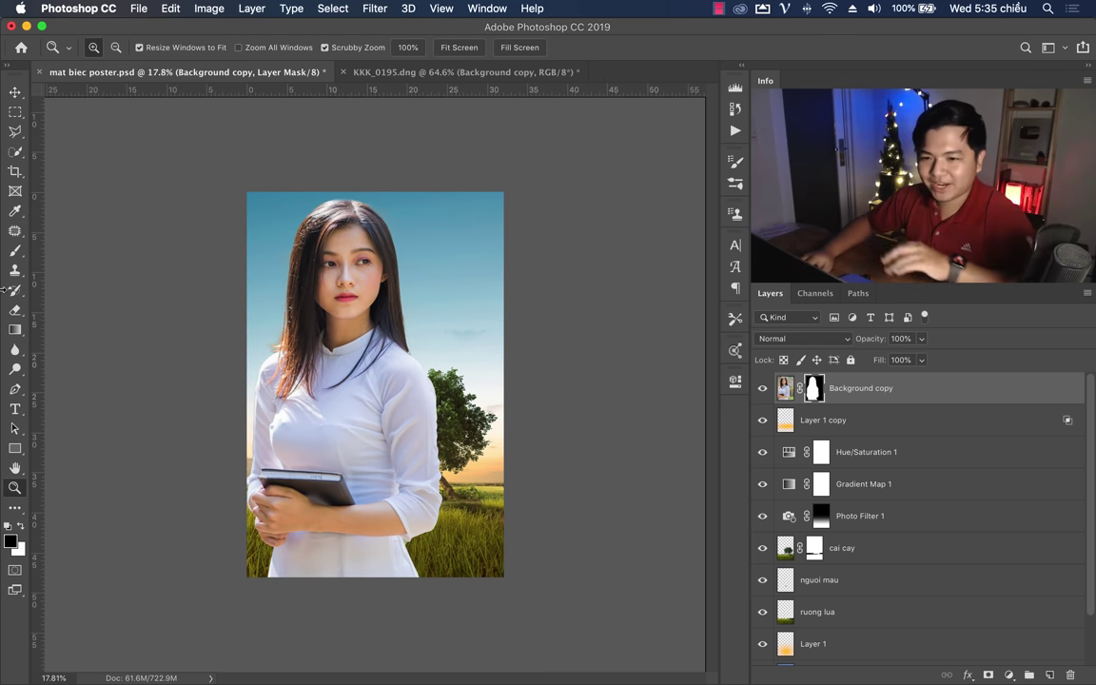
Step: Fade the woman's lower body with a gradient on her layer mask
{"action": "left_click", "coordinate": [15, 329]}
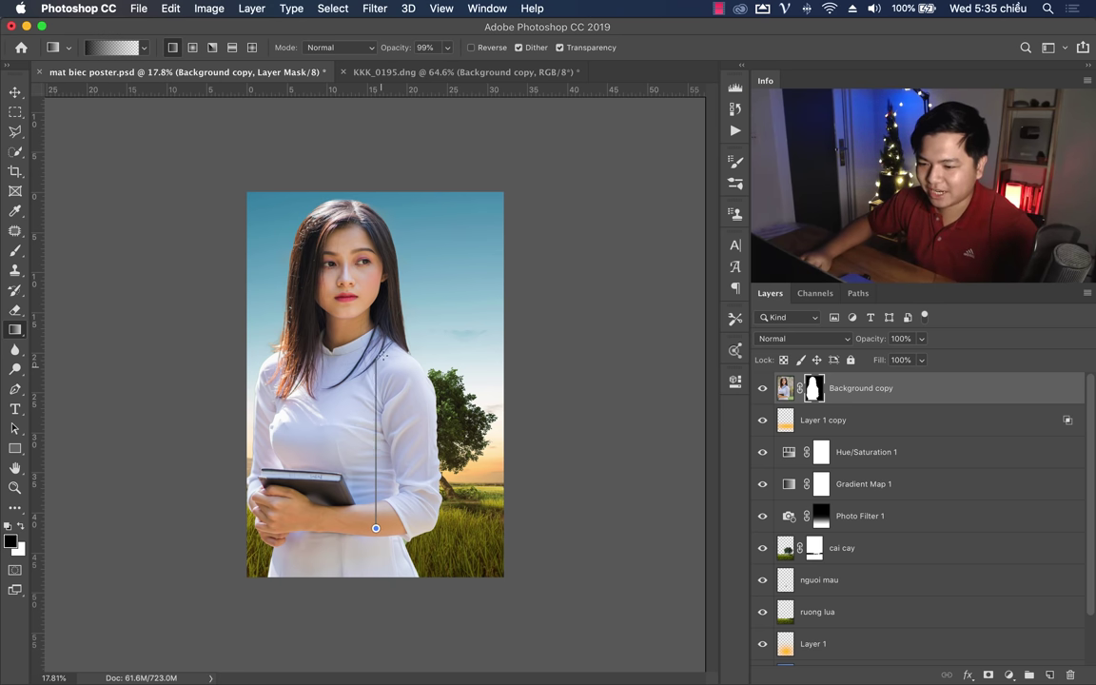
{"action": "left_click_drag", "start_coordinate": [381, 354], "coordinate": [376, 528]}
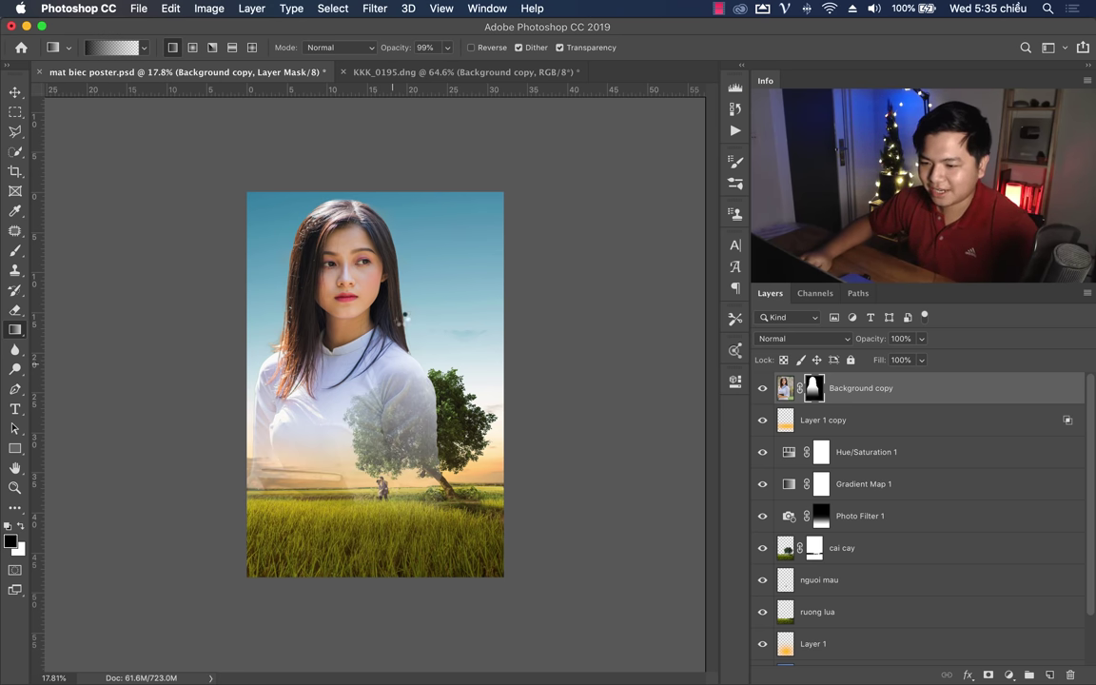
{"action": "left_click_drag", "start_coordinate": [404, 317], "coordinate": [413, 372]}
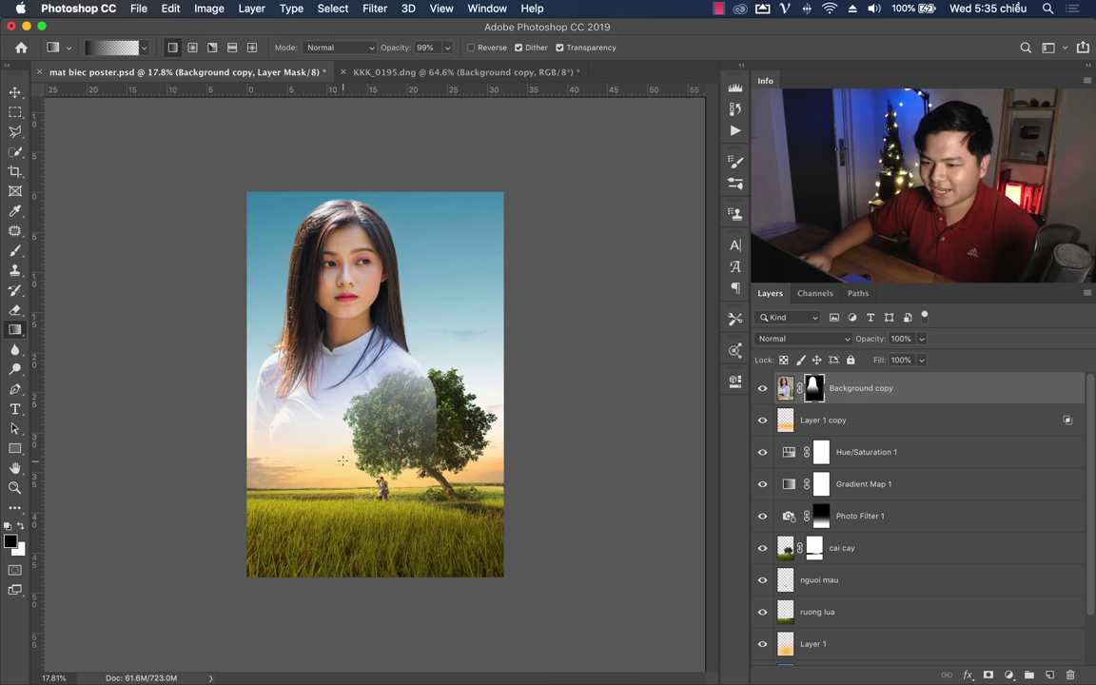
Step: Mask out the white dress over the tree with a large soft black brush, then save
{"action": "left_click", "coordinate": [14, 252]}
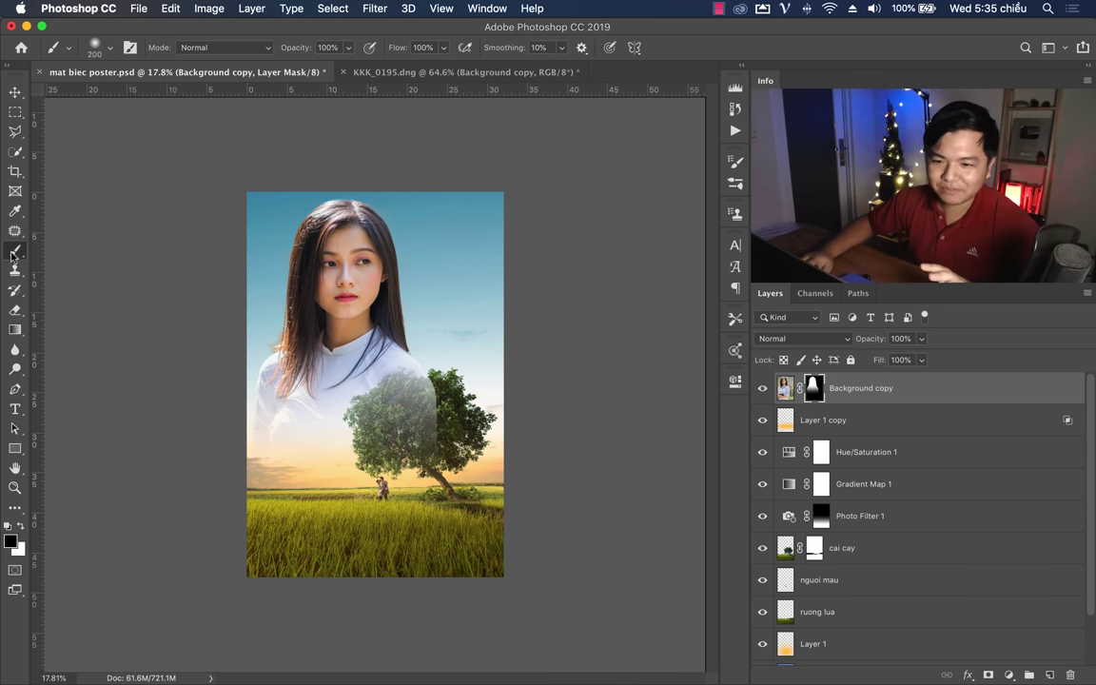
{"action": "right_click", "coordinate": [433, 299]}
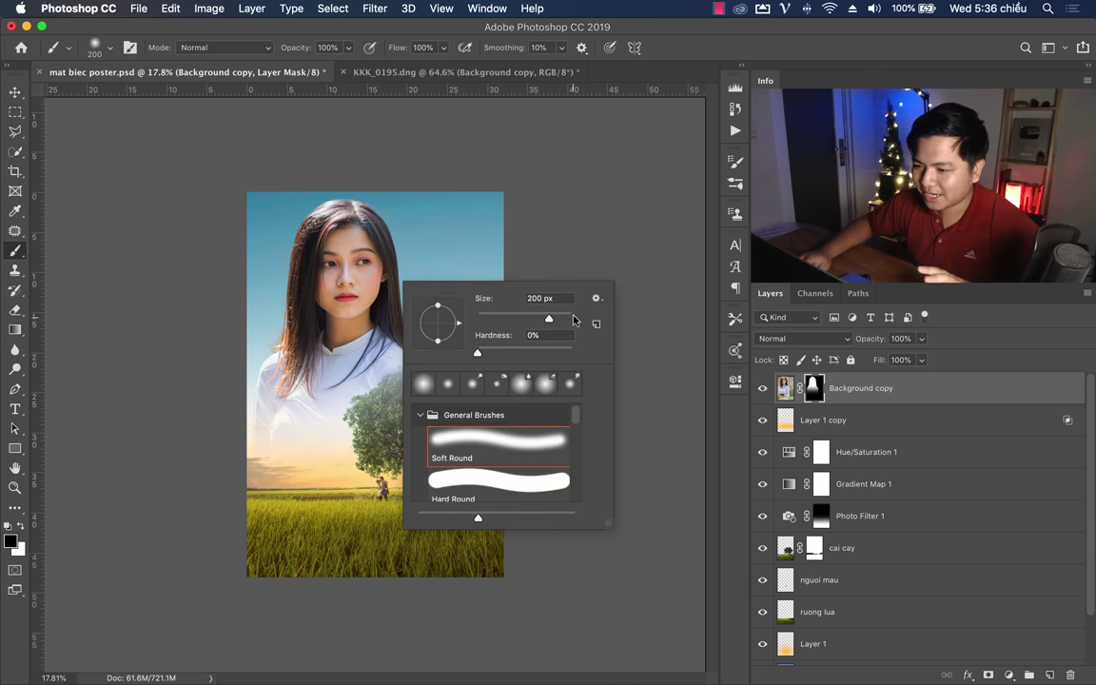
{"action": "left_click_drag", "start_coordinate": [573, 320], "coordinate": [562, 321]}
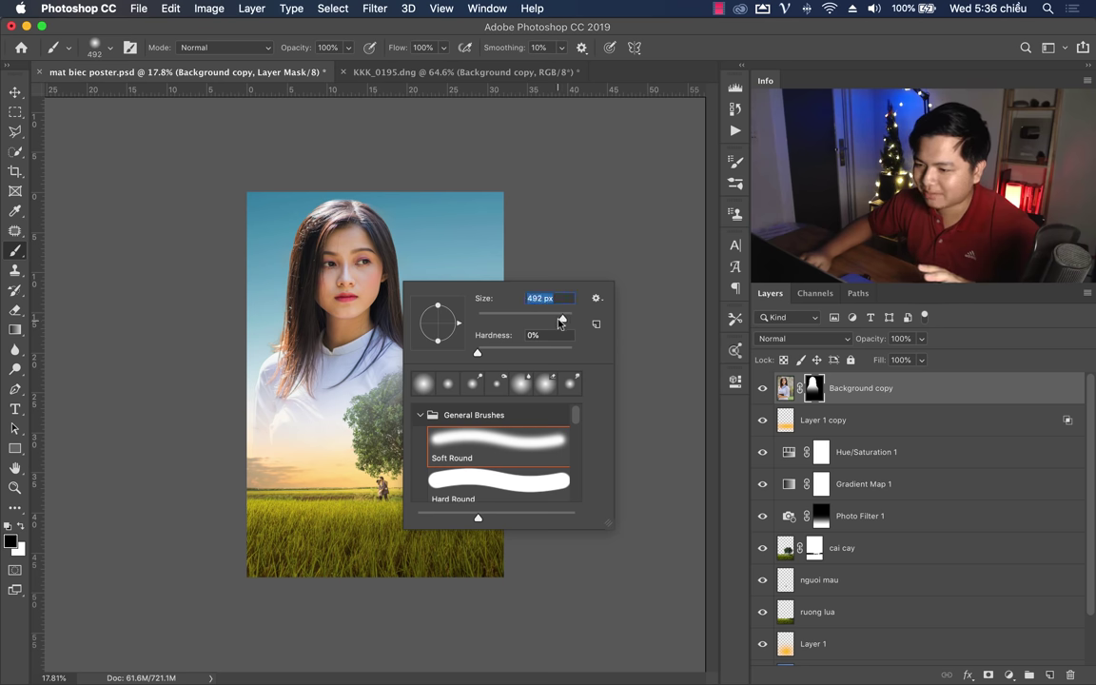
{"action": "left_click_drag", "start_coordinate": [550, 322], "coordinate": [562, 319]}
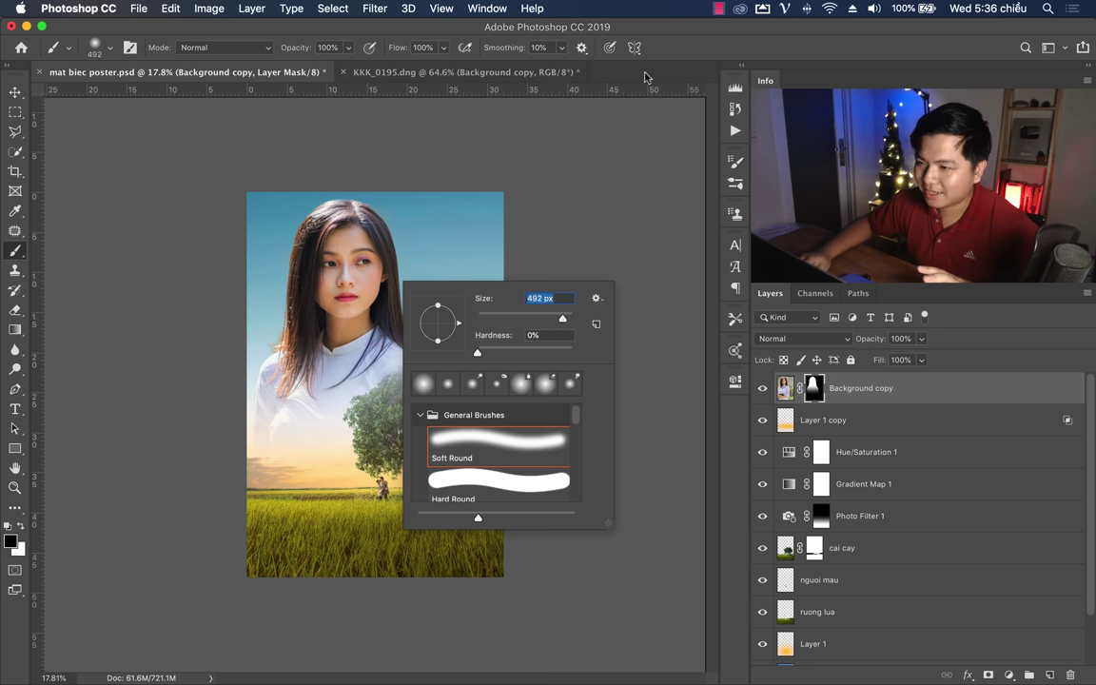
{"action": "key", "text": "Return"}
{"action": "left_click_drag", "start_coordinate": [400, 366], "coordinate": [385, 404]}
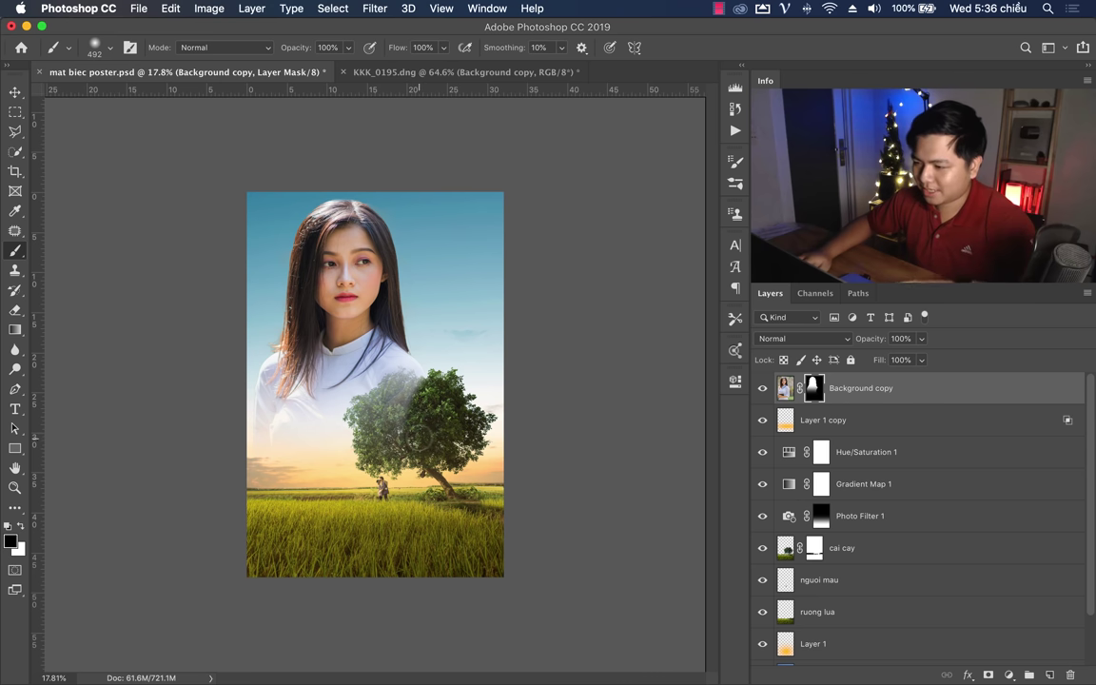
{"action": "key", "text": "ctrl+z"}
{"action": "key", "text": "bracketright"}
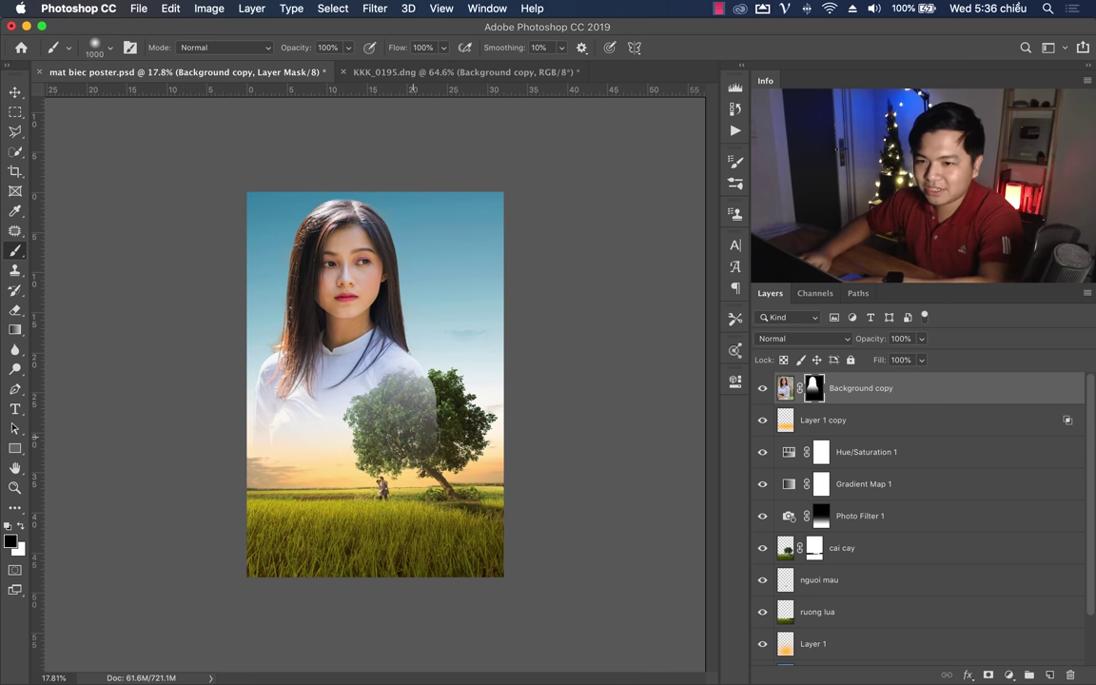
{"action": "key", "text": "bracketright"}
{"action": "key", "text": "bracketright"}
{"action": "key", "text": "bracketright"}
{"action": "left_click_drag", "start_coordinate": [413, 390], "coordinate": [422, 380]}
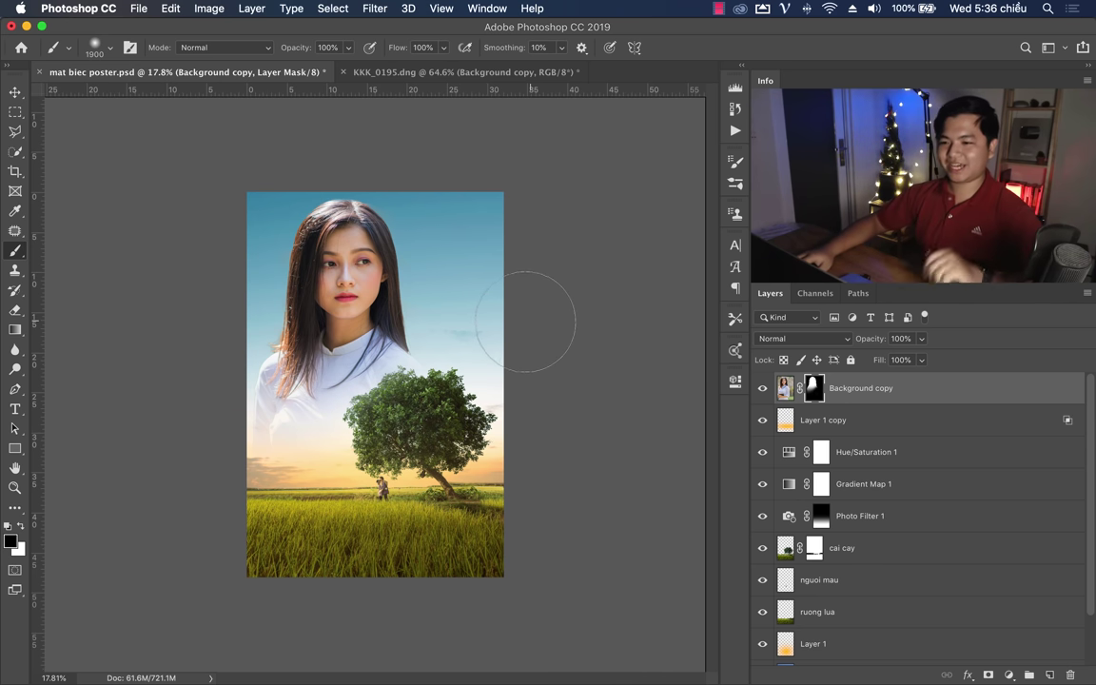
{"action": "key", "text": "ctrl+s"}
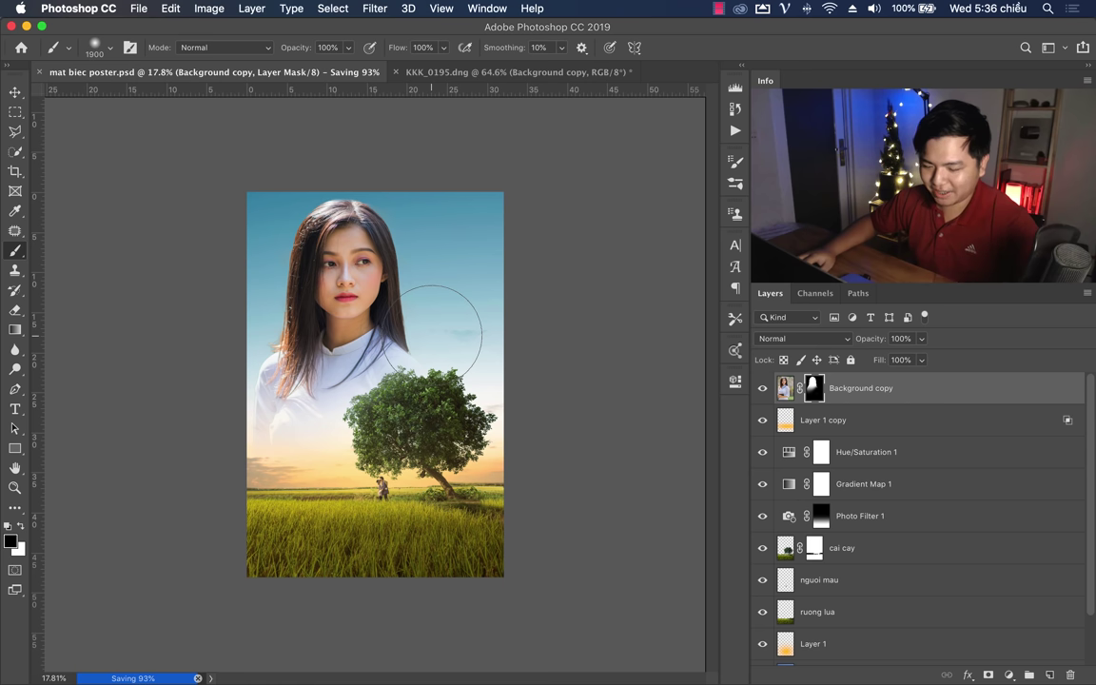
Step: Cancel the Image Size dialog, zoom in, and toggle the portrait layer to compare
{"action": "key", "text": "ctrl+alt+i"}
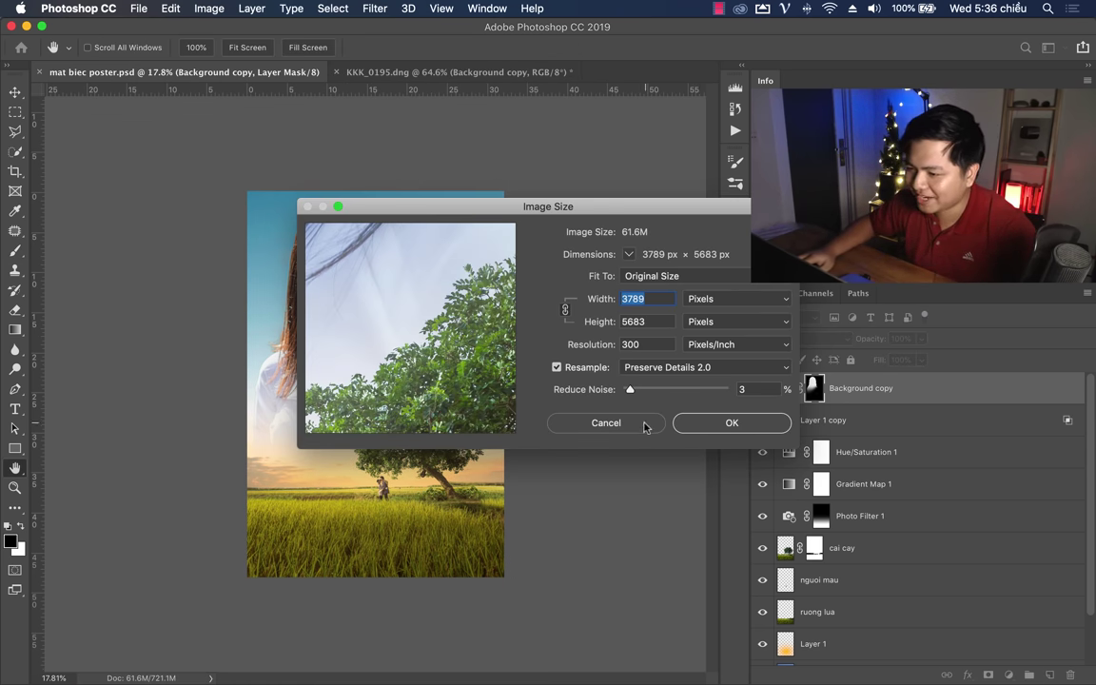
{"action": "left_click", "coordinate": [618, 430]}
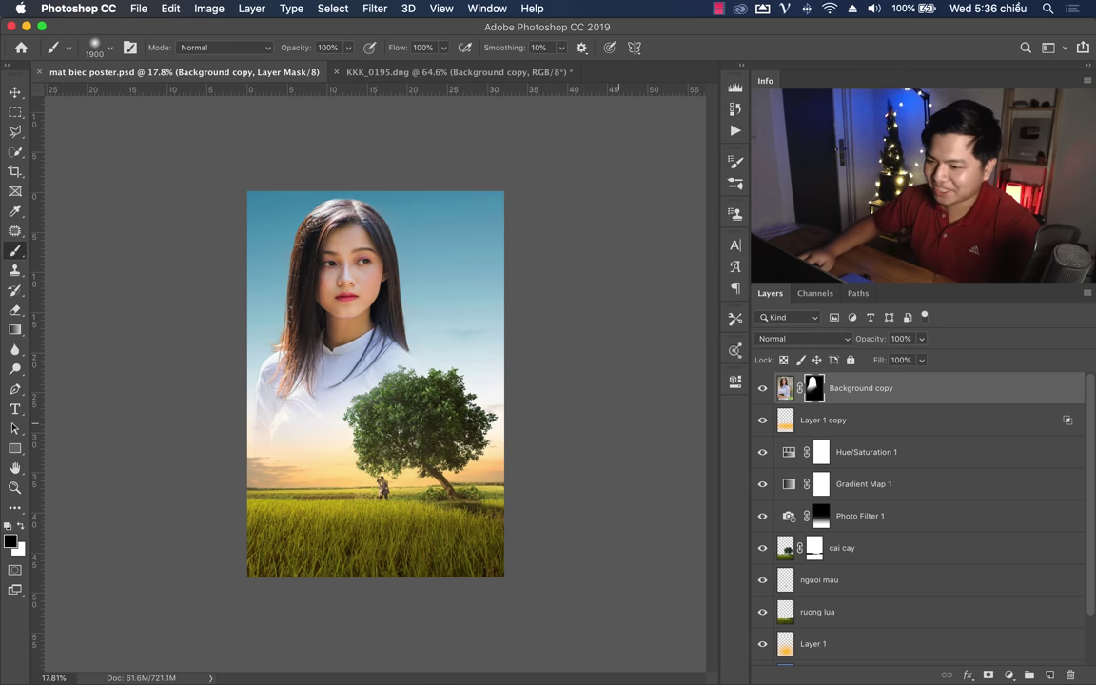
{"action": "key", "text": "z"}
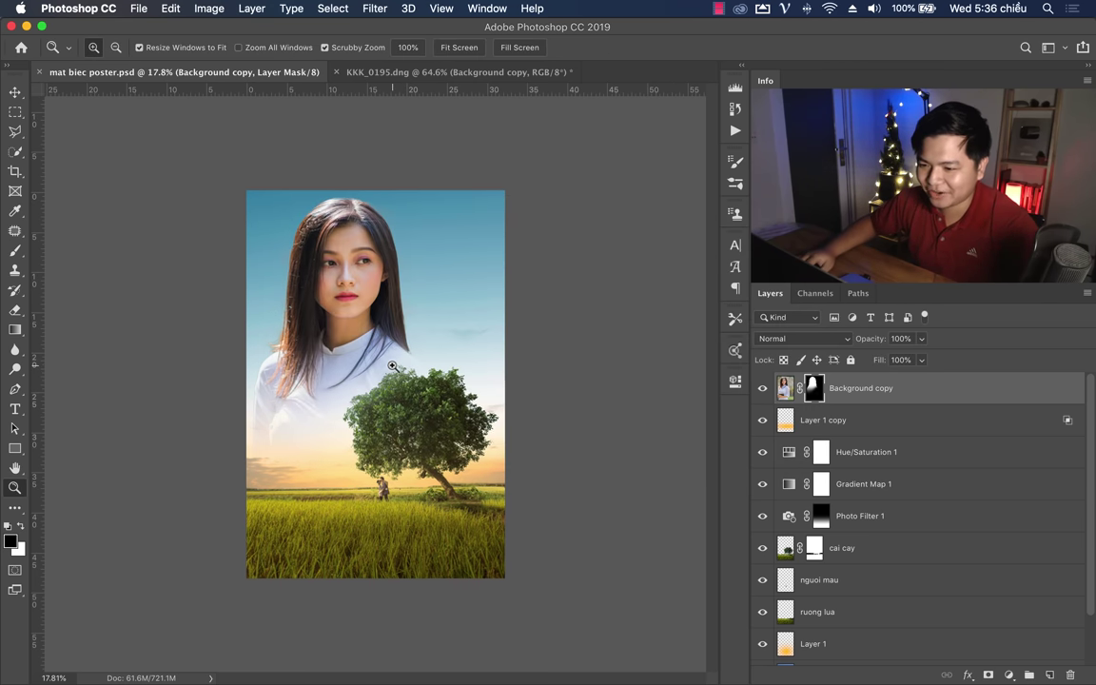
{"action": "left_click", "coordinate": [392, 365]}
{"action": "left_click", "coordinate": [762, 388]}
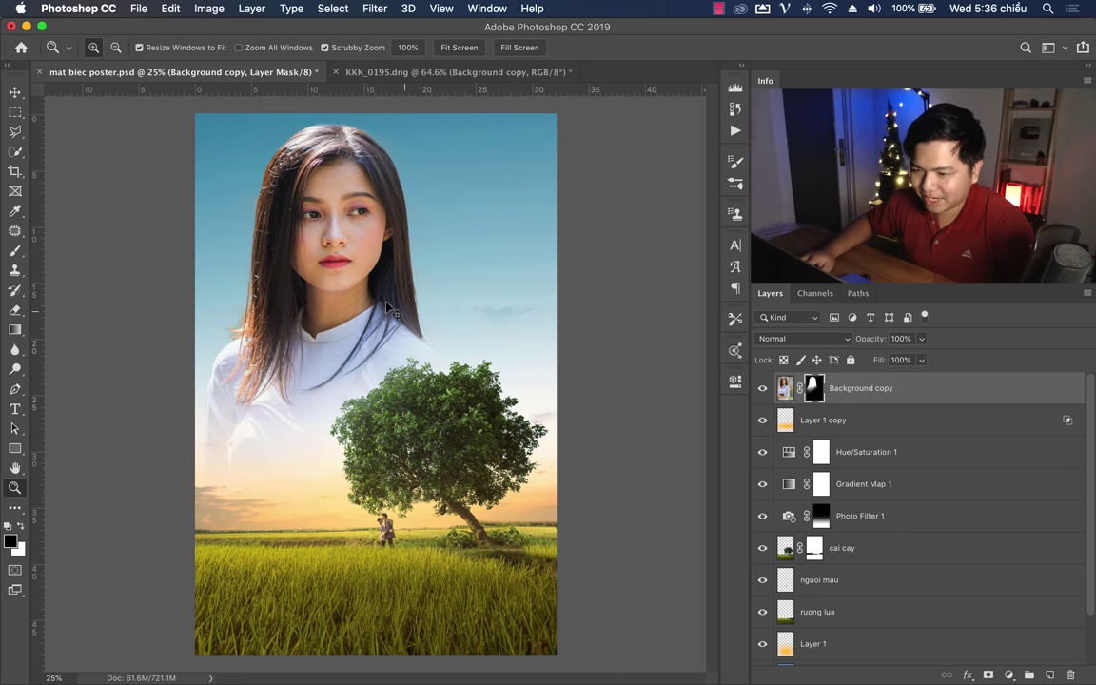
Step: Nudge the portrait layer slightly and target its pixels instead of its mask
{"action": "key", "text": "v"}
{"action": "left_click_drag", "start_coordinate": [387, 306], "coordinate": [376, 300]}
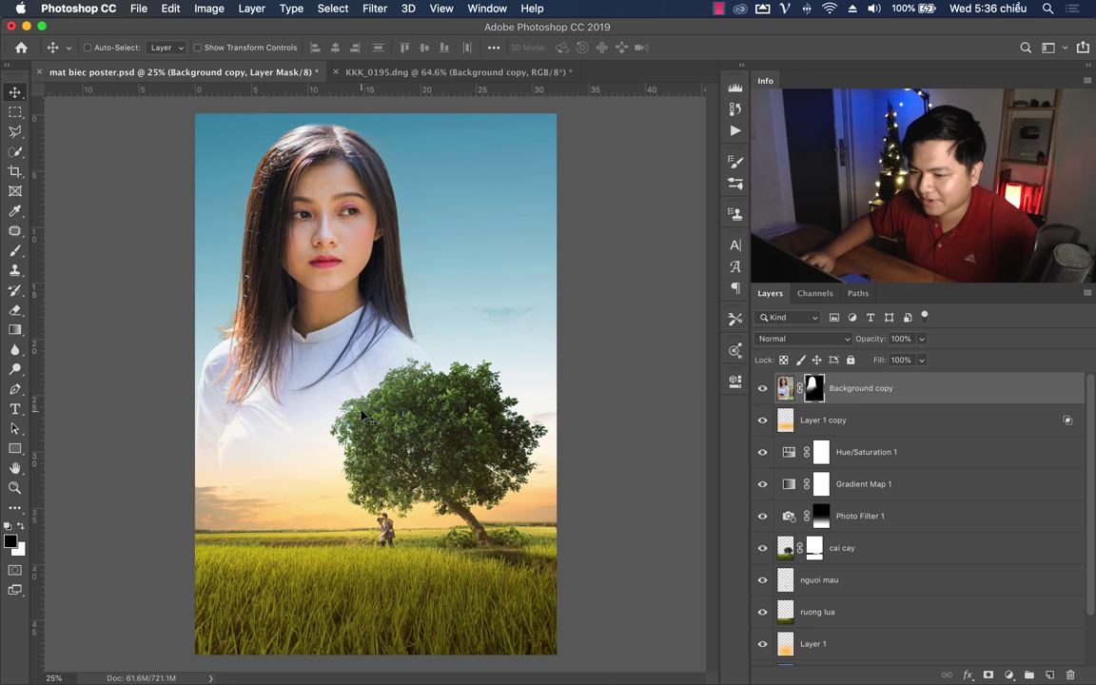
{"action": "key", "text": "b"}
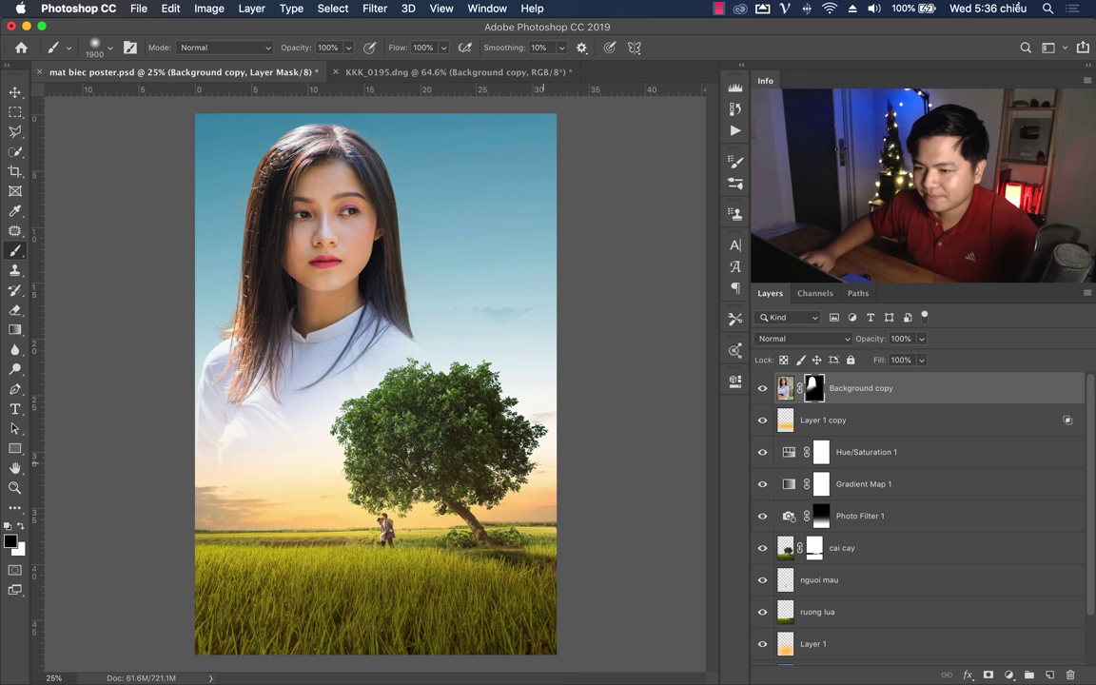
{"action": "key", "text": "z"}
{"action": "left_click_drag", "start_coordinate": [399, 365], "coordinate": [376, 366]}
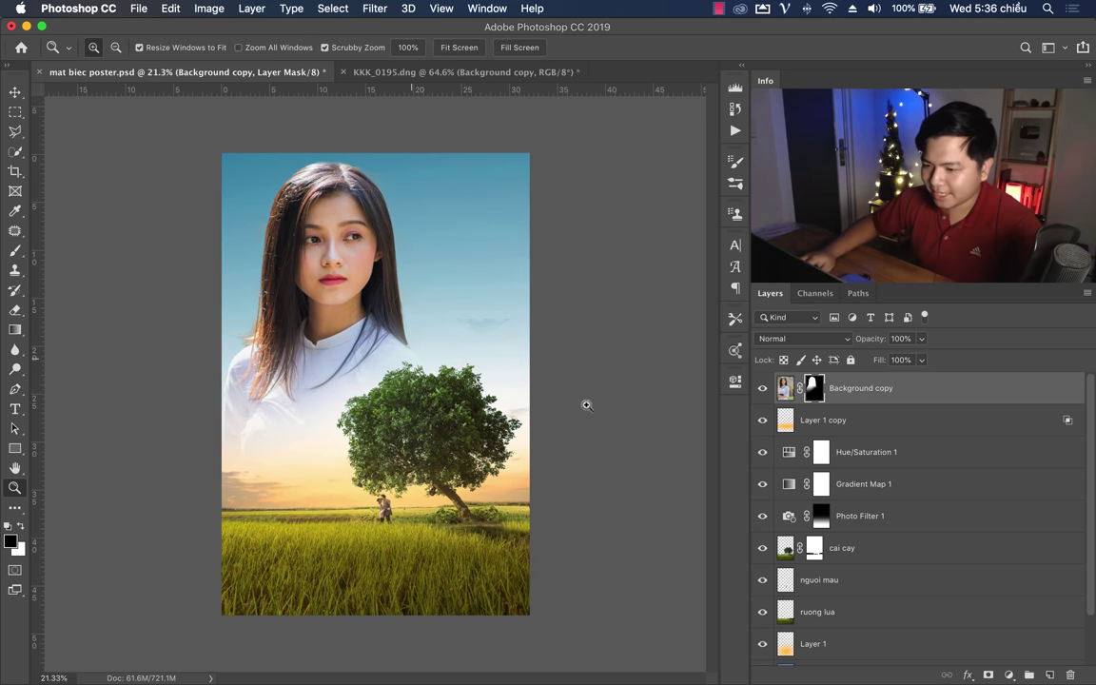
{"action": "left_click", "coordinate": [784, 388]}
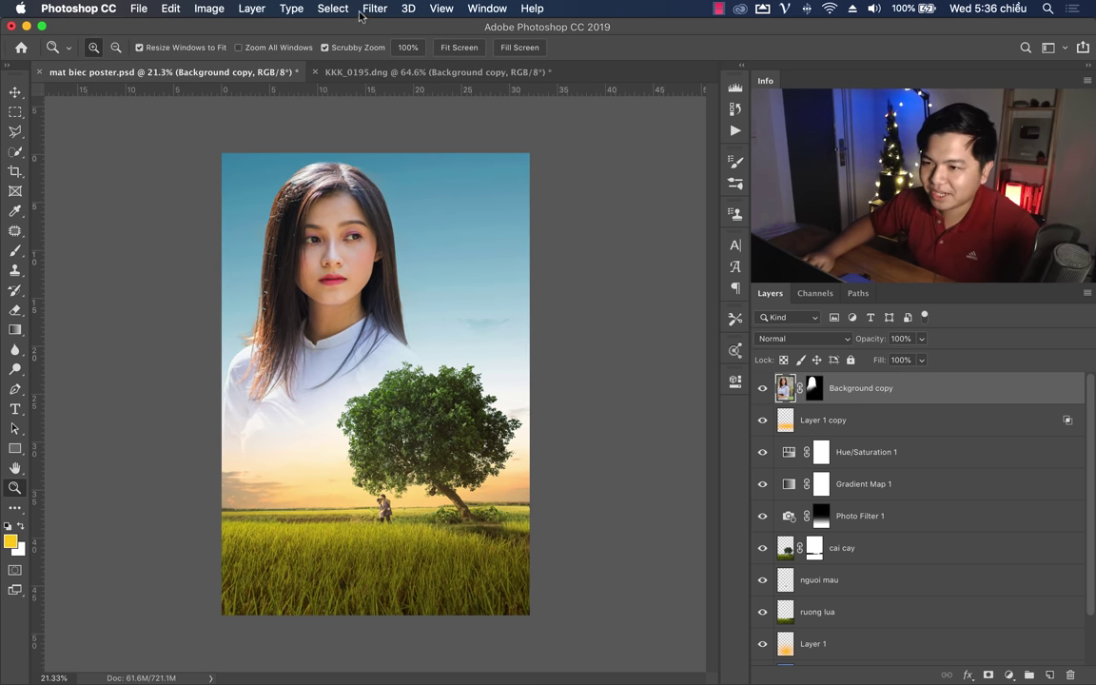
Step: Apply Portraiture 3 with default smoothing to the zoomed-in face and compare before/after
{"action": "left_click_drag", "start_coordinate": [296, 197], "coordinate": [343, 47]}
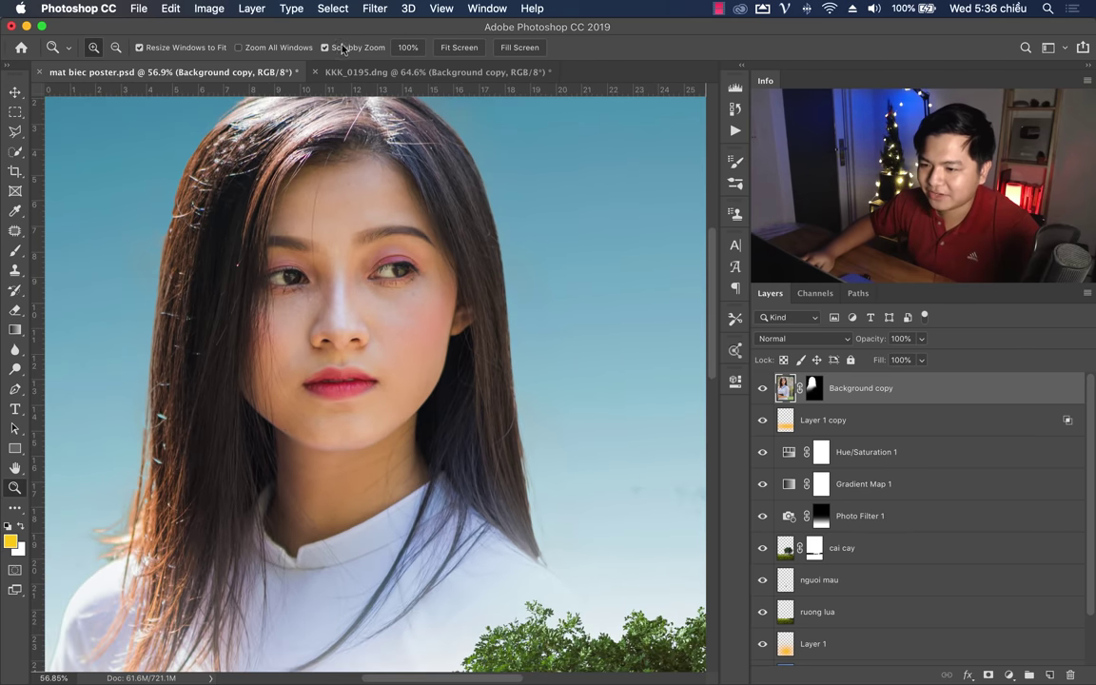
{"action": "left_click", "coordinate": [373, 10]}
{"action": "mouse_move", "coordinate": [401, 348]}
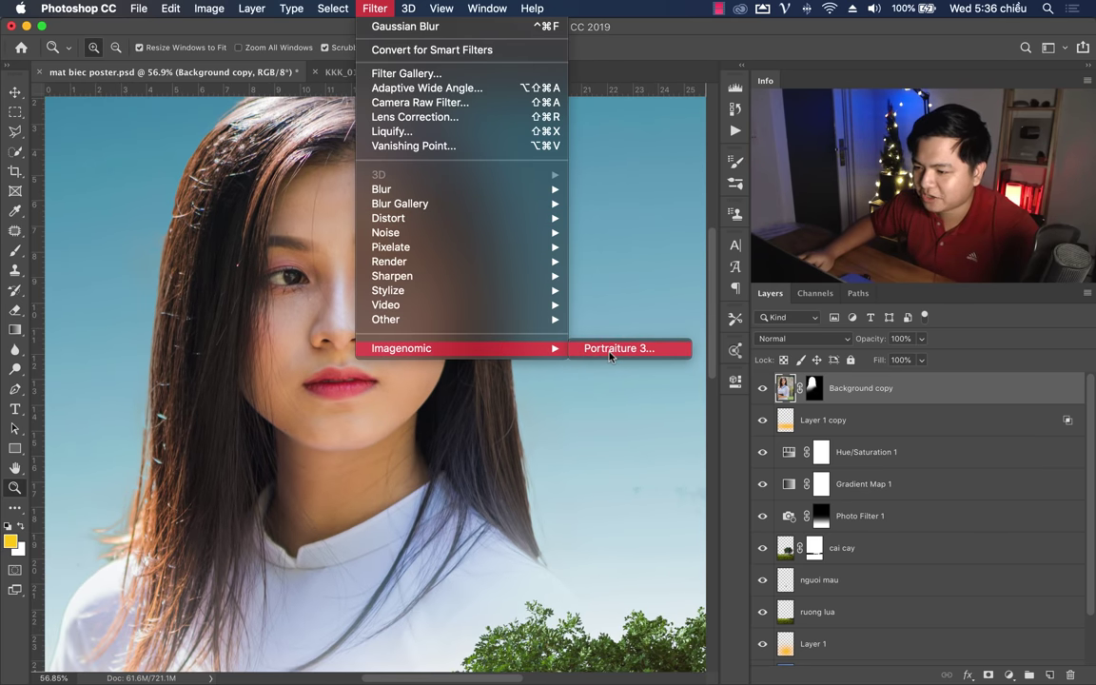
{"action": "left_click", "coordinate": [609, 354]}
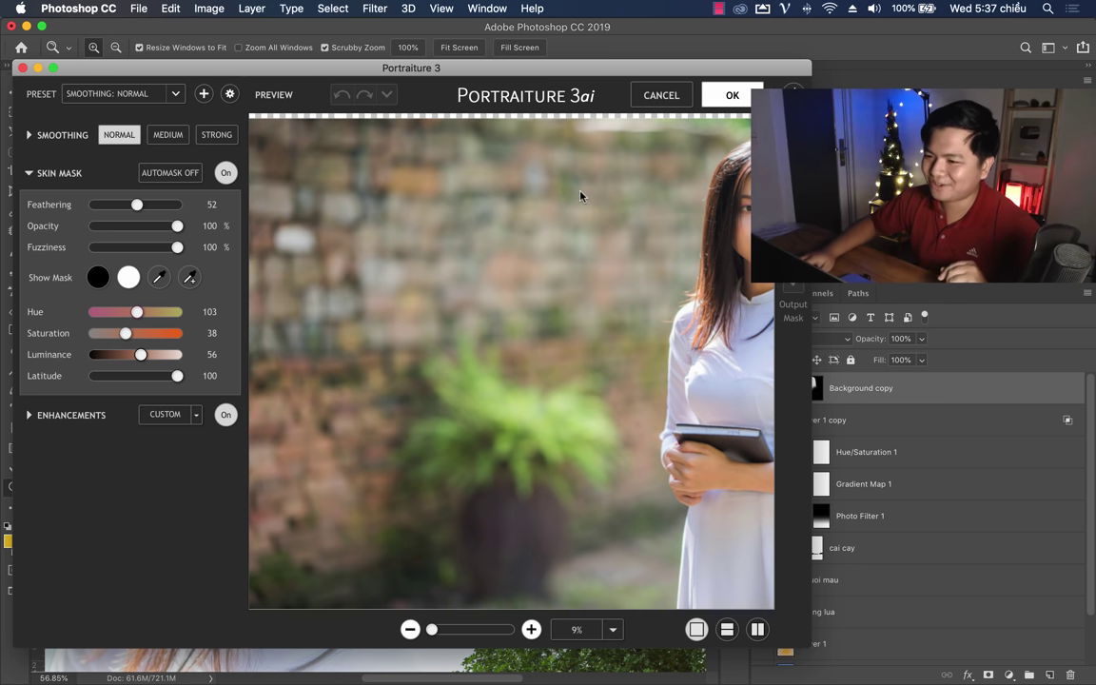
{"action": "key", "text": "Return"}
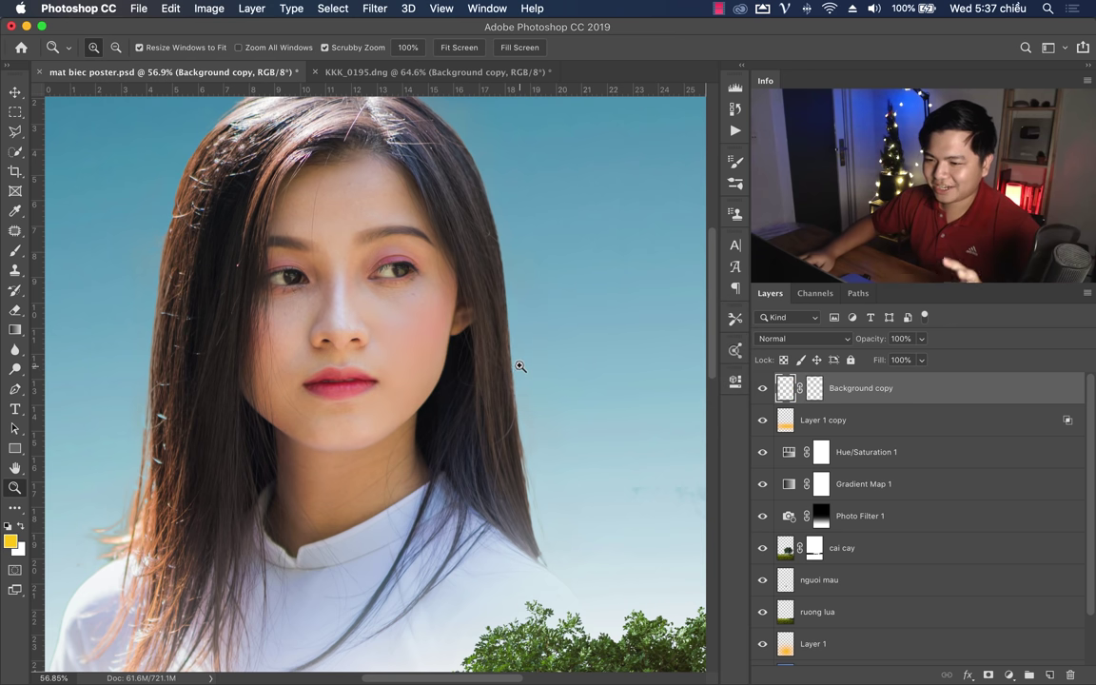
{"action": "left_click", "coordinate": [768, 390]}
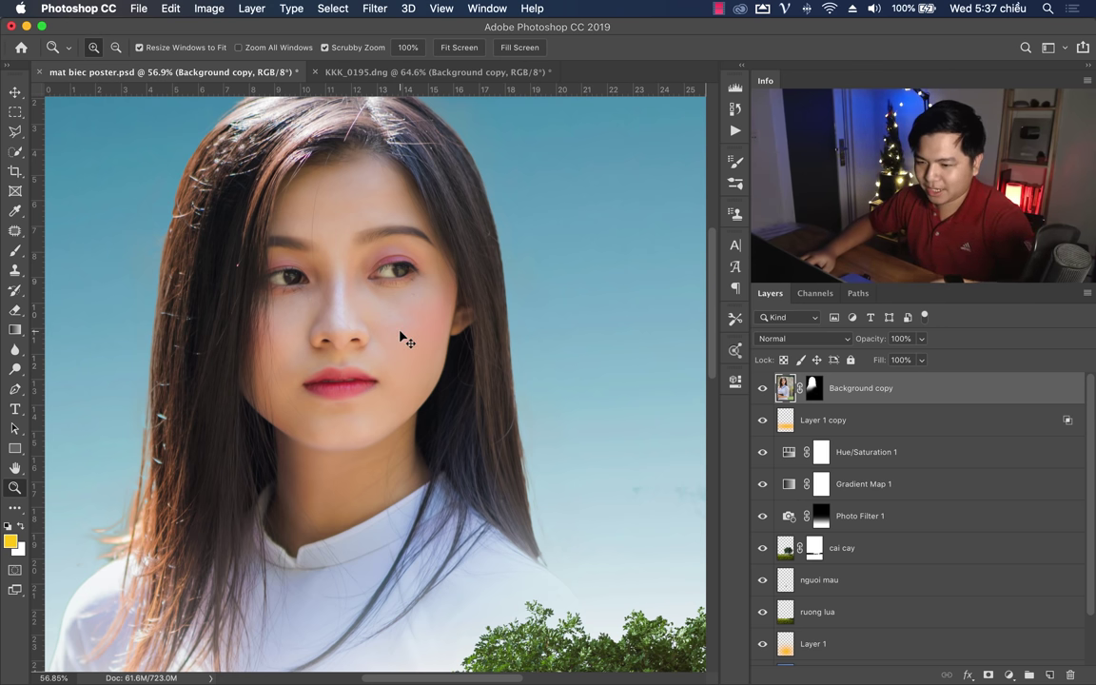
Step: Zoom out and pan across the poster, toggling the girl to inspect the sky
{"action": "left_click", "coordinate": [171, 10]}
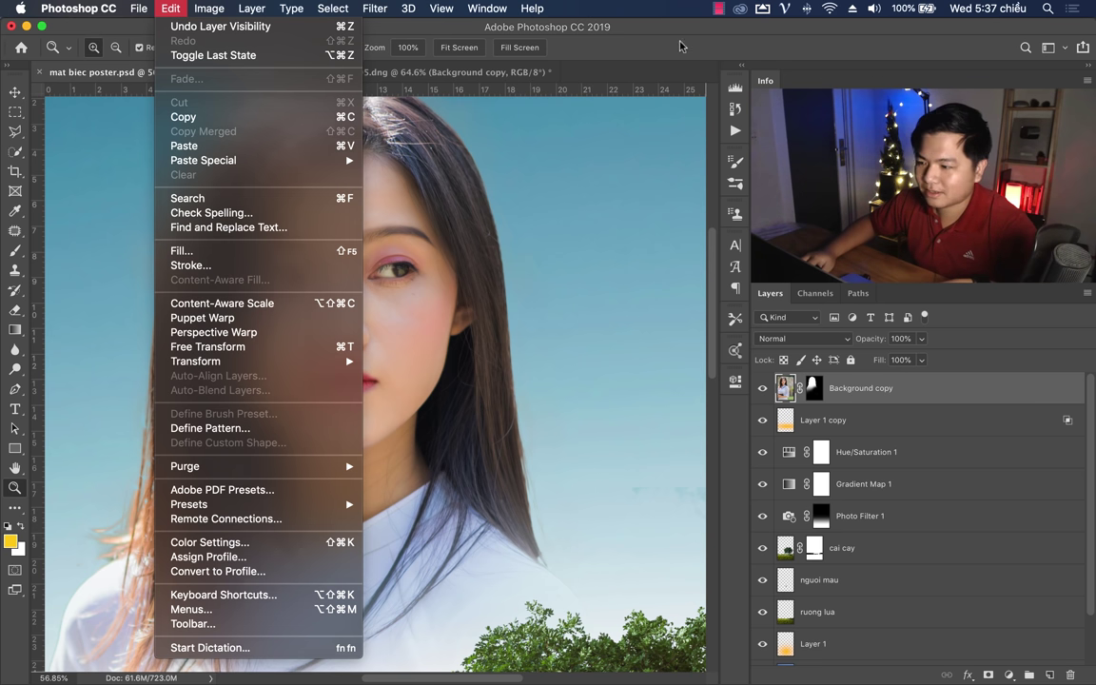
{"action": "left_click", "coordinate": [786, 387]}
{"action": "left_click_drag", "start_coordinate": [444, 324], "coordinate": [409, 329]}
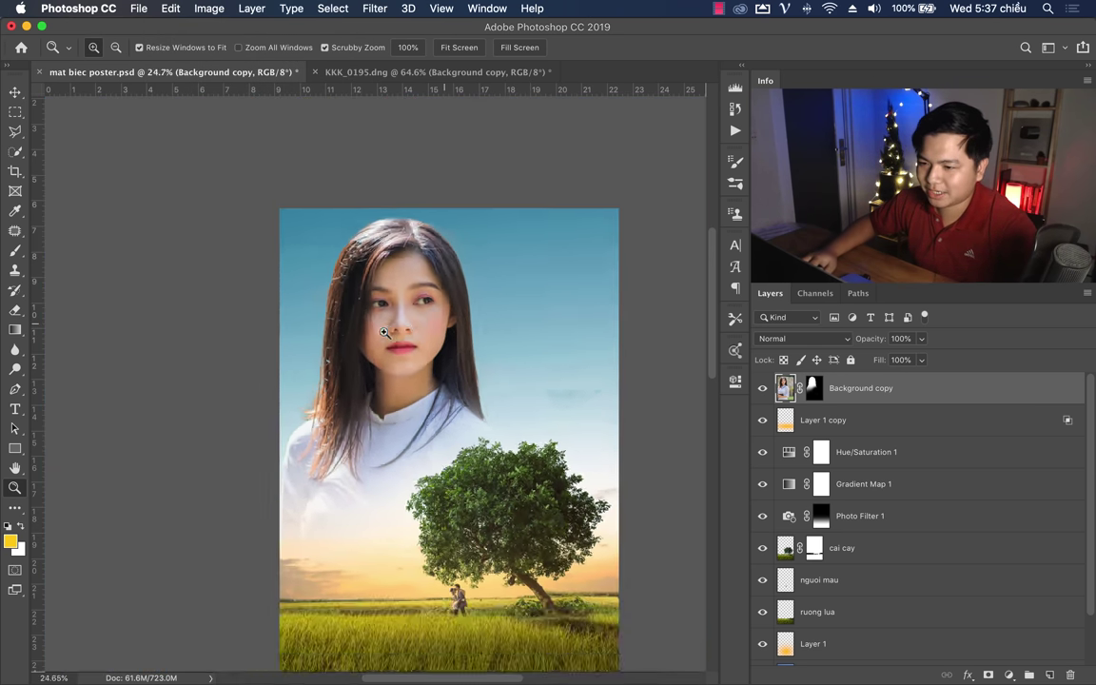
{"action": "left_click_drag", "start_coordinate": [409, 335], "coordinate": [360, 312]}
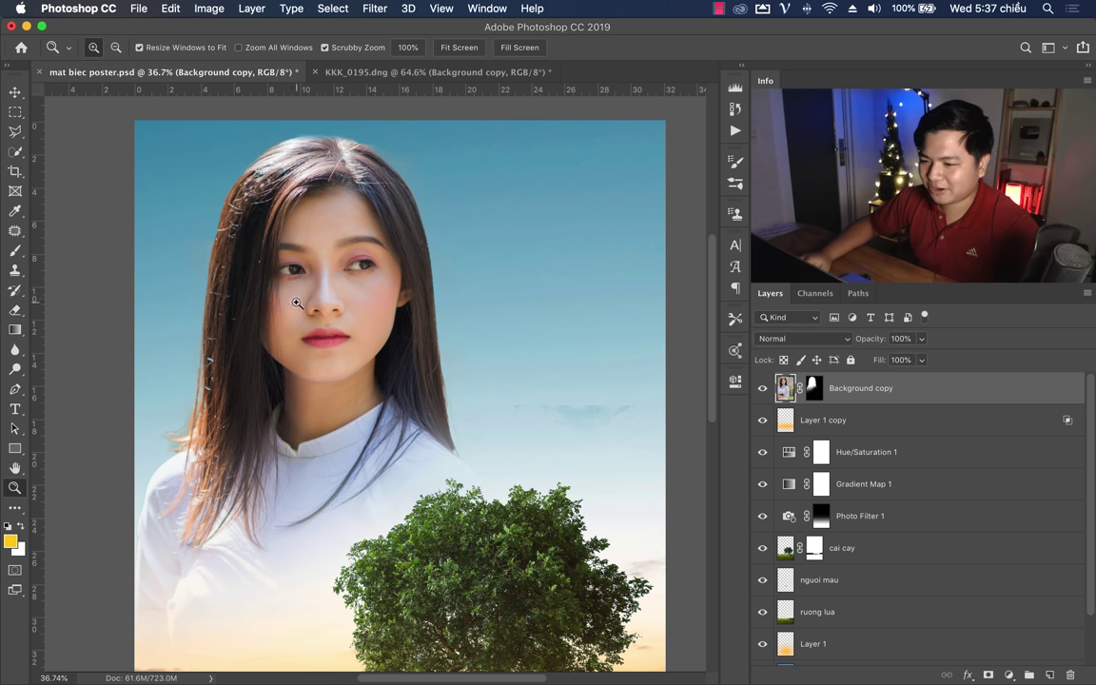
{"action": "left_click_drag", "start_coordinate": [523, 429], "coordinate": [508, 430]}
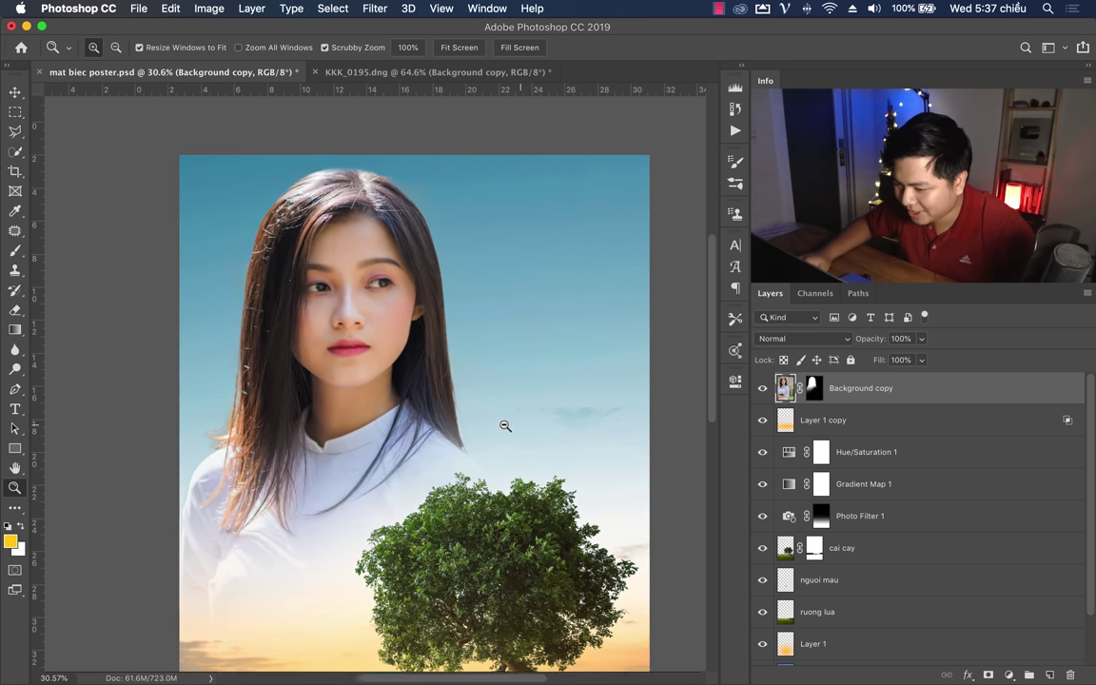
{"action": "key", "text": "ctrl+comma"}
{"action": "key", "text": "ctrl+comma"}
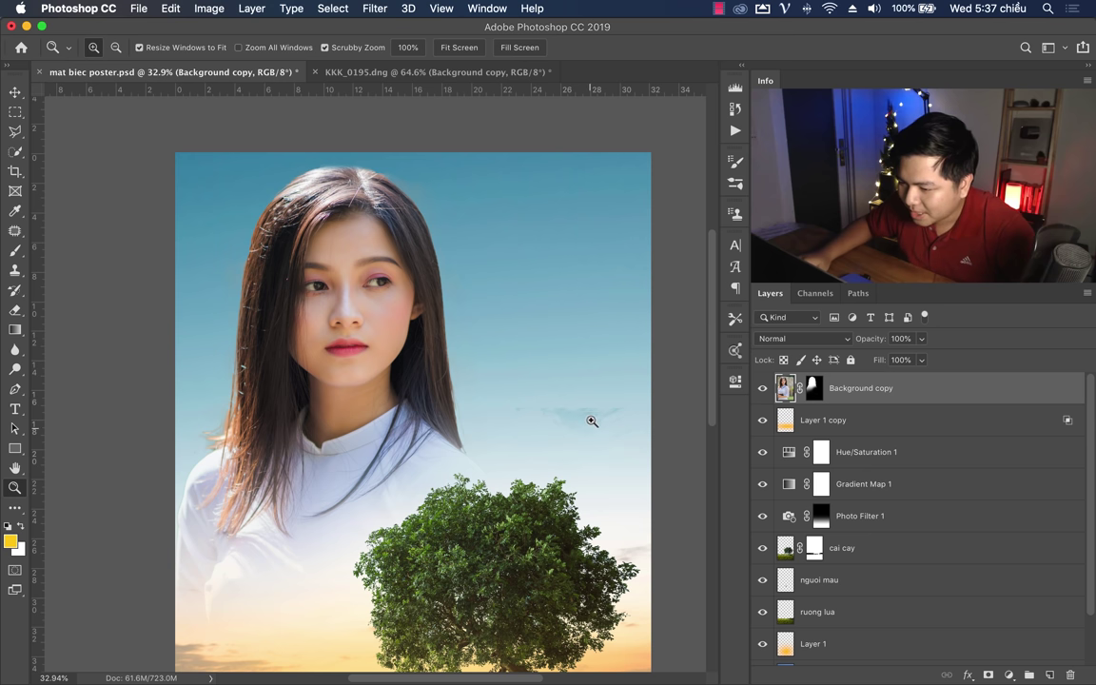
{"action": "scroll", "coordinate": [827, 515], "scroll_direction": "down", "scroll_amount": 2}
{"action": "left_click_drag", "start_coordinate": [618, 420], "coordinate": [536, 404]}
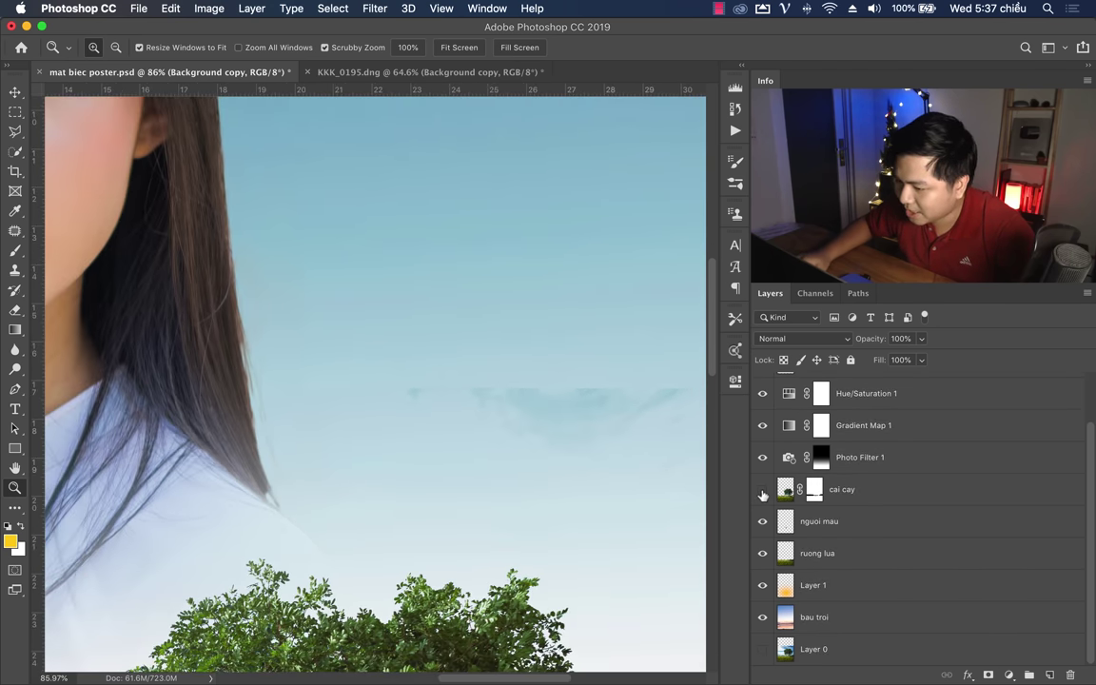
Step: Paint black at brush size 500 on the cai cay mask over the sky seam
{"action": "left_click", "coordinate": [815, 492]}
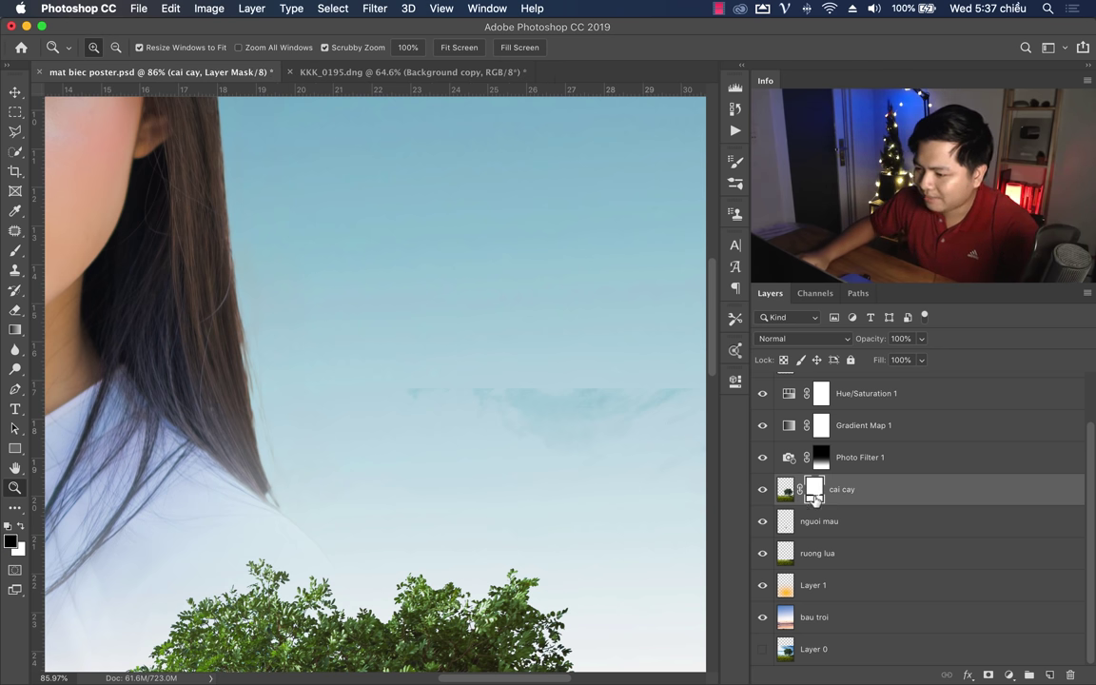
{"action": "left_click", "coordinate": [15, 250]}
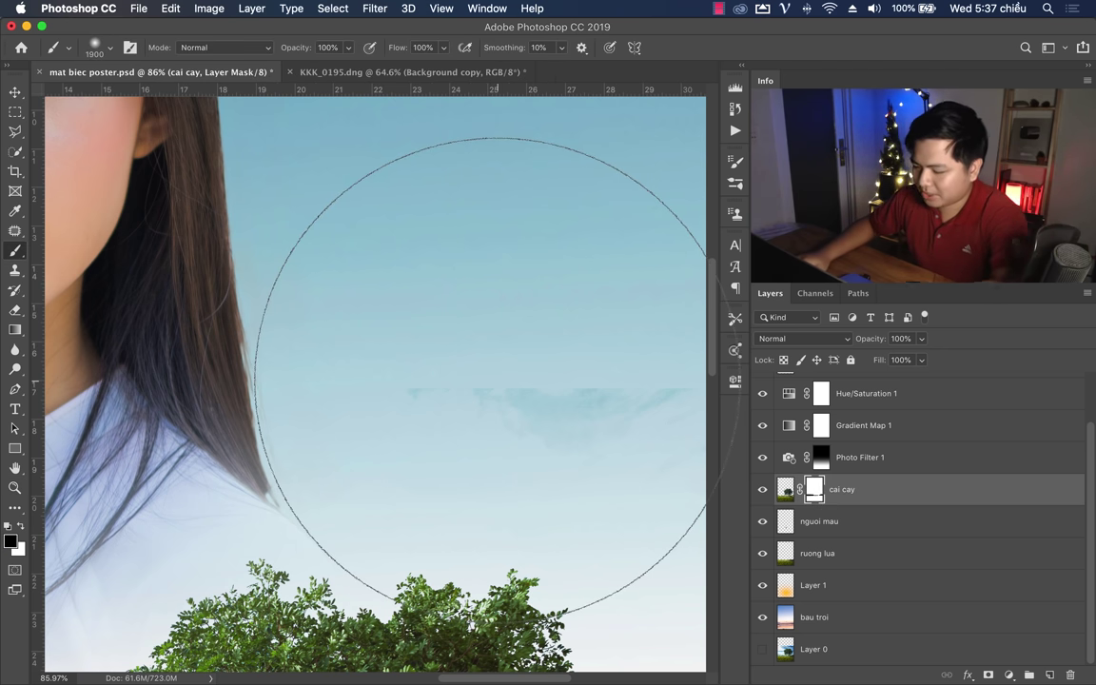
{"action": "key", "text": "bracketleft"}
{"action": "key", "text": "bracketleft"}
{"action": "key", "text": "bracketleft"}
{"action": "key", "text": "bracketleft"}
{"action": "key", "text": "bracketleft"}
{"action": "key", "text": "bracketleft"}
{"action": "key", "text": "bracketleft"}
{"action": "key", "text": "bracketleft"}
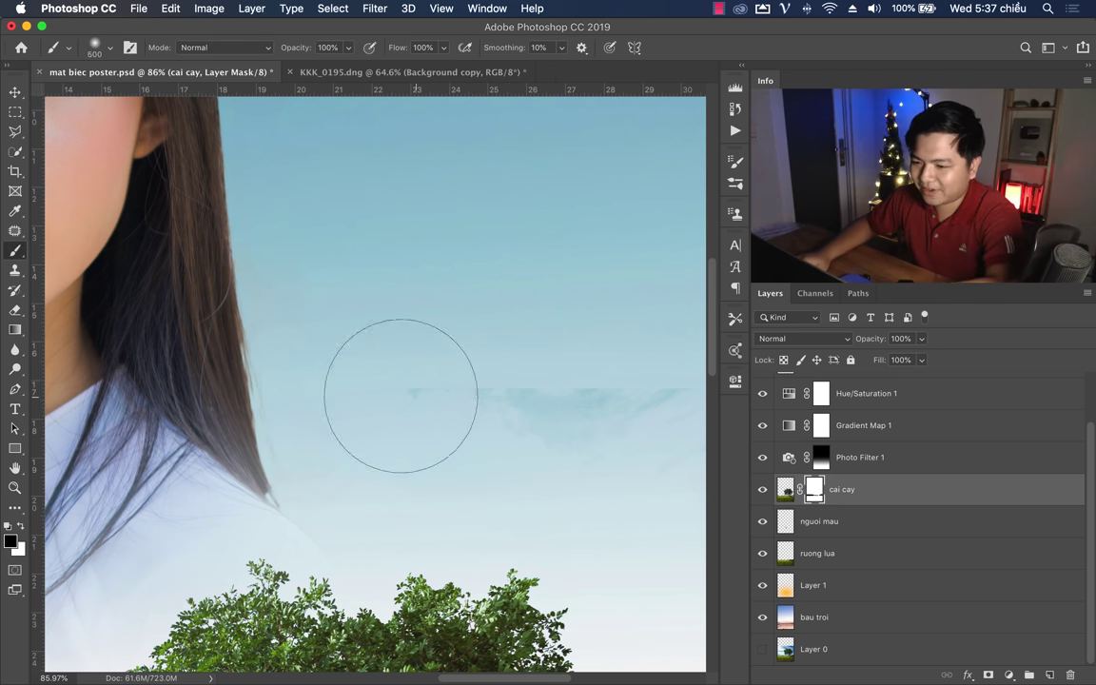
{"action": "key", "text": "bracketleft"}
{"action": "left_click_drag", "start_coordinate": [572, 395], "coordinate": [325, 374]}
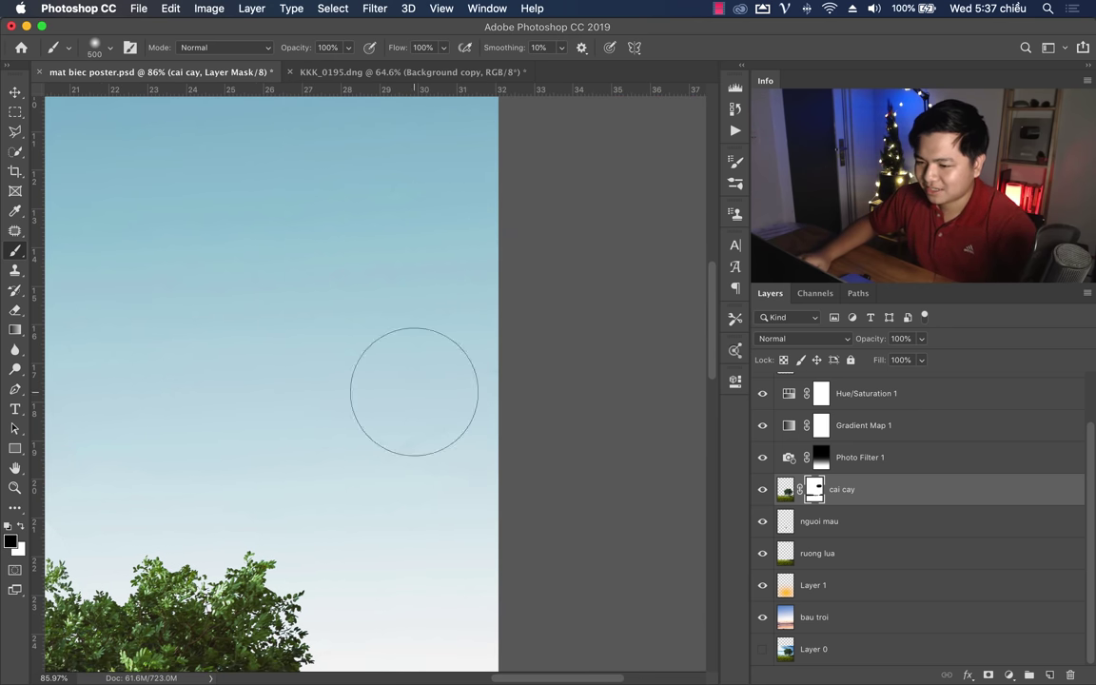
{"action": "key", "text": "z"}
{"action": "left_click_drag", "start_coordinate": [406, 396], "coordinate": [337, 415]}
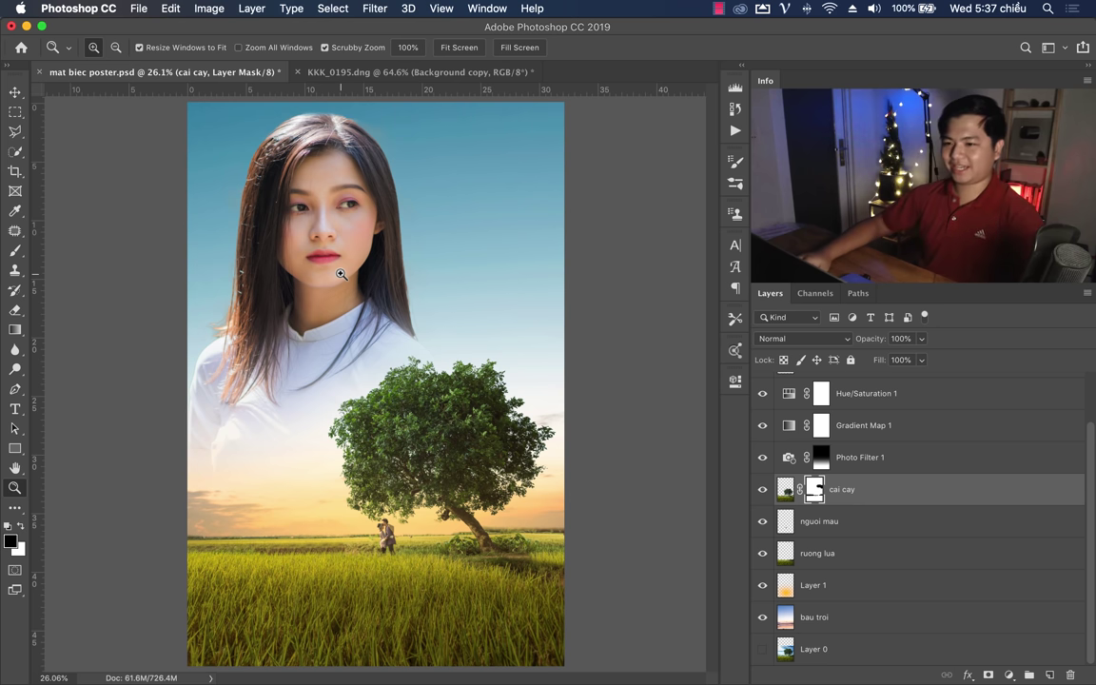
{"action": "scroll", "coordinate": [890, 454], "scroll_direction": "up", "scroll_amount": 2}
Step: Add a Gradient Map 2 adjustment clipped to the girl's portrait layer
{"action": "left_click", "coordinate": [922, 392]}
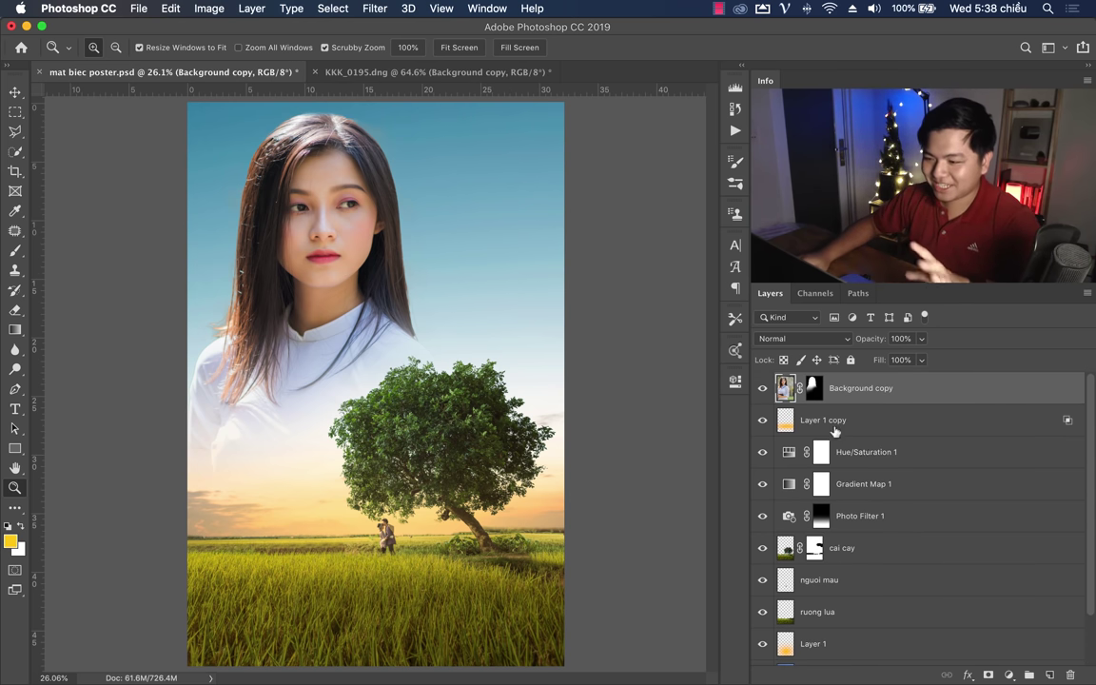
{"action": "left_click", "coordinate": [1009, 674]}
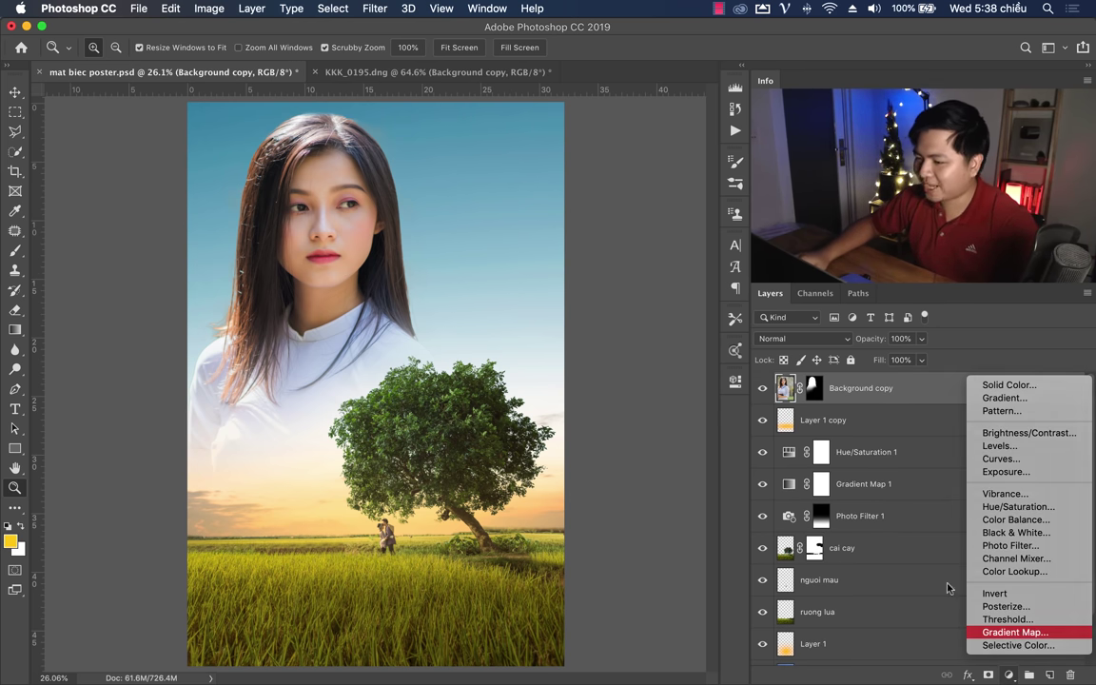
{"action": "left_click", "coordinate": [1008, 632]}
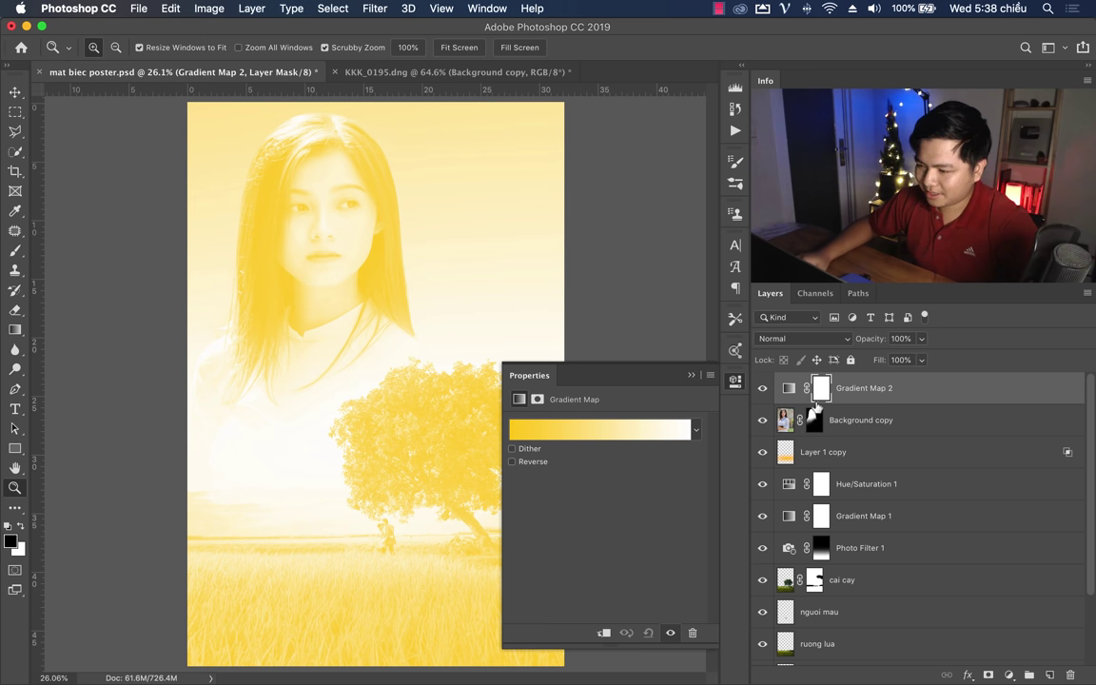
{"action": "right_click", "coordinate": [878, 392]}
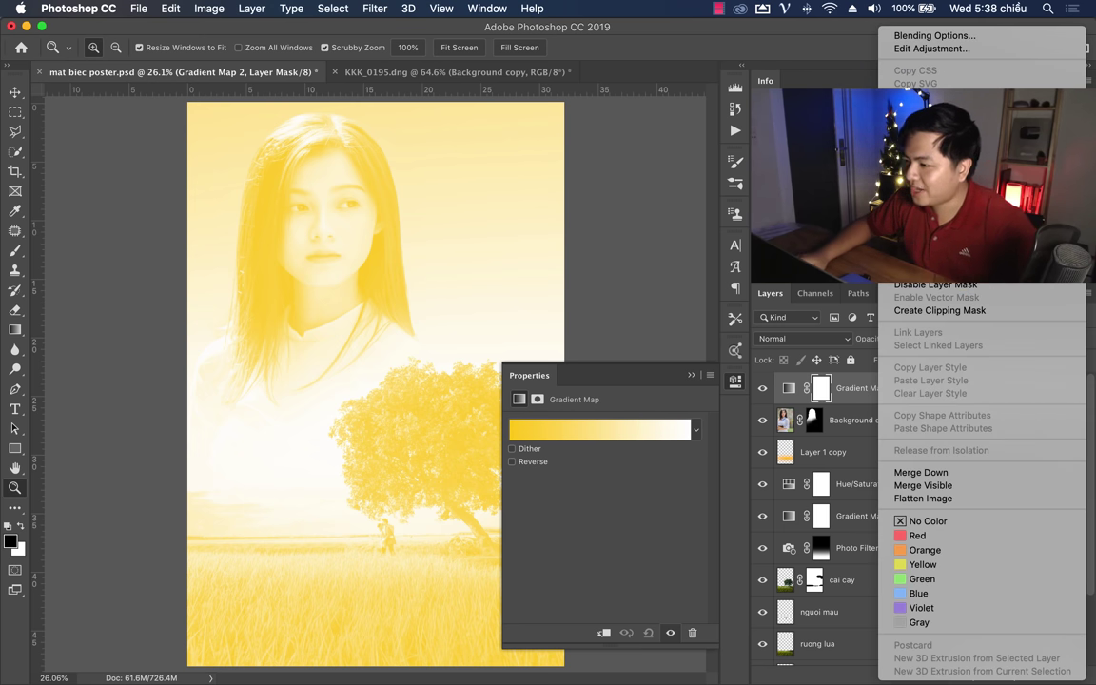
{"action": "left_click", "coordinate": [940, 310]}
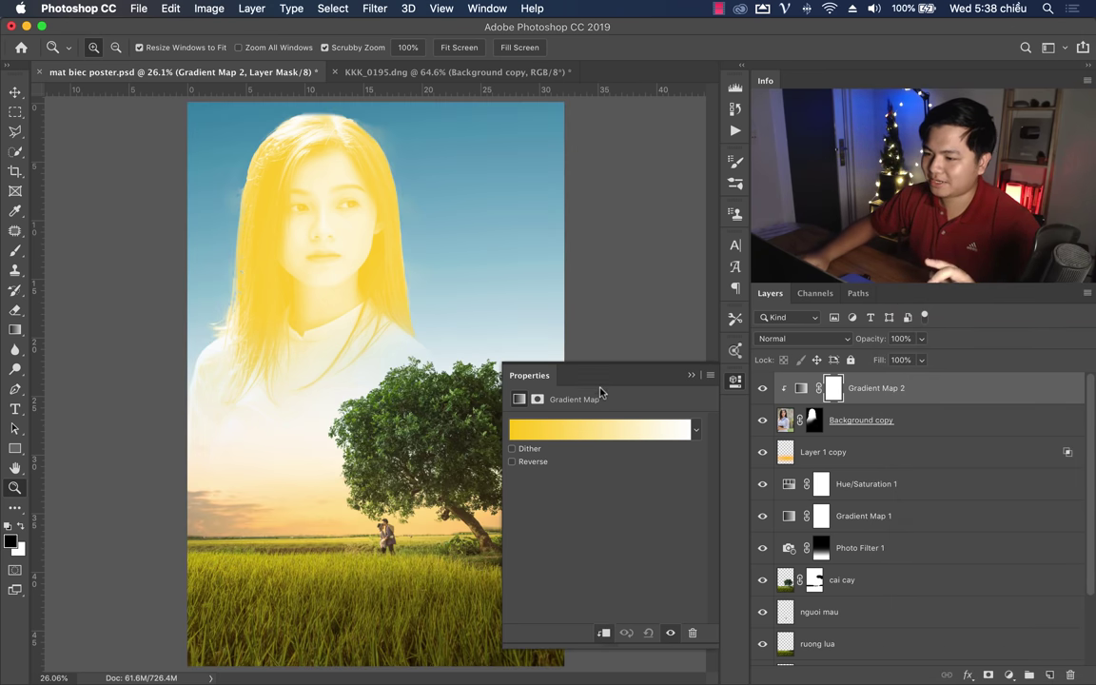
{"action": "left_click", "coordinate": [547, 428]}
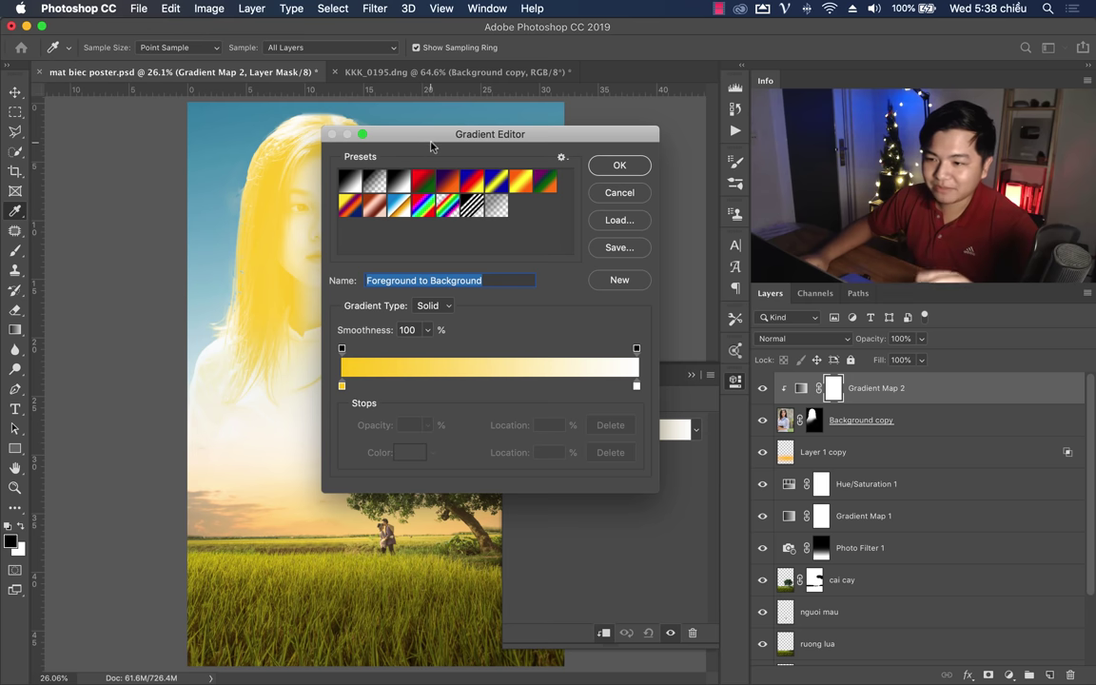
{"action": "left_click_drag", "start_coordinate": [435, 136], "coordinate": [480, 140]}
{"action": "left_click", "coordinate": [468, 185]}
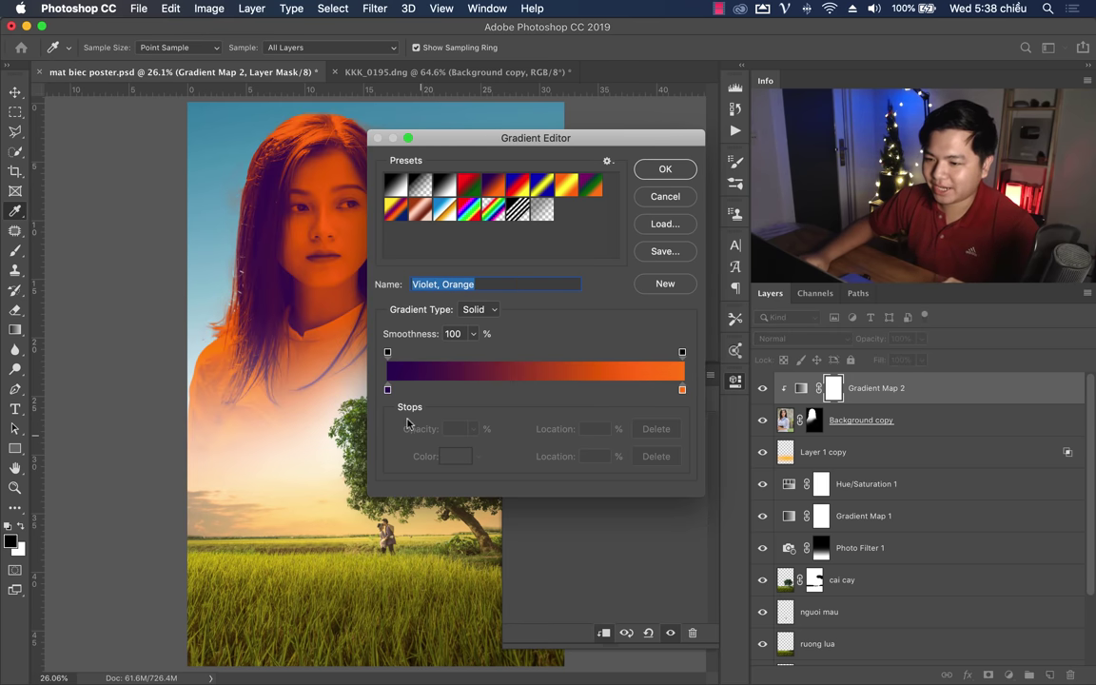
Step: Set the gradient's left colour stop to a muted orange-brown
{"action": "left_click", "coordinate": [387, 390]}
{"action": "left_click", "coordinate": [453, 454]}
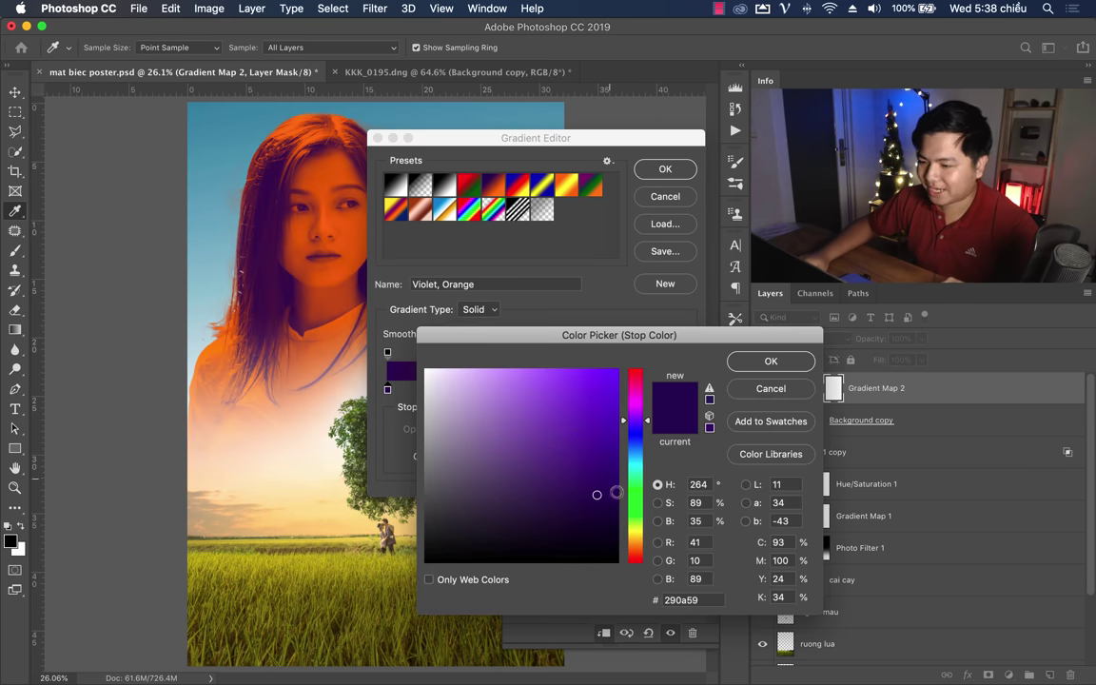
{"action": "mouse_move", "coordinate": [628, 495]}
{"action": "left_mouse_down"}
{"action": "mouse_move", "coordinate": [628, 521]}
{"action": "mouse_move", "coordinate": [639, 483]}
{"action": "mouse_move", "coordinate": [637, 540]}
{"action": "left_mouse_up"}
{"action": "left_click_drag", "start_coordinate": [574, 464], "coordinate": [566, 477]}
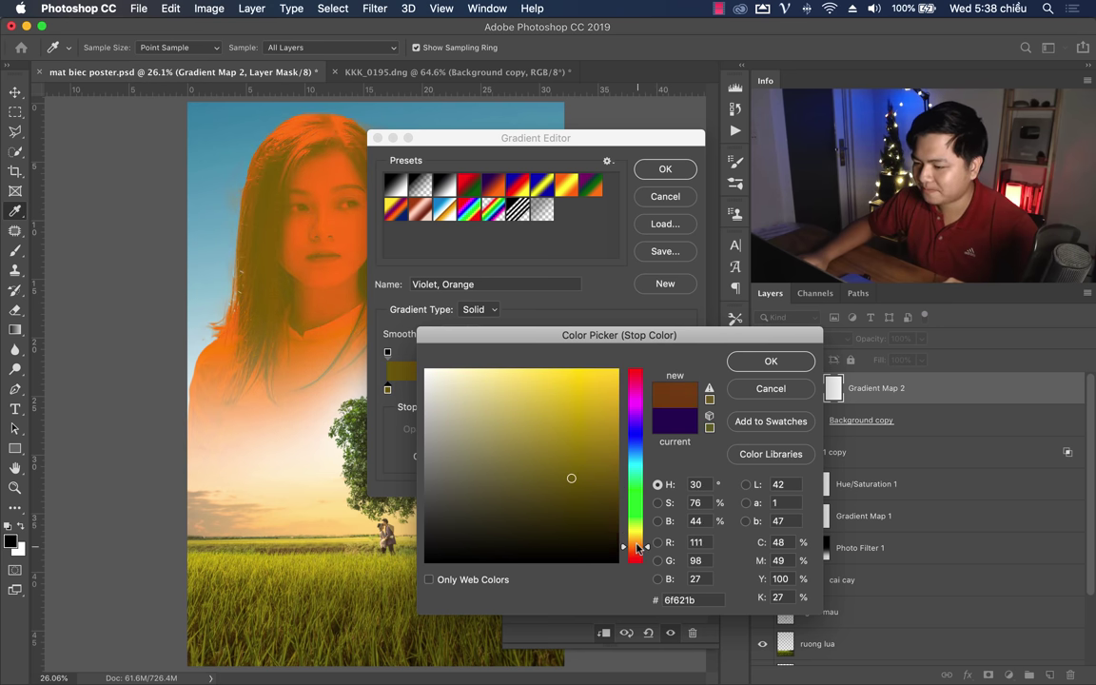
{"action": "left_click_drag", "start_coordinate": [634, 535], "coordinate": [635, 542]}
{"action": "left_click", "coordinate": [758, 362]}
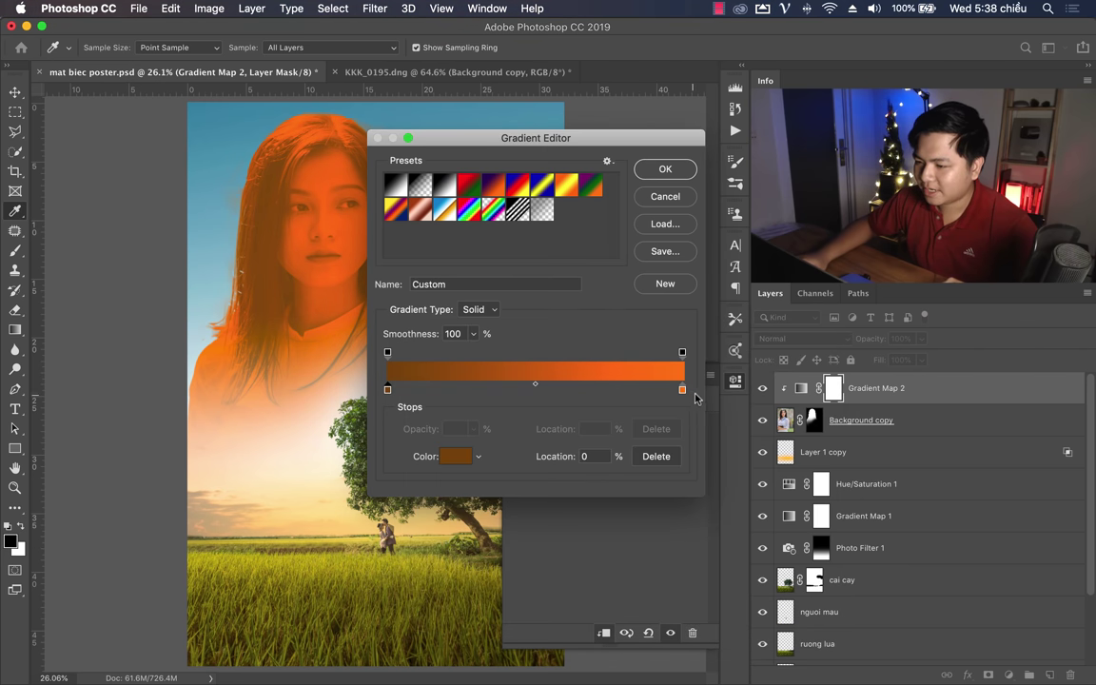
Step: Set the right colour stop to a muted teal and accept the brown-to-teal gradient
{"action": "left_click", "coordinate": [455, 456]}
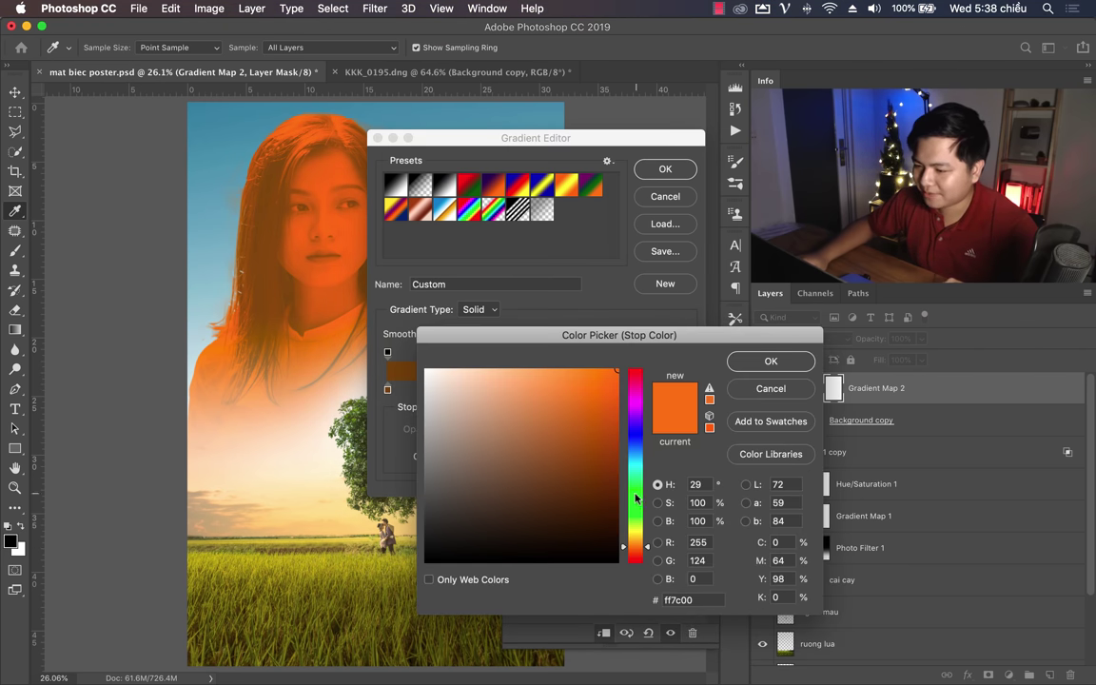
{"action": "left_click_drag", "start_coordinate": [635, 498], "coordinate": [635, 473]}
{"action": "left_click", "coordinate": [563, 398]}
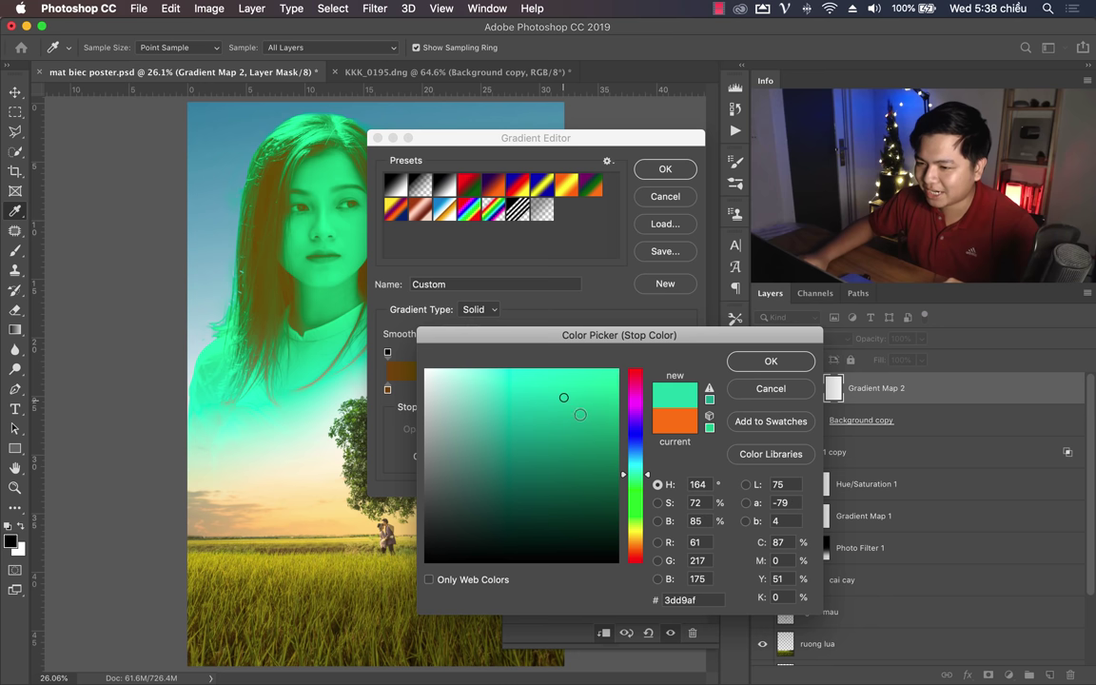
{"action": "mouse_move", "coordinate": [579, 414]}
{"action": "left_mouse_down"}
{"action": "mouse_move", "coordinate": [590, 432]}
{"action": "mouse_move", "coordinate": [501, 421]}
{"action": "left_mouse_up"}
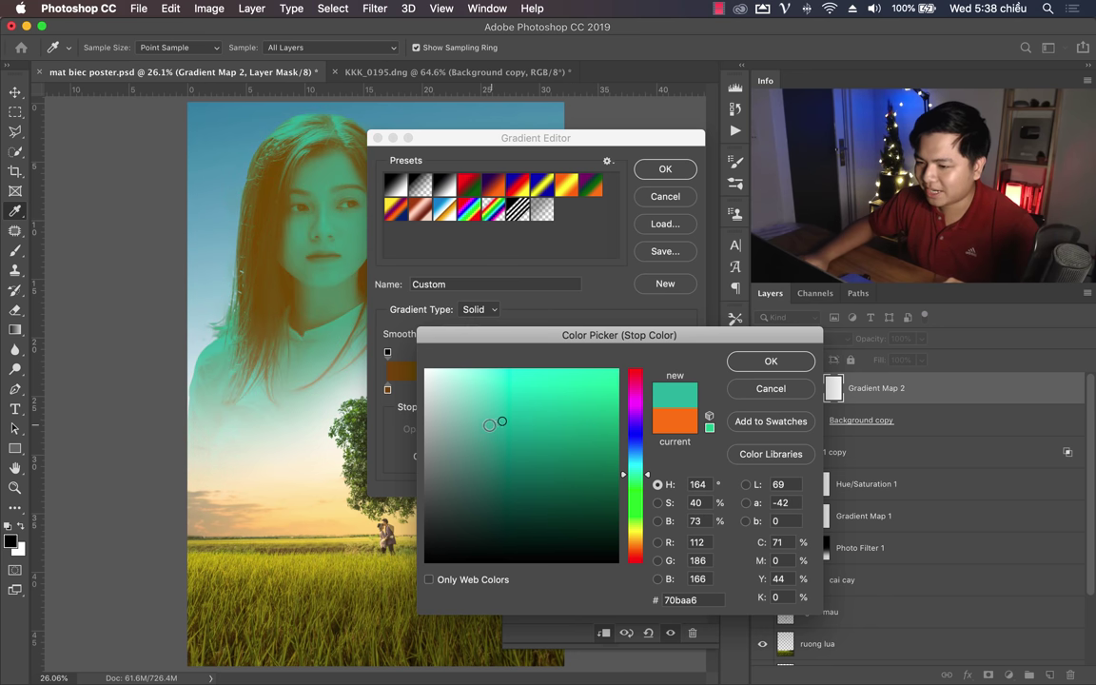
{"action": "left_click", "coordinate": [787, 364]}
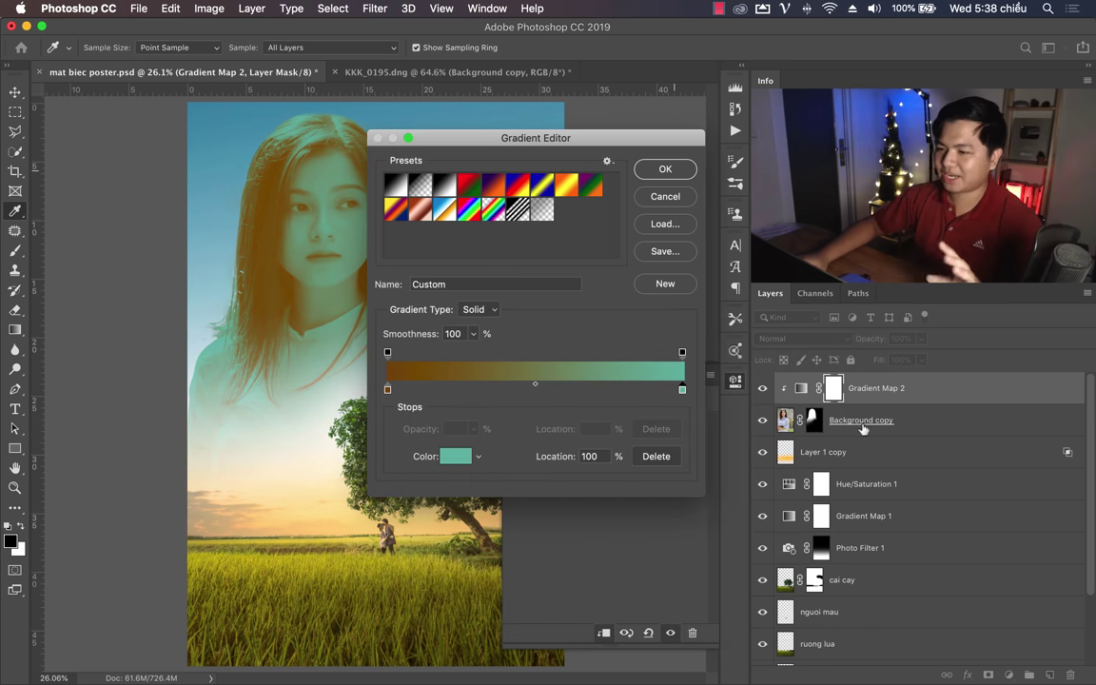
{"action": "left_click", "coordinate": [664, 168]}
Step: Blend Gradient Map 2 as Soft Light at 82% opacity
{"action": "left_click", "coordinate": [848, 342]}
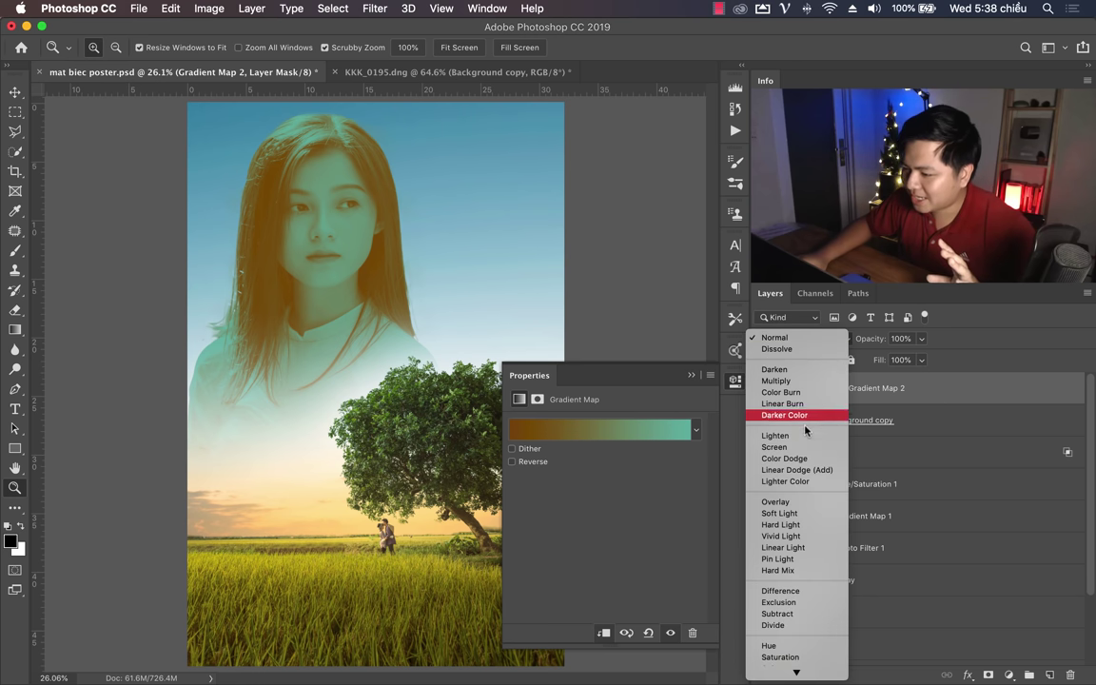
{"action": "left_click", "coordinate": [799, 515]}
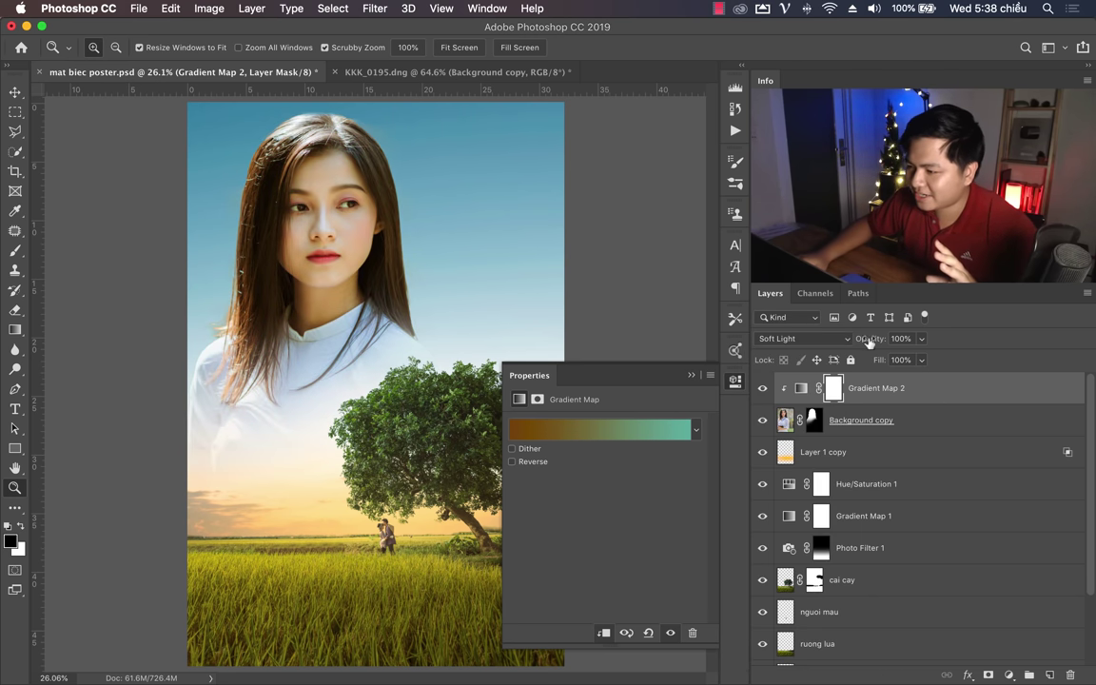
{"action": "left_click_drag", "start_coordinate": [868, 342], "coordinate": [853, 342]}
{"action": "key", "text": "Return"}
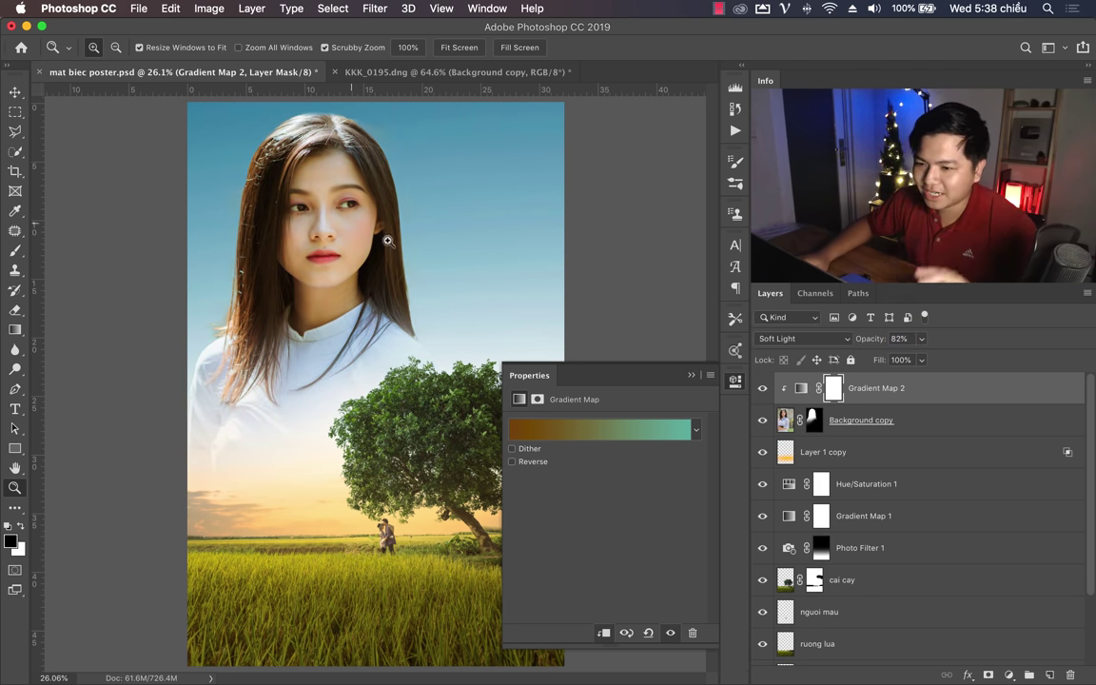
{"action": "left_click", "coordinate": [691, 375]}
Step: Reselect the Background copy girl layer after browsing the adjustment list
{"action": "left_click", "coordinate": [932, 419]}
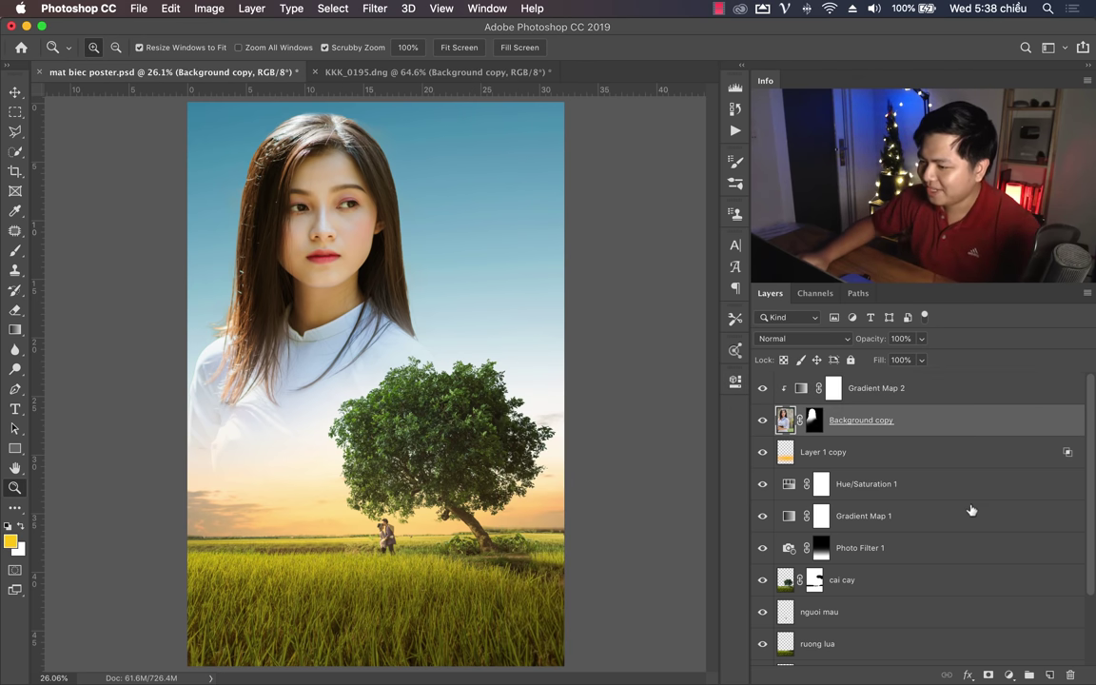
{"action": "key", "text": "alt+bracketright"}
{"action": "left_click", "coordinate": [1008, 676]}
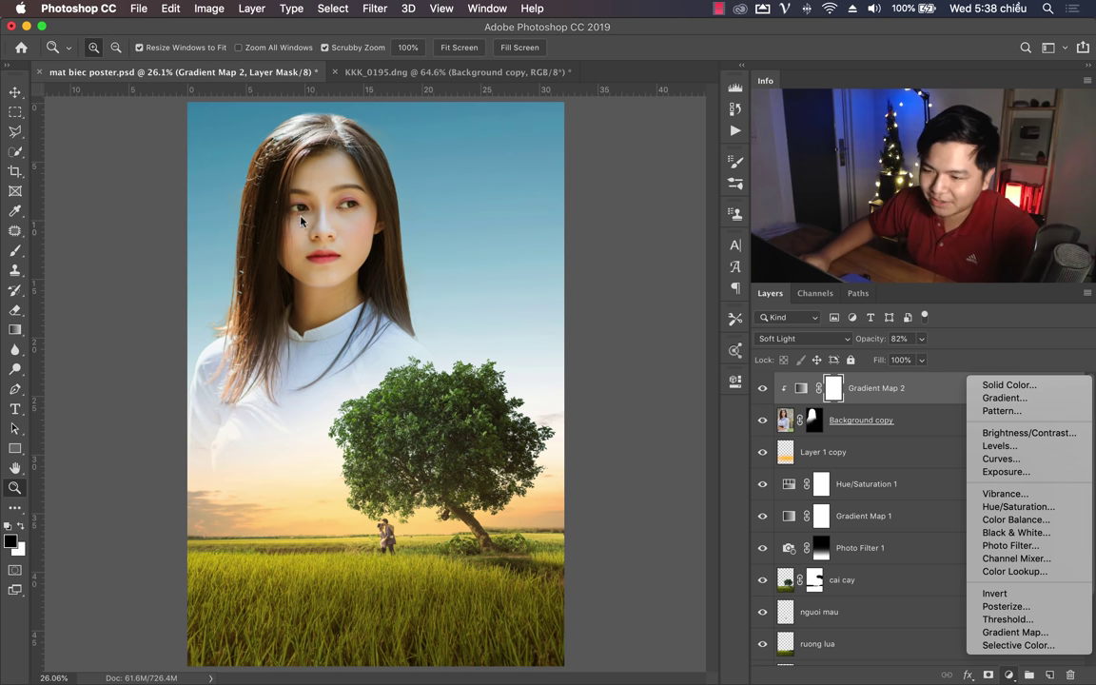
{"action": "left_click", "coordinate": [283, 170]}
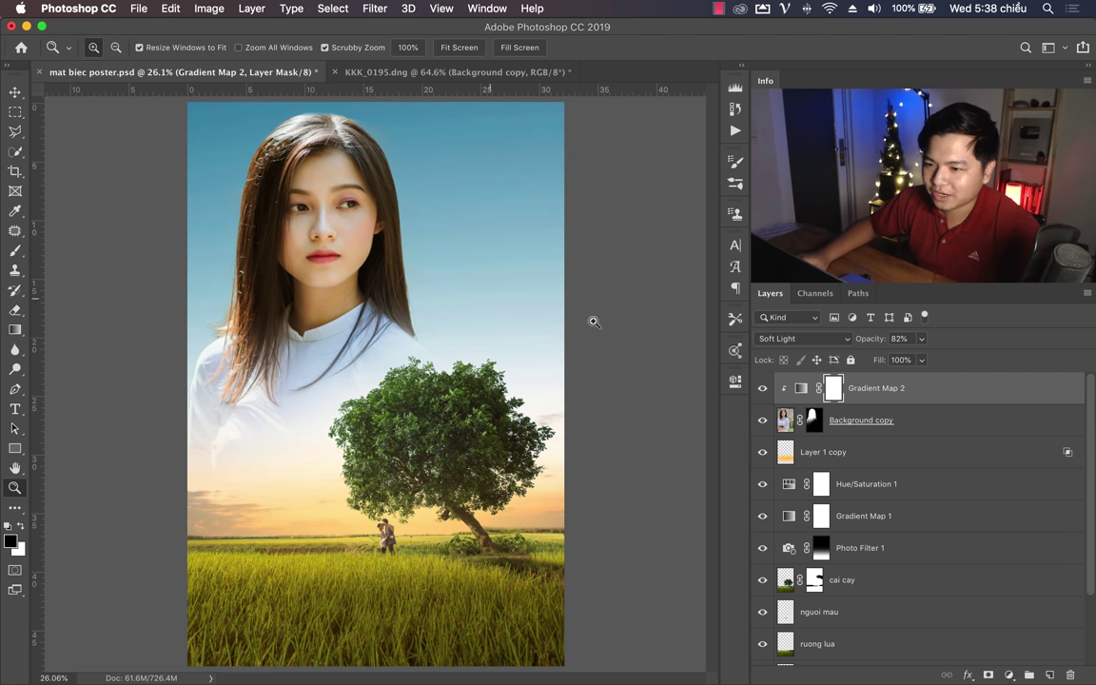
{"action": "left_click", "coordinate": [784, 424]}
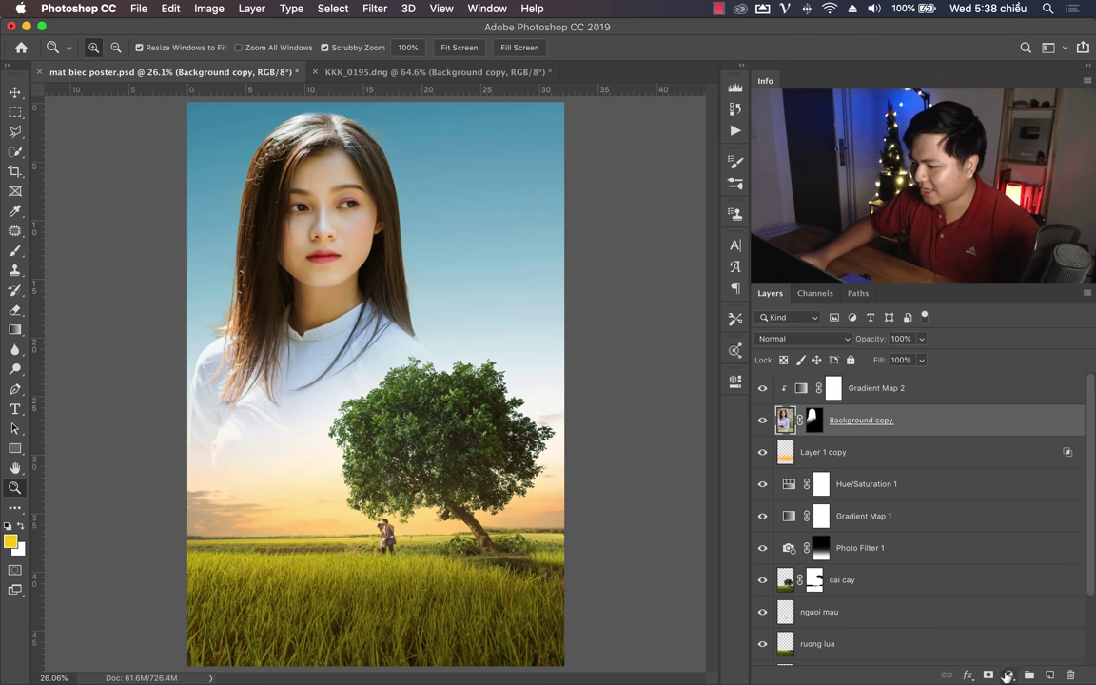
Step: Add a brightening Curves 1 adjustment with a raised midpoint and an inverted mask
{"action": "left_click", "coordinate": [1006, 675]}
{"action": "left_click", "coordinate": [937, 454]}
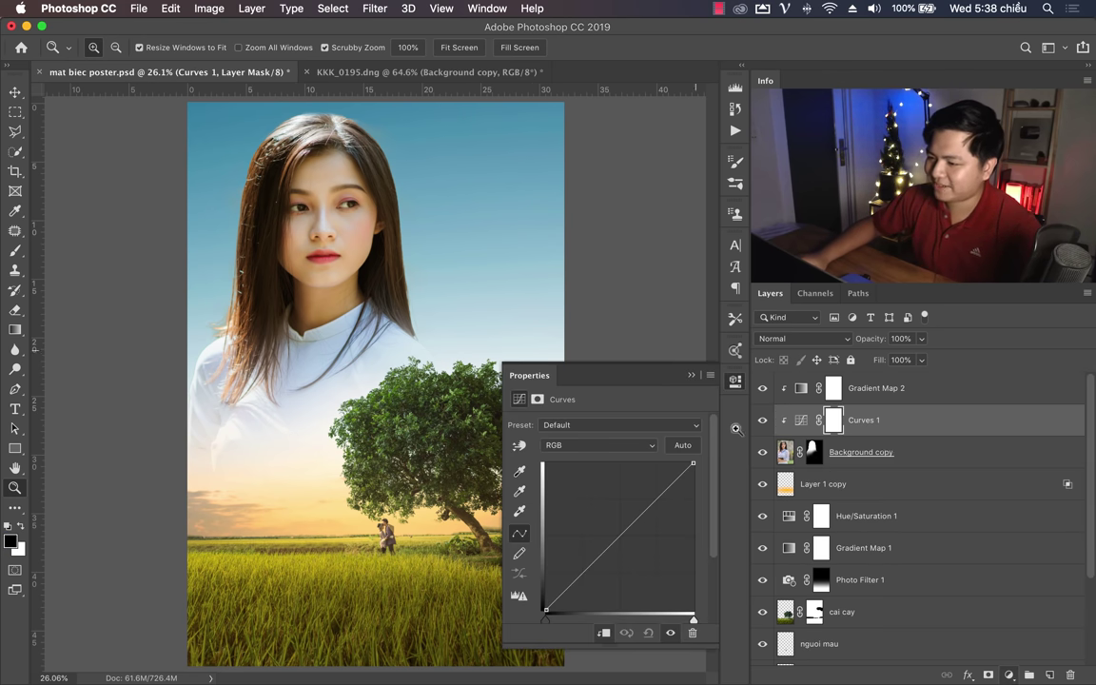
{"action": "left_click_drag", "start_coordinate": [618, 536], "coordinate": [618, 514]}
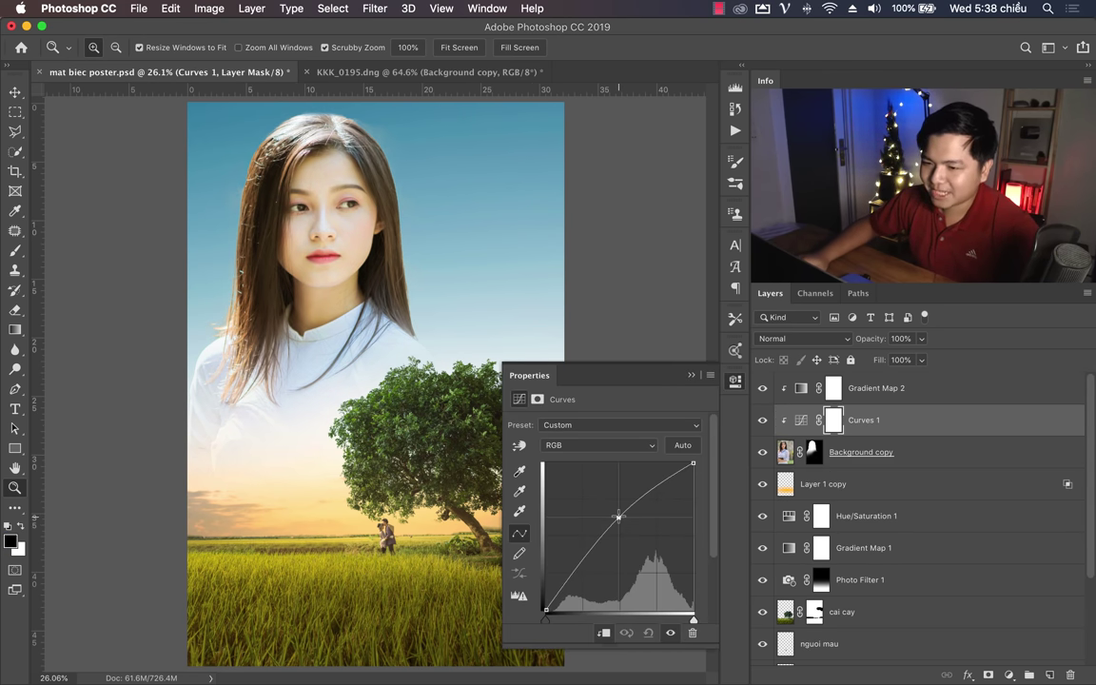
{"action": "left_click", "coordinate": [692, 377]}
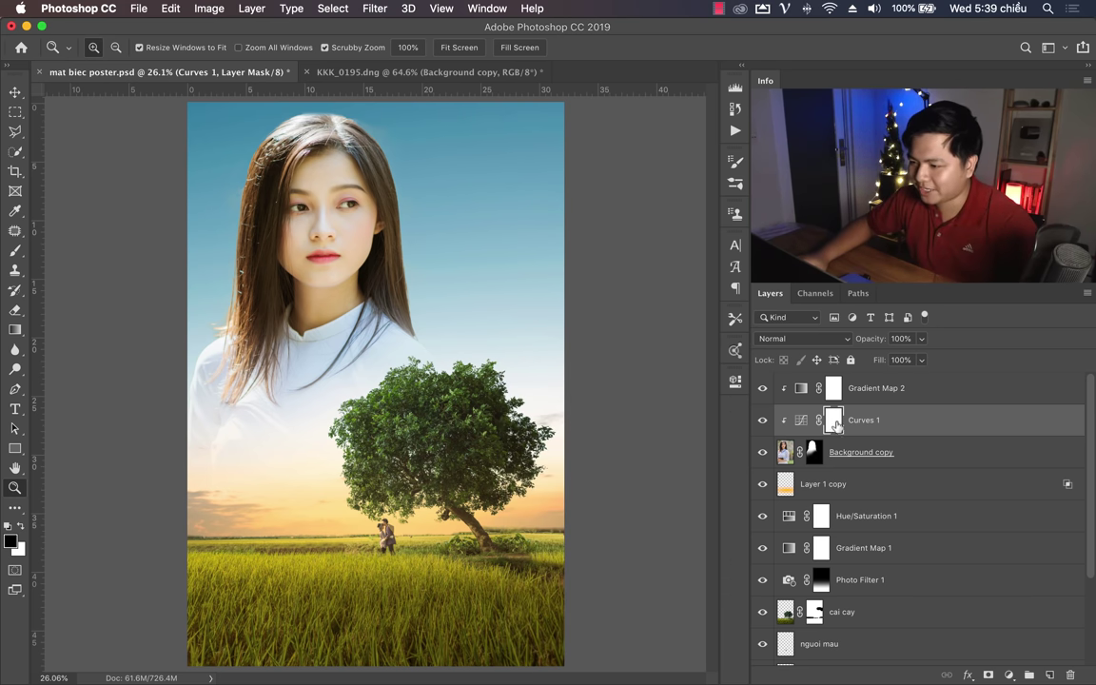
{"action": "key", "text": "ctrl+i"}
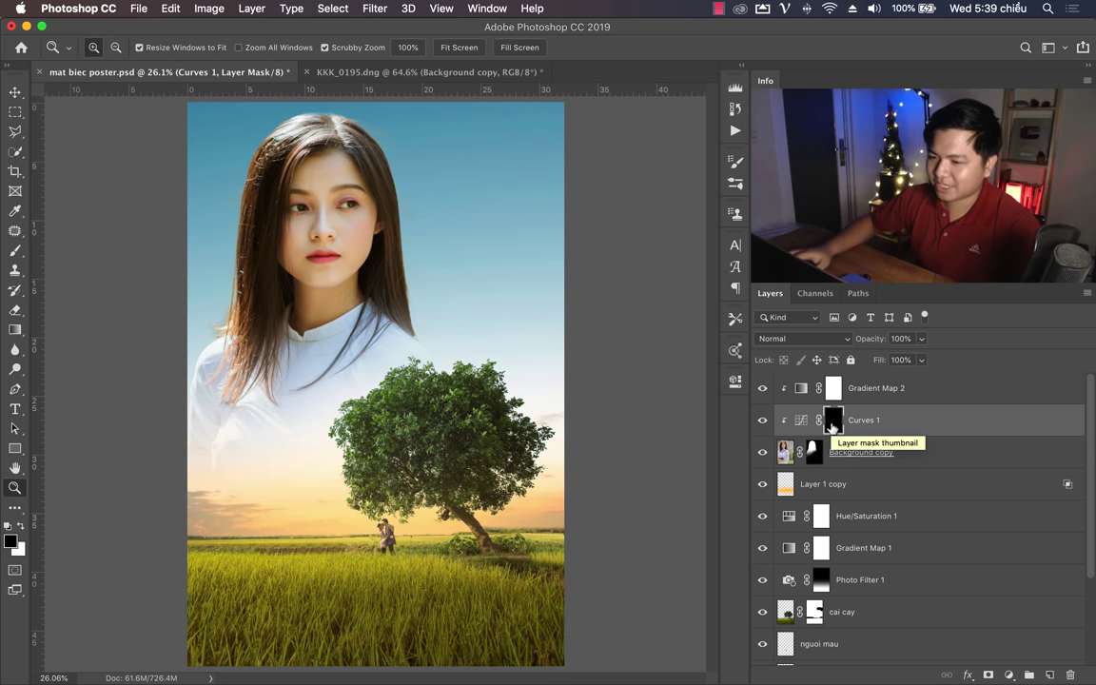
Step: Paint the Curves brightening down the girl's left hair, then save
{"action": "left_click", "coordinate": [14, 253]}
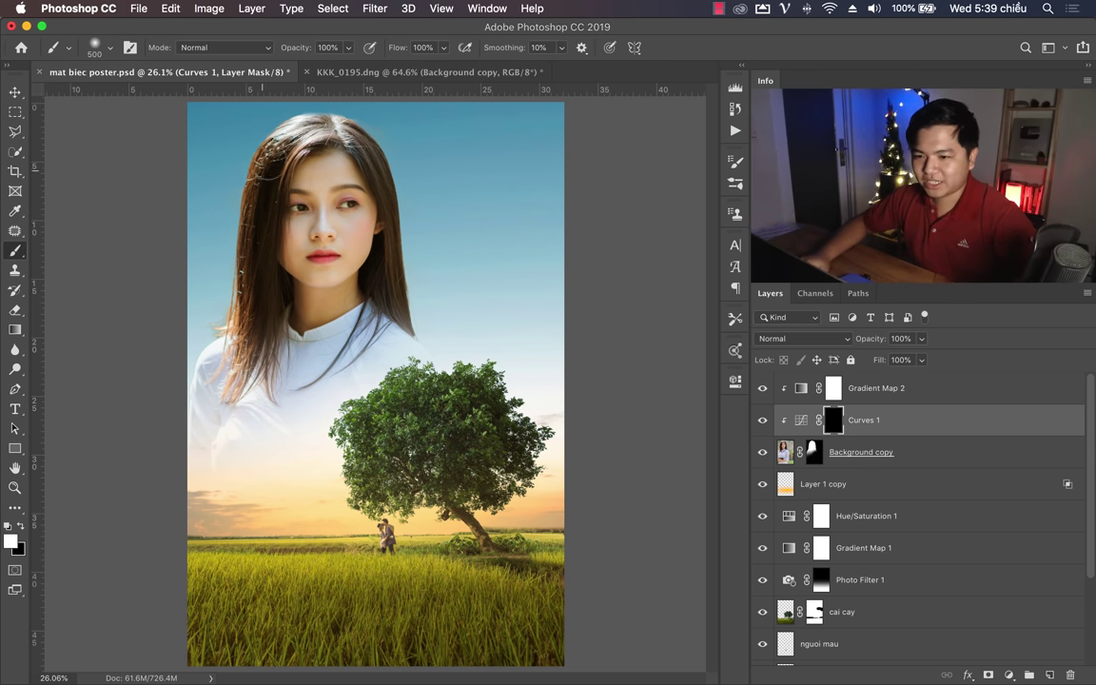
{"action": "left_click_drag", "start_coordinate": [242, 128], "coordinate": [250, 275]}
{"action": "key", "text": "ctrl+z"}
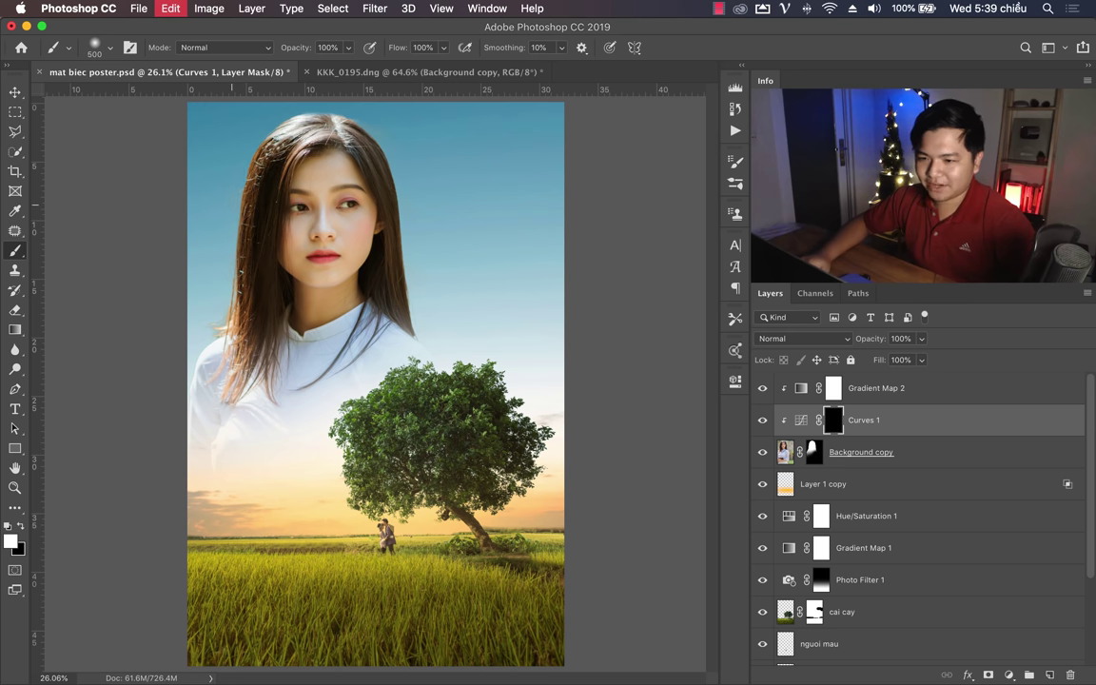
{"action": "left_click_drag", "start_coordinate": [238, 128], "coordinate": [229, 317]}
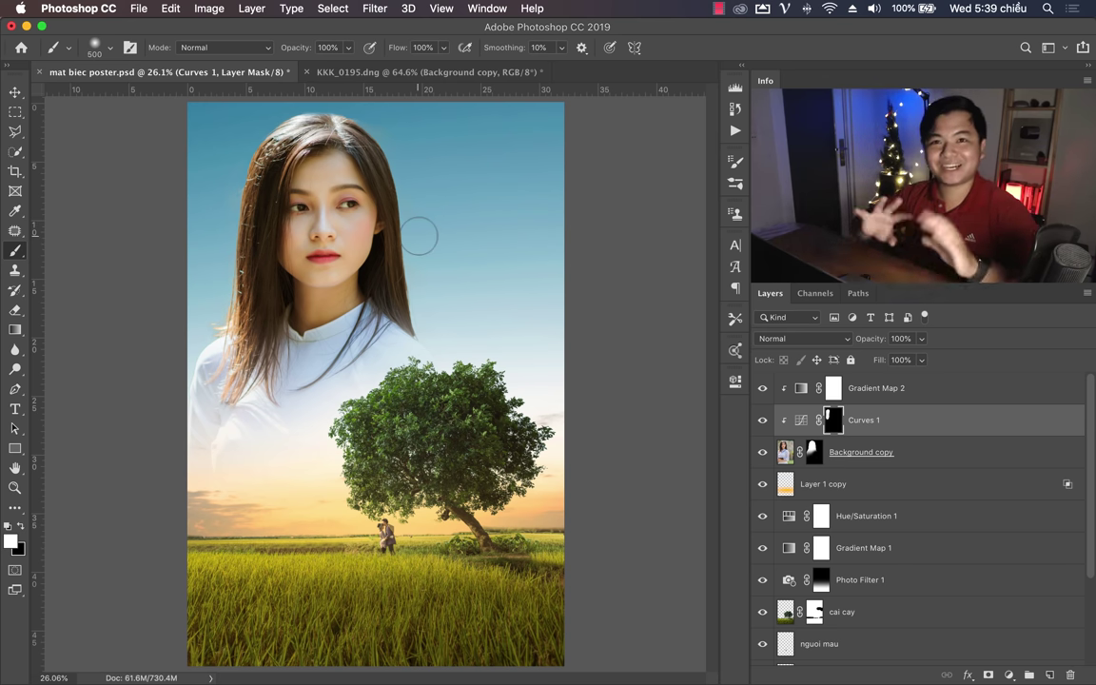
{"action": "key", "text": "ctrl+s"}
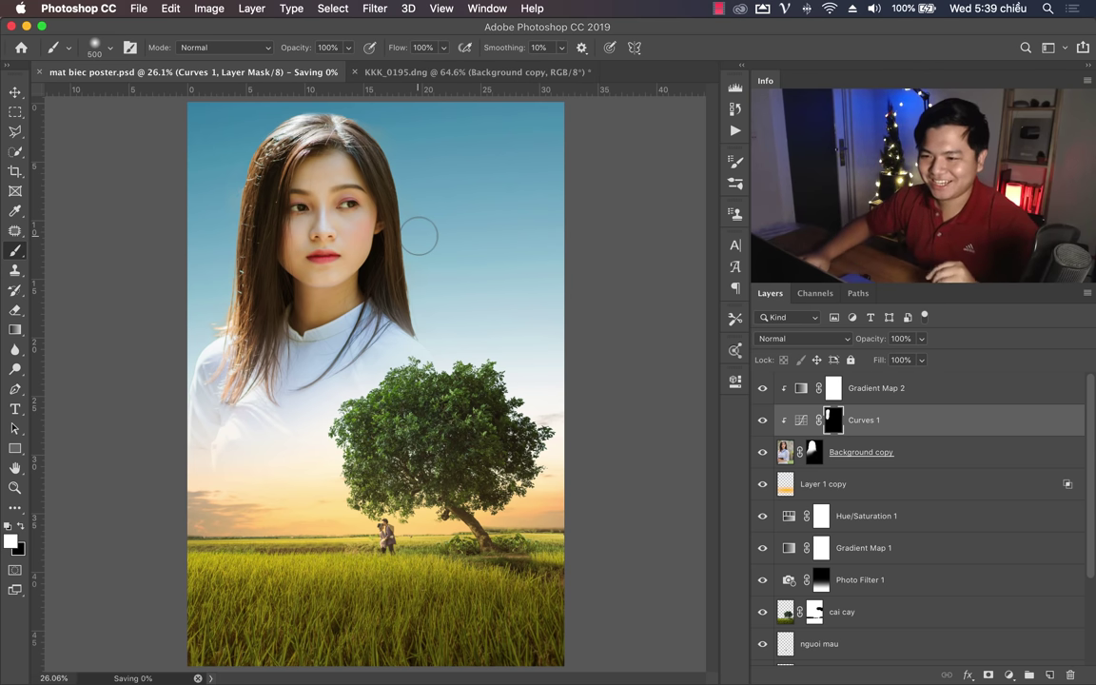
Step: Close KKK_0195.dng without saving and zoom out to the whole poster
{"action": "left_click", "coordinate": [361, 72]}
{"action": "left_click", "coordinate": [496, 249]}
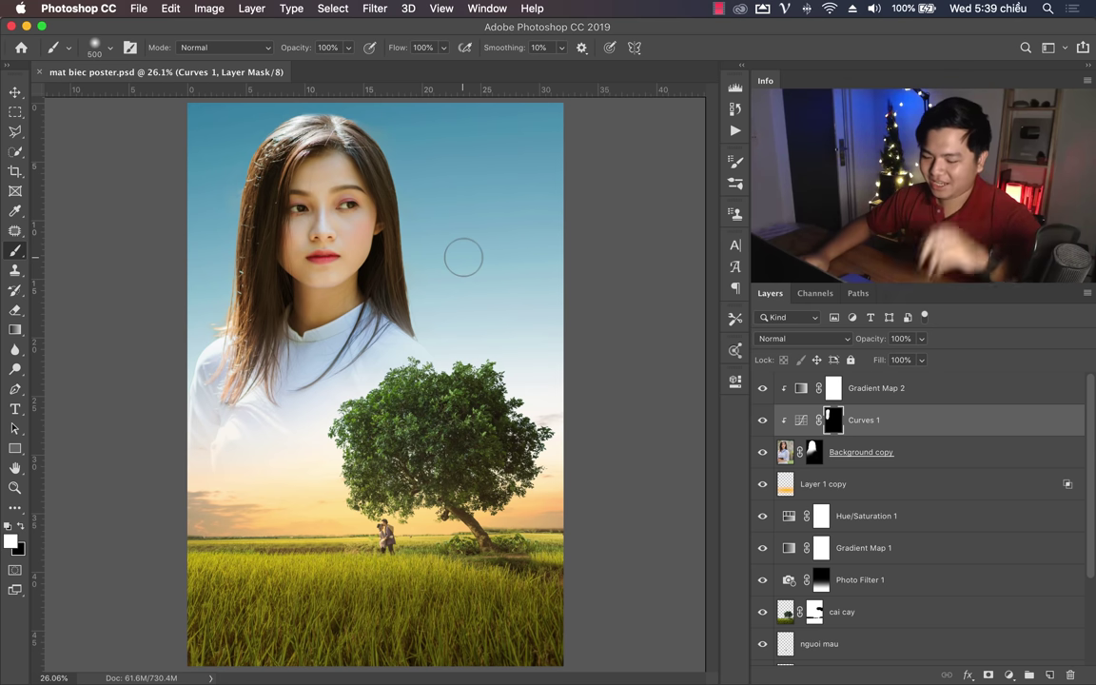
{"action": "key", "text": "z"}
{"action": "left_click_drag", "start_coordinate": [457, 244], "coordinate": [445, 265]}
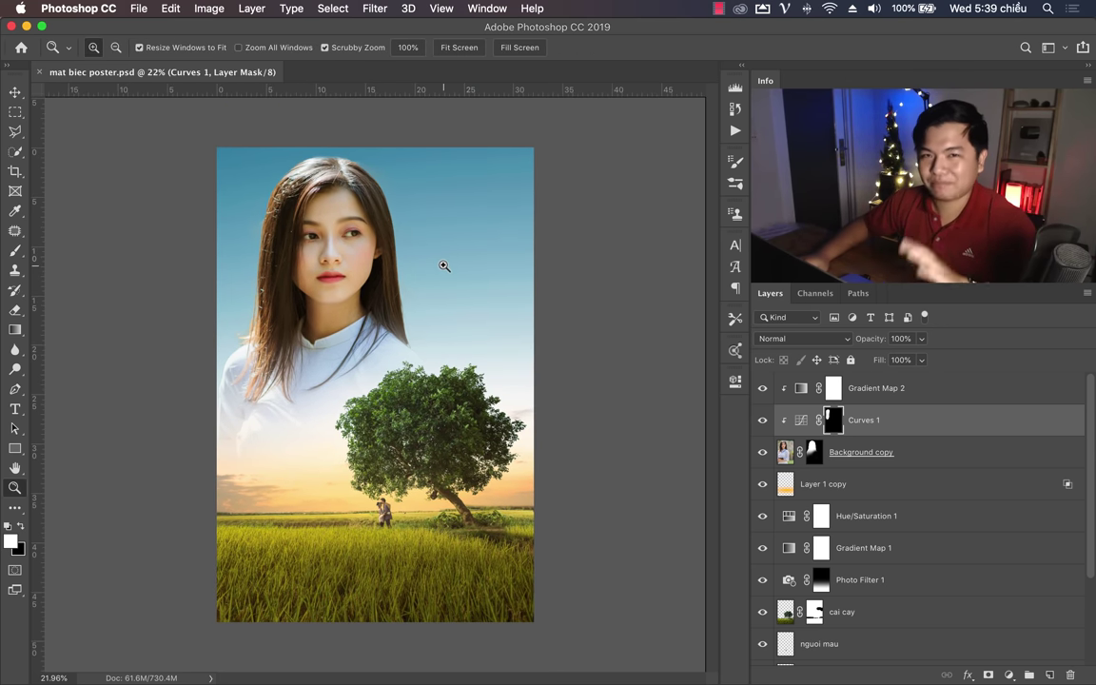
Step: Set the Background copy girl layer's opacity to 95%
{"action": "left_click", "coordinate": [919, 398]}
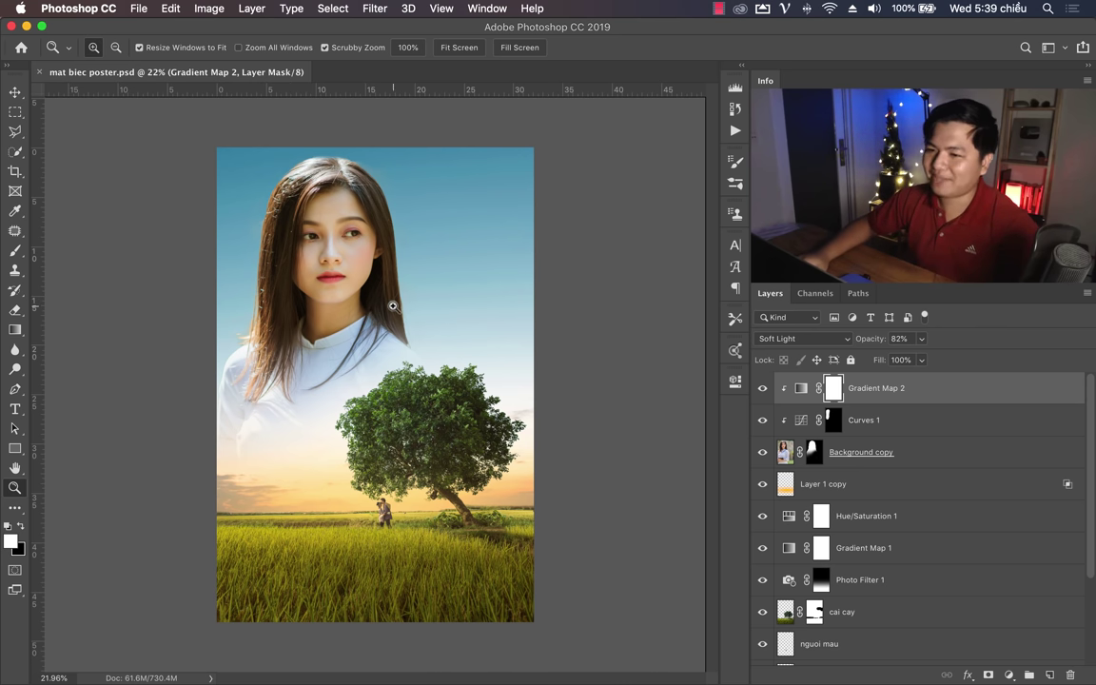
{"action": "left_click", "coordinate": [937, 454]}
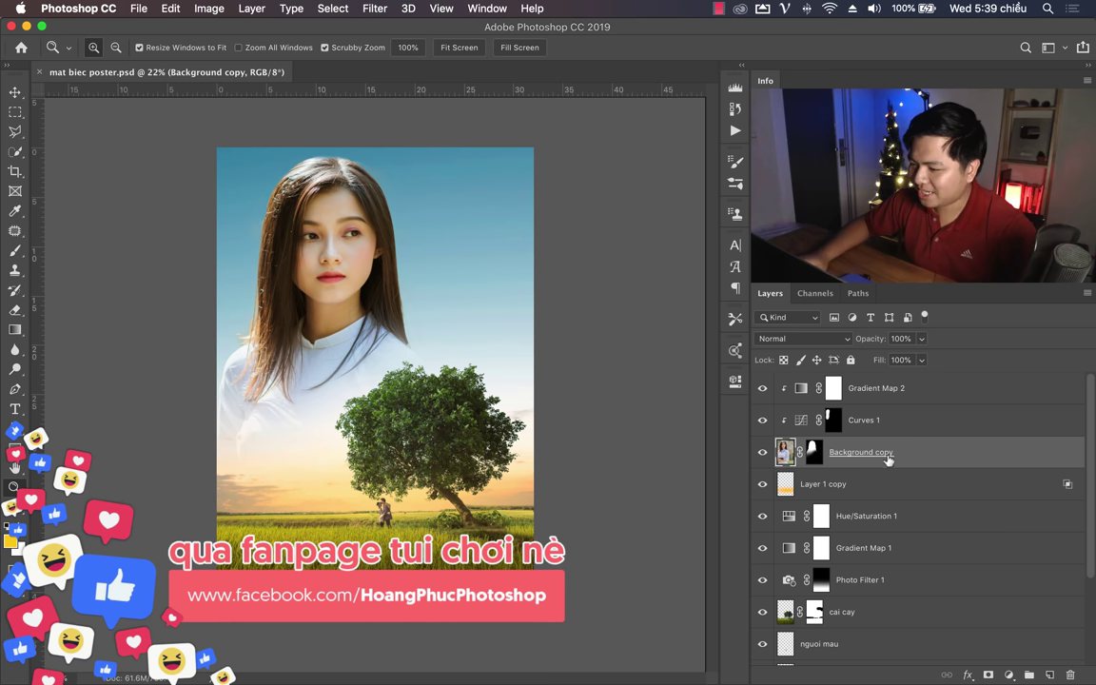
{"action": "key", "text": "Down"}
{"action": "key", "text": "Down"}
{"action": "key", "text": "Down"}
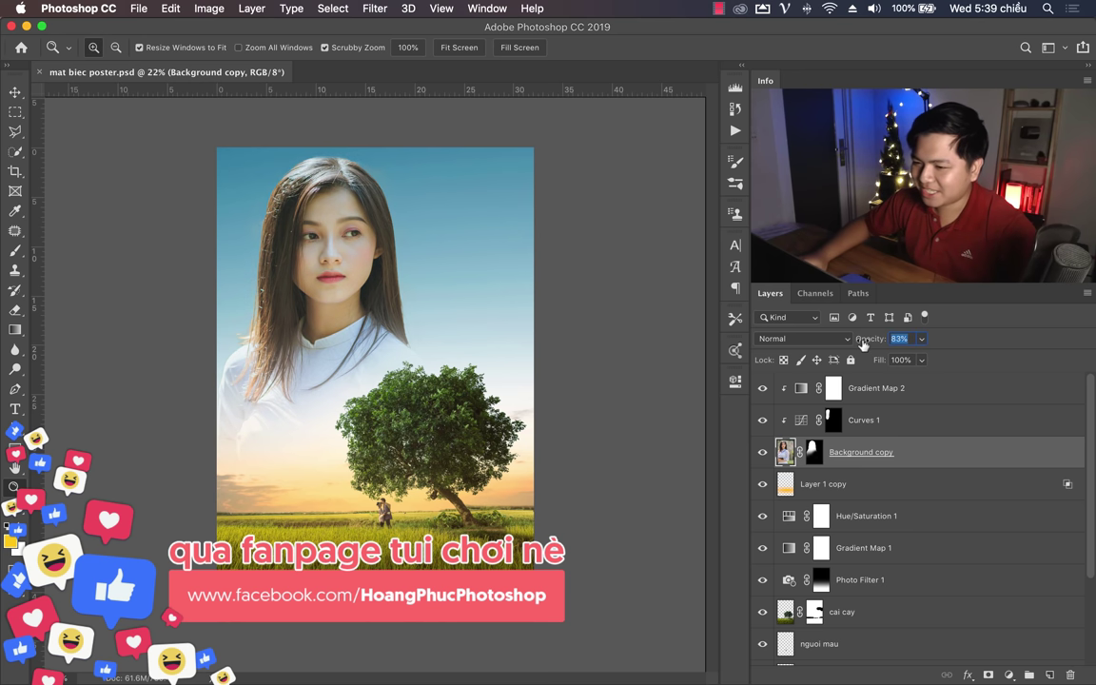
{"action": "key", "text": "Up"}
{"action": "key", "text": "Up"}
{"action": "key", "text": "Up"}
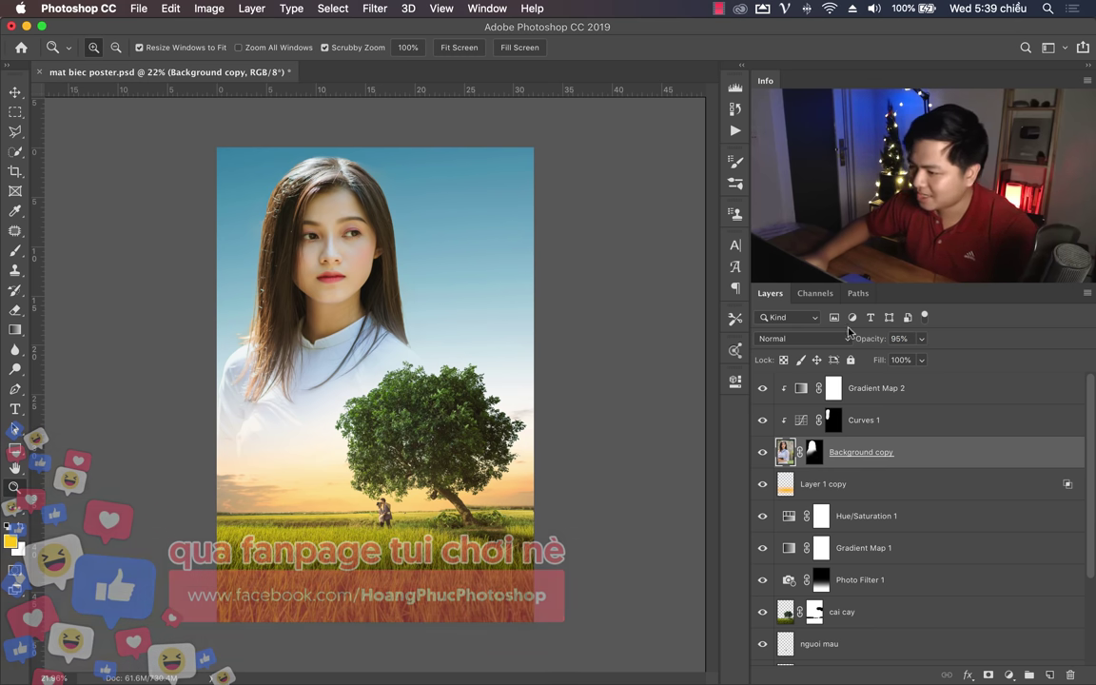
{"action": "scroll", "coordinate": [382, 301], "scroll_direction": "down", "scroll_amount": 2}
{"action": "scroll", "coordinate": [382, 301], "scroll_direction": "down", "scroll_amount": 3}
{"action": "scroll", "coordinate": [395, 285], "scroll_direction": "up", "scroll_amount": 3}
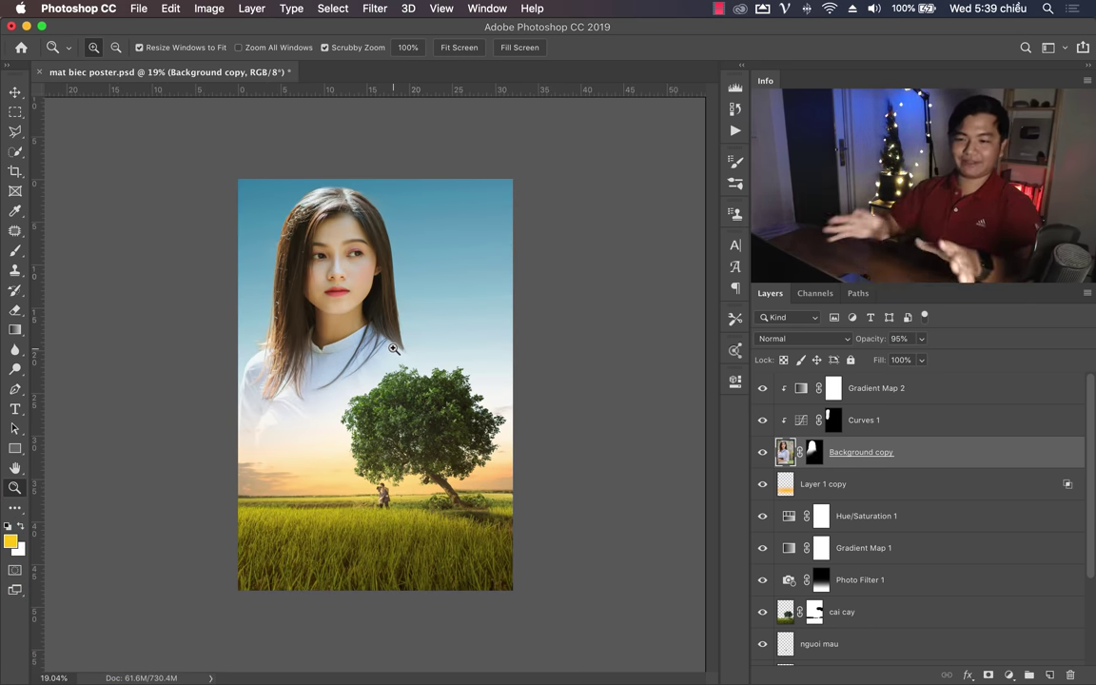
Step: Place Poster Credits.png from Downloads at the bottom of the poster
{"action": "left_click", "coordinate": [142, 655]}
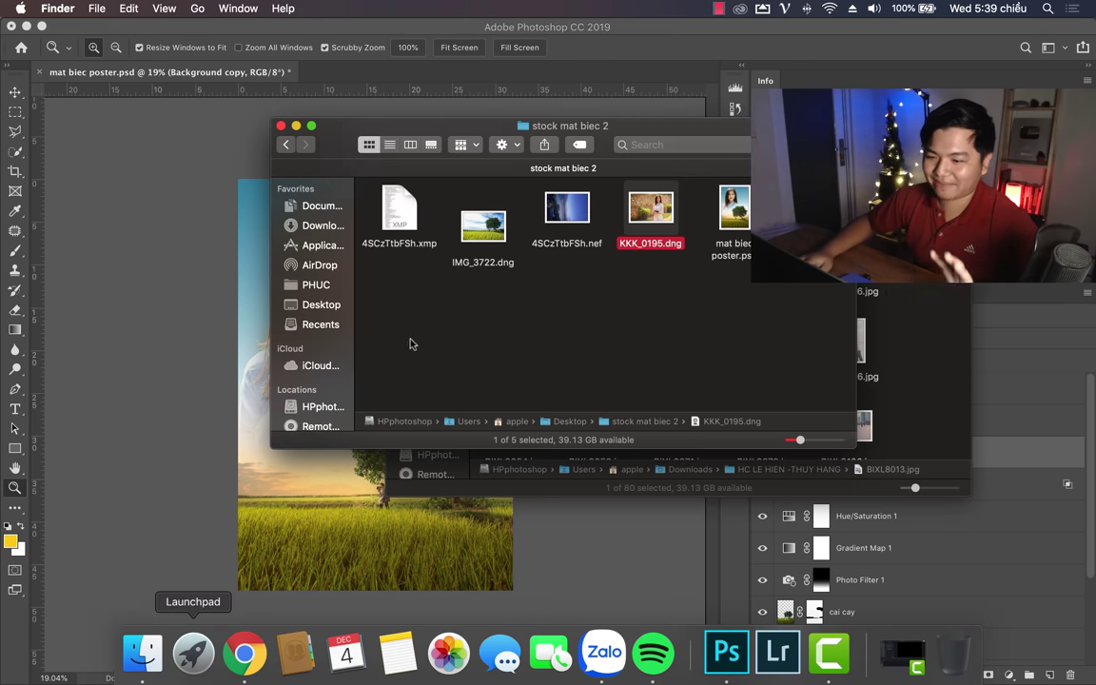
{"action": "left_click", "coordinate": [316, 227]}
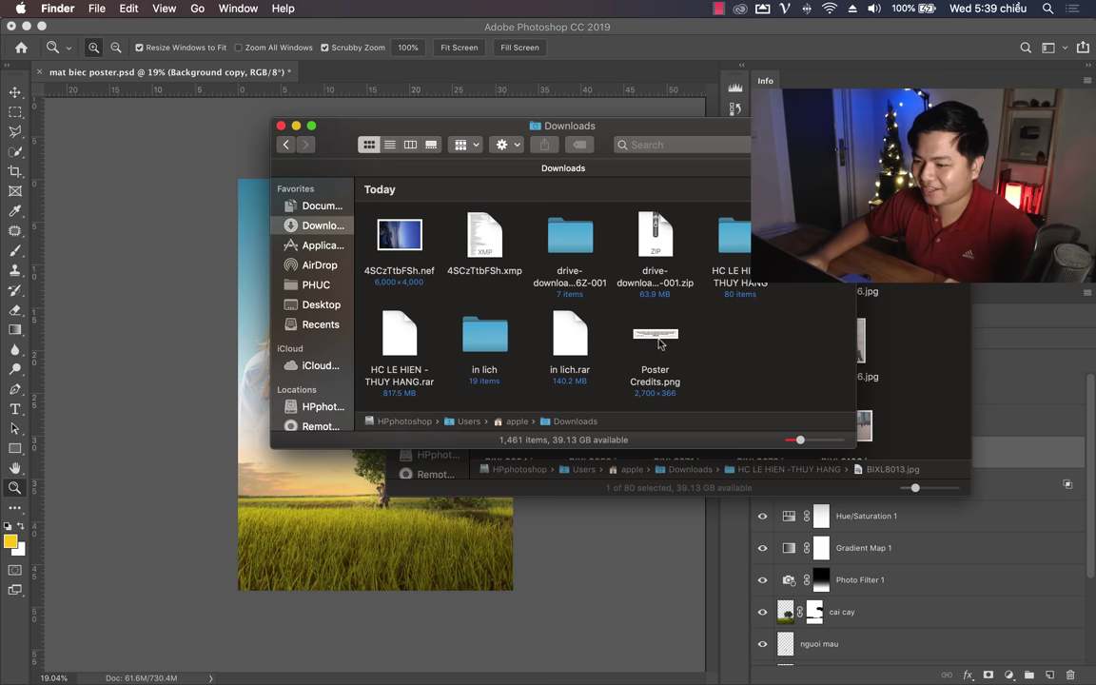
{"action": "left_click_drag", "start_coordinate": [658, 337], "coordinate": [371, 456]}
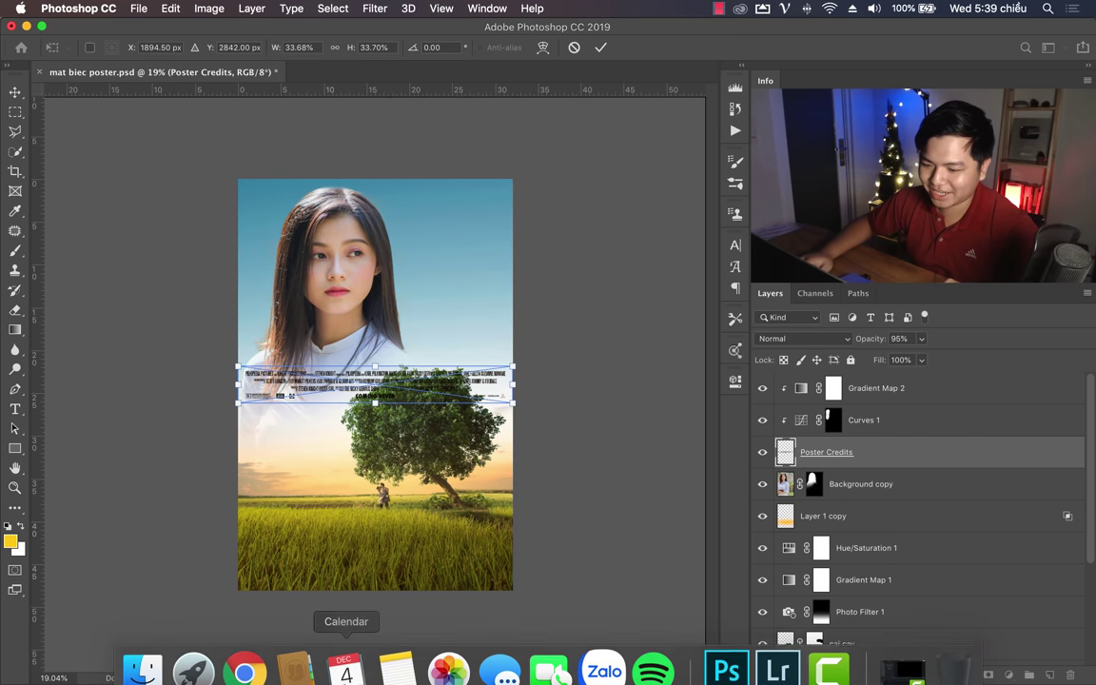
{"action": "left_click_drag", "start_coordinate": [380, 385], "coordinate": [403, 563]}
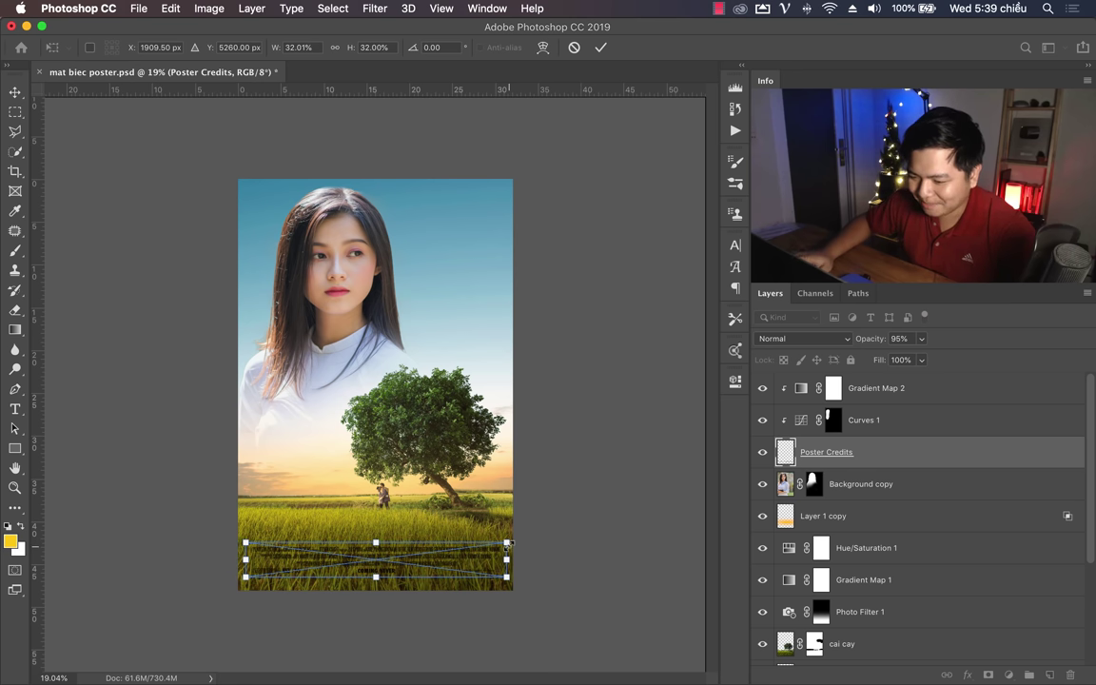
{"action": "key", "text": "Return"}
Step: Invert the credits to white and move the layer to the top of the stack
{"action": "key", "text": "z"}
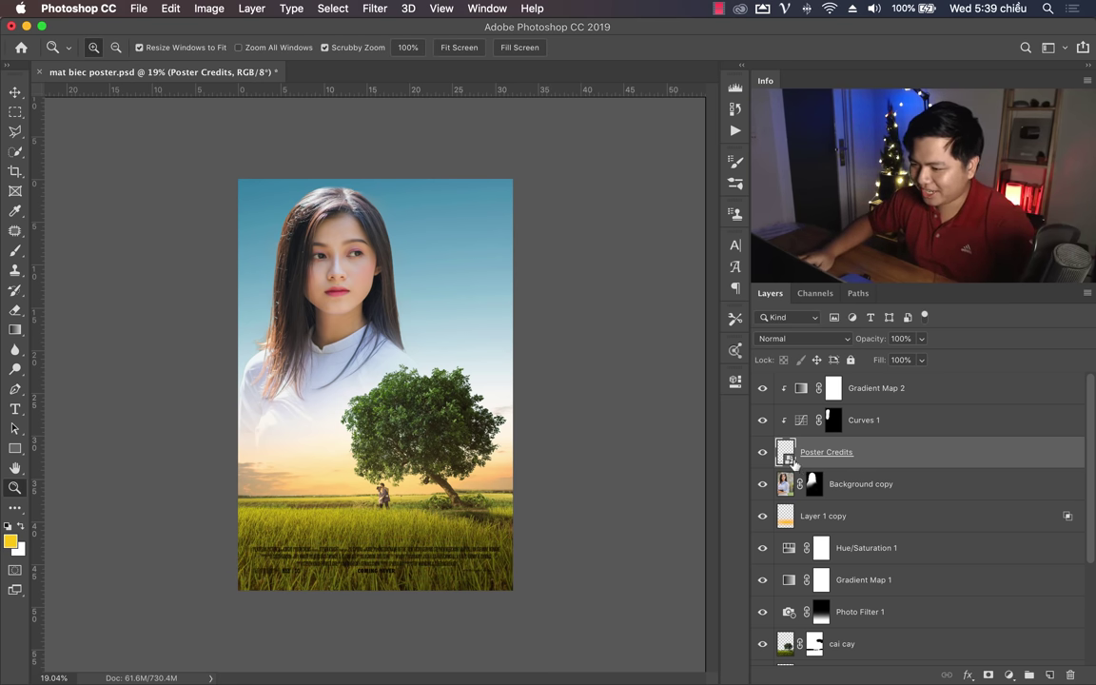
{"action": "key", "text": "super+i"}
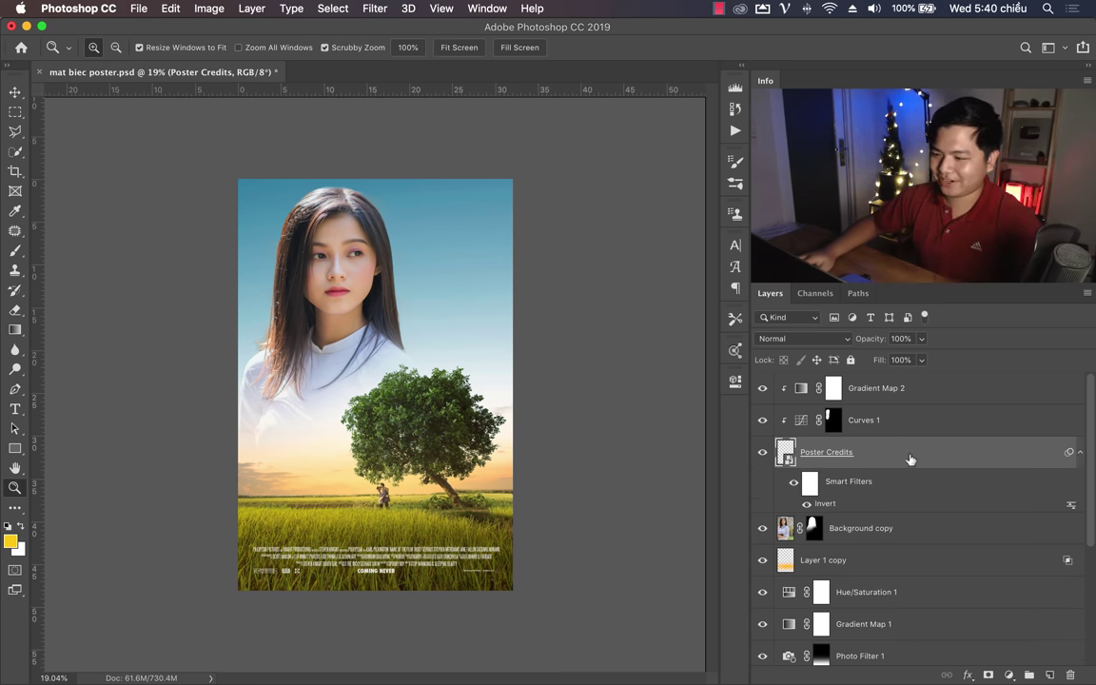
{"action": "left_click_drag", "start_coordinate": [911, 459], "coordinate": [917, 380]}
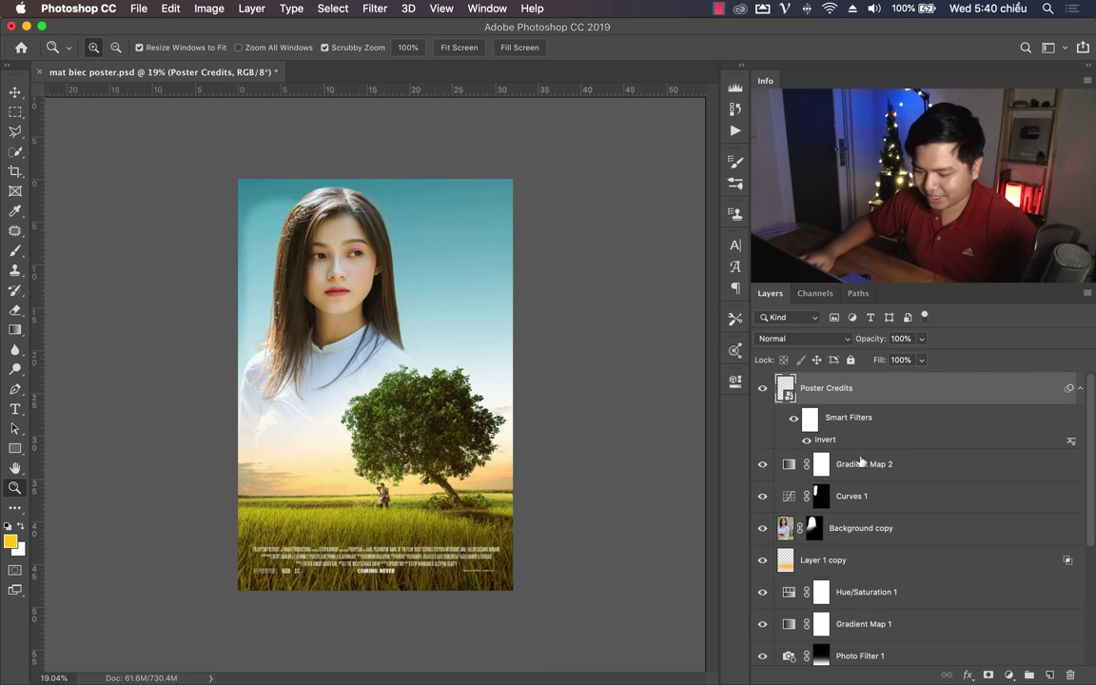
Step: Unclip the credits and clip Gradient Map 2 to Curves 1, Curves 1 to Background copy
{"action": "left_click", "coordinate": [889, 441], "text": "alt"}
{"action": "left_click", "coordinate": [890, 472], "text": "alt"}
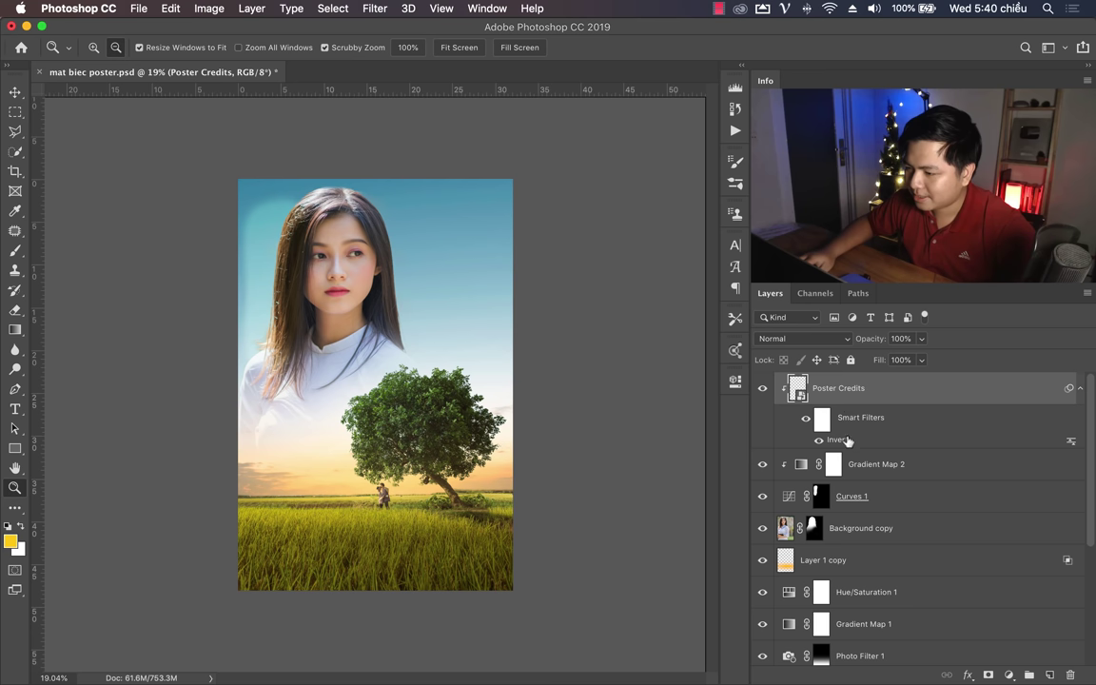
{"action": "left_click", "coordinate": [845, 442], "text": "alt"}
{"action": "left_click", "coordinate": [884, 478], "text": "alt"}
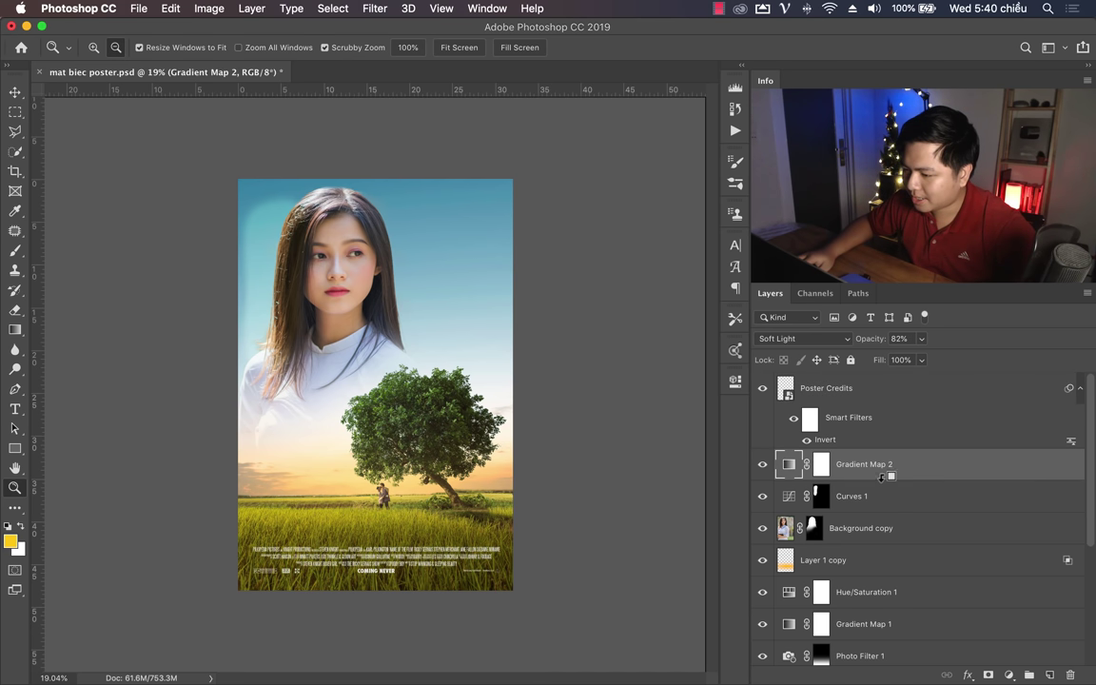
{"action": "left_click", "coordinate": [880, 480], "text": "alt"}
{"action": "left_click", "coordinate": [871, 510], "text": "alt"}
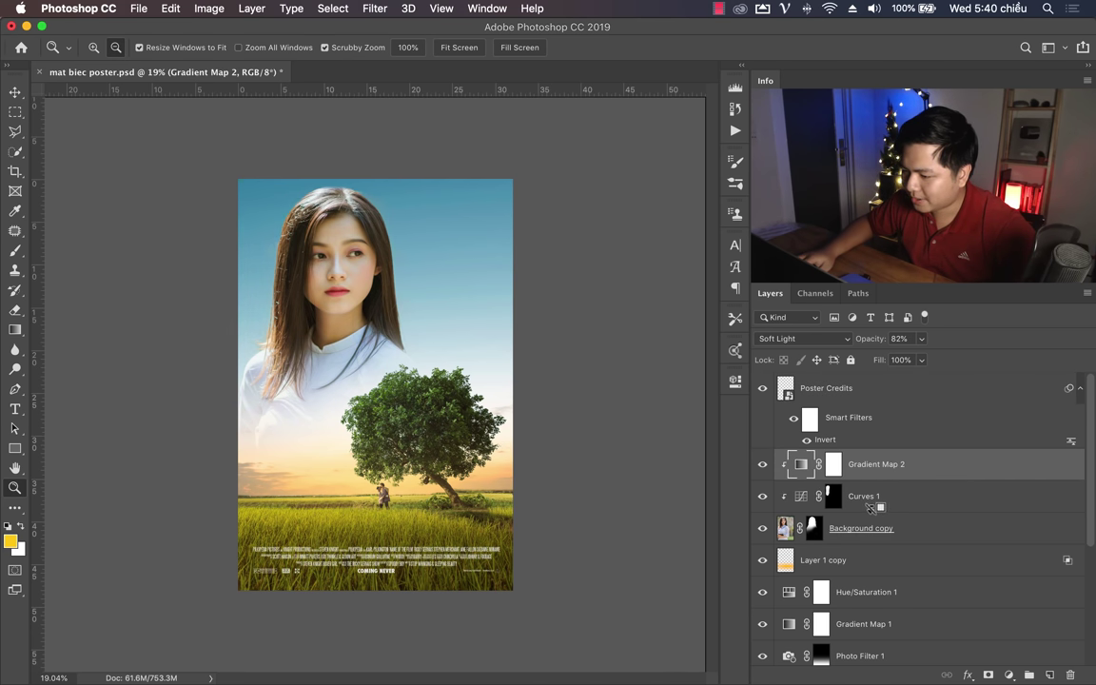
{"action": "left_click", "coordinate": [780, 390]}
{"action": "left_click", "coordinate": [761, 388]}
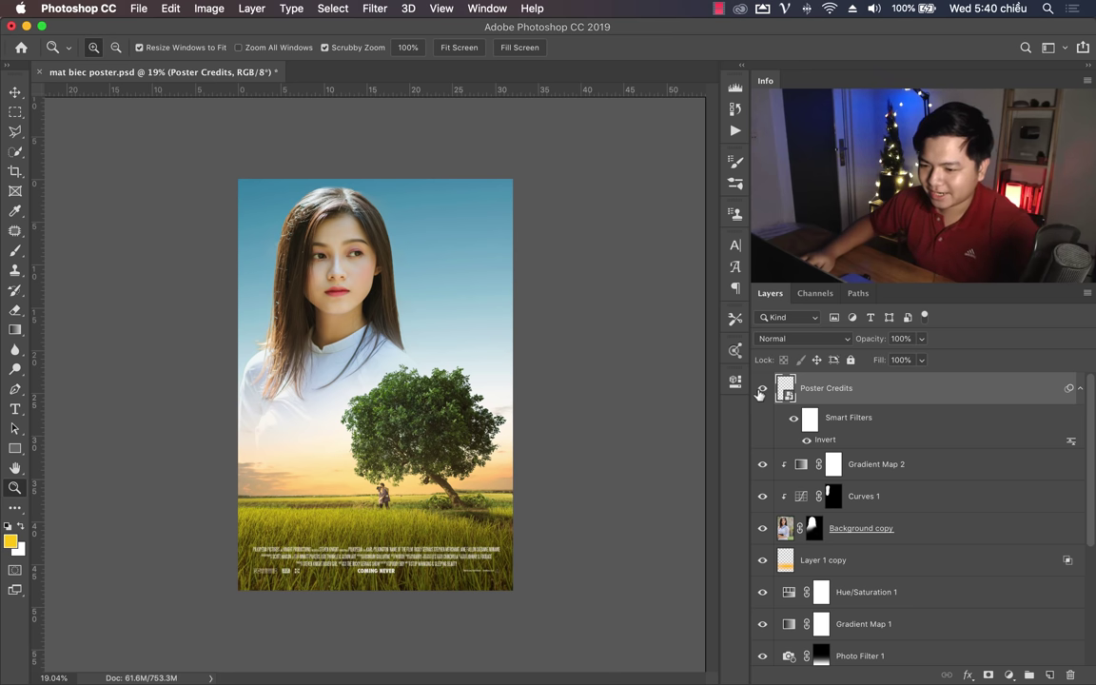
{"action": "left_click_drag", "start_coordinate": [404, 558], "coordinate": [423, 556]}
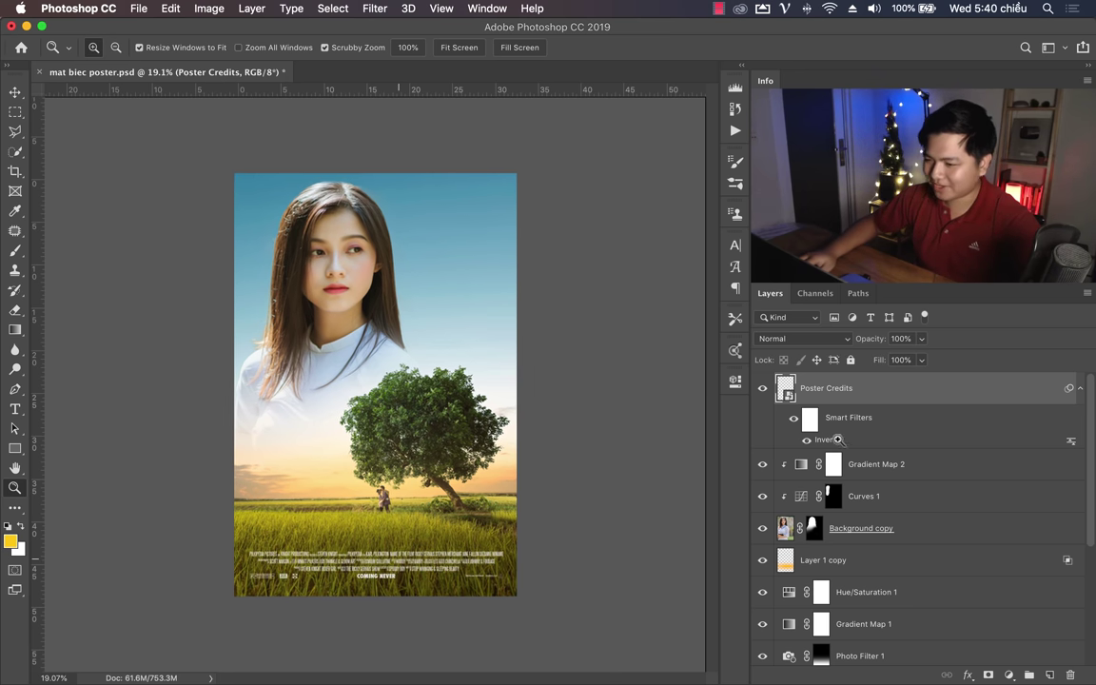
Step: Group Gradient Map 2, Curves 1 and Background copy into Group 1
{"action": "left_click", "coordinate": [940, 469]}
{"action": "scroll", "coordinate": [913, 478], "scroll_direction": "down", "scroll_amount": 3}
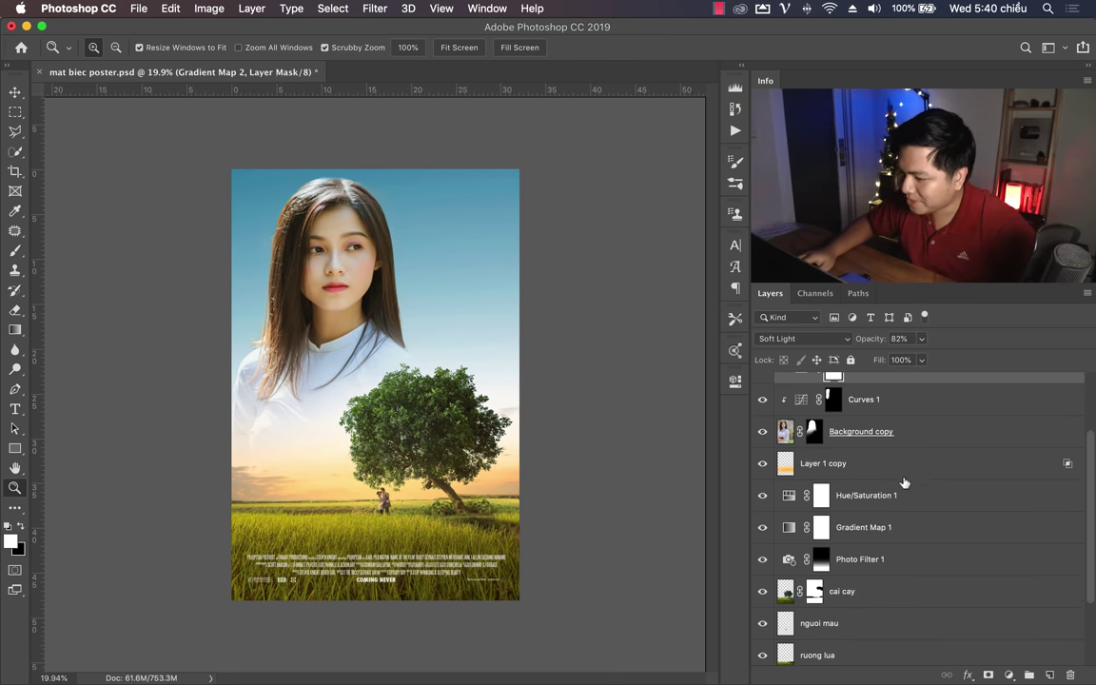
{"action": "left_click", "coordinate": [937, 449], "text": "shift"}
{"action": "scroll", "coordinate": [935, 437], "scroll_direction": "up", "scroll_amount": 3}
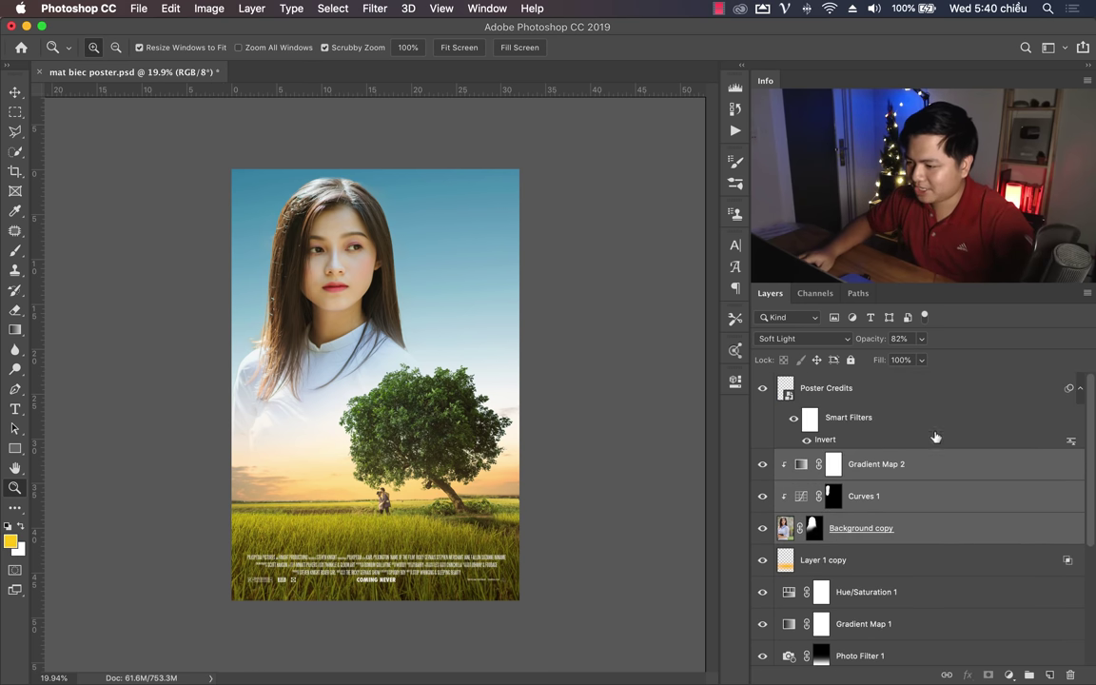
{"action": "key", "text": "ctrl+g"}
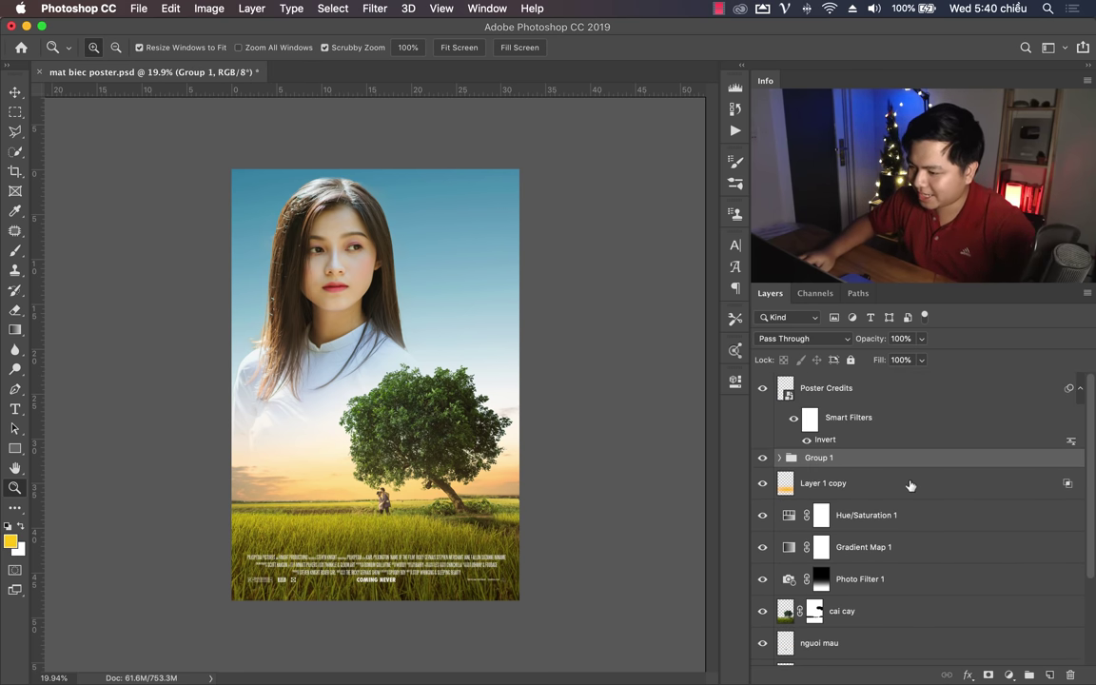
Step: Group the background layers from Layer 1 copy to bau troi into Group 2, then check both groups
{"action": "left_click", "coordinate": [910, 485]}
{"action": "scroll", "coordinate": [910, 482], "scroll_direction": "down", "scroll_amount": 2}
{"action": "scroll", "coordinate": [894, 570], "scroll_direction": "down", "scroll_amount": 2}
{"action": "left_click", "coordinate": [889, 618], "text": "shift"}
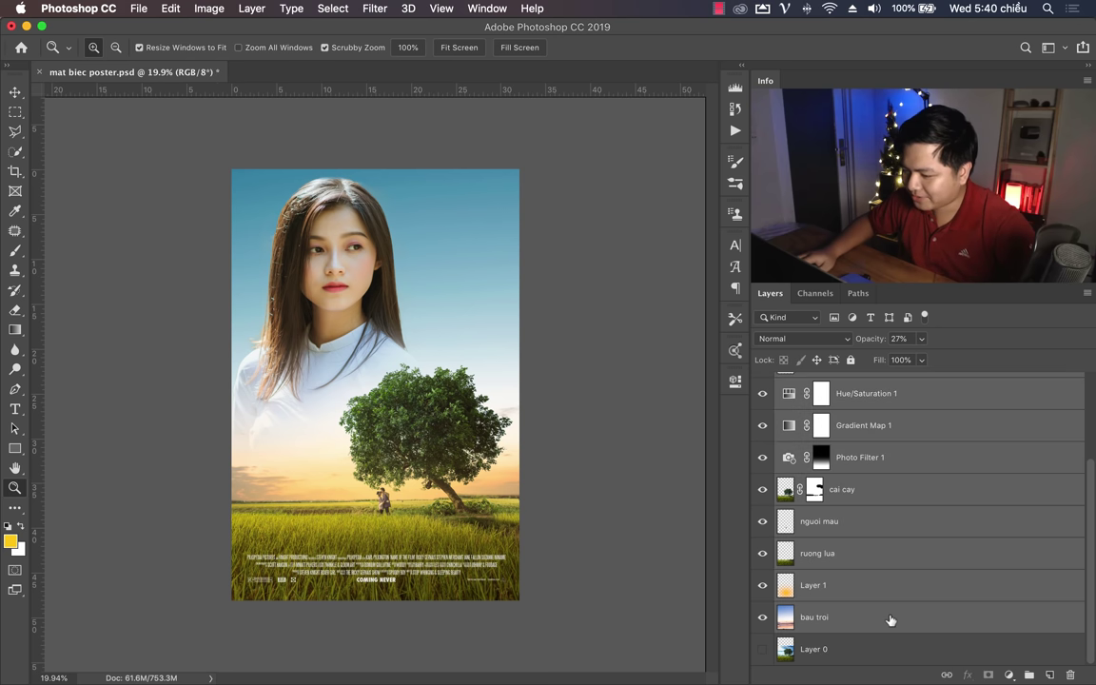
{"action": "key", "text": "ctrl+g"}
{"action": "left_click", "coordinate": [762, 477]}
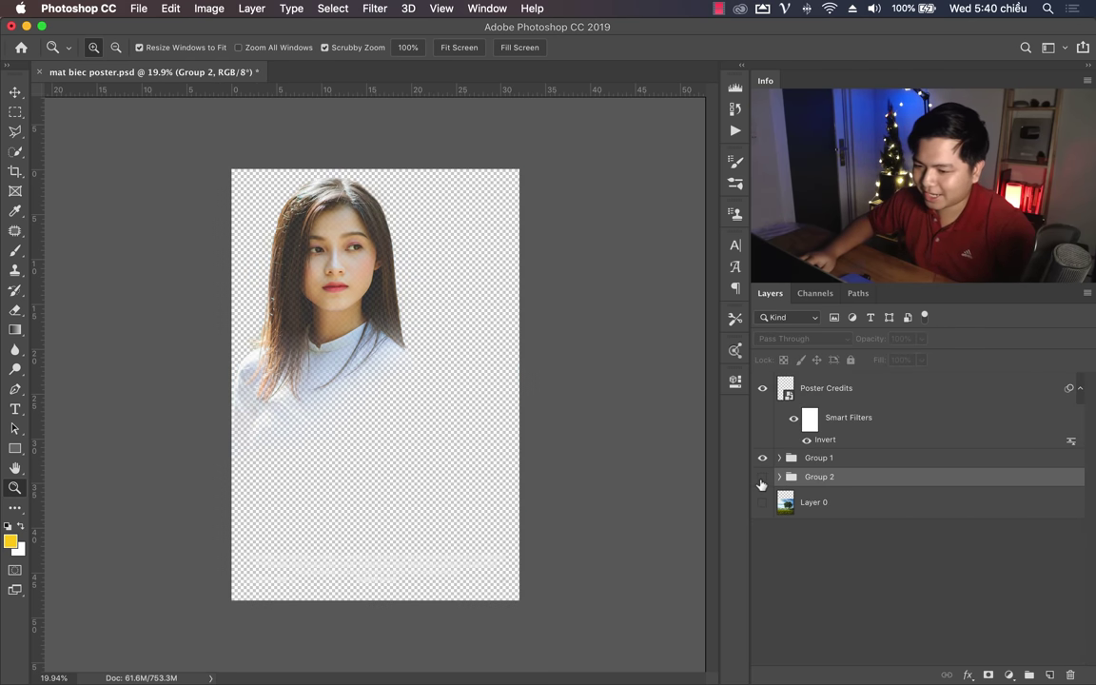
{"action": "left_click", "coordinate": [761, 459]}
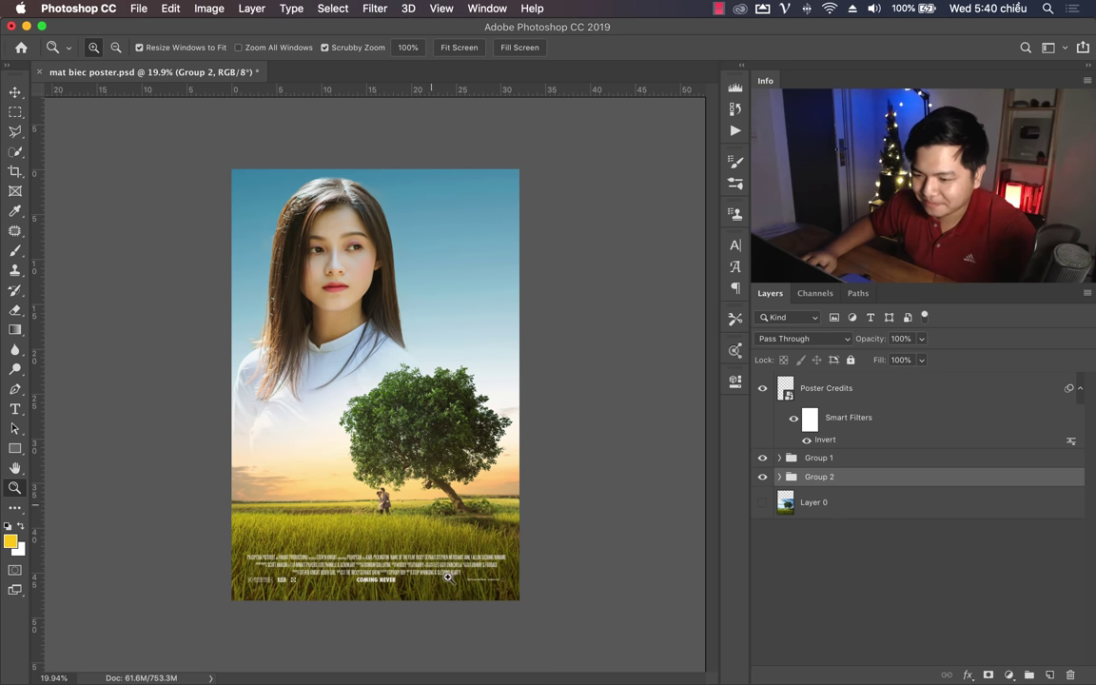
Step: Type the two-line title 'MẮT' / 'BIẾC' in the sky right of the girl's face
{"action": "key", "text": "t"}
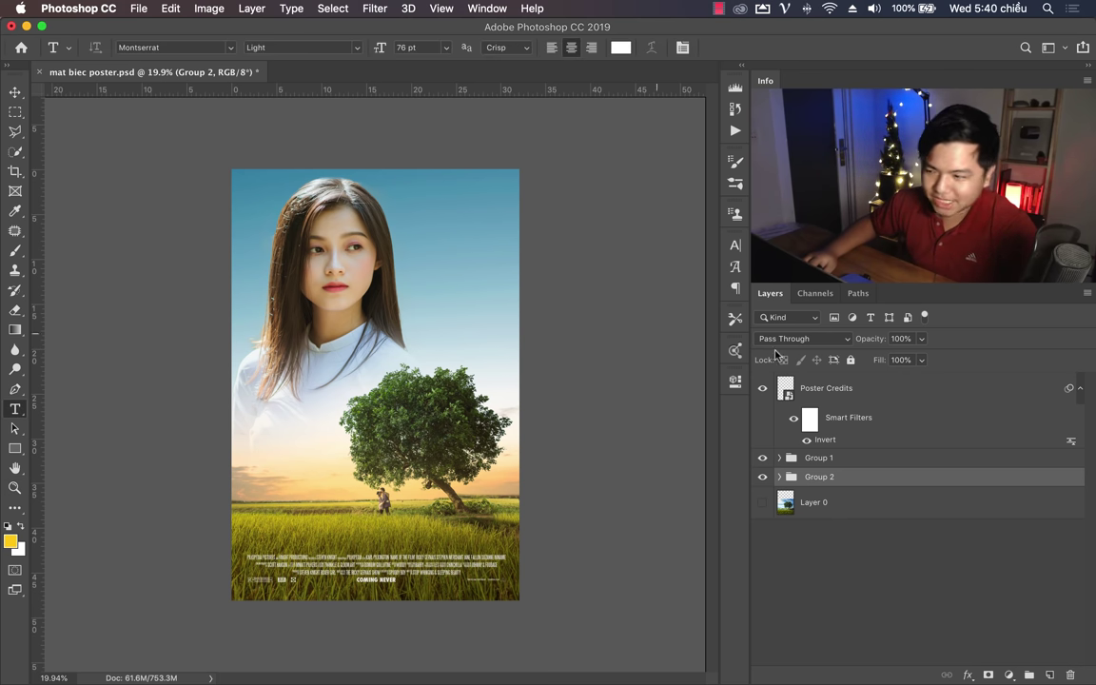
{"action": "left_click", "coordinate": [856, 388]}
{"action": "left_click", "coordinate": [244, 656]}
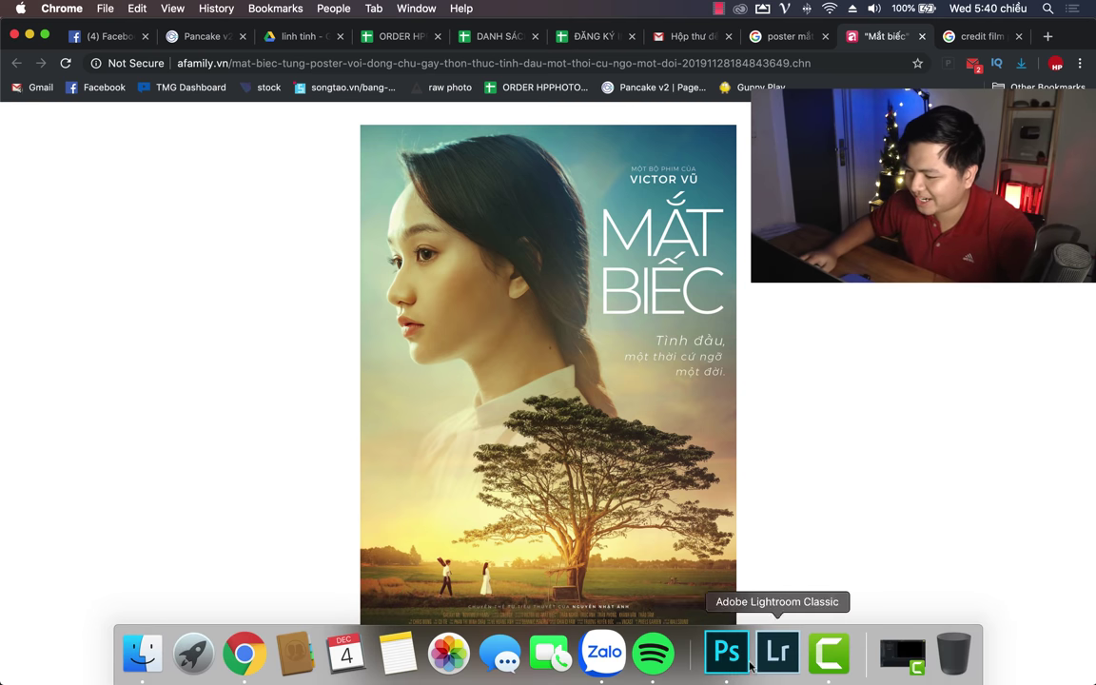
{"action": "left_click", "coordinate": [725, 655]}
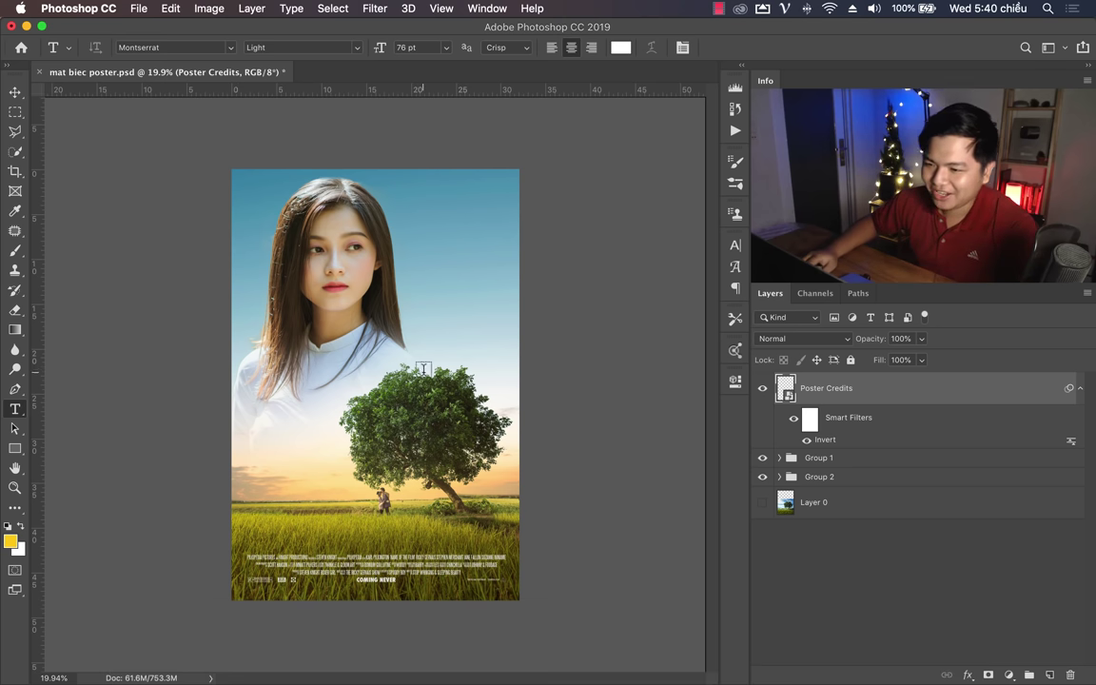
{"action": "left_click", "coordinate": [456, 252]}
{"action": "type", "text": "M"}
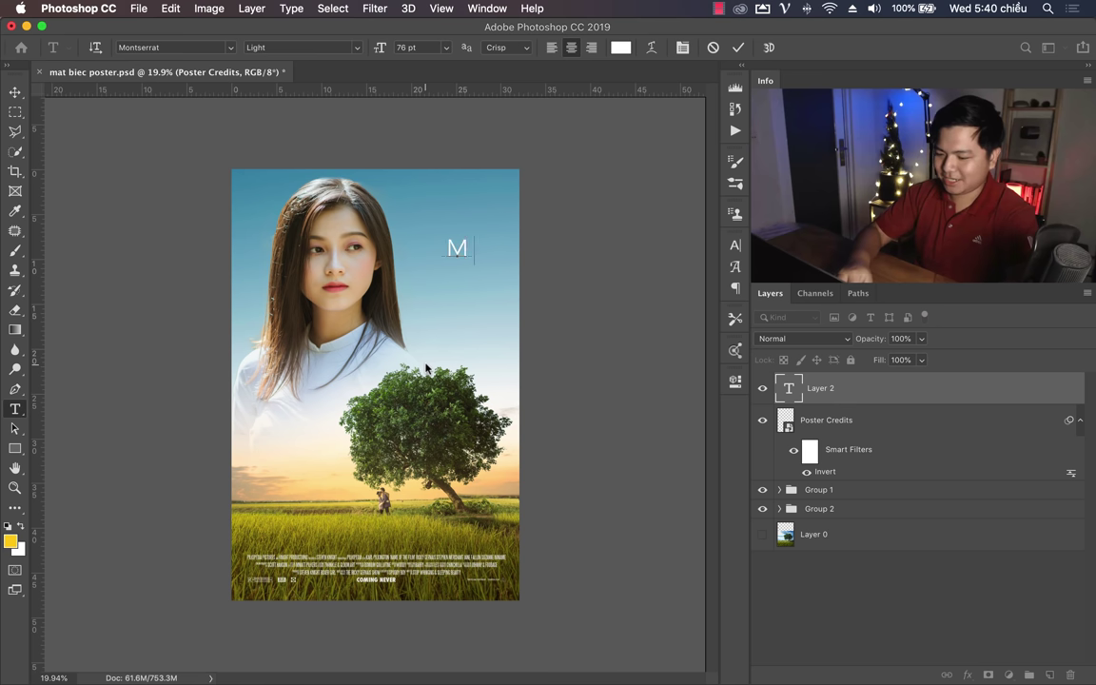
{"action": "type", "text": "ẮT"}
{"action": "key", "text": "Return"}
{"action": "type", "text": "BIẾC"}
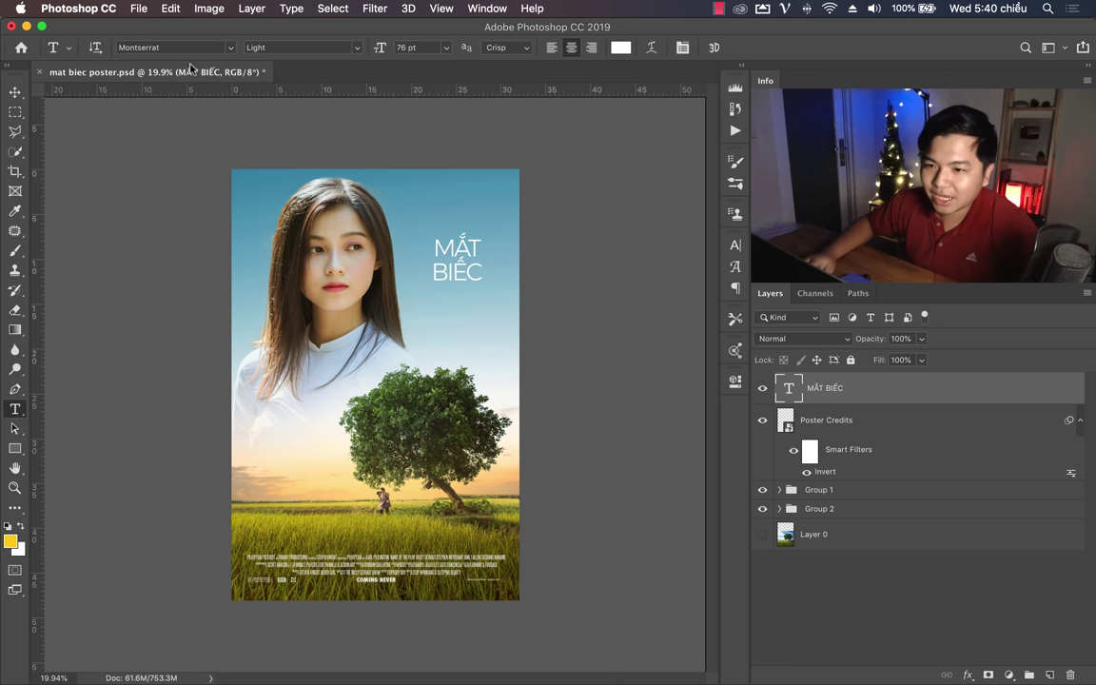
Step: Zoom in on the title and compare it with the reference Mắt Biếc poster in Chrome
{"action": "key", "text": "z"}
{"action": "mouse_move", "coordinate": [466, 266]}
{"action": "left_mouse_down"}
{"action": "mouse_move", "coordinate": [564, 267]}
{"action": "mouse_move", "coordinate": [496, 281]}
{"action": "mouse_move", "coordinate": [509, 282]}
{"action": "left_mouse_up"}
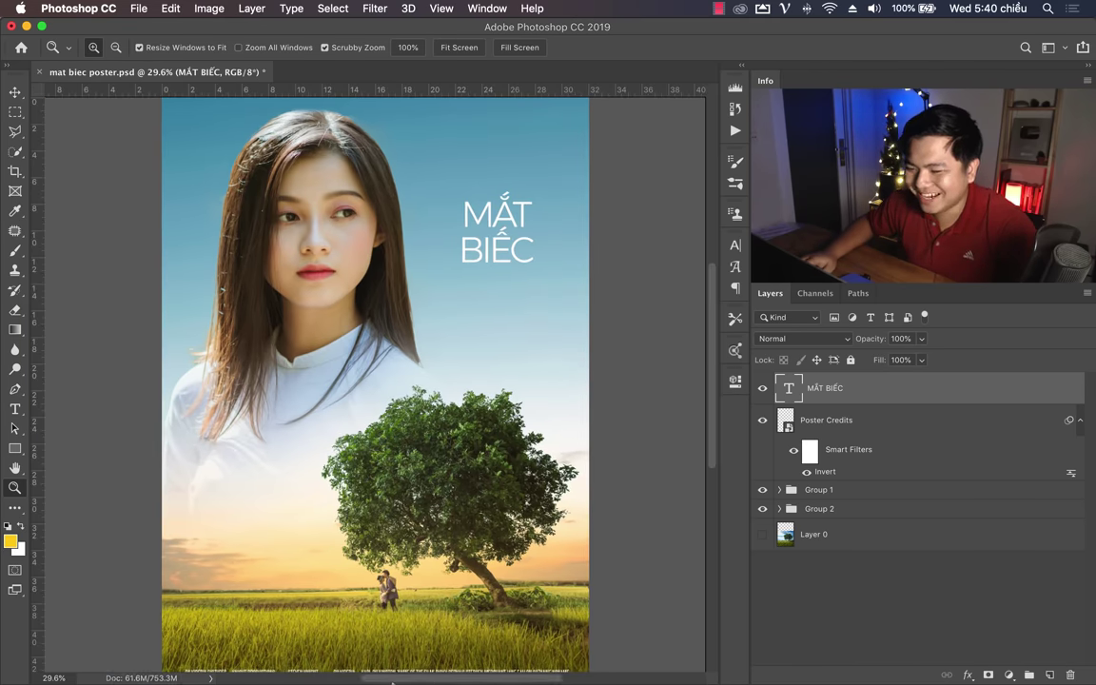
{"action": "left_click", "coordinate": [245, 656]}
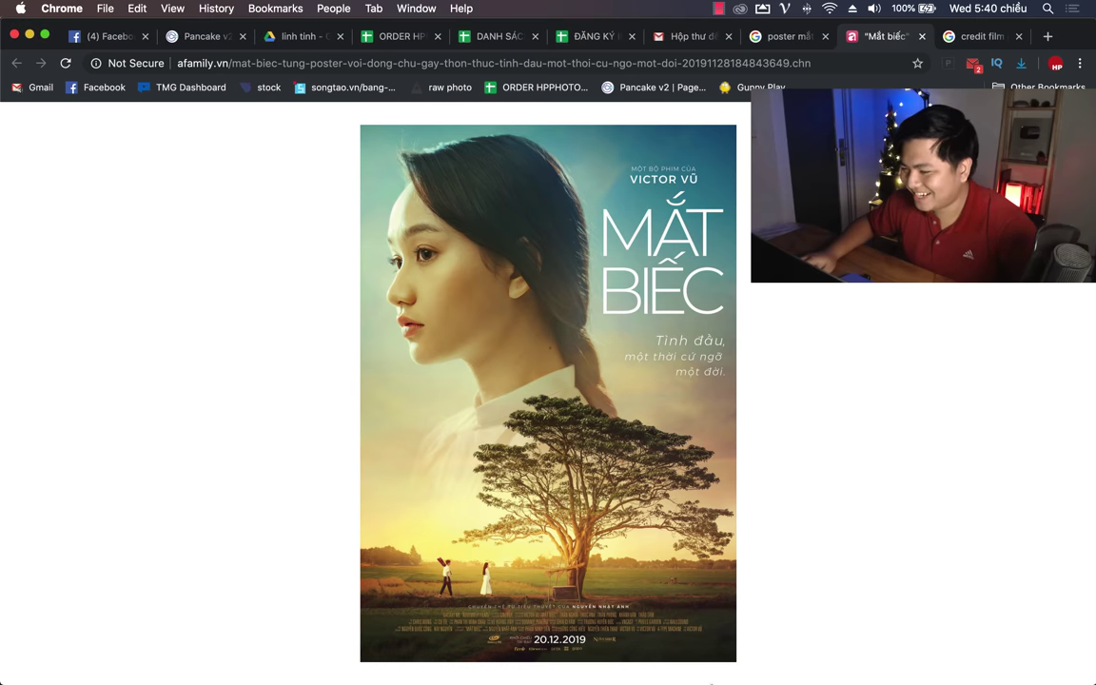
{"action": "mouse_move", "coordinate": [726, 653]}
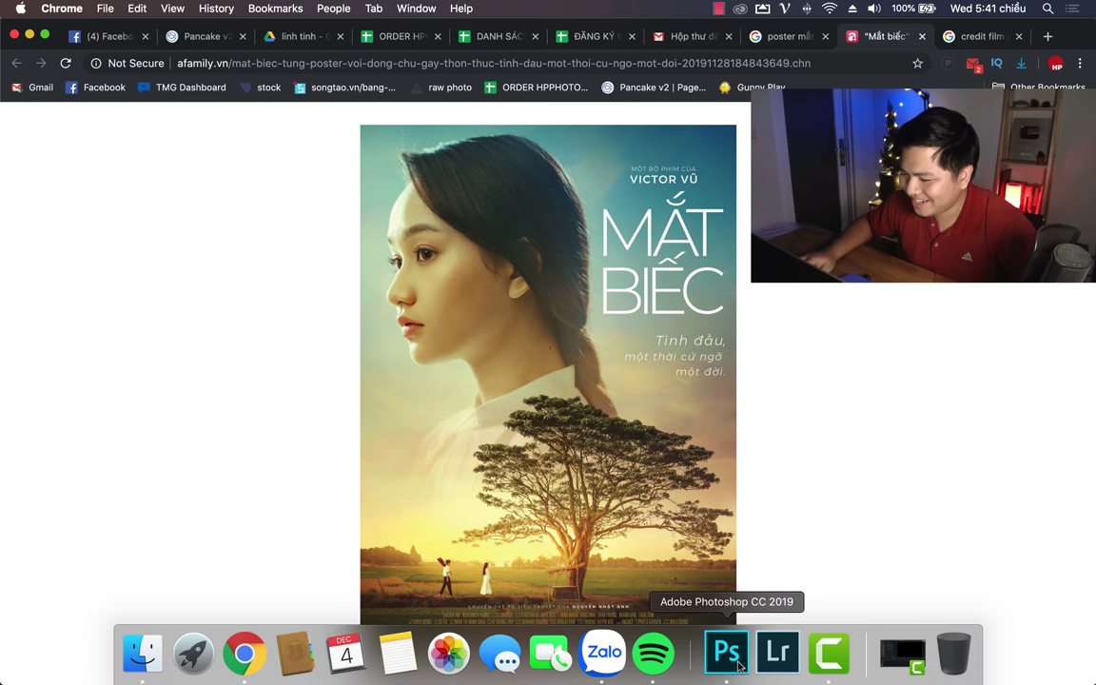
{"action": "right_click", "coordinate": [724, 667]}
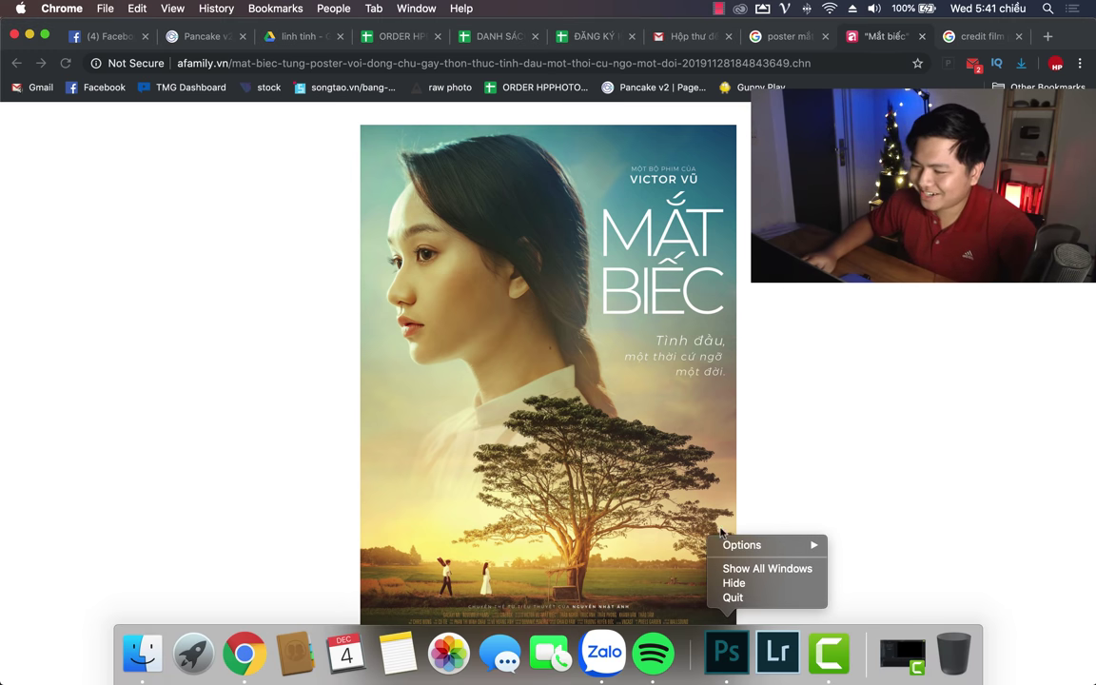
{"action": "left_click", "coordinate": [726, 653]}
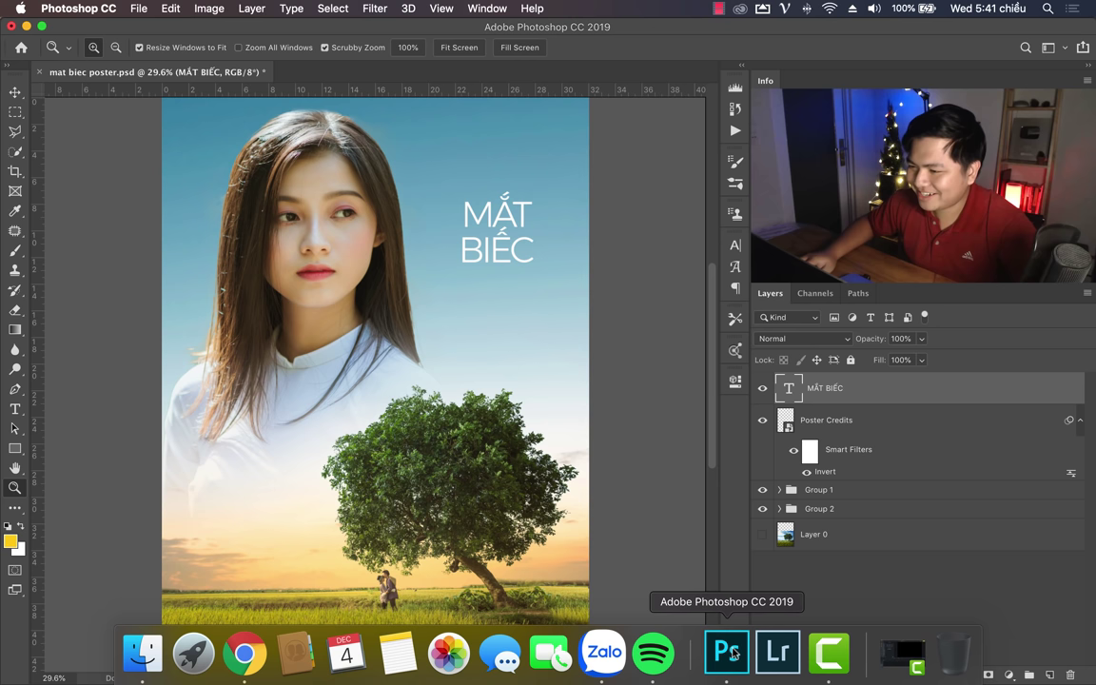
Step: Hide the rulers and enlarge the MẮT BIẾC title with Free Transform
{"action": "key", "text": "t"}
{"action": "double_click", "coordinate": [508, 250]}
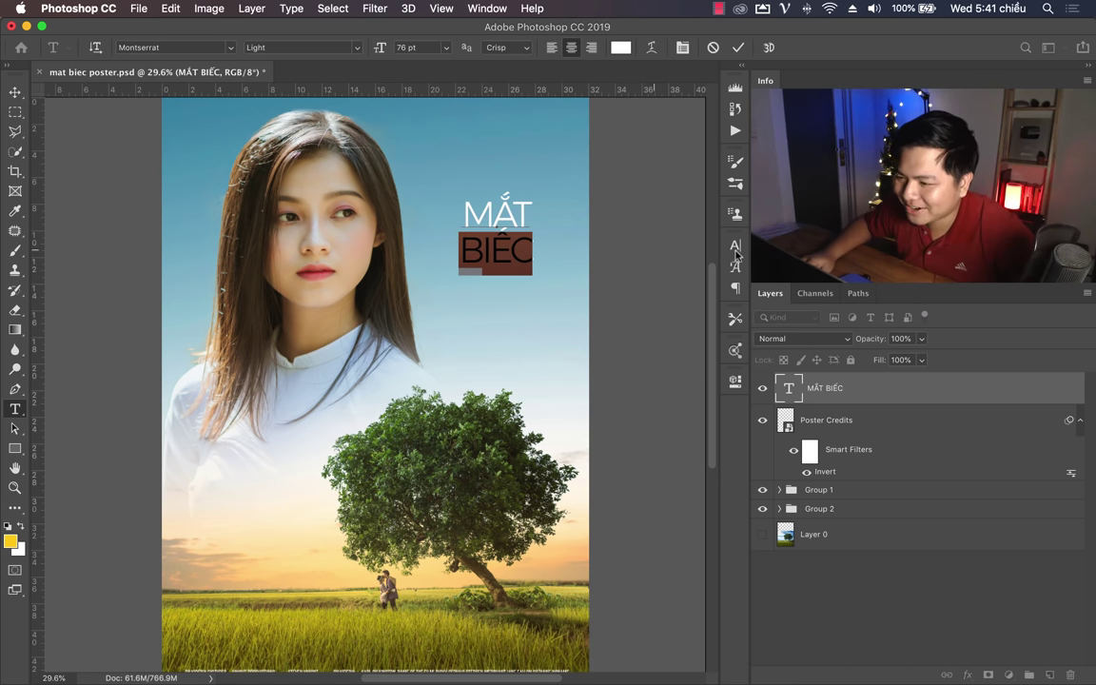
{"action": "left_click", "coordinate": [730, 247]}
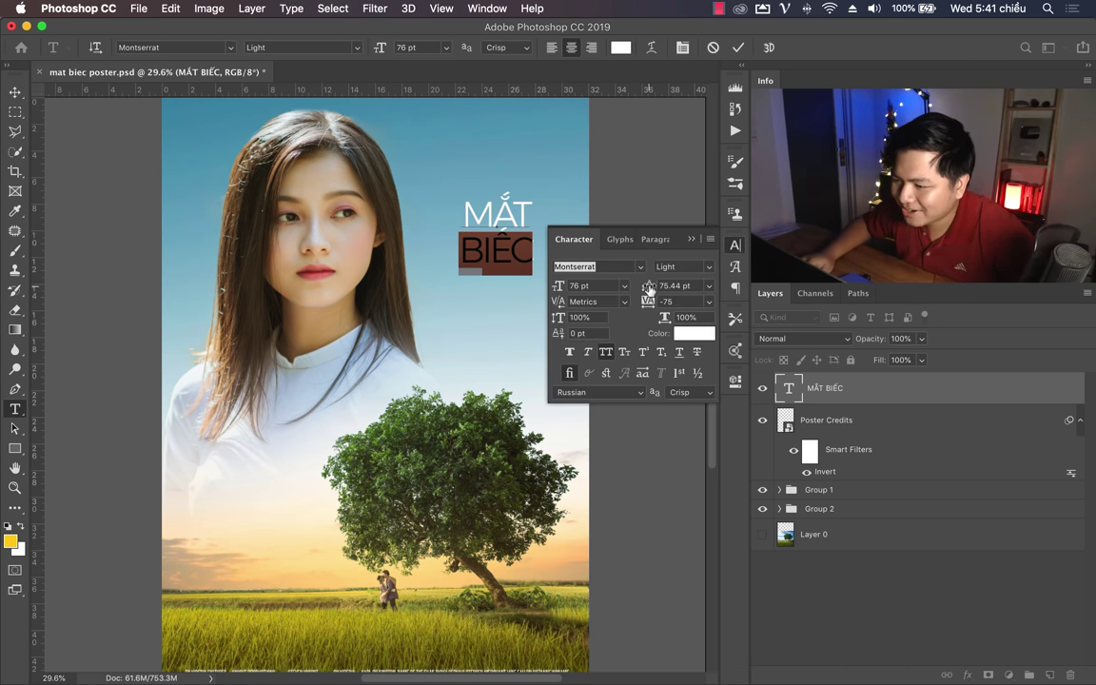
{"action": "left_click", "coordinate": [895, 395]}
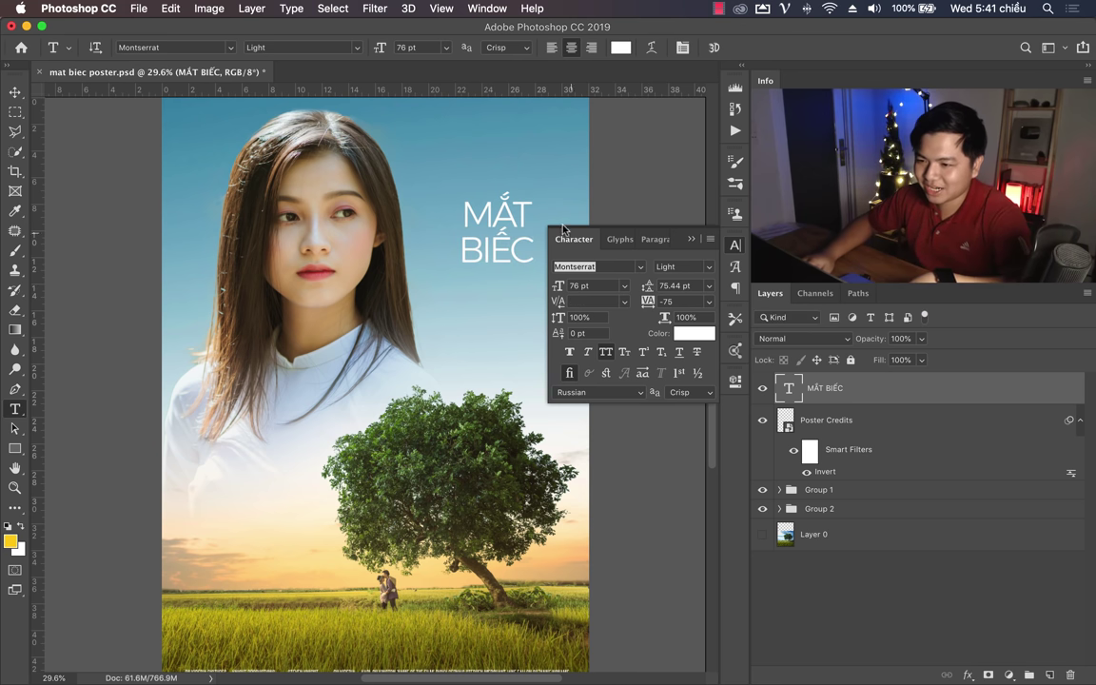
{"action": "key", "text": "super+r"}
{"action": "left_click", "coordinate": [693, 243]}
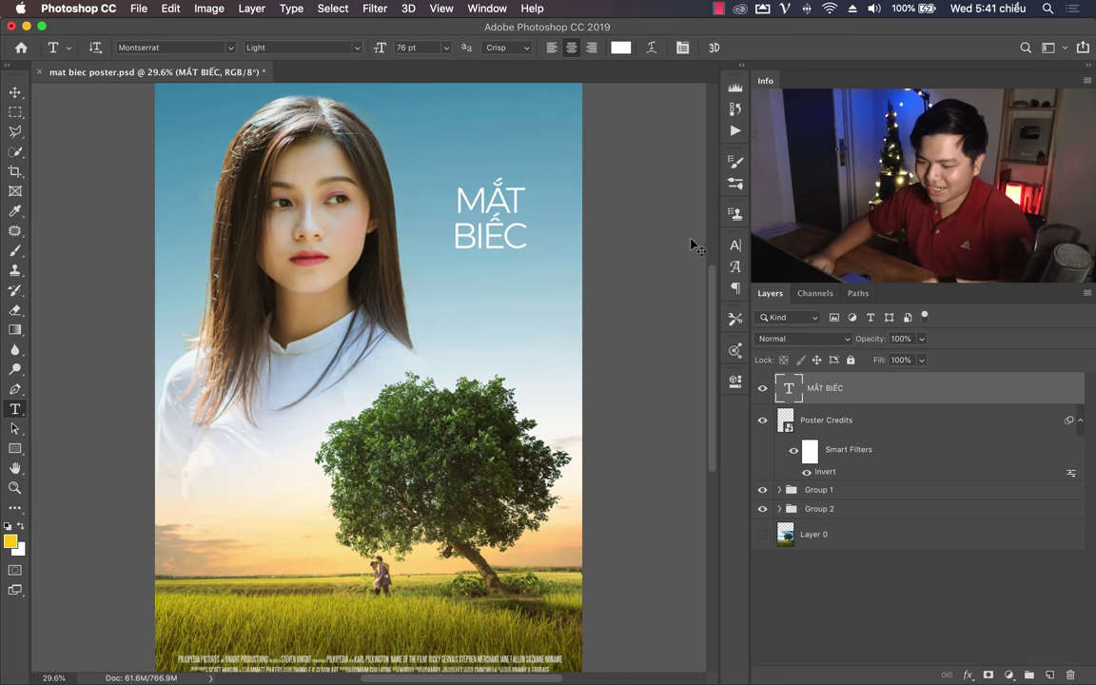
{"action": "key", "text": "super+t"}
{"action": "left_click_drag", "start_coordinate": [539, 164], "coordinate": [589, 146]}
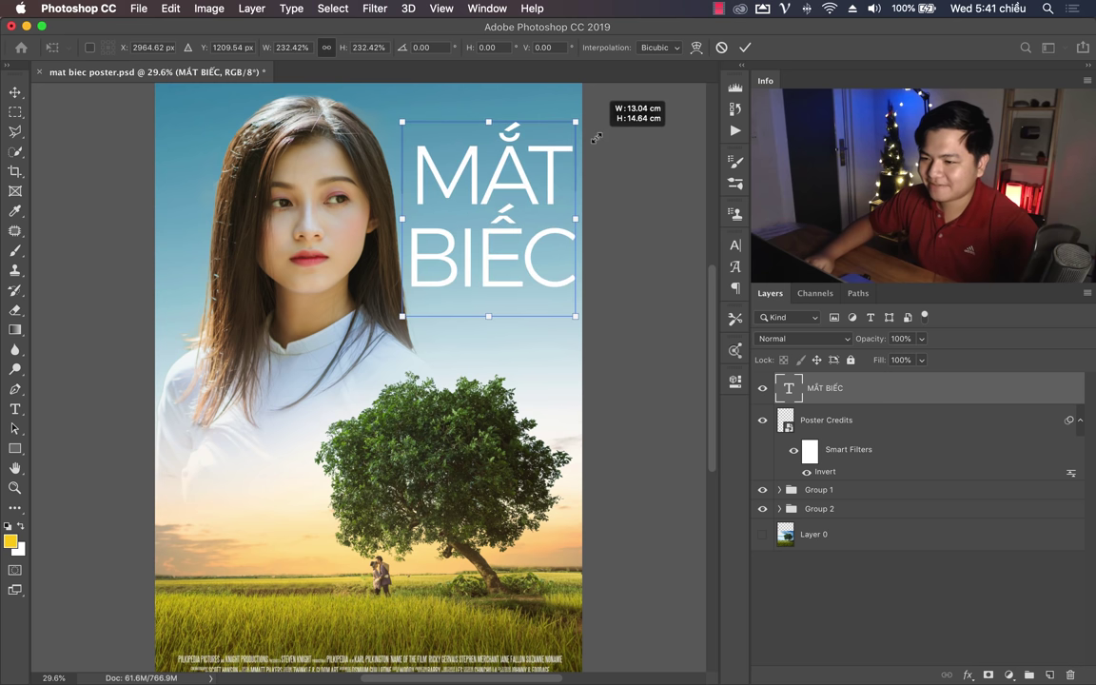
{"action": "key", "text": "Return"}
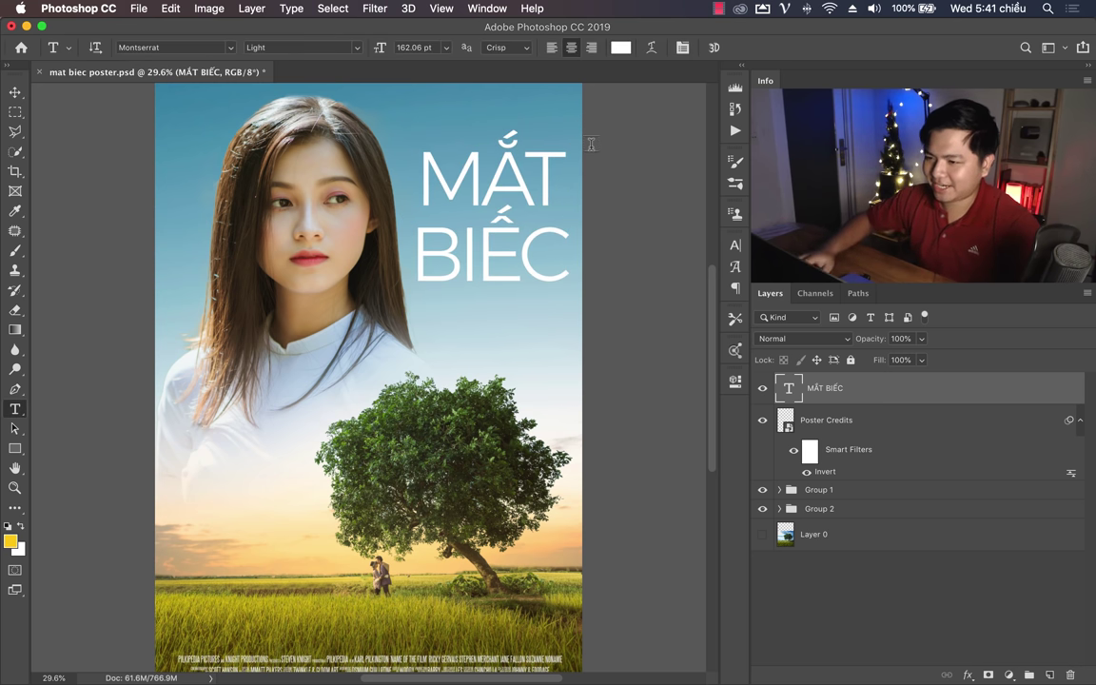
Step: Shrink the title to about 152 pt, tighten leading to 130.87 pt, and nudge it lower
{"action": "double_click", "coordinate": [533, 273]}
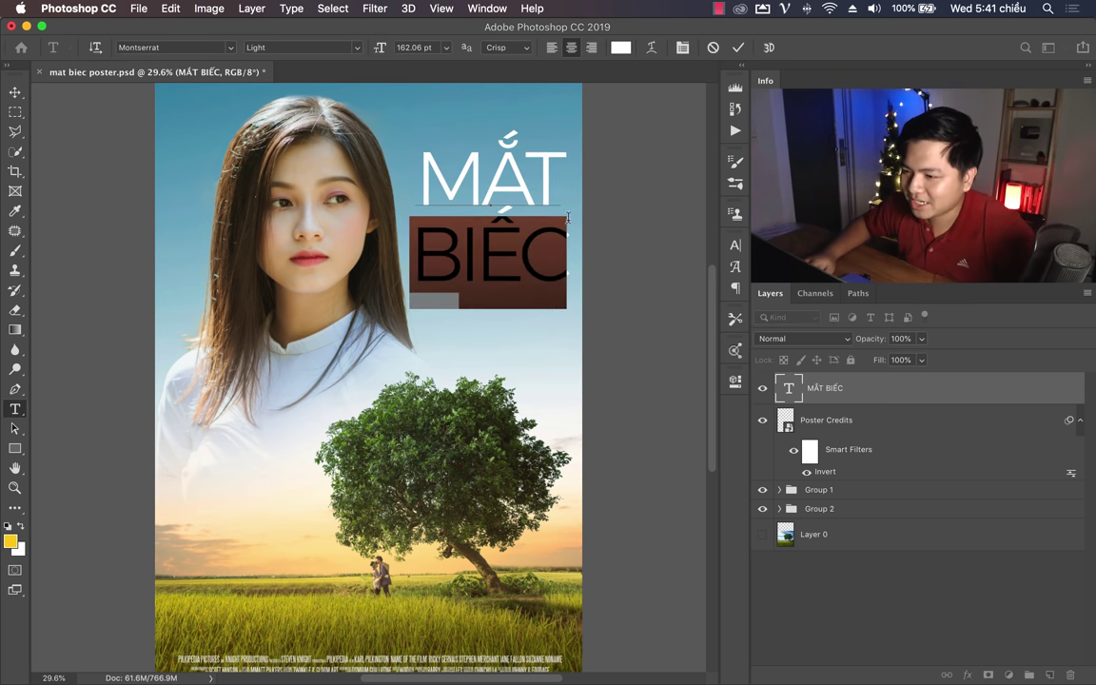
{"action": "left_click", "coordinate": [733, 246]}
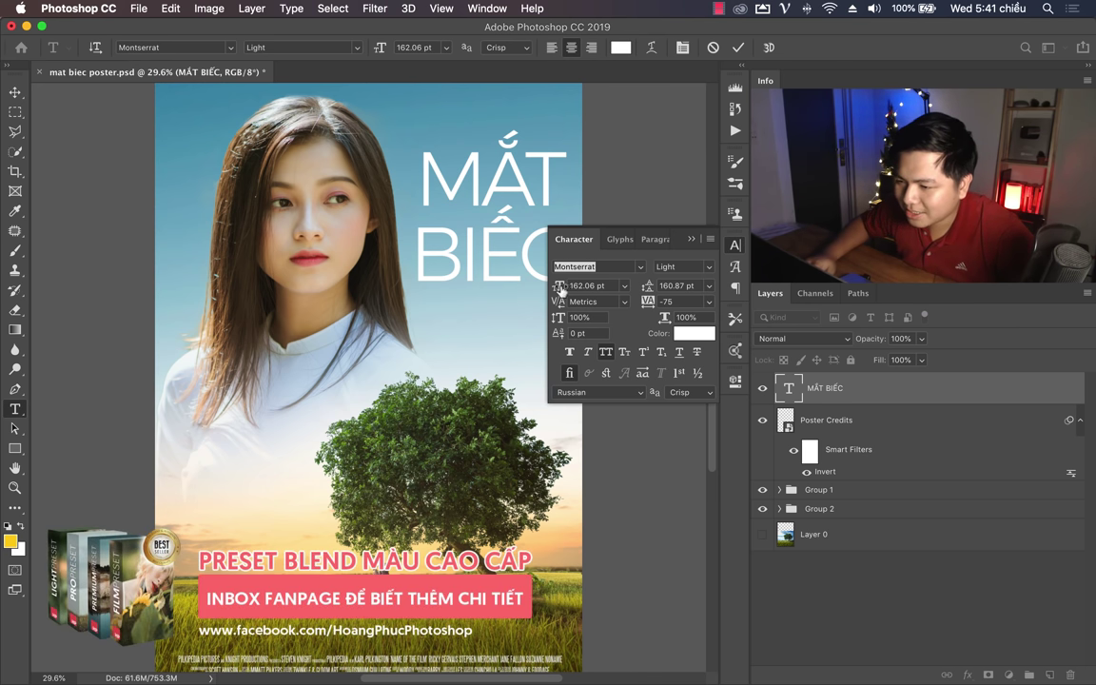
{"action": "left_click_drag", "start_coordinate": [565, 287], "coordinate": [554, 290]}
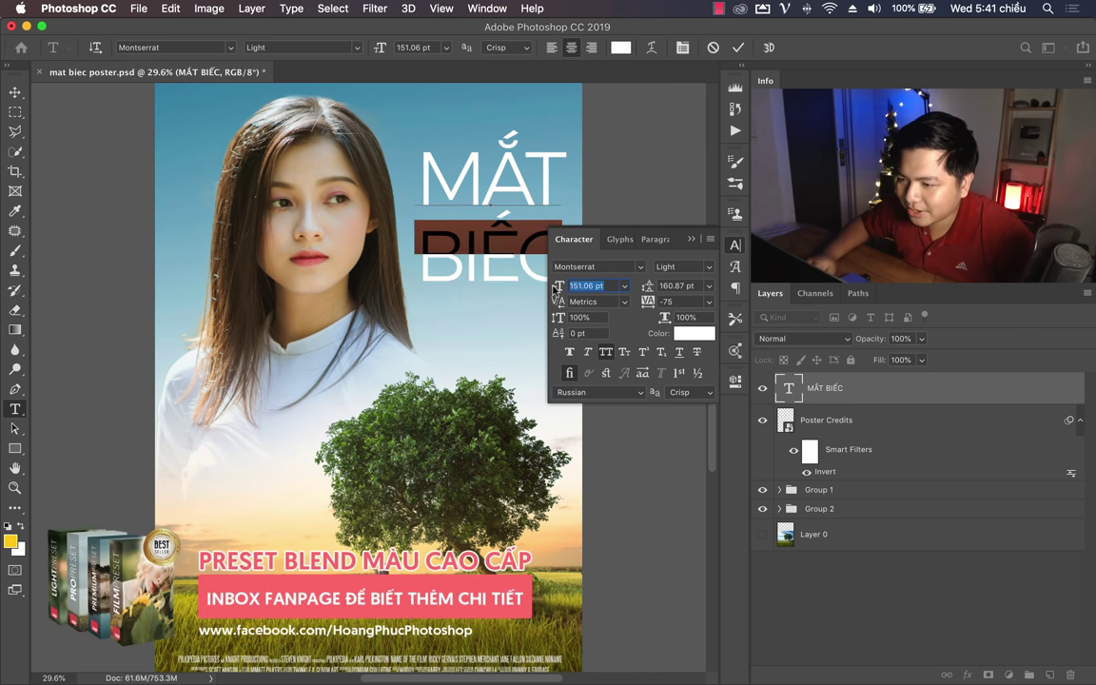
{"action": "double_click", "coordinate": [470, 253]}
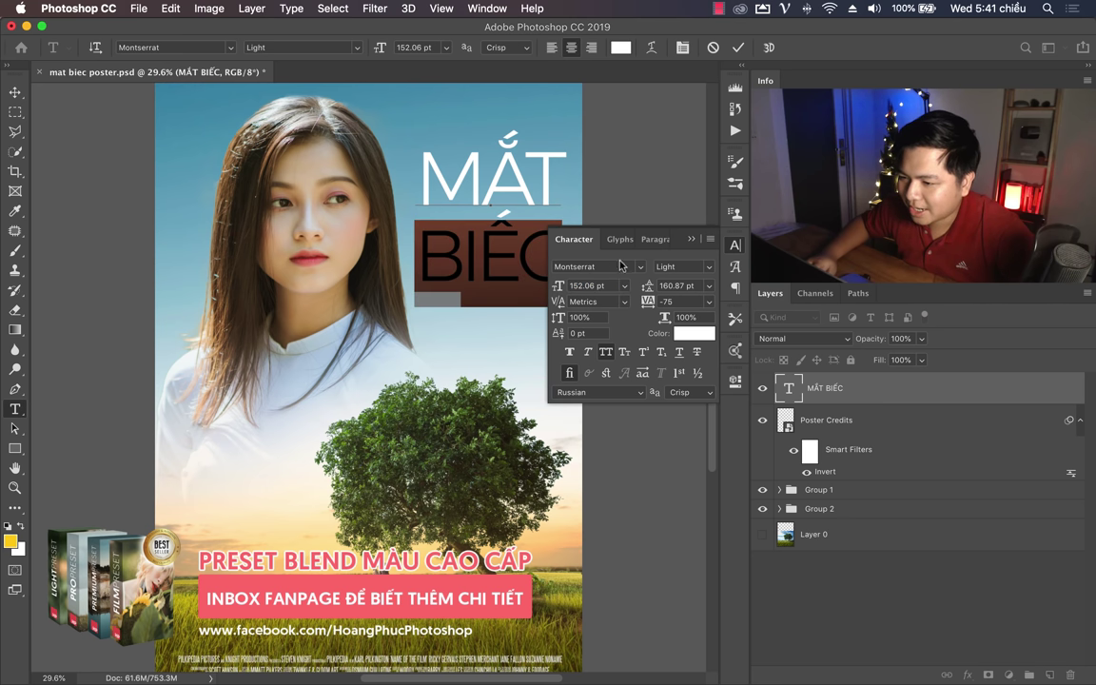
{"action": "left_click_drag", "start_coordinate": [648, 287], "coordinate": [625, 283]}
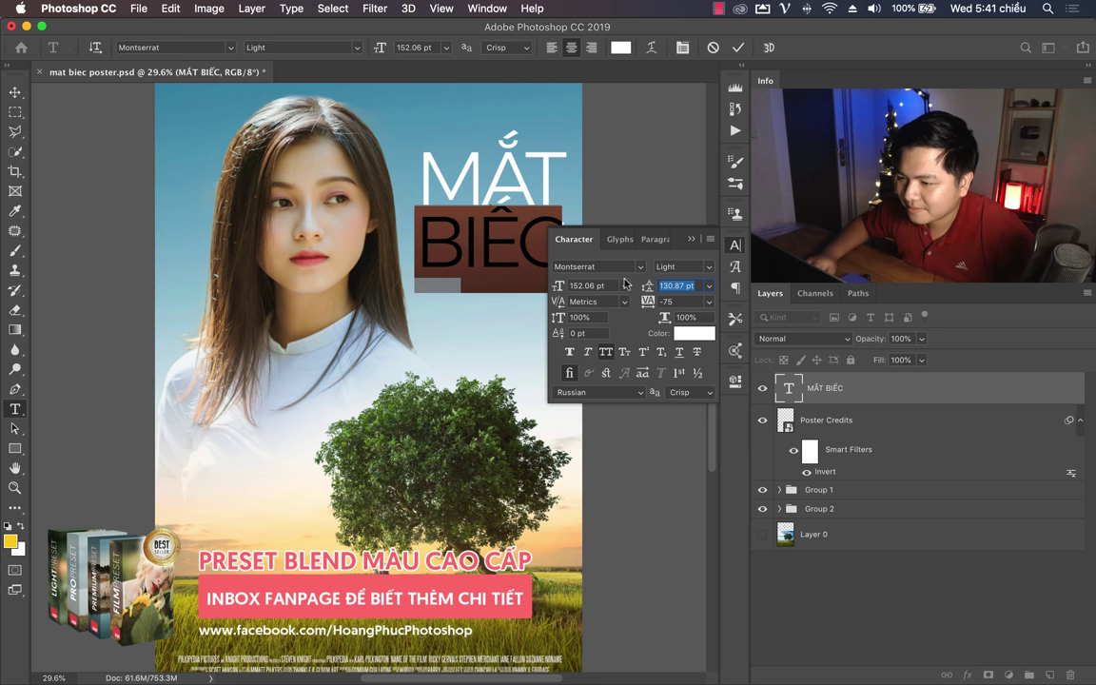
{"action": "left_click", "coordinate": [690, 239]}
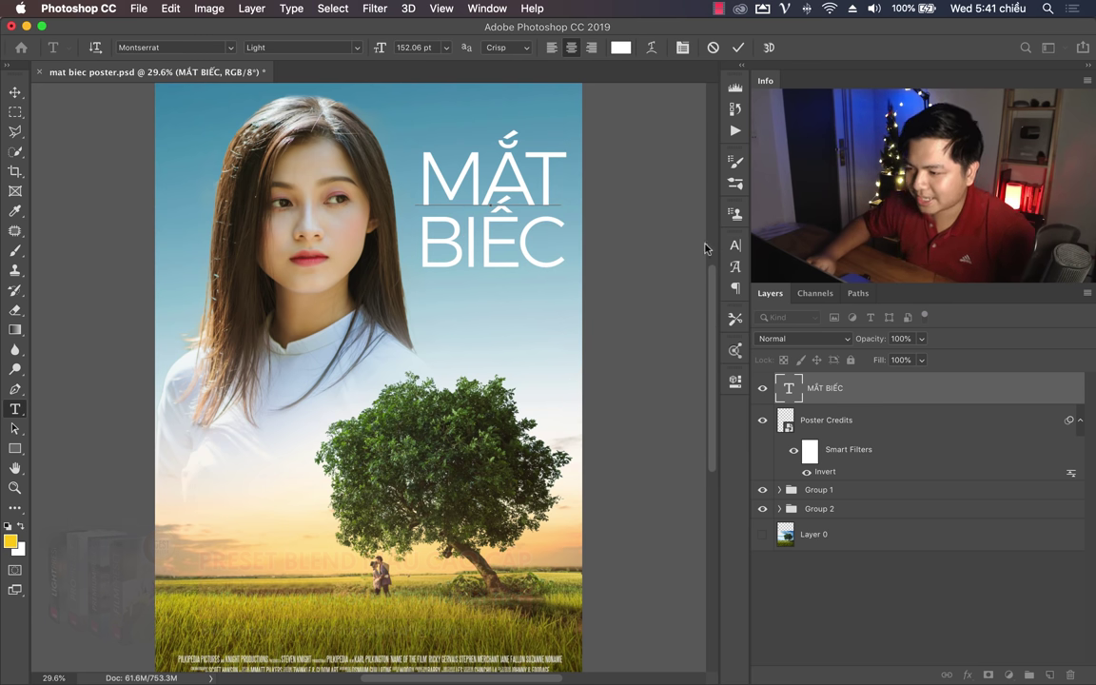
{"action": "left_click", "coordinate": [14, 93]}
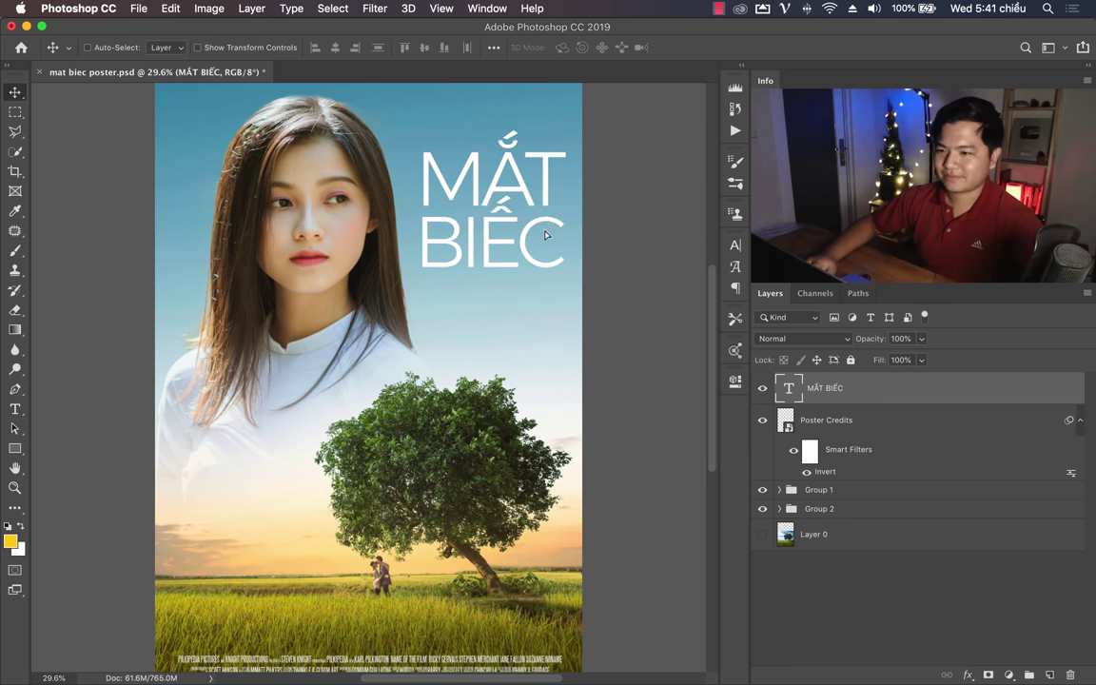
{"action": "left_click_drag", "start_coordinate": [546, 234], "coordinate": [547, 255]}
Step: Switch the title font to Montserrat ExtraLight
{"action": "left_click", "coordinate": [734, 244]}
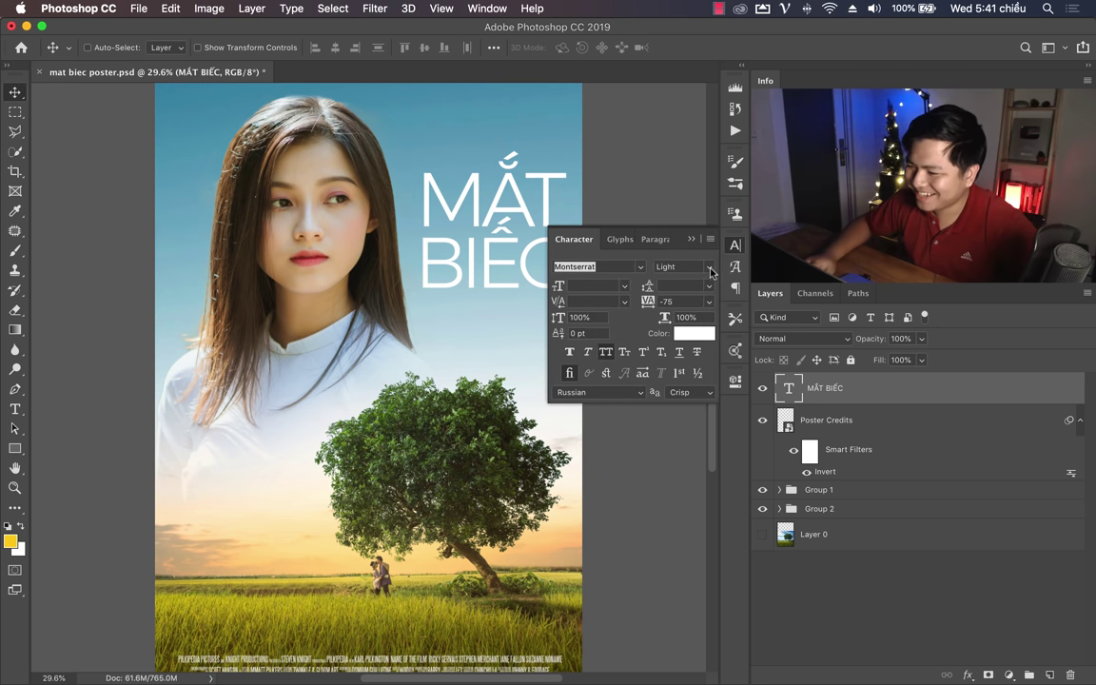
{"action": "left_click", "coordinate": [711, 272]}
{"action": "left_click", "coordinate": [705, 282]}
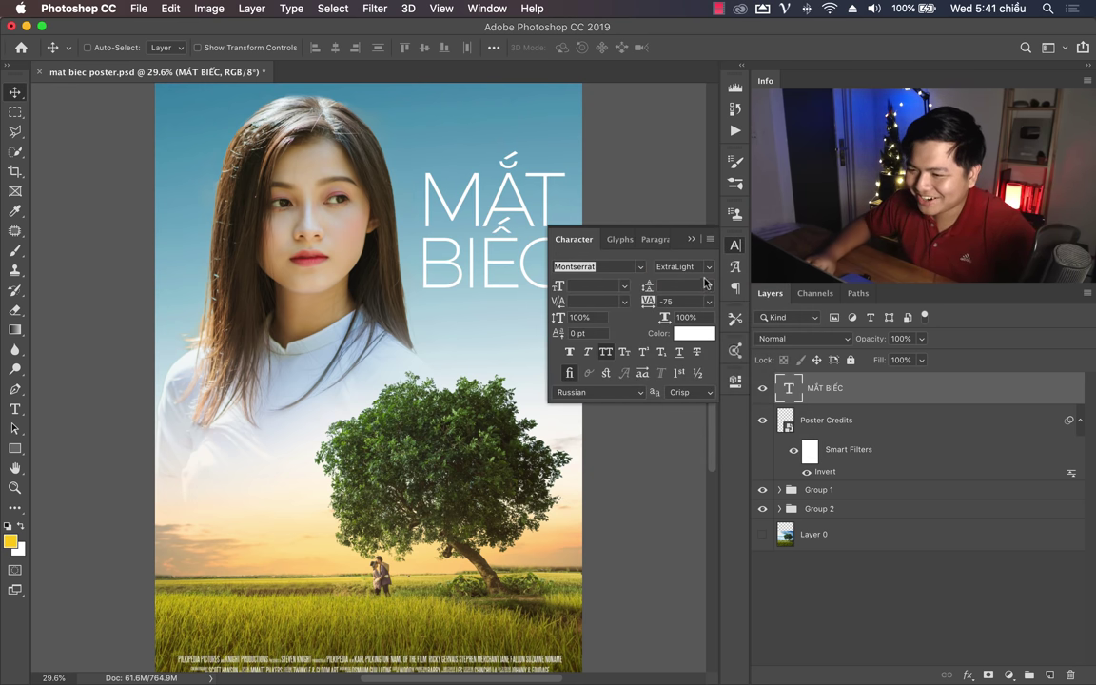
{"action": "left_click", "coordinate": [691, 239]}
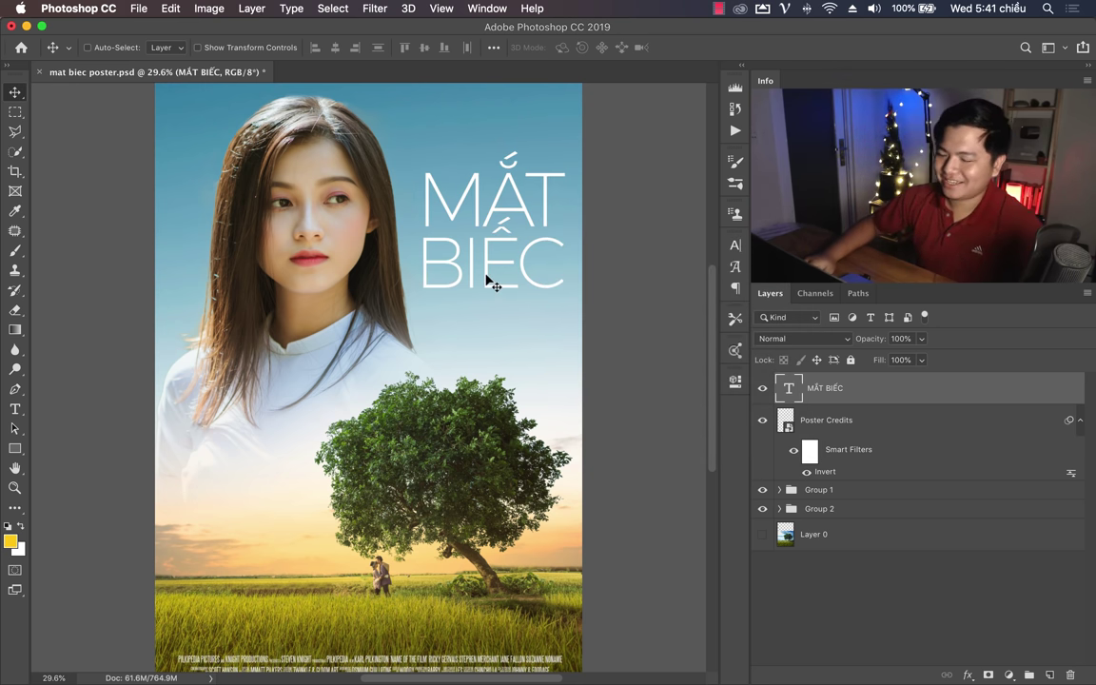
Step: Zoom out to the whole poster and scale the title down slightly
{"action": "key", "text": "z"}
{"action": "left_click_drag", "start_coordinate": [457, 281], "coordinate": [485, 300]}
{"action": "key", "text": "v"}
{"action": "key", "text": "ctrl+t"}
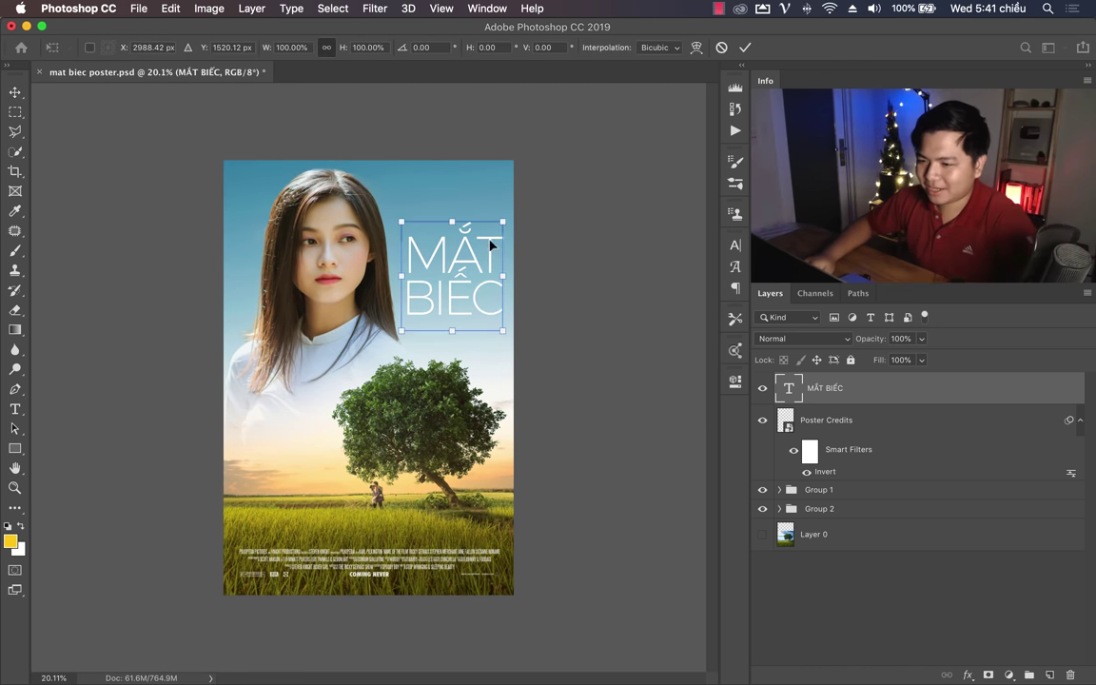
{"action": "left_click_drag", "start_coordinate": [504, 221], "coordinate": [499, 239]}
{"action": "key", "text": "Return"}
Step: Start a new text layer above the title using Montserrat Regular
{"action": "key", "text": "t"}
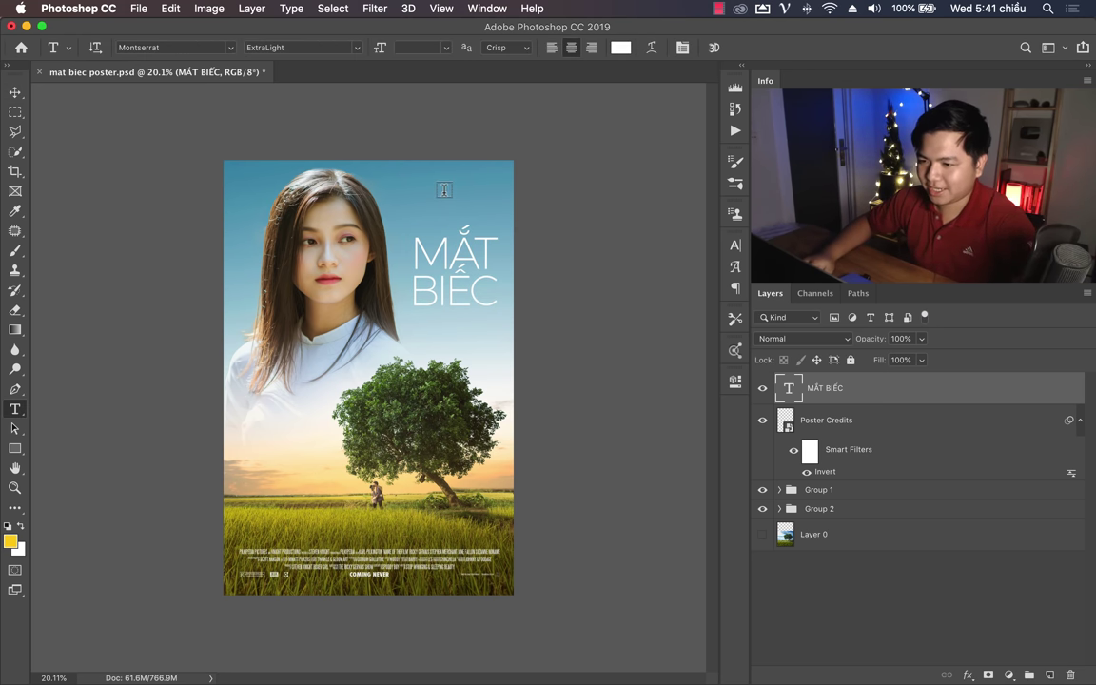
{"action": "left_click", "coordinate": [443, 194]}
{"action": "left_click", "coordinate": [358, 48]}
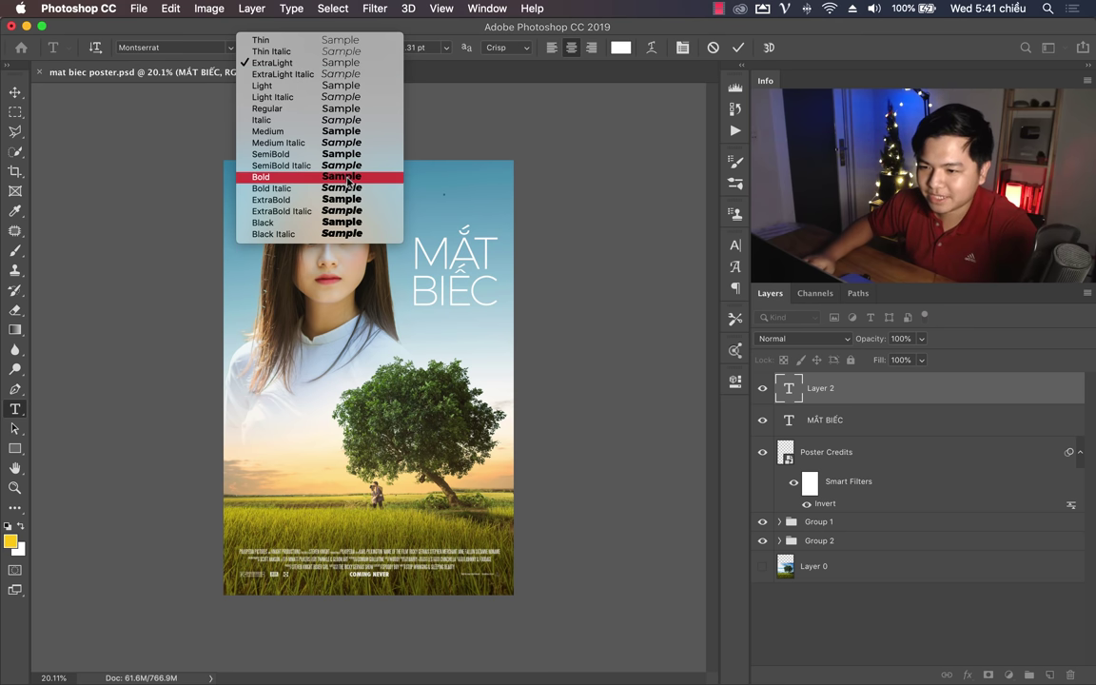
{"action": "left_click", "coordinate": [340, 107]}
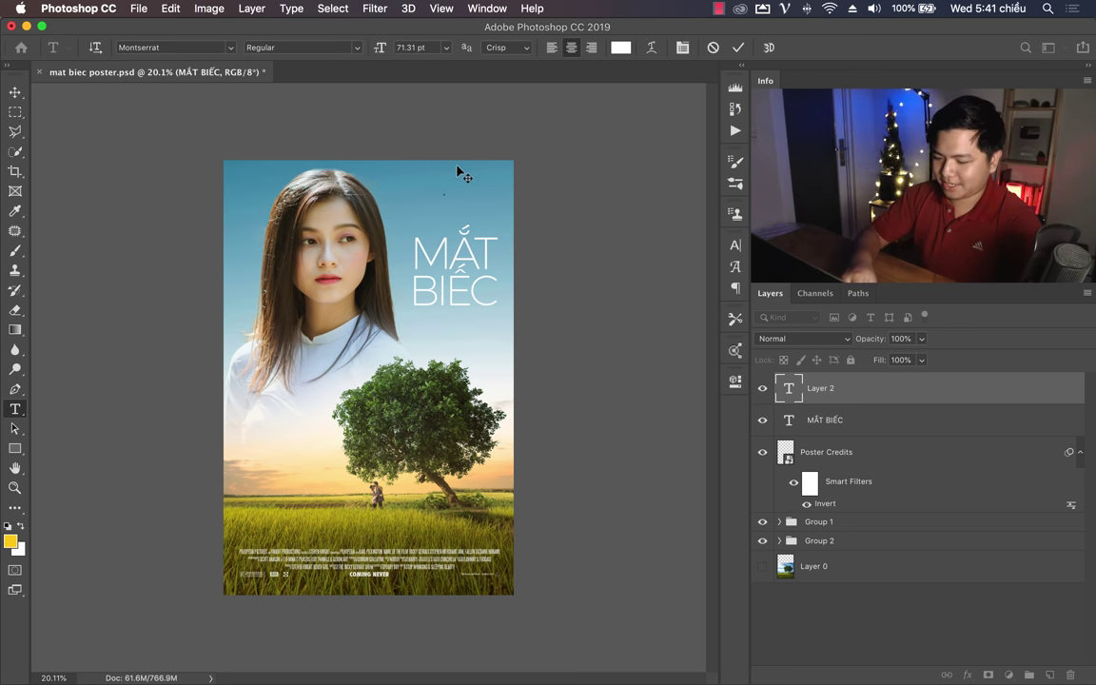
{"action": "type", "text": "MOT"}
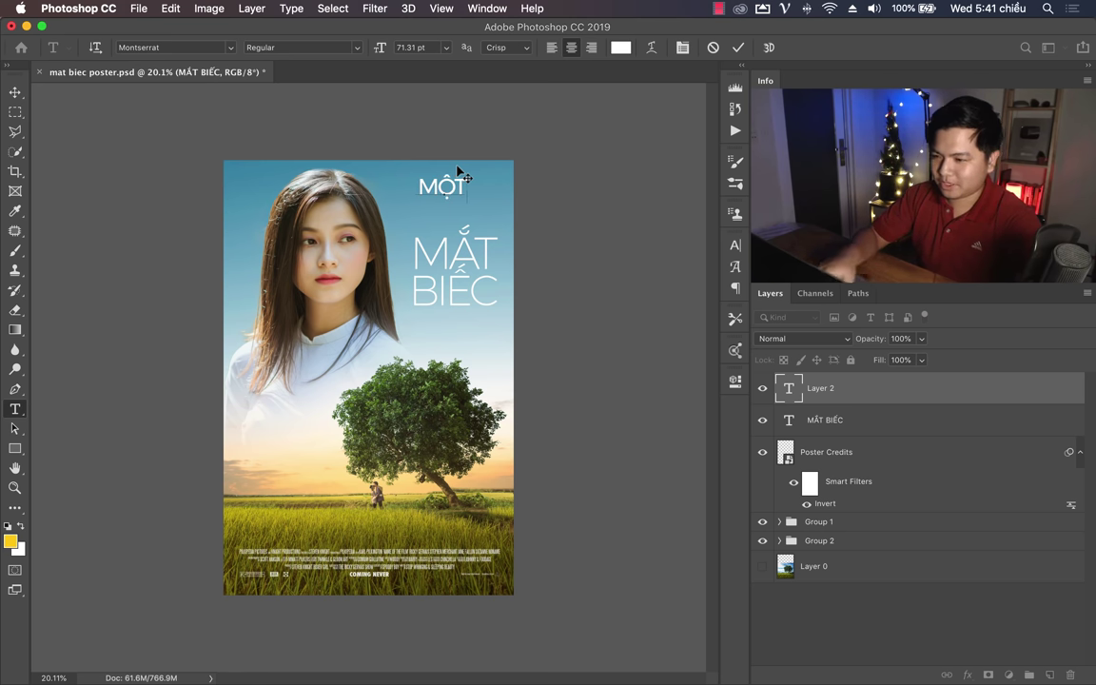
{"action": "key", "text": "BackSpace"}
{"action": "key", "text": "BackSpace"}
{"action": "key", "text": "BackSpace"}
{"action": "left_click", "coordinate": [736, 245]}
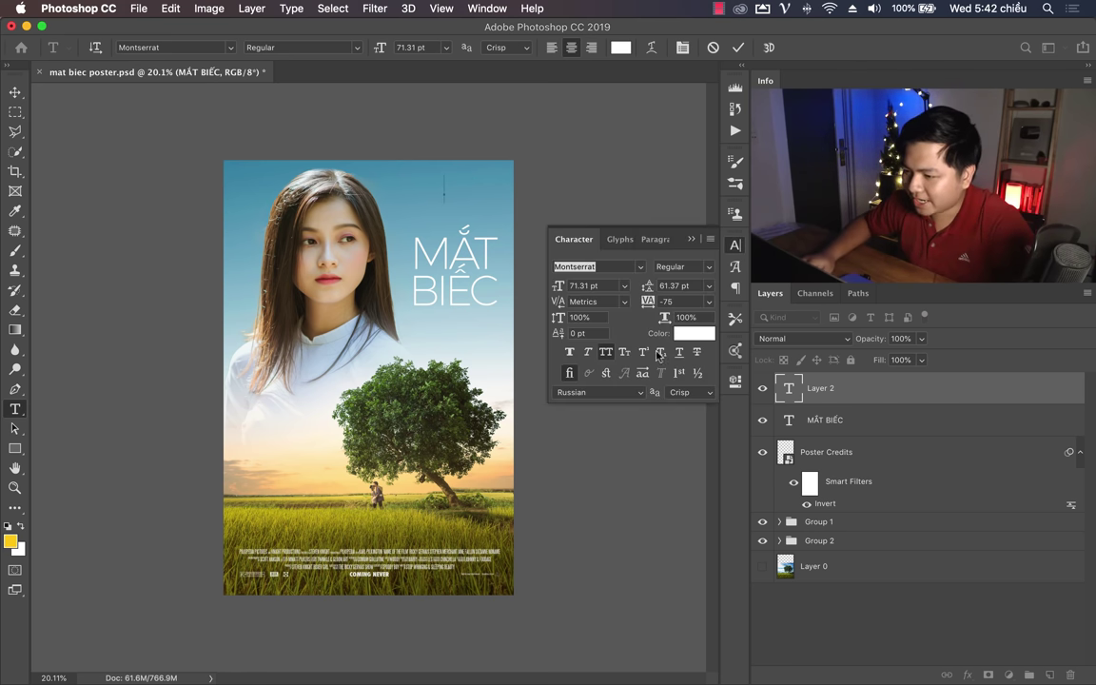
{"action": "left_click", "coordinate": [691, 245]}
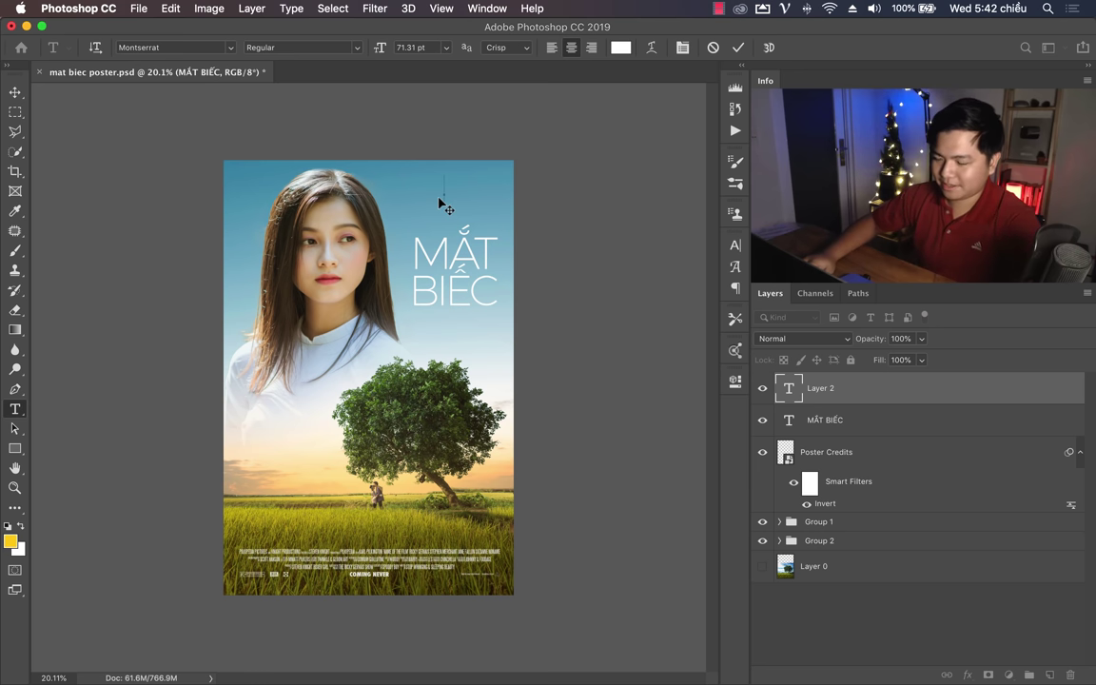
Step: Type the tagline 'Một tutorial của HPphotoshop'
{"action": "type", "text": "mit65"}
{"action": "key", "text": "BackSpace"}
{"action": "key", "text": "BackSpace"}
{"action": "key", "text": "BackSpace"}
{"action": "key", "text": "BackSpace"}
{"action": "key", "text": "BackSpace"}
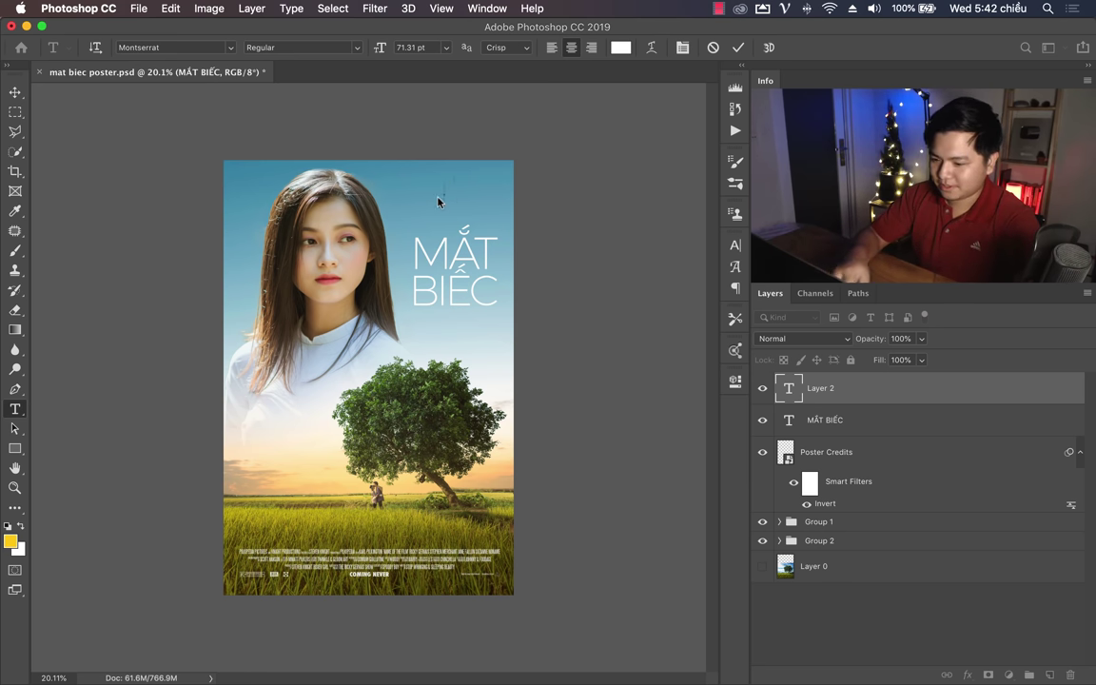
{"action": "type", "text": "Một tutorial c"}
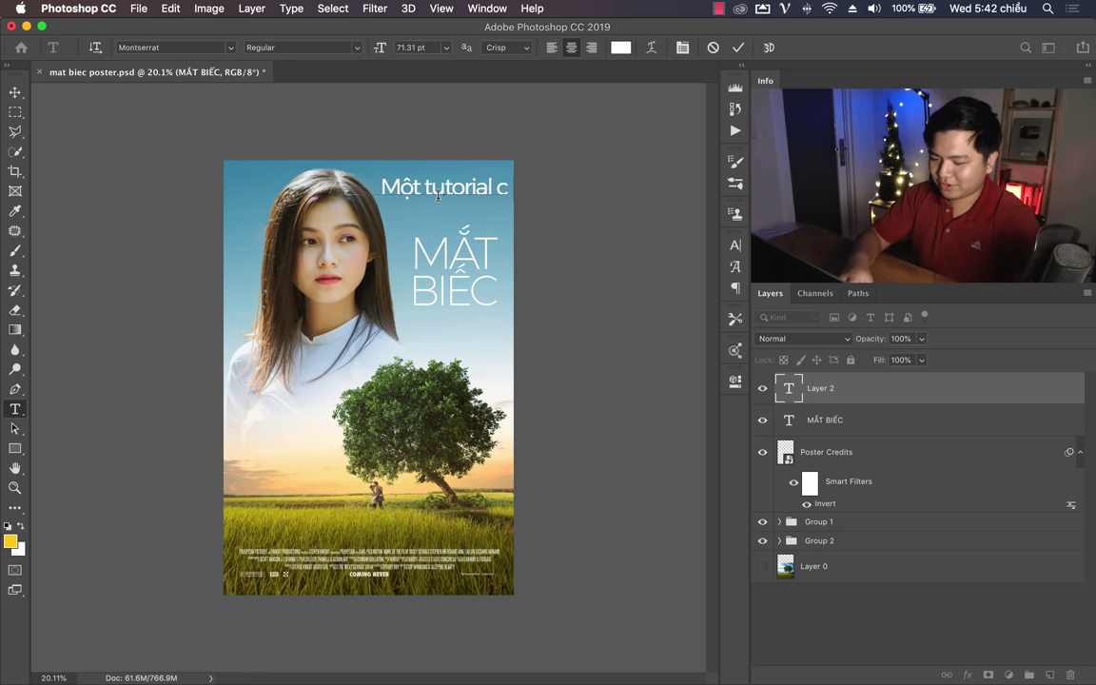
{"action": "type", "text": "ủa Hieu Nguyen"}
{"action": "key", "text": "BackSpace"}
{"action": "key", "text": "BackSpace"}
{"action": "key", "text": "BackSpace"}
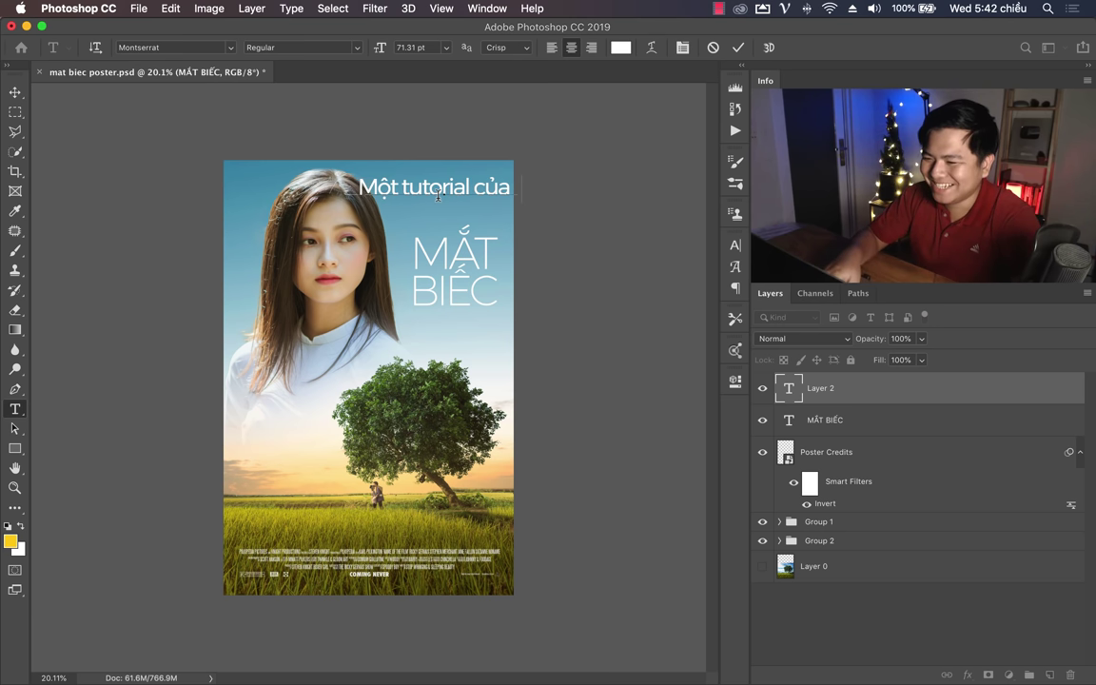
{"action": "key", "text": "BackSpace"}
{"action": "key", "text": "BackSpace"}
{"action": "key", "text": "BackSpace"}
{"action": "key", "text": "BackSpace"}
{"action": "type", "text": "Pphoto"}
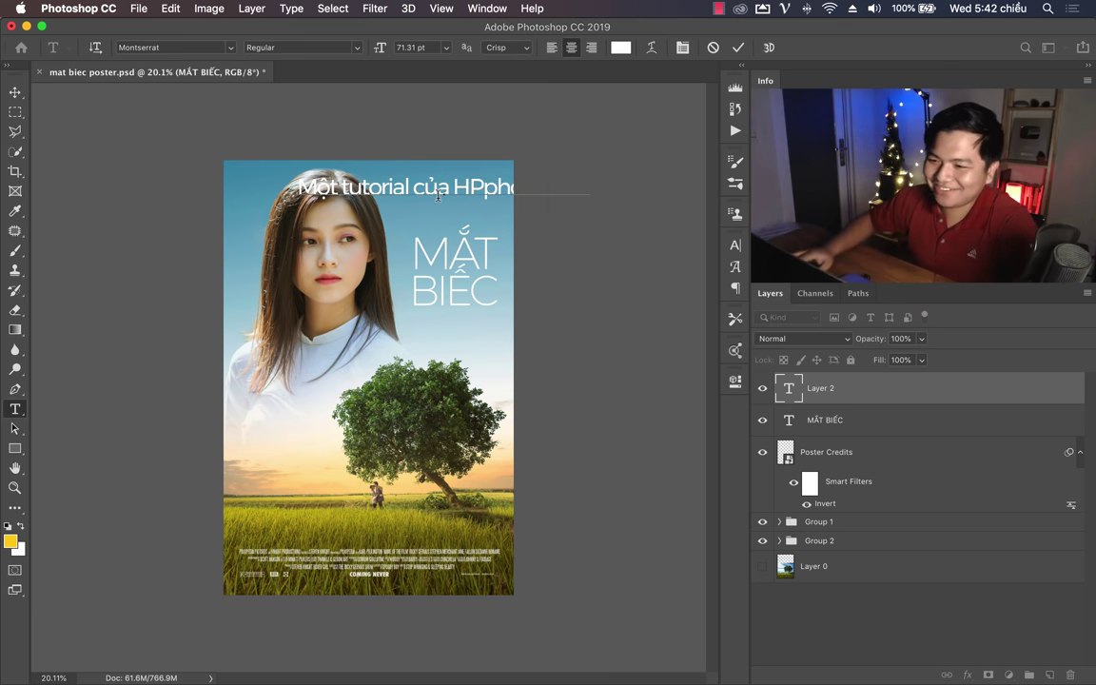
Step: Set the tagline's letter tracking to 0
{"action": "key", "text": "ctrl+a"}
{"action": "left_click", "coordinate": [734, 245]}
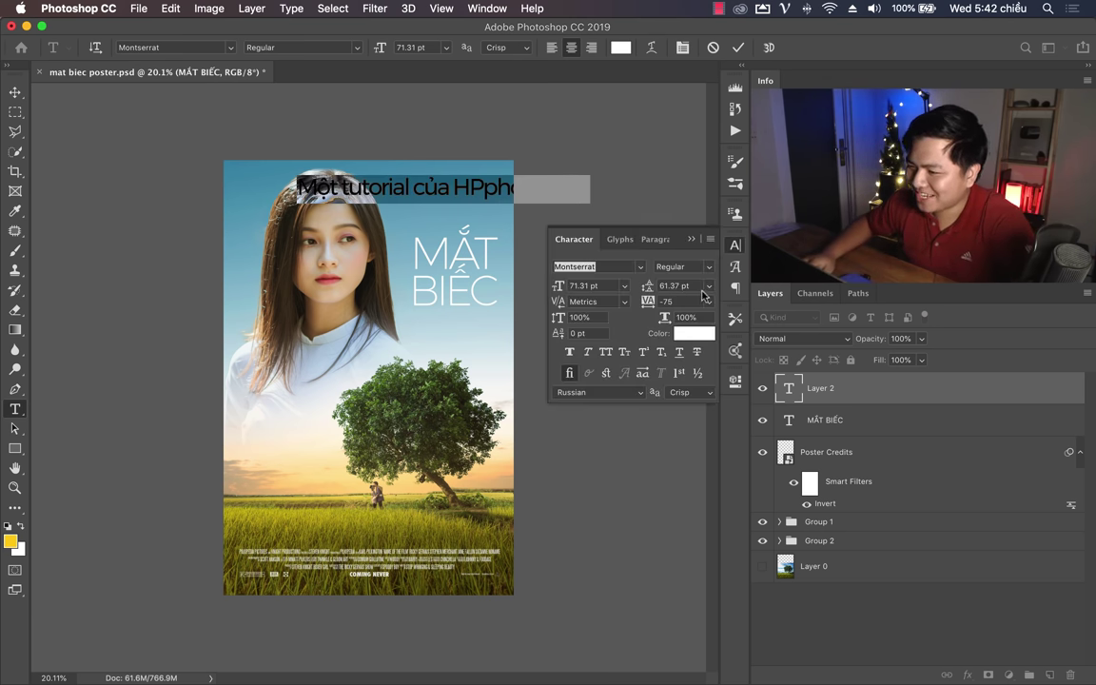
{"action": "left_click", "coordinate": [709, 302]}
{"action": "left_click", "coordinate": [710, 304]}
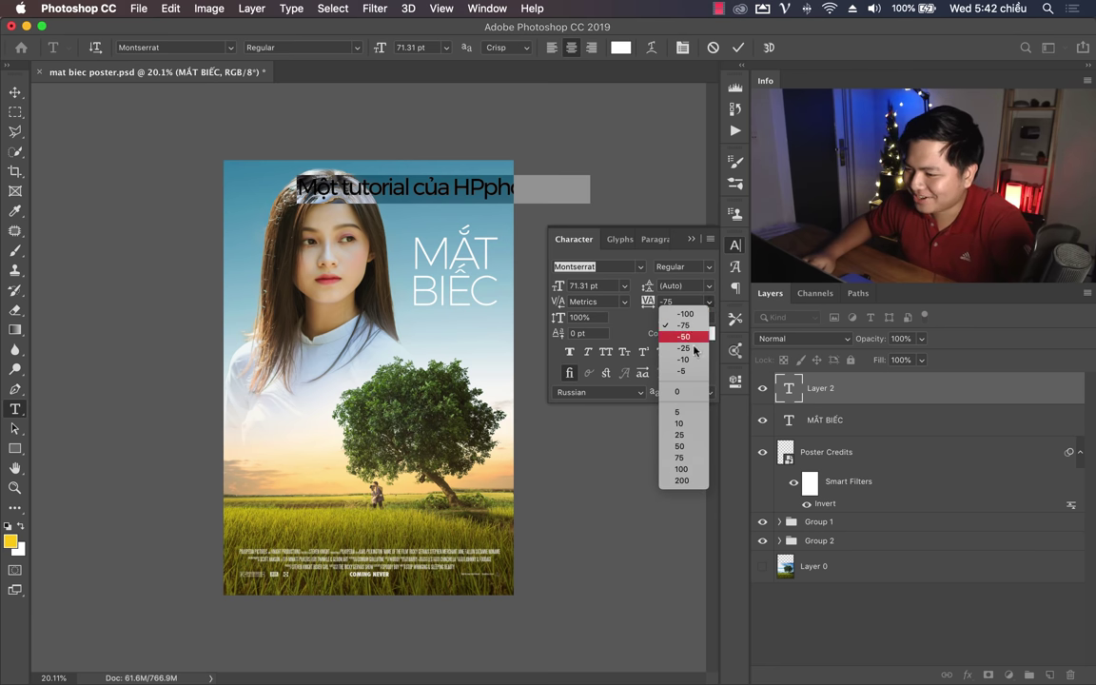
{"action": "left_click", "coordinate": [692, 388]}
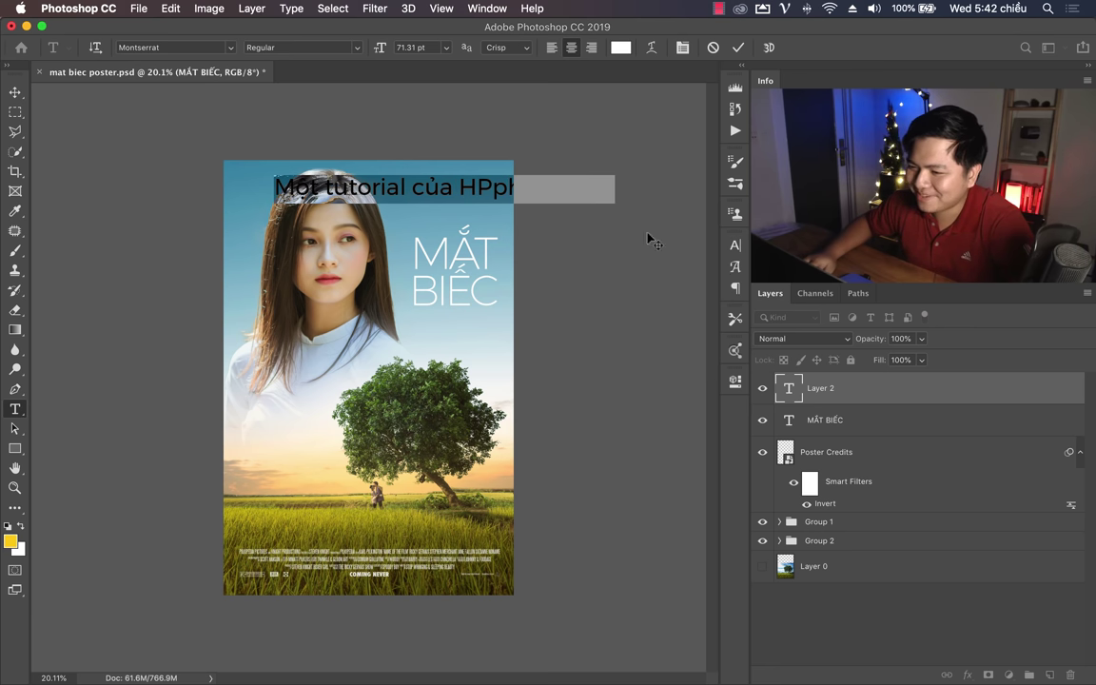
{"action": "left_click", "coordinate": [454, 194]}
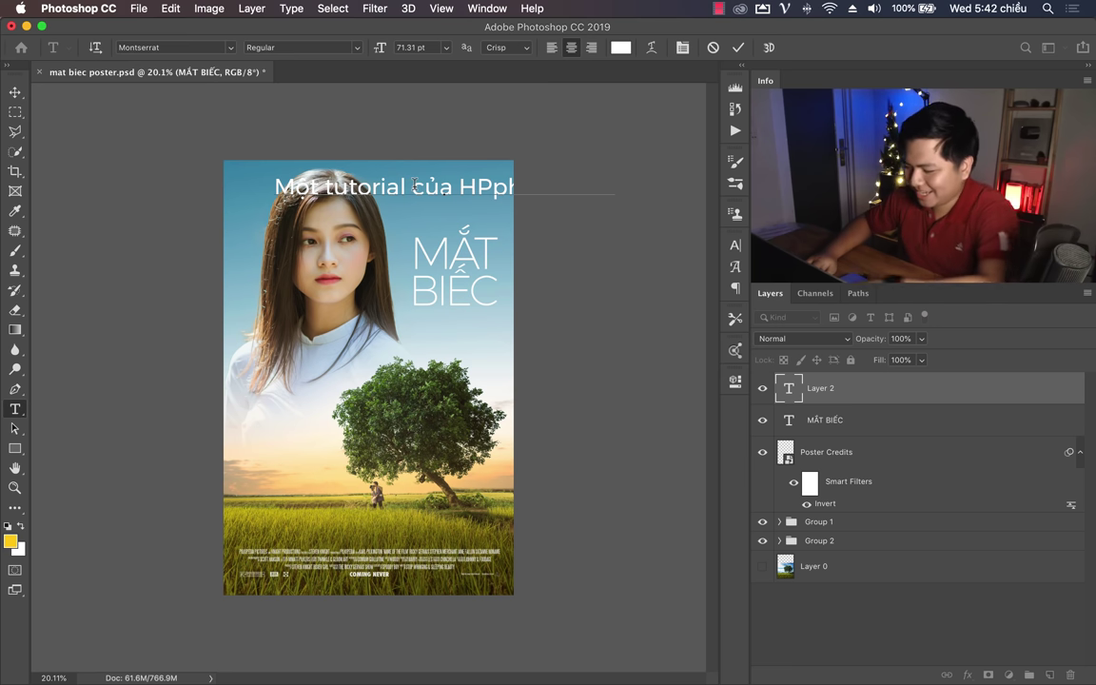
Step: Break the tagline into two right-aligned lines at 36 pt
{"action": "key", "text": "Return"}
{"action": "key", "text": "ctrl+a"}
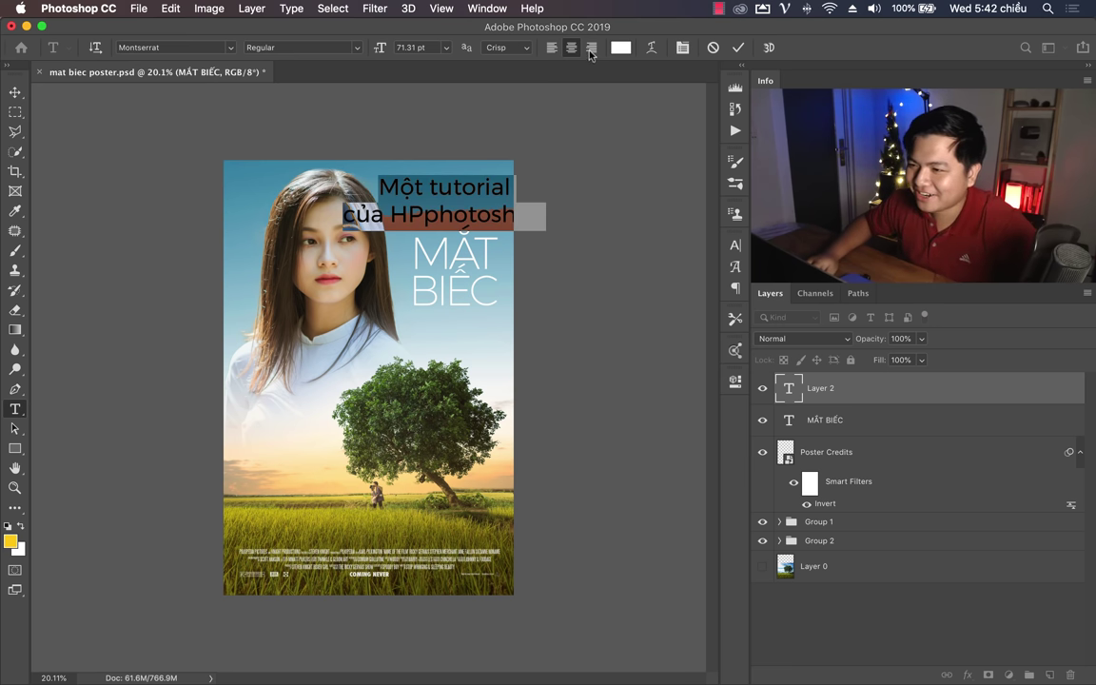
{"action": "left_click", "coordinate": [591, 48]}
{"action": "left_click", "coordinate": [445, 48]}
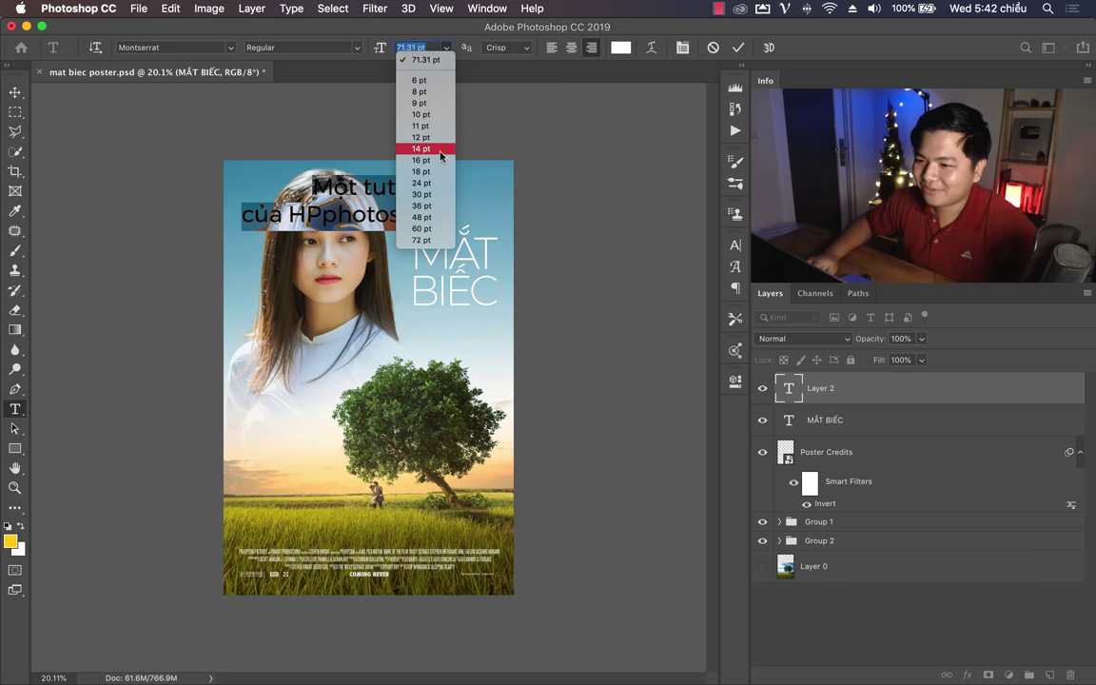
{"action": "left_click", "coordinate": [433, 205]}
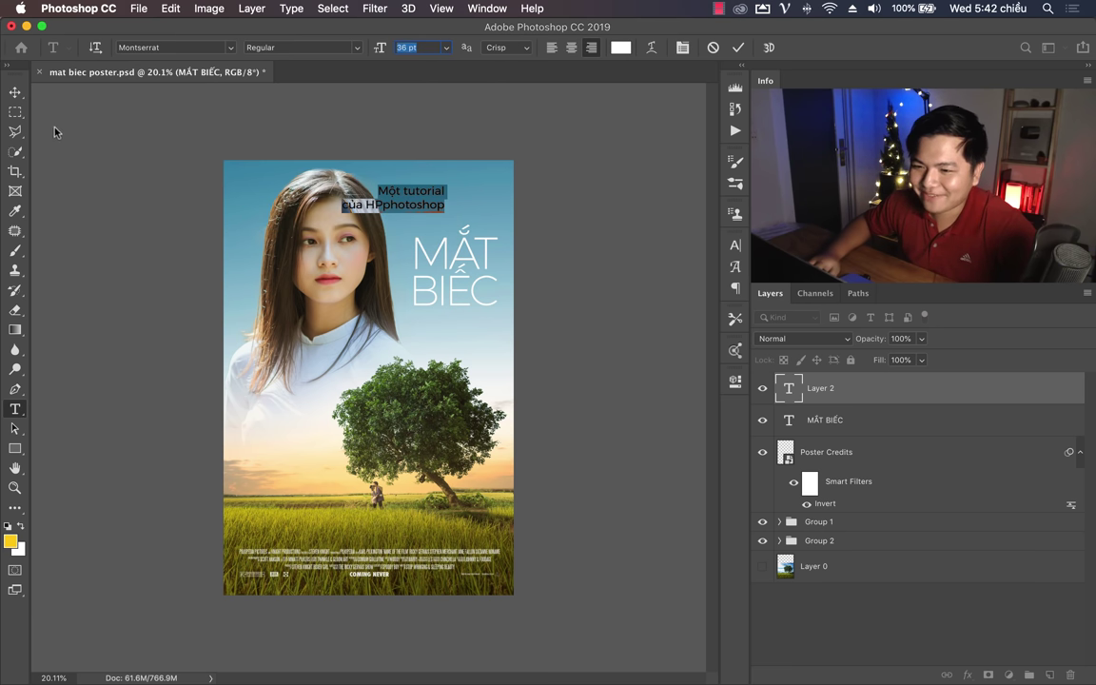
{"action": "left_click", "coordinate": [14, 92]}
Step: Move the tagline right, scale it to about 77%, and nudge it slightly down
{"action": "left_click_drag", "start_coordinate": [453, 208], "coordinate": [506, 209]}
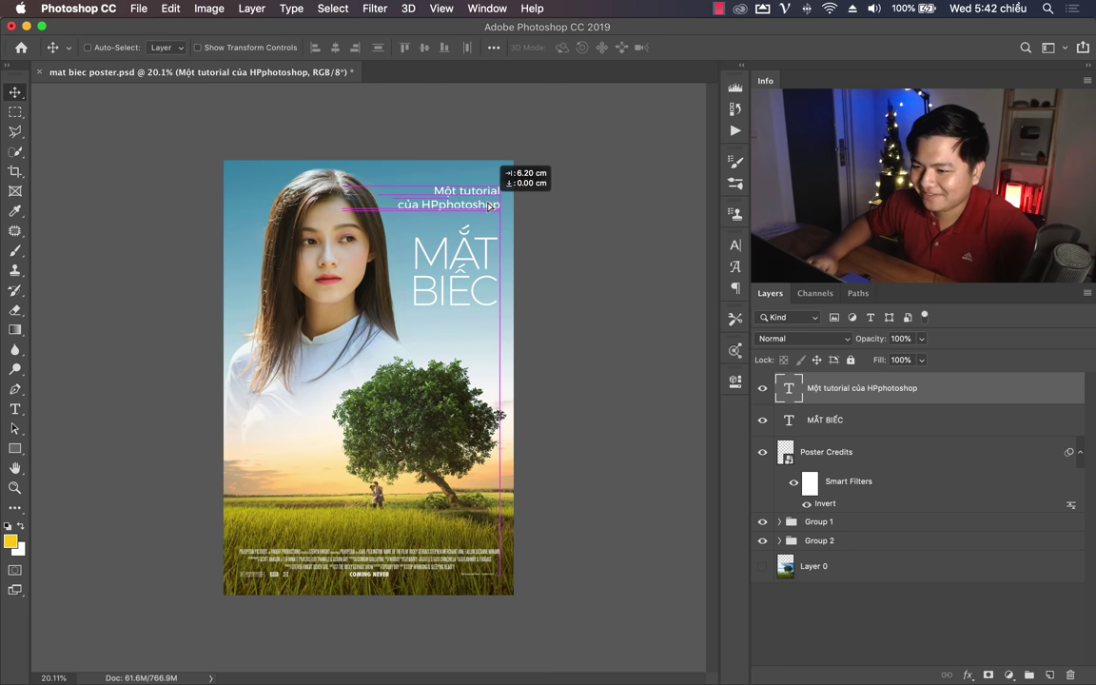
{"action": "key", "text": "ctrl+t"}
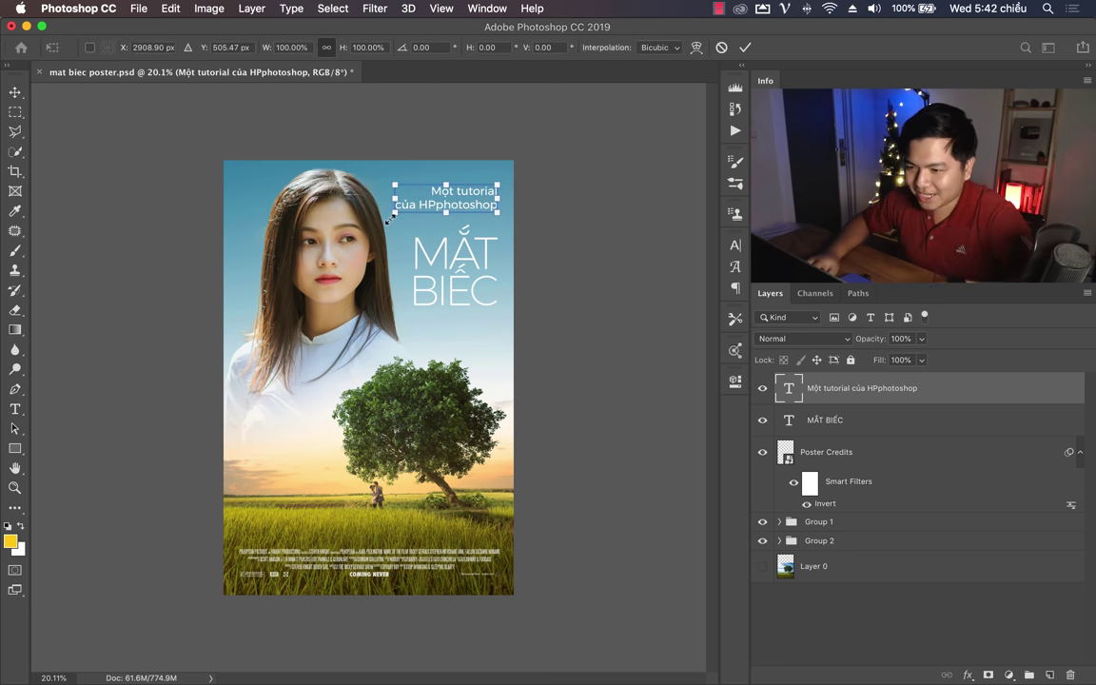
{"action": "left_click_drag", "start_coordinate": [395, 210], "coordinate": [416, 206]}
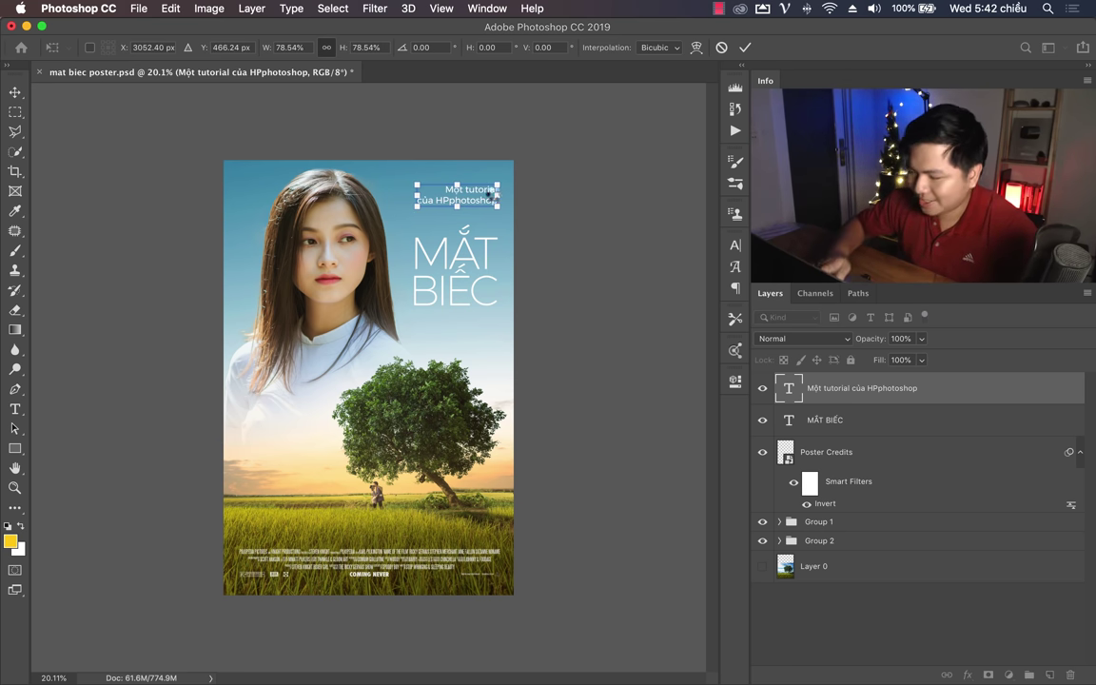
{"action": "key", "text": "Return"}
{"action": "left_click_drag", "start_coordinate": [496, 201], "coordinate": [496, 208]}
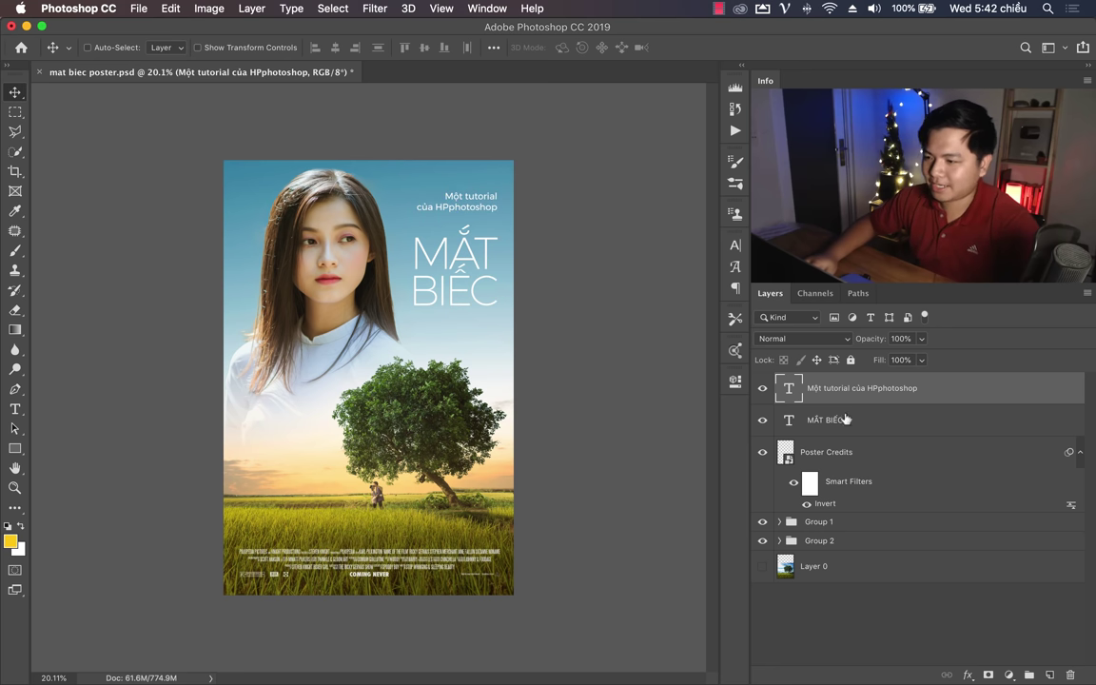
Step: Fade the tagline to about 55% opacity and save mat biec poster.psd
{"action": "left_click_drag", "start_coordinate": [849, 344], "coordinate": [841, 342]}
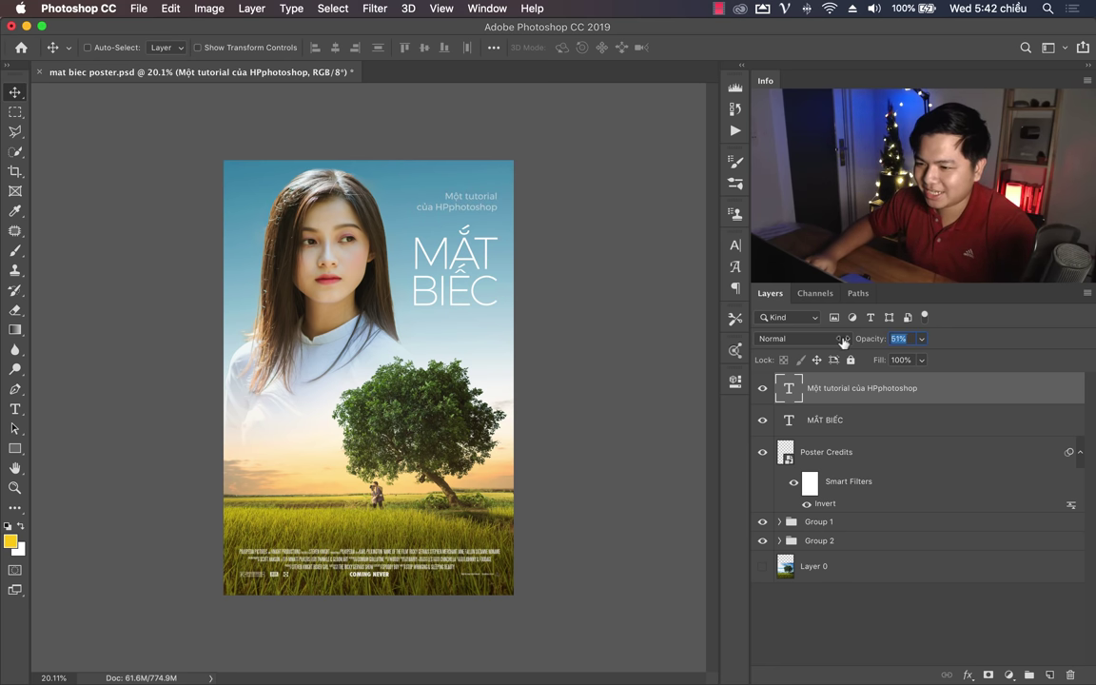
{"action": "key", "text": "z"}
{"action": "mouse_move", "coordinate": [352, 300]}
{"action": "left_mouse_down"}
{"action": "mouse_move", "coordinate": [361, 315]}
{"action": "mouse_move", "coordinate": [337, 315]}
{"action": "left_mouse_up"}
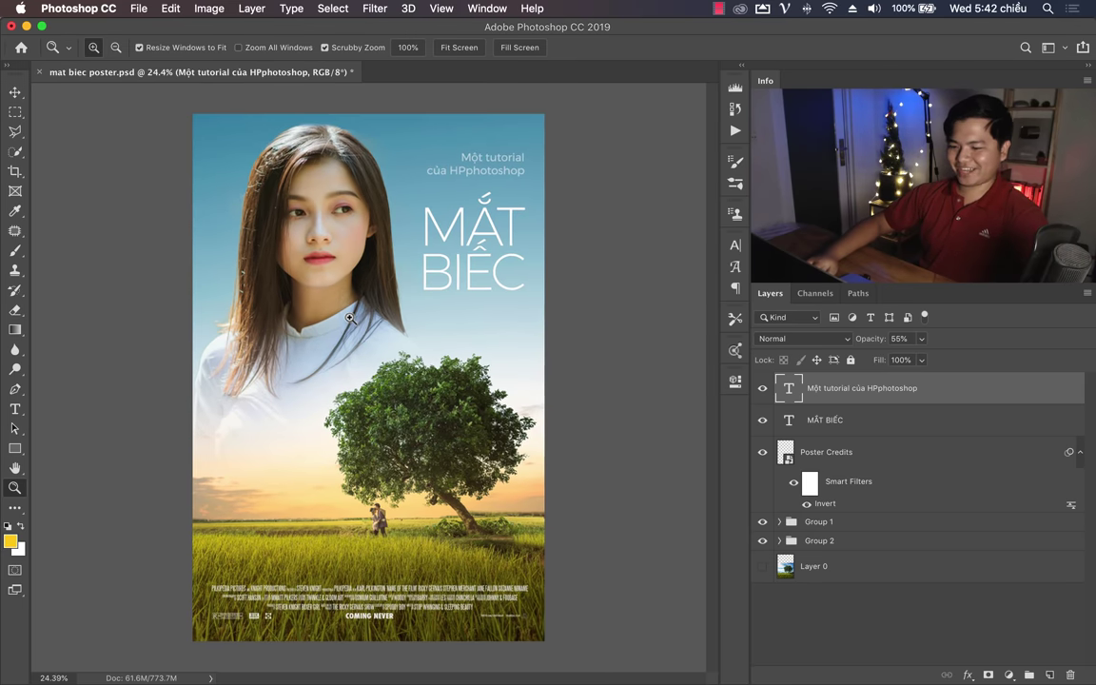
{"action": "key", "text": "ctrl+s"}
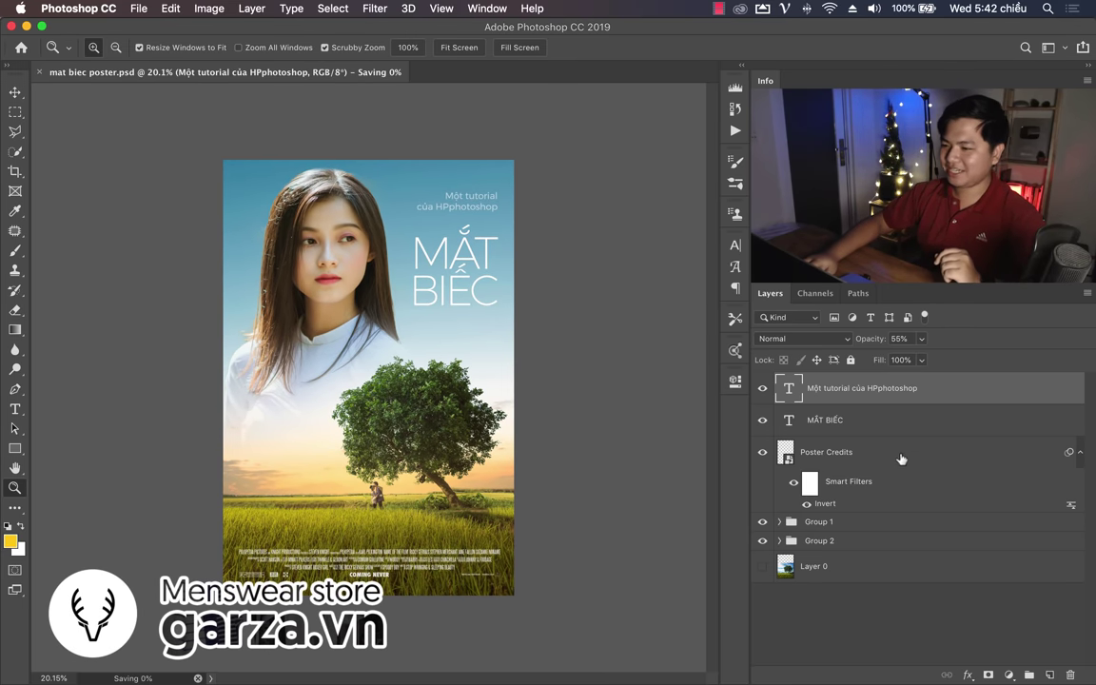
Step: Compare the poster against the reference Mắt Biếc poster in Chrome
{"action": "left_click", "coordinate": [901, 457]}
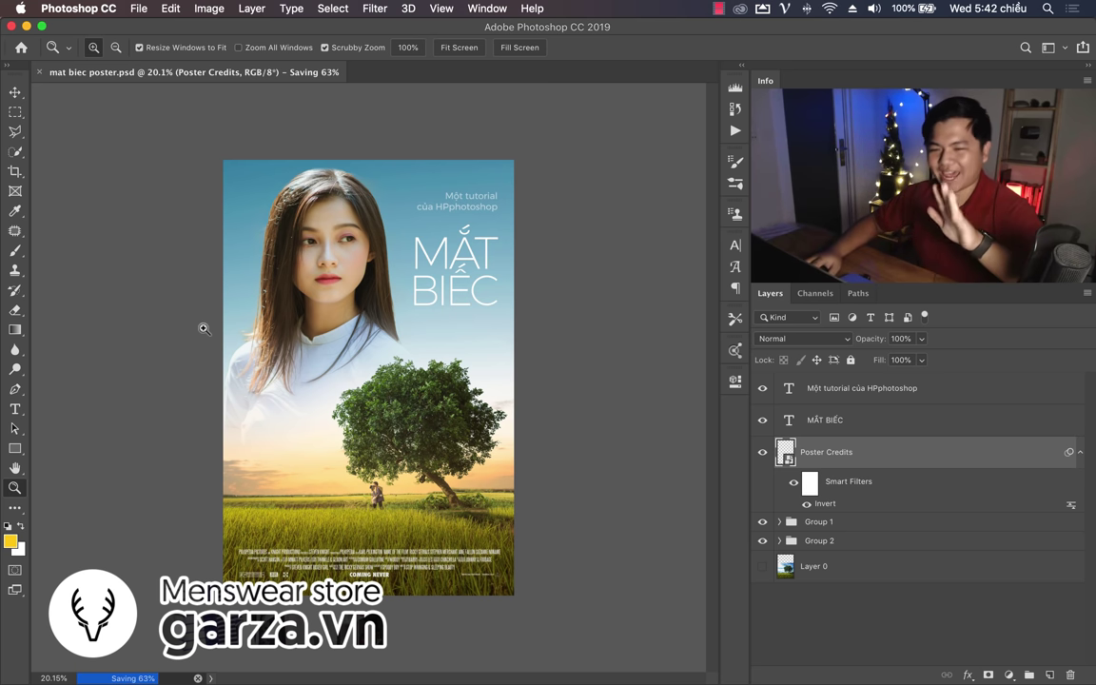
{"action": "left_click", "coordinate": [243, 654]}
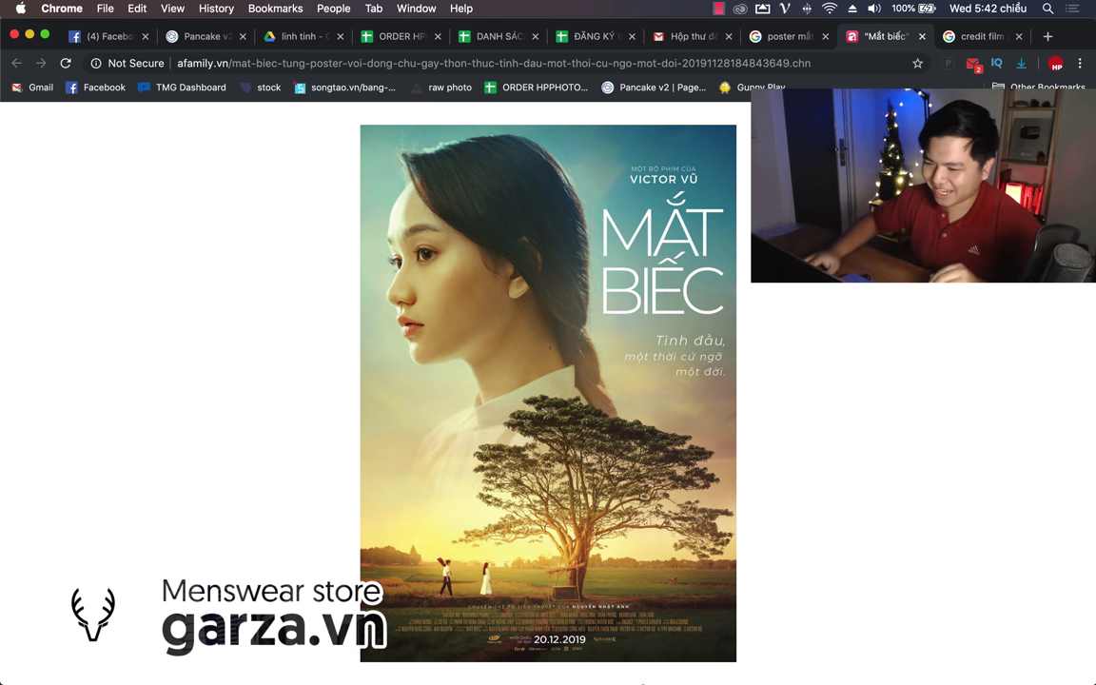
{"action": "mouse_move", "coordinate": [741, 672]}
{"action": "left_click", "coordinate": [726, 652]}
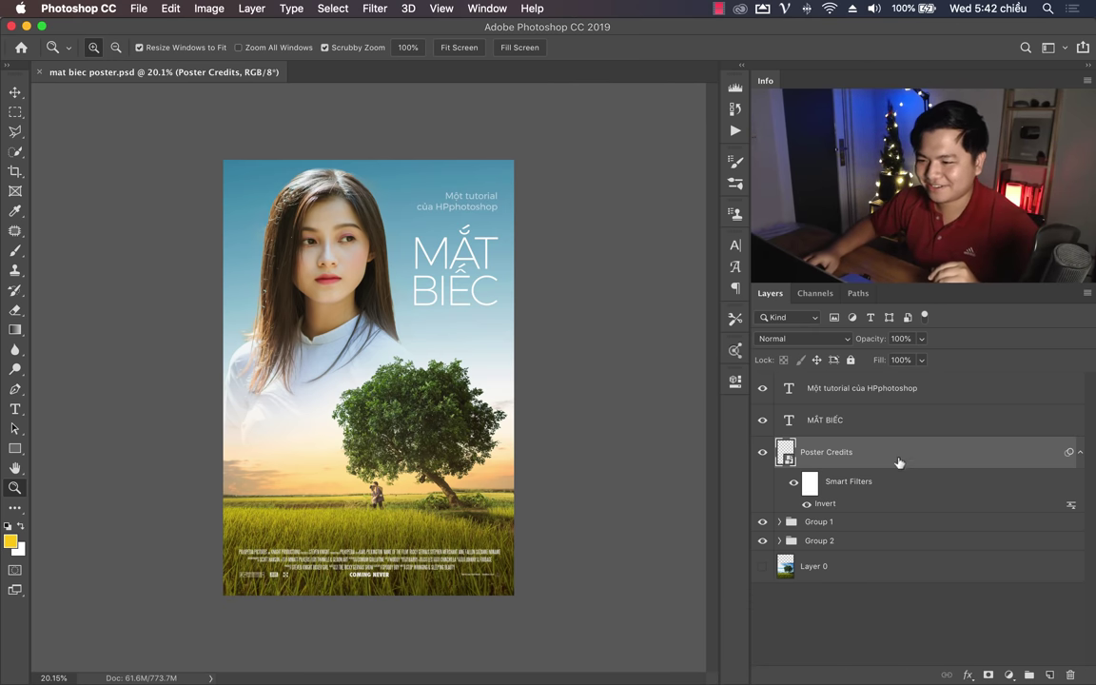
Step: Expand Group 2 and turn on the Hue/Saturation 1 adjustment
{"action": "left_click", "coordinate": [838, 522]}
{"action": "left_click", "coordinate": [780, 522]}
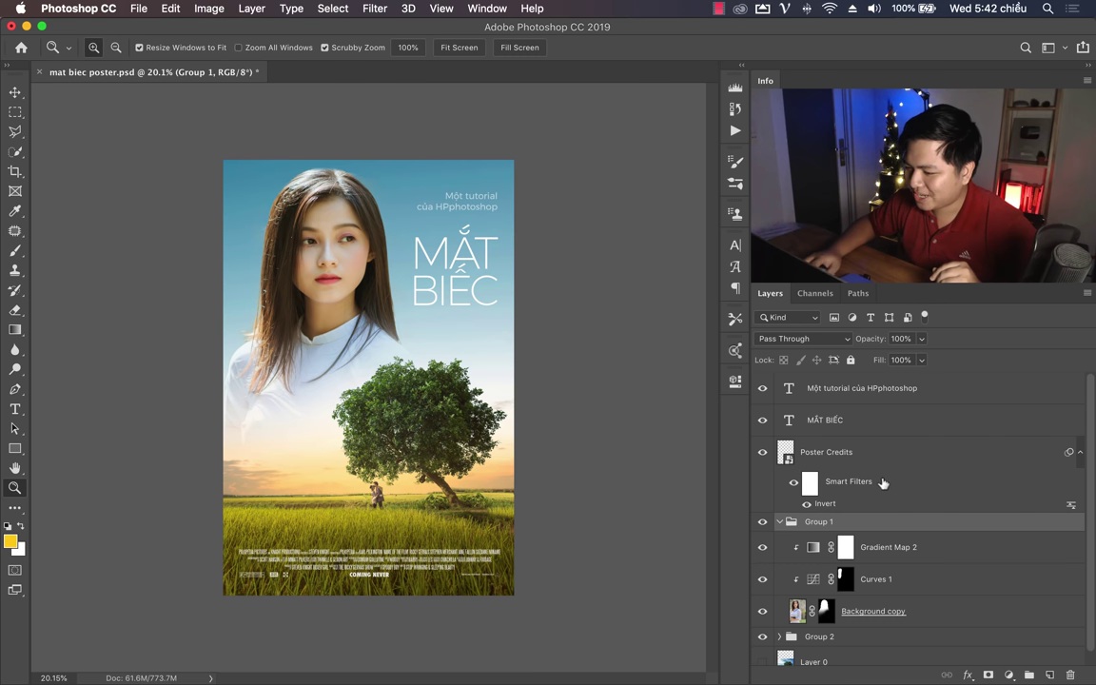
{"action": "left_click", "coordinate": [779, 509]}
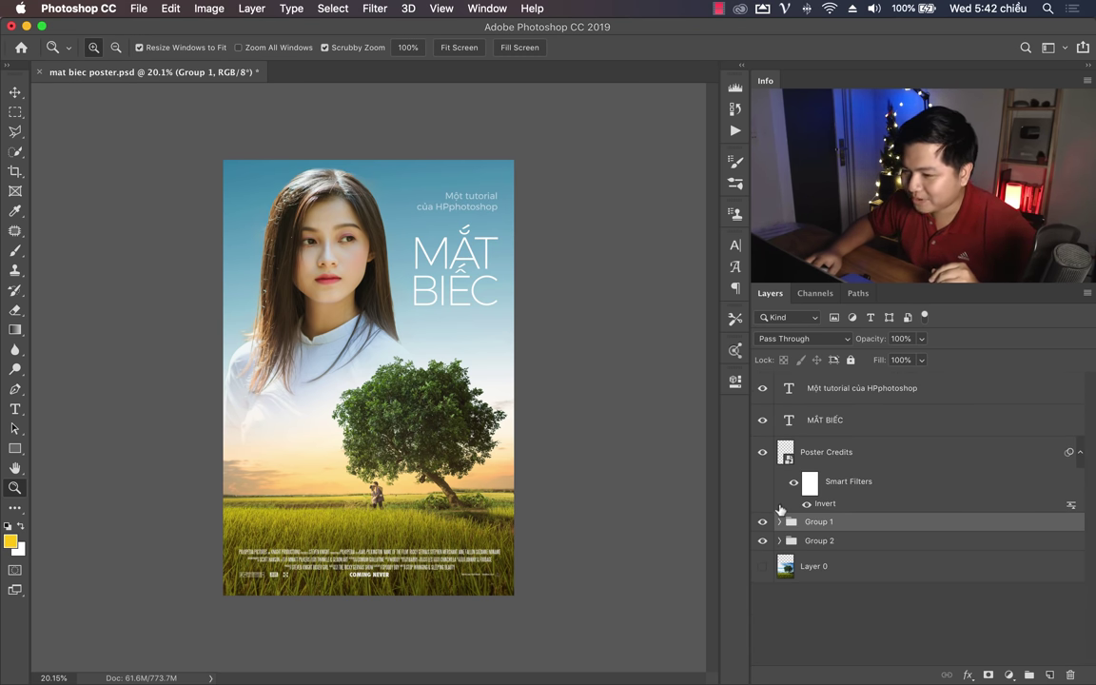
{"action": "left_click", "coordinate": [779, 539]}
{"action": "scroll", "coordinate": [809, 554], "scroll_direction": "down", "scroll_amount": 3}
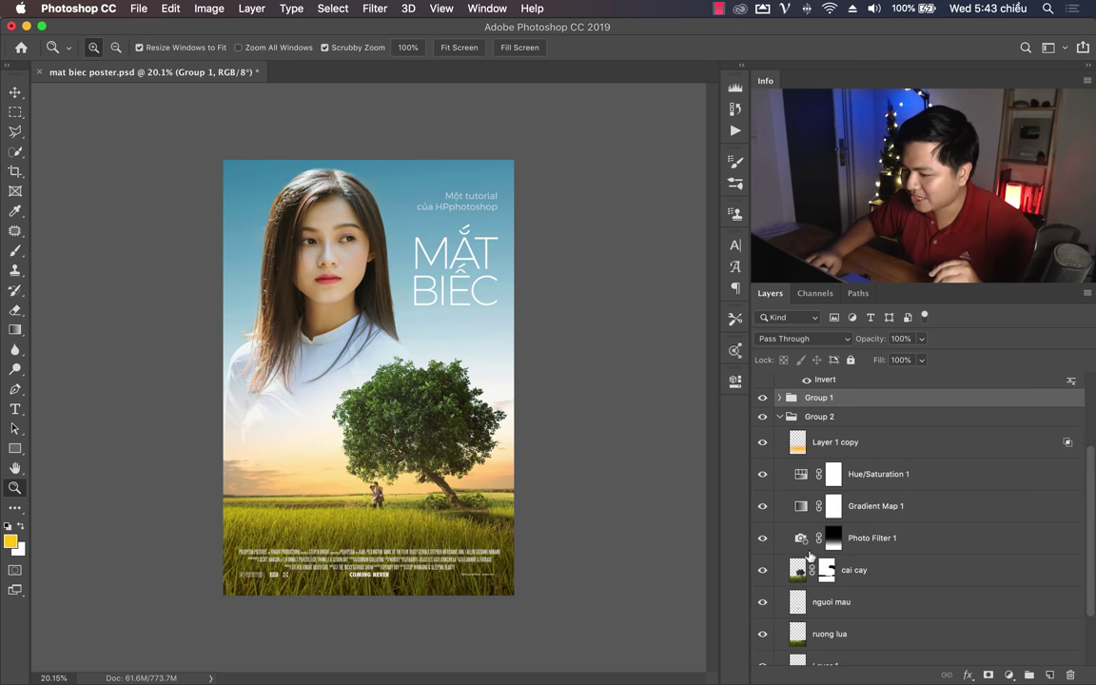
{"action": "scroll", "coordinate": [810, 554], "scroll_direction": "down", "scroll_amount": 1}
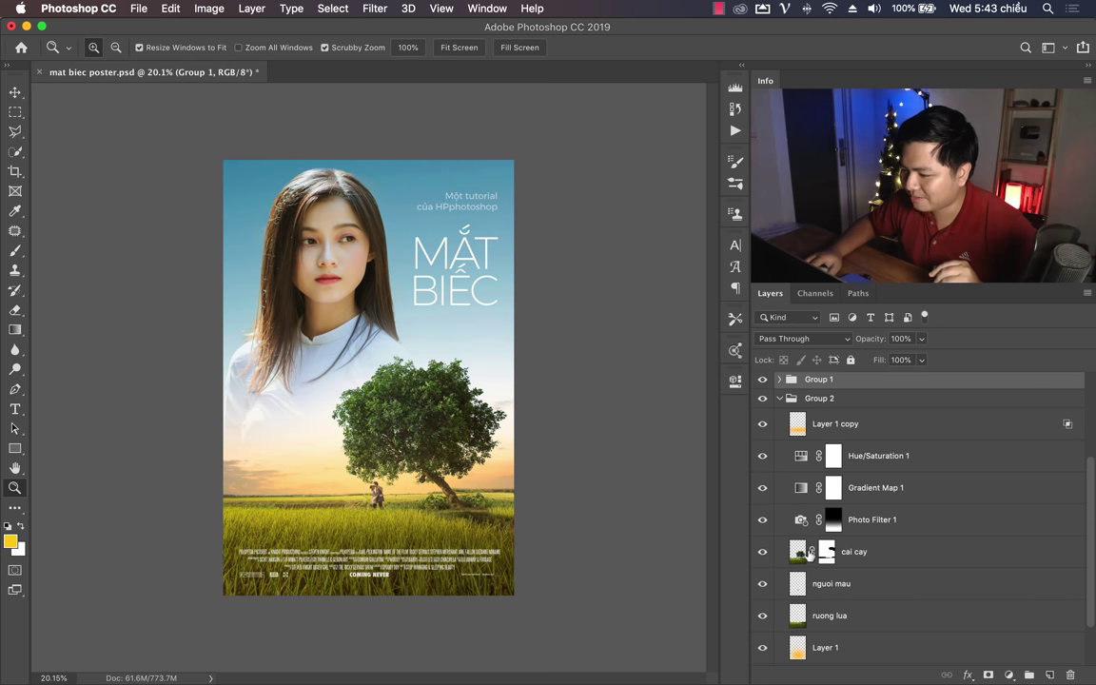
{"action": "left_click", "coordinate": [763, 463]}
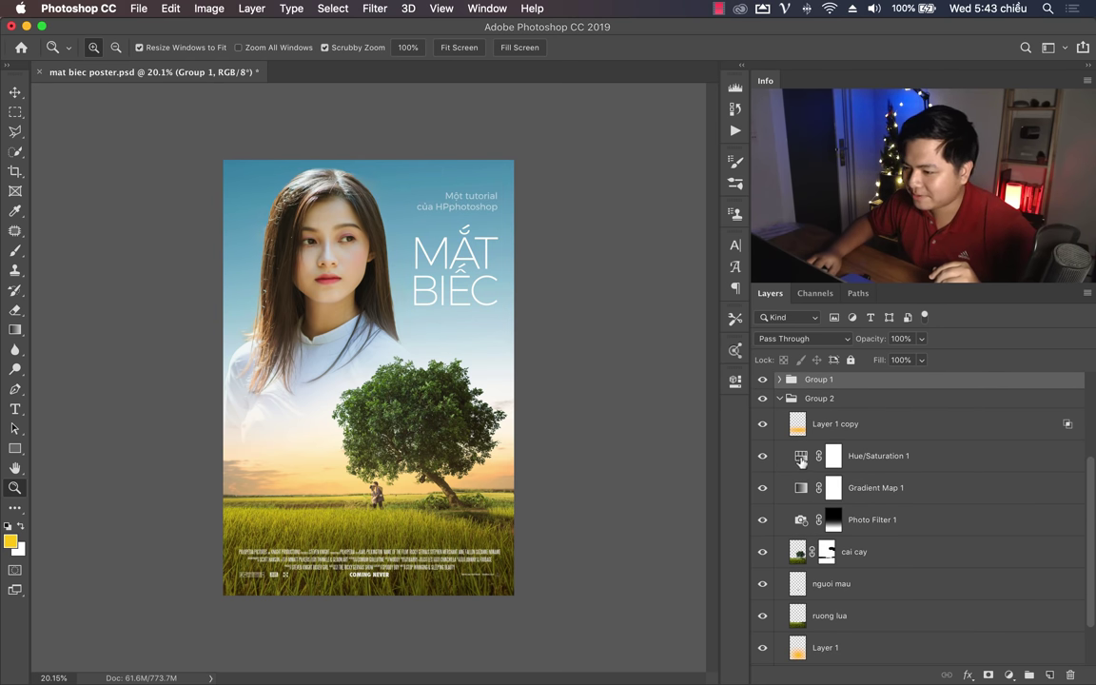
{"action": "double_click", "coordinate": [801, 460]}
Step: Set the Blues range to hue -27, saturation +50, lightness -65
{"action": "left_click", "coordinate": [575, 444]}
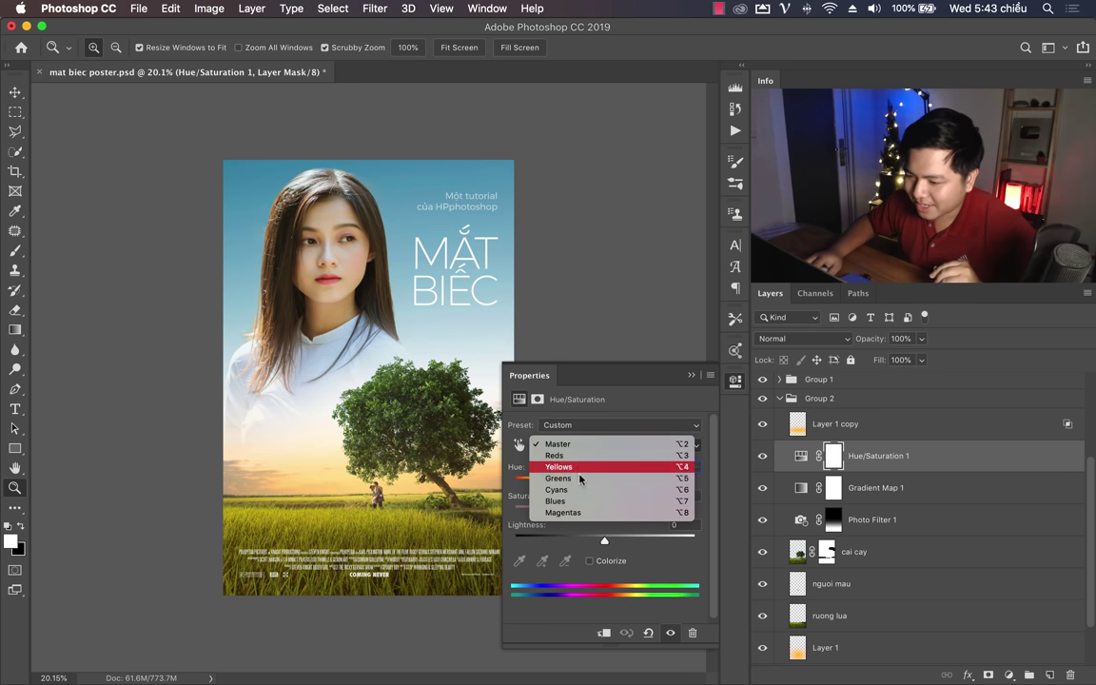
{"action": "left_click", "coordinate": [618, 489]}
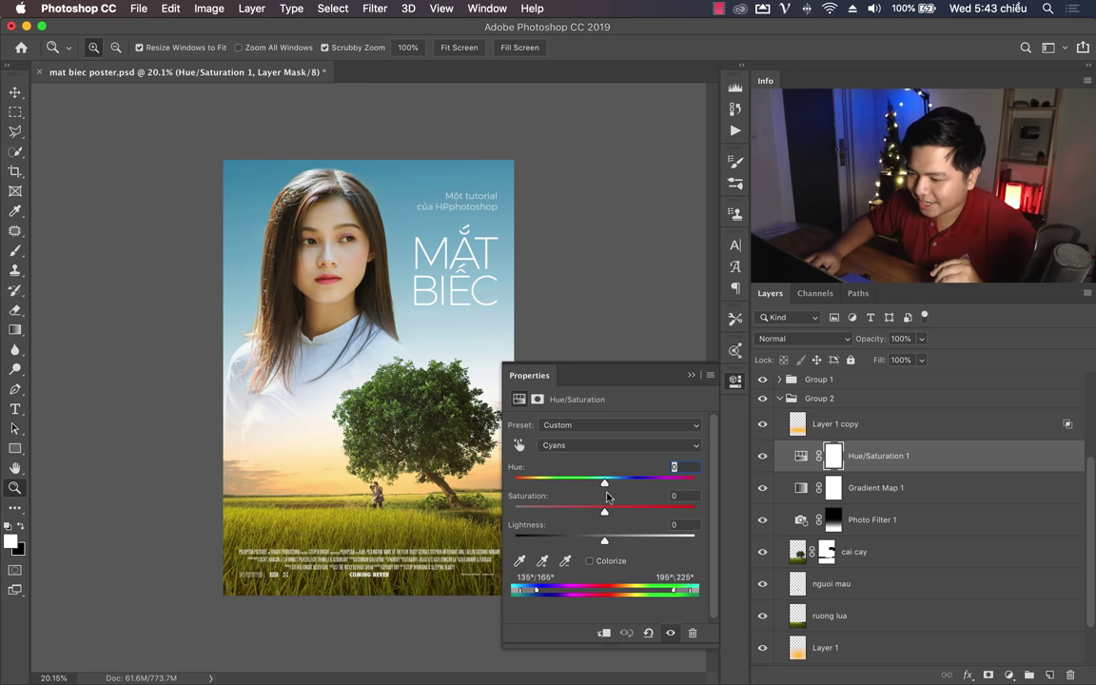
{"action": "left_click", "coordinate": [589, 445]}
{"action": "left_click", "coordinate": [560, 454]}
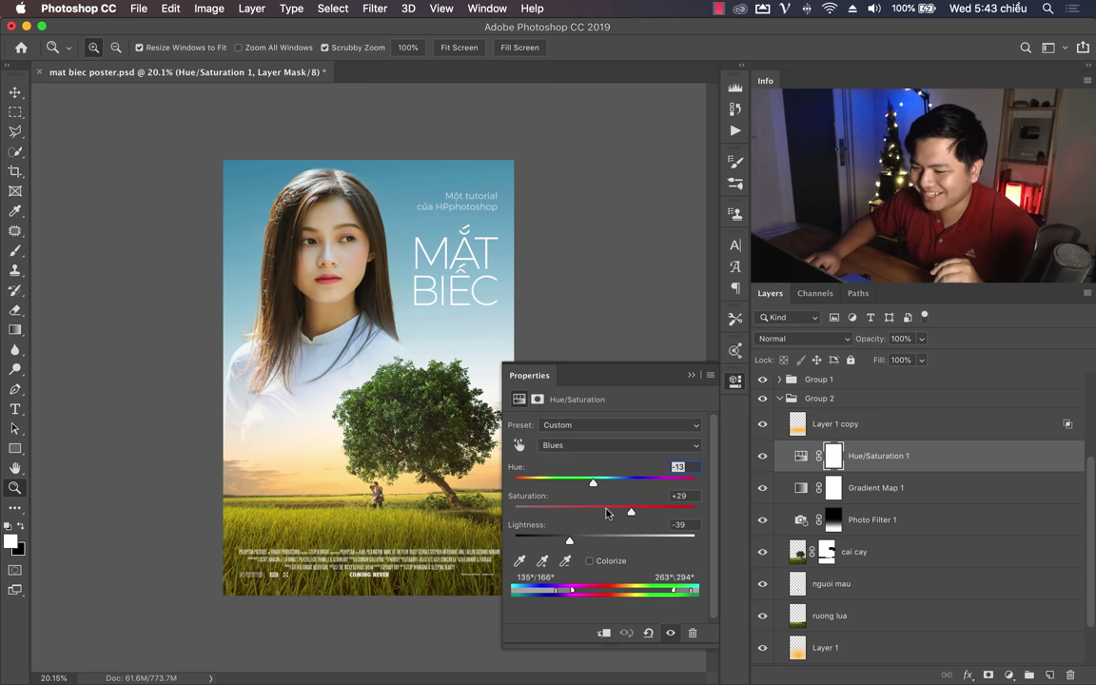
{"action": "mouse_move", "coordinate": [569, 541]}
{"action": "left_mouse_down"}
{"action": "mouse_move", "coordinate": [544, 541]}
{"action": "mouse_move", "coordinate": [564, 541]}
{"action": "left_mouse_up"}
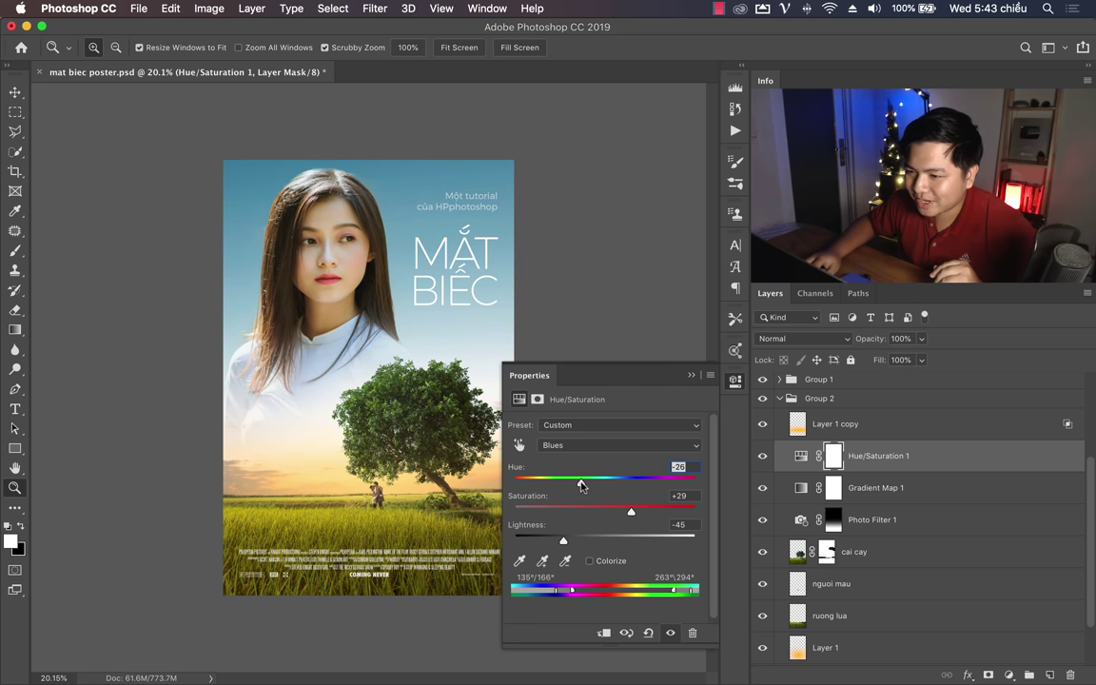
{"action": "left_click_drag", "start_coordinate": [582, 486], "coordinate": [581, 486]}
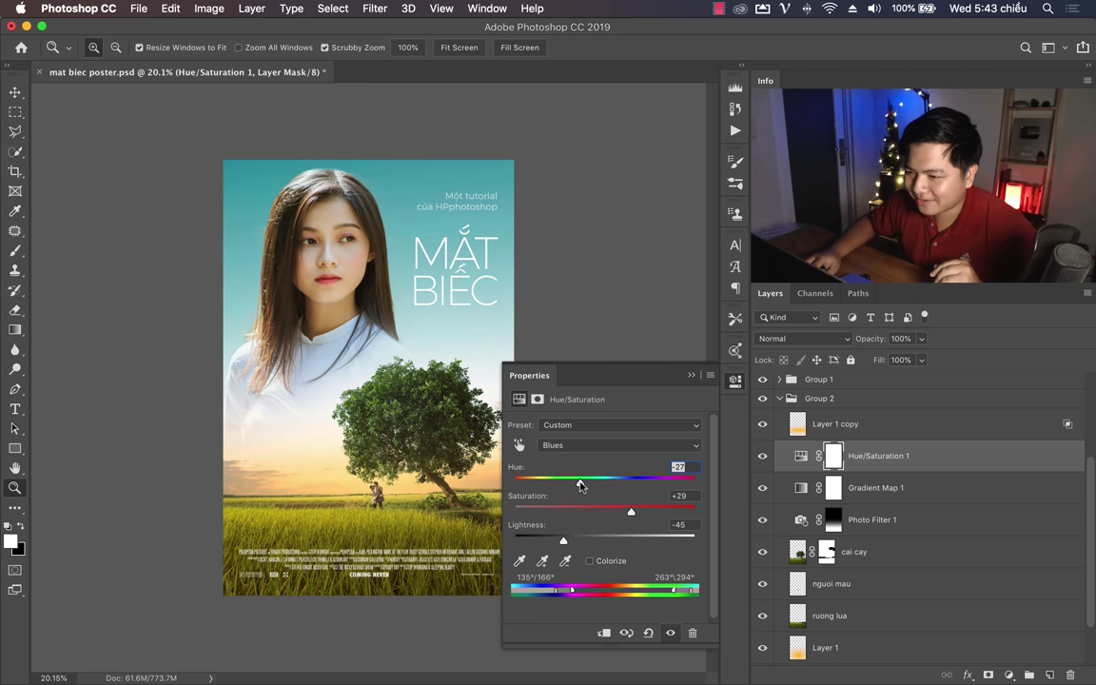
{"action": "left_click_drag", "start_coordinate": [653, 513], "coordinate": [658, 514]}
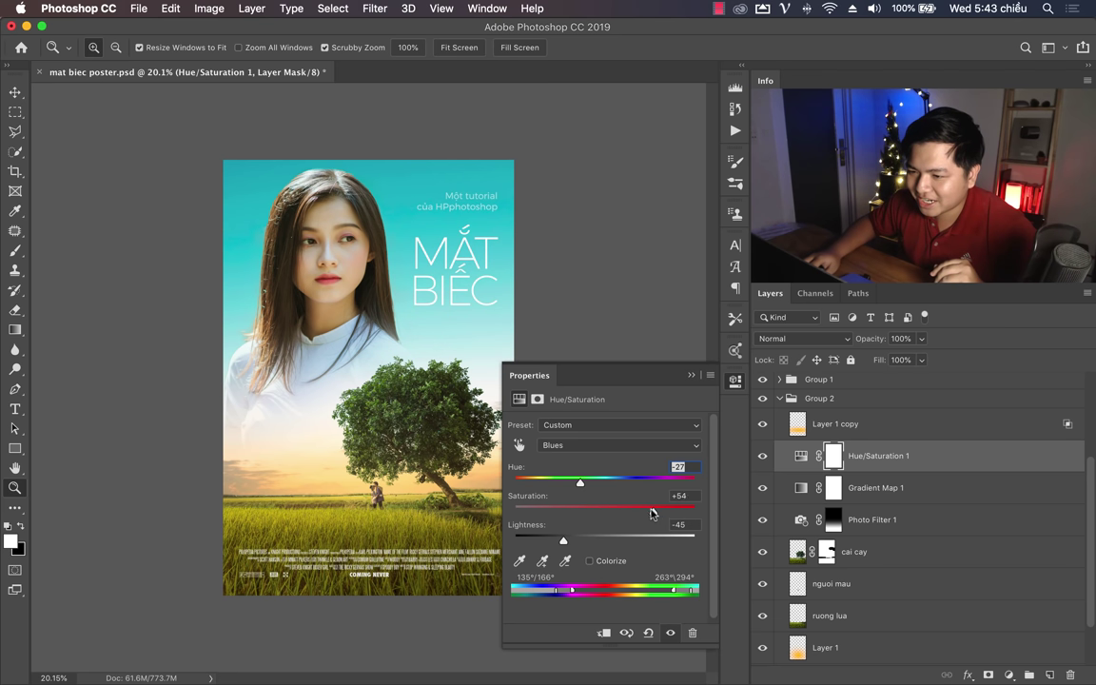
{"action": "left_click_drag", "start_coordinate": [562, 544], "coordinate": [540, 542]}
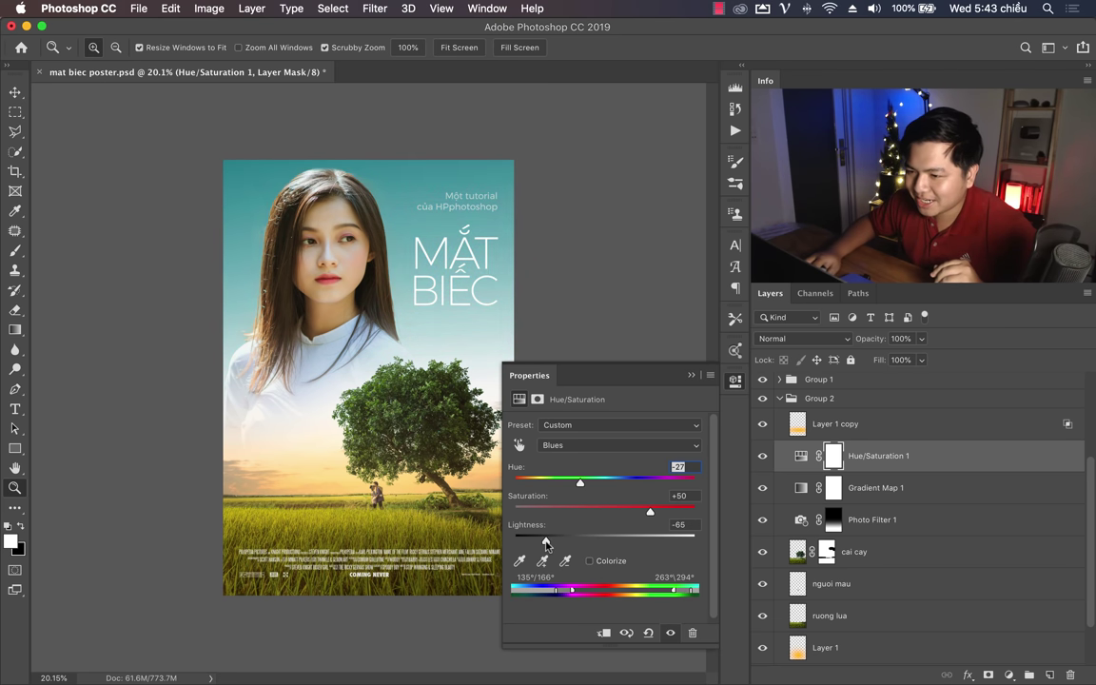
{"action": "left_click", "coordinate": [691, 376]}
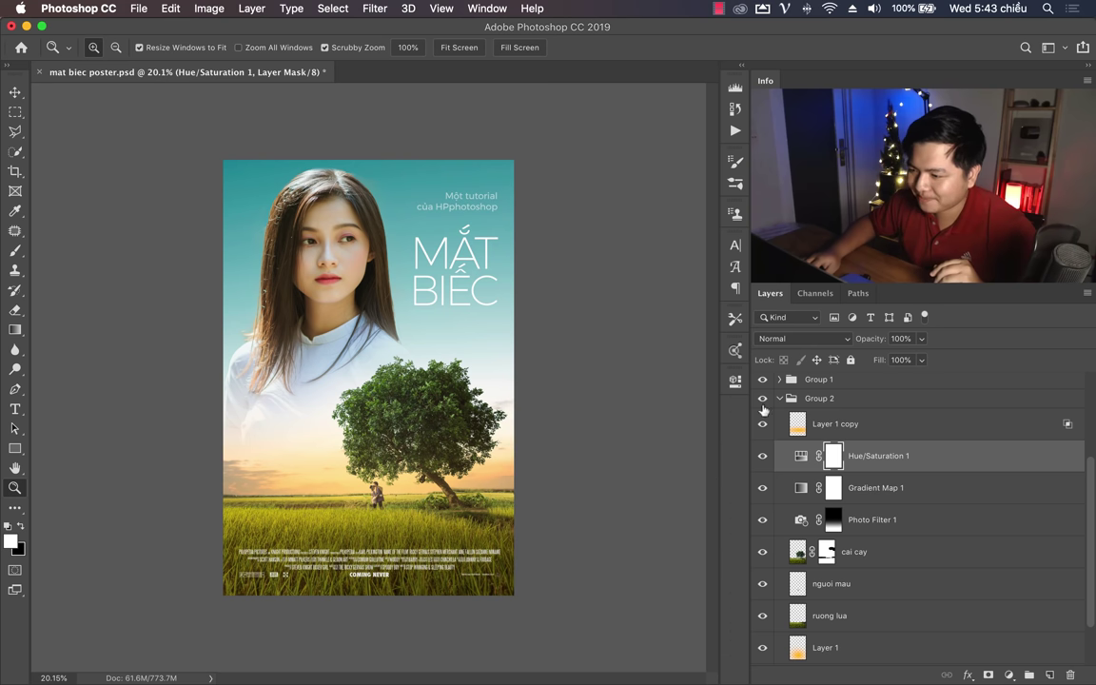
Step: Add a Warming Filter (85) Photo Filter above Group 1 with raised density, then save
{"action": "scroll", "coordinate": [895, 420], "scroll_direction": "up", "scroll_amount": 5}
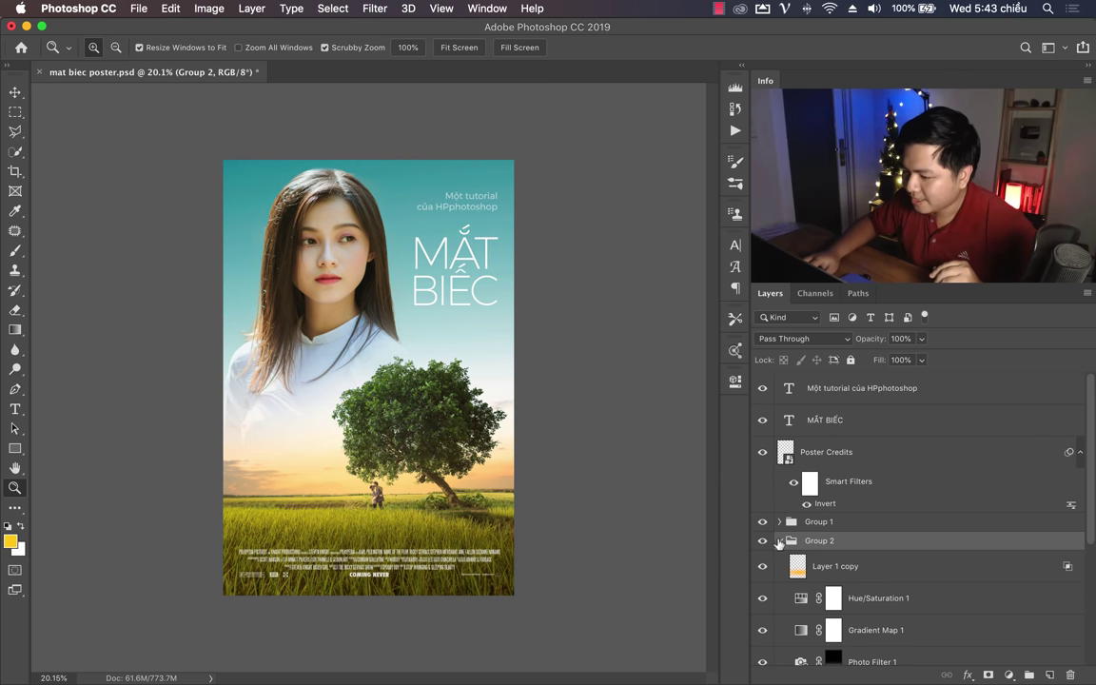
{"action": "left_click", "coordinate": [779, 540]}
{"action": "left_click", "coordinate": [861, 521]}
{"action": "left_click", "coordinate": [1008, 674]}
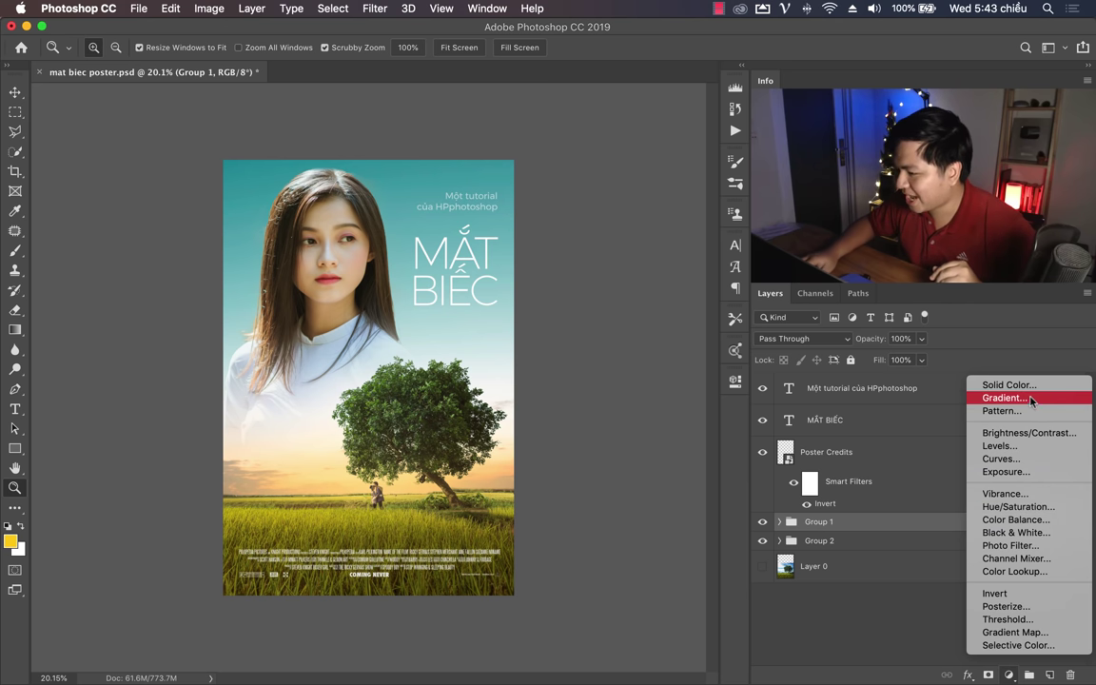
{"action": "left_click", "coordinate": [1018, 545]}
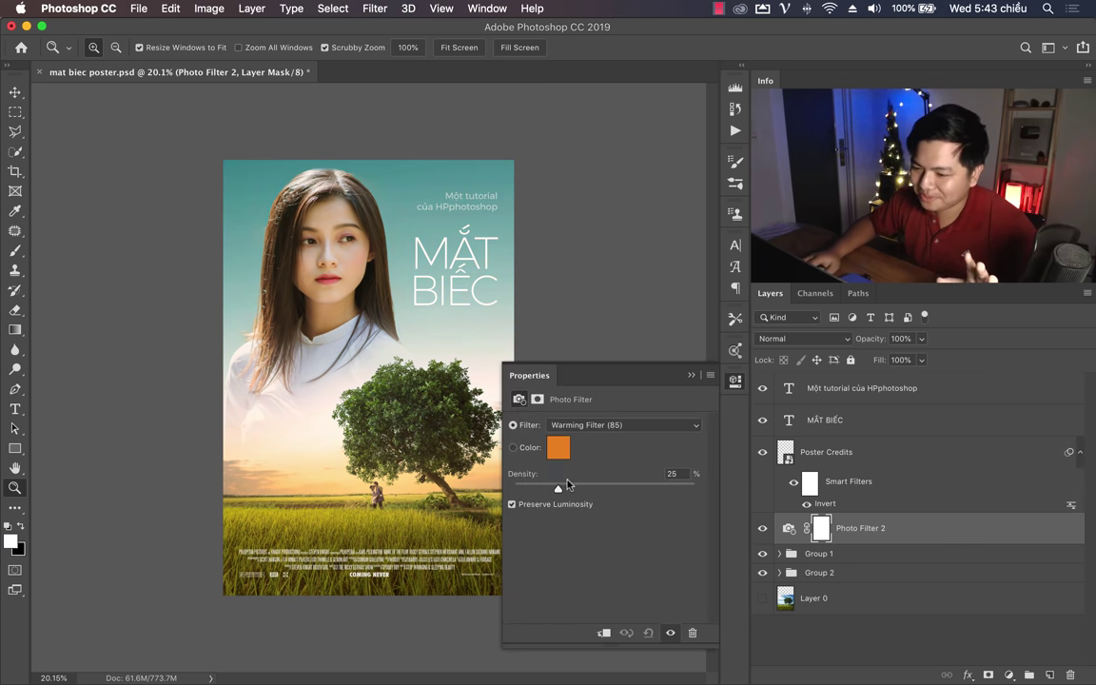
{"action": "left_click_drag", "start_coordinate": [558, 488], "coordinate": [571, 488]}
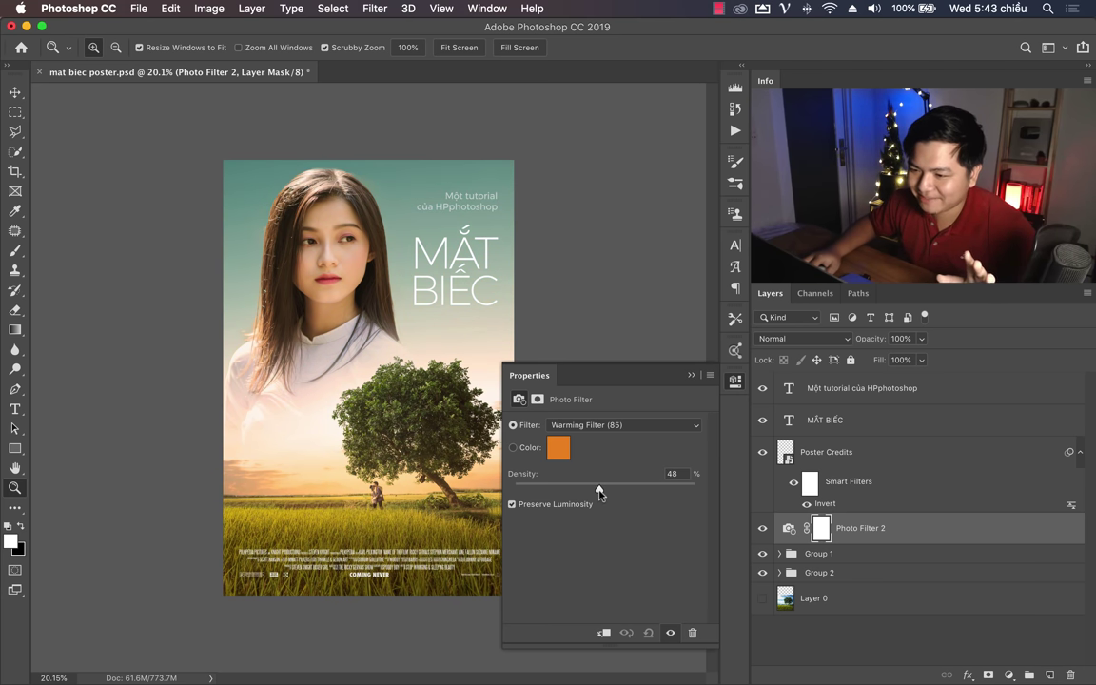
{"action": "left_click", "coordinate": [630, 425]}
{"action": "left_click", "coordinate": [692, 374]}
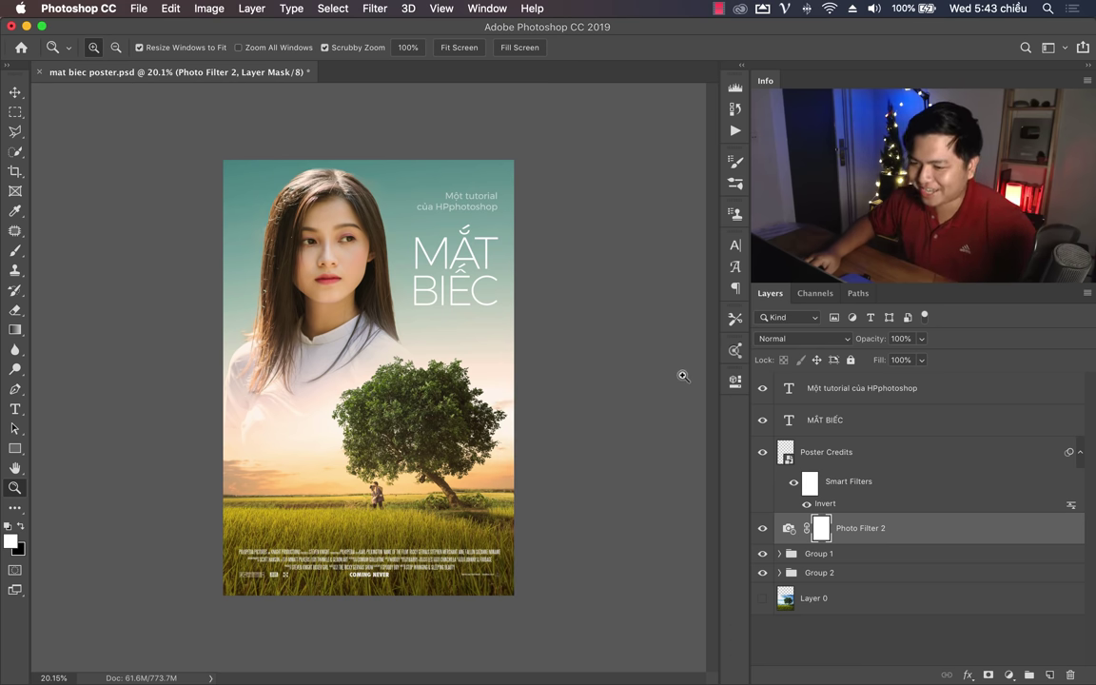
{"action": "left_click_drag", "start_coordinate": [381, 352], "coordinate": [386, 351]}
{"action": "key", "text": "ctrl+s"}
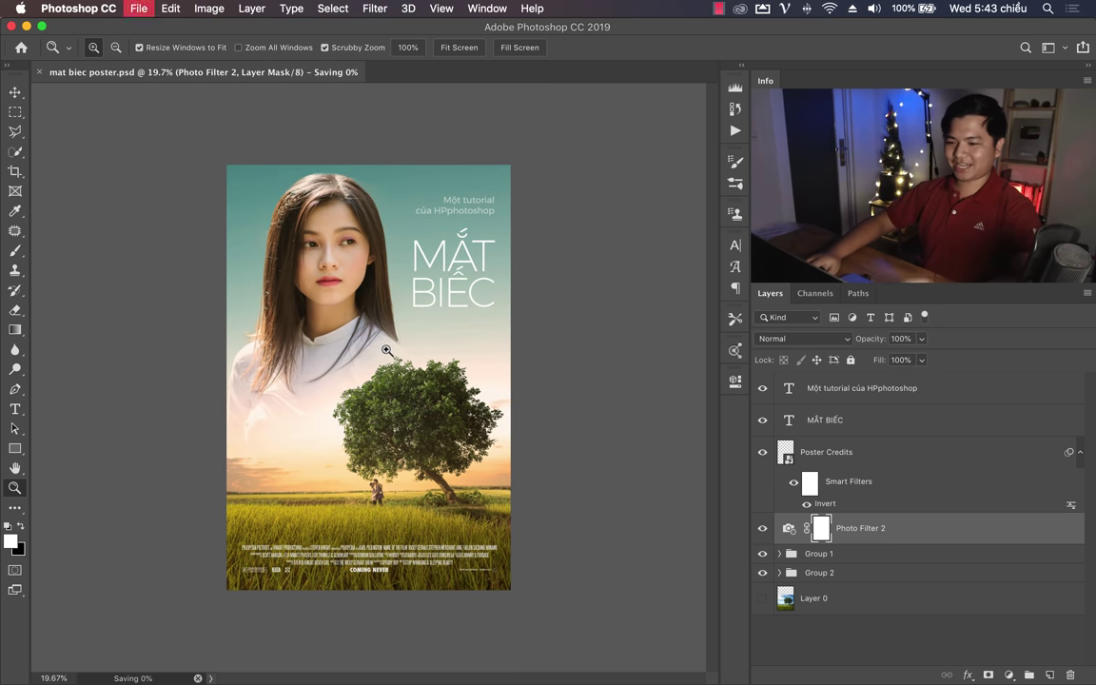